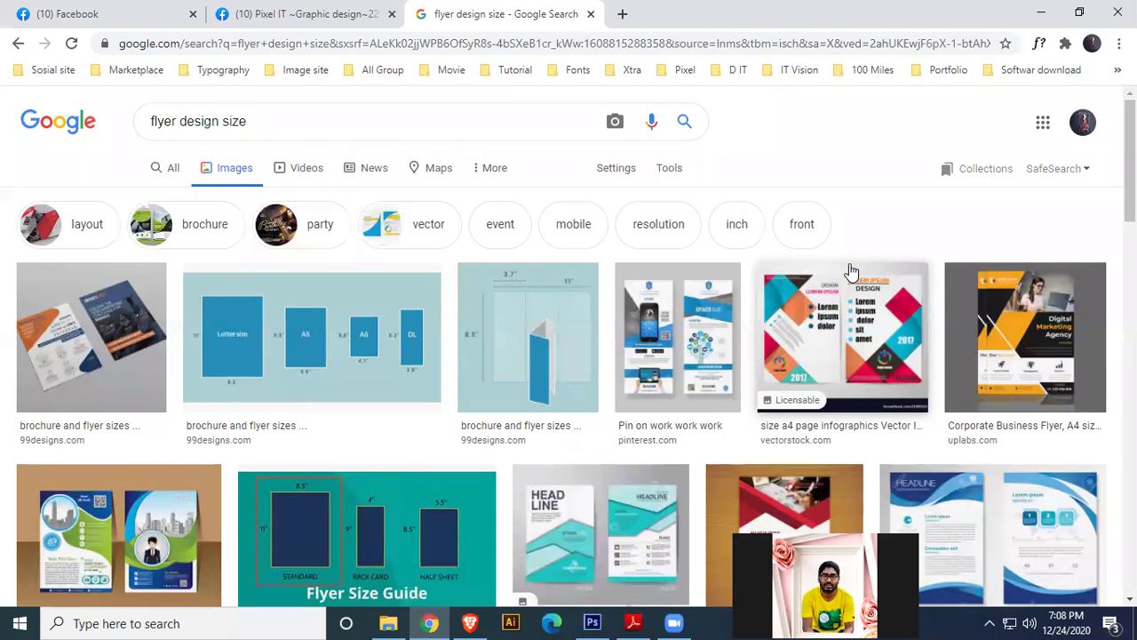
# - Examine the flyer and paper size charts from 99designs and instantprint in the image search results
pyautogui.click(201, 355)
pyautogui.scroll(-5, 871, 356)
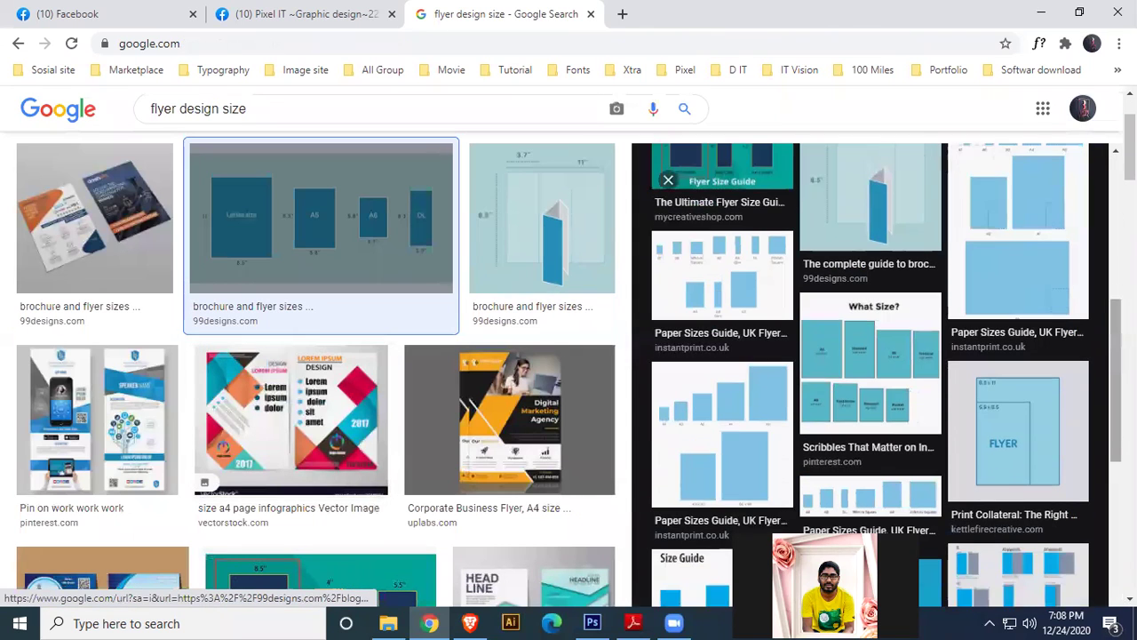
pyautogui.click(689, 295)
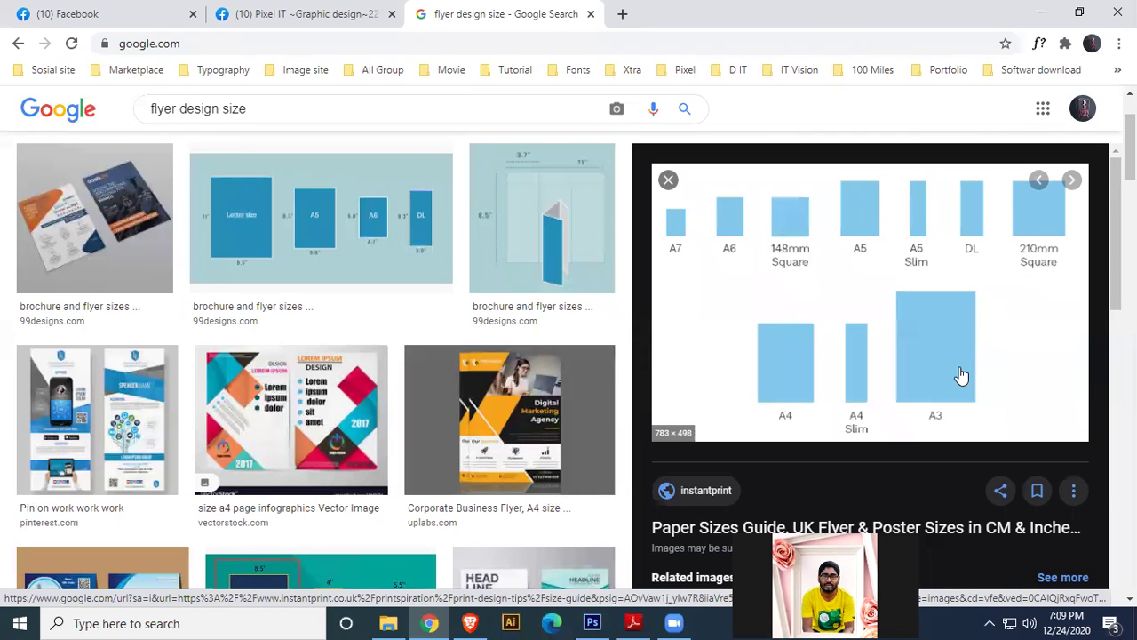
pyautogui.click(668, 182)
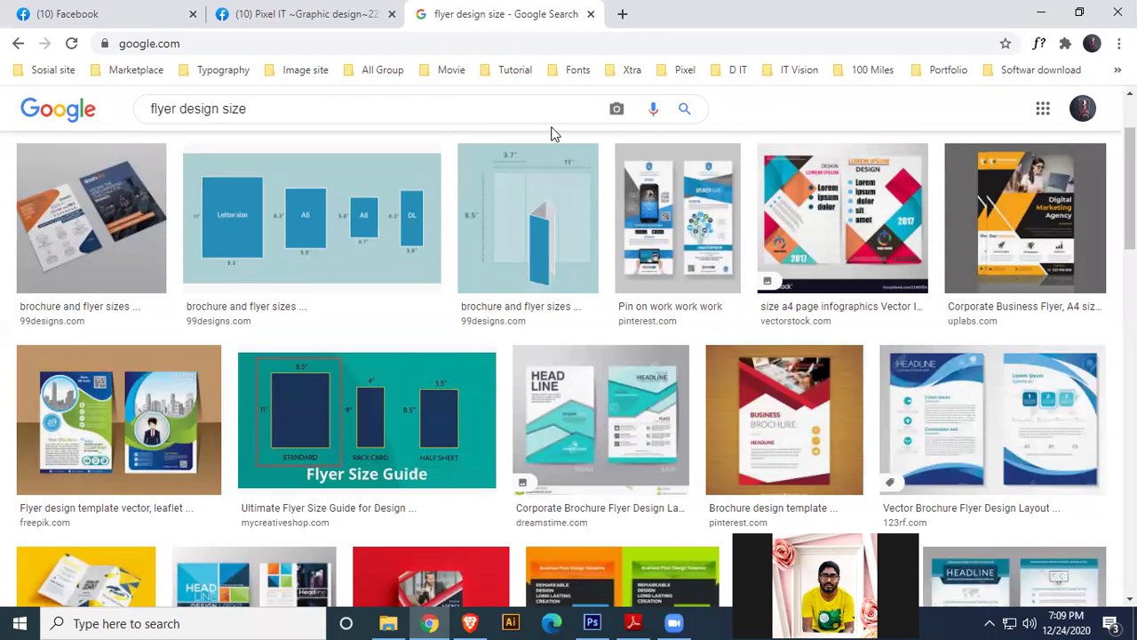
# - Close the flyer size search, switch to Photoshop and activate the Move tool
pyautogui.click(590, 14)
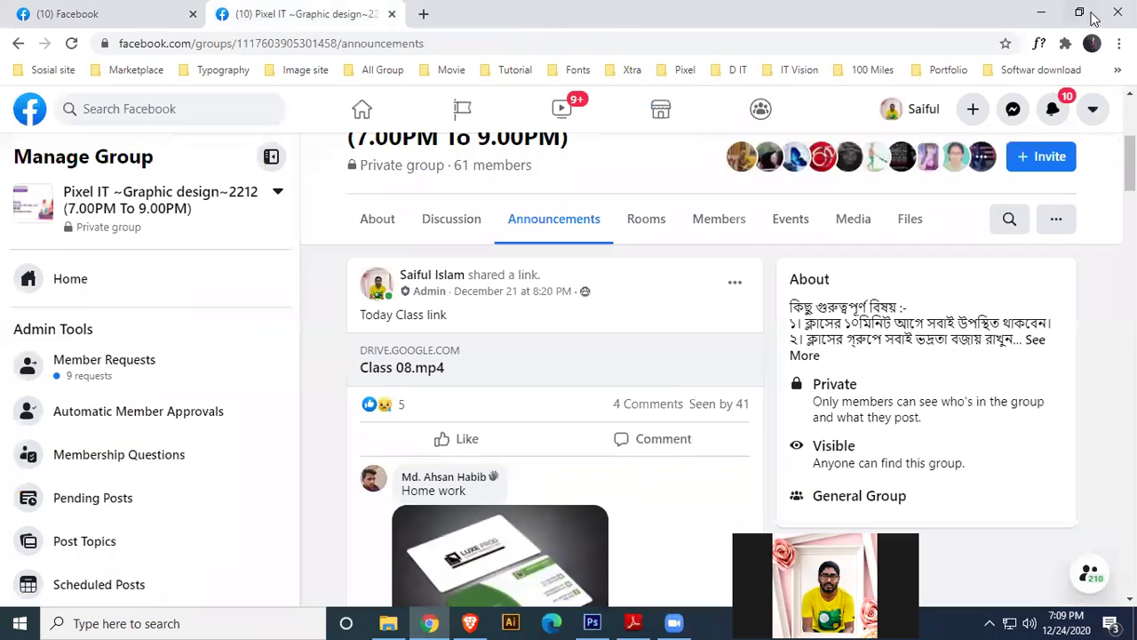
pyautogui.click(1040, 12)
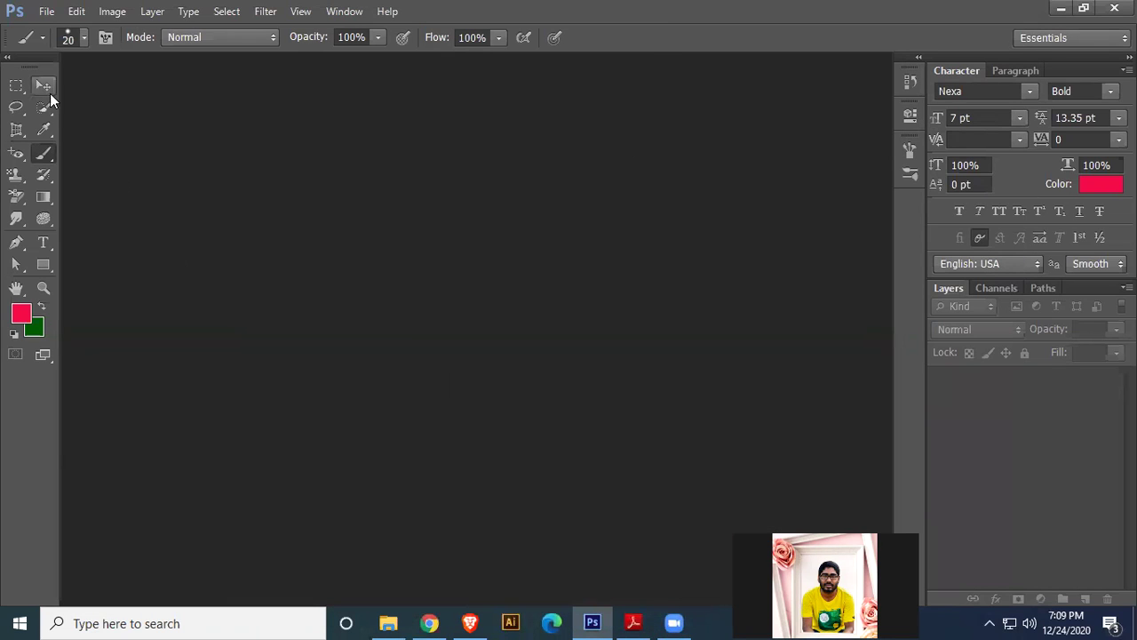
pyautogui.click(44, 87)
pyautogui.click(46, 11)
pyautogui.press('Escape')
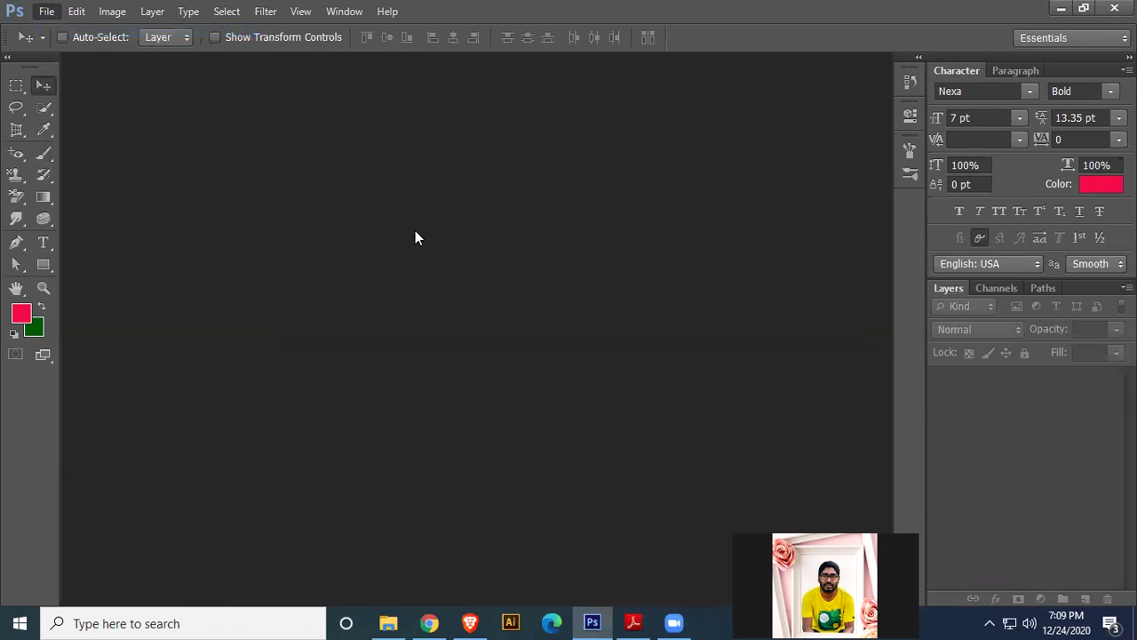
# - Create a new A4 document from the International Paper preset in inches, with 300 pixels/inch resolution and CMYK colour
pyautogui.hotkey('ctrl', 'n')
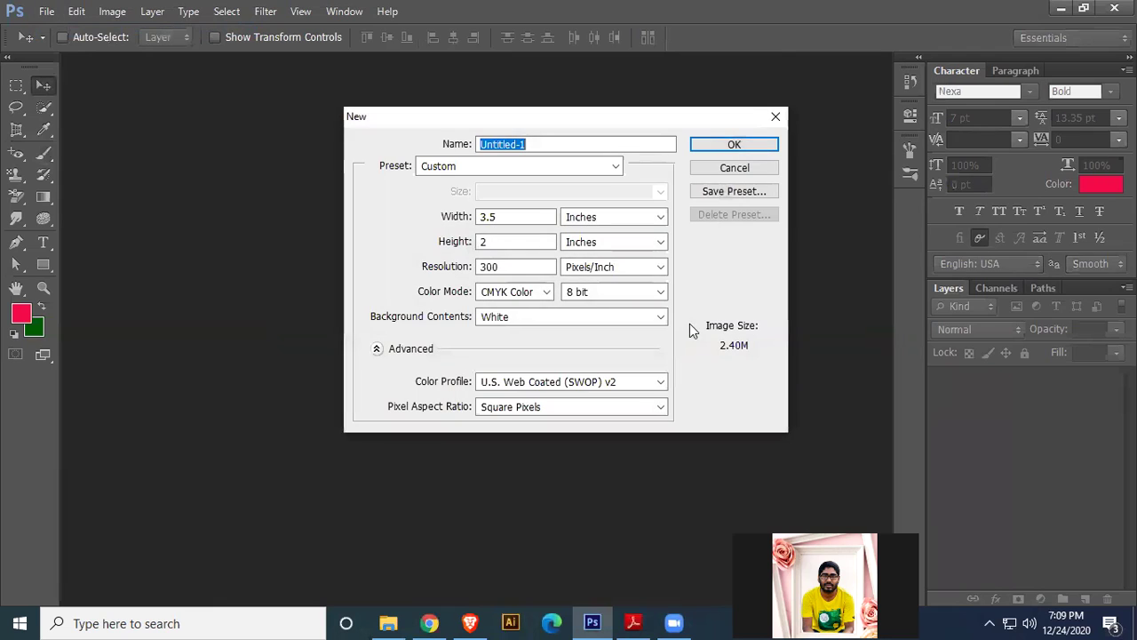
pyautogui.click(593, 169)
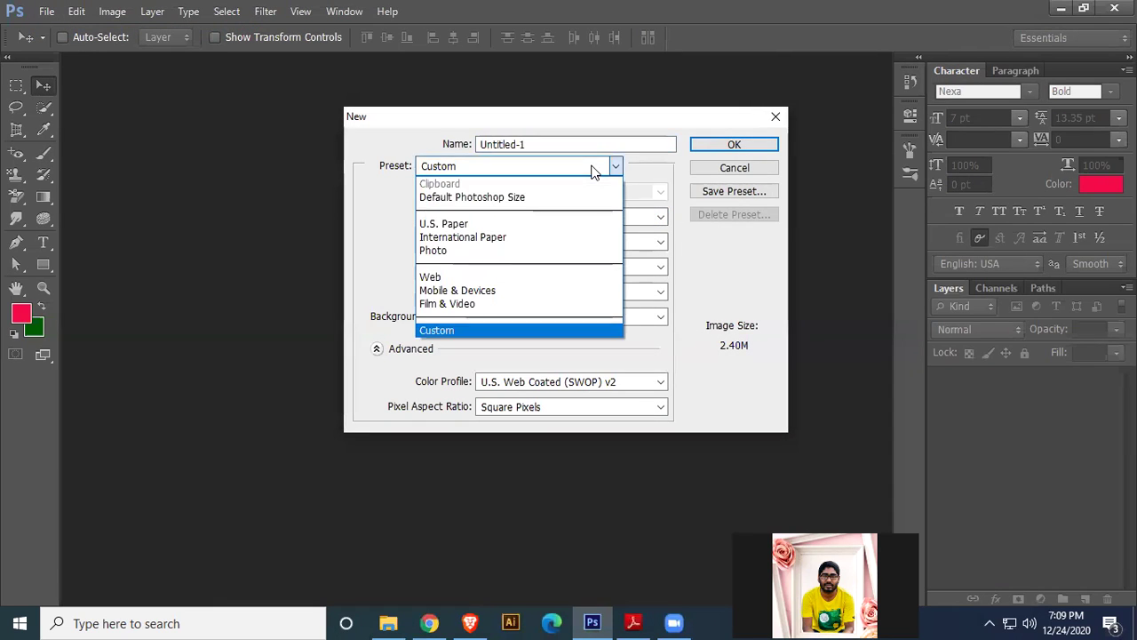
pyautogui.click(491, 237)
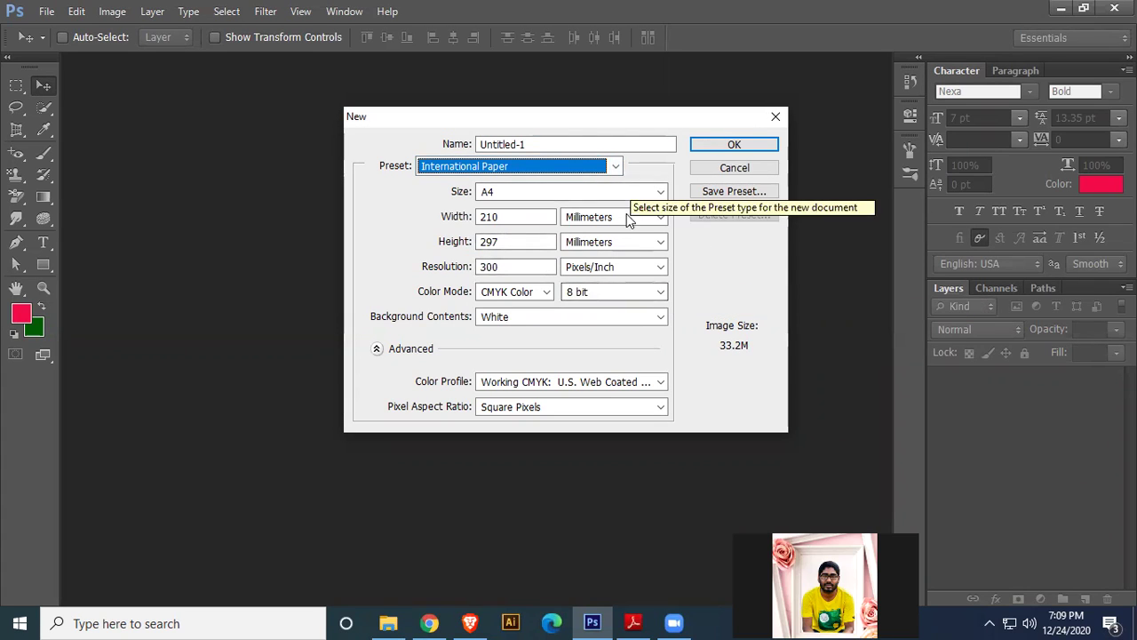
pyautogui.click(662, 221)
pyautogui.click(585, 247)
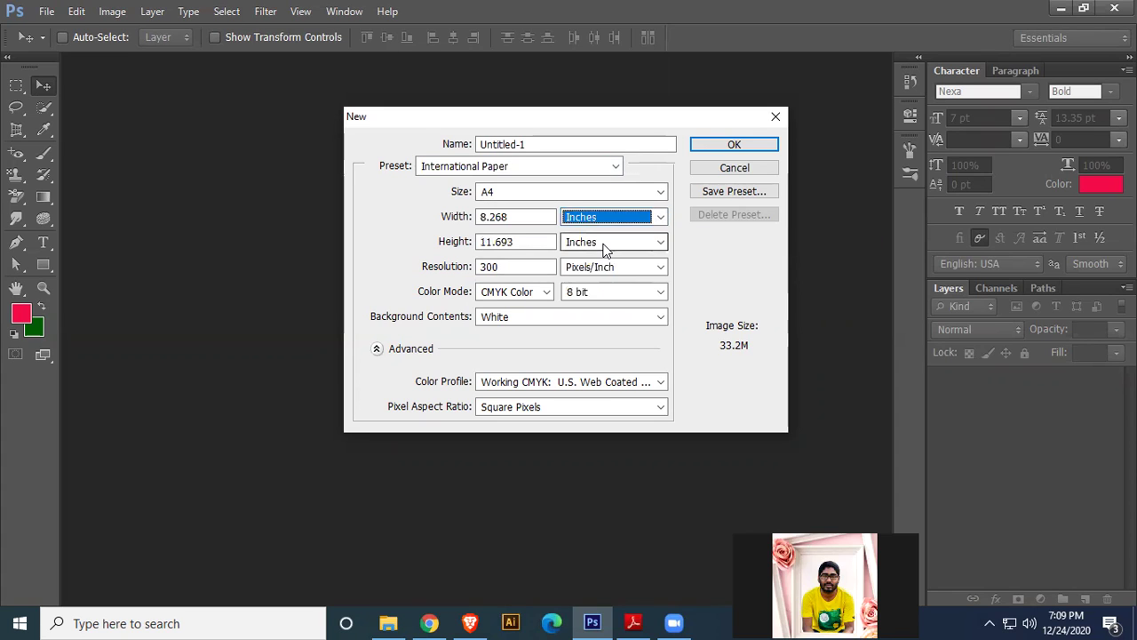
pyautogui.click(720, 266)
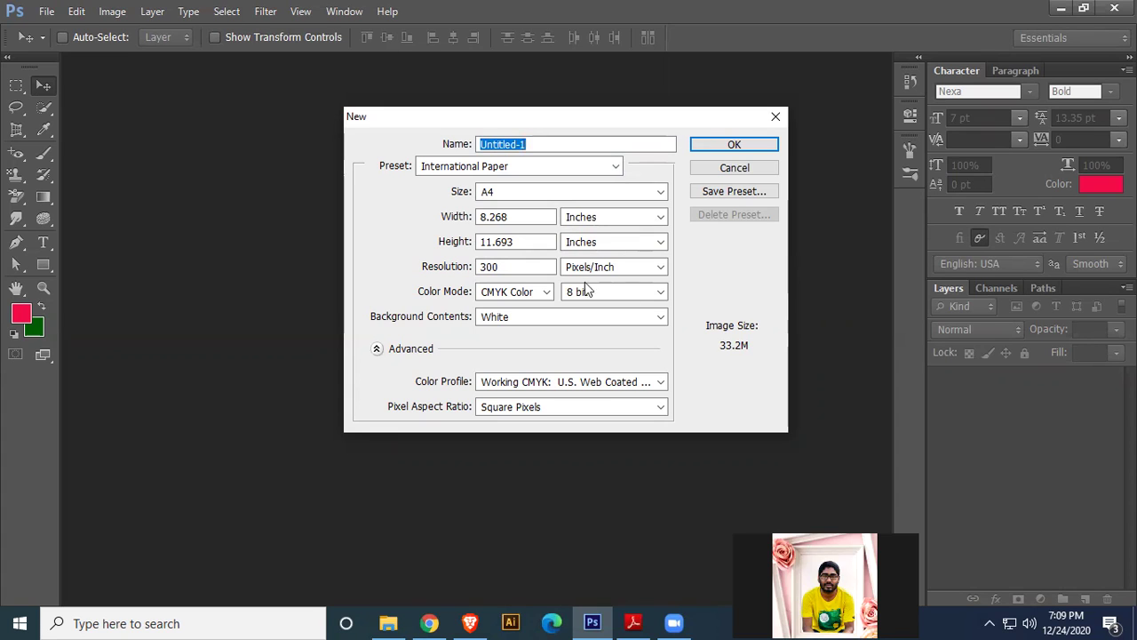
pyautogui.click(513, 266)
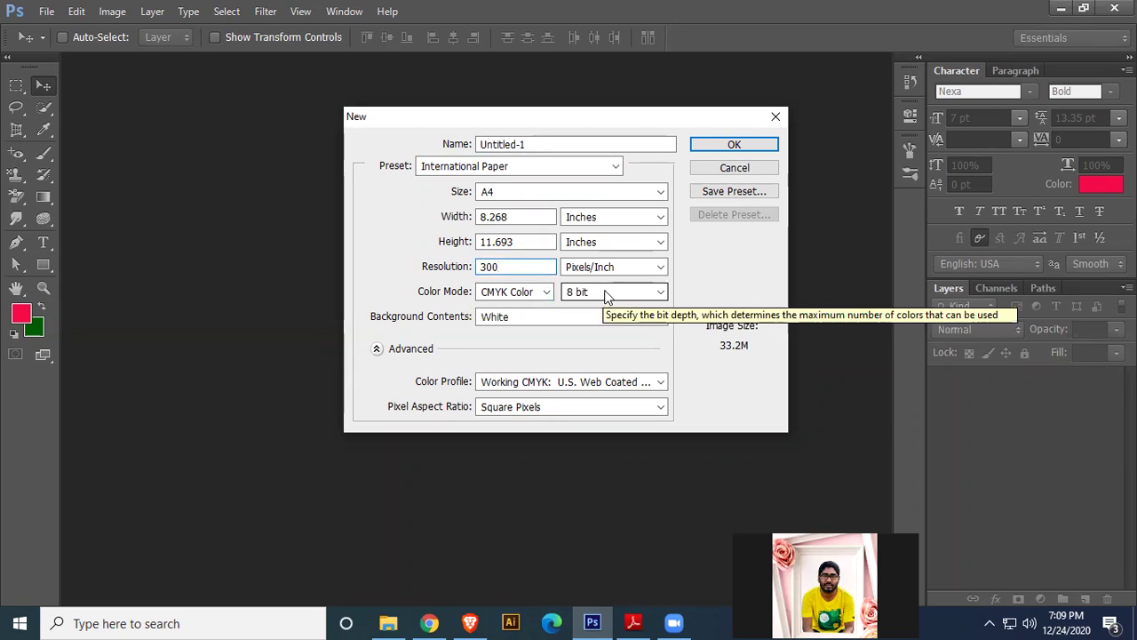
pyautogui.click(728, 265)
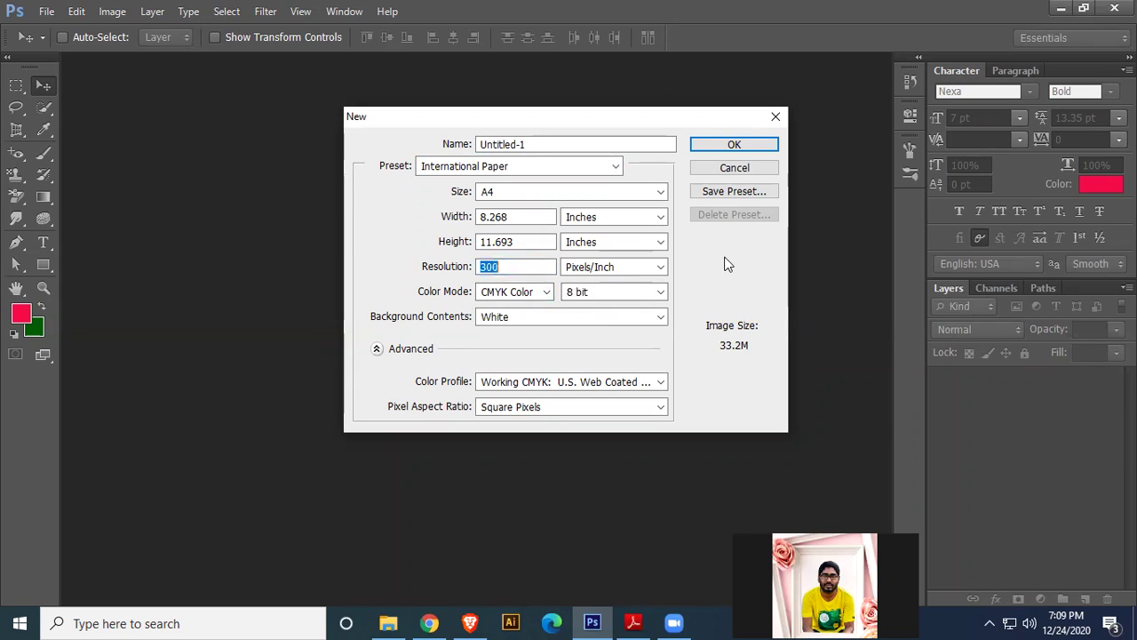
pyautogui.click(740, 145)
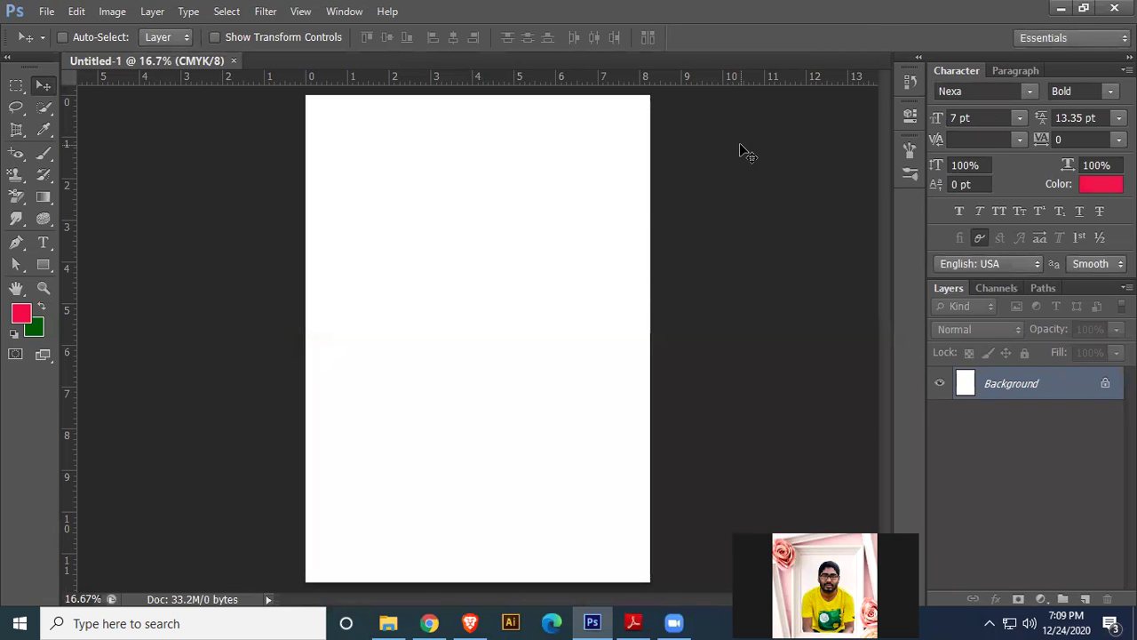
# - Place guides along all four edges of the A4 page
pyautogui.scroll(-1, 629, 273)
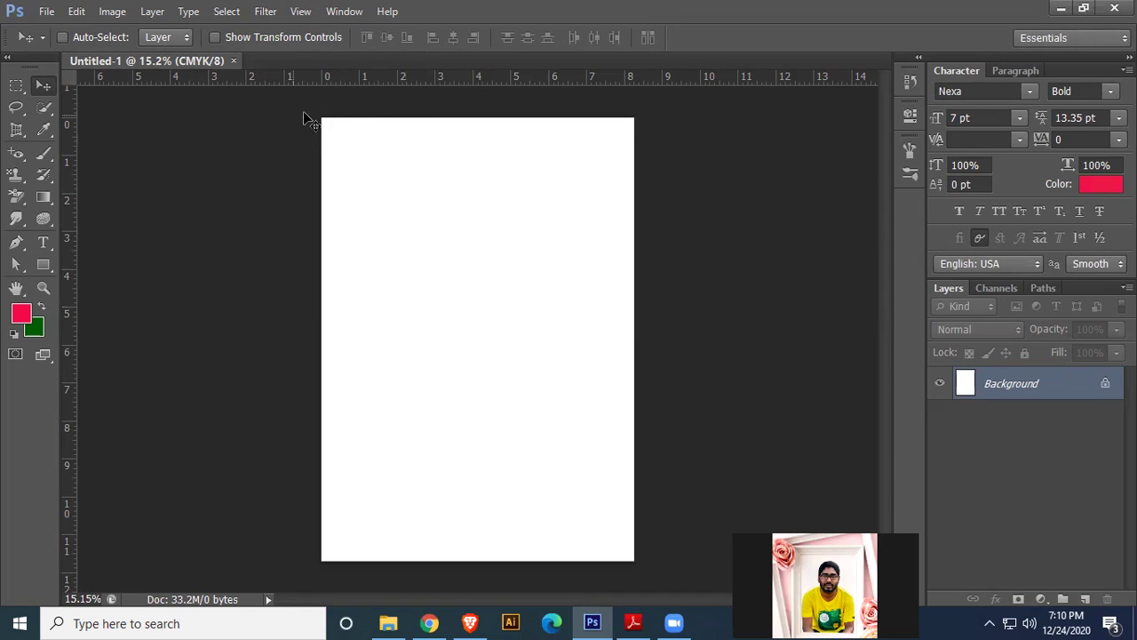
pyautogui.moveTo(486, 78); pyautogui.dragTo(503, 560)
pyautogui.moveTo(68, 257); pyautogui.dragTo(638, 310)
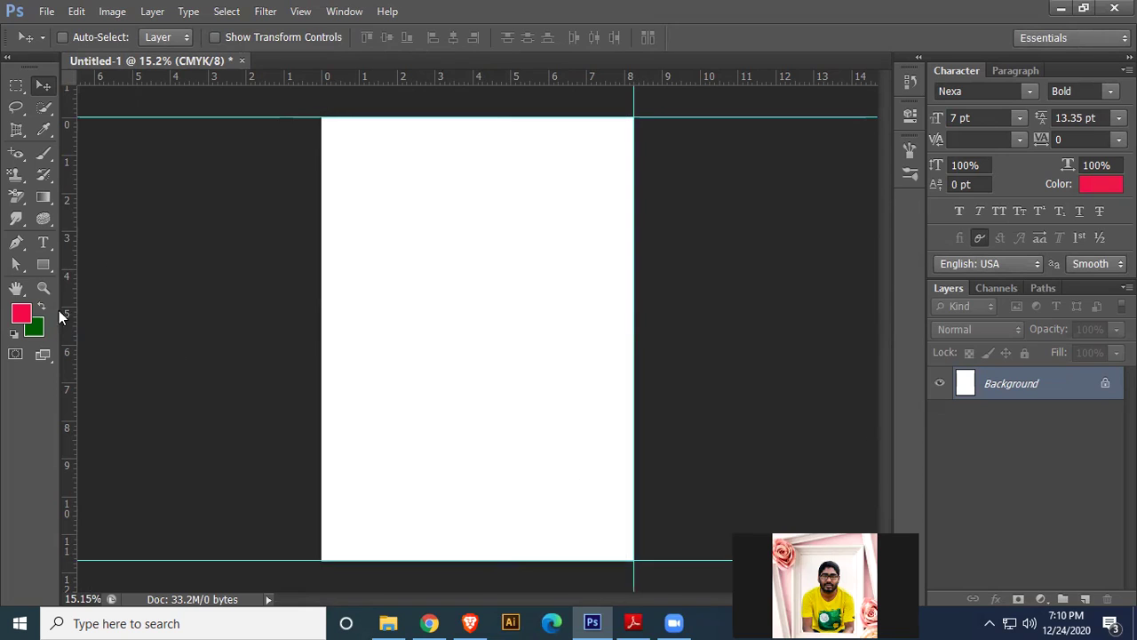
pyautogui.moveTo(68, 278); pyautogui.dragTo(322, 316)
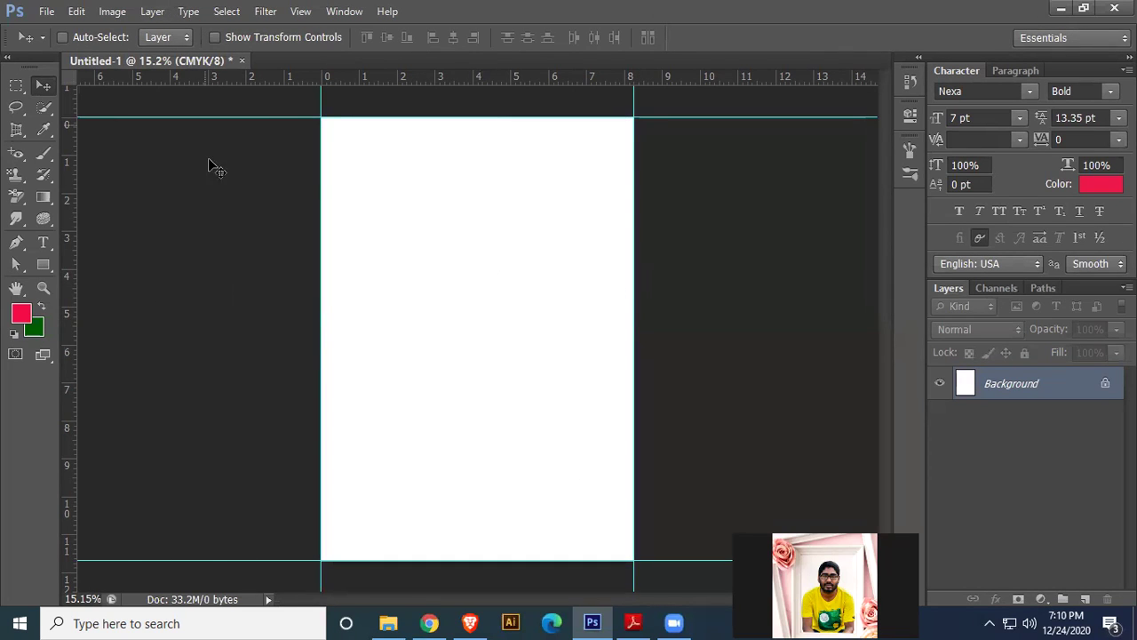
# - Extend the canvas relatively by 0.25 inches in both width and height, anchored at the centre, to add a bleed
pyautogui.click(112, 11)
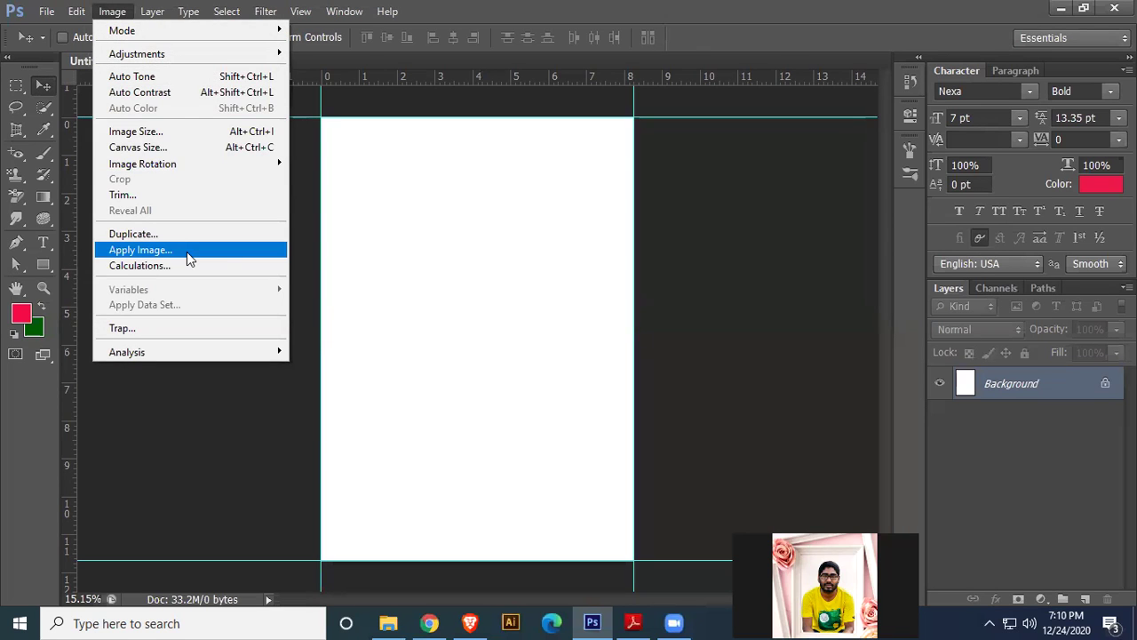
pyautogui.click(148, 147)
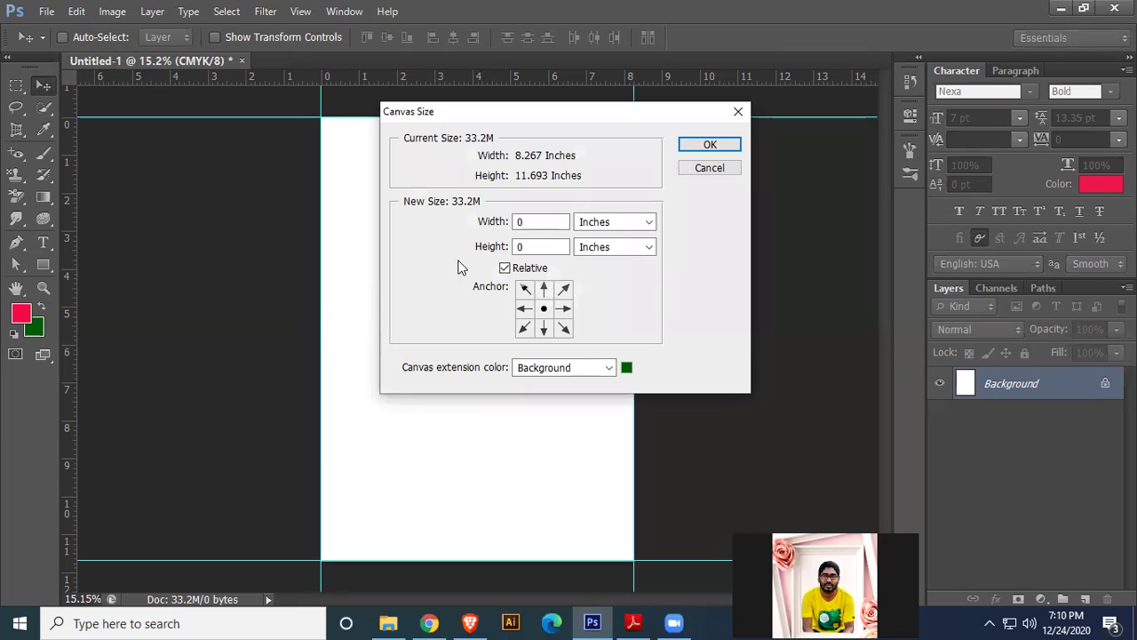
pyautogui.click(551, 221)
pyautogui.doubleClick(549, 220)
pyautogui.write('0.25')
pyautogui.click(545, 247)
pyautogui.write('.25')
pyautogui.click(708, 145)
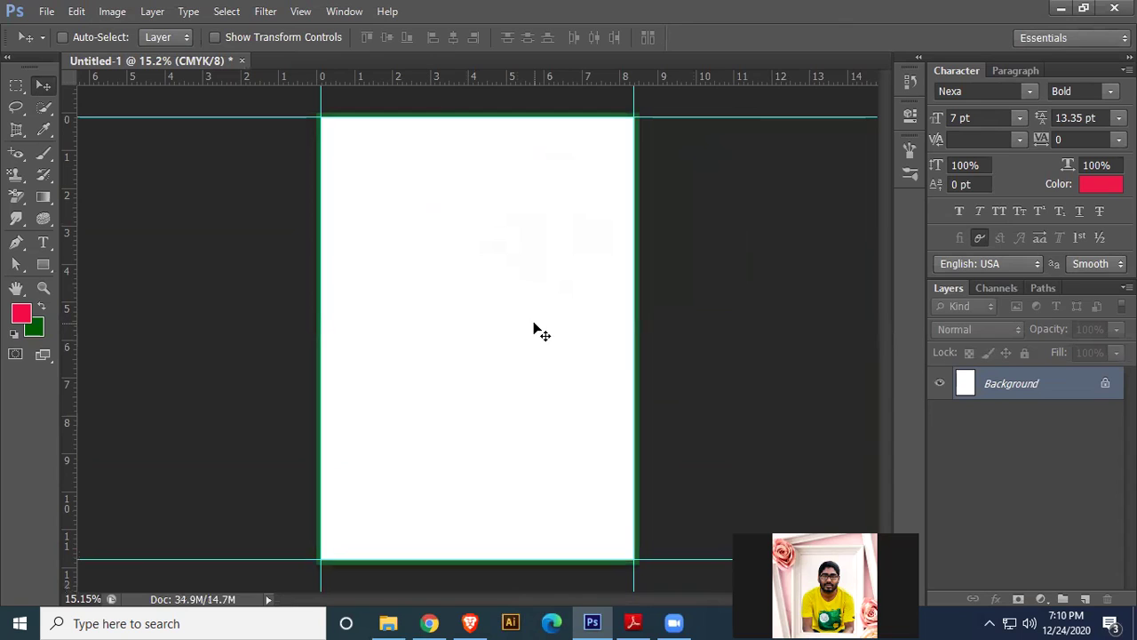
# - Place a second set of guides along the outer edges of the green bleed area
pyautogui.moveTo(488, 80); pyautogui.dragTo(452, 565)
pyautogui.moveTo(71, 246); pyautogui.dragTo(636, 309)
pyautogui.moveTo(66, 199); pyautogui.dragTo(319, 246)
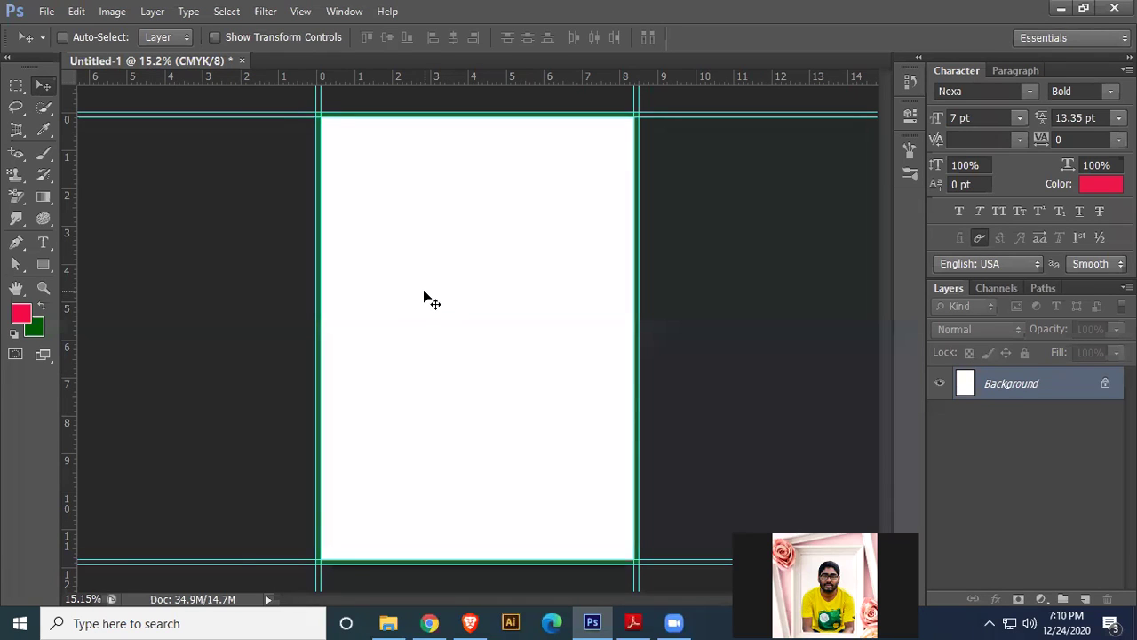
# - Set the Rectangular Marquee tool to a fixed size of 0.25 in wide by 0.25 in high
pyautogui.click(29, 88)
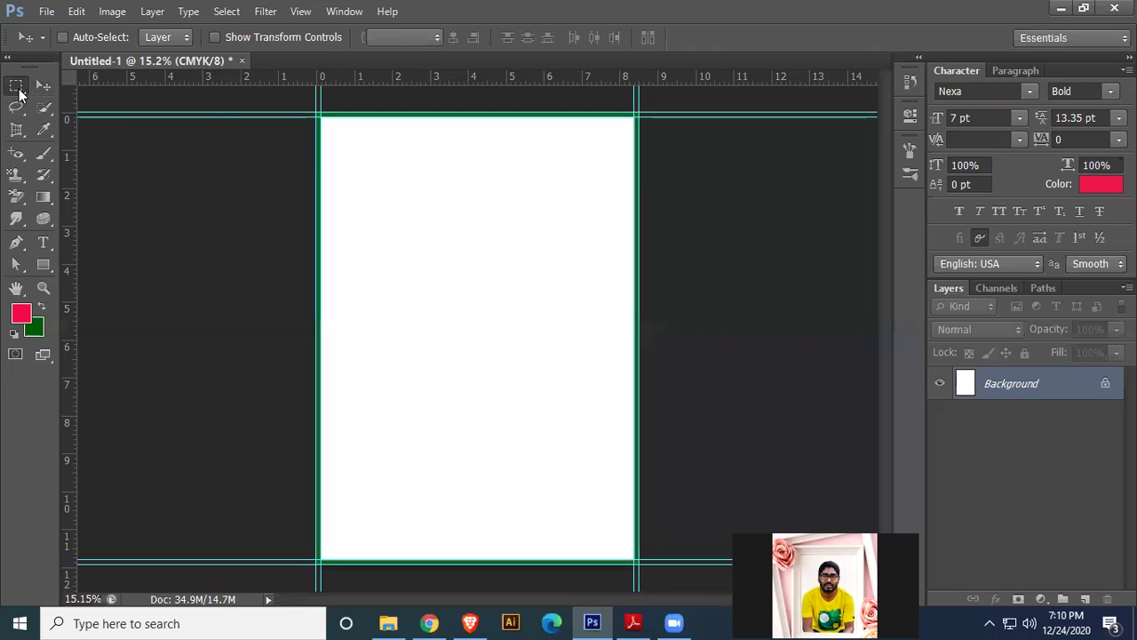
pyautogui.click(93, 88)
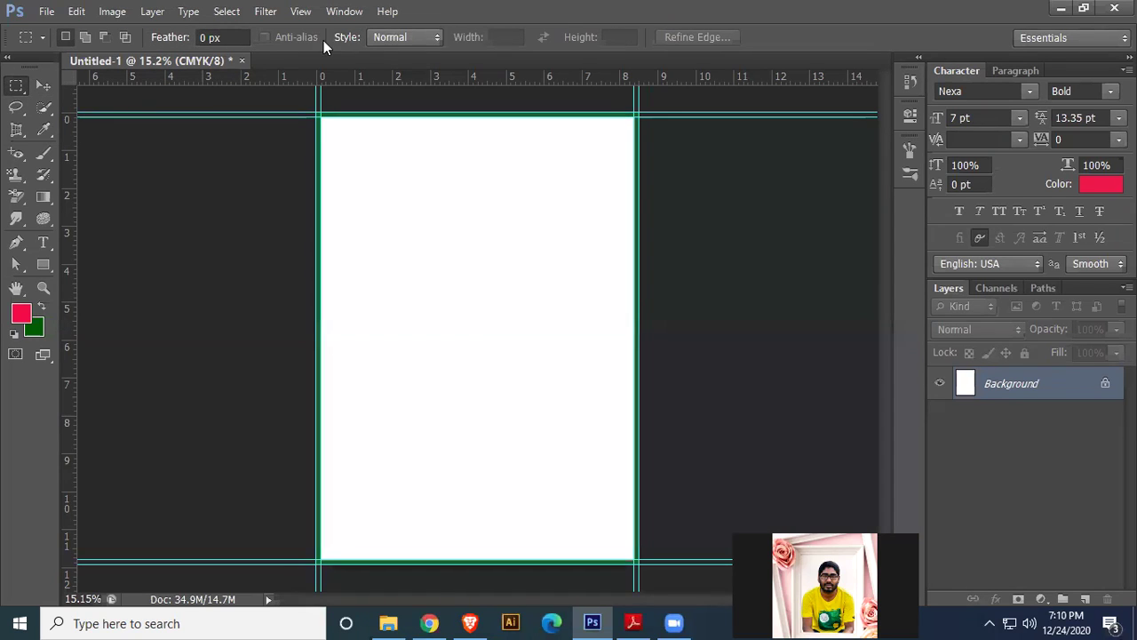
pyautogui.click(429, 39)
pyautogui.click(408, 80)
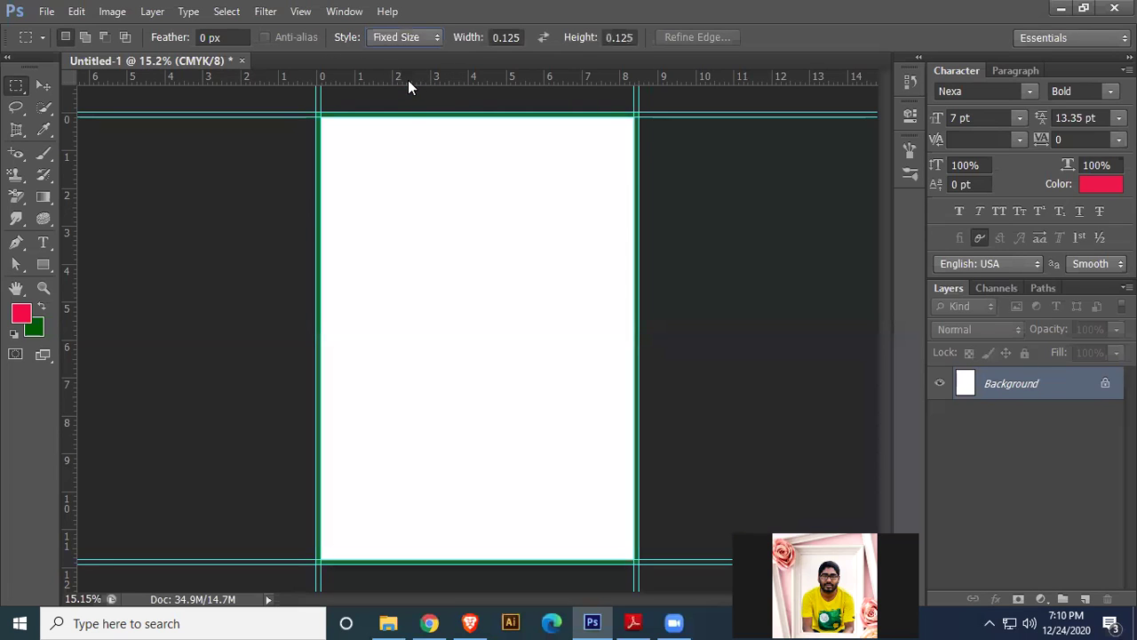
pyautogui.click(507, 37)
pyautogui.press('BackSpace')
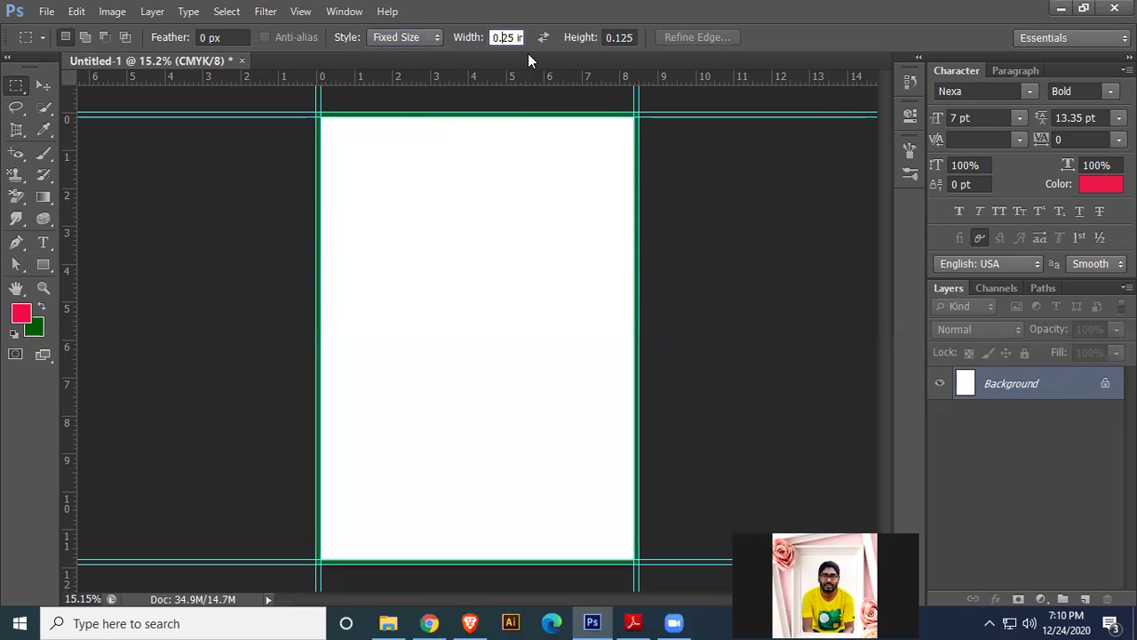
pyautogui.click(616, 37)
pyautogui.press('BackSpace')
pyautogui.press('Return')
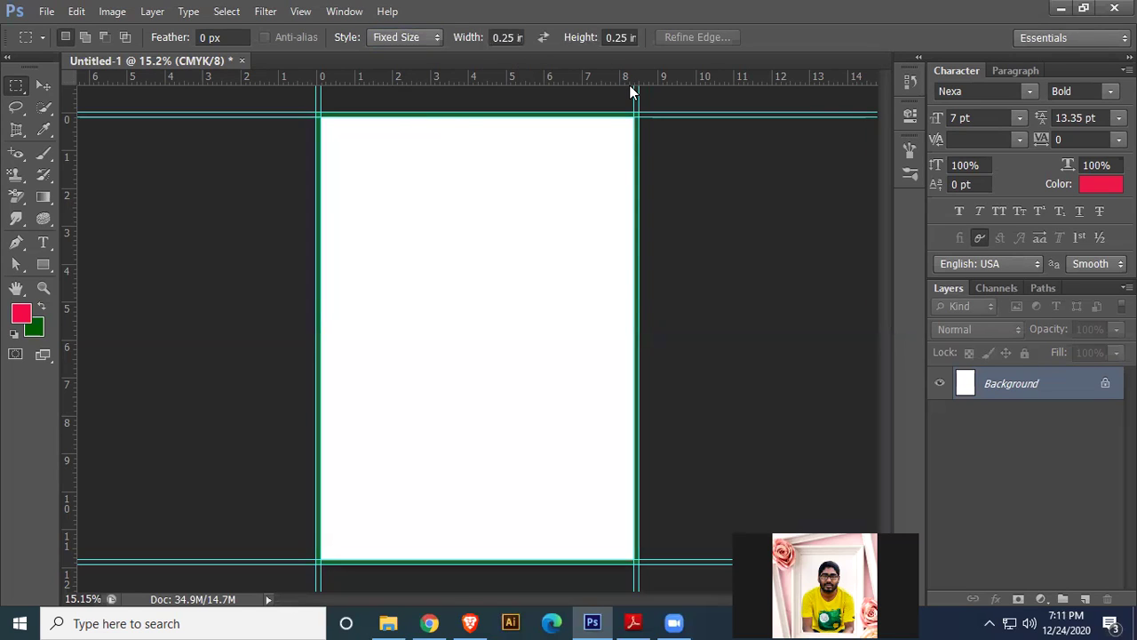
pyautogui.press('Return')
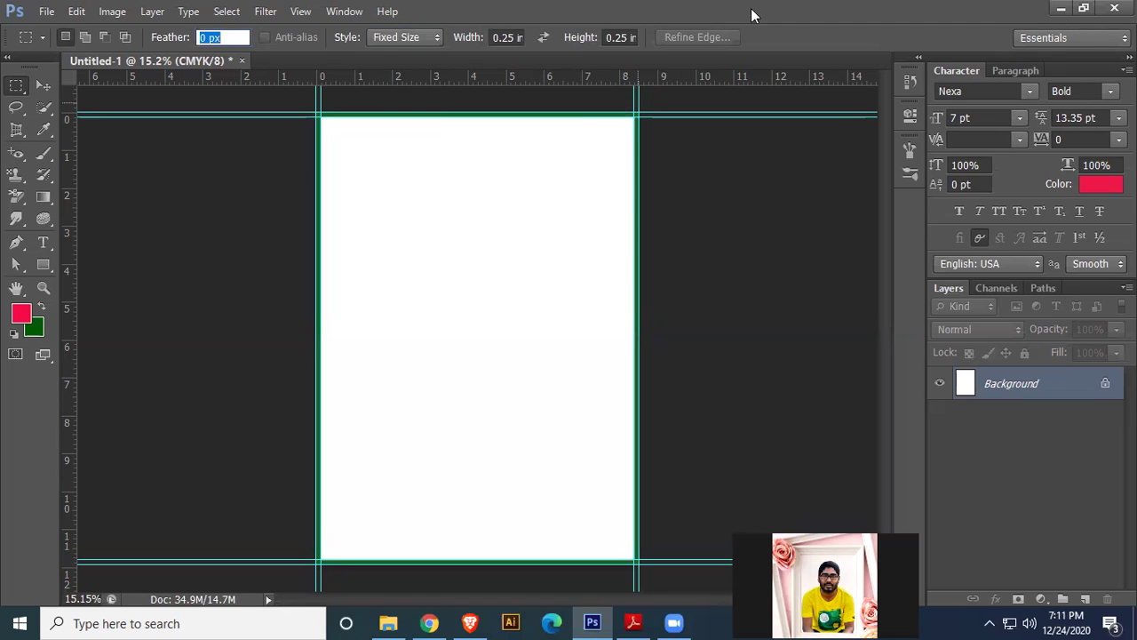
# - Fit the fixed-size selection into the white page's upper-left corner and add vertical and horizontal margin guides at its inner edges
pyautogui.click(379, 157)
pyautogui.moveTo(385, 162); pyautogui.dragTo(326, 123)
pyautogui.moveTo(68, 183); pyautogui.dragTo(330, 195)
pyautogui.moveTo(432, 80); pyautogui.dragTo(432, 125)
# - Fit the fixed-size selection into the white page's lower-right corner and add horizontal and vertical margin guides at its inner edges
pyautogui.click(583, 515)
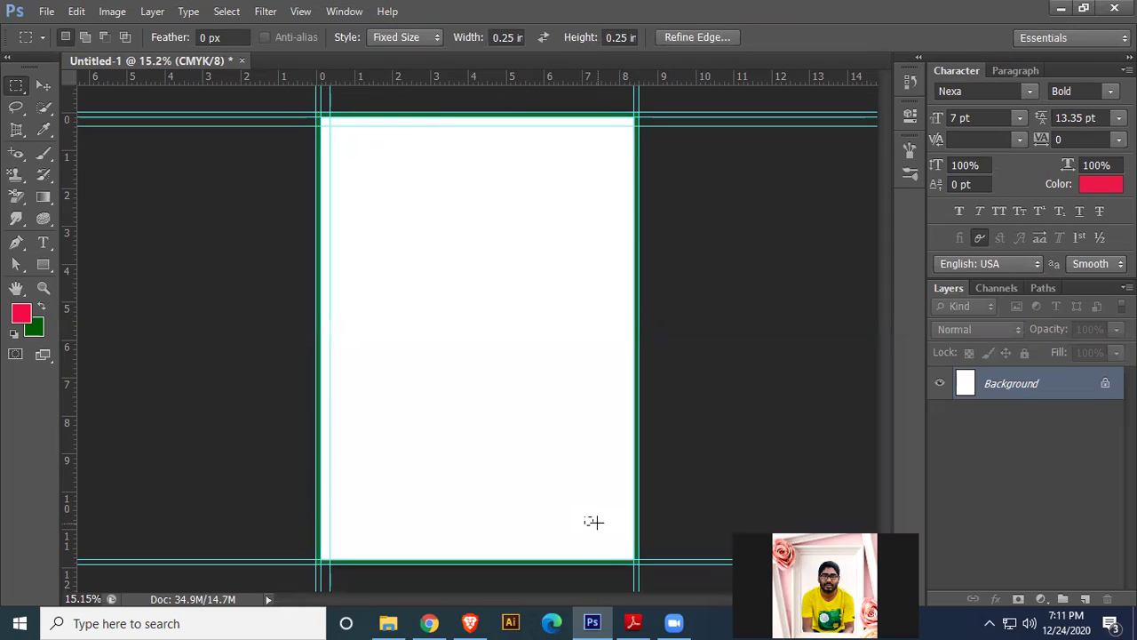
pyautogui.moveTo(590, 525); pyautogui.dragTo(626, 551)
pyautogui.moveTo(518, 82); pyautogui.dragTo(573, 403)
pyautogui.scroll(-2, 574, 382)
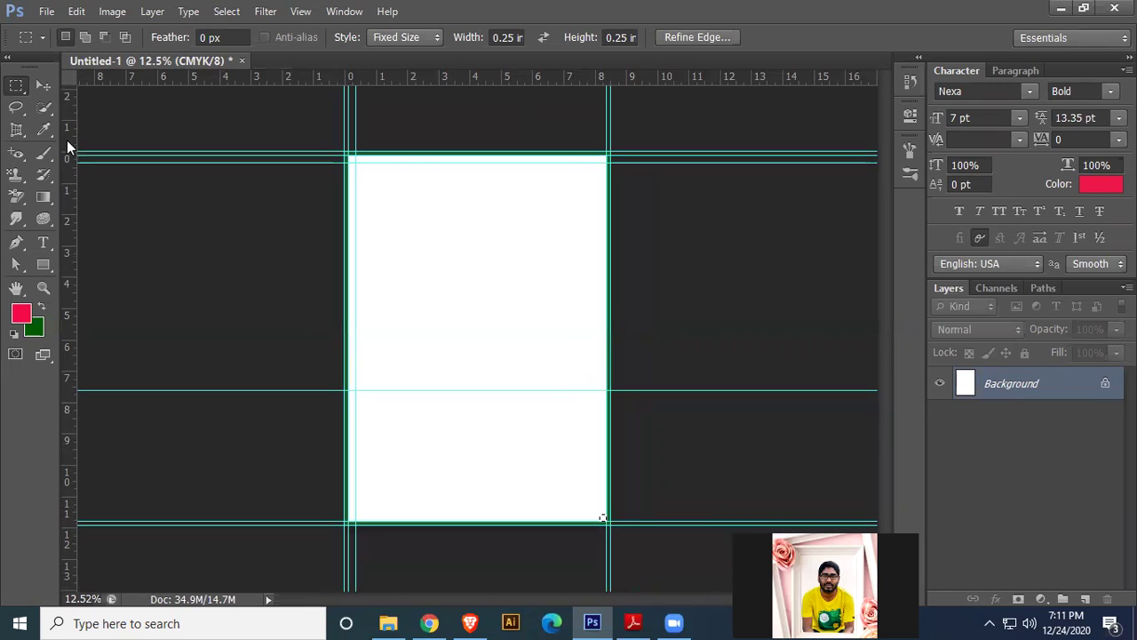
pyautogui.click(40, 84)
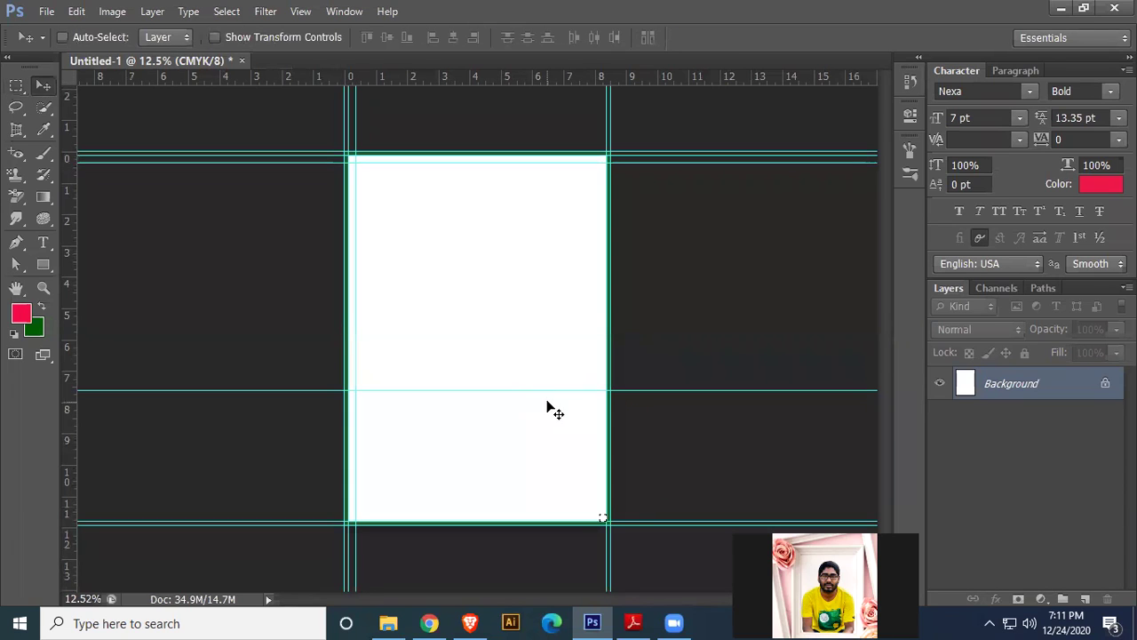
pyautogui.moveTo(545, 391); pyautogui.dragTo(550, 514)
pyautogui.moveTo(87, 293); pyautogui.dragTo(597, 388)
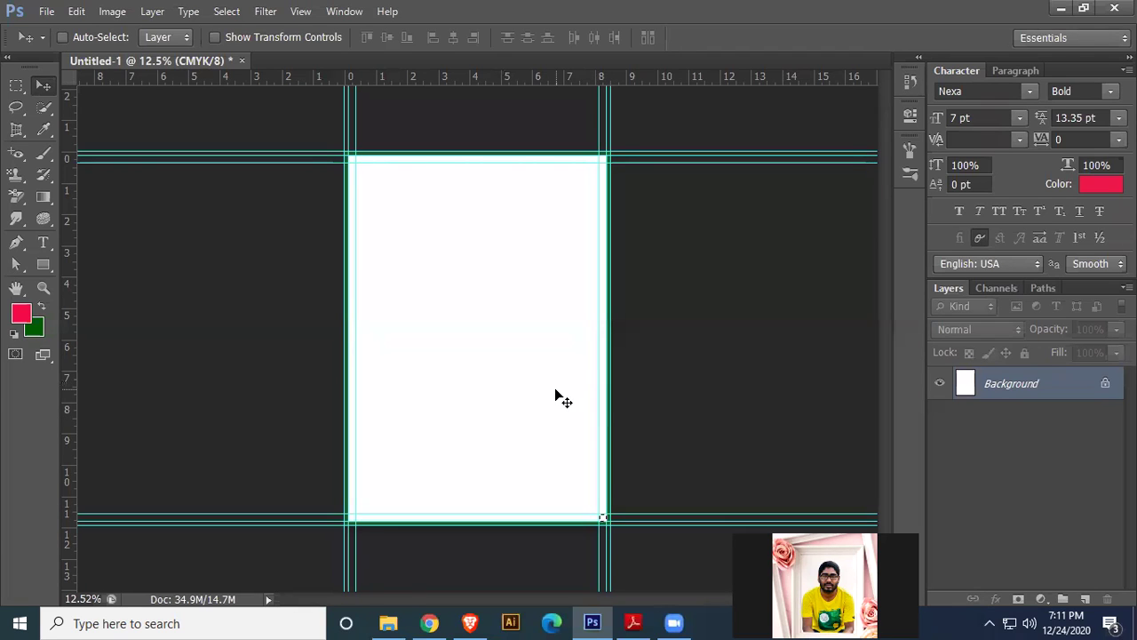
# - Draw a white-filled rectangle, about 2555 by 3583 px, covering the whole canvas out to the outer bleed guides
pyautogui.hotkey('ctrl', '+')
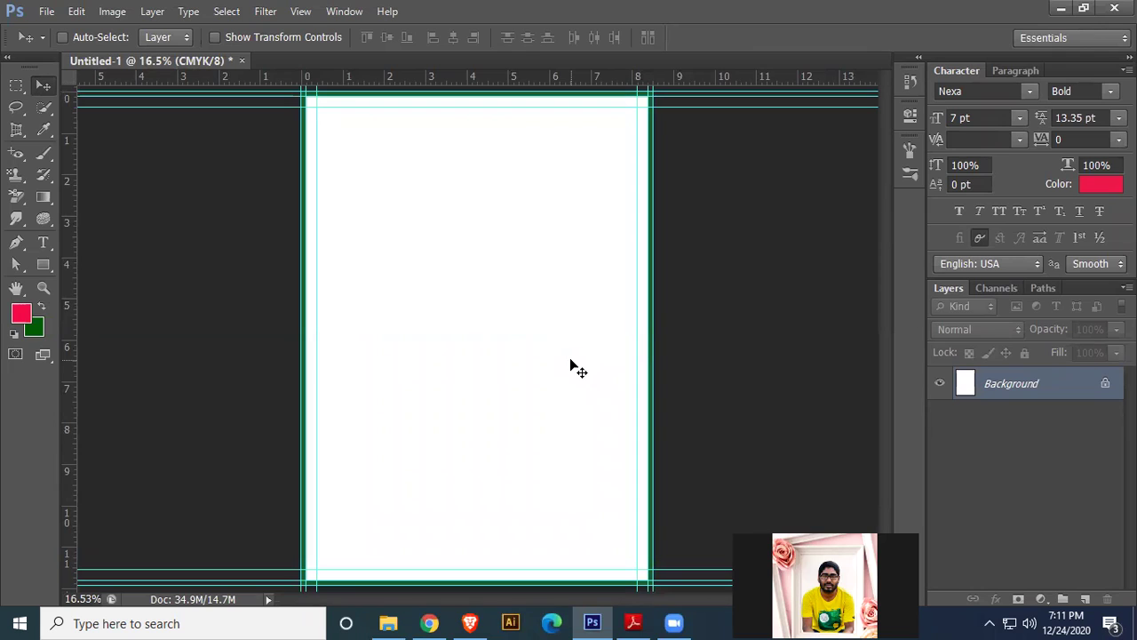
pyautogui.hotkey('ctrl', '-')
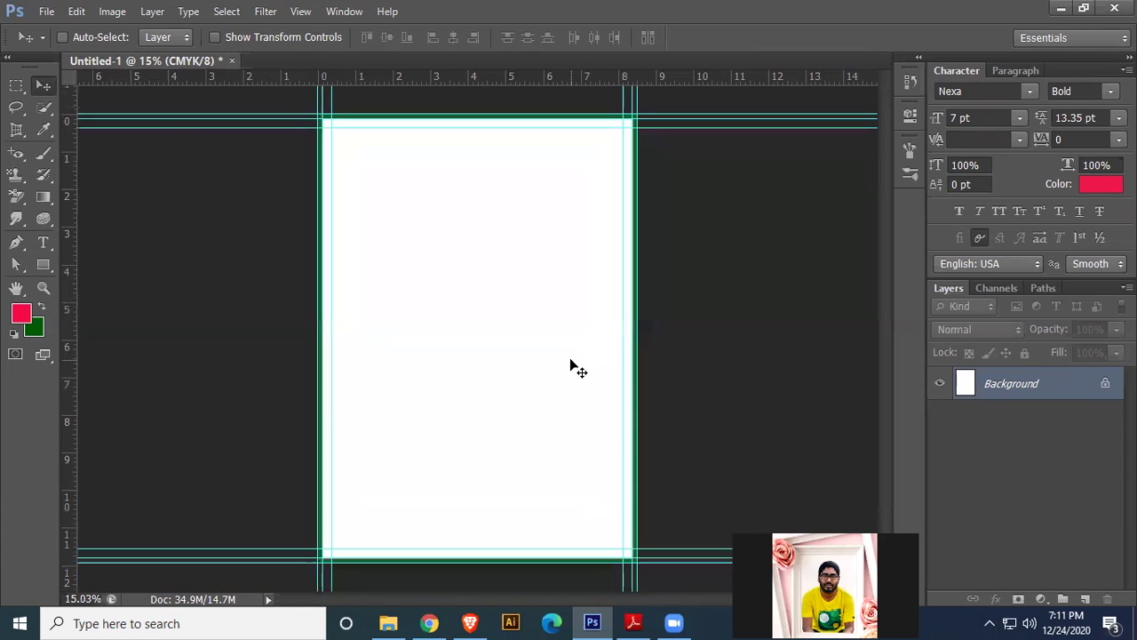
pyautogui.click(43, 264)
pyautogui.click(113, 261)
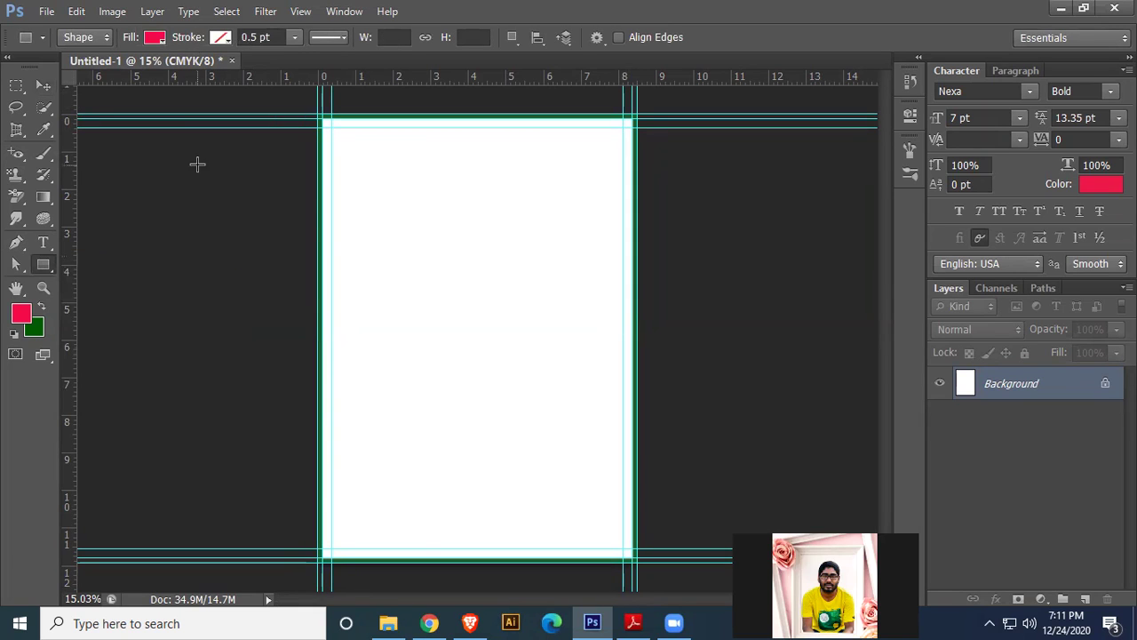
pyautogui.click(155, 37)
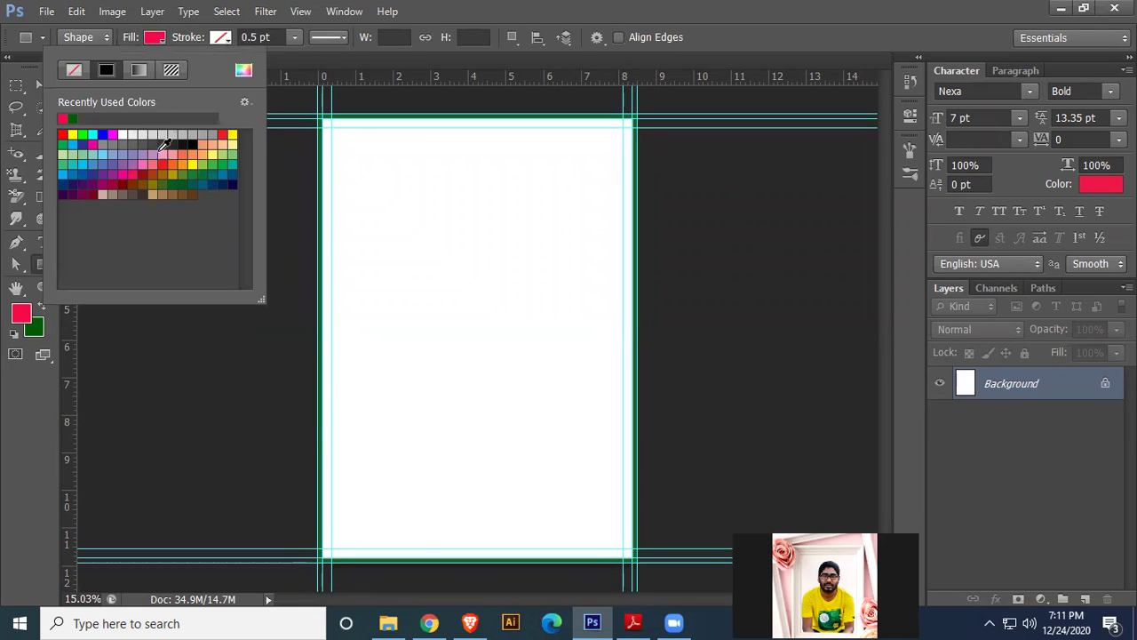
pyautogui.click(122, 134)
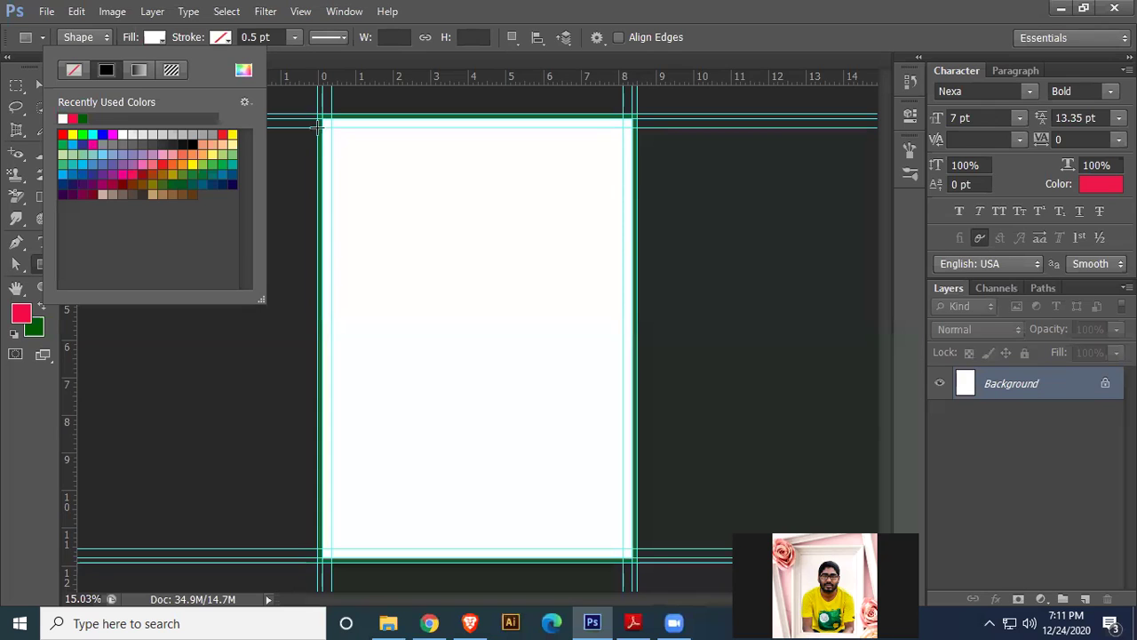
pyautogui.moveTo(317, 111); pyautogui.dragTo(651, 559)
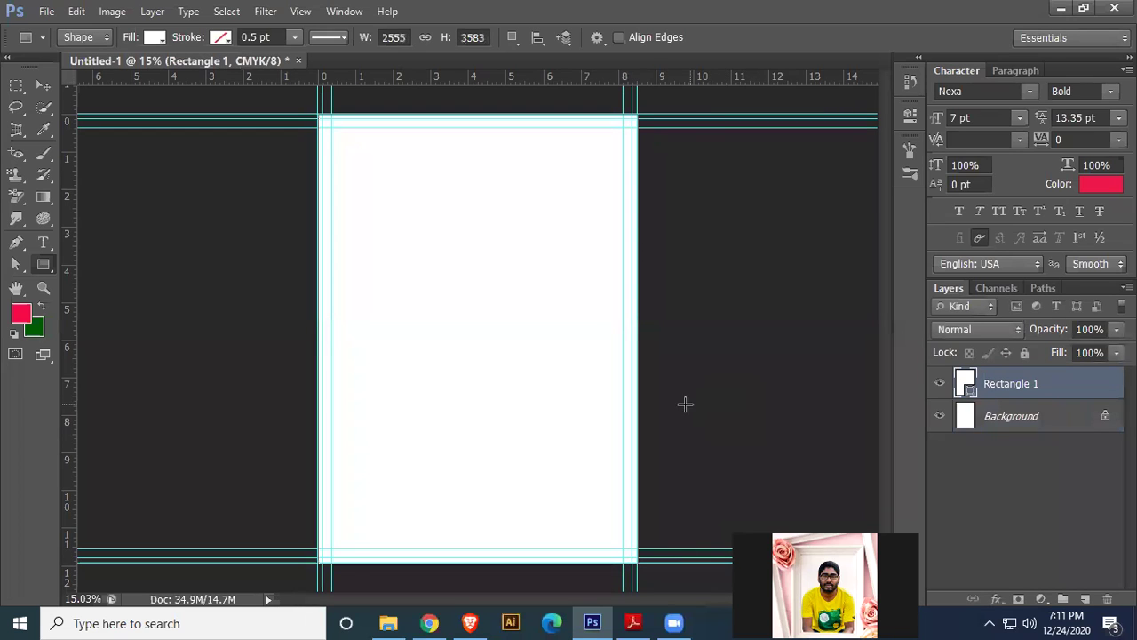
pyautogui.click(46, 85)
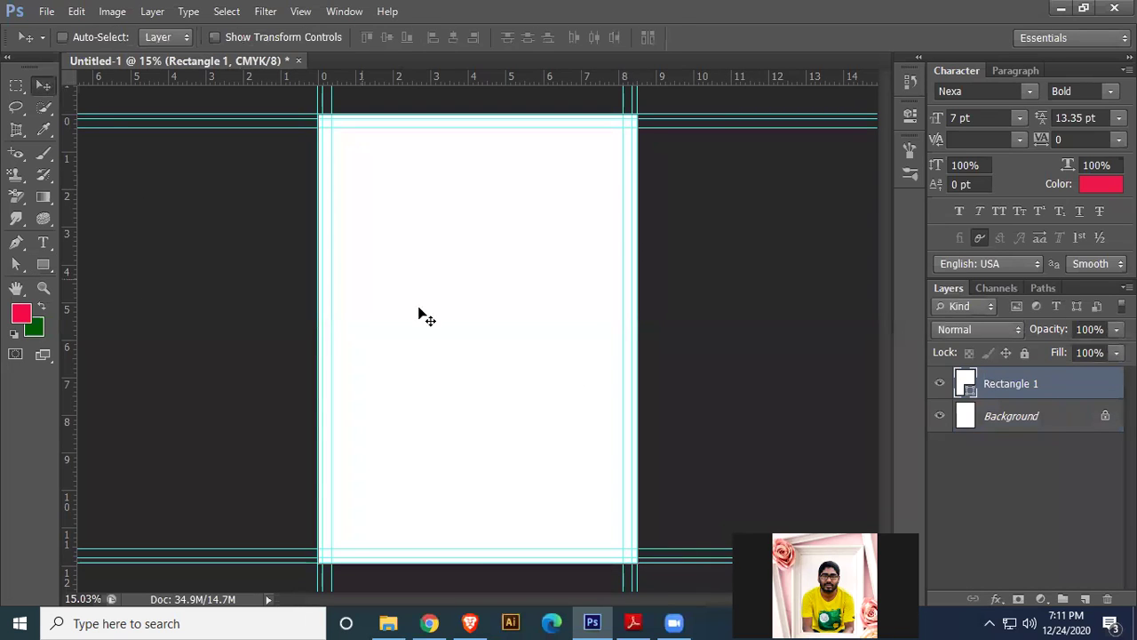
# - Delete the locked Background layer and duplicate the white rectangle layer
pyautogui.click(1041, 420)
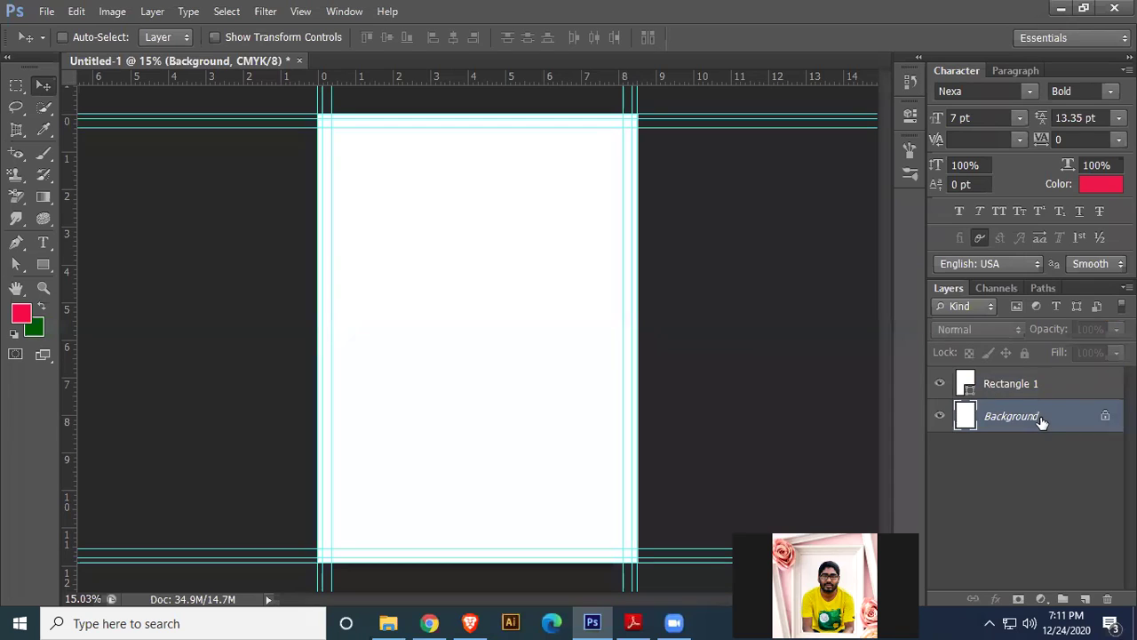
pyautogui.press('Delete')
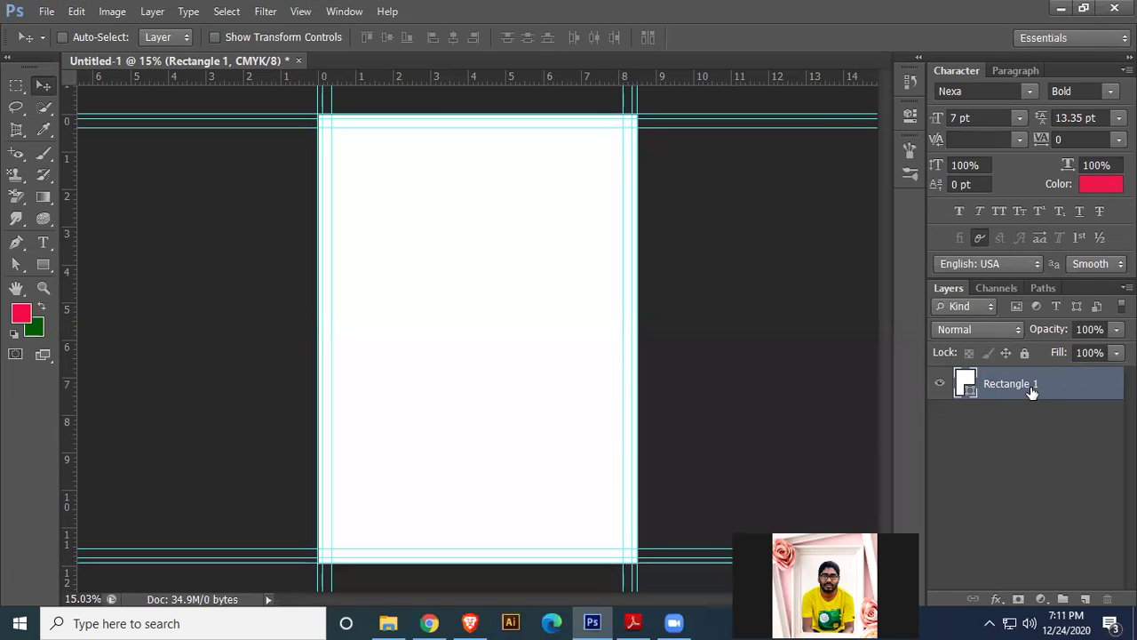
pyautogui.hotkey('ctrl', 'j')
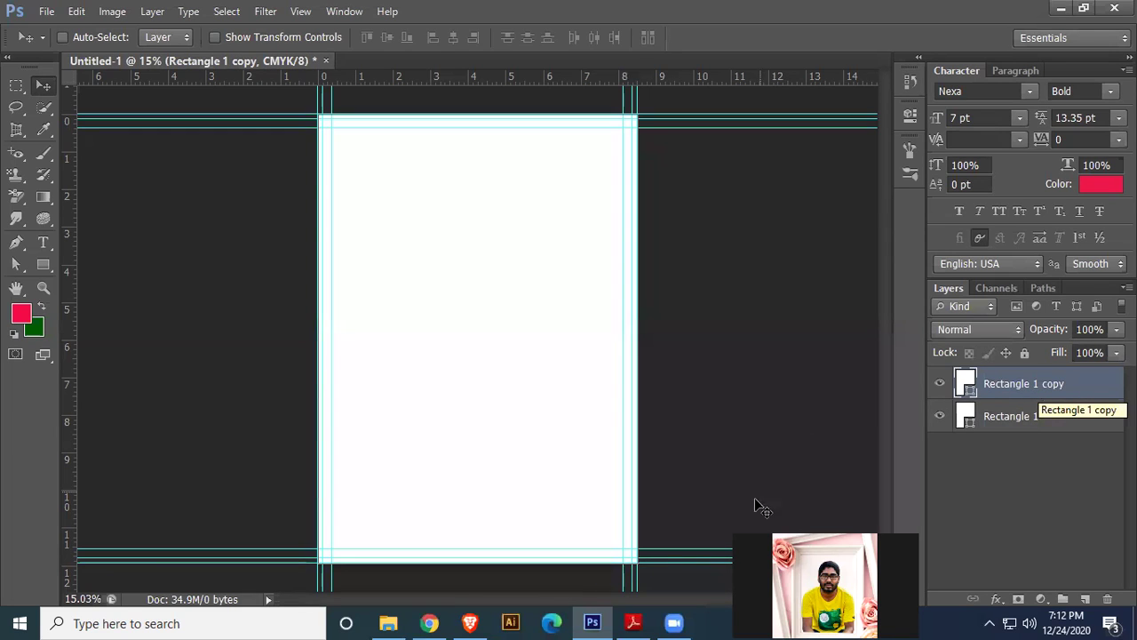
pyautogui.click(675, 622)
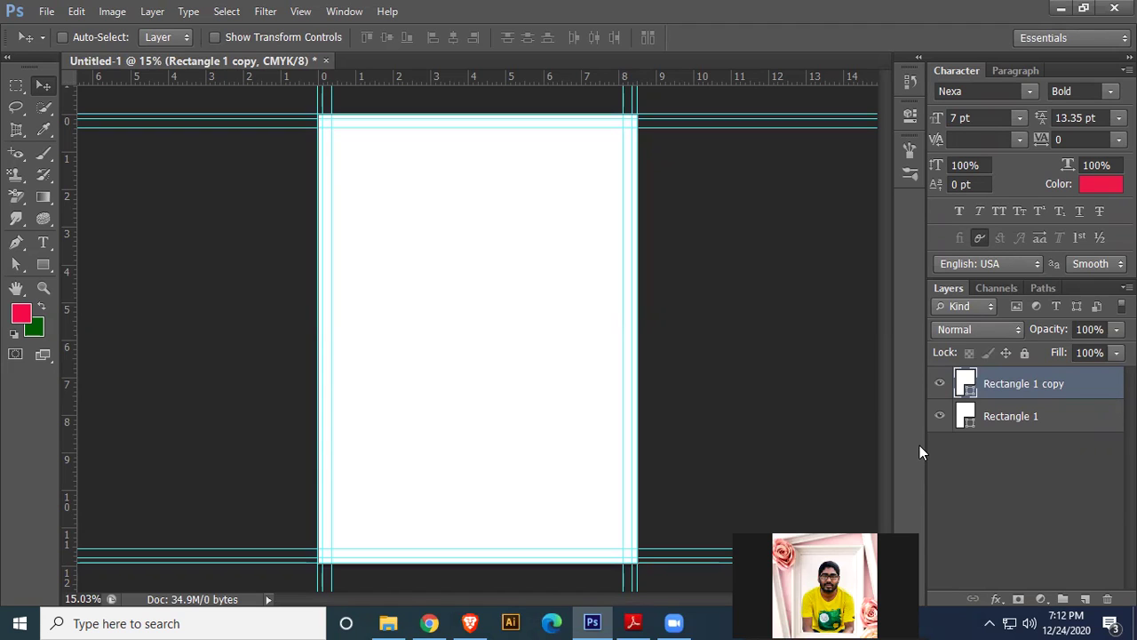
# - Rename the lower rectangle layer "Main bg"
pyautogui.doubleClick(1013, 418)
pyautogui.write('Ma')
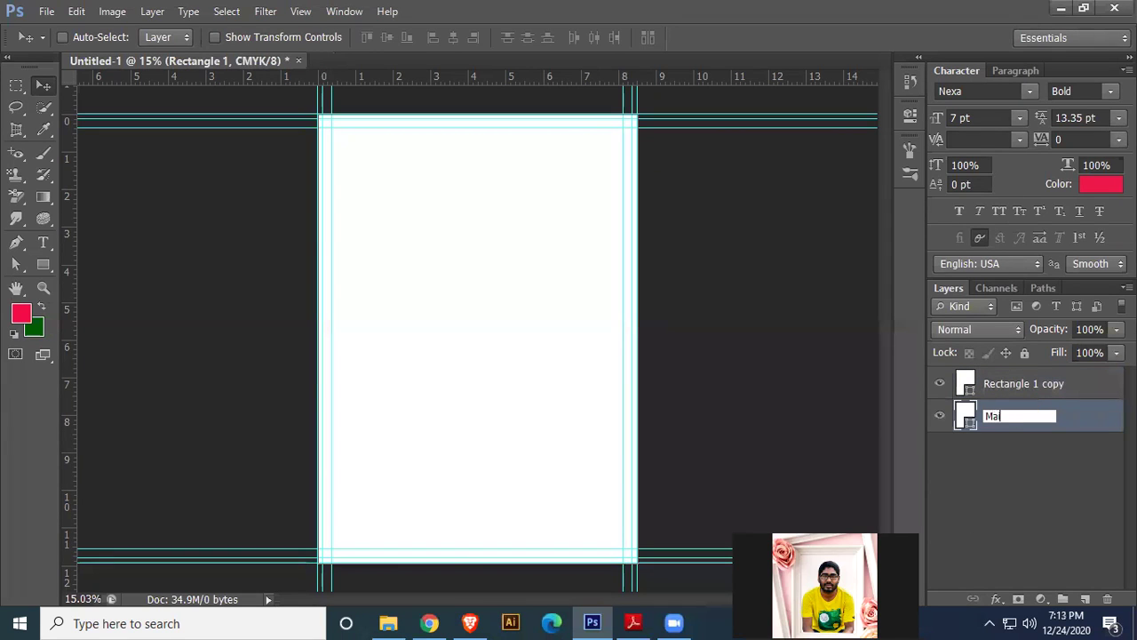
pyautogui.write('in bg')
pyautogui.press('Return')
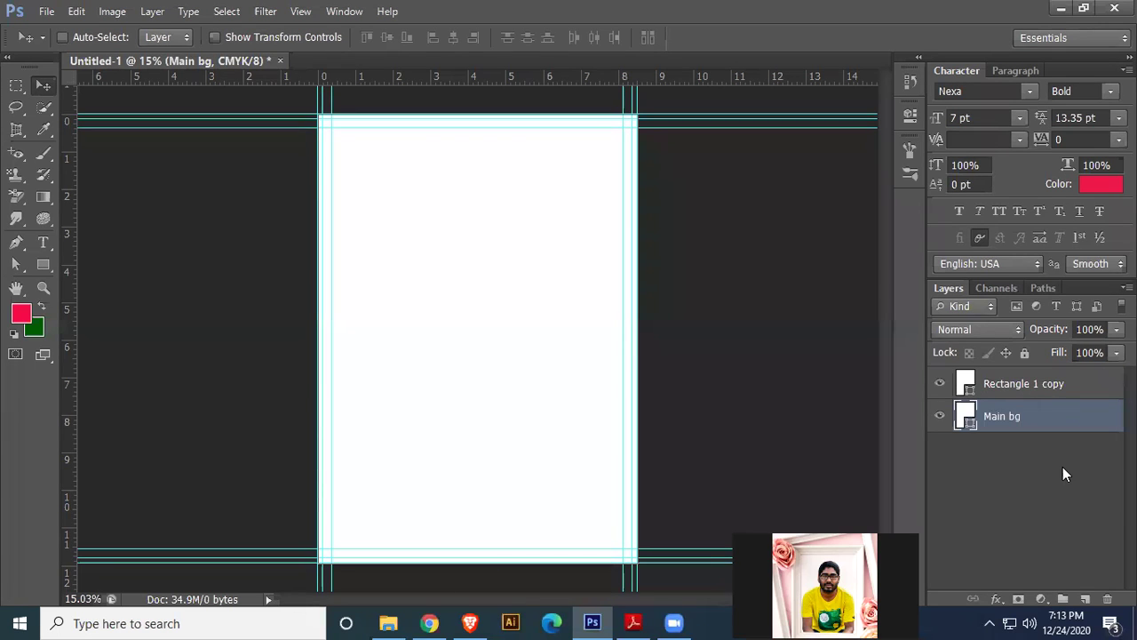
# - Rename the duplicated rectangle layer "Bleed aria"
pyautogui.click(1029, 386)
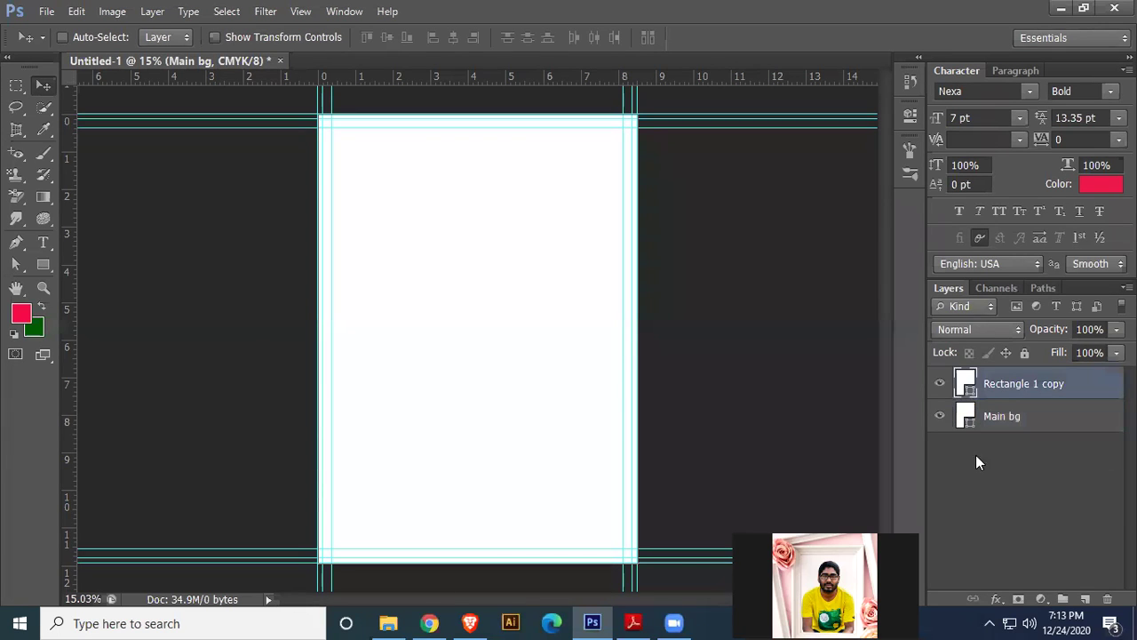
pyautogui.click(587, 620)
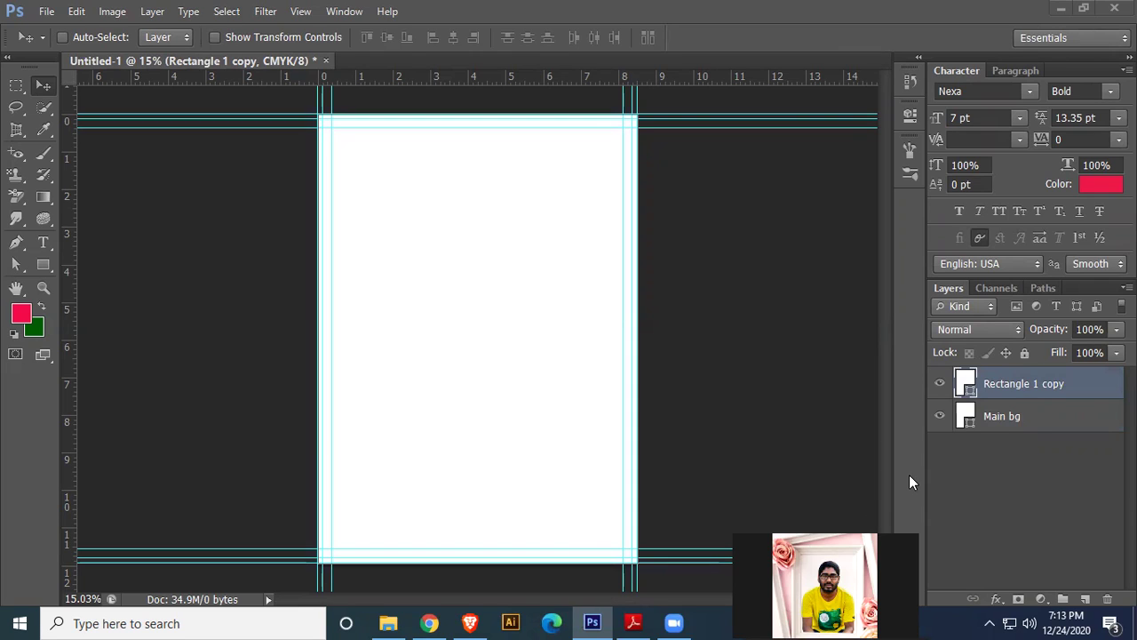
pyautogui.click(1034, 418)
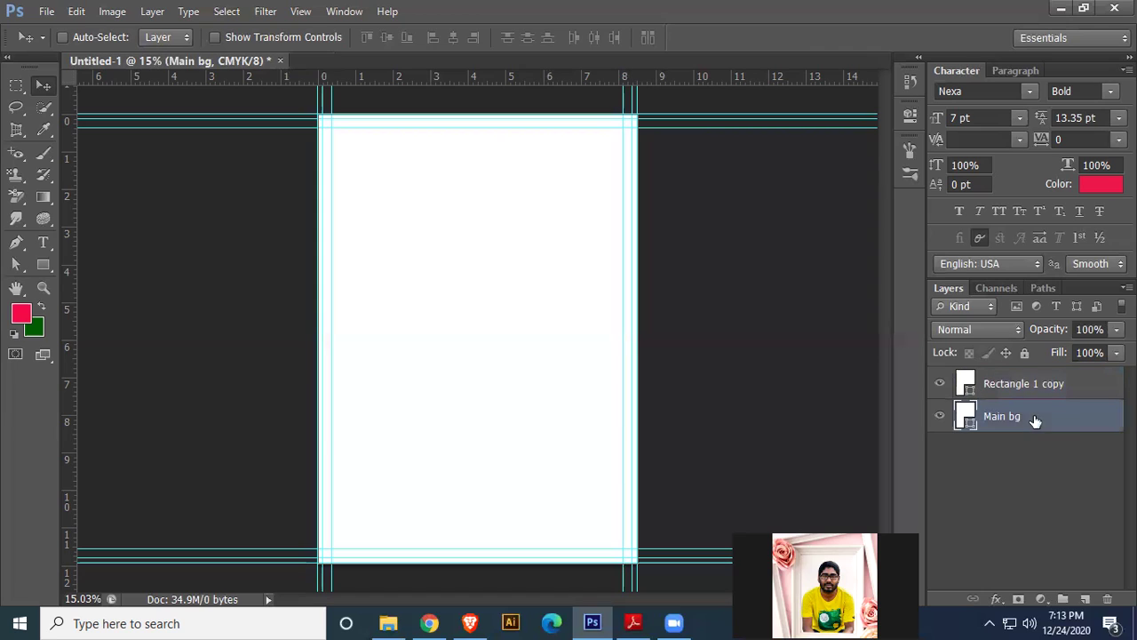
pyautogui.doubleClick(1045, 384)
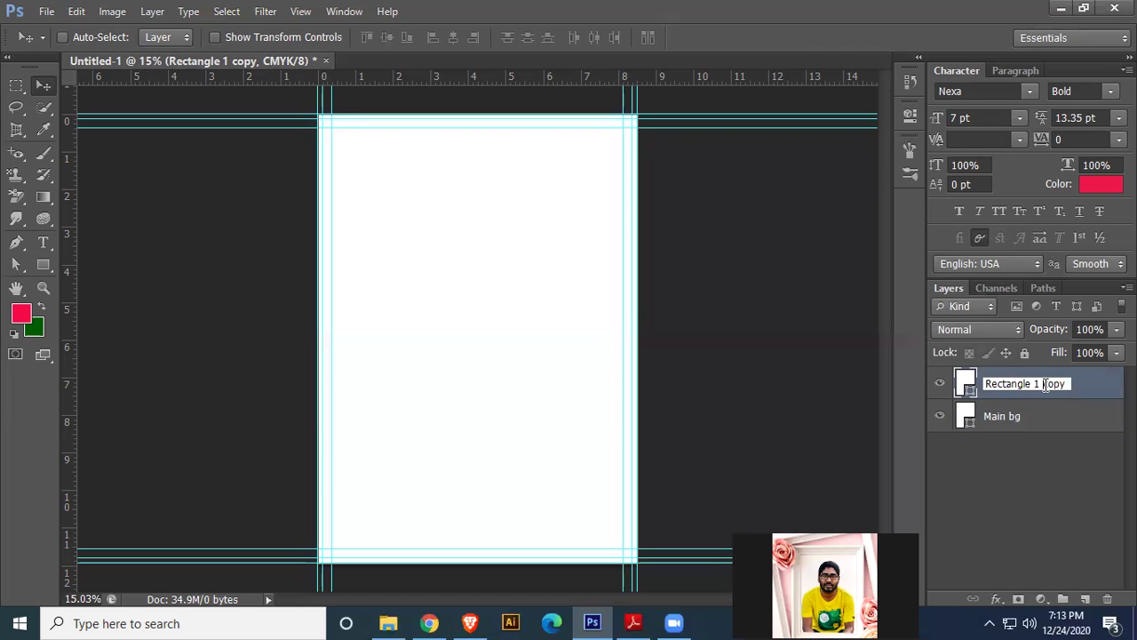
pyautogui.moveTo(1067, 384); pyautogui.dragTo(918, 385)
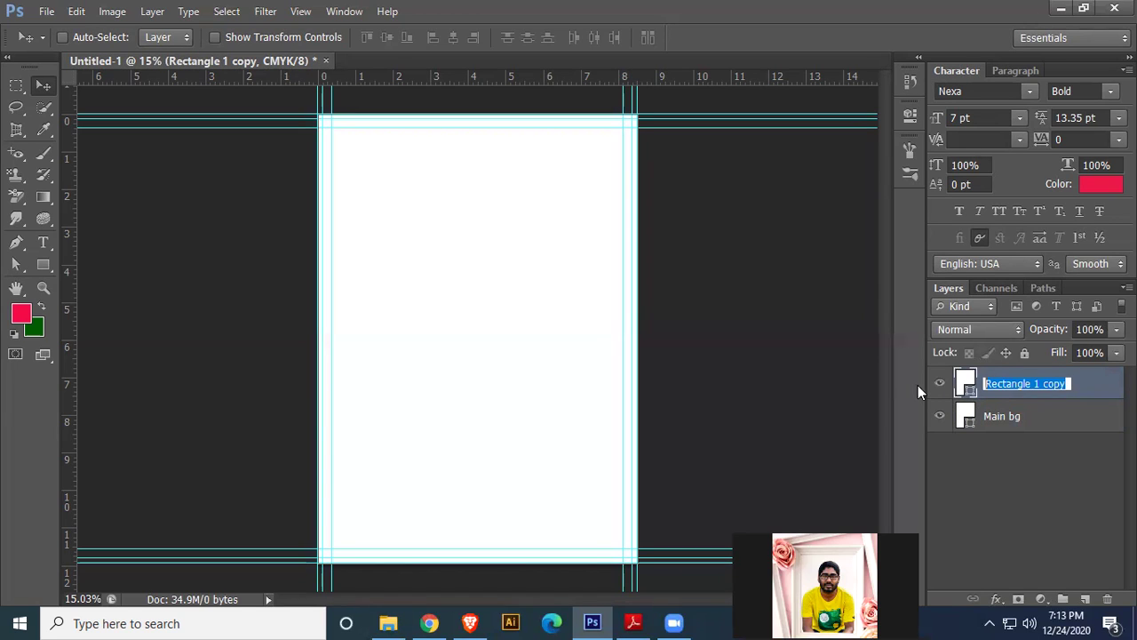
pyautogui.press('BackSpace')
pyautogui.write('Bleed aria')
pyautogui.press('Return')
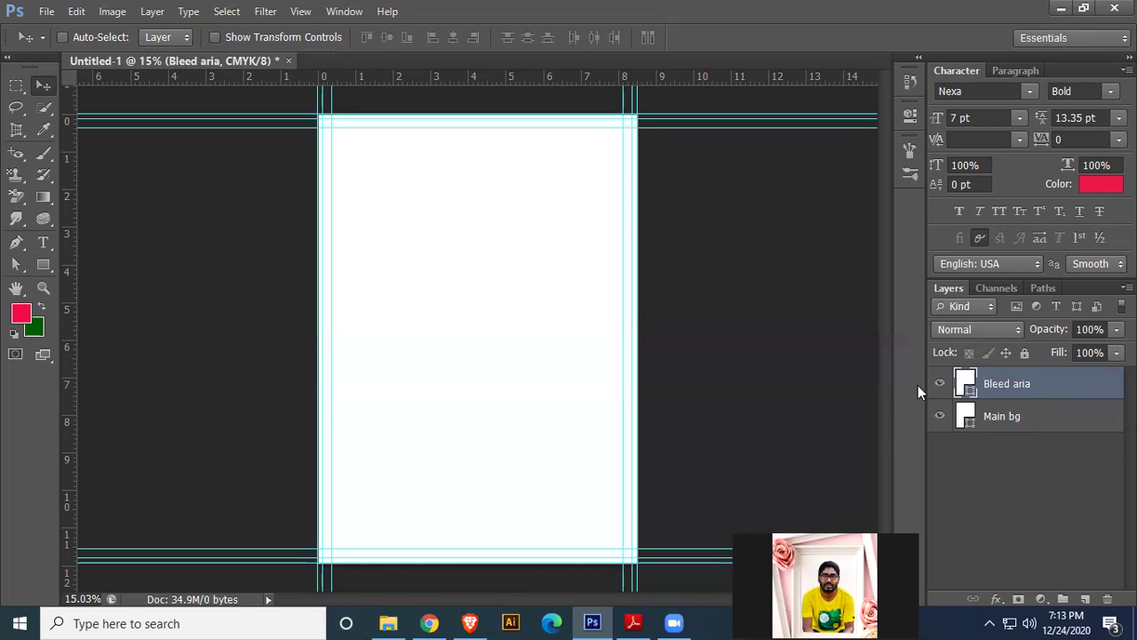
# - Put the Main bg layer into a group named "Main Background" and collapse the group
pyautogui.click(1057, 415)
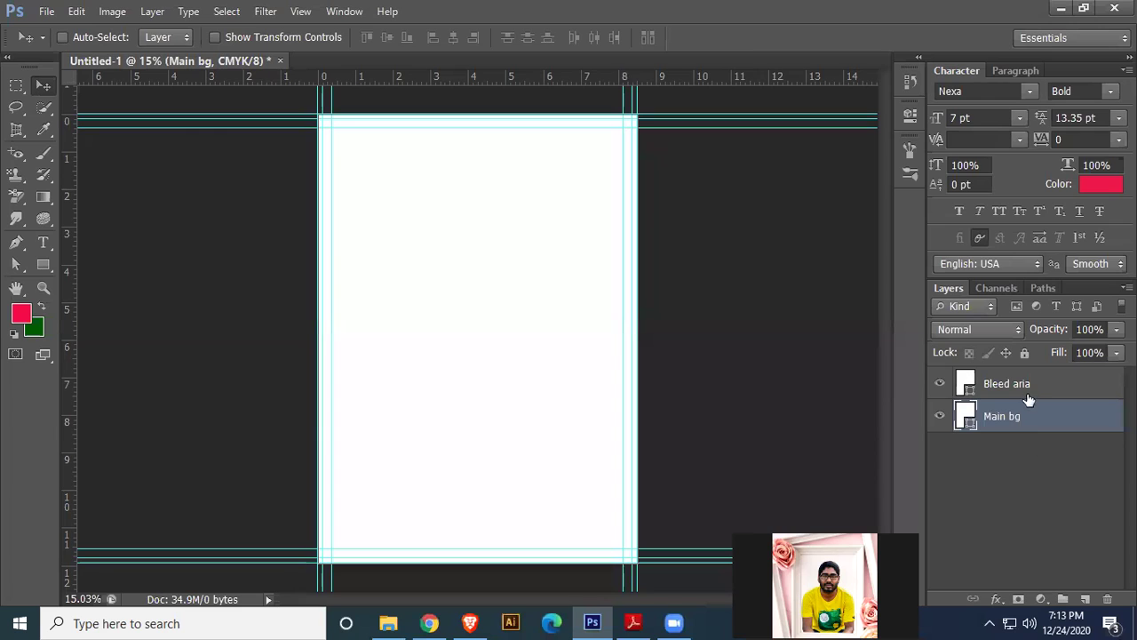
pyautogui.hotkey('ctrl', 'g')
pyautogui.doubleClick(1016, 410)
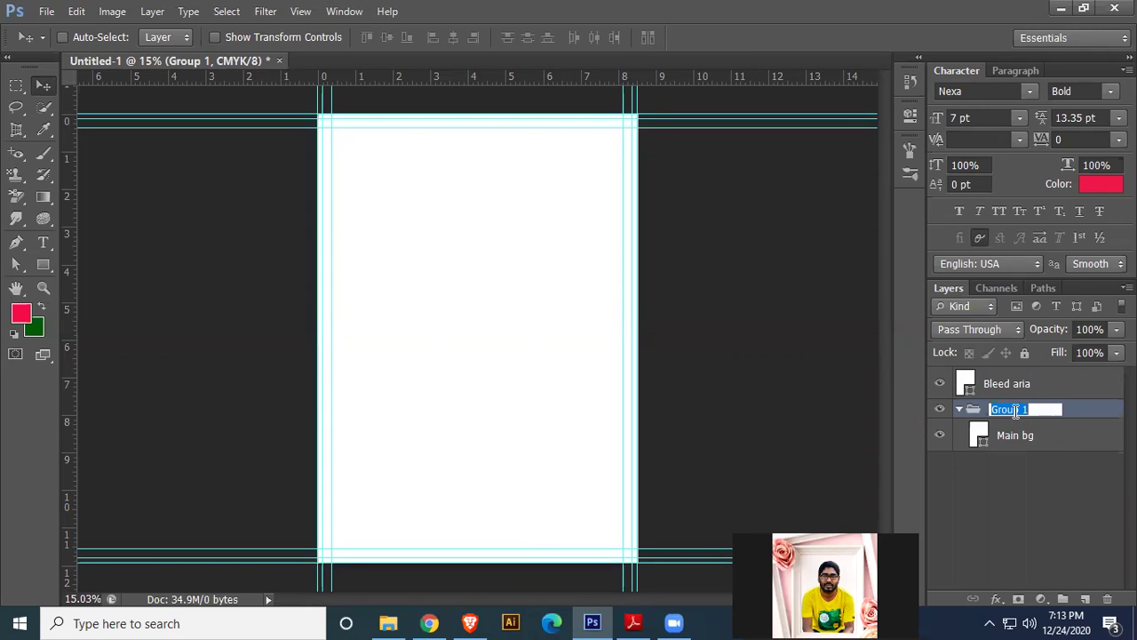
pyautogui.write('Main background')
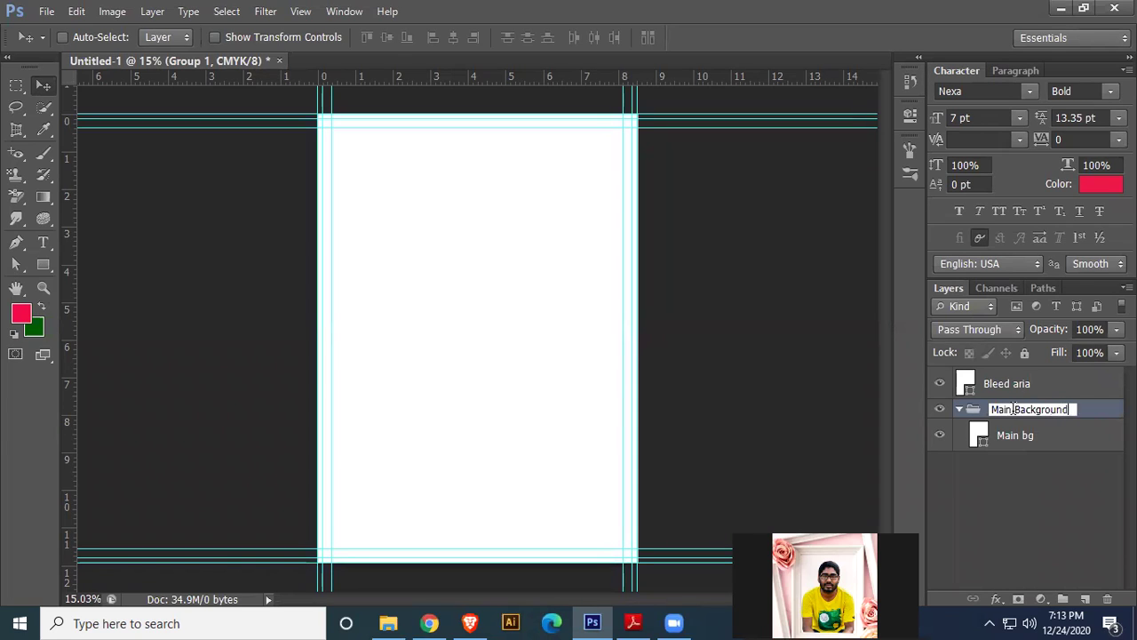
pyautogui.press('Return')
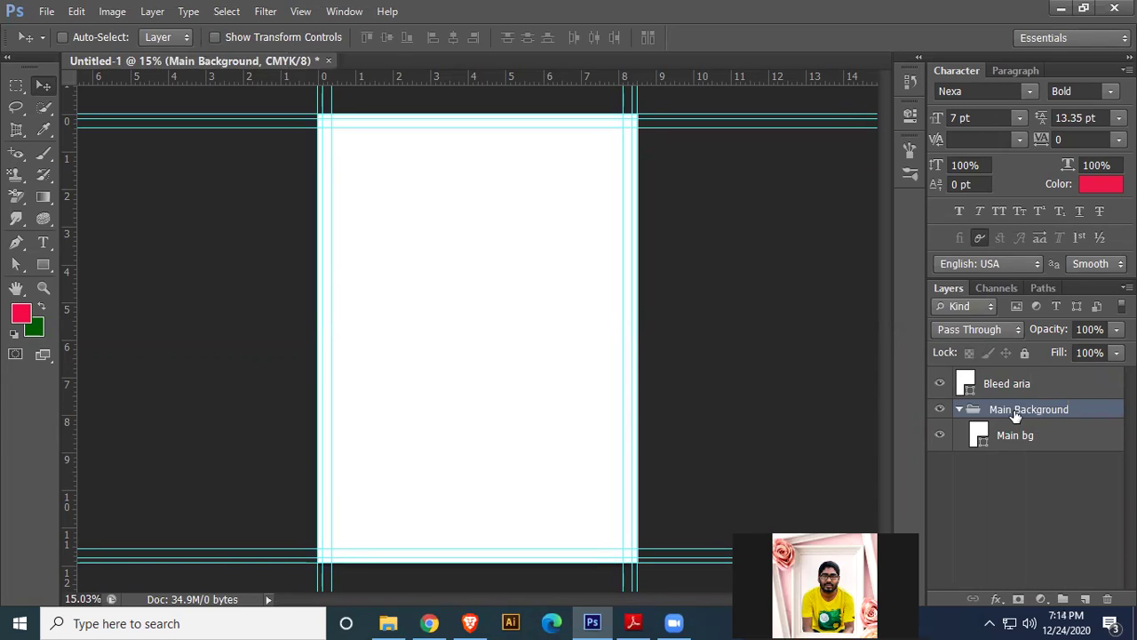
pyautogui.click(959, 409)
# - Subtract a rectangle spanning the inner trim guides from the Bleed aria shape, using Subtract Front Shape, so only the bleed frame remains
pyautogui.click(1047, 386)
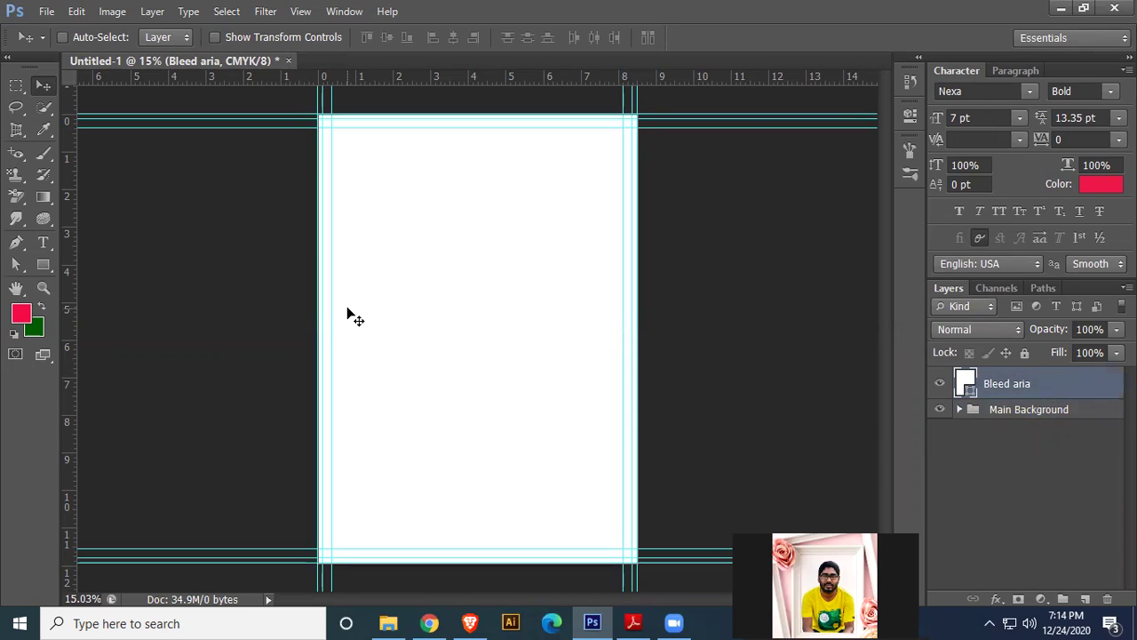
pyautogui.moveTo(44, 266); pyautogui.dragTo(84, 259)
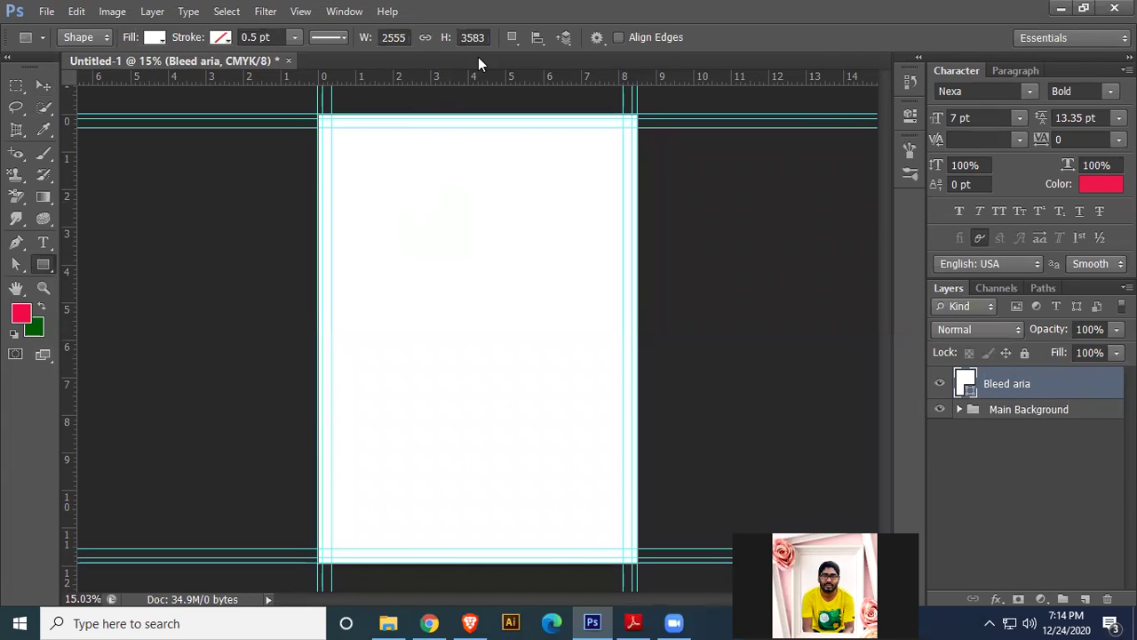
pyautogui.click(512, 37)
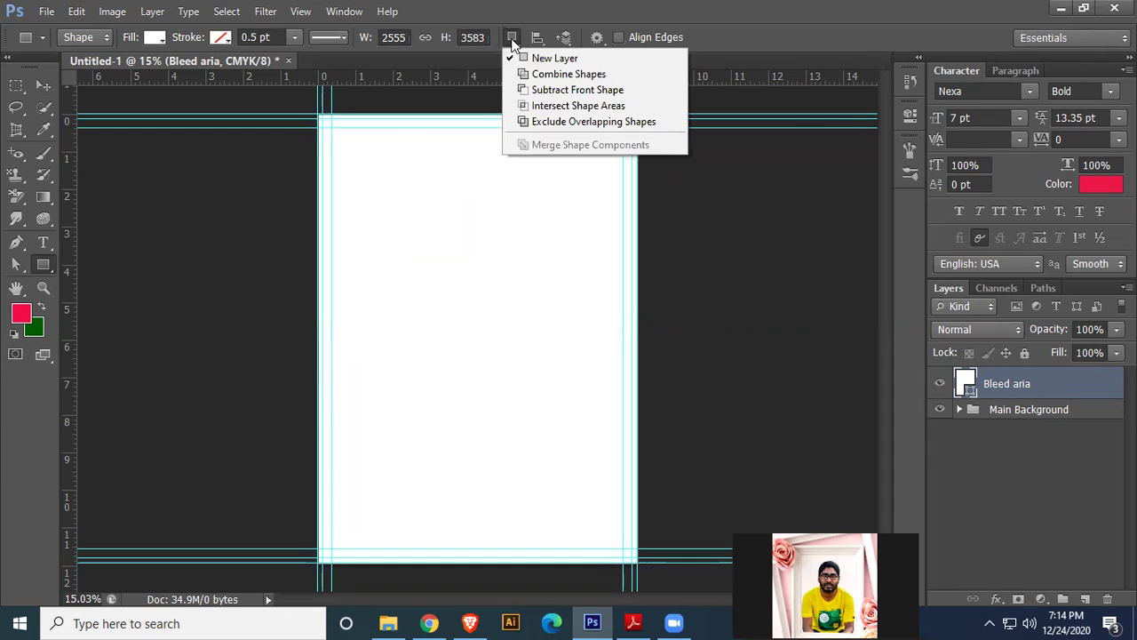
pyautogui.click(539, 90)
pyautogui.moveTo(325, 119); pyautogui.dragTo(627, 554)
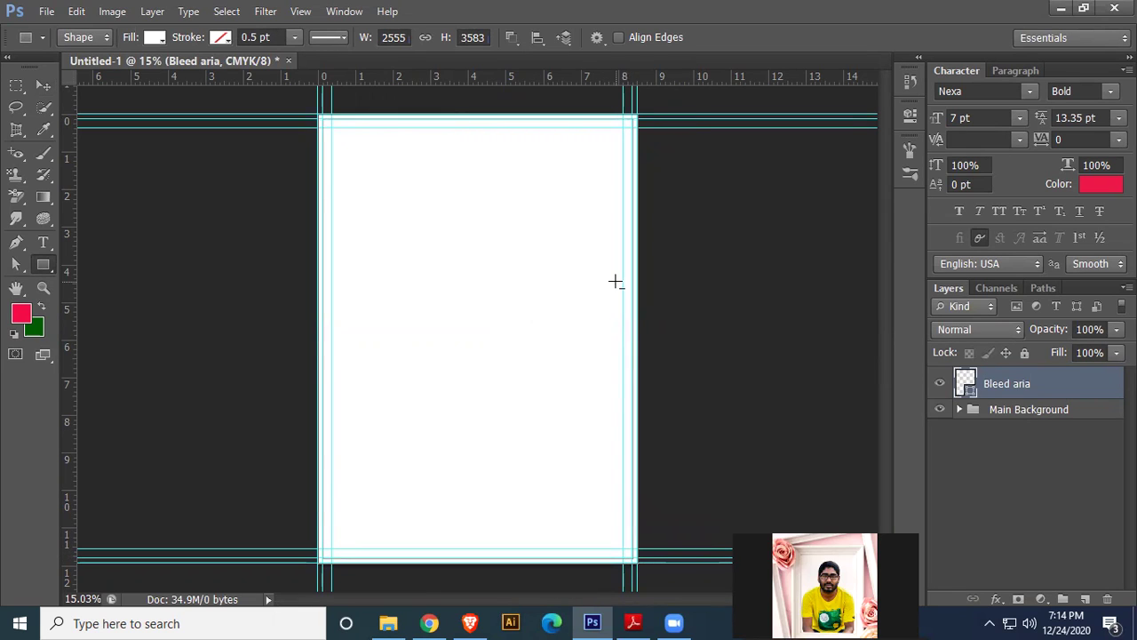
pyautogui.click(48, 86)
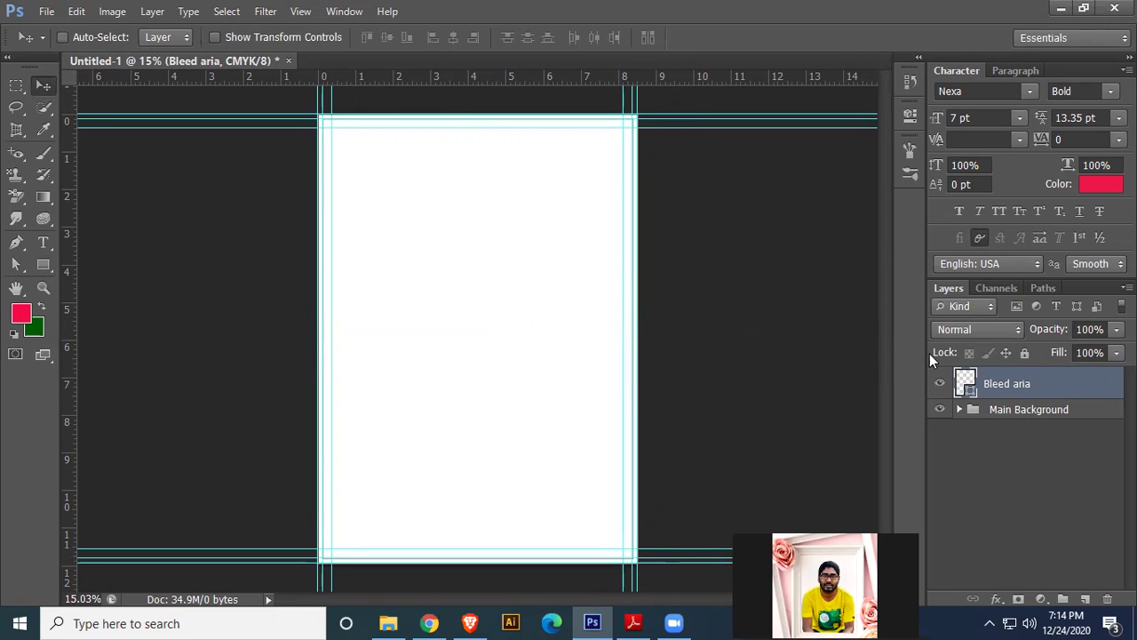
# - Put the Bleed aria layer into a group named "Bleed aria", hide that group, and make the Main Background group active
pyautogui.hotkey('ctrl', 'g')
pyautogui.doubleClick(1009, 378)
pyautogui.write('B')
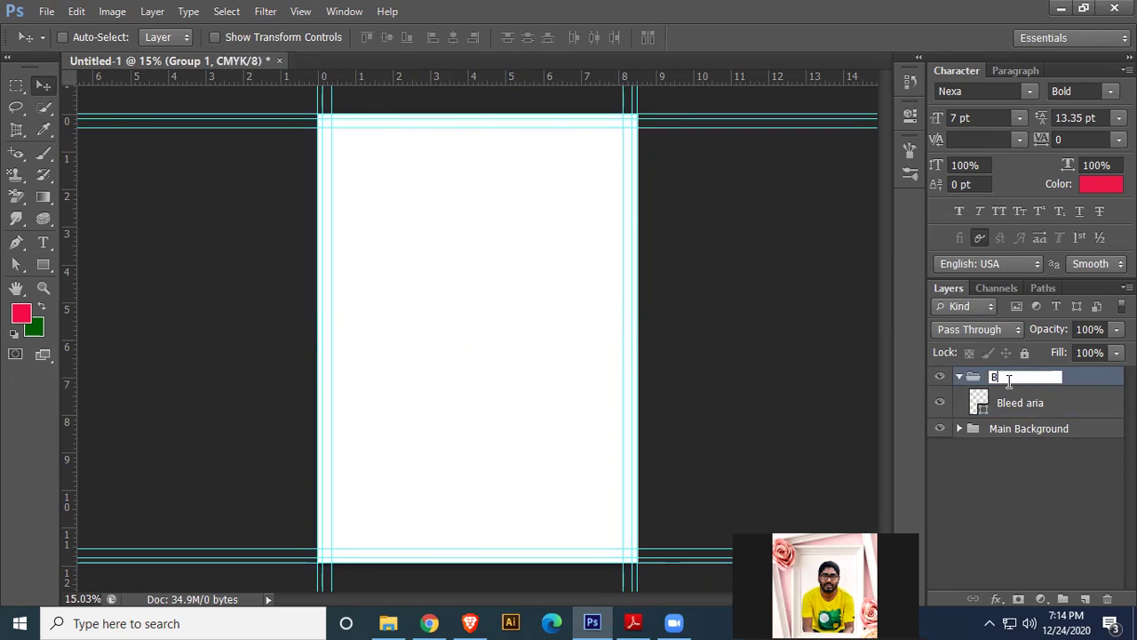
pyautogui.write('leed aria')
pyautogui.press('Return')
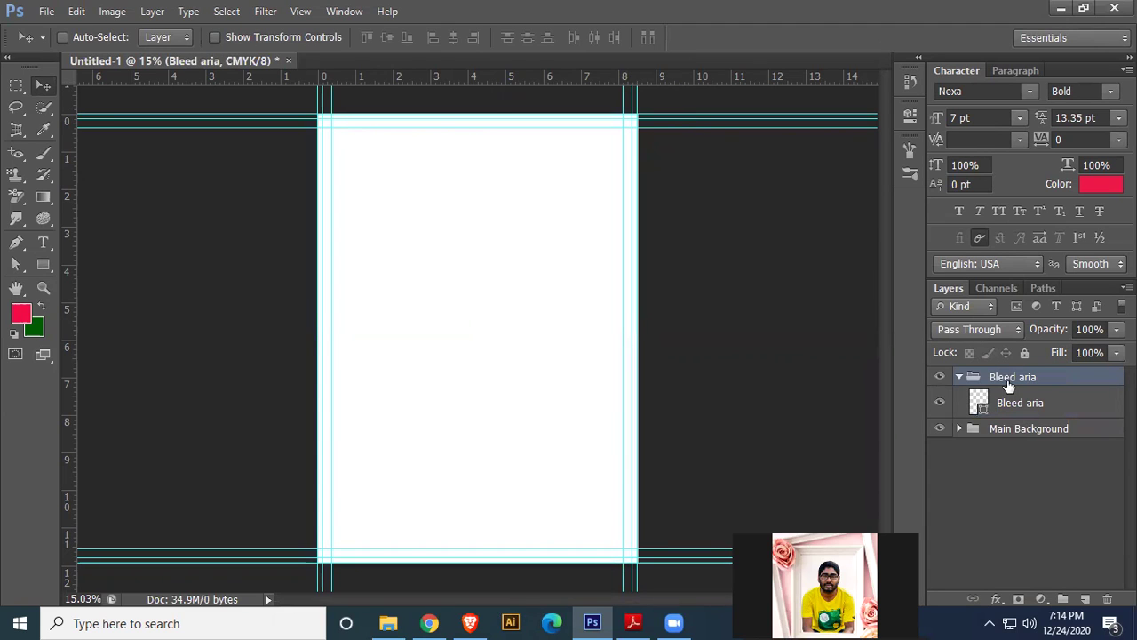
pyautogui.click(960, 378)
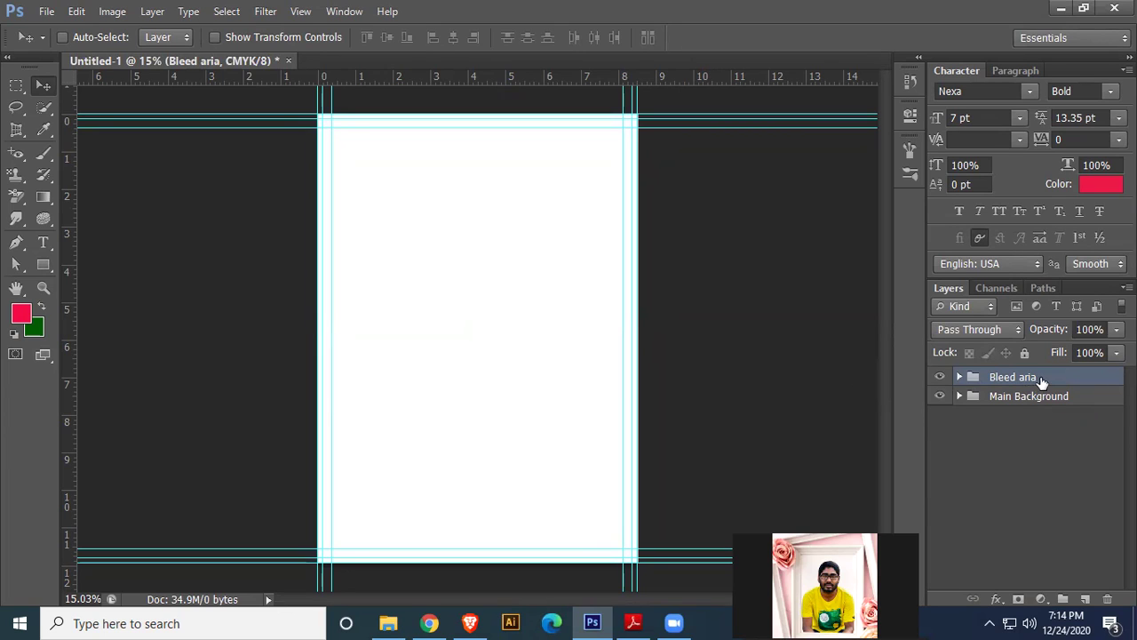
pyautogui.click(940, 378)
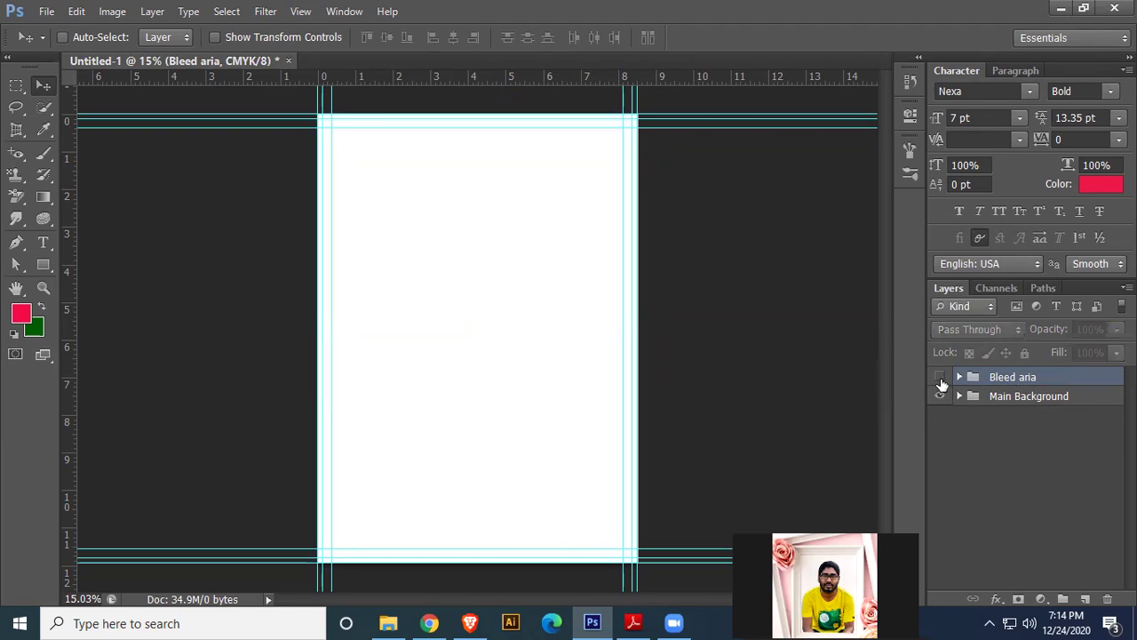
pyautogui.click(1040, 396)
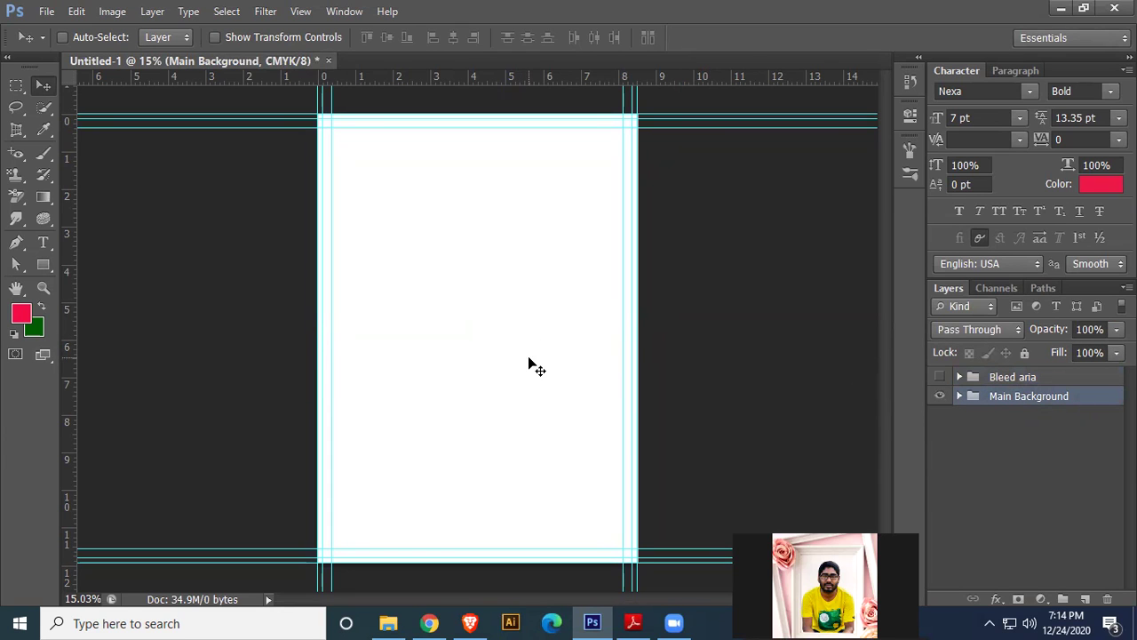
# - Save the document to the Desktop in Photoshop format with the file name "Flyer"
pyautogui.hotkey('ctrl', 's')
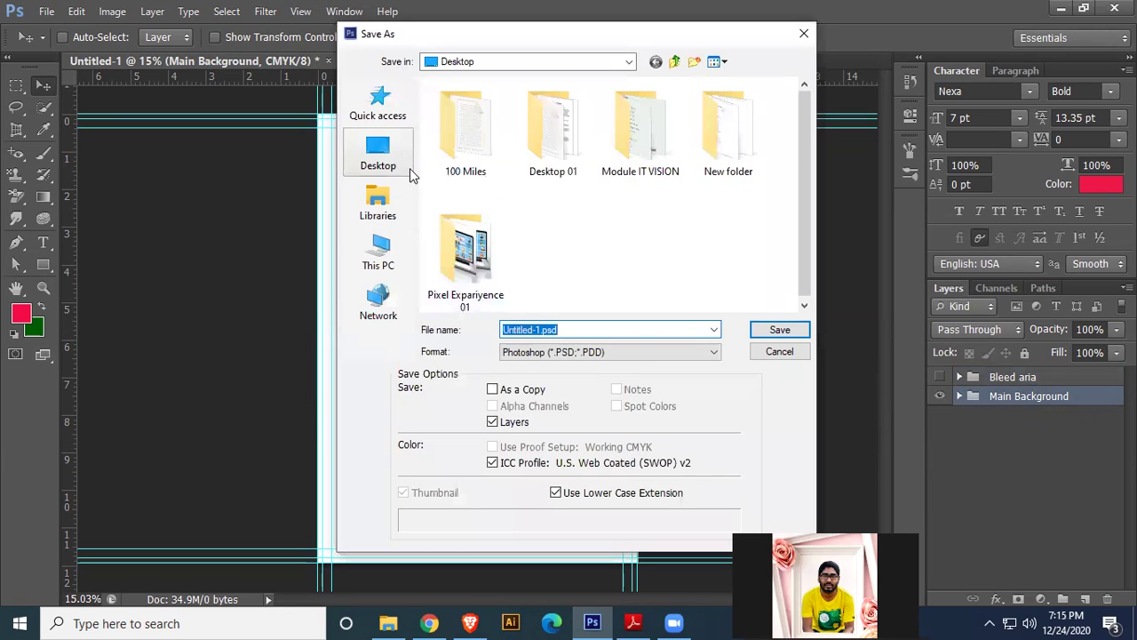
pyautogui.click(380, 153)
pyautogui.write('F')
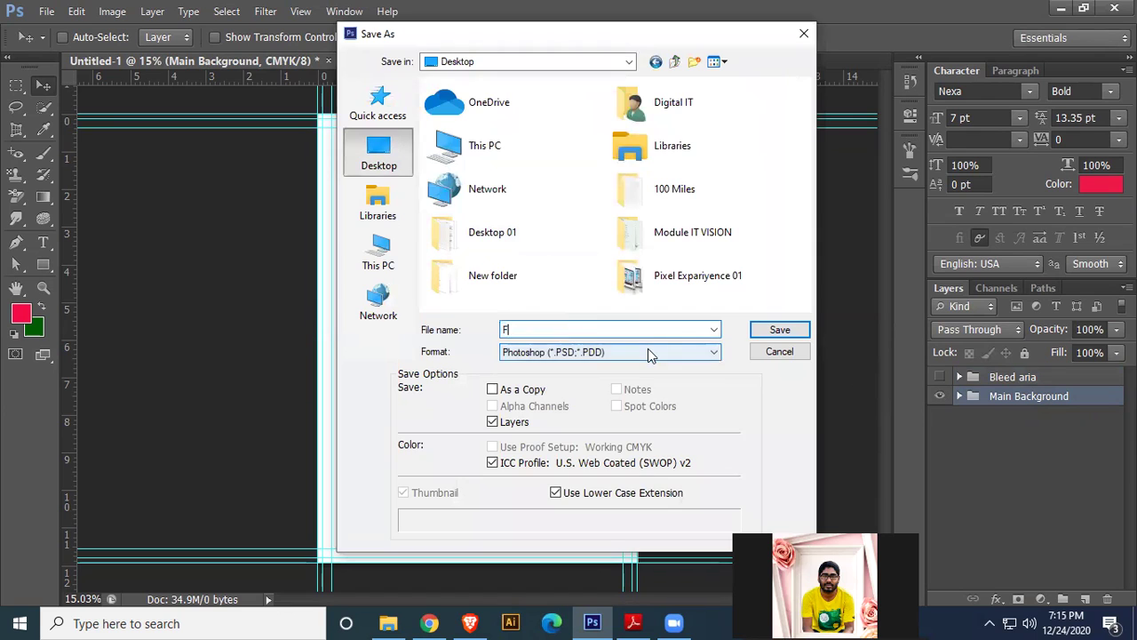
pyautogui.write('lyer')
pyautogui.press('Return')
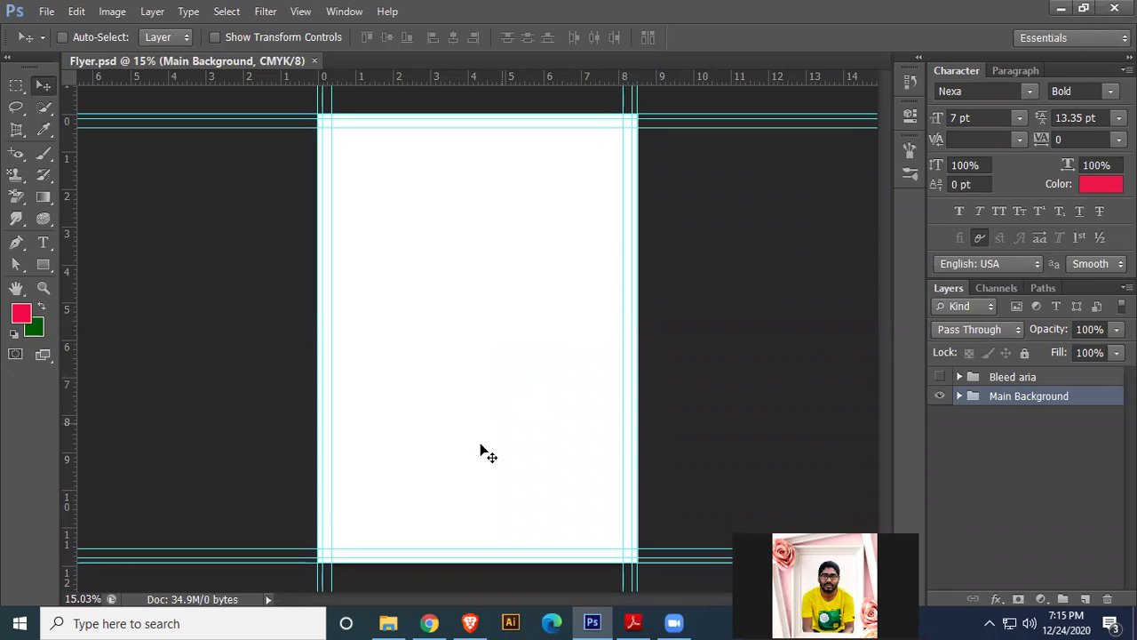
# - Open Logo 02.psd from the Class - 08 folder and place its Logo group in the flyer's upper-left margin corner
pyautogui.click(389, 623)
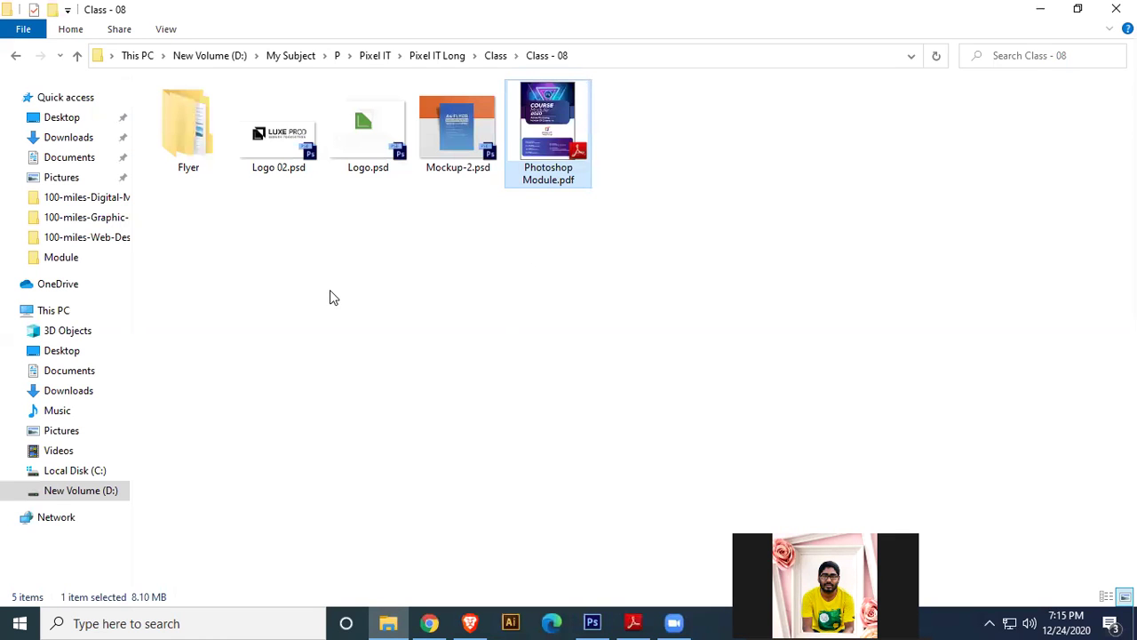
pyautogui.click(283, 142)
pyautogui.moveTo(285, 148); pyautogui.dragTo(648, 72)
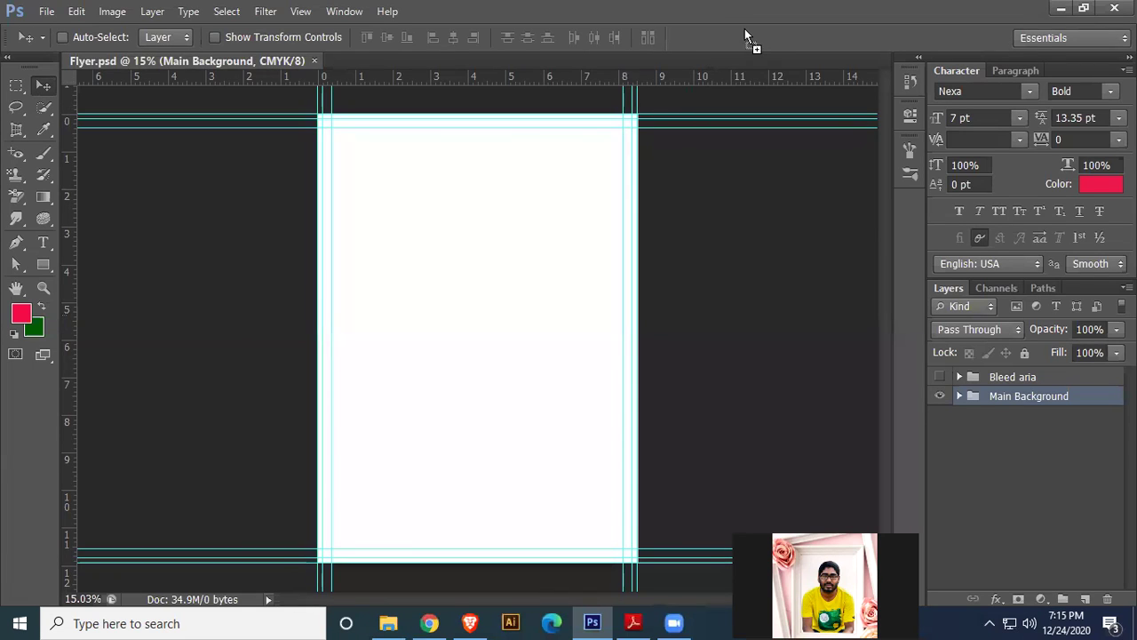
pyautogui.moveTo(745, 28); pyautogui.dragTo(745, 28)
pyautogui.moveTo(277, 214); pyautogui.dragTo(360, 144)
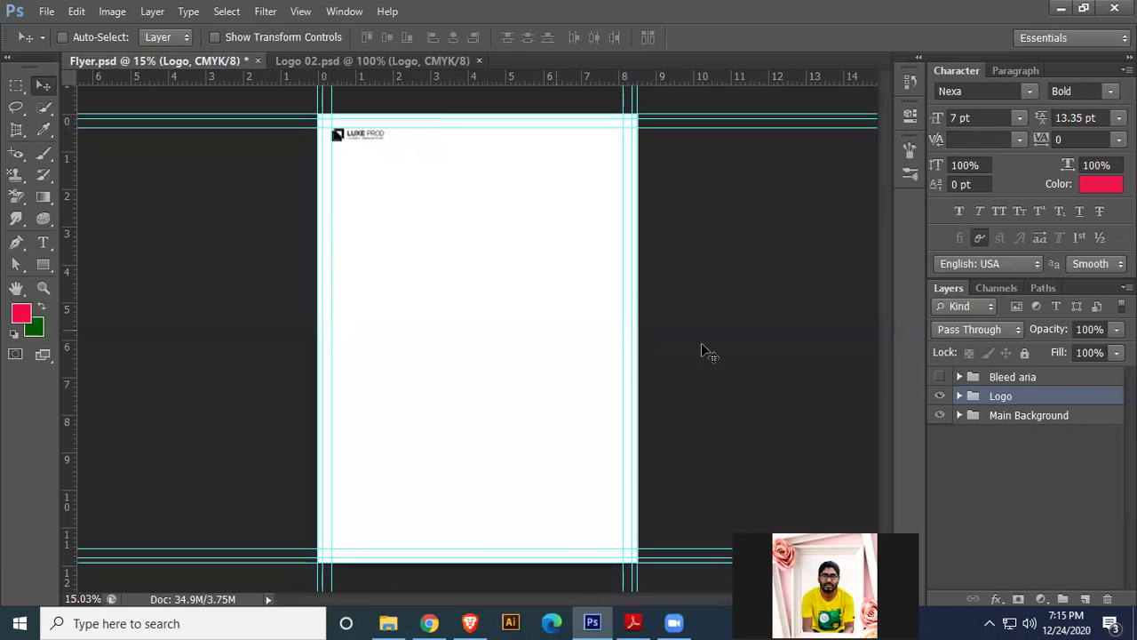
# - Draw a full-width rectangle about 2555 by 1404 px below the logo, directly above the Main Background group, and fill it with red
pyautogui.click(1020, 420)
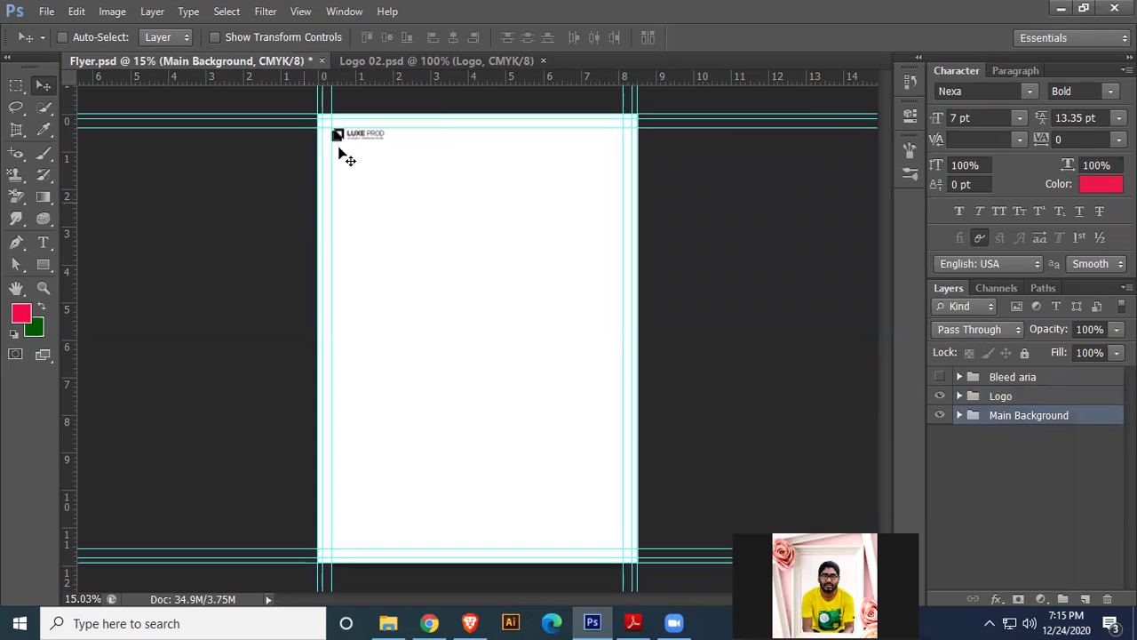
pyautogui.moveTo(43, 266); pyautogui.dragTo(105, 263)
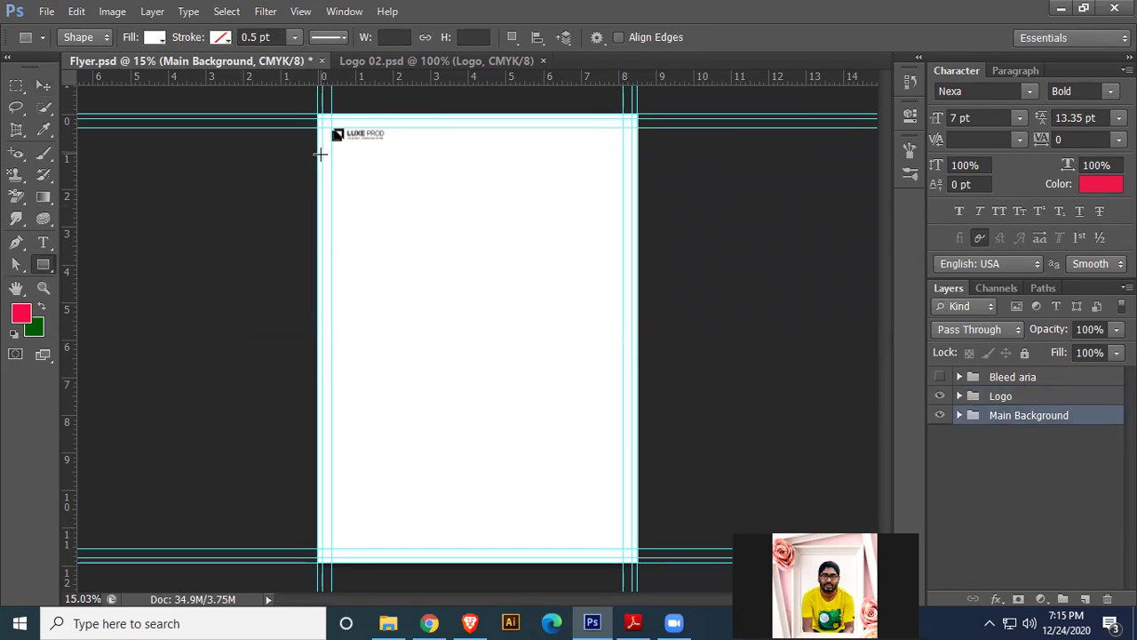
pyautogui.moveTo(317, 148); pyautogui.dragTo(638, 328)
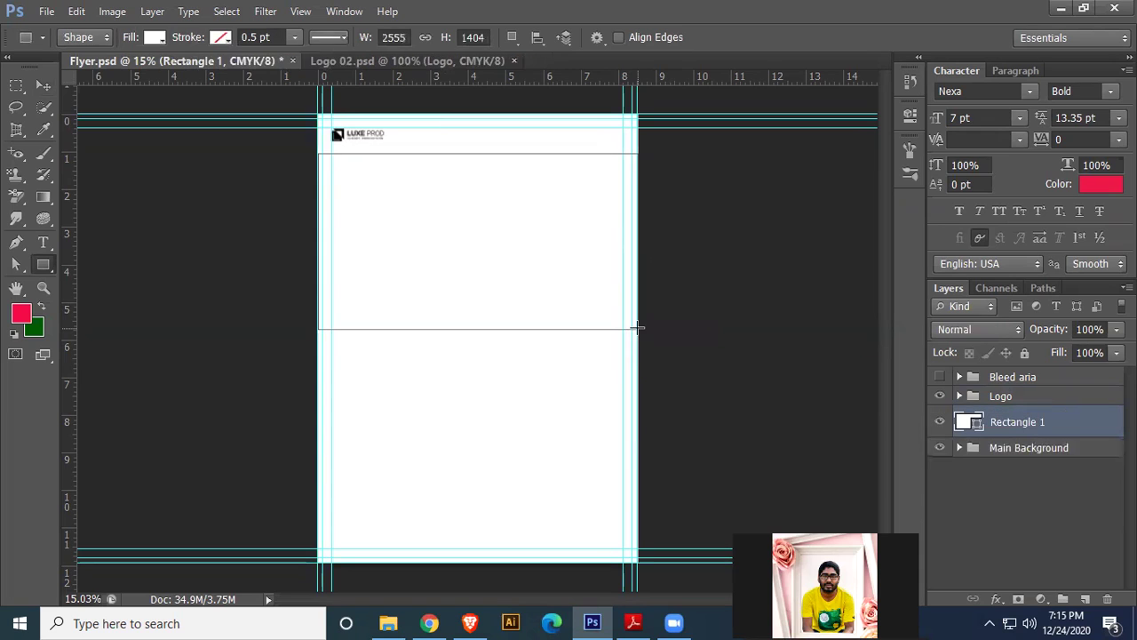
pyautogui.click(155, 37)
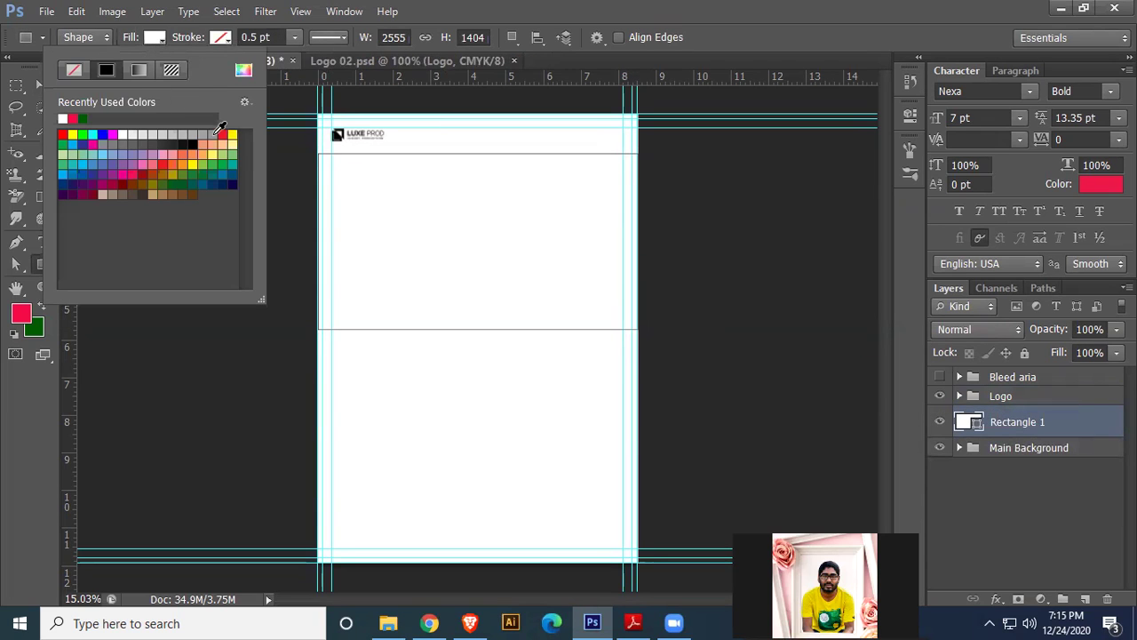
pyautogui.click(99, 113)
pyautogui.click(37, 89)
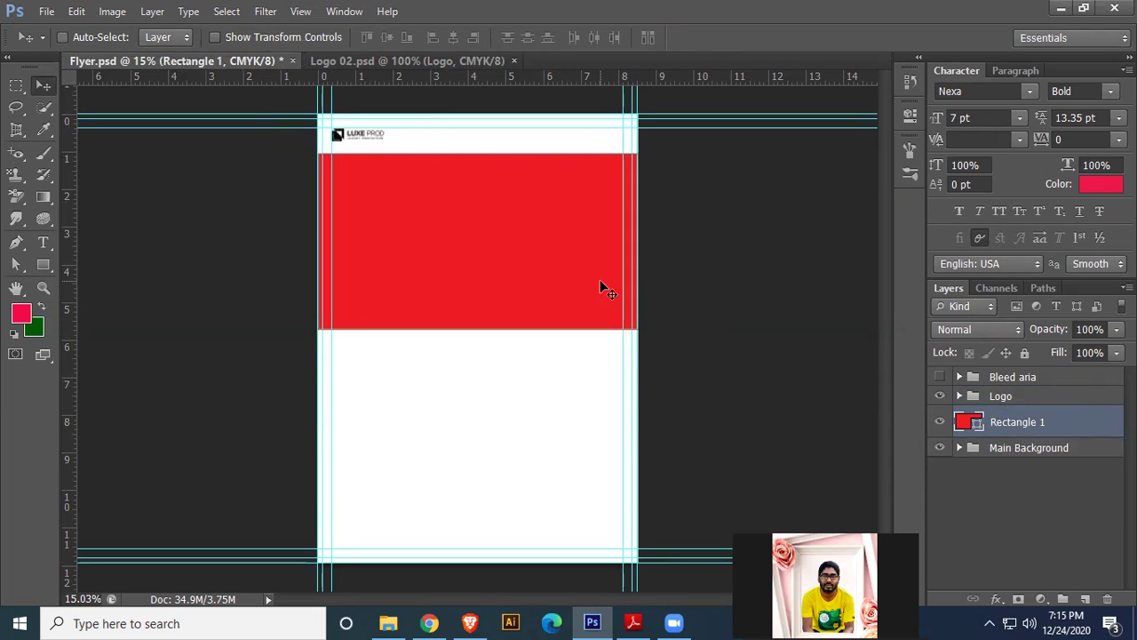
# - Switch to File Explorer and open the Element folder inside the Flyer folder
pyautogui.scroll(2, 670, 391)
pyautogui.scroll(-3, 670, 391)
pyautogui.scroll(1, 672, 394)
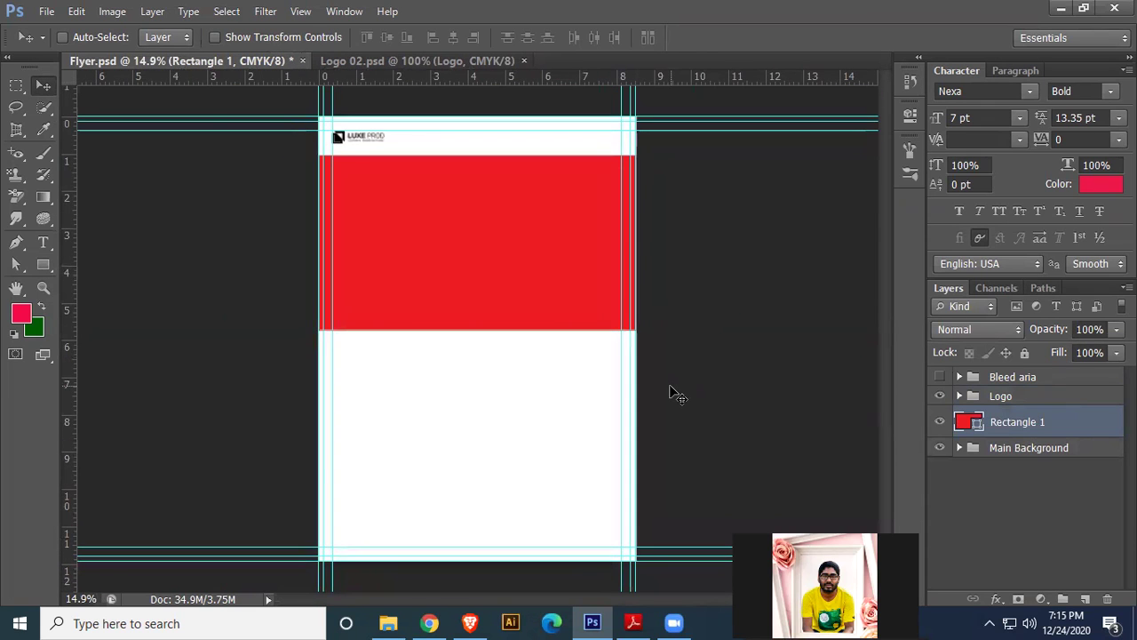
pyautogui.scroll(1, 662, 342)
pyautogui.moveTo(465, 216); pyautogui.dragTo(528, 341)
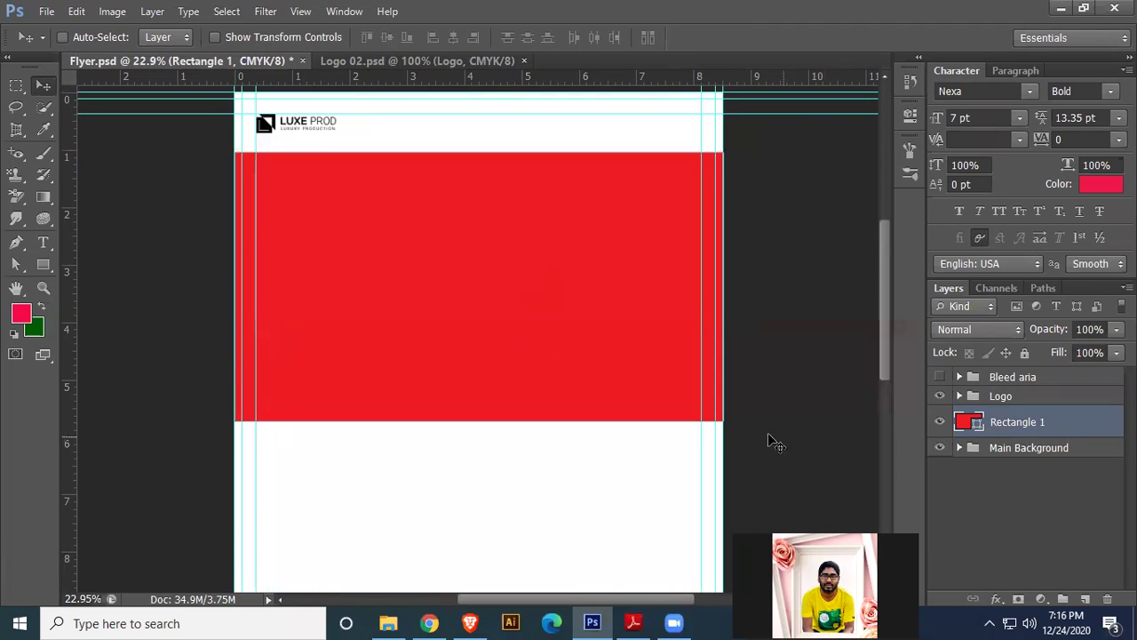
pyautogui.click(388, 623)
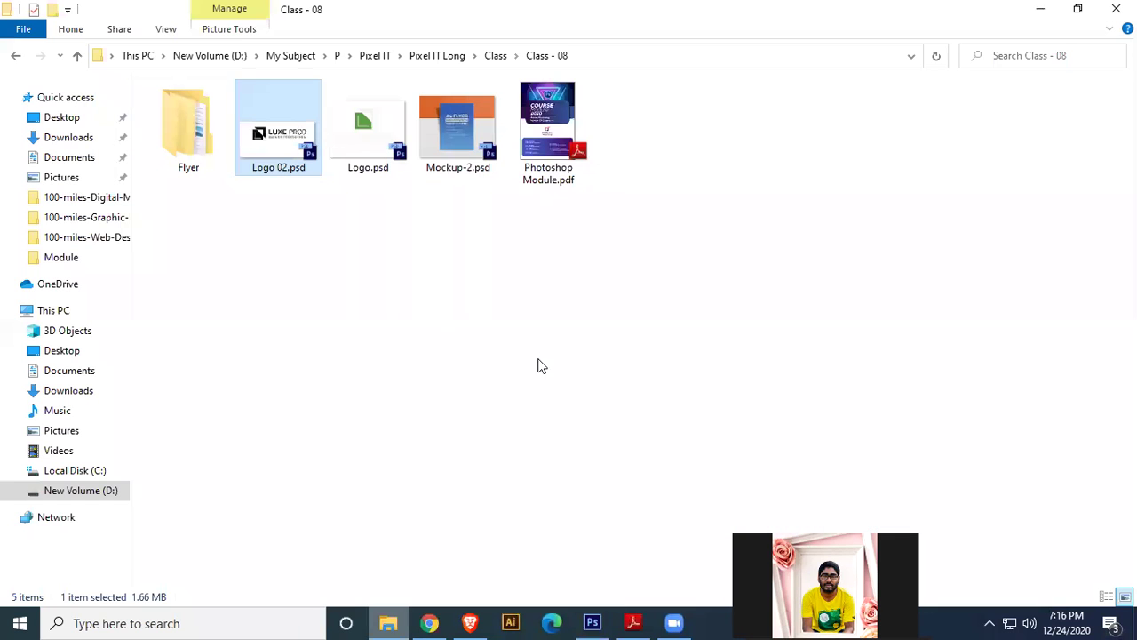
pyautogui.doubleClick(211, 158)
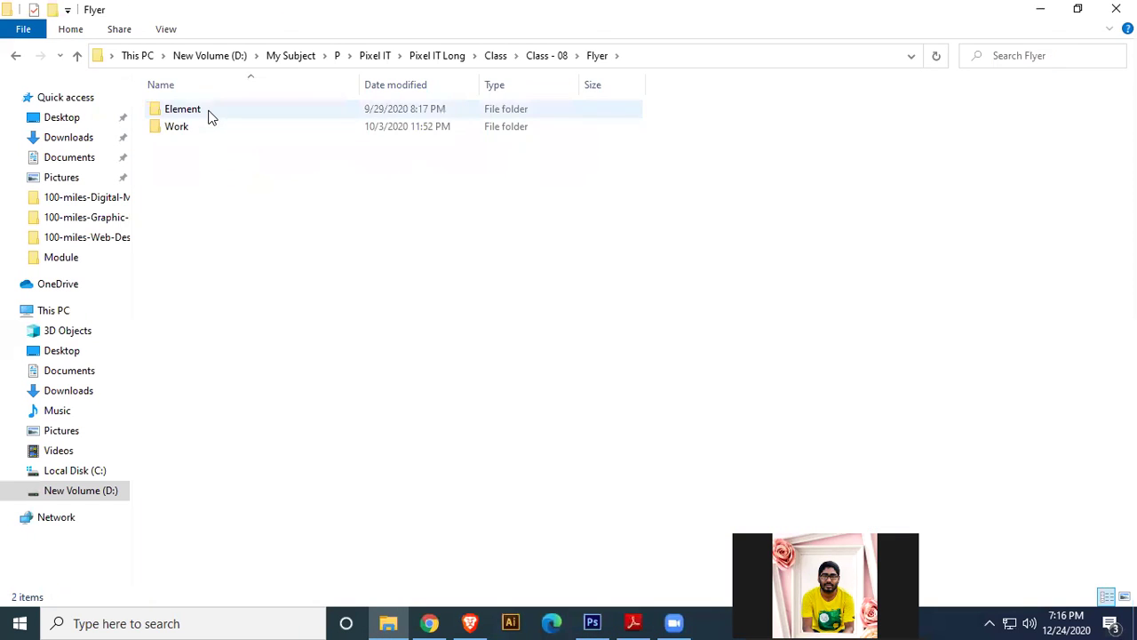
pyautogui.doubleClick(211, 116)
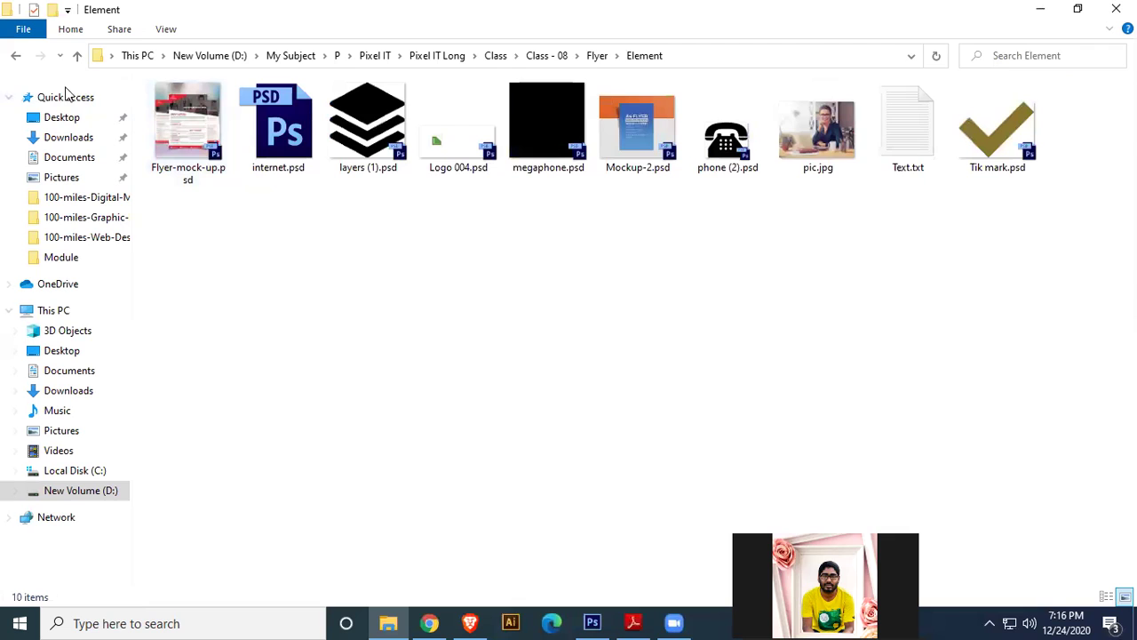
pyautogui.click(15, 55)
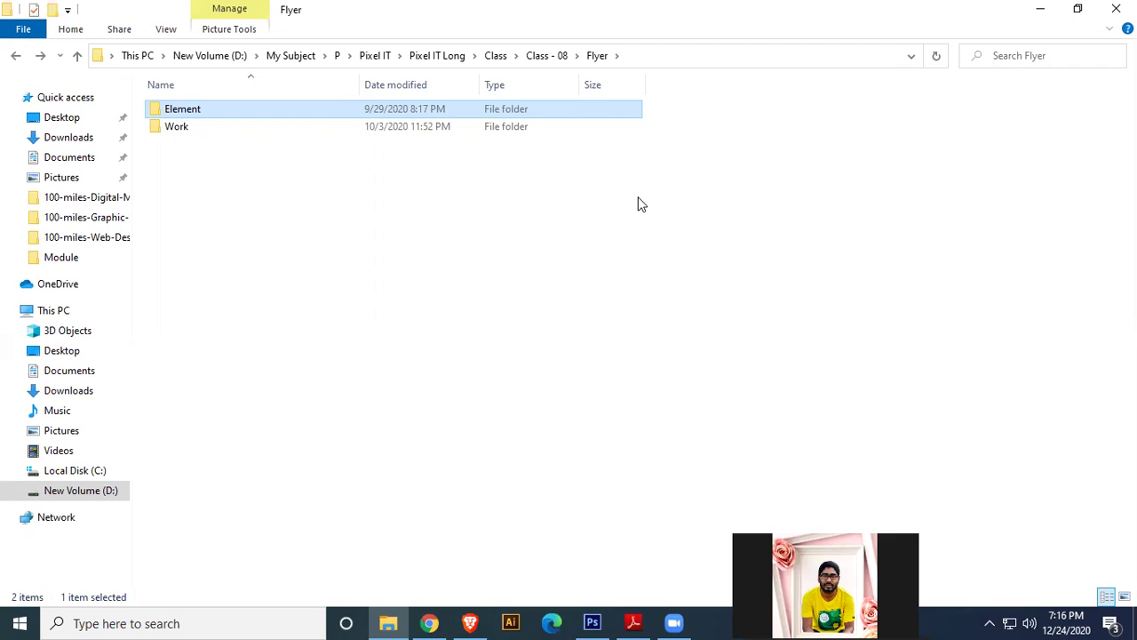
pyautogui.doubleClick(270, 110)
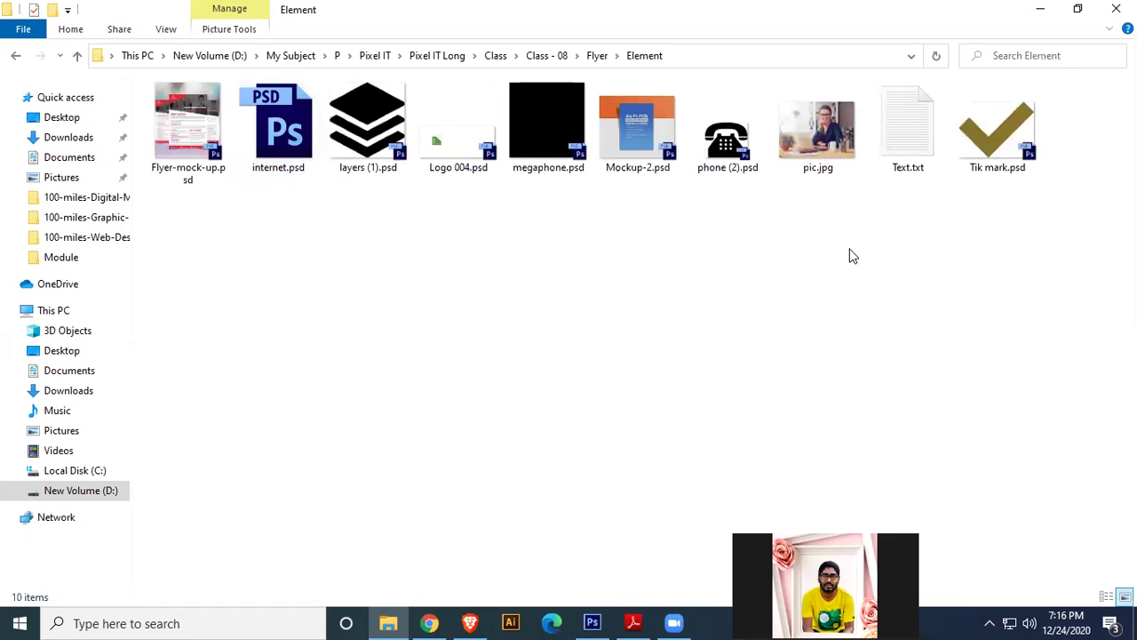
# - Place pic.jpg in the flyer with its upper edge aligned to the red rectangle's and clip it to that rectangle
pyautogui.click(827, 116)
pyautogui.moveTo(826, 115); pyautogui.dragTo(494, 343)
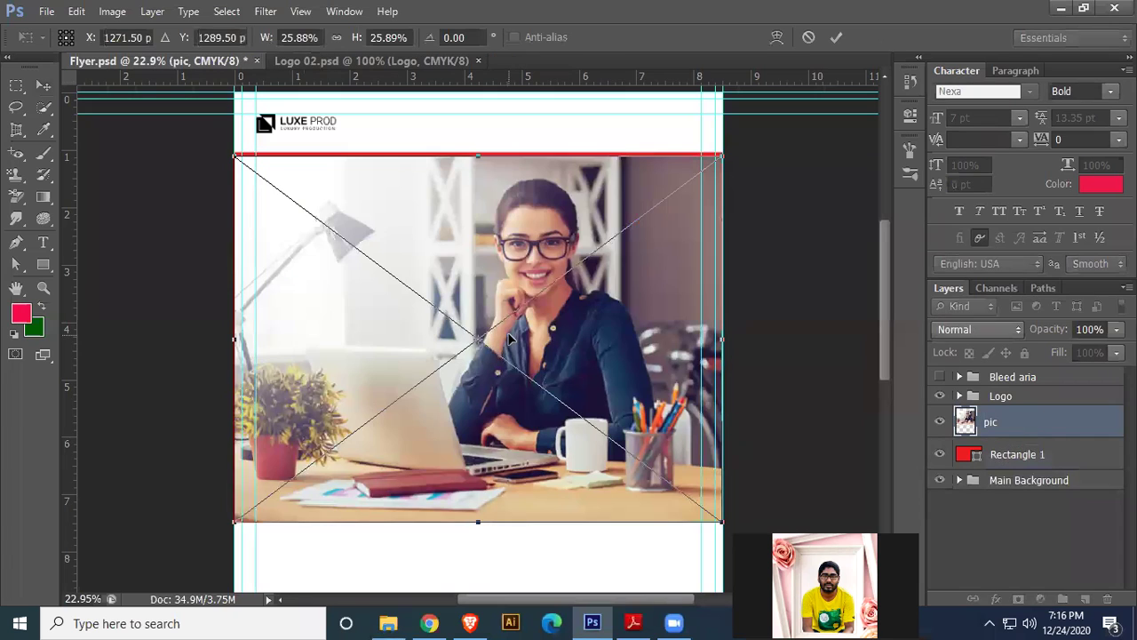
pyautogui.moveTo(594, 312); pyautogui.dragTo(605, 286)
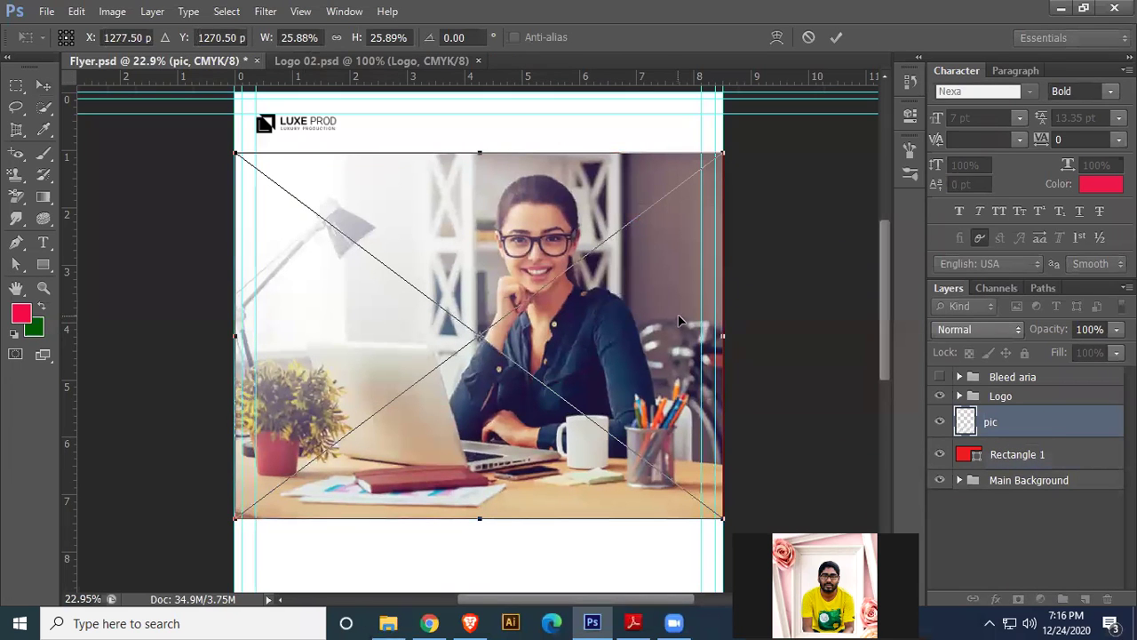
pyautogui.press('Return')
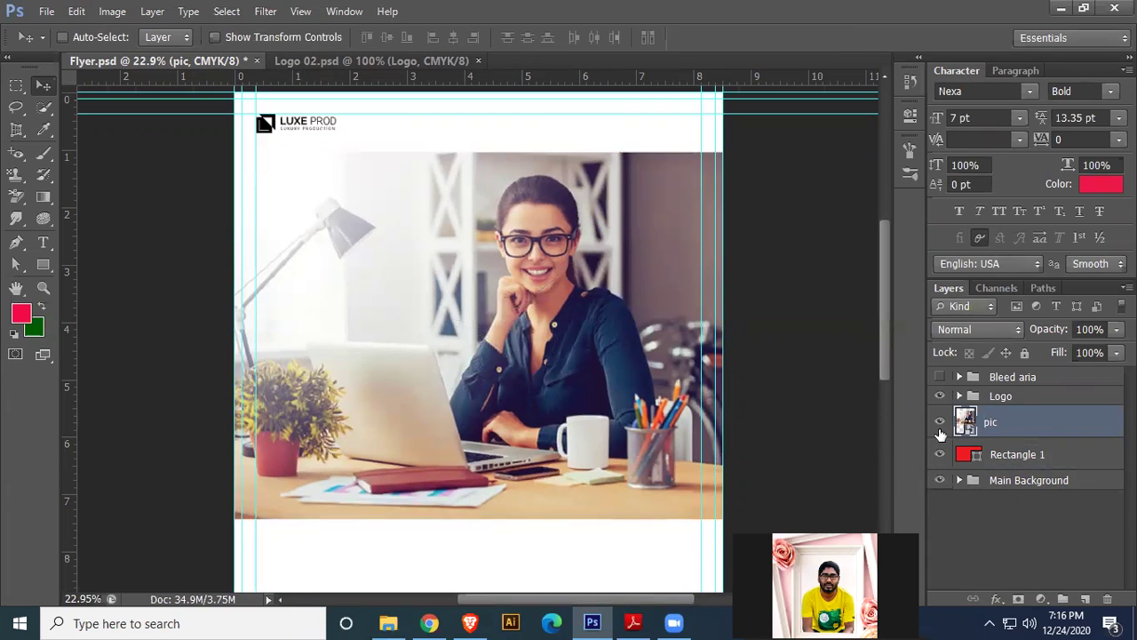
pyautogui.rightClick(1043, 425)
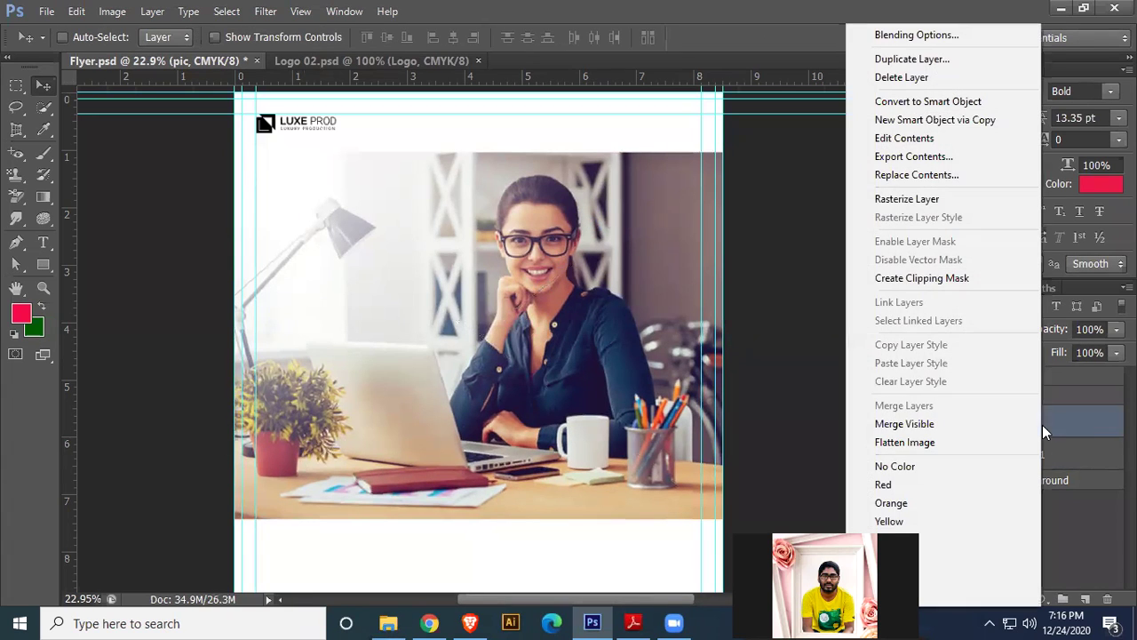
pyautogui.click(941, 278)
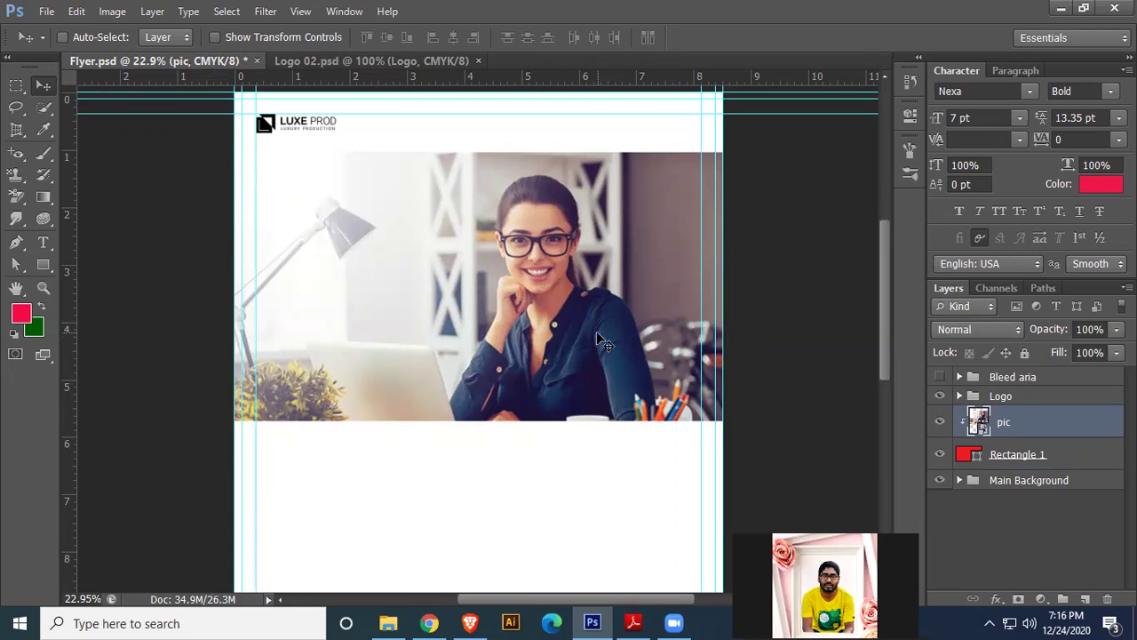
# - Put the pic layer and its red rectangle layer into a group named "Image"
pyautogui.keyDown('shift'); pyautogui.click(1066, 455); pyautogui.keyUp('shift')
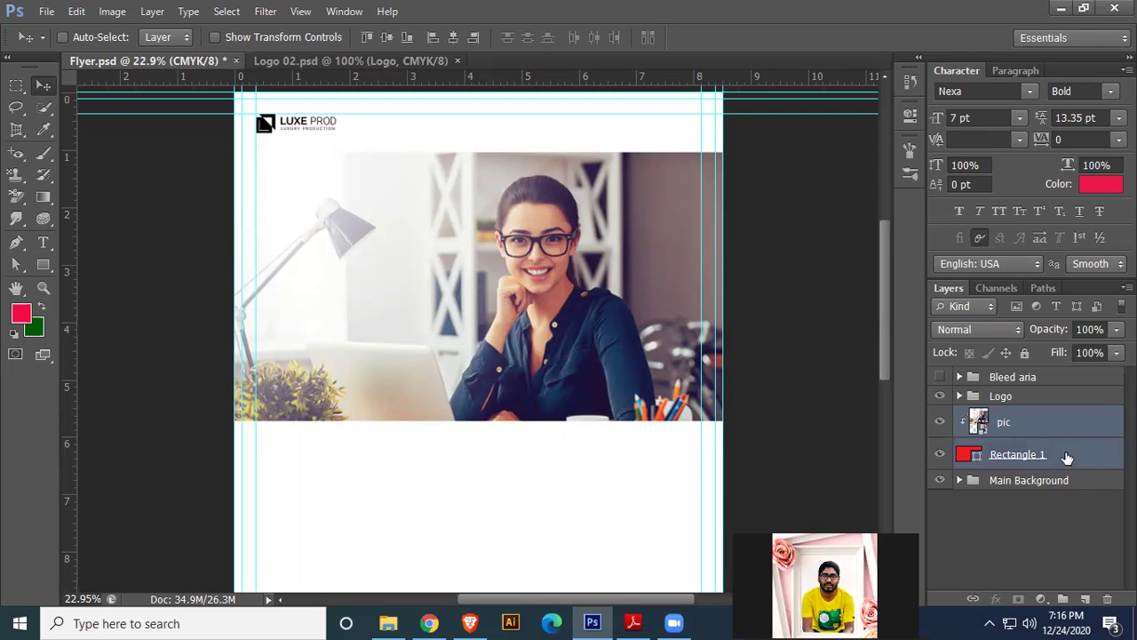
pyautogui.hotkey('ctrl', 'g')
pyautogui.doubleClick(1013, 416)
pyautogui.write('Im')
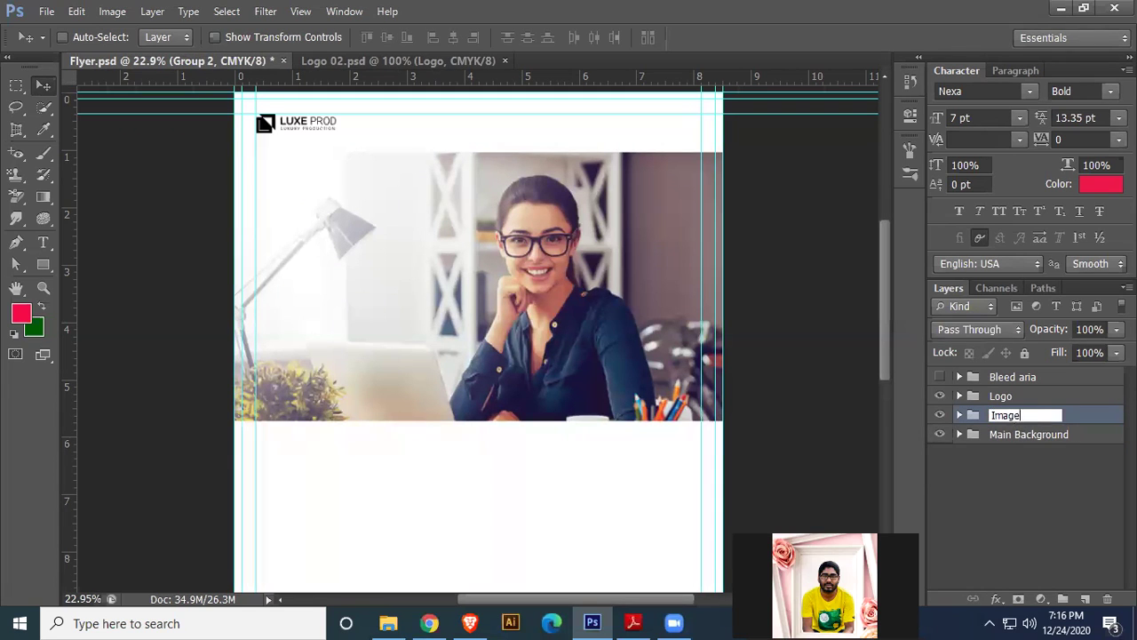
pyautogui.write('age')
pyautogui.press('Return')
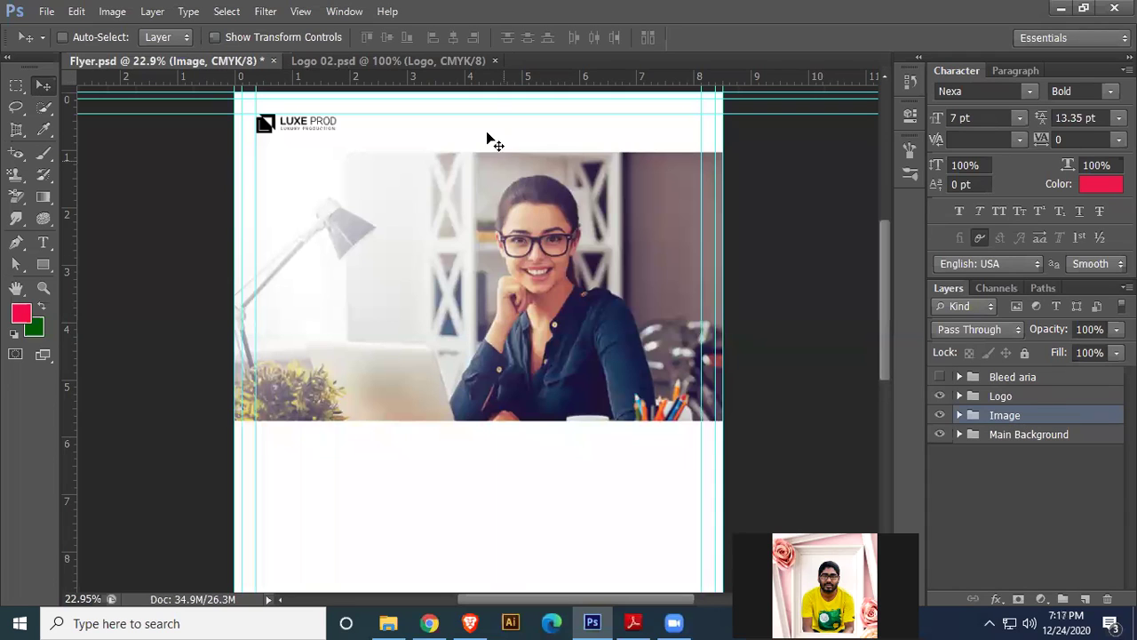
# - Add a vertical guide at the page's centre and draw a rectangle about 1278 by 1716 px covering the left half down to the photo's lower edge
pyautogui.moveTo(69, 321); pyautogui.dragTo(480, 351)
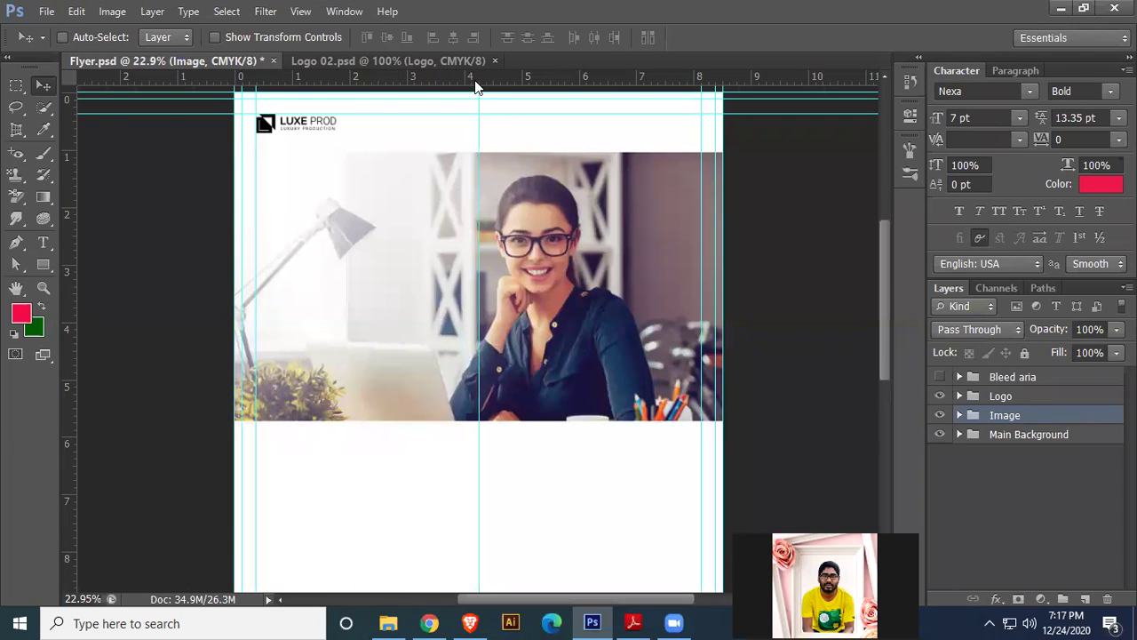
pyautogui.click(43, 264)
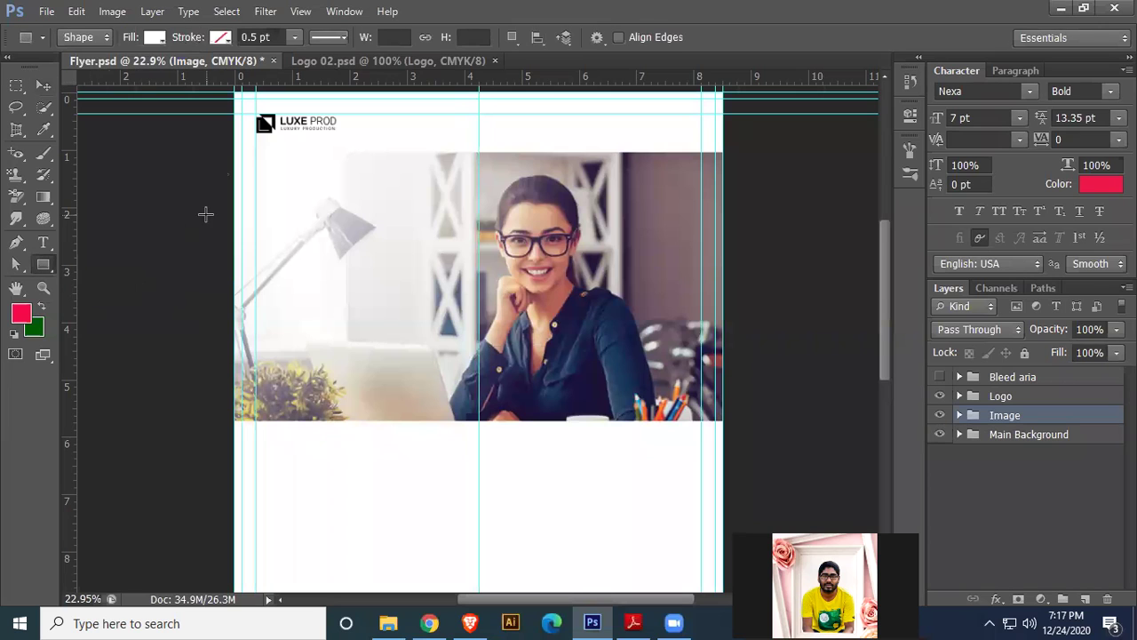
pyautogui.moveTo(235, 89); pyautogui.dragTo(480, 421)
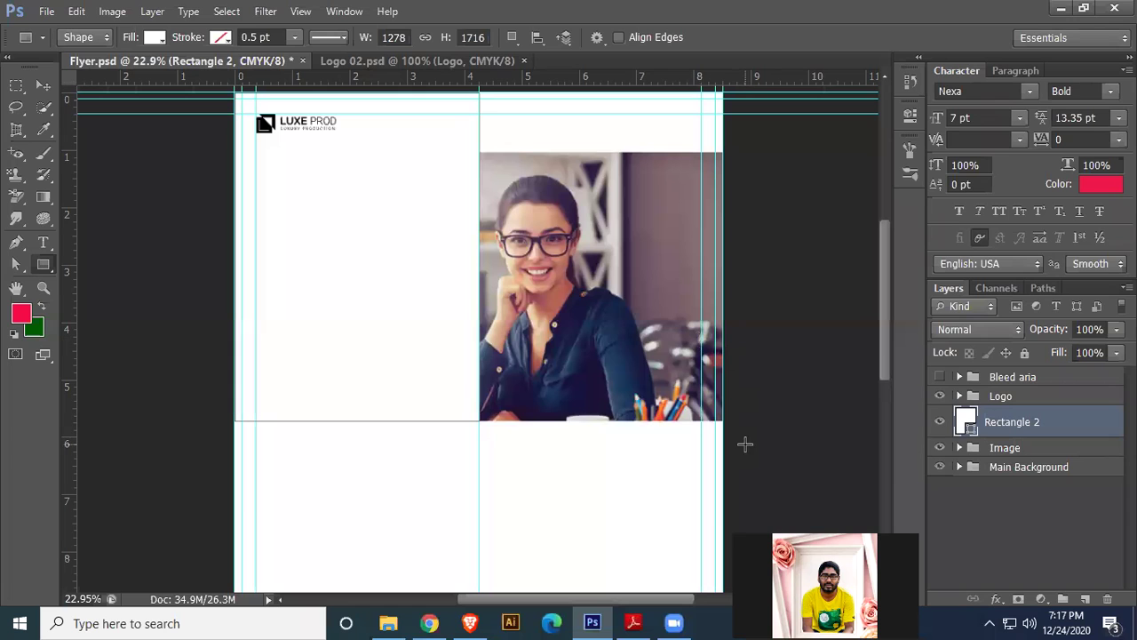
# - Fill the left-half rectangle with black and set its layer opacity to 77%
pyautogui.doubleClick(969, 427)
pyautogui.moveTo(848, 335); pyautogui.dragTo(726, 460)
pyautogui.press('Return')
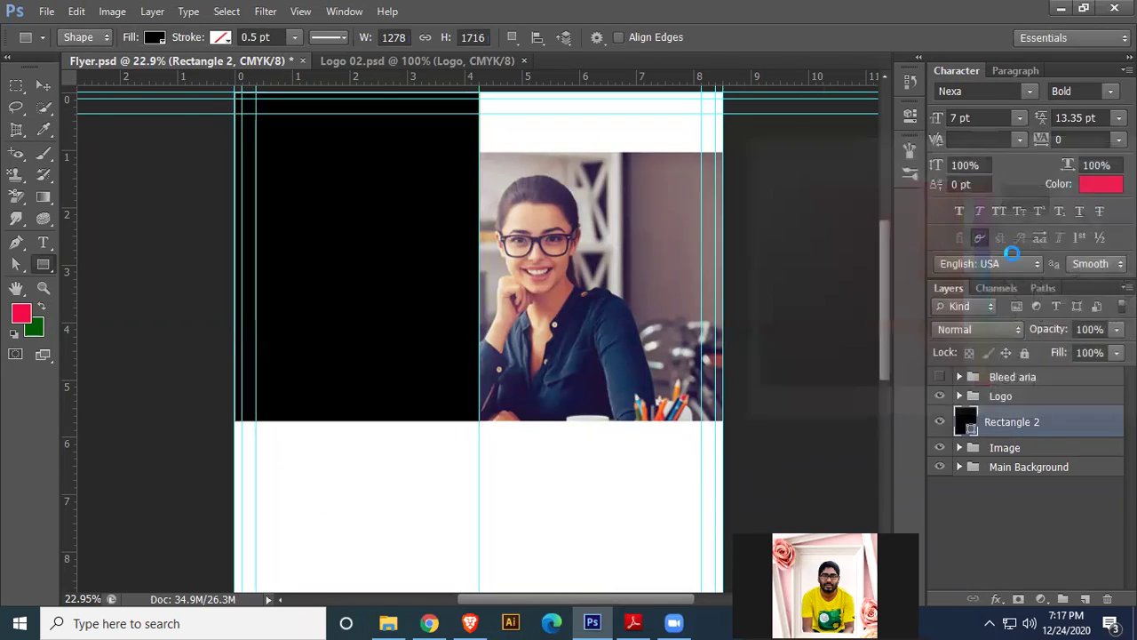
pyautogui.click(1116, 328)
pyautogui.moveTo(1118, 350); pyautogui.dragTo(1100, 354)
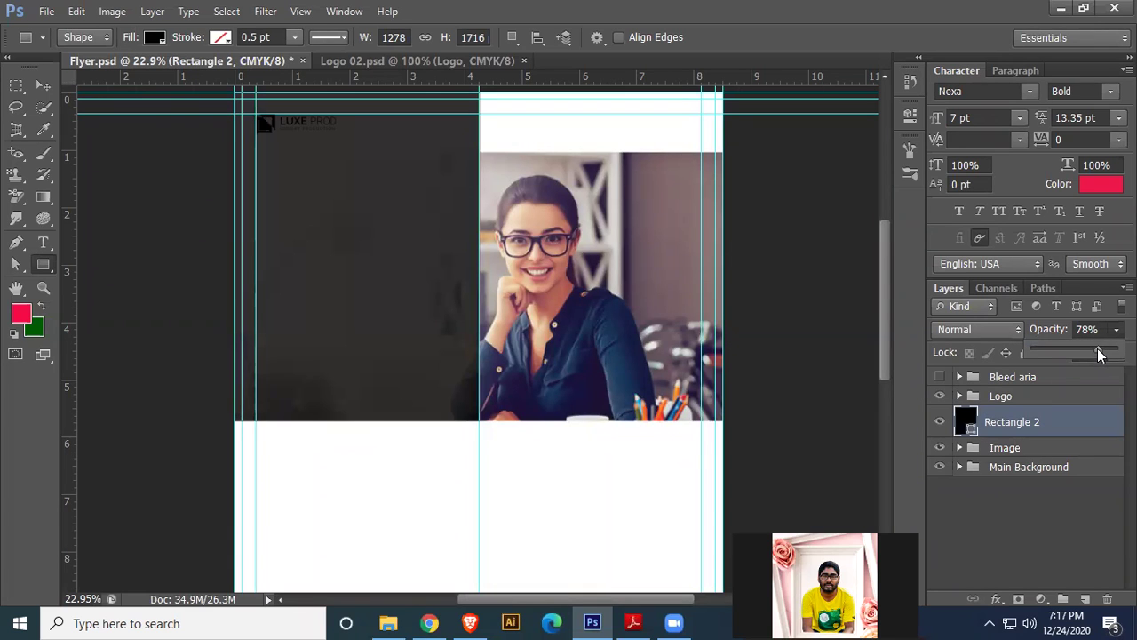
pyautogui.click(1048, 423)
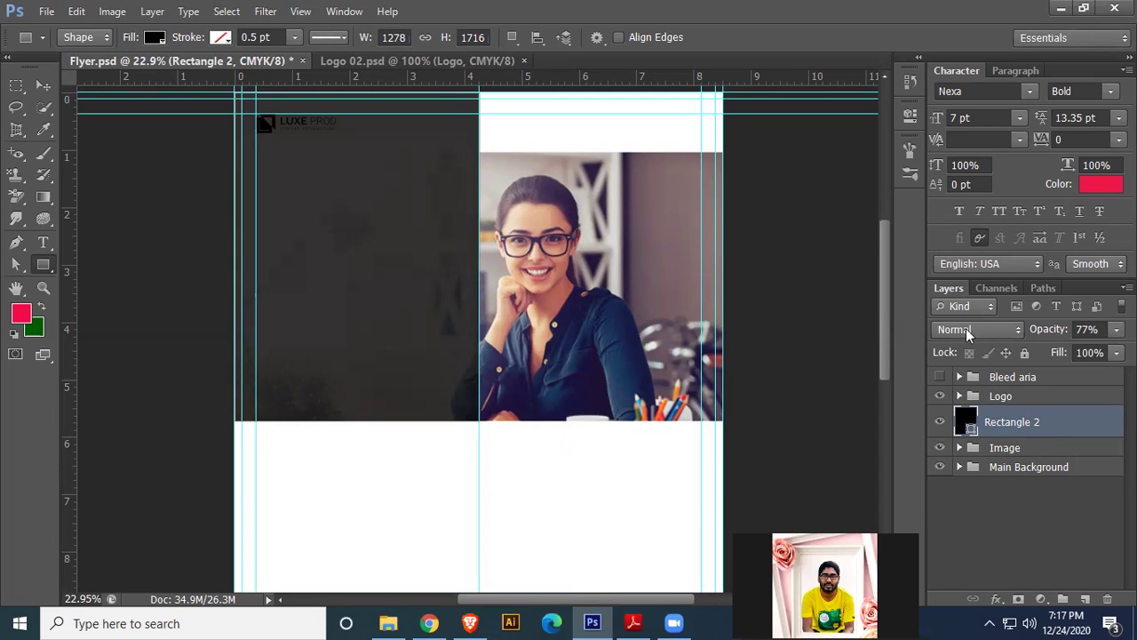
# - Compare Hard Light and Soft Light blending on the black overlay rectangle and set its blend mode to Hard Light
pyautogui.click(1016, 331)
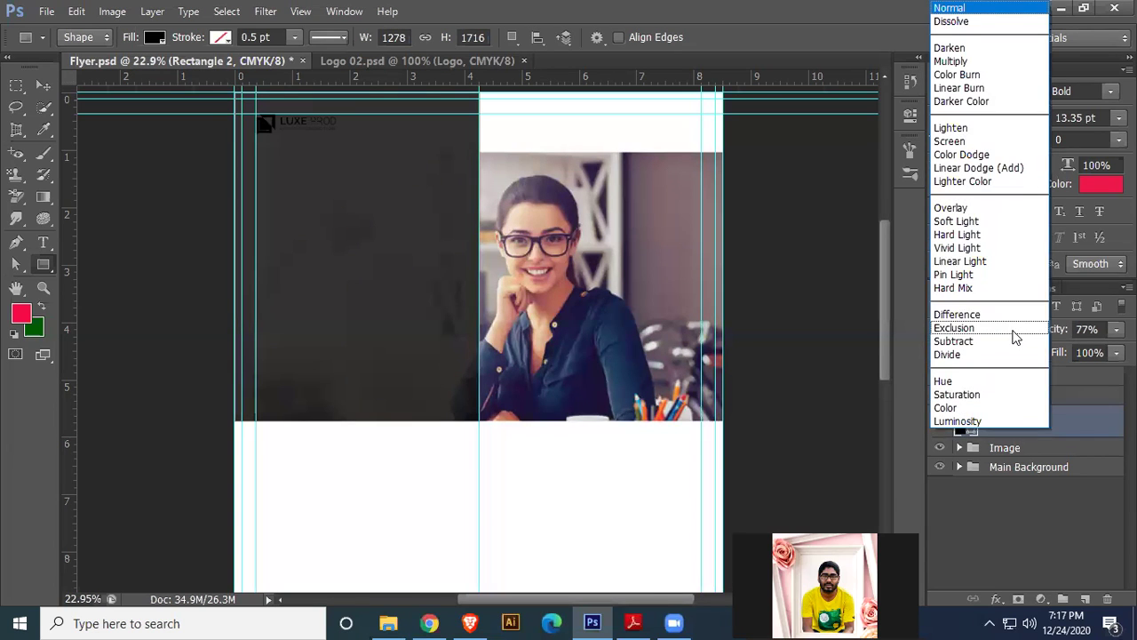
pyautogui.click(971, 236)
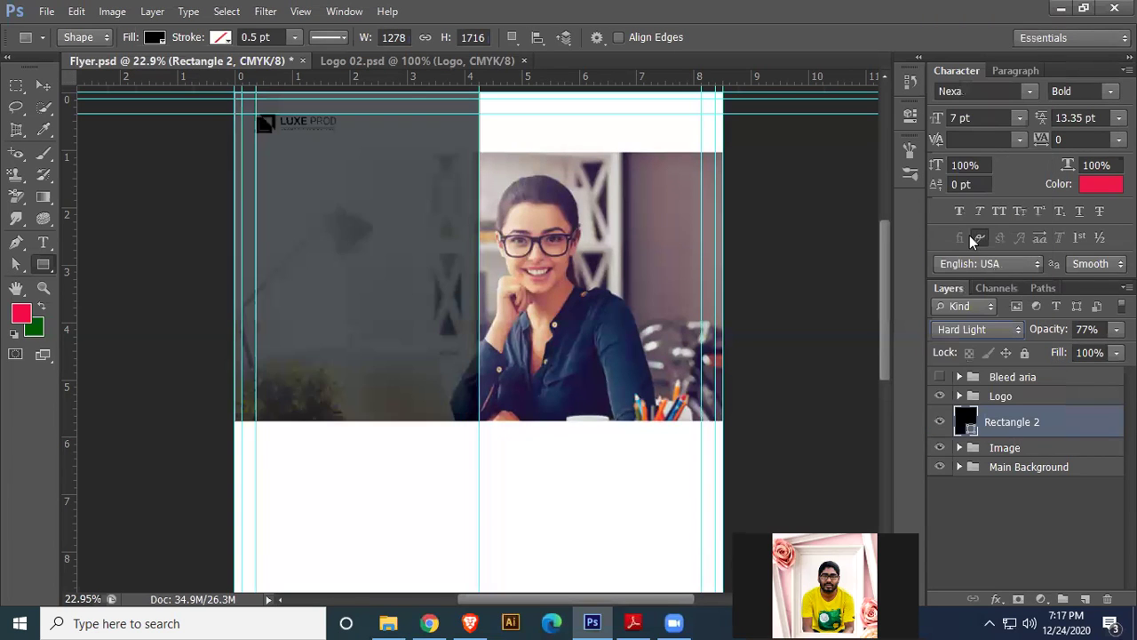
pyautogui.click(1016, 330)
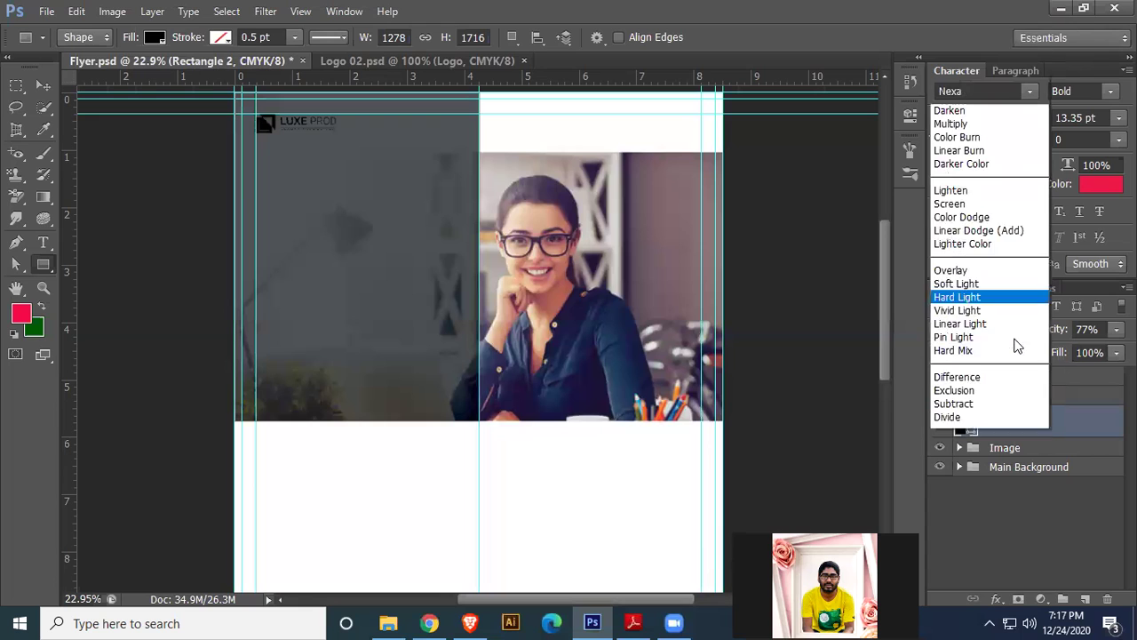
pyautogui.click(976, 221)
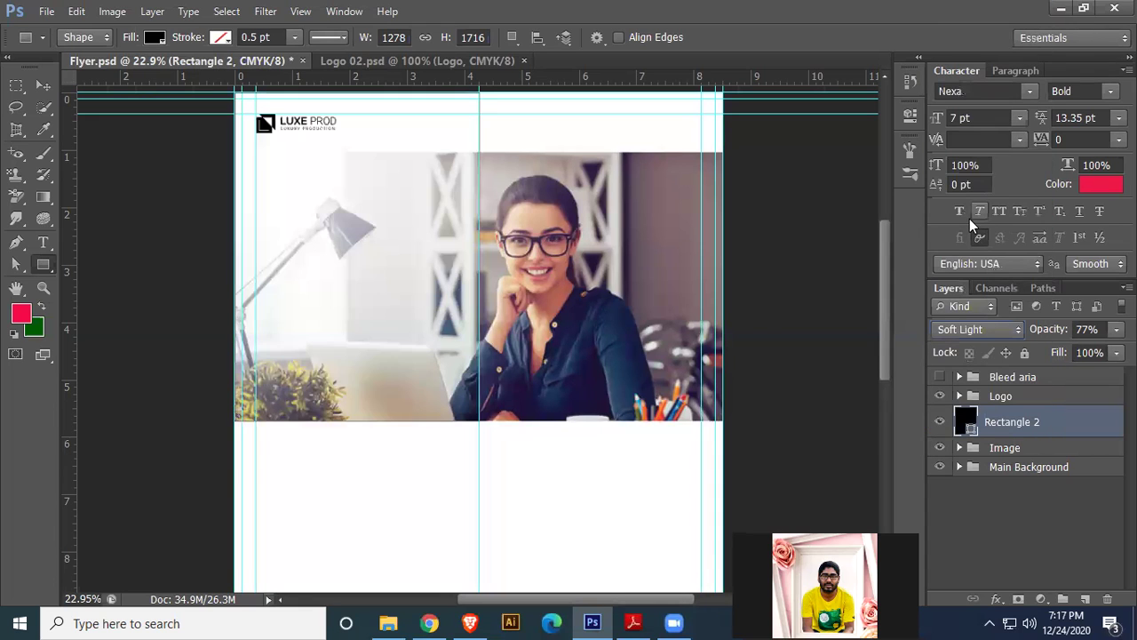
pyautogui.click(1004, 331)
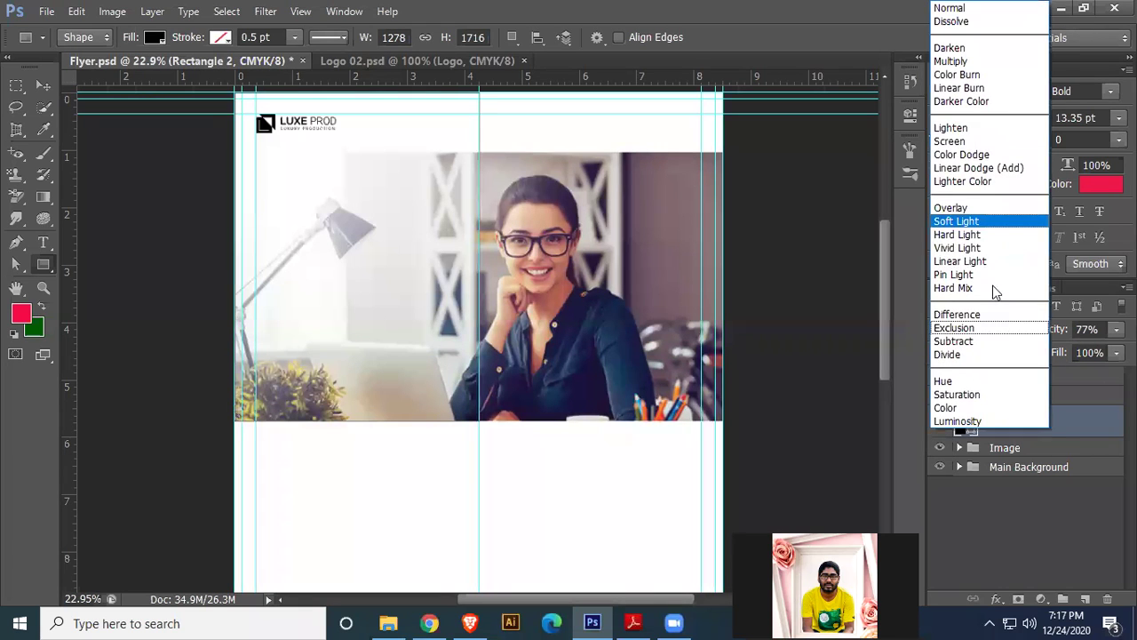
pyautogui.click(975, 237)
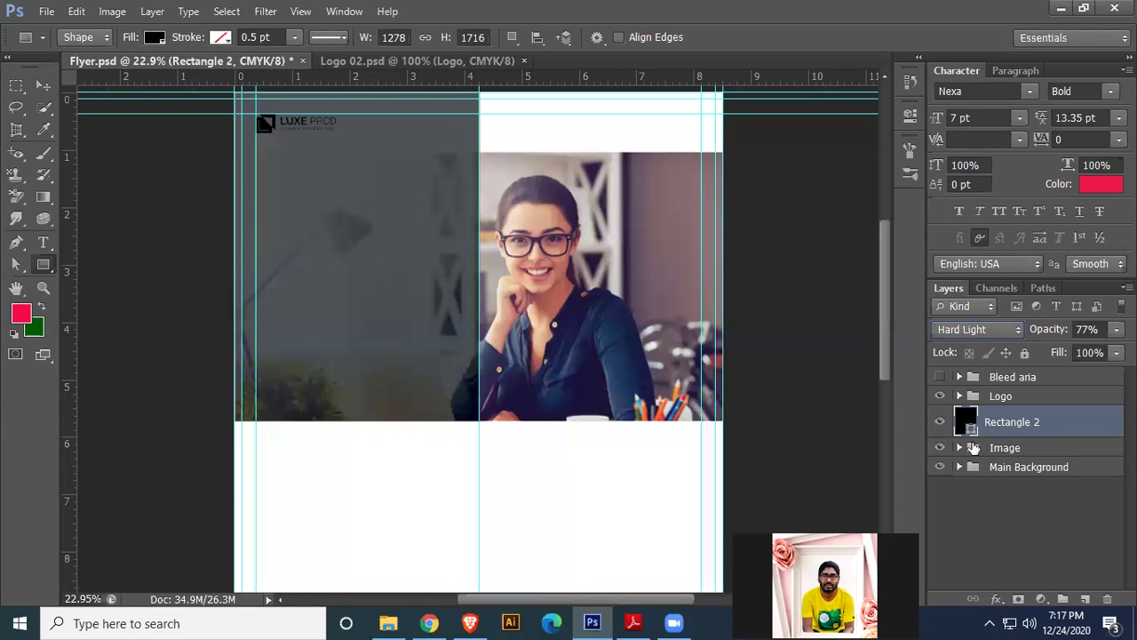
# - Delete the Logo group containing the black logo from the flyer
pyautogui.click(1021, 397)
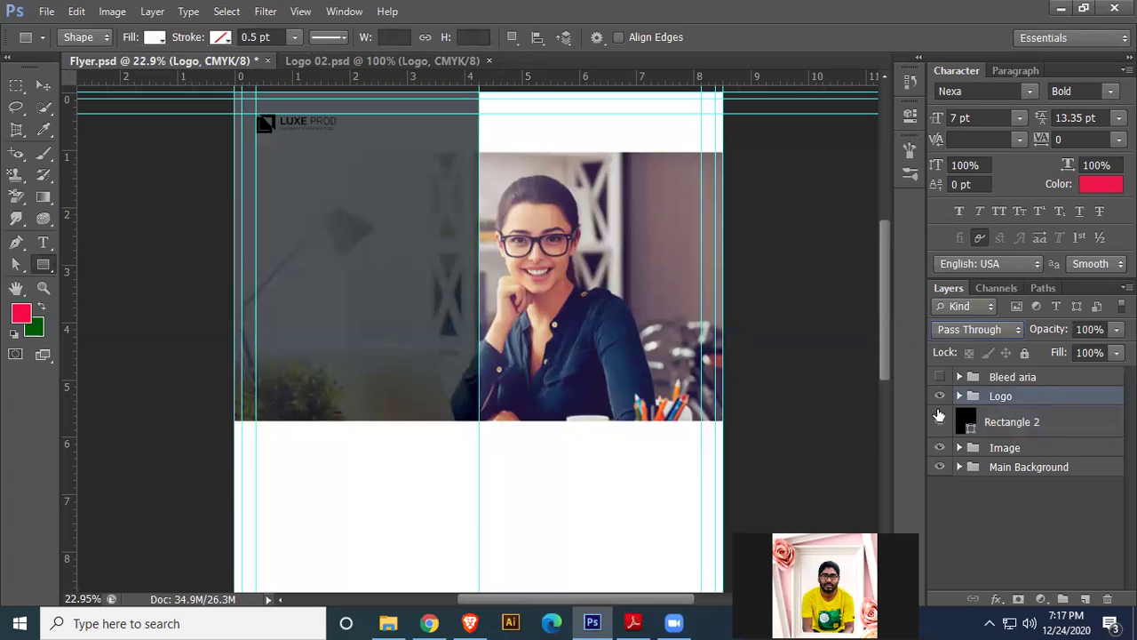
pyautogui.click(42, 85)
pyautogui.scroll(1, 553, 367)
pyautogui.scroll(2, 445, 356)
pyautogui.scroll(1, 450, 426)
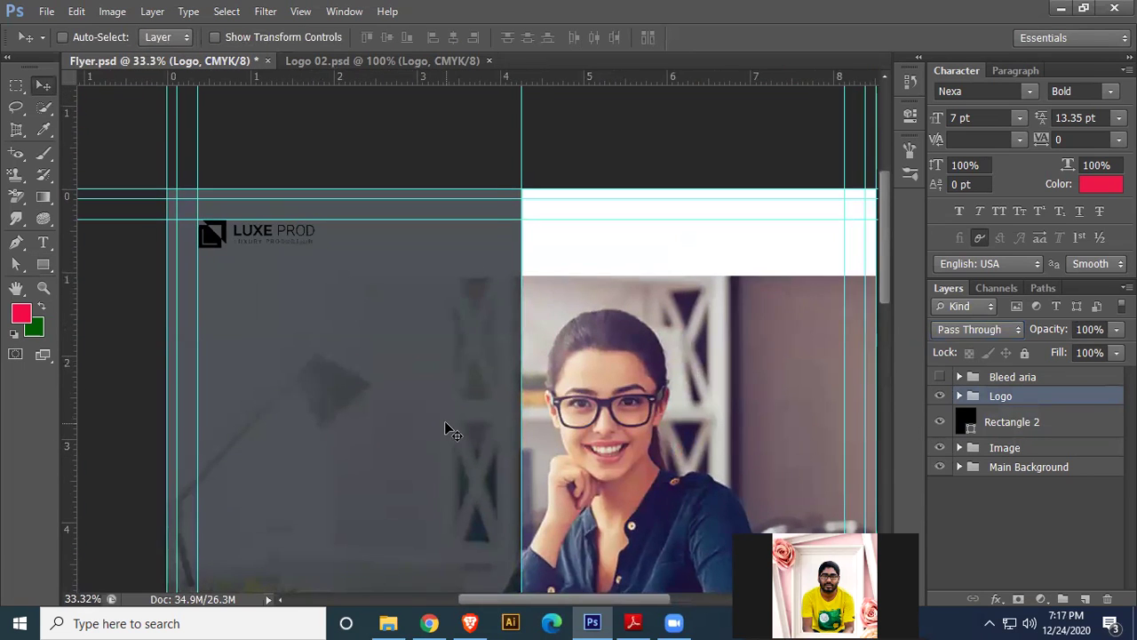
pyautogui.scroll(1, 449, 427)
pyautogui.moveTo(366, 242); pyautogui.dragTo(419, 365)
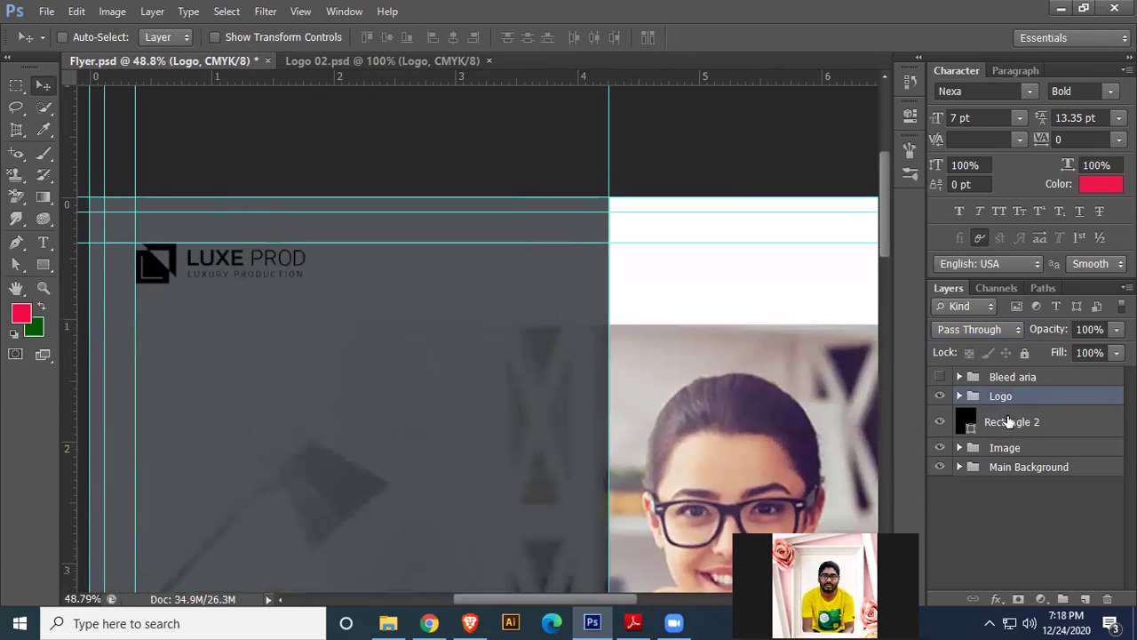
pyautogui.press('Delete')
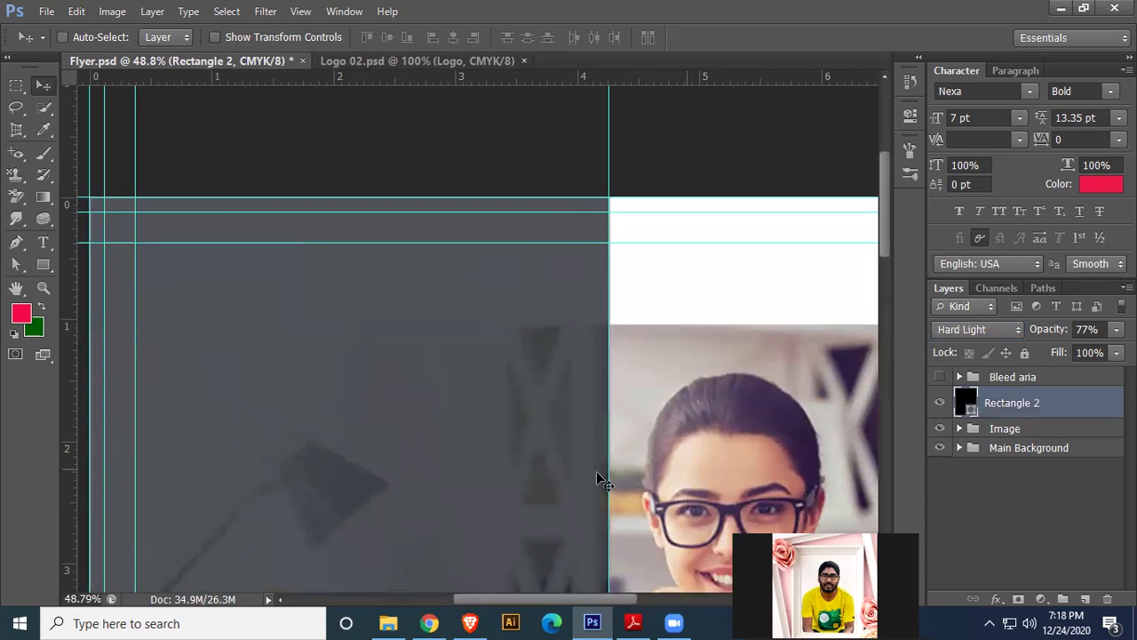
# - Place the Logo 004 file over the dark overlay's upper part and scale it to about 65%
pyautogui.click(389, 623)
pyautogui.moveTo(447, 132); pyautogui.dragTo(302, 177)
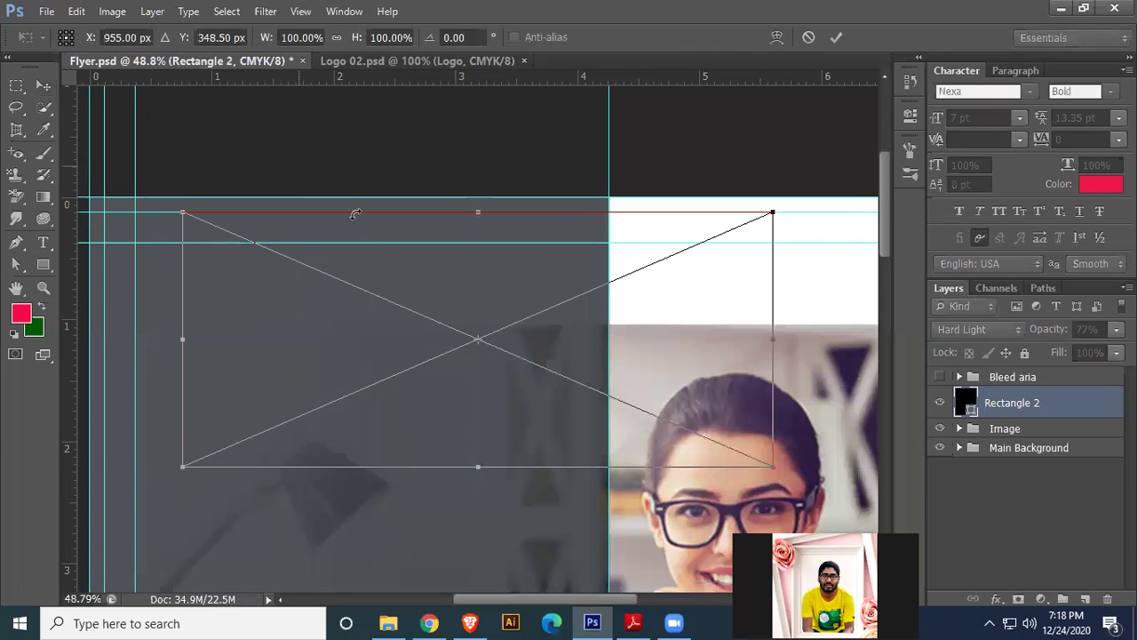
pyautogui.moveTo(772, 471); pyautogui.dragTo(471, 307)
pyautogui.moveTo(369, 264); pyautogui.dragTo(322, 169)
pyautogui.scroll(3, 584, 252)
pyautogui.moveTo(583, 345); pyautogui.dragTo(581, 523)
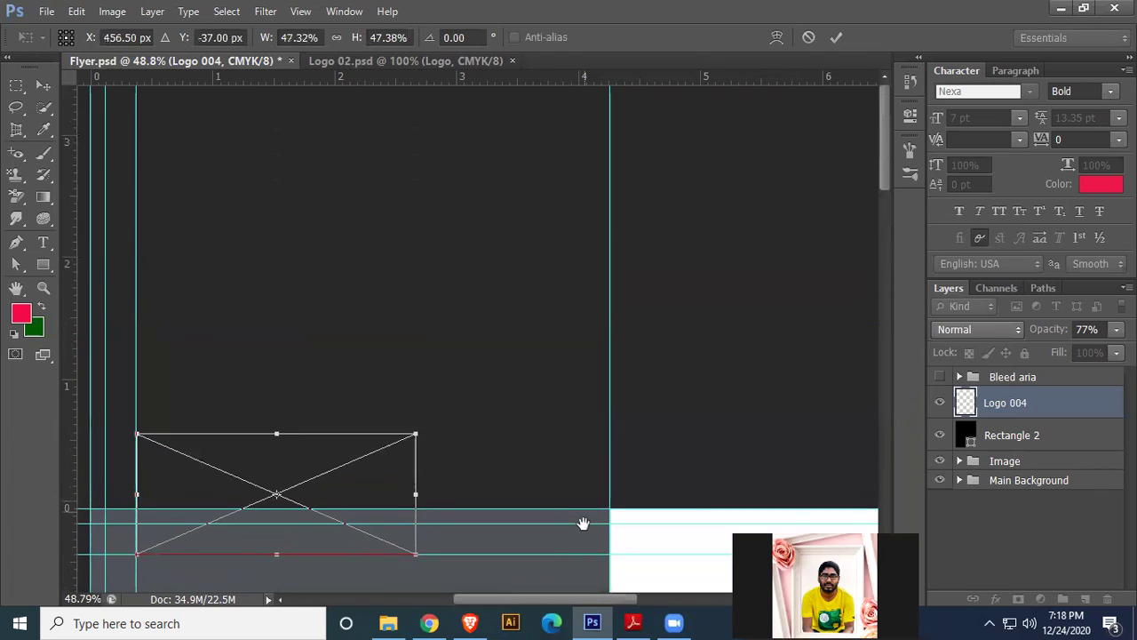
pyautogui.moveTo(581, 477); pyautogui.dragTo(579, 254)
pyautogui.moveTo(371, 216); pyautogui.dragTo(331, 313)
pyautogui.moveTo(366, 382); pyautogui.dragTo(477, 422)
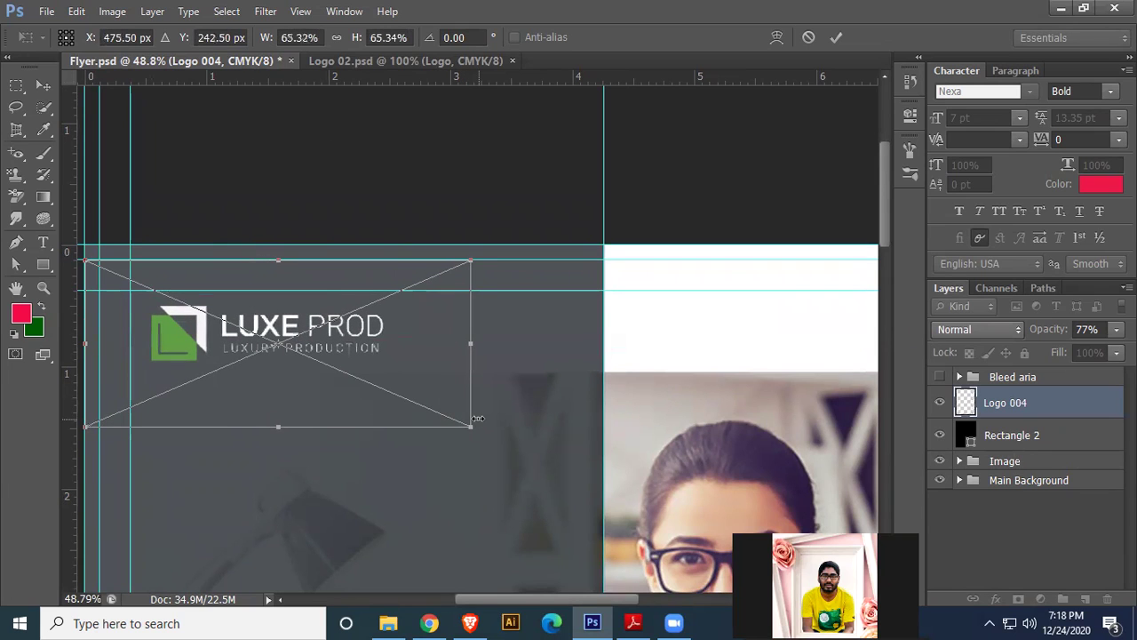
pyautogui.press('Return')
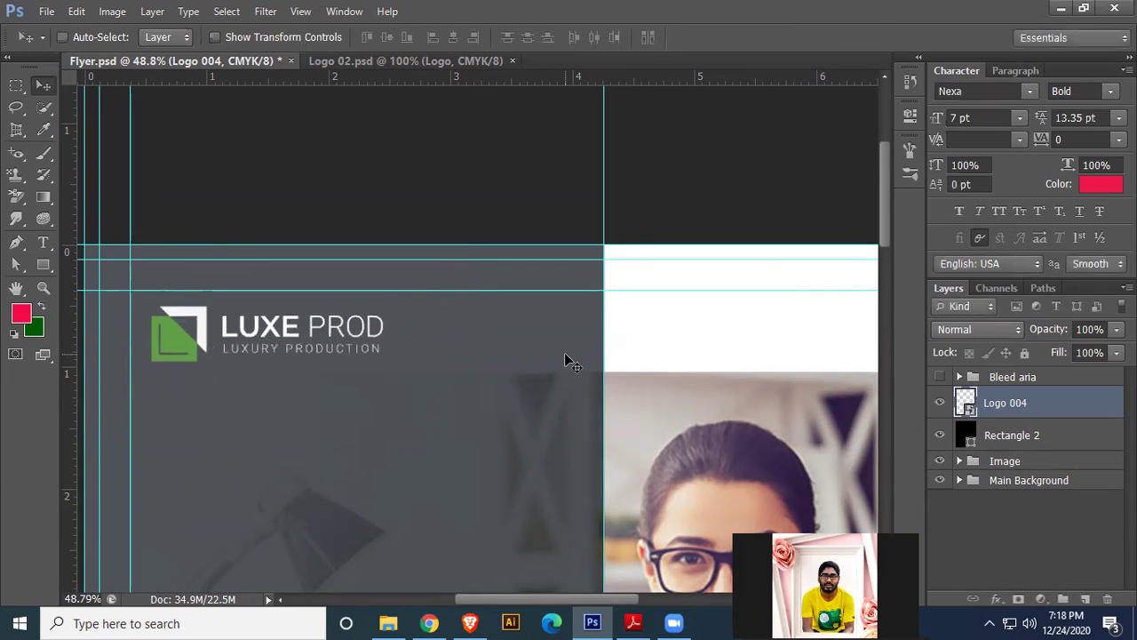
# - Nudge the new logo up and left until it meets the inner margin guides at the page's upper-left corner
pyautogui.press('Up')
pyautogui.press('Up')
pyautogui.press('Up')
pyautogui.press('Up')
pyautogui.press('Up')
pyautogui.press('Up')
pyautogui.press('Up')
pyautogui.press('Up')
pyautogui.press('Left')
pyautogui.press('Left')
pyautogui.press('Left')
pyautogui.press('Left')
pyautogui.press('Left')
pyautogui.press('Left')
pyautogui.press('Left')
pyautogui.press('Left')
pyautogui.press('Left')
pyautogui.press('Left')
pyautogui.press('Left')
pyautogui.press('Left')
pyautogui.press('Left')
pyautogui.press('Left')
pyautogui.press('Left')
pyautogui.press('Left')
pyautogui.press('Left')
pyautogui.press('Left')
pyautogui.press('Left')
pyautogui.press('Left')
pyautogui.press('Left')
pyautogui.press('Left')
pyautogui.press('Left')
pyautogui.press('Left')
pyautogui.press('Left')
pyautogui.press('Left')
pyautogui.press('Left')
pyautogui.press('Left')
pyautogui.press('Left')
pyautogui.press('Left')
pyautogui.press('Left')
pyautogui.press('Left')
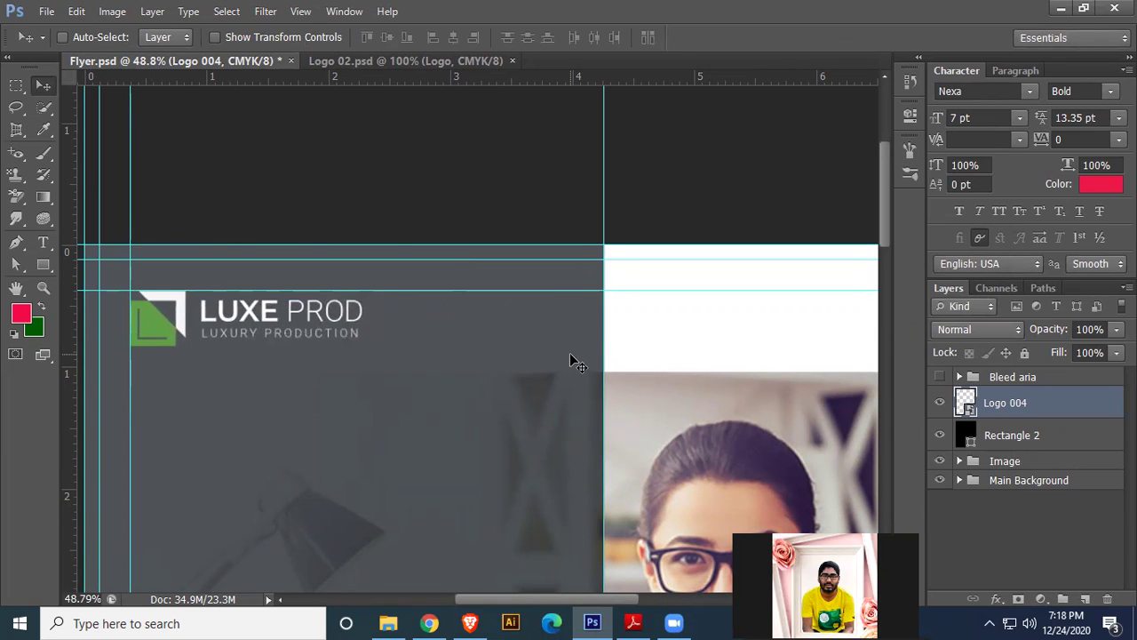
# - Put the Logo 004 layer into a group named "Logo" and collapse the group
pyautogui.scroll(-2, 672, 326)
pyautogui.hotkey('ctrl', '0')
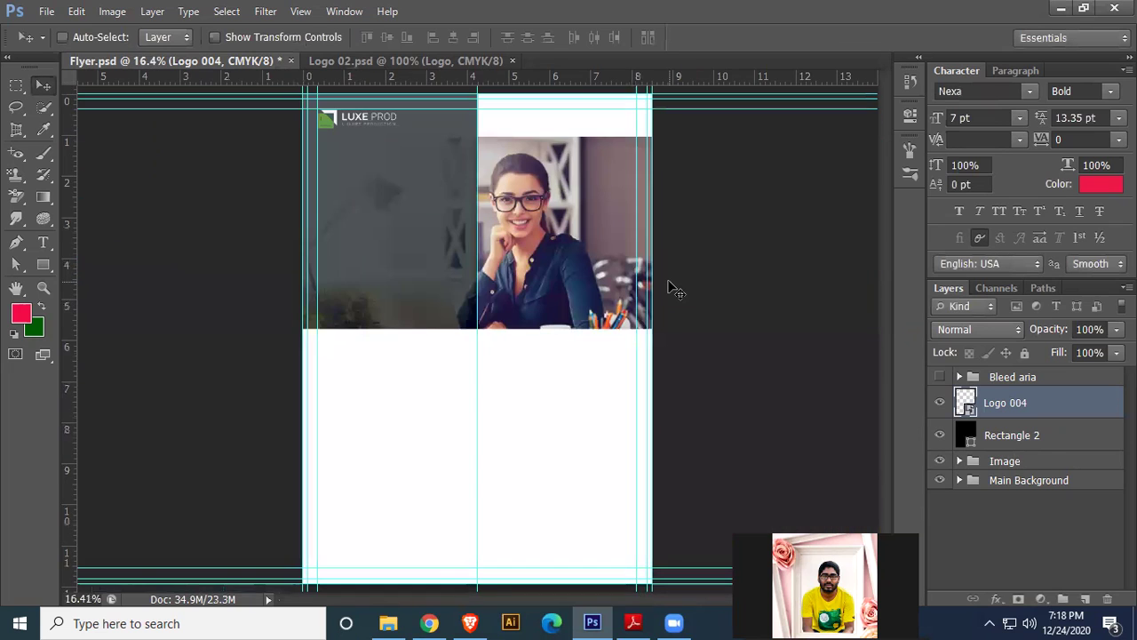
pyautogui.scroll(2, 673, 343)
pyautogui.moveTo(490, 287); pyautogui.dragTo(619, 477)
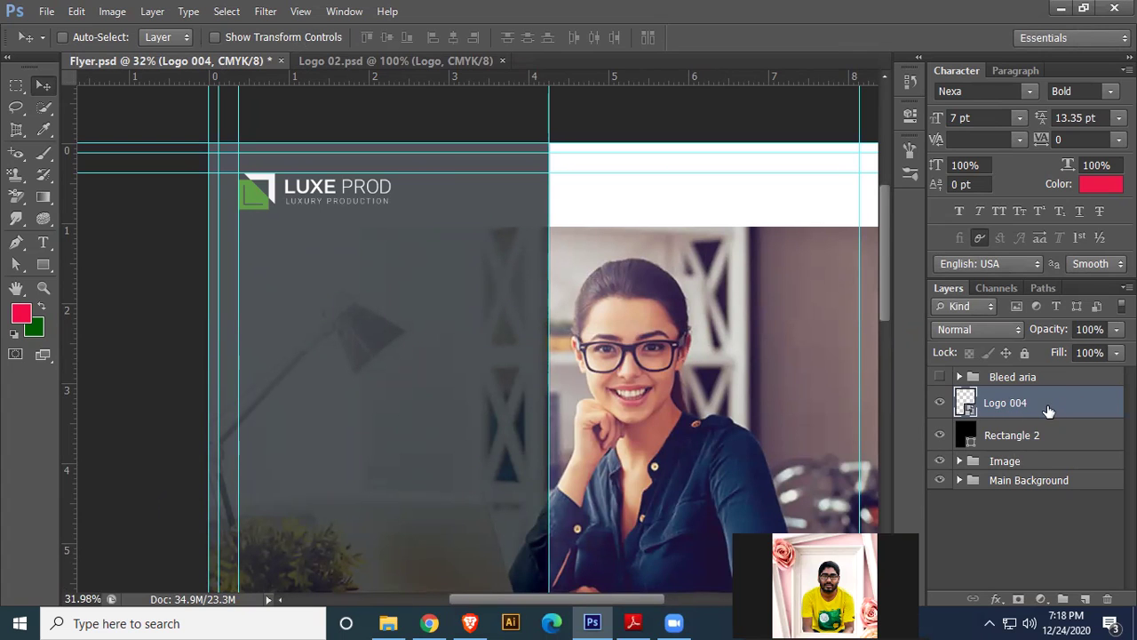
pyautogui.hotkey('ctrl', 'g')
pyautogui.doubleClick(1010, 396)
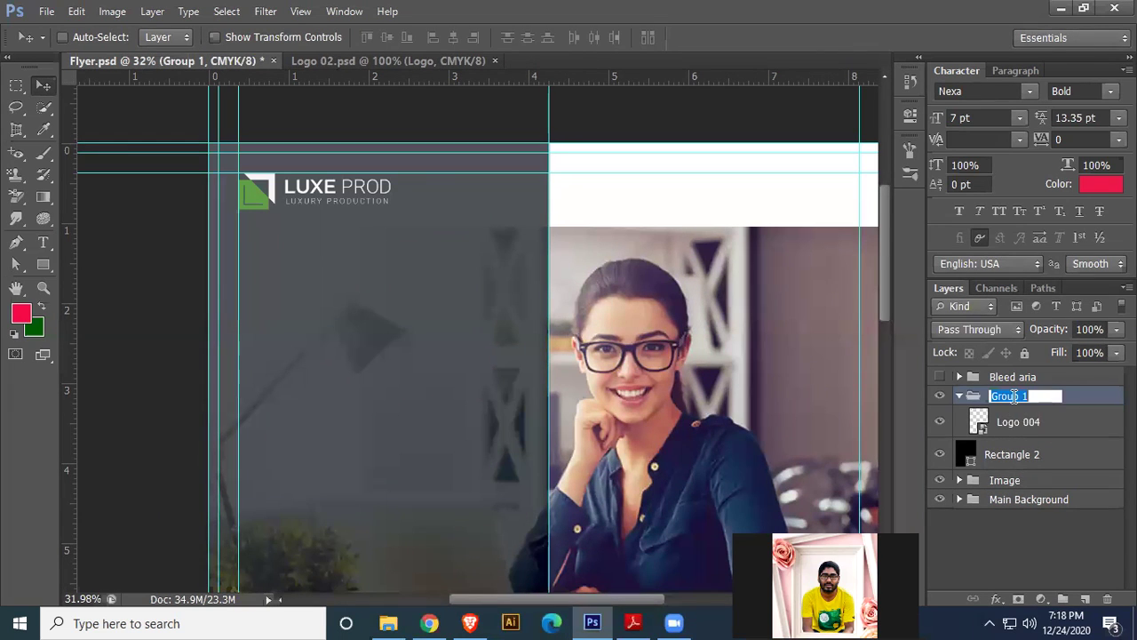
pyautogui.write('Logo')
pyautogui.press('Return')
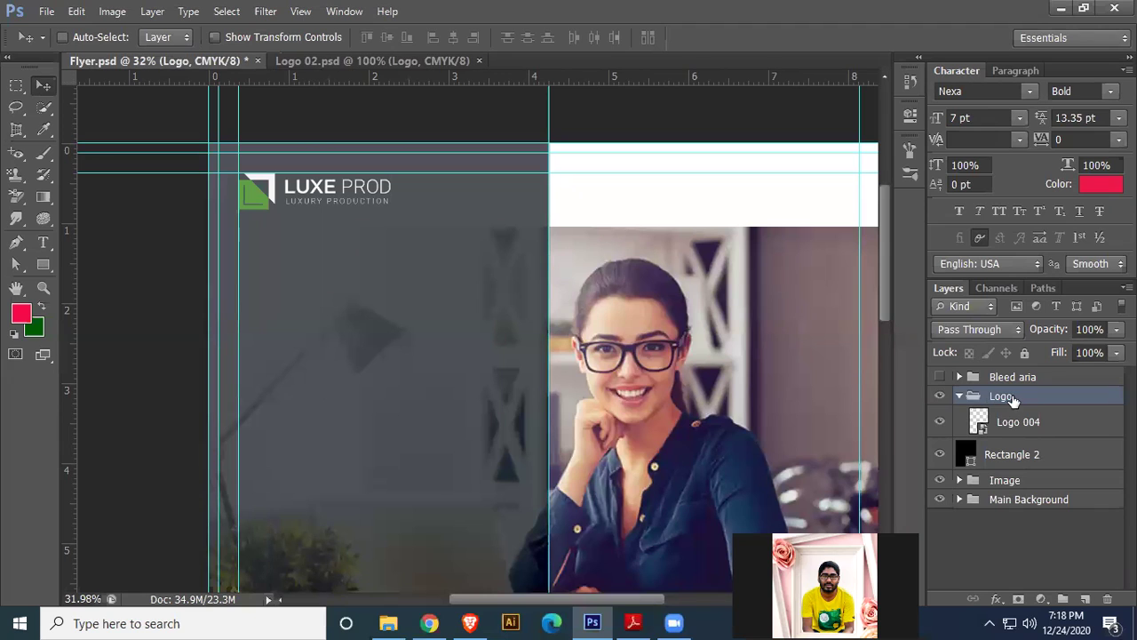
pyautogui.click(959, 396)
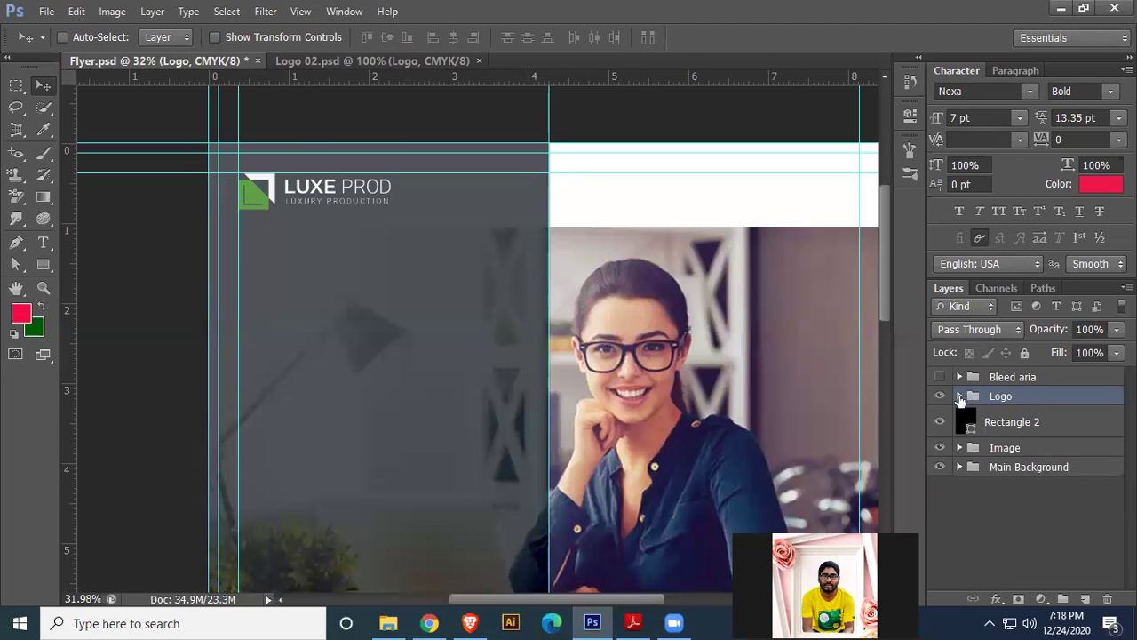
# - Draw a thin rectangle about 2555 by 20 px across the page just below the photo, layered directly above Rectangle 2
pyautogui.click(1018, 427)
pyautogui.scroll(4, 697, 437)
pyautogui.scroll(1, 698, 437)
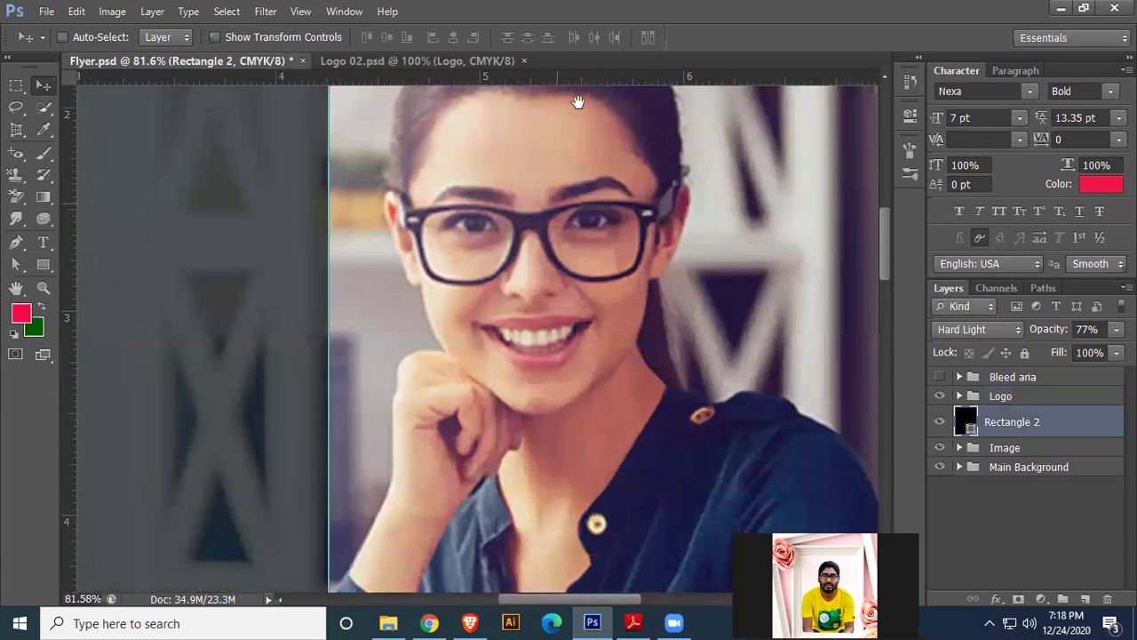
pyautogui.scroll(-5, 702, 427)
pyautogui.hscroll(-3, 720, 408)
pyautogui.scroll(7, 729, 405)
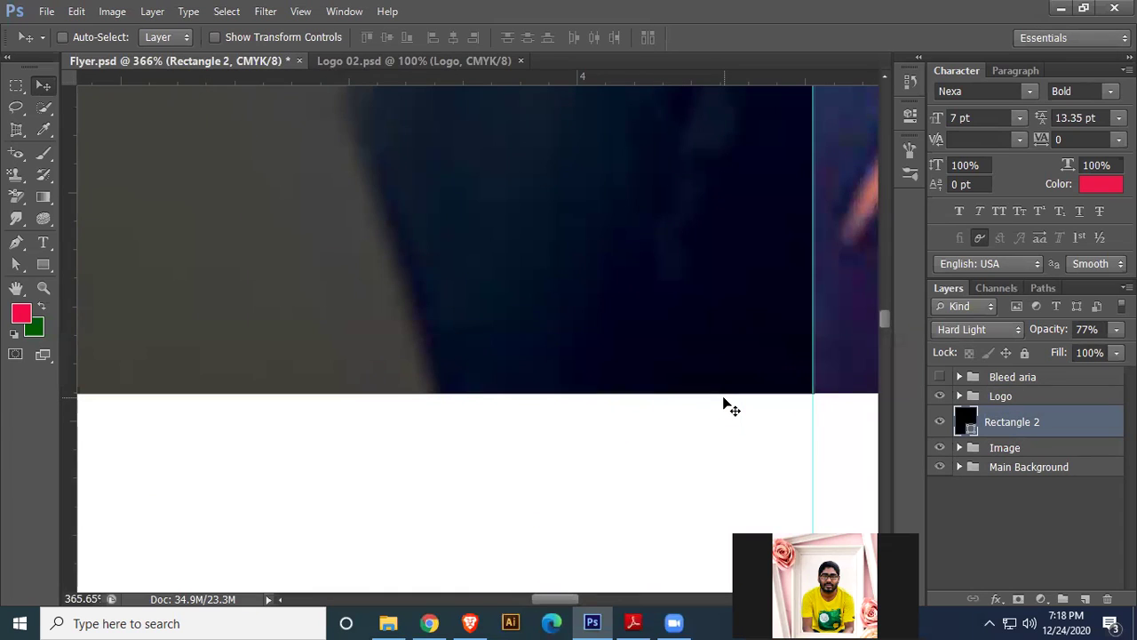
pyautogui.hotkey('ctrl', '0')
pyautogui.scroll(3, 610, 399)
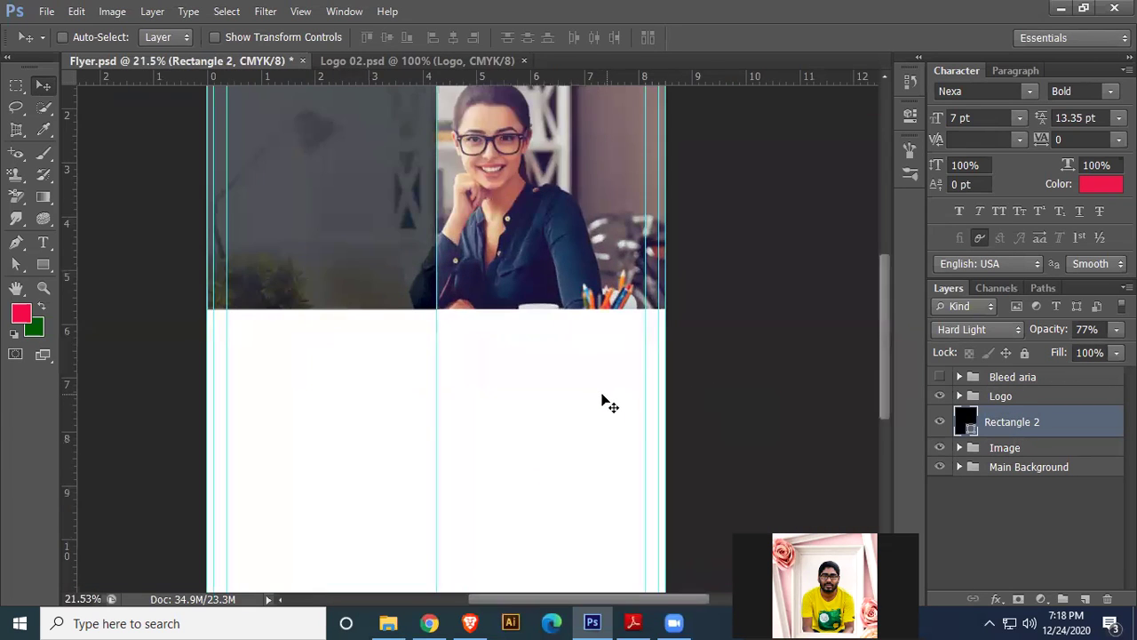
pyautogui.scroll(2, 591, 402)
pyautogui.scroll(2, 551, 396)
pyautogui.hscroll(-3, 550, 395)
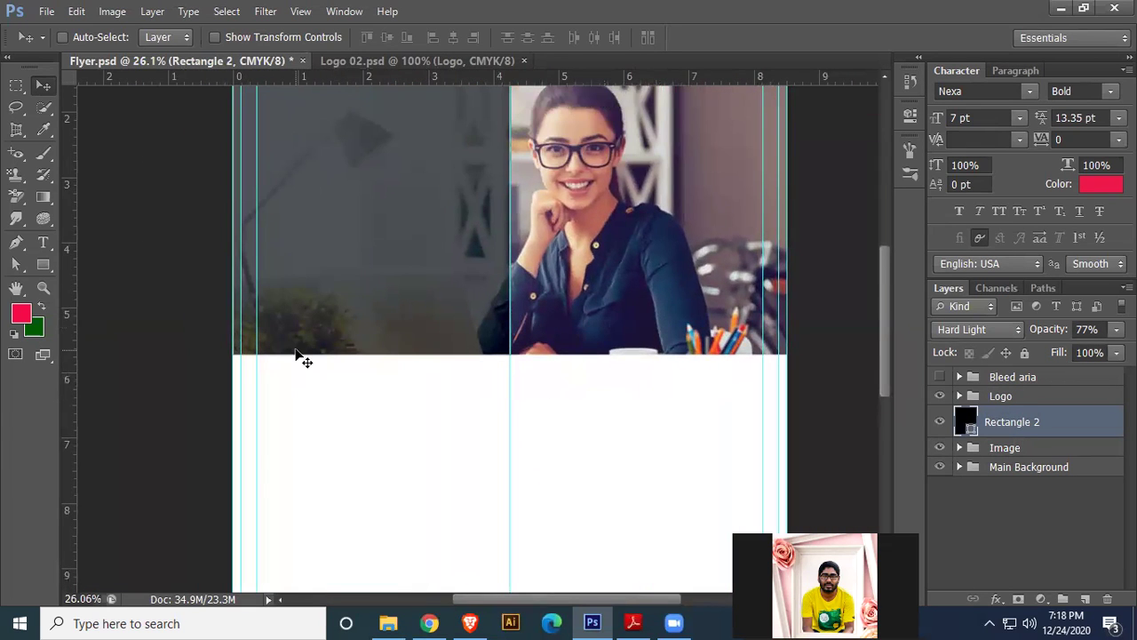
pyautogui.click(42, 265)
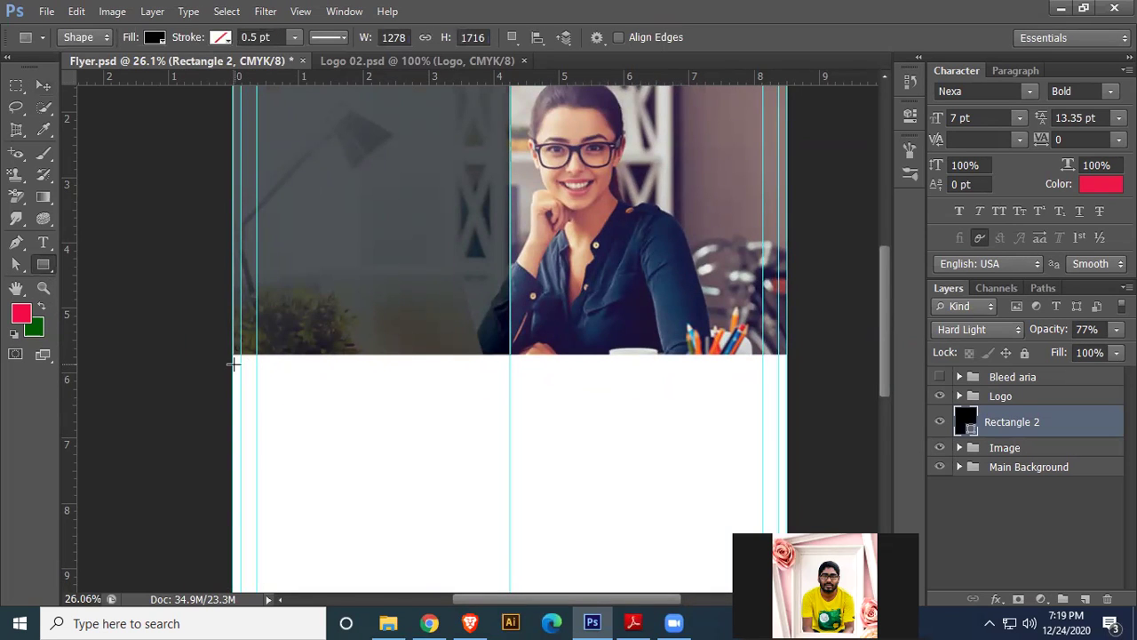
pyautogui.moveTo(251, 367); pyautogui.dragTo(786, 367)
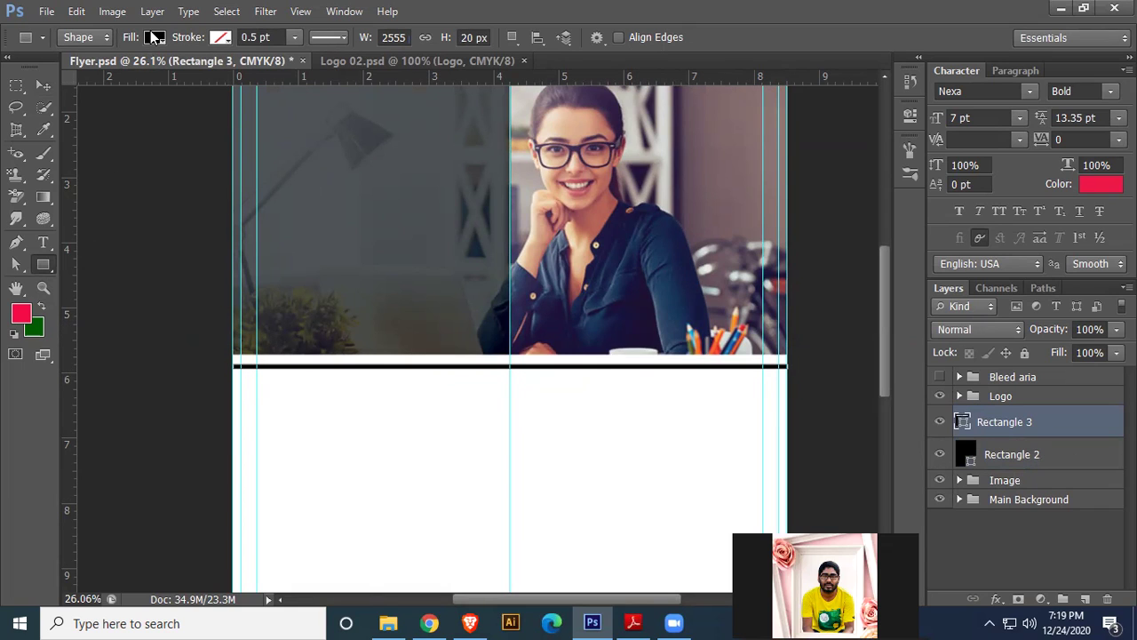
# - Fill the thin strip below the photo with the green sampled from the logo
pyautogui.click(43, 85)
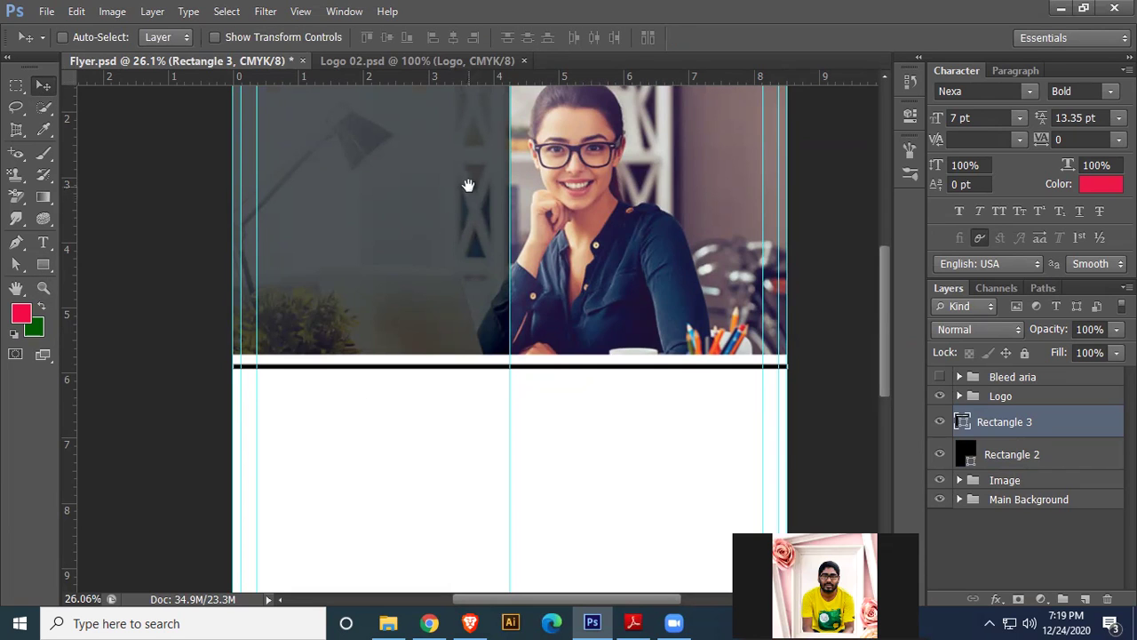
pyautogui.moveTo(470, 185); pyautogui.dragTo(446, 298)
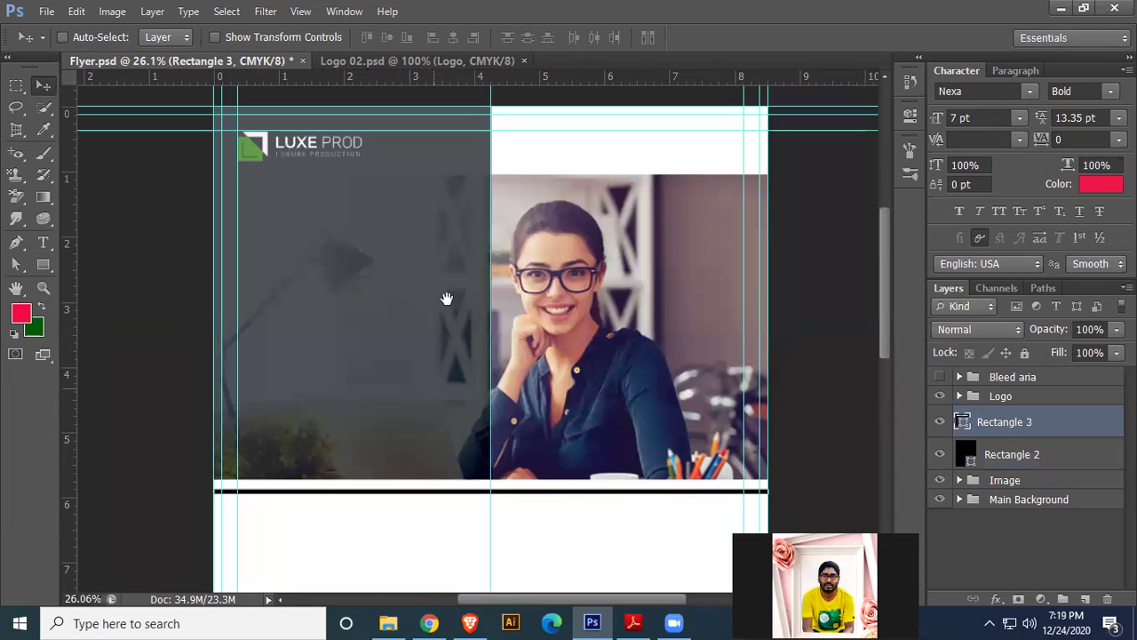
pyautogui.doubleClick(964, 423)
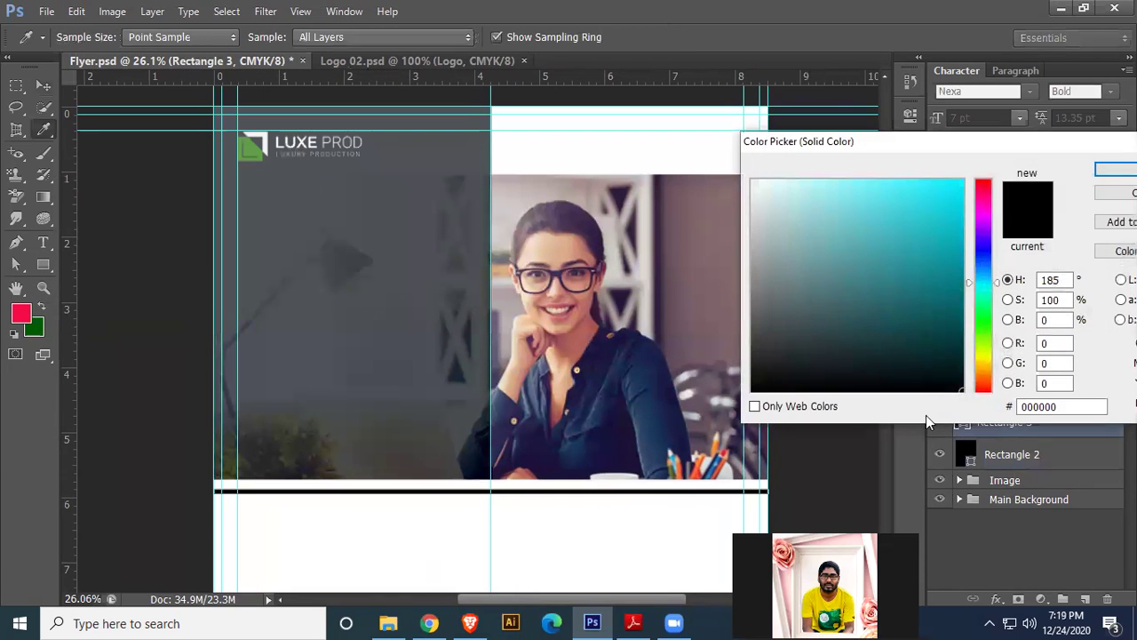
pyautogui.click(253, 146)
pyautogui.click(1116, 169)
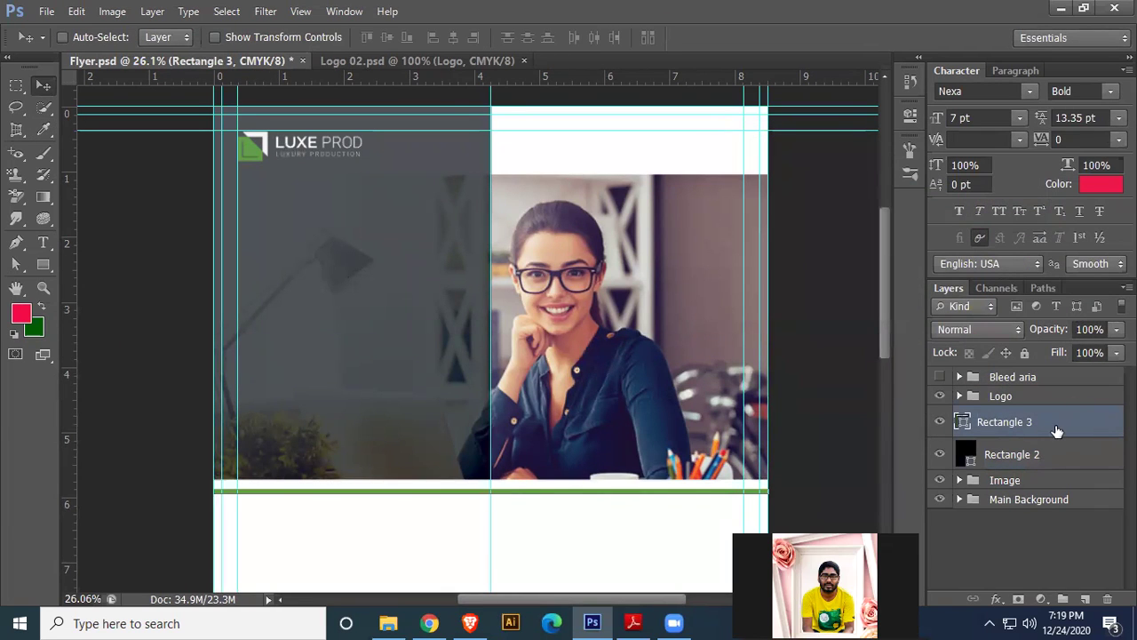
# - Nudge the green strip up closer to the photo, leaving a narrow white gap between them
pyautogui.press('Up')
pyautogui.press('Up')
pyautogui.press('Up')
pyautogui.press('Up')
pyautogui.press('Up')
pyautogui.press('Up')
pyautogui.press('Up')
pyautogui.press('Up')
pyautogui.press('Up')
pyautogui.press('Up')
pyautogui.press('Up')
pyautogui.press('Up')
pyautogui.press('Up')
pyautogui.press('Up')
pyautogui.press('Up')
pyautogui.press('Up')
pyautogui.press('Up')
pyautogui.press('Up')
pyautogui.press('Up')
pyautogui.press('Up')
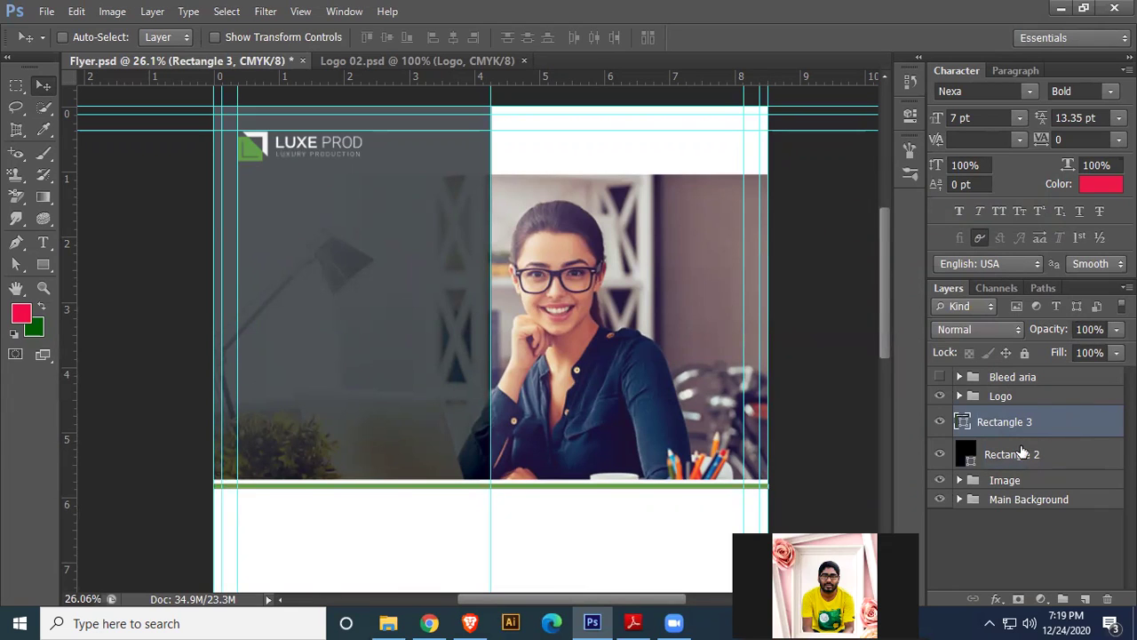
# - Select the Rectangle 2 layer and examine the gap between the photo's lower edge and the green strip across the page
pyautogui.click(1022, 453)
pyautogui.scroll(3, 724, 511)
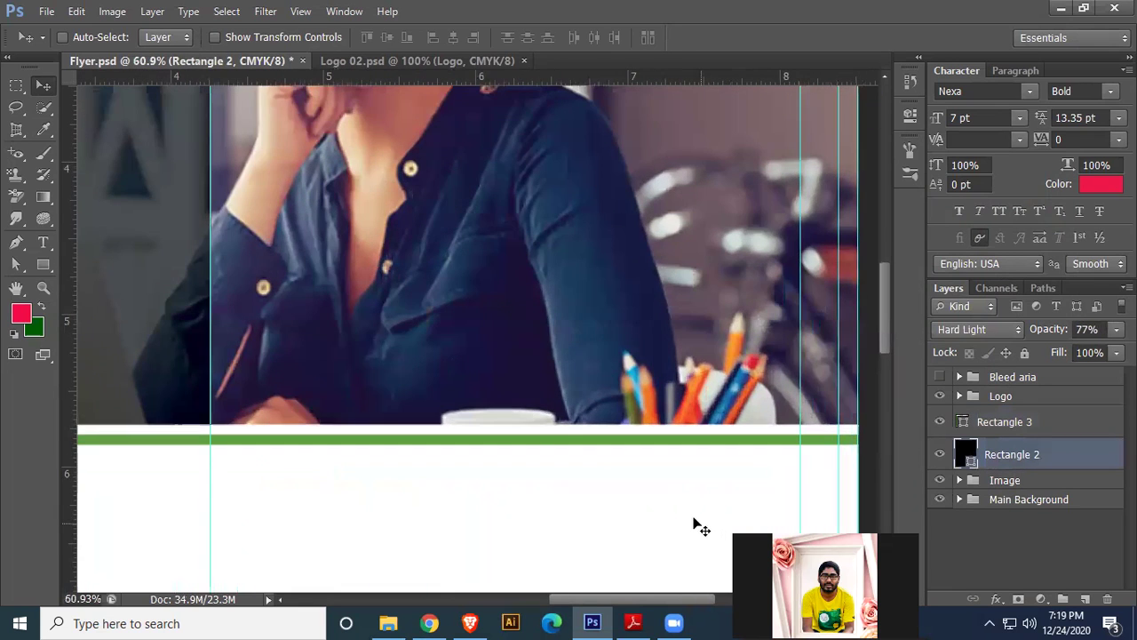
pyautogui.moveTo(395, 437); pyautogui.dragTo(755, 405)
pyautogui.moveTo(408, 409); pyautogui.dragTo(754, 427)
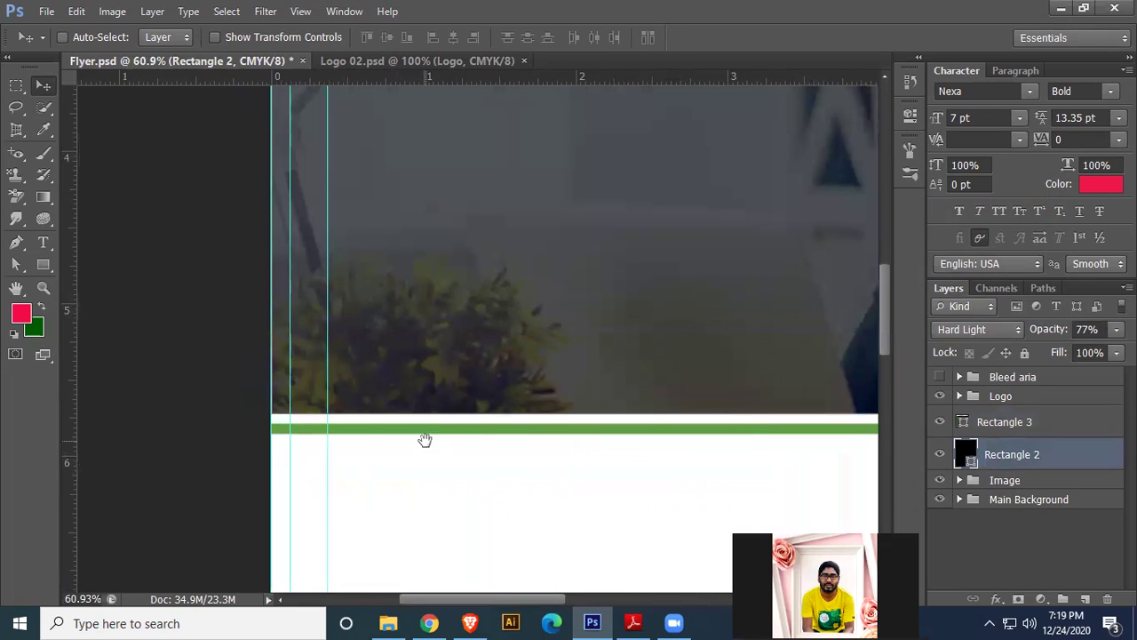
pyautogui.moveTo(424, 439); pyautogui.dragTo(536, 455)
pyautogui.scroll(5, 607, 520)
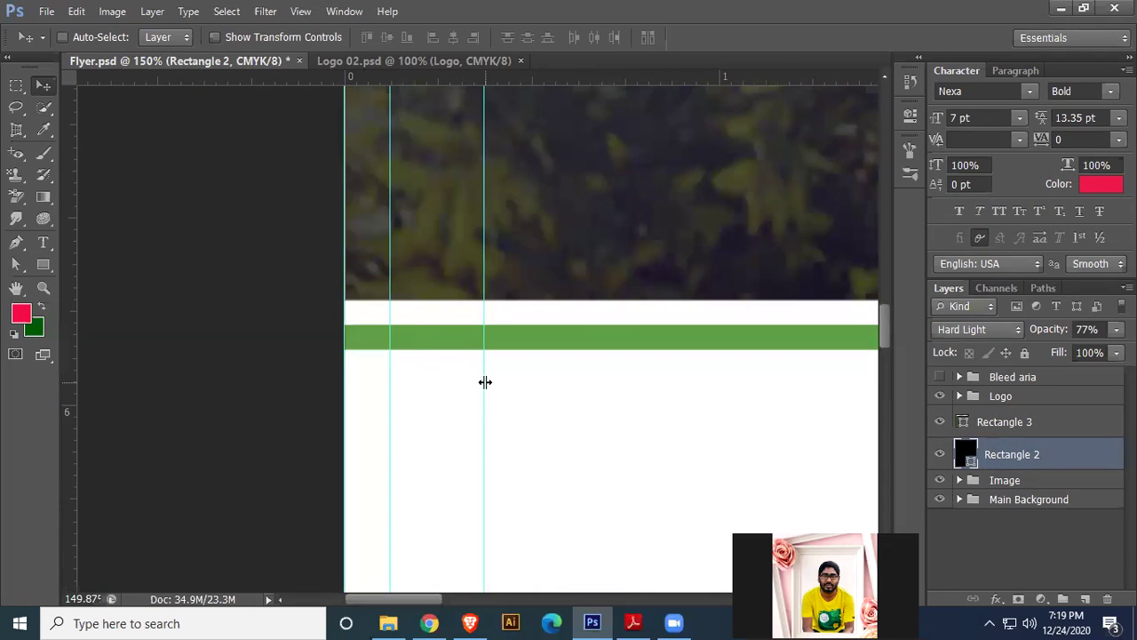
pyautogui.hotkey('ctrl', '0')
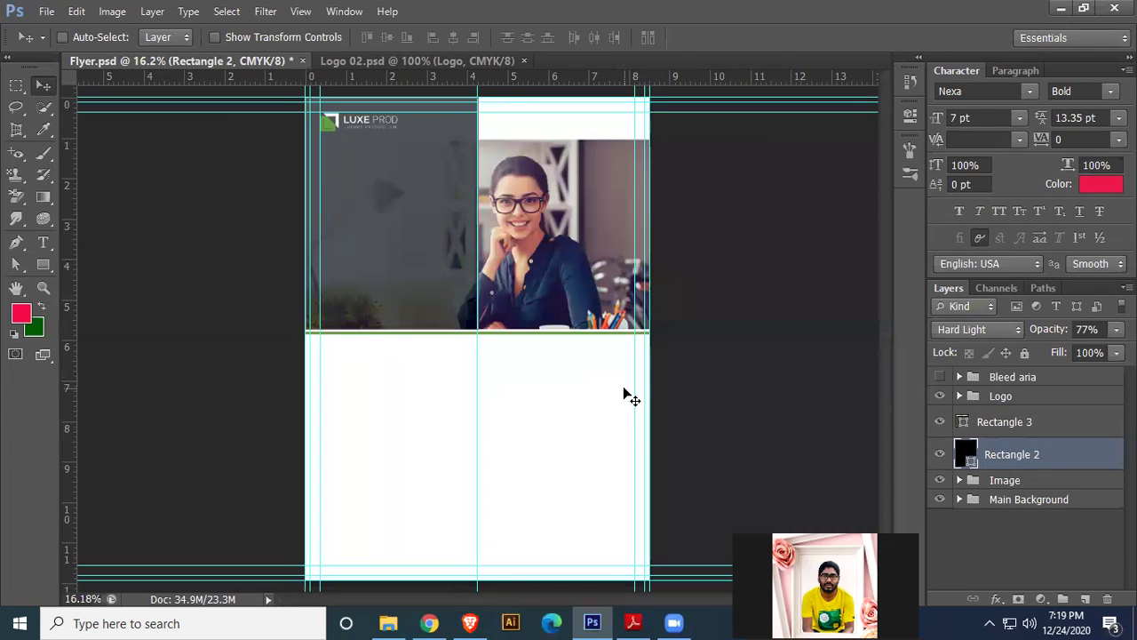
# - Add a text layer directly above the Main Background group and enter a phone number in the white area above the photo
pyautogui.scroll(3, 623, 391)
pyautogui.moveTo(622, 391); pyautogui.dragTo(589, 501)
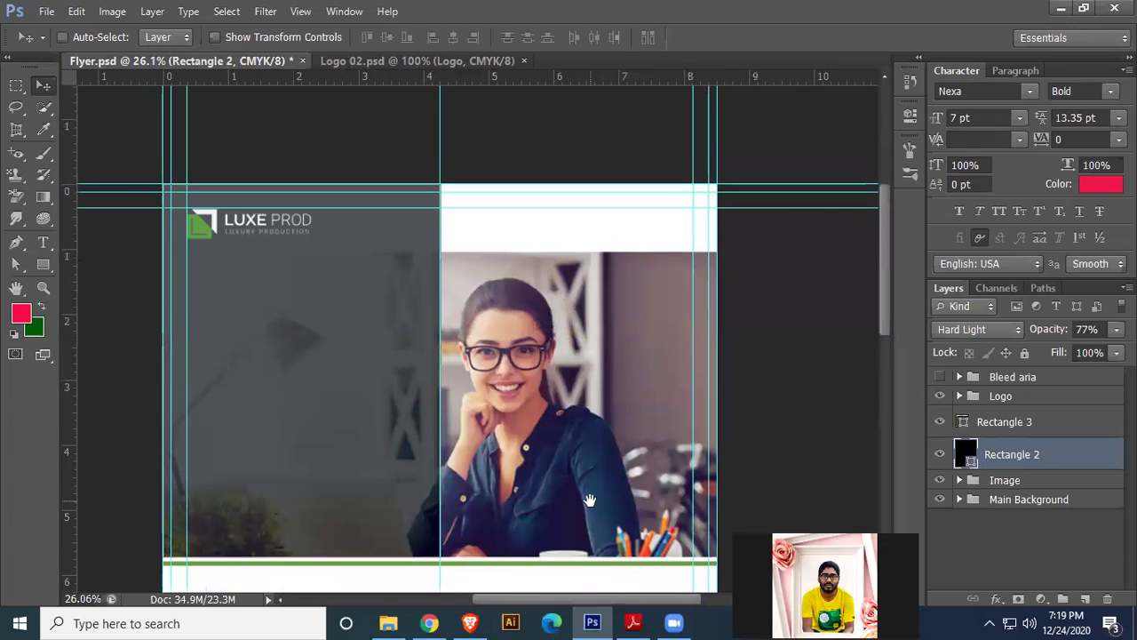
pyautogui.scroll(1, 587, 399)
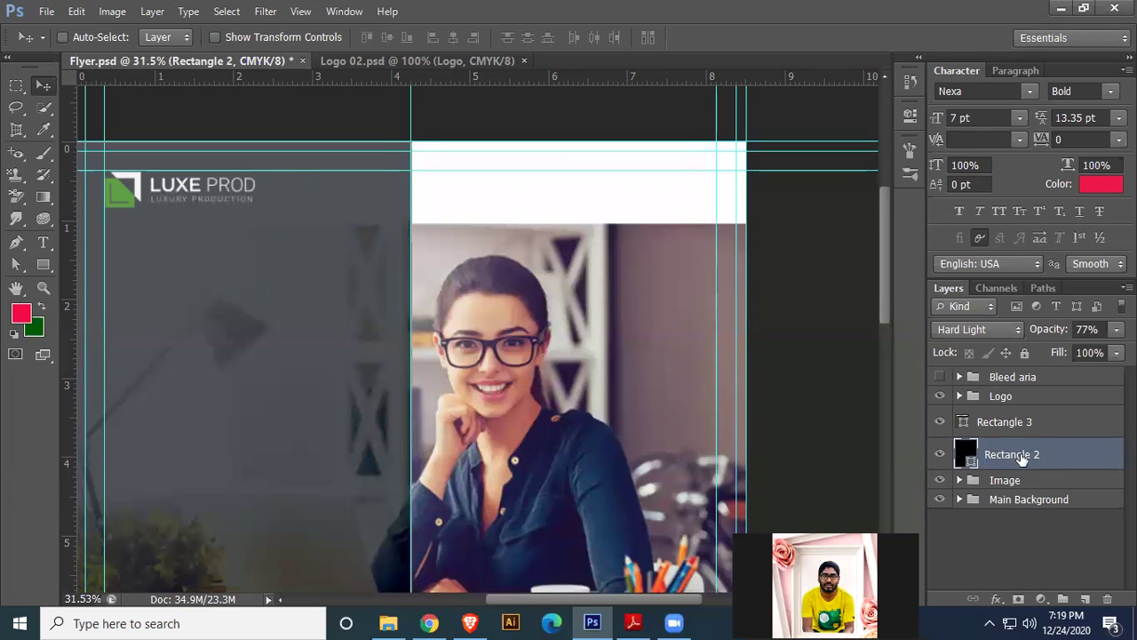
pyautogui.click(1027, 499)
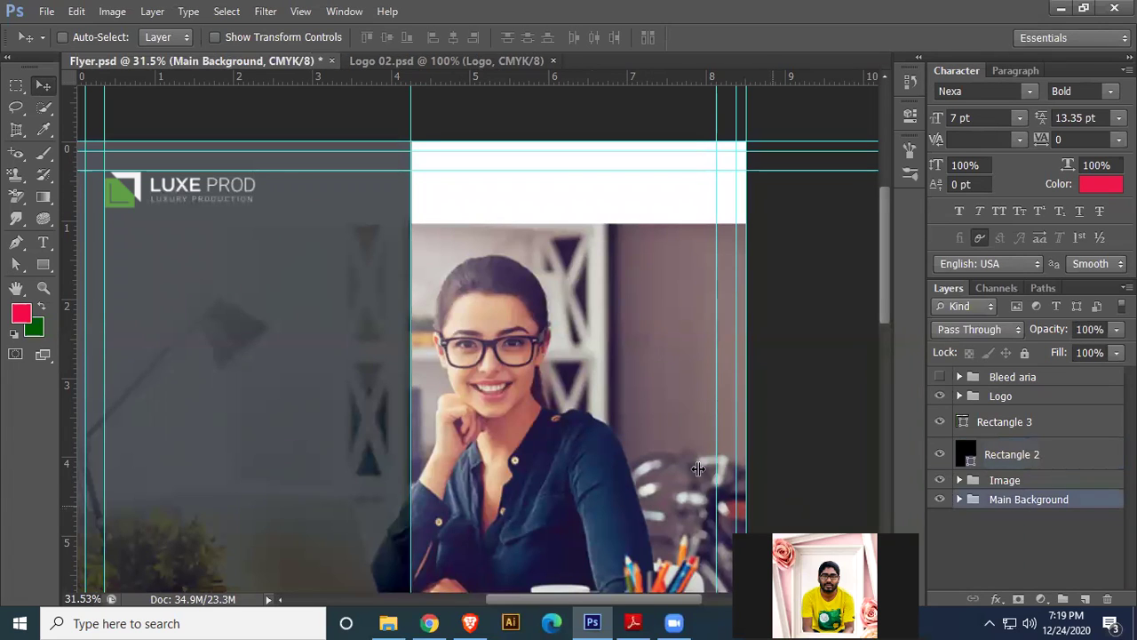
pyautogui.click(44, 242)
pyautogui.click(512, 186)
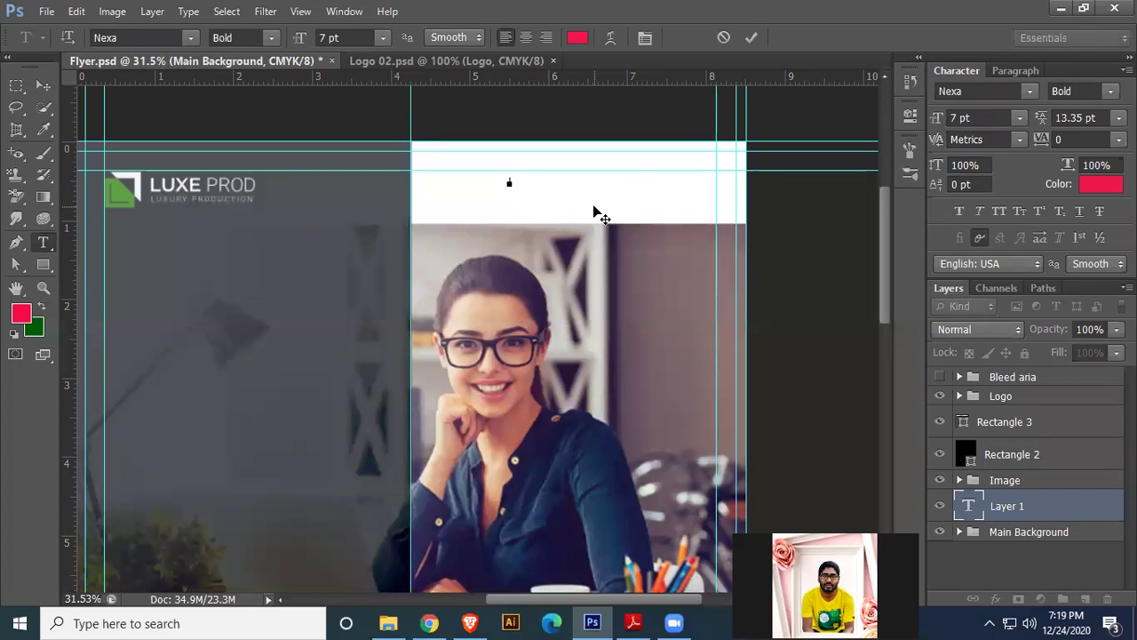
pyautogui.write('S')
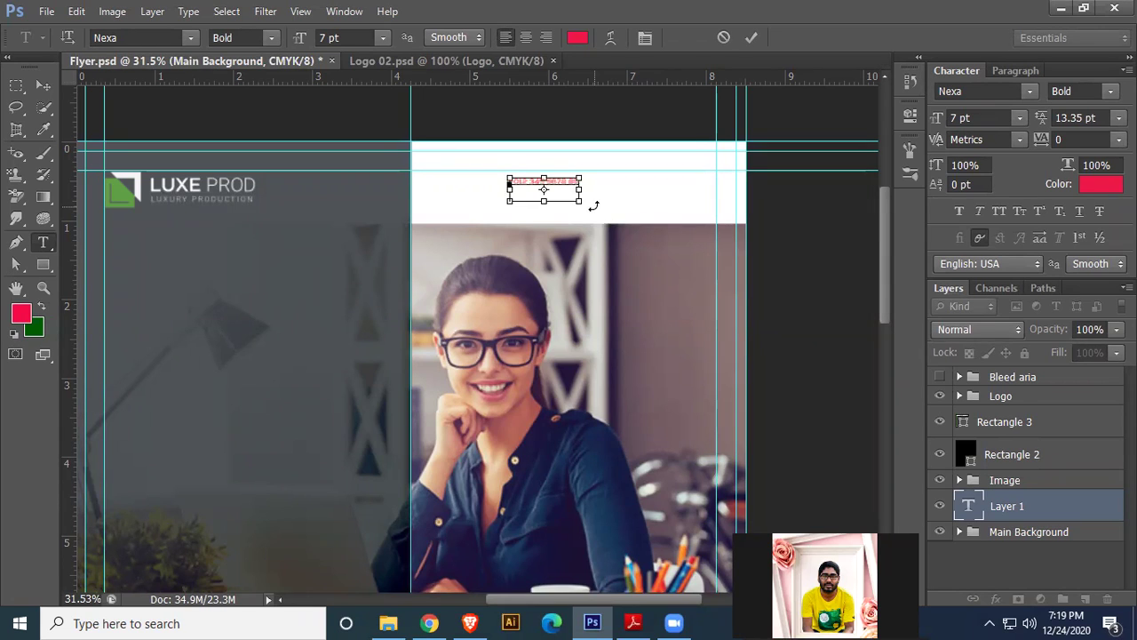
# - Duplicate the phone number onto a second line of the same text layer, leaving no extra blank line
pyautogui.hotkey('ctrl', 'a')
pyautogui.hotkey('ctrl', 'c')
pyautogui.press('Right')
pyautogui.press('Return')
pyautogui.hotkey('ctrl', 'v')
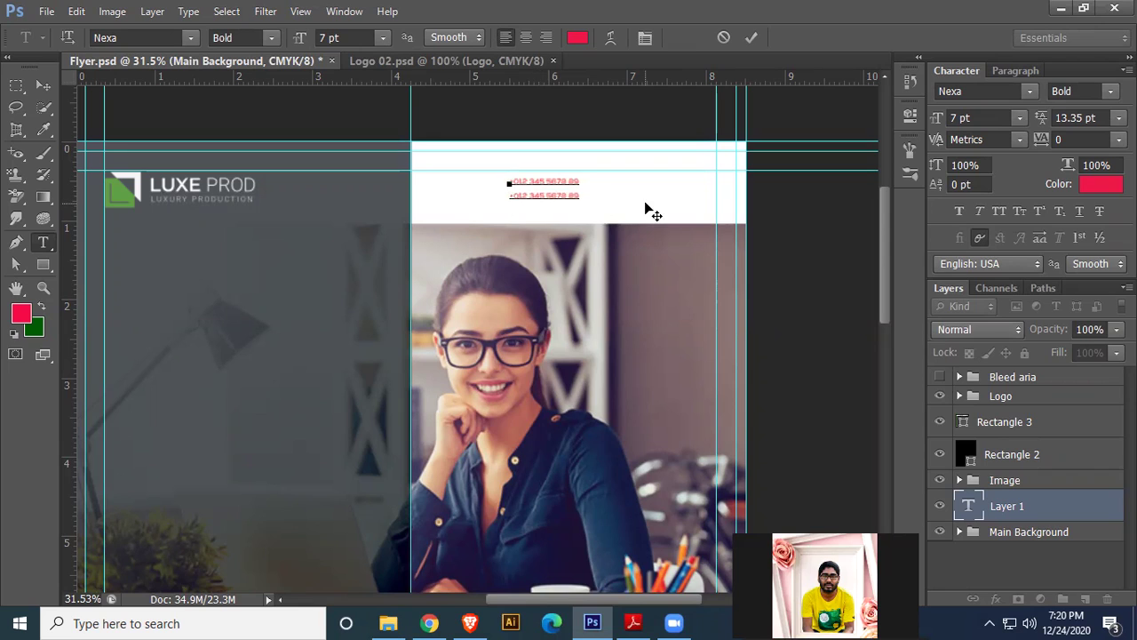
pyautogui.press('BackSpace')
# - Set both phone number lines to the Arial font in the Regular style
pyautogui.hotkey('ctrl', 'a')
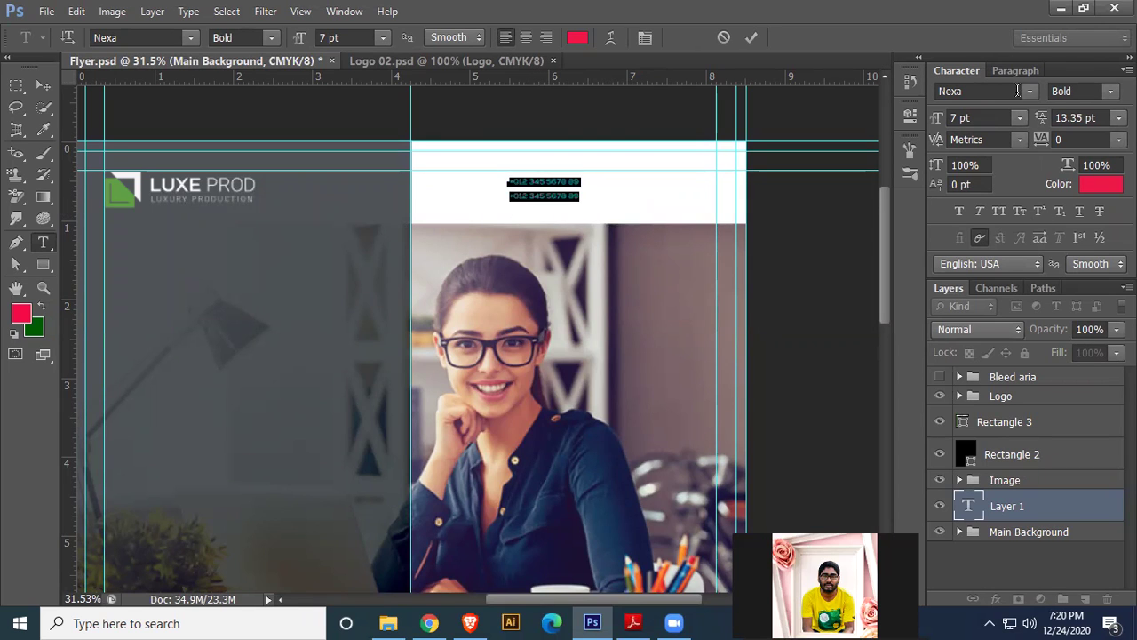
pyautogui.click(1017, 90)
pyautogui.write('Arial')
pyautogui.press('Return')
pyautogui.click(1053, 91)
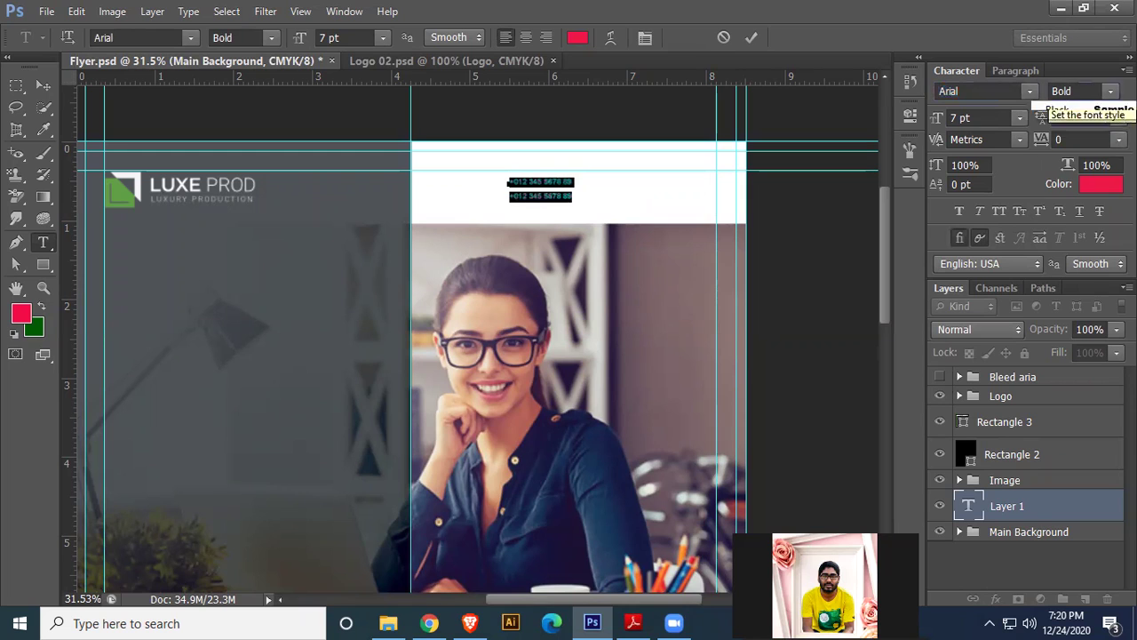
pyautogui.click(1062, 122)
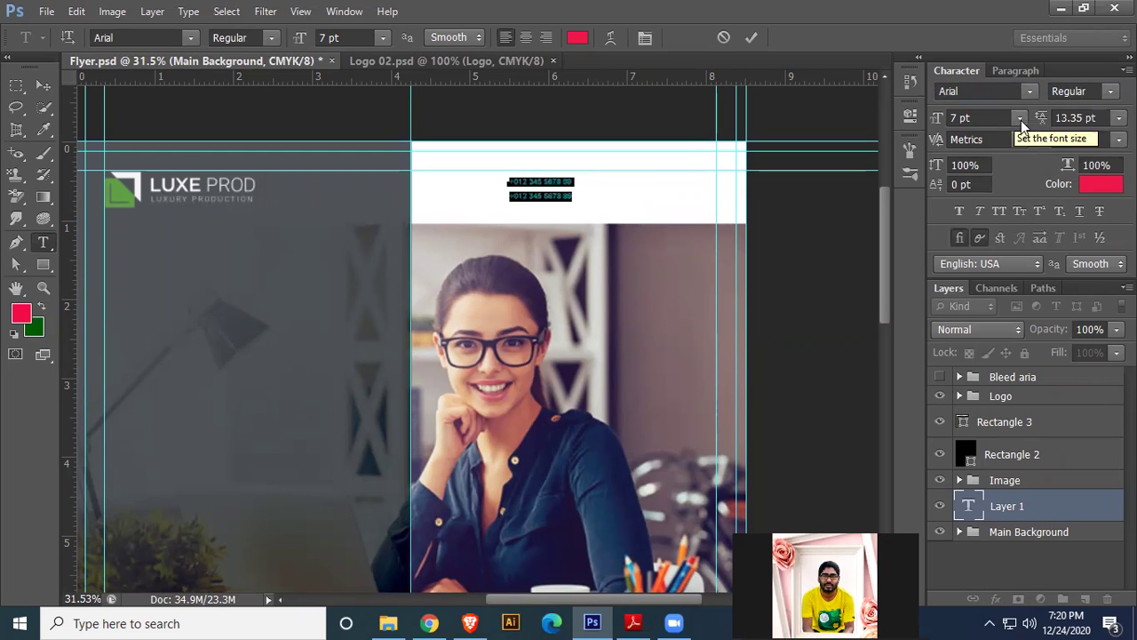
# - Set the phone number text to 16 pt with Auto leading
pyautogui.click(1020, 119)
pyautogui.click(1003, 293)
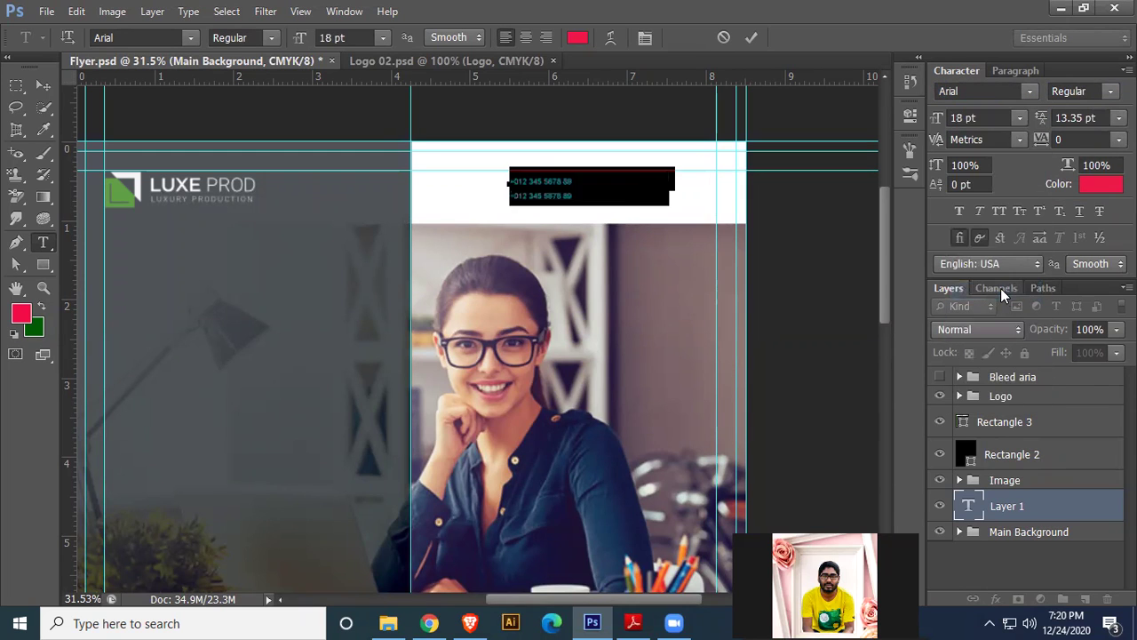
pyautogui.click(993, 117)
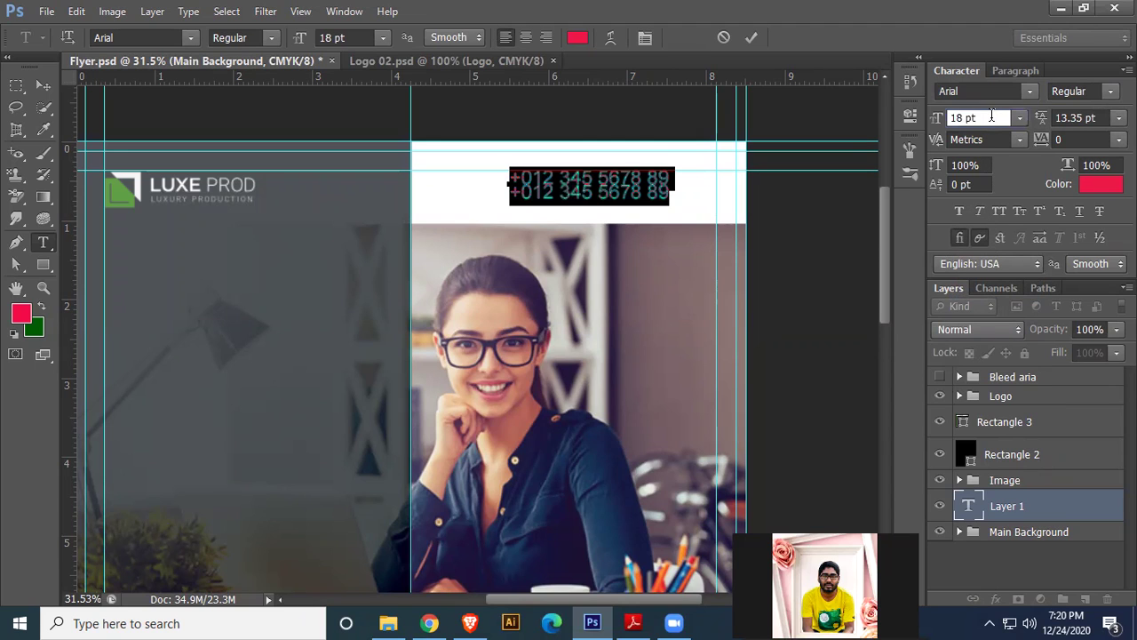
pyautogui.press('Down')
pyautogui.press('Down')
pyautogui.press('Return')
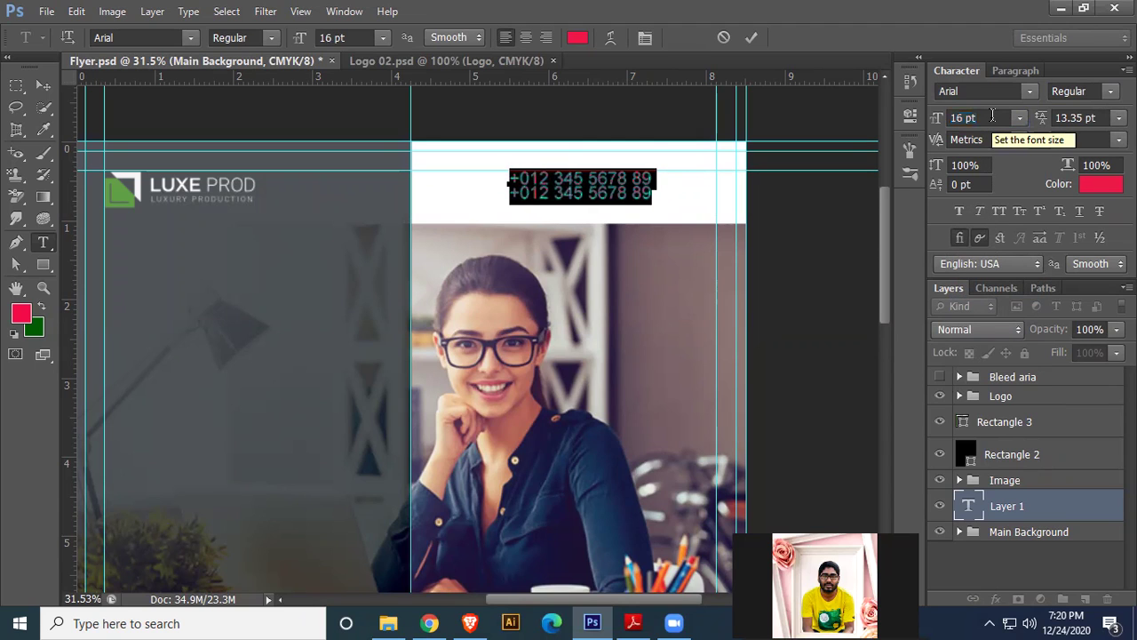
pyautogui.click(1118, 118)
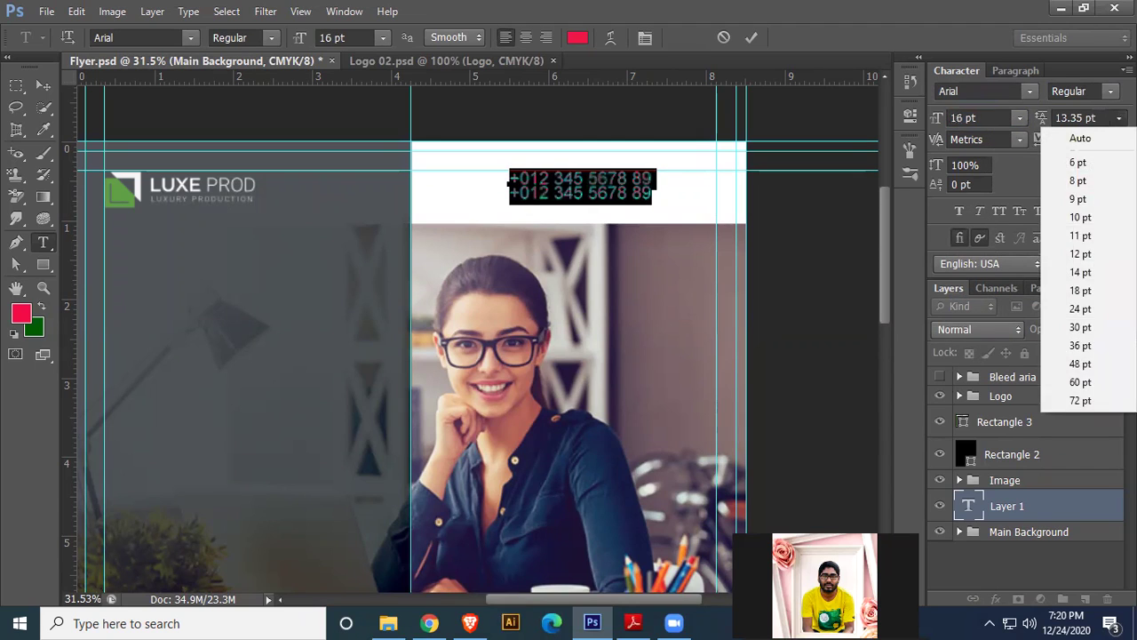
pyautogui.click(1088, 134)
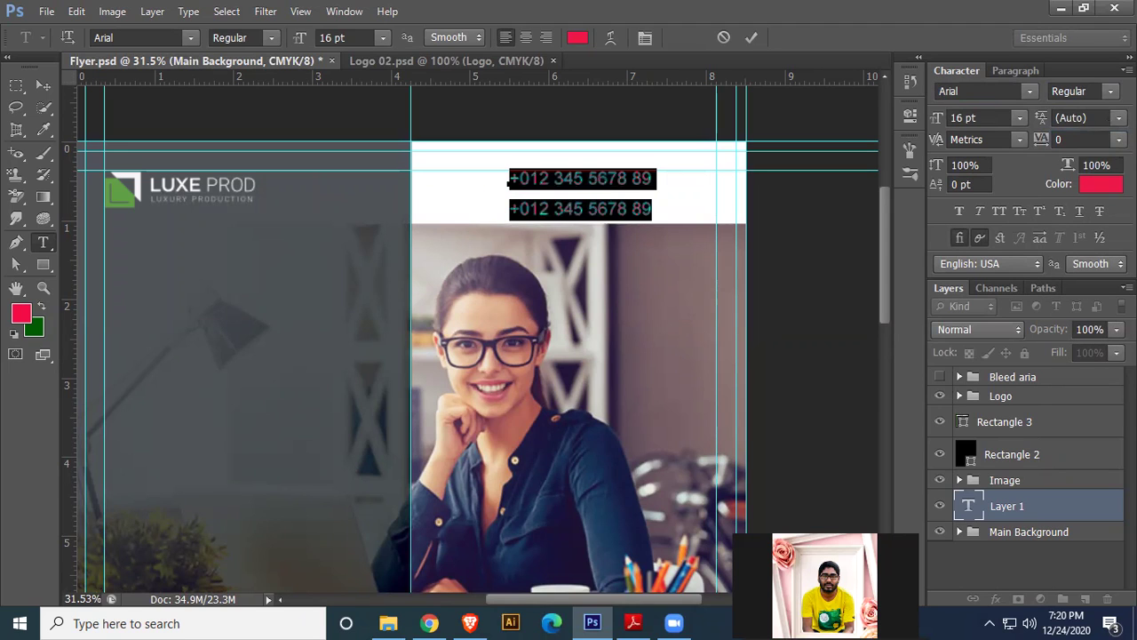
# - Try the Narrow style on the phone number lines, then restore the Regular style
pyautogui.click(1098, 92)
pyautogui.click(1067, 109)
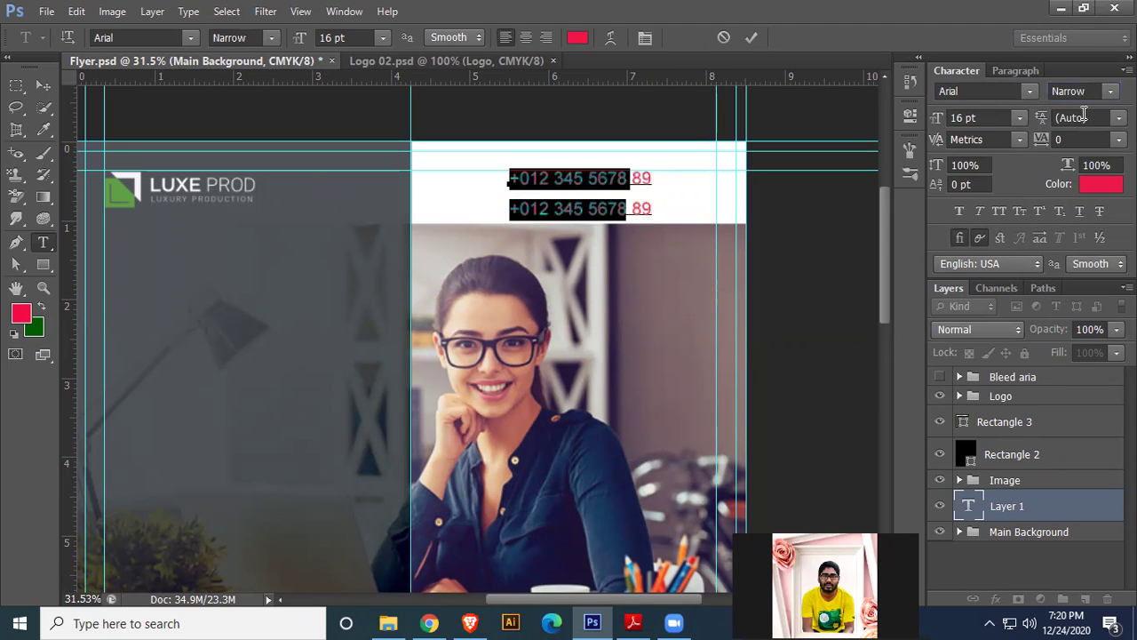
pyautogui.click(1110, 91)
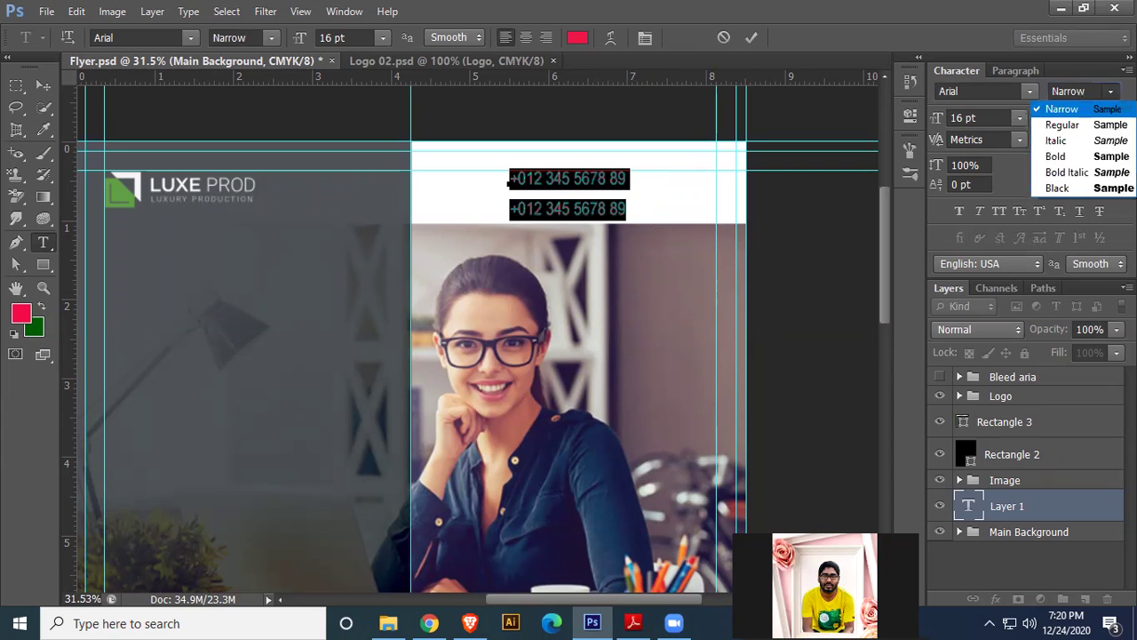
pyautogui.click(1098, 122)
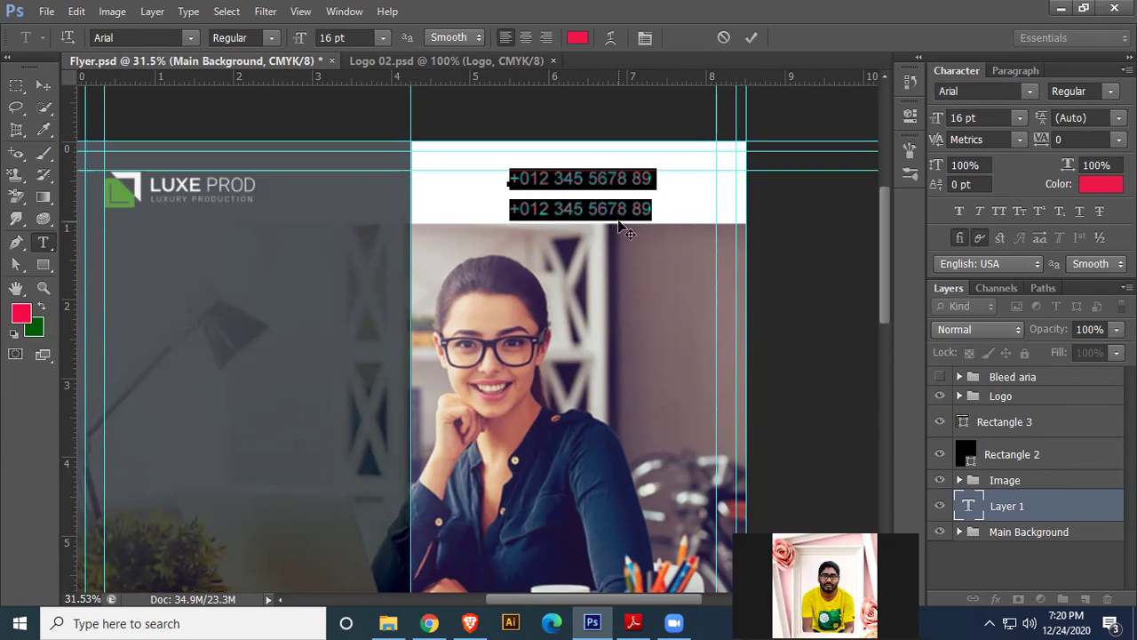
# - Colour the phone number text black and reset its character formatting to the defaults
pyautogui.click(47, 85)
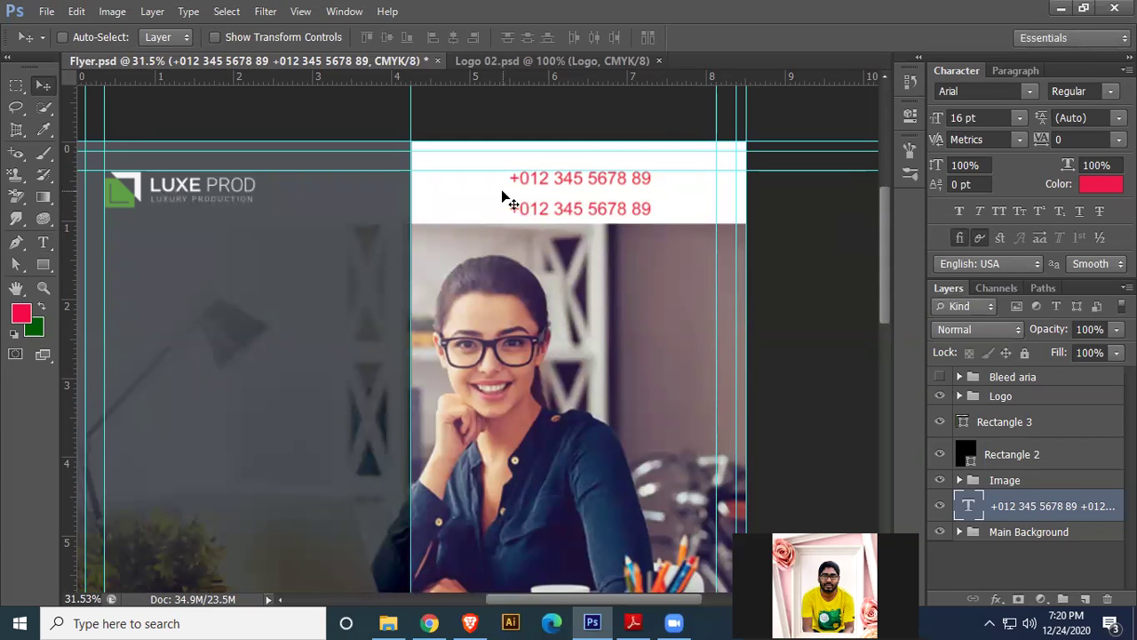
pyautogui.click(1100, 184)
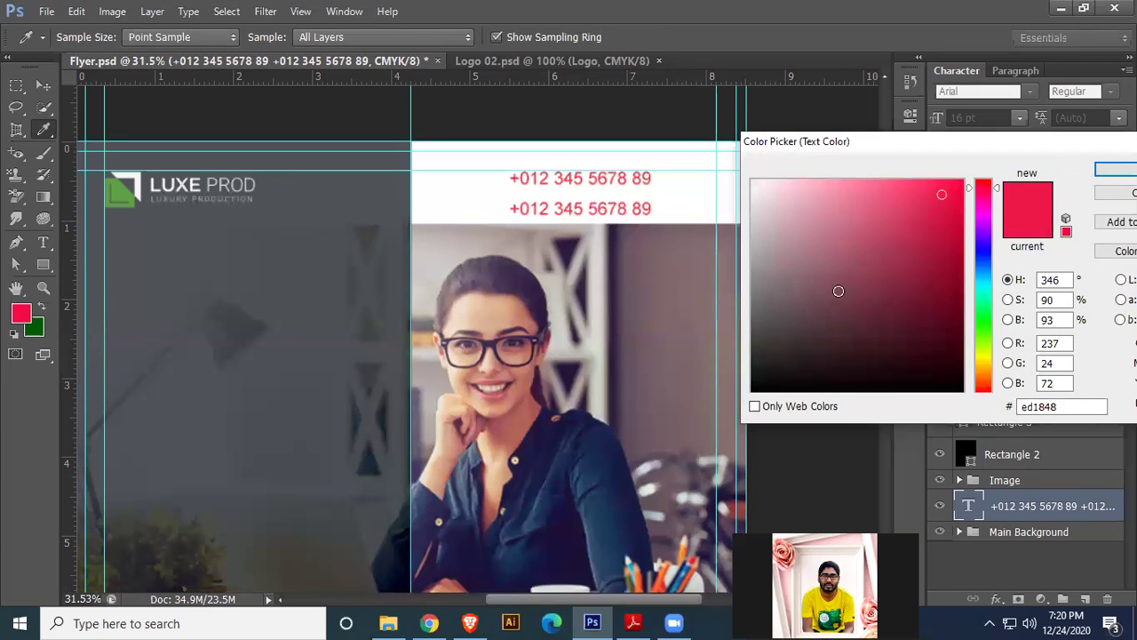
pyautogui.click(754, 390)
pyautogui.press('Return')
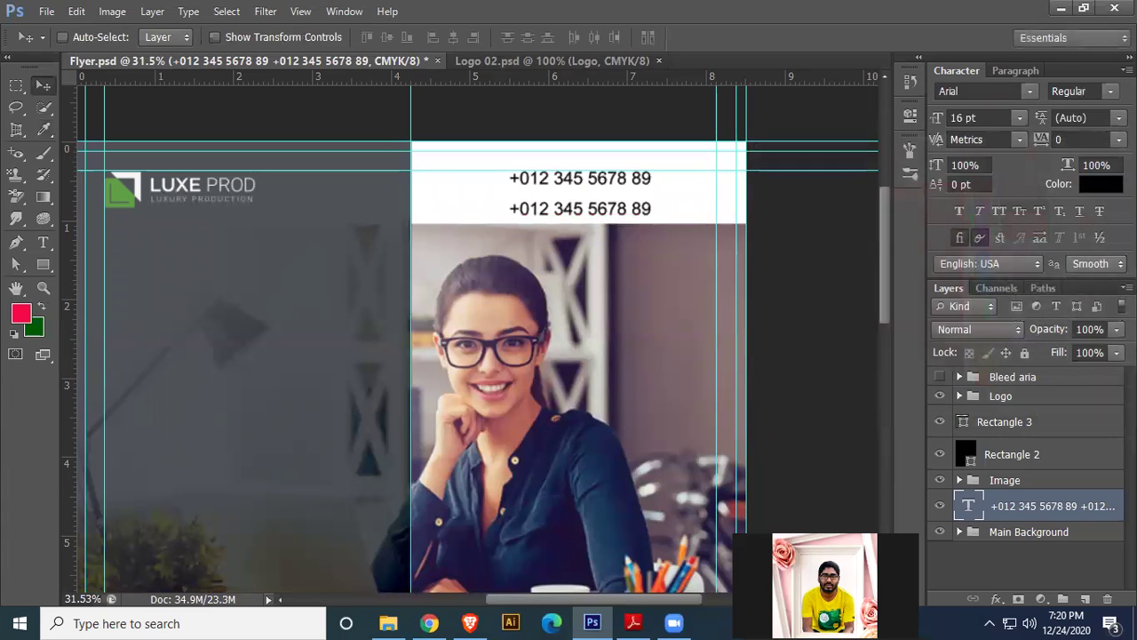
pyautogui.click(1127, 70)
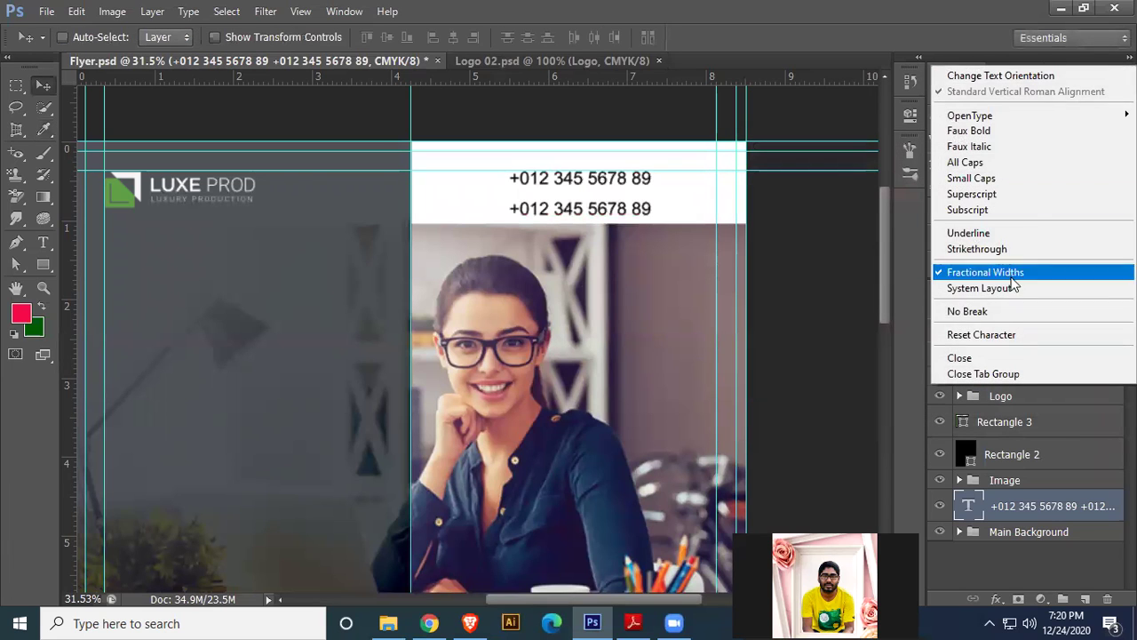
pyautogui.click(980, 335)
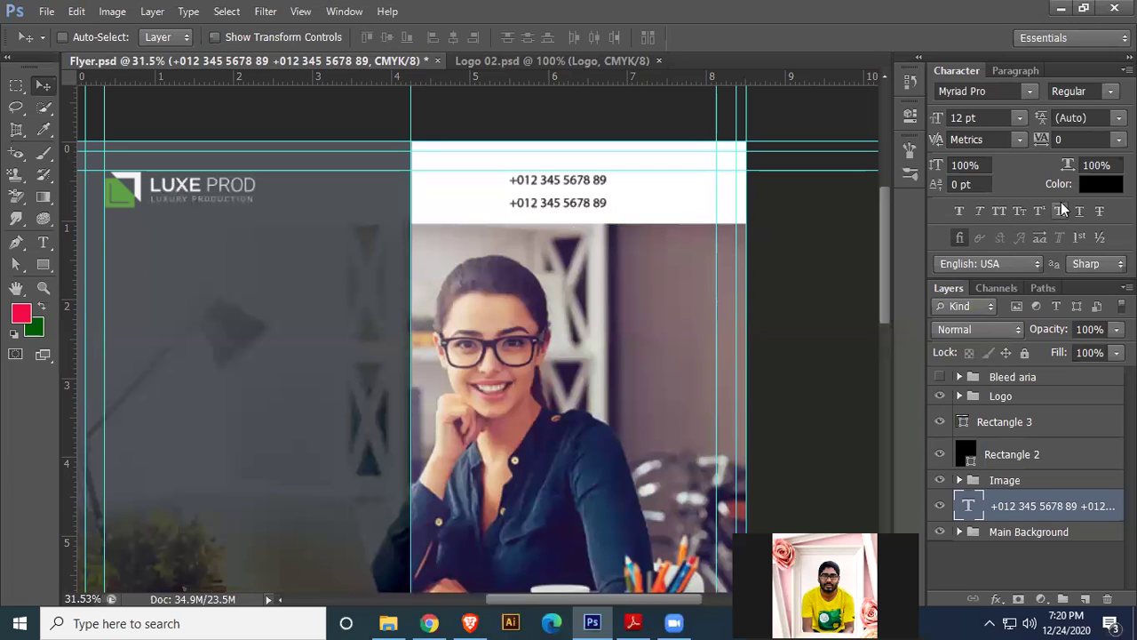
# - Re-enter the line break between the two phone numbers and set both lines to the Roboto font
pyautogui.doubleClick(968, 506)
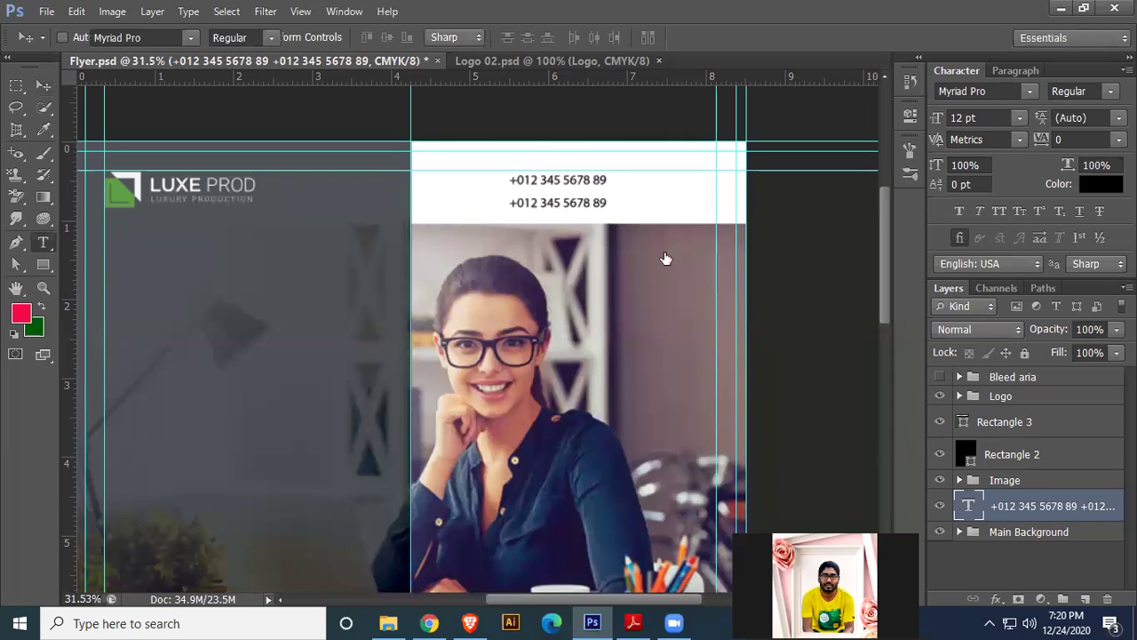
pyautogui.click(540, 218)
pyautogui.press('BackSpace')
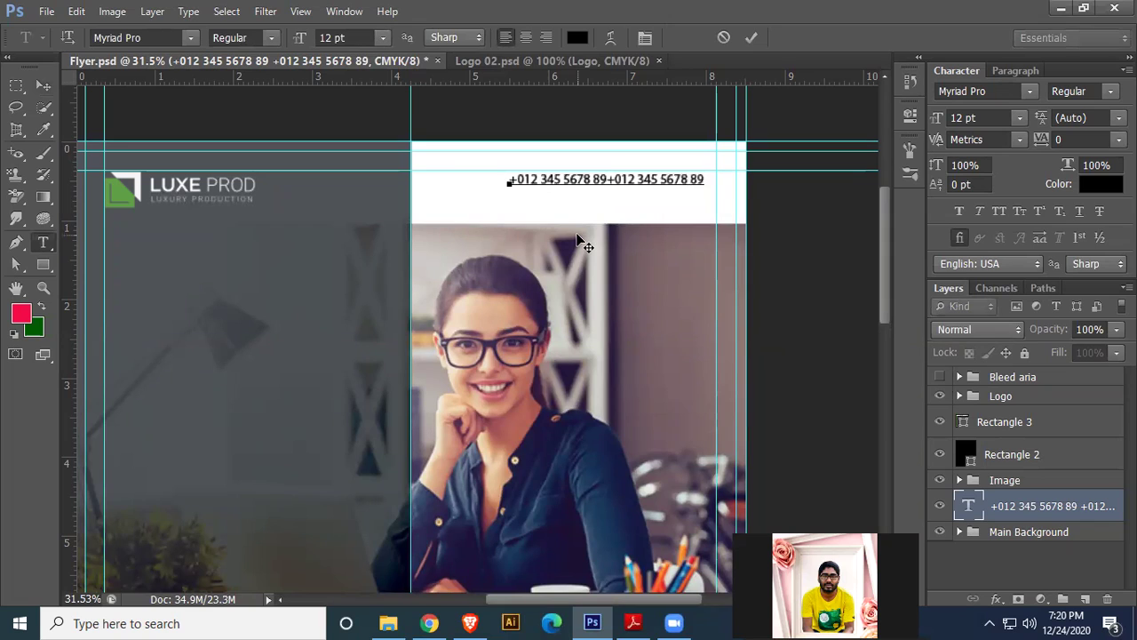
pyautogui.press('Return')
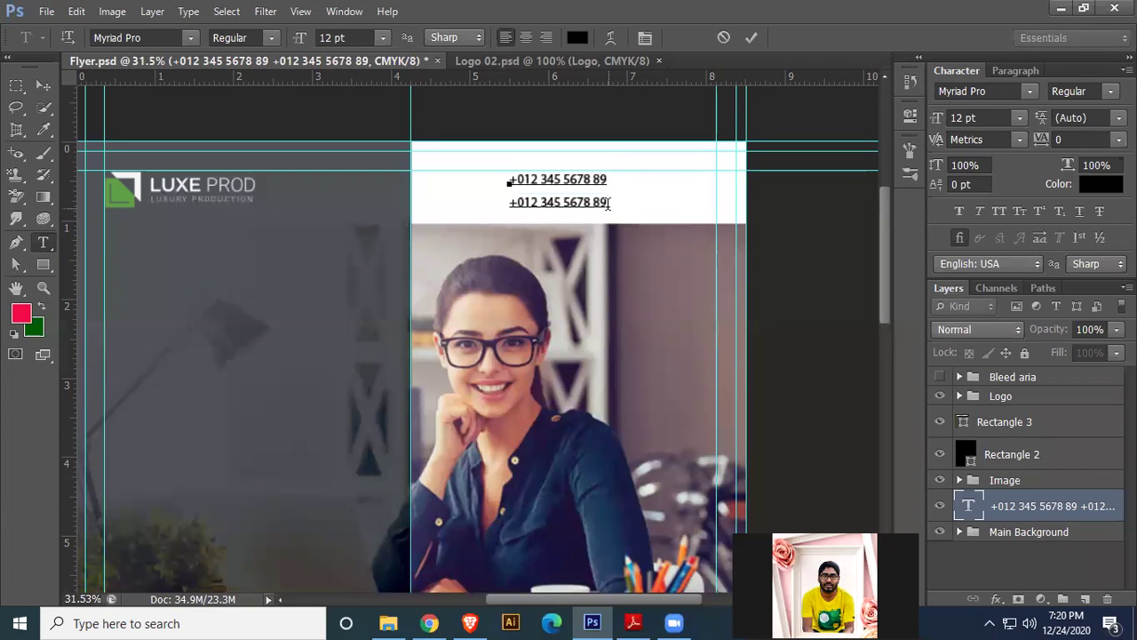
pyautogui.hotkey('ctrl', 'a')
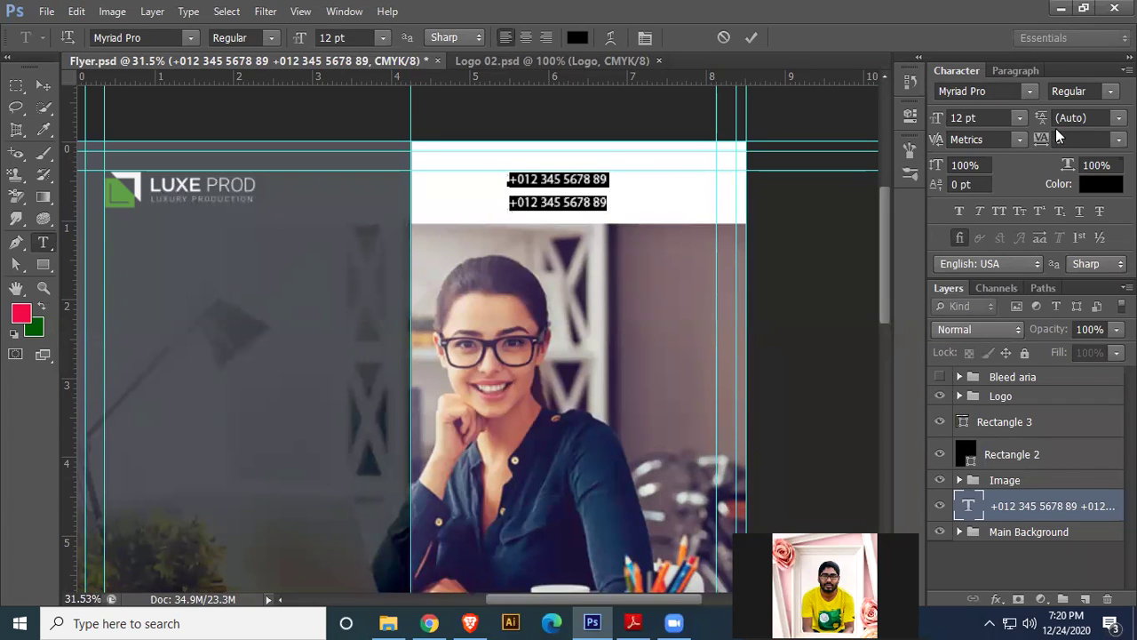
pyautogui.click(999, 90)
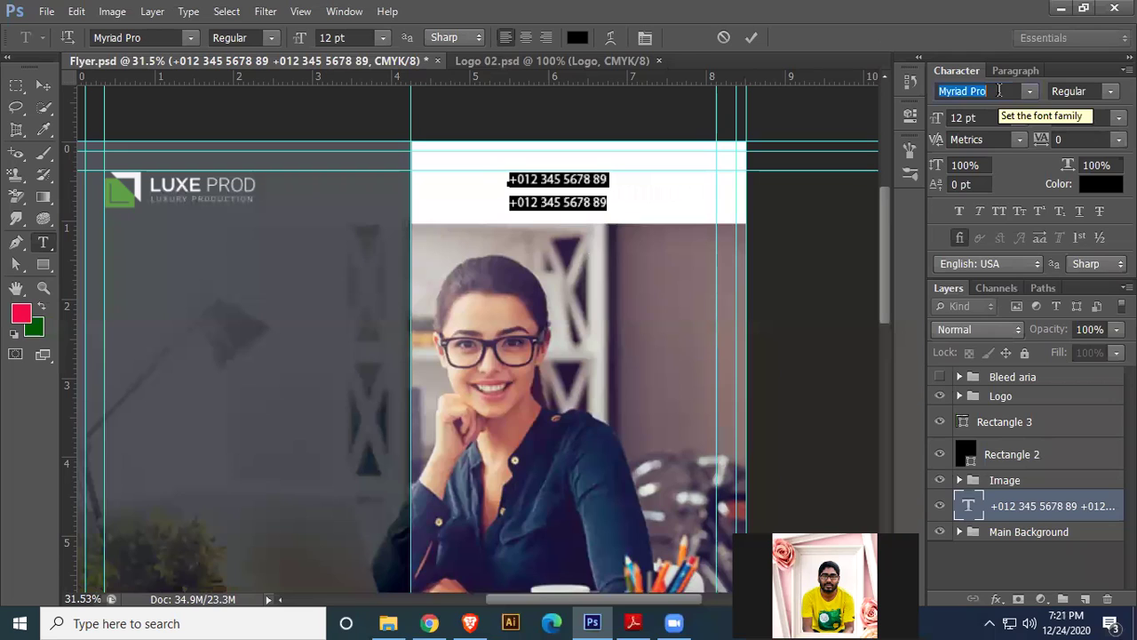
pyautogui.write('a')
pyautogui.press('BackSpace')
pyautogui.press('BackSpace')
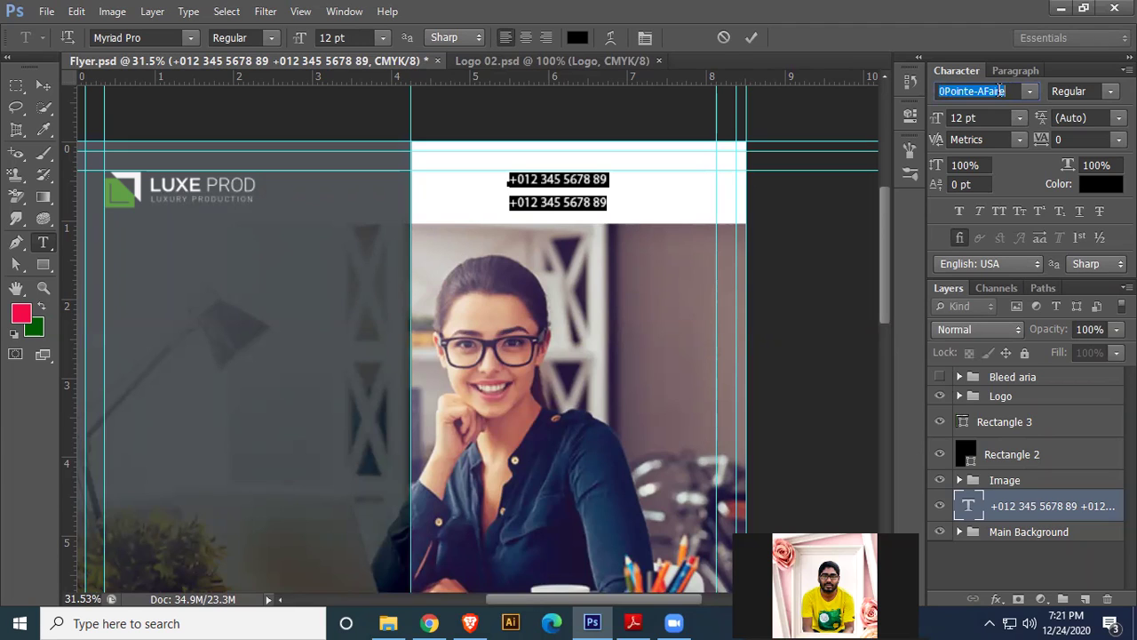
pyautogui.write('ro')
pyautogui.click(1030, 92)
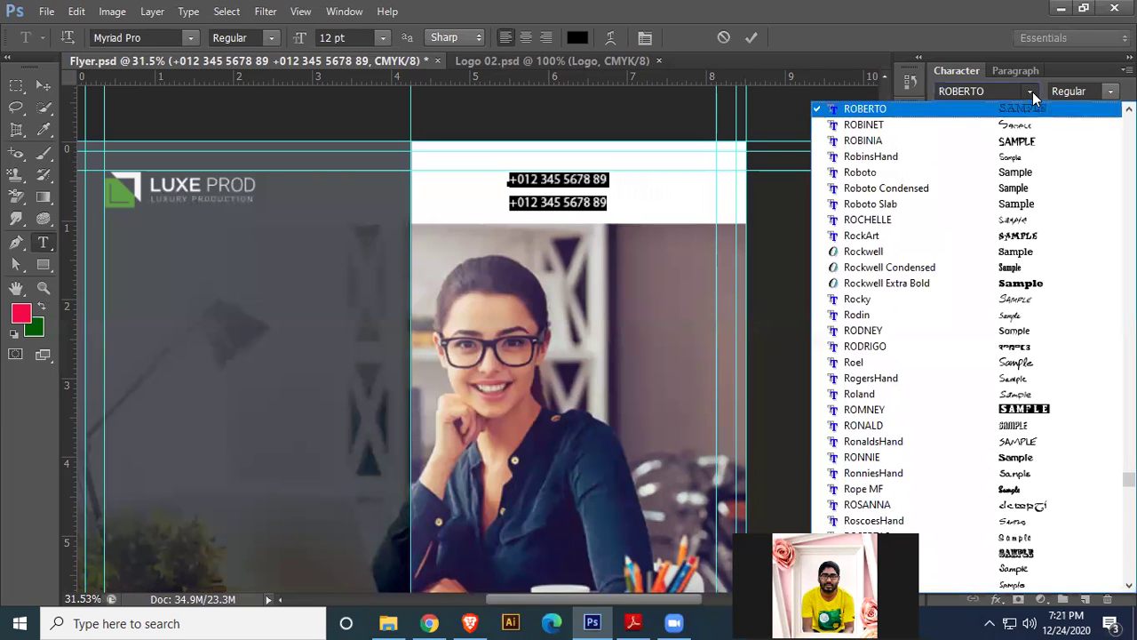
pyautogui.click(878, 175)
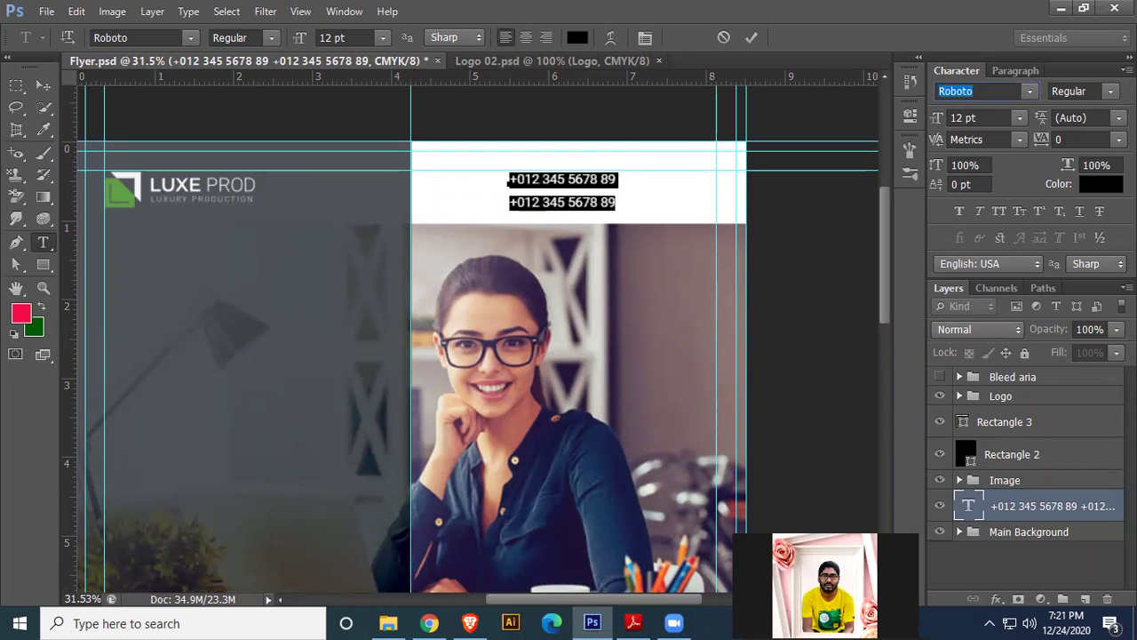
# - Set the leading of the two phone number lines to 15 pt
pyautogui.click(1120, 118)
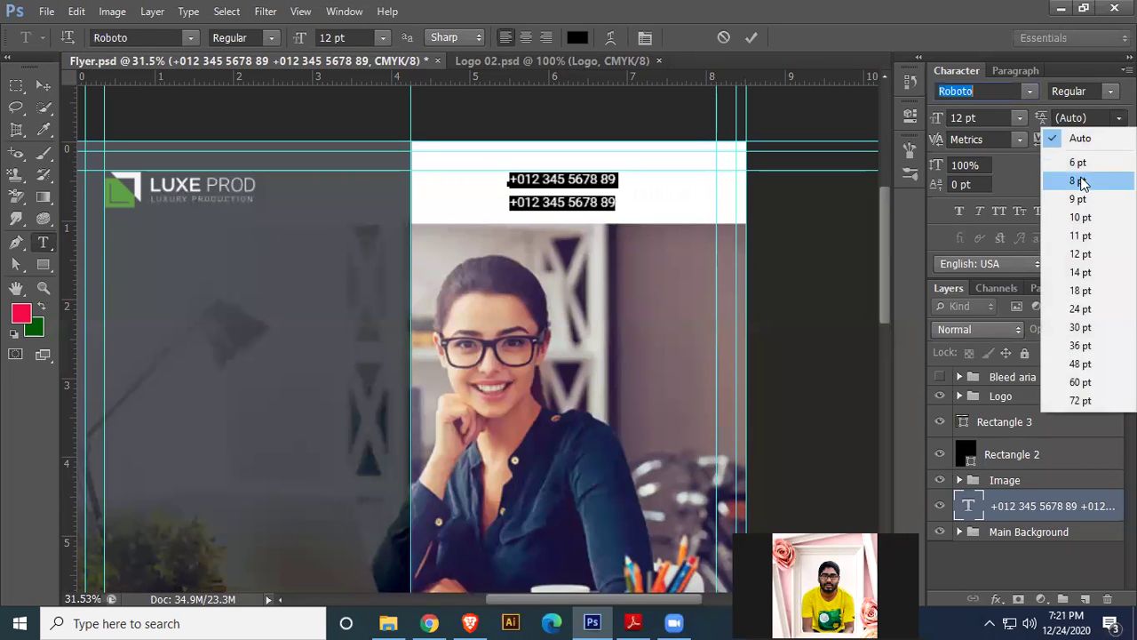
pyautogui.click(1093, 222)
pyautogui.click(1095, 115)
pyautogui.press('Up')
pyautogui.press('Up')
pyautogui.press('Up')
pyautogui.press('Up')
pyautogui.press('Up')
pyautogui.press('Up')
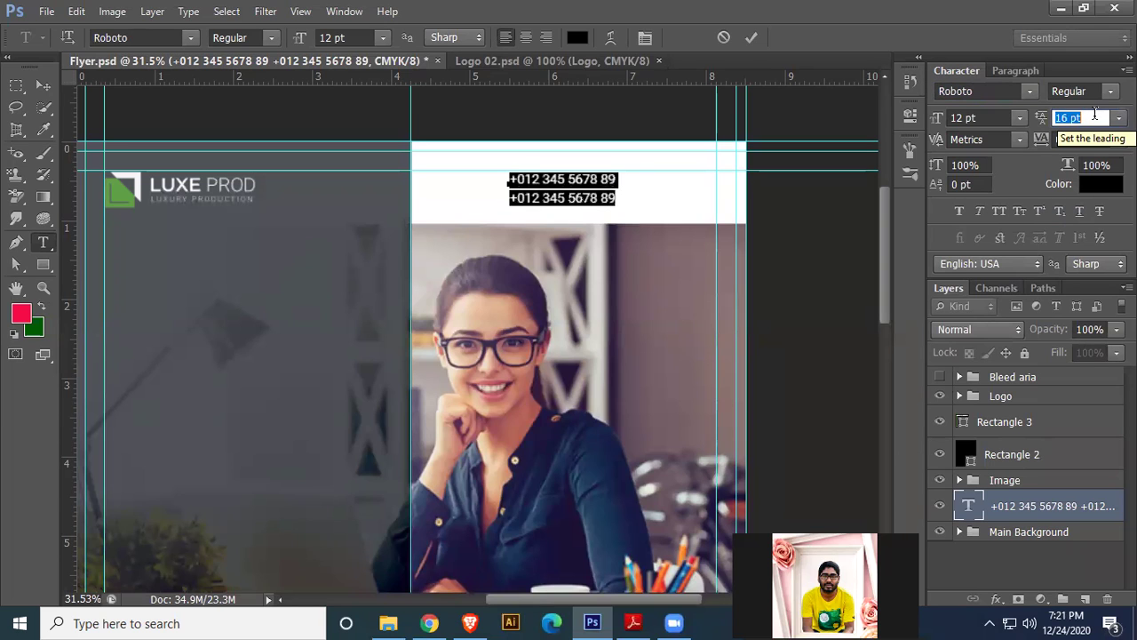
pyautogui.press('Down')
pyautogui.press('Down')
pyautogui.press('Up')
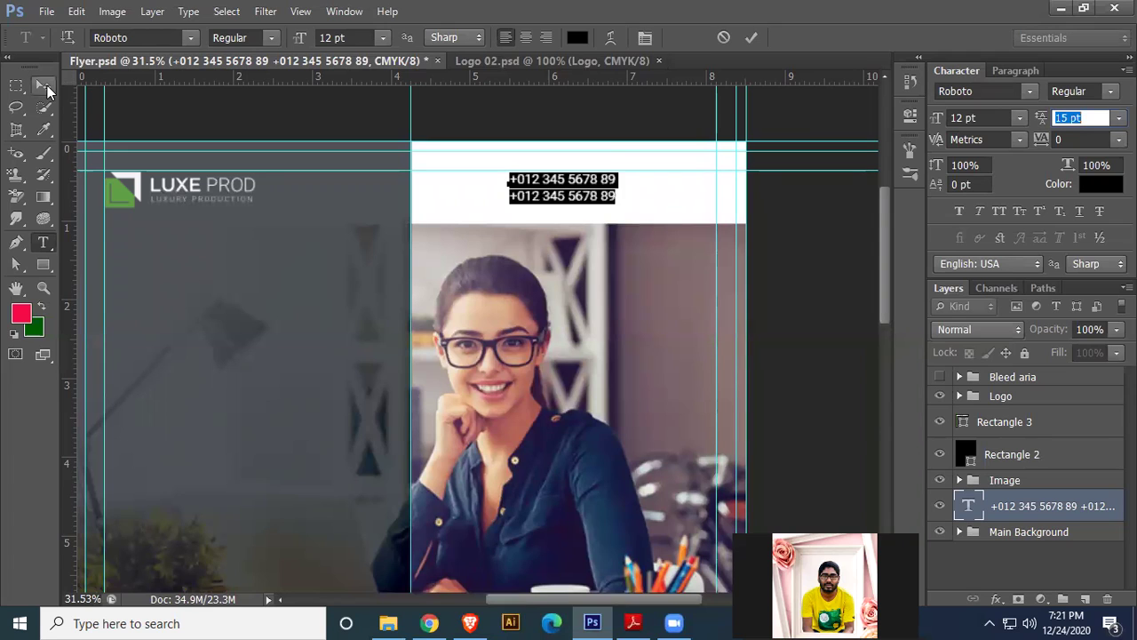
# - Move the phone number block further right in the white area above the photo and nudge it upward
pyautogui.click(48, 88)
pyautogui.moveTo(578, 201); pyautogui.dragTo(672, 214)
pyautogui.press('Up')
pyautogui.press('Up')
pyautogui.press('Up')
pyautogui.press('Up')
pyautogui.press('Up')
pyautogui.press('Up')
pyautogui.press('Up')
pyautogui.press('Up')
pyautogui.press('Up')
pyautogui.press('Up')
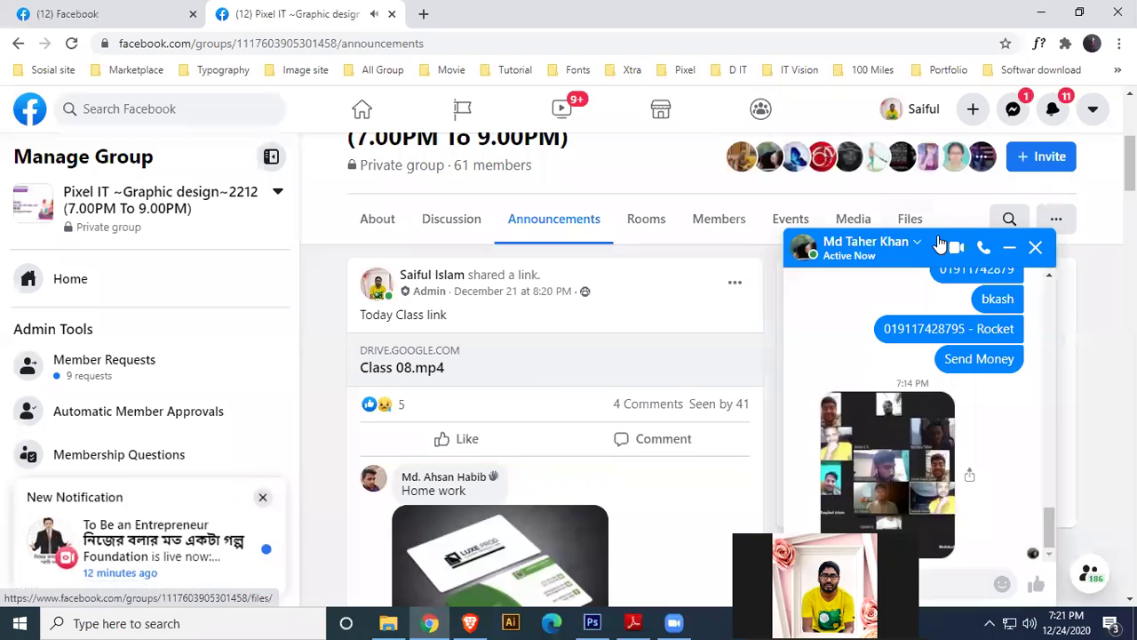
# - Switch to the Facebook group page in the browser and close its open chat window
pyautogui.click(1036, 246)
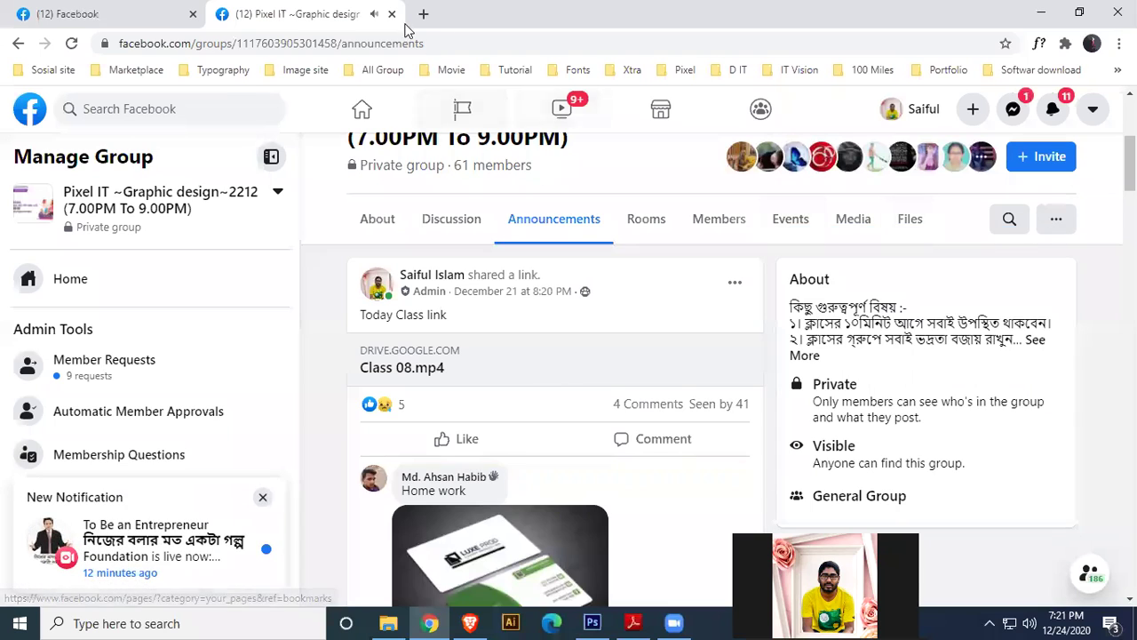
# - Open Google in a new browser tab, search for "flaticon" and open the Flaticon website
pyautogui.click(425, 14)
pyautogui.write('g')
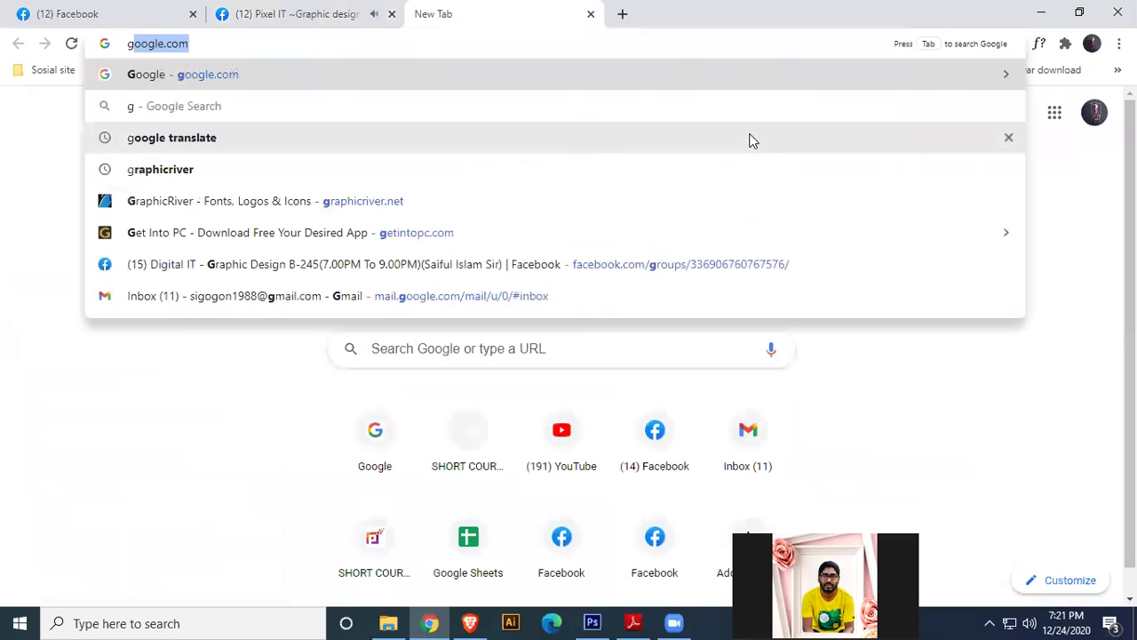
pyautogui.press('Return')
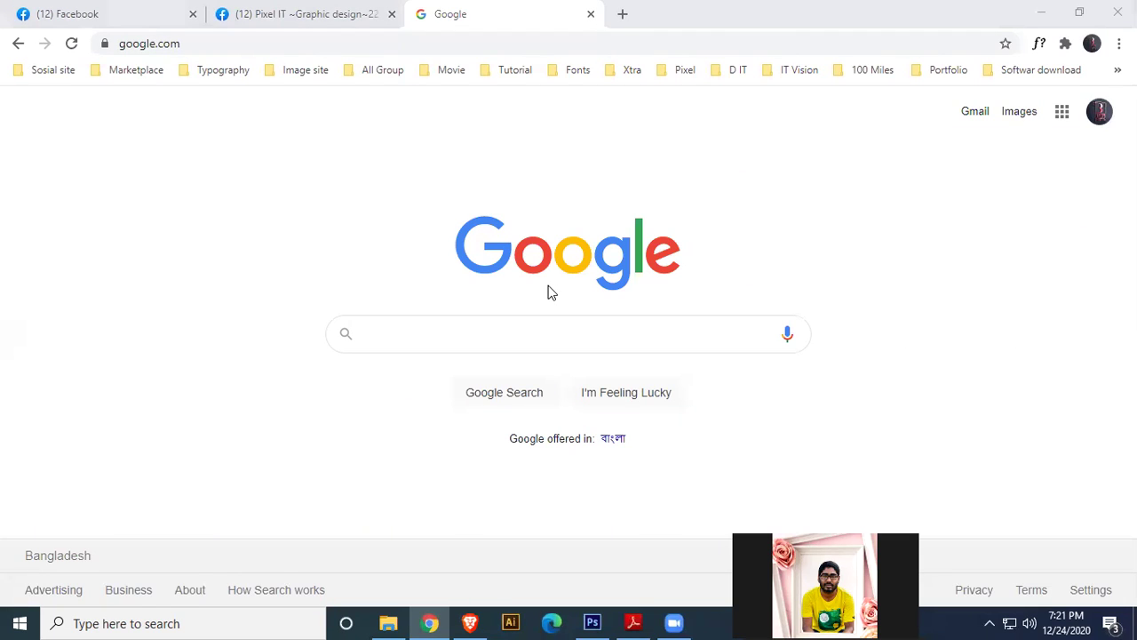
pyautogui.click(548, 330)
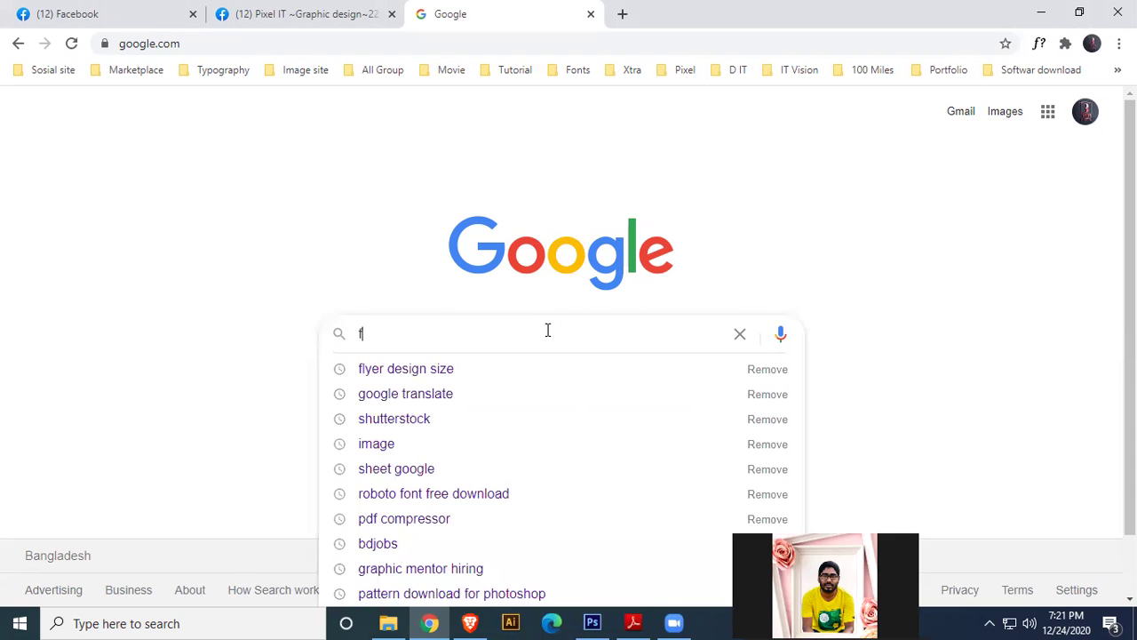
pyautogui.write('fla')
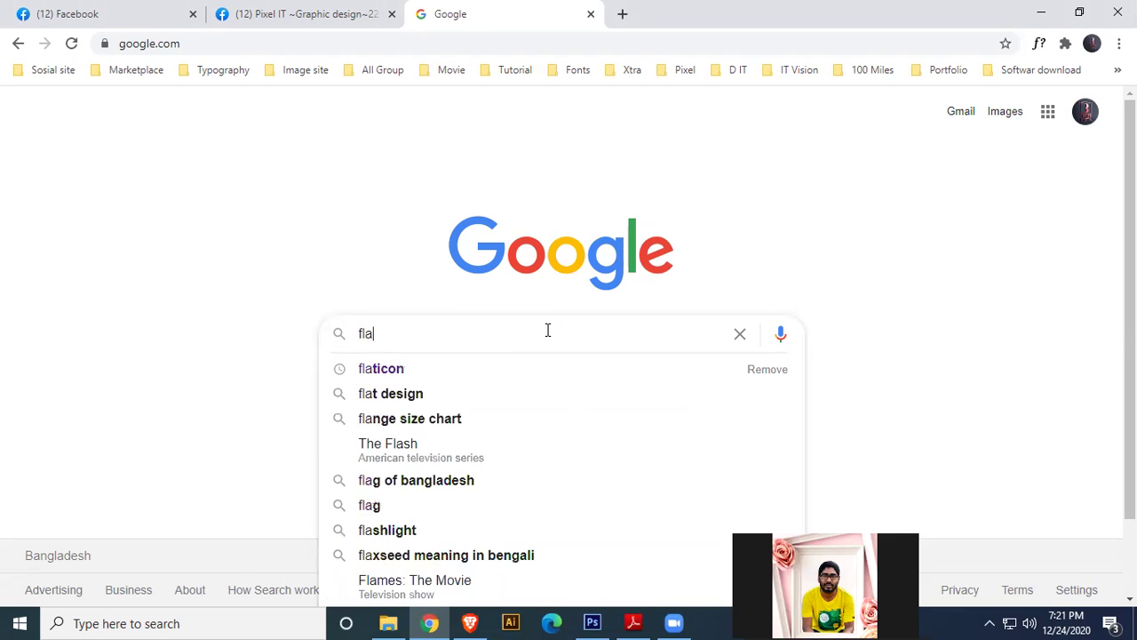
pyautogui.press('Down')
pyautogui.press('Return')
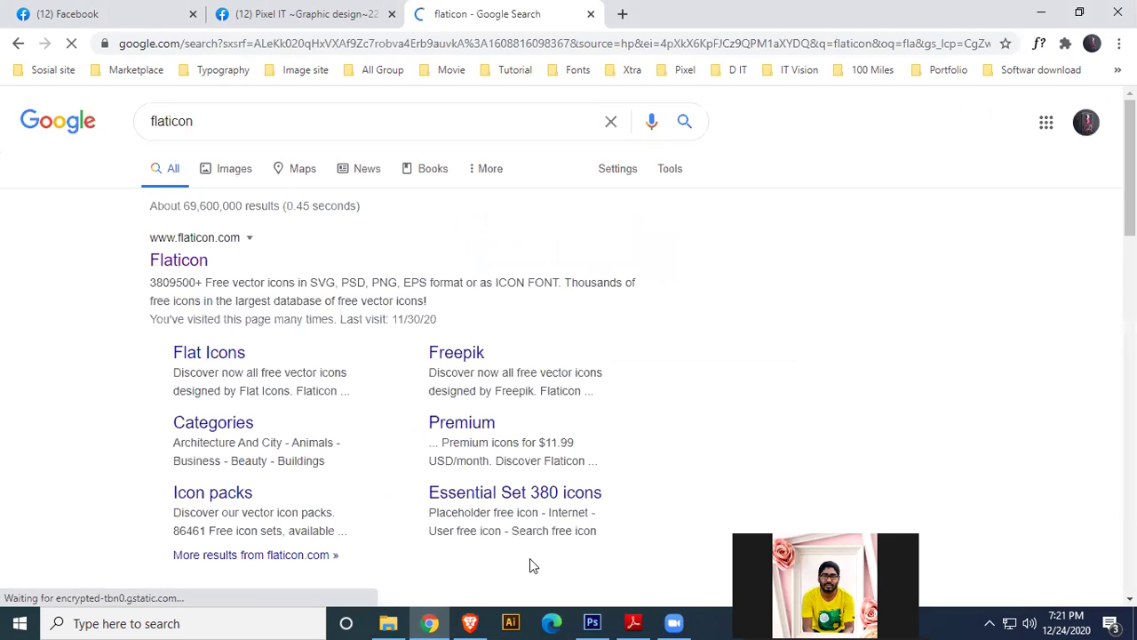
pyautogui.click(190, 263)
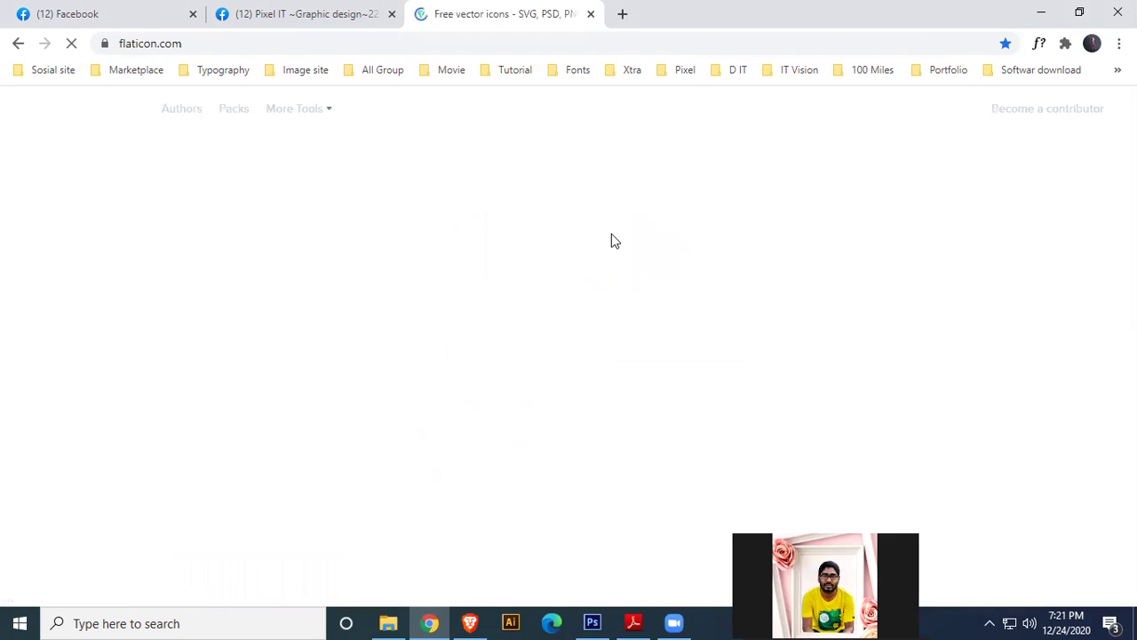
# - Search Flaticon for "phone" icons and look through the results for a classic desk telephone
pyautogui.click(481, 342)
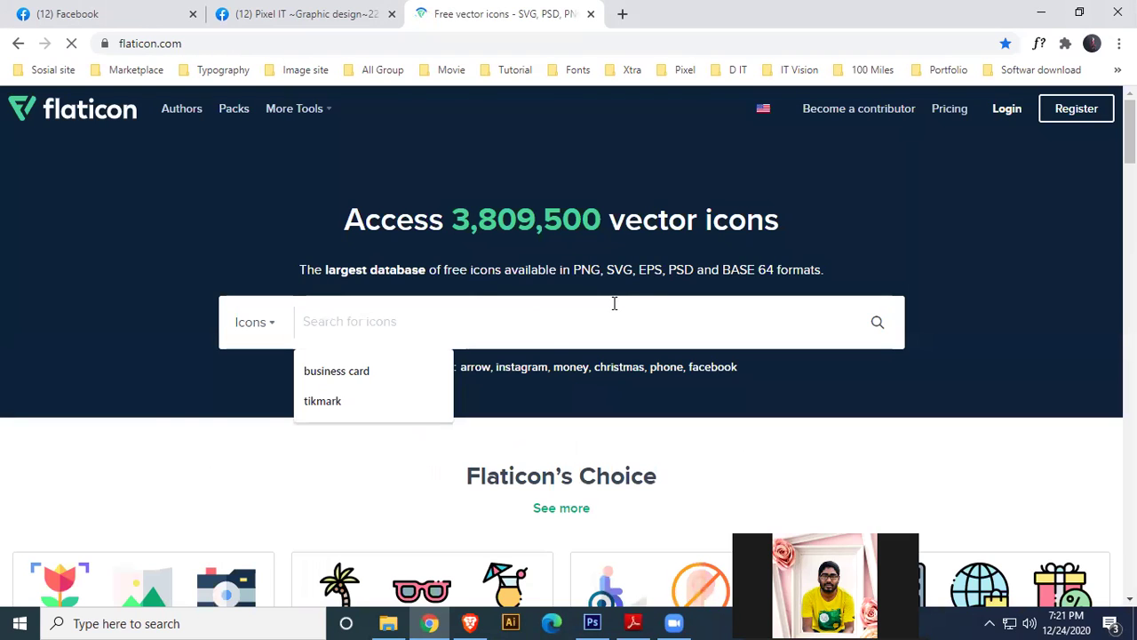
pyautogui.write('phone')
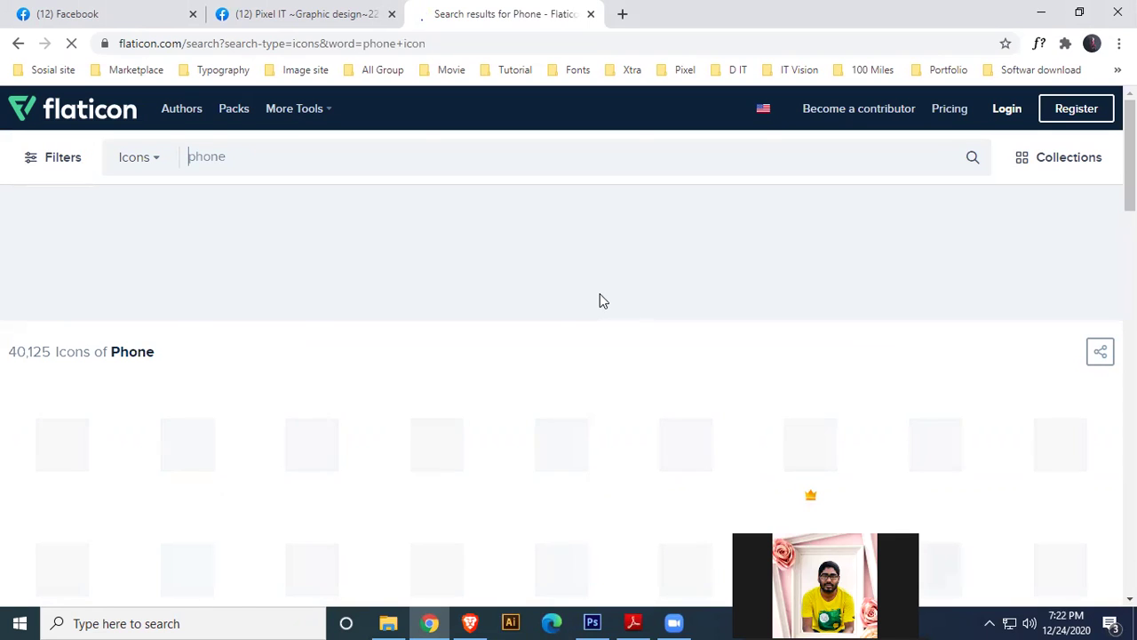
pyautogui.scroll(-1, 600, 414)
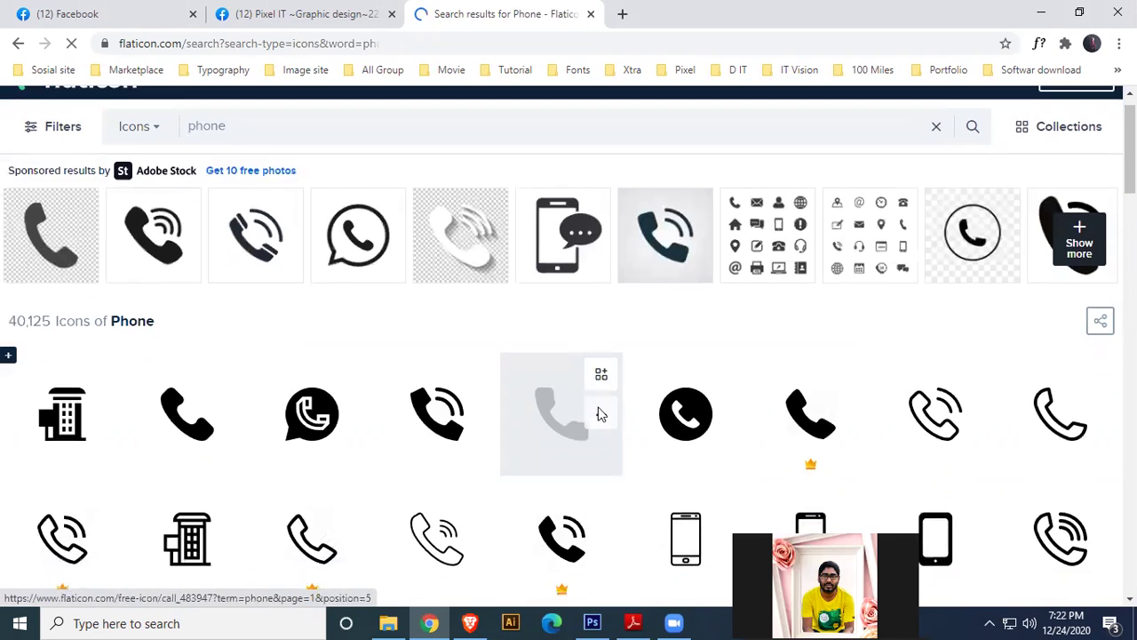
pyautogui.scroll(-3, 600, 414)
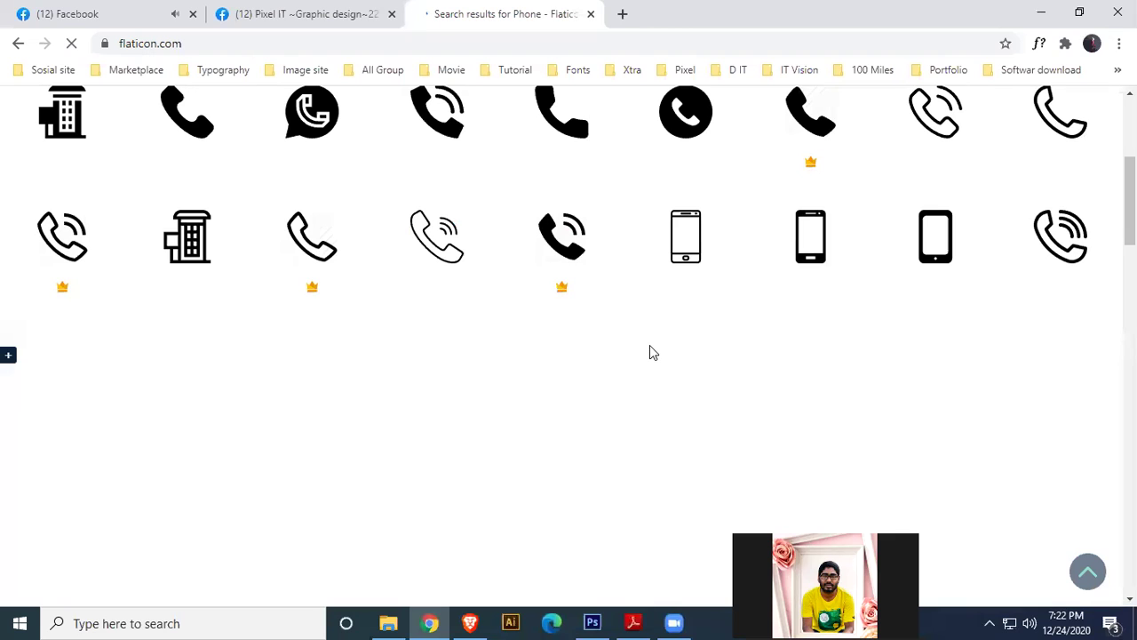
pyautogui.scroll(4, 650, 353)
pyautogui.scroll(-3, 662, 348)
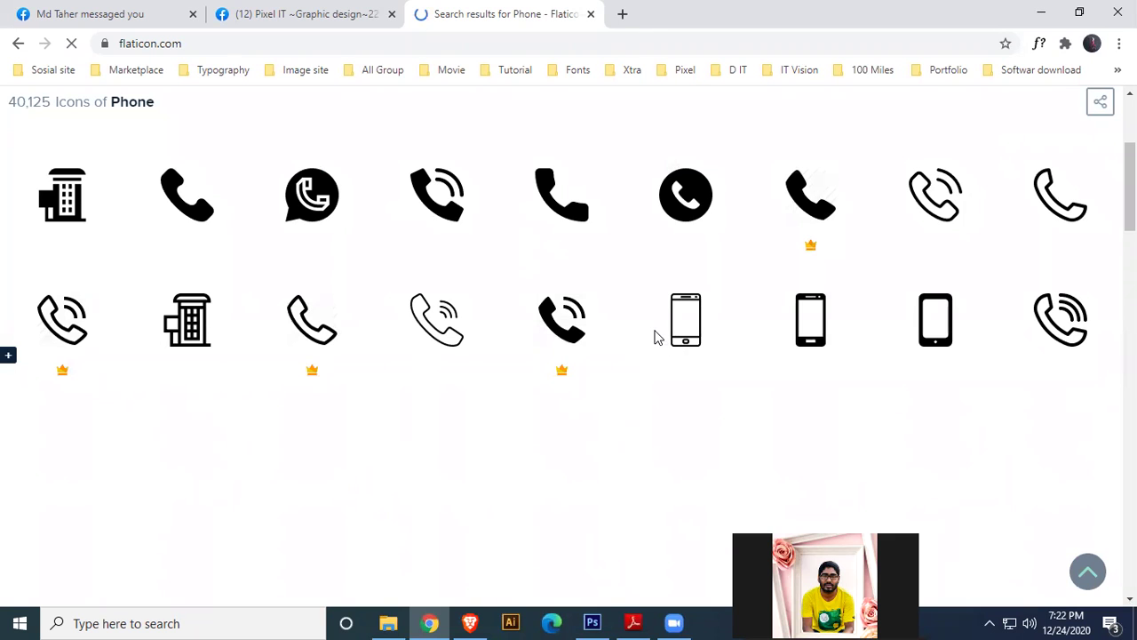
pyautogui.scroll(3, 658, 342)
pyautogui.scroll(-5, 658, 356)
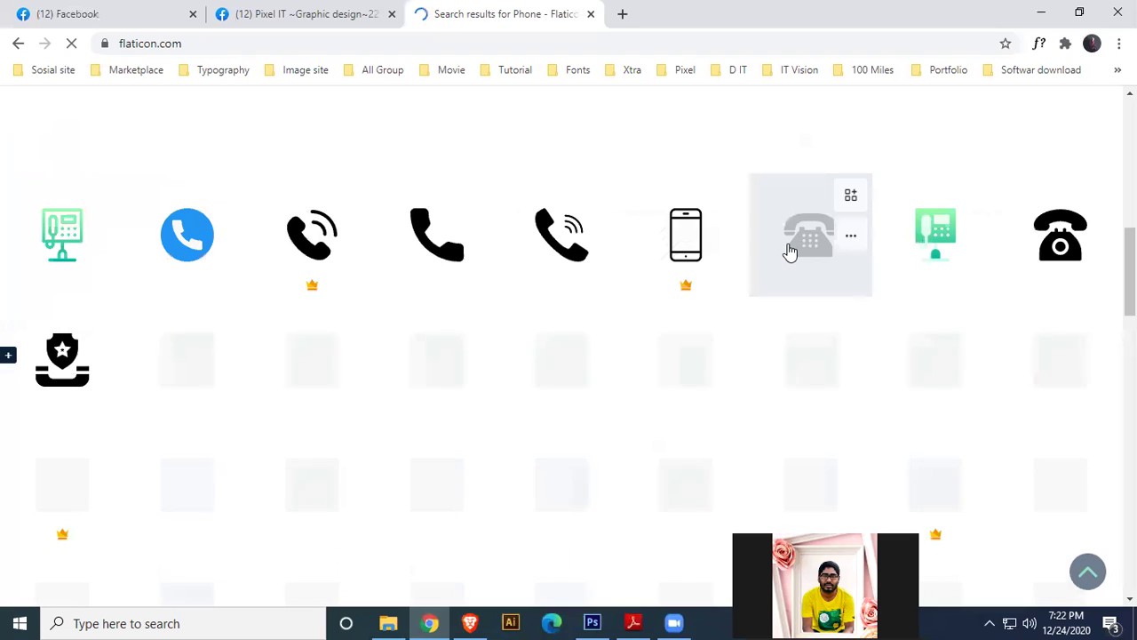
# - Open the black Old Typical Phone icon and download it for free in PSD format
pyautogui.click(791, 253)
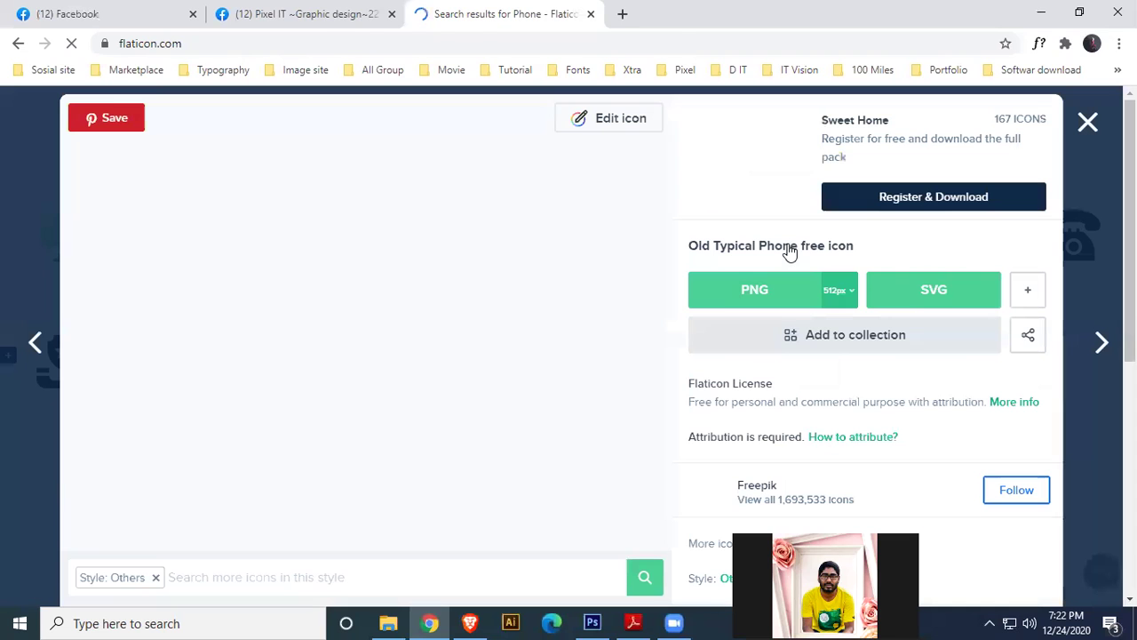
pyautogui.click(1029, 295)
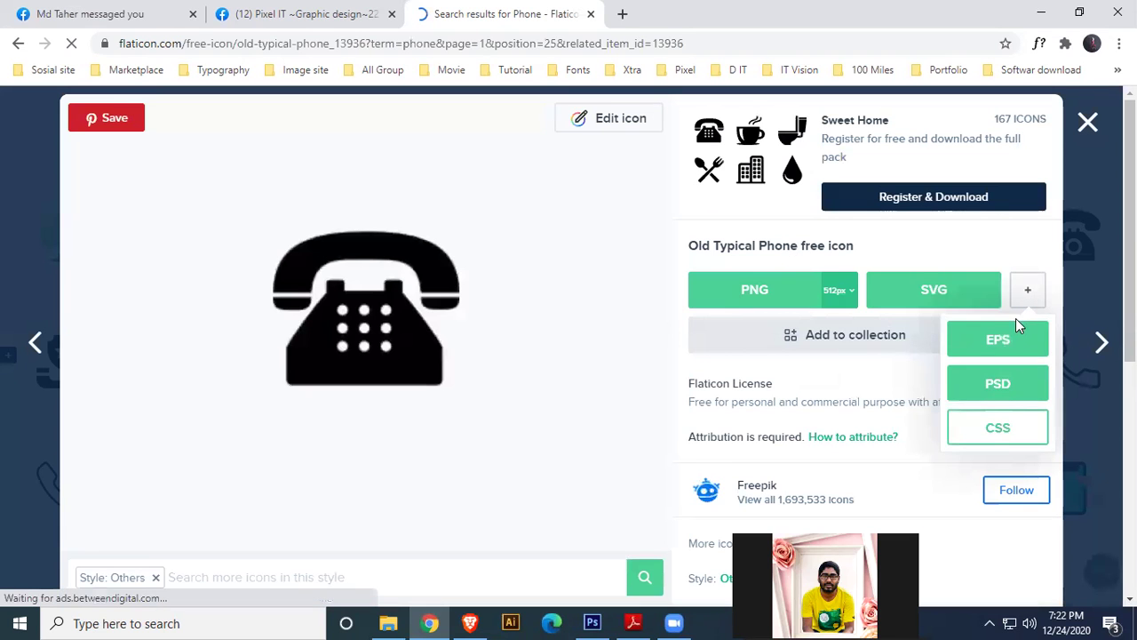
pyautogui.click(1002, 381)
pyautogui.click(787, 308)
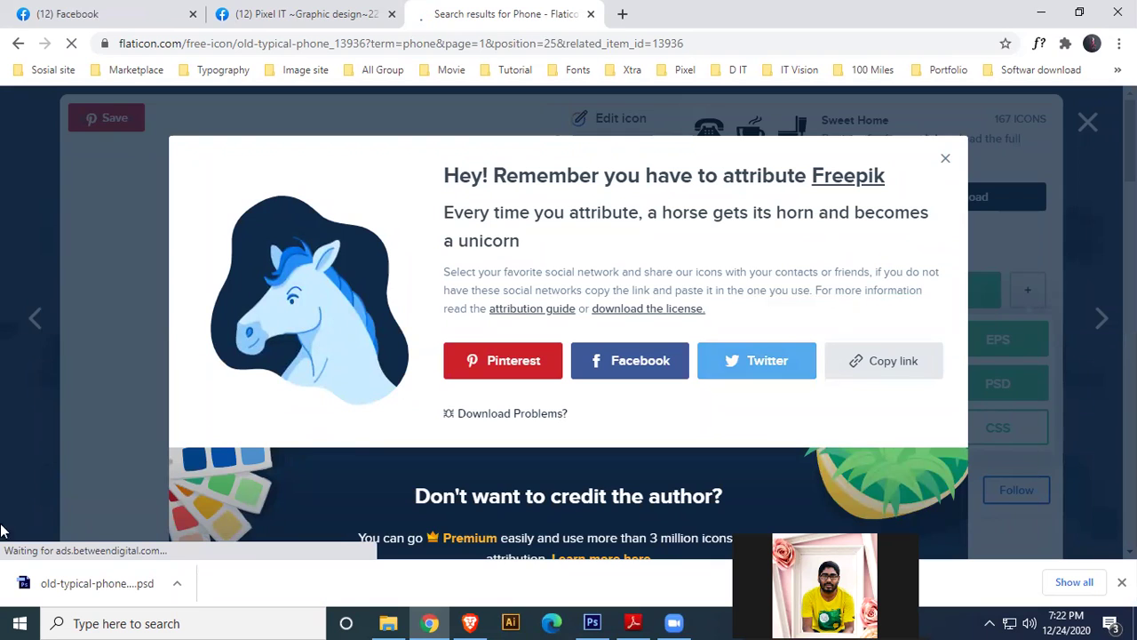
# - Place the downloaded old-typical-phone PSD in the flyer, its layer directly below the Logo group, and move the icon beside the phone numbers
pyautogui.moveTo(12, 597); pyautogui.dragTo(635, 313)
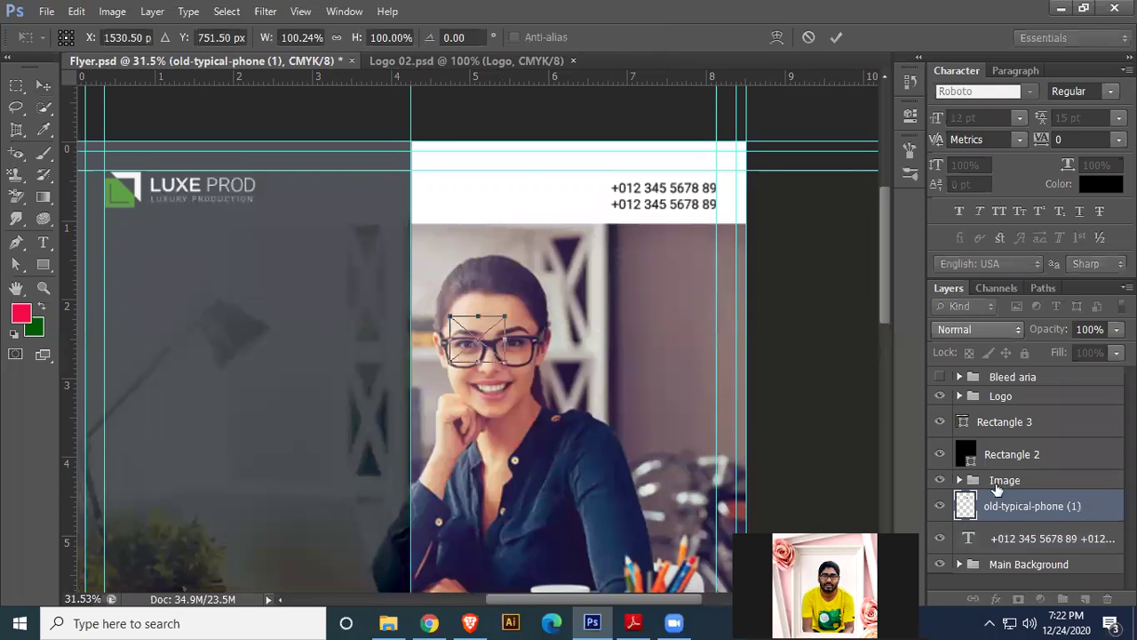
pyautogui.press('Return')
pyautogui.moveTo(1037, 443); pyautogui.dragTo(1019, 402)
pyautogui.moveTo(491, 357); pyautogui.dragTo(574, 214)
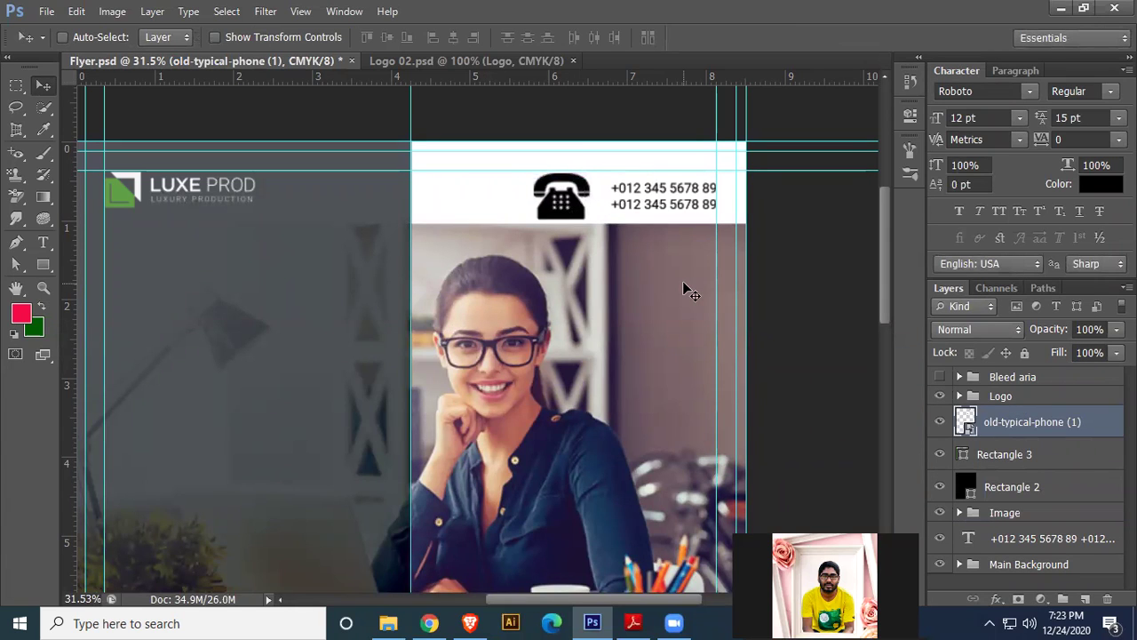
# - Add two horizontal guides, one along the top of the first phone number and one along the bottom of the second
pyautogui.scroll(1, 657, 329)
pyautogui.scroll(1, 655, 289)
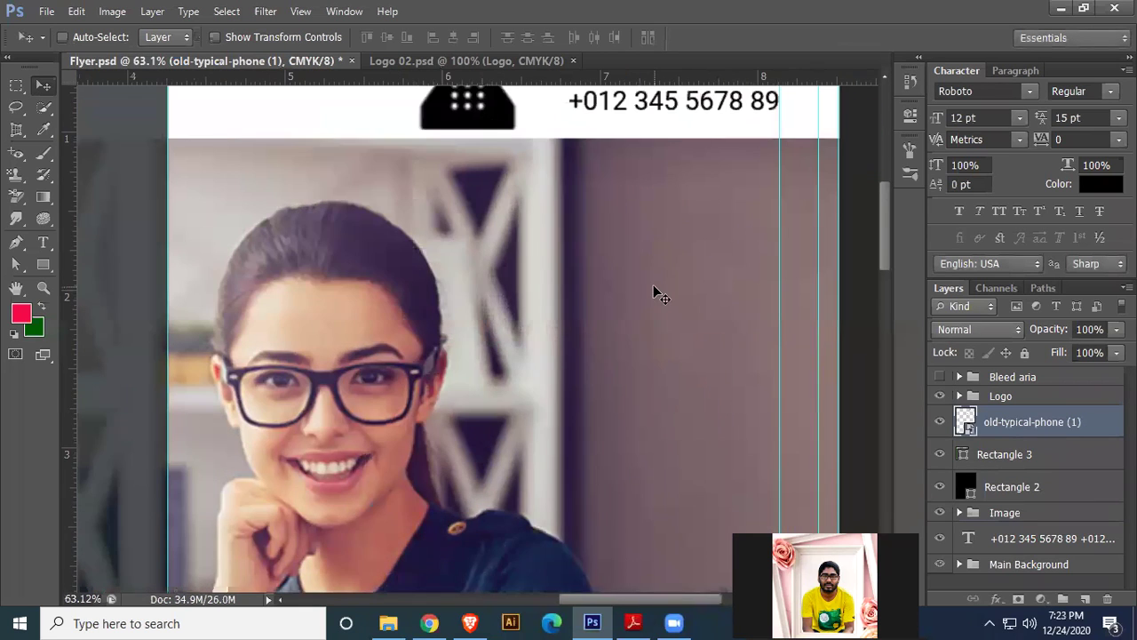
pyautogui.moveTo(668, 192); pyautogui.dragTo(521, 412)
pyautogui.moveTo(493, 79); pyautogui.dragTo(521, 277)
pyautogui.moveTo(539, 79); pyautogui.dragTo(573, 328)
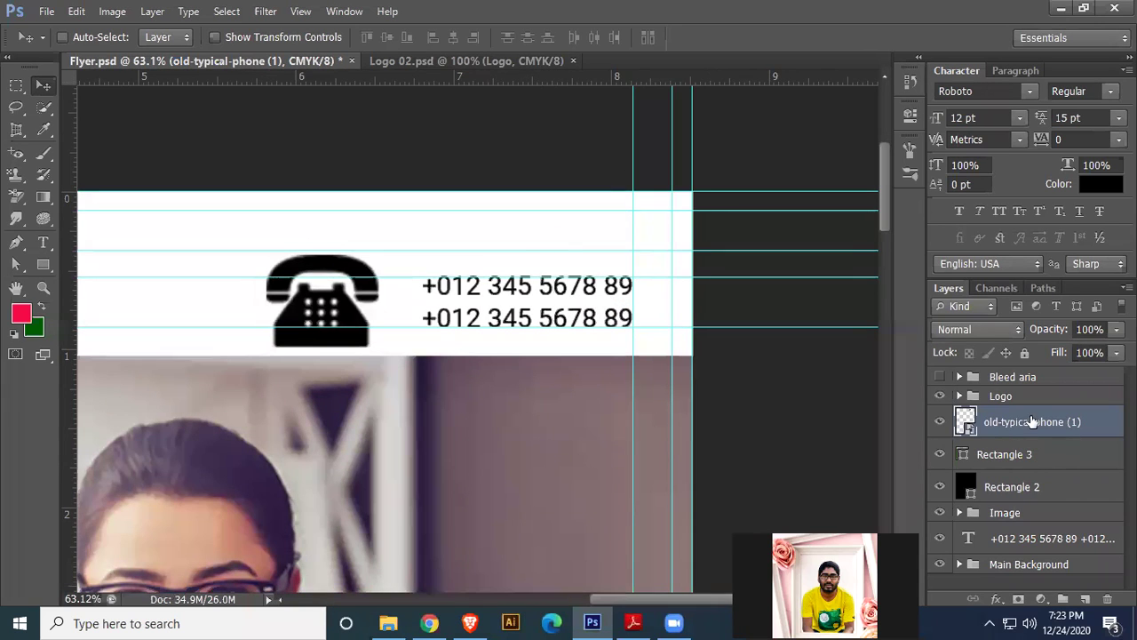
# - Align the telephone icon with the upper guide and scale it to about 55% so it fits between the two guides
pyautogui.hotkey('ctrl', 't')
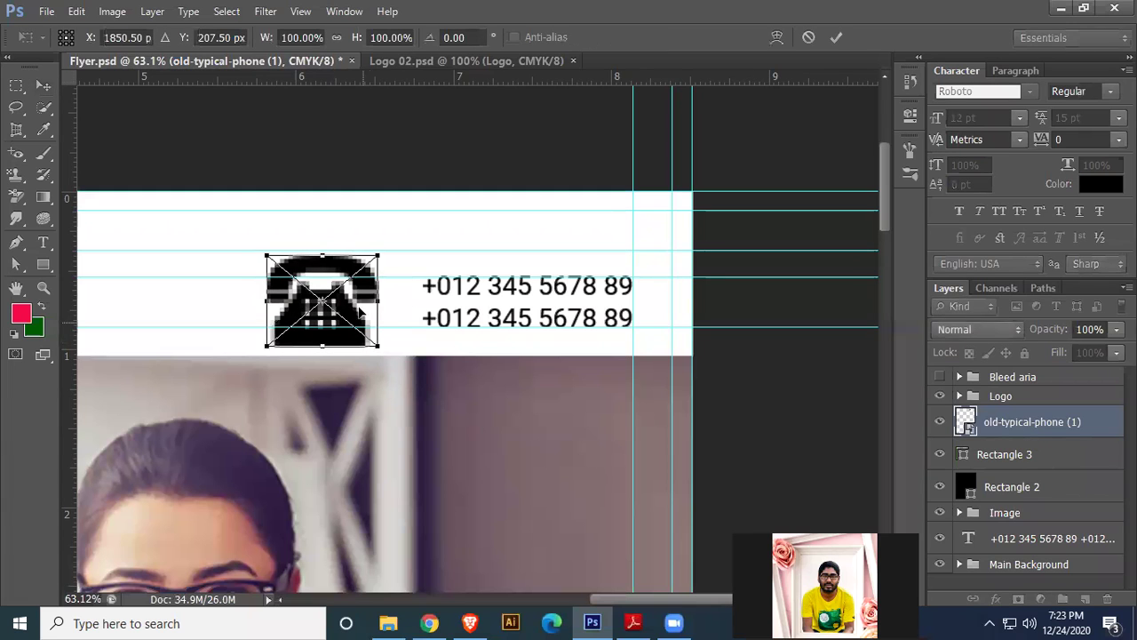
pyautogui.moveTo(360, 305); pyautogui.dragTo(380, 326)
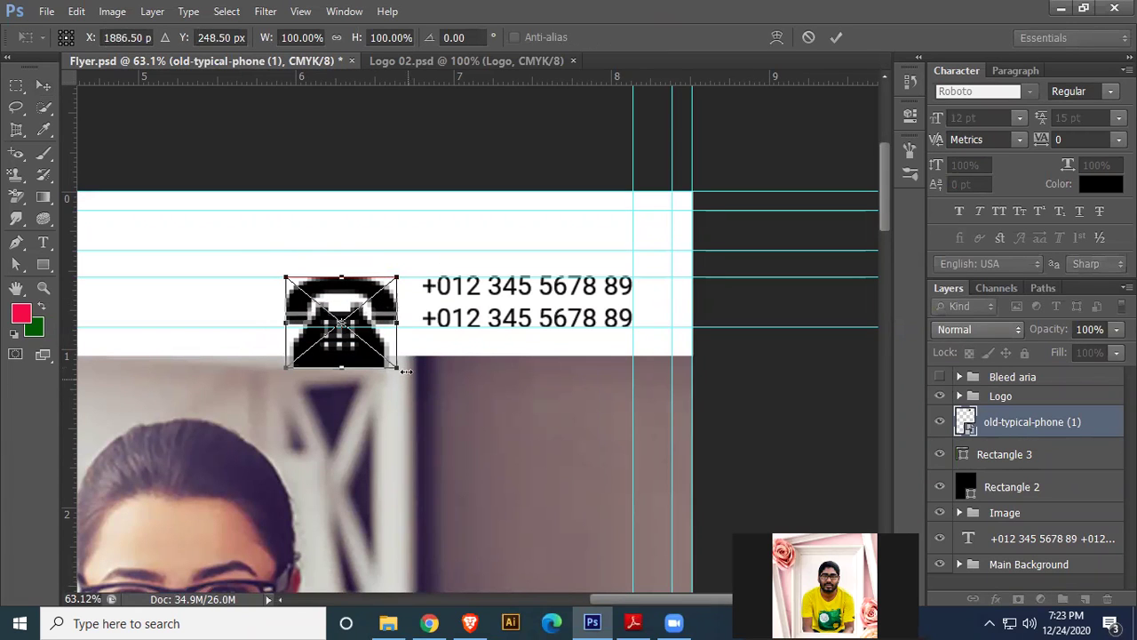
pyautogui.moveTo(403, 372); pyautogui.dragTo(343, 332)
pyautogui.press('Return')
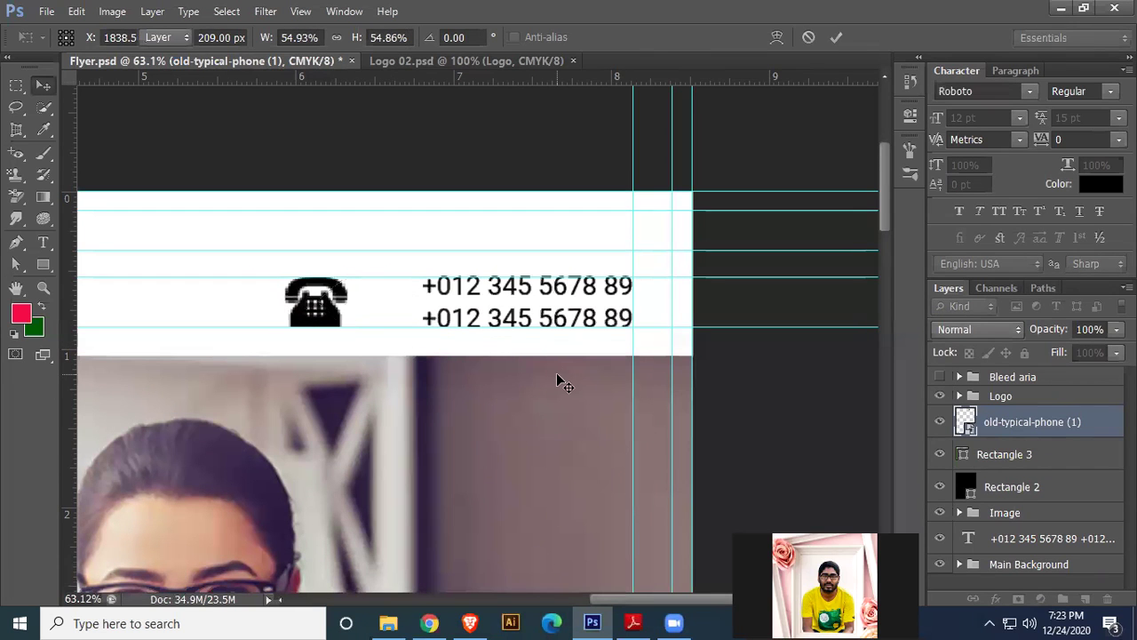
# - Nudge the telephone icon right in large increments until it sits close beside the phone numbers
pyautogui.hotkey('shift', 'Right')
pyautogui.hotkey('shift', 'Right')
pyautogui.hotkey('shift', 'Right')
pyautogui.hotkey('shift', 'Right')
pyautogui.hotkey('shift', 'Right')
pyautogui.hotkey('shift', 'Right')
pyautogui.hotkey('shift', 'Right')
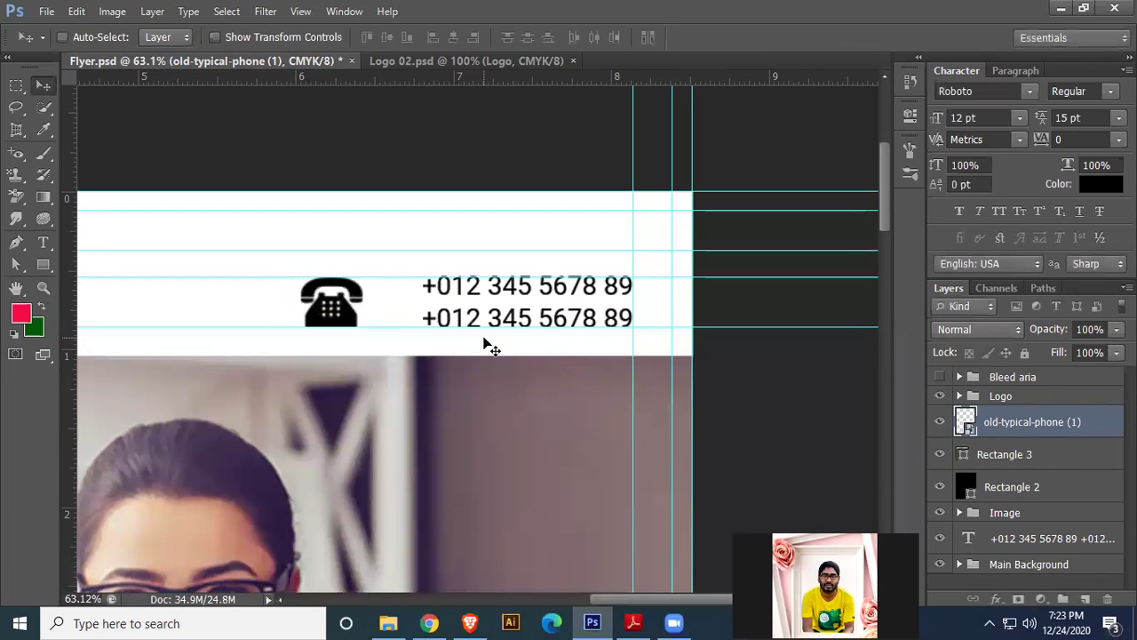
pyautogui.hotkey('shift', 'Right')
pyautogui.hotkey('shift', 'Right')
pyautogui.hotkey('shift', 'Right')
pyautogui.hotkey('shift', 'Right')
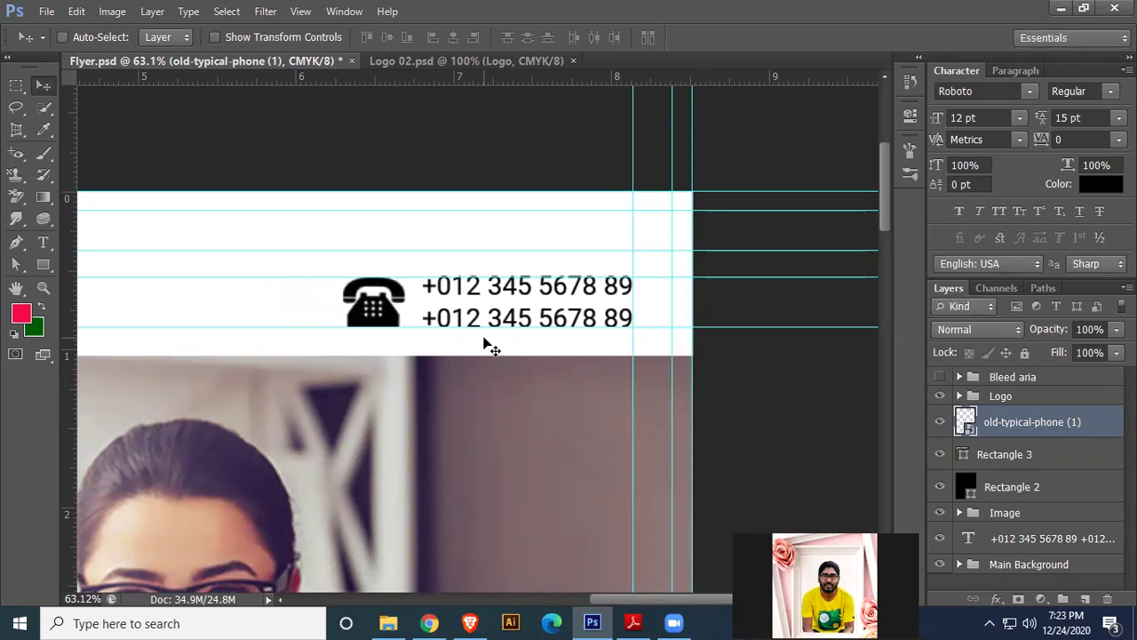
# - Remove the two horizontal guides that mark the top and bottom of the phone number lines
pyautogui.hotkey('ctrl', '0')
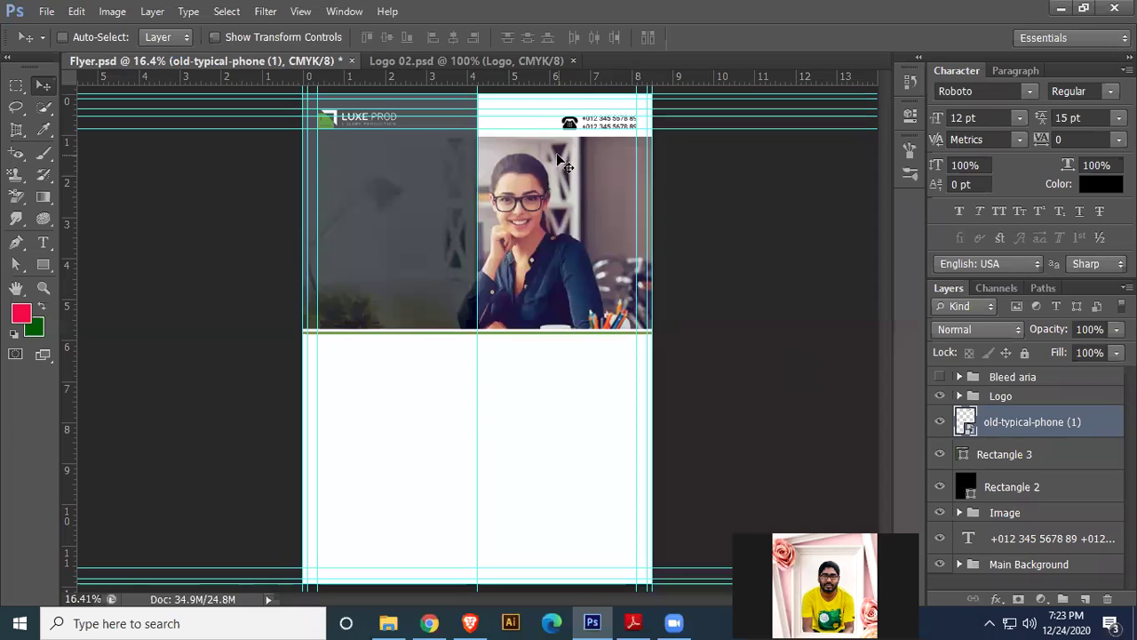
pyautogui.moveTo(539, 128); pyautogui.dragTo(538, 59)
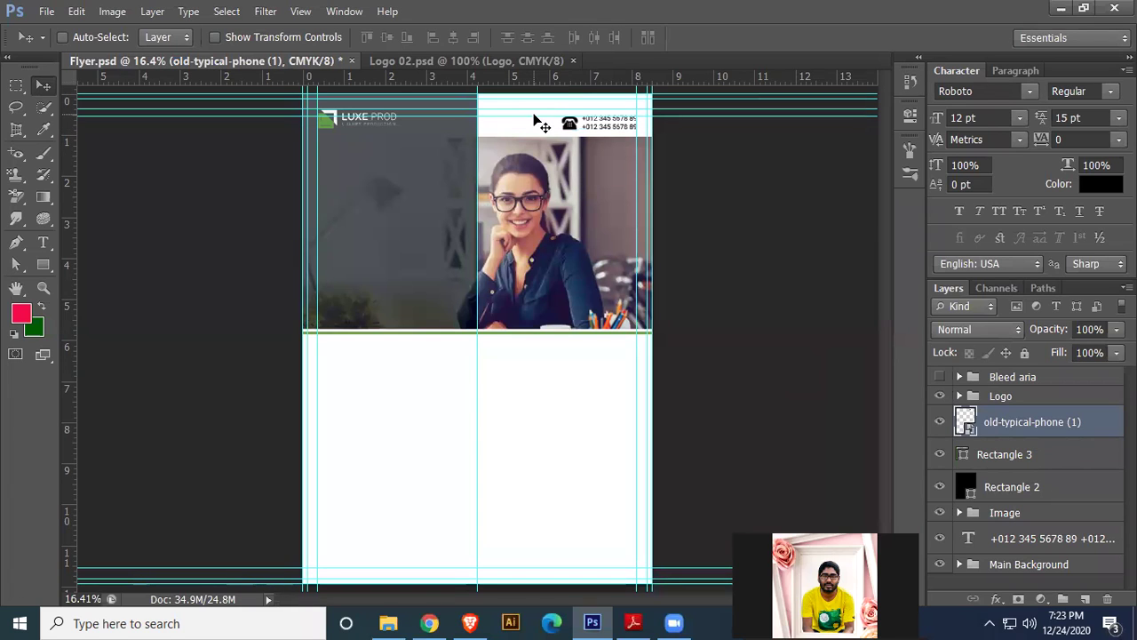
pyautogui.moveTo(533, 115); pyautogui.dragTo(520, 58)
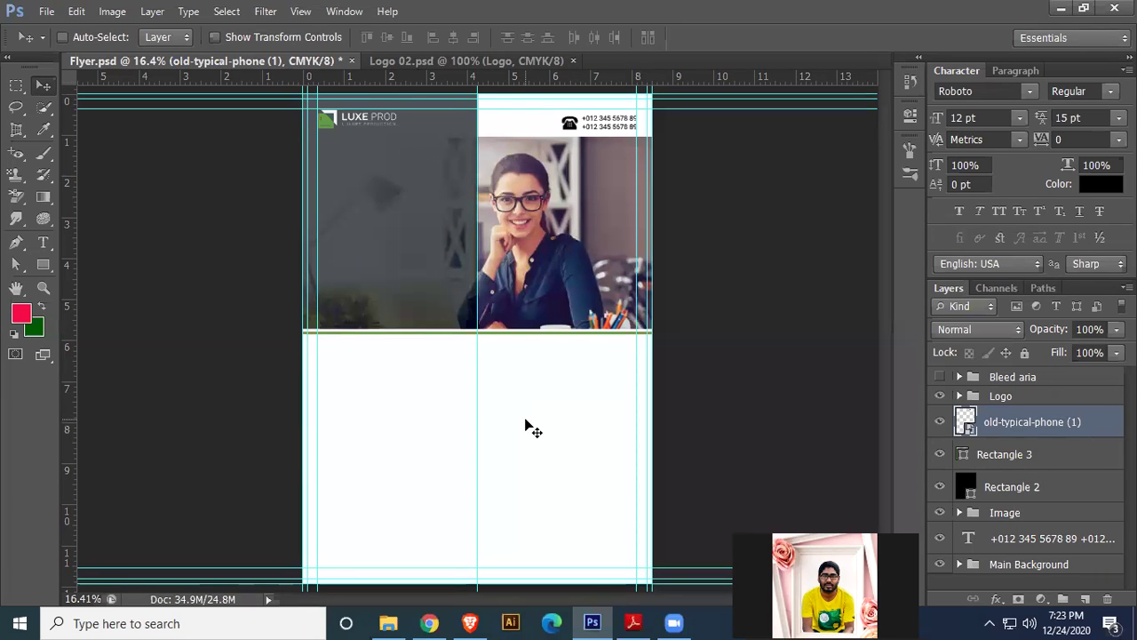
# - Put the telephone icon layer in a new group named Icon and collapse the group
pyautogui.keyDown('alt'); pyautogui.scroll(4, 525, 418); pyautogui.keyUp('alt')
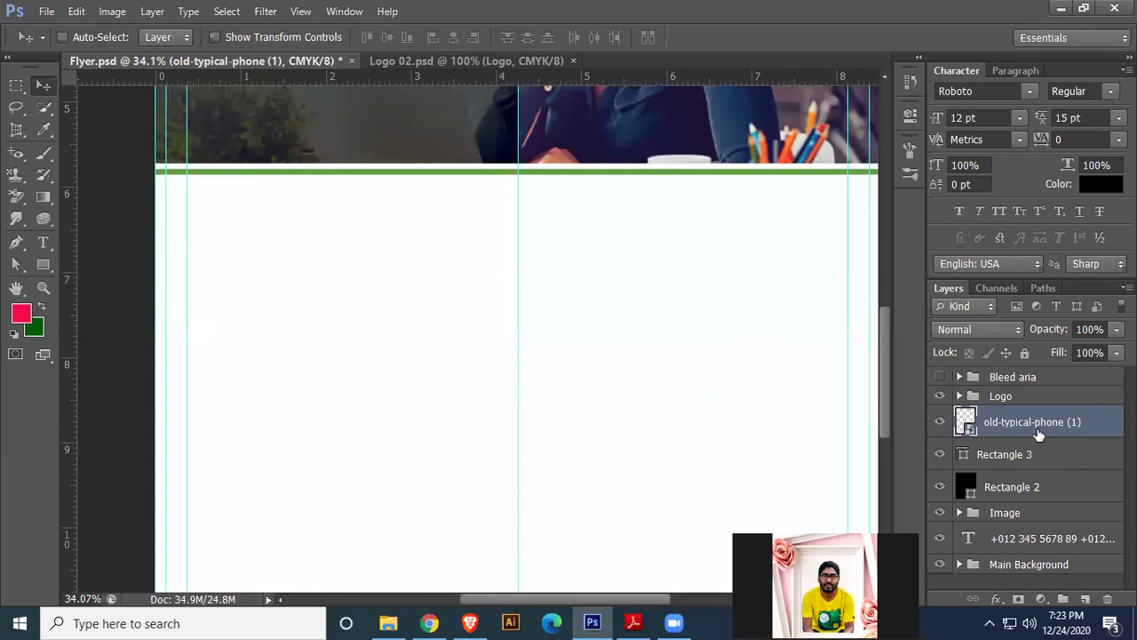
pyautogui.hotkey('ctrl', 'g')
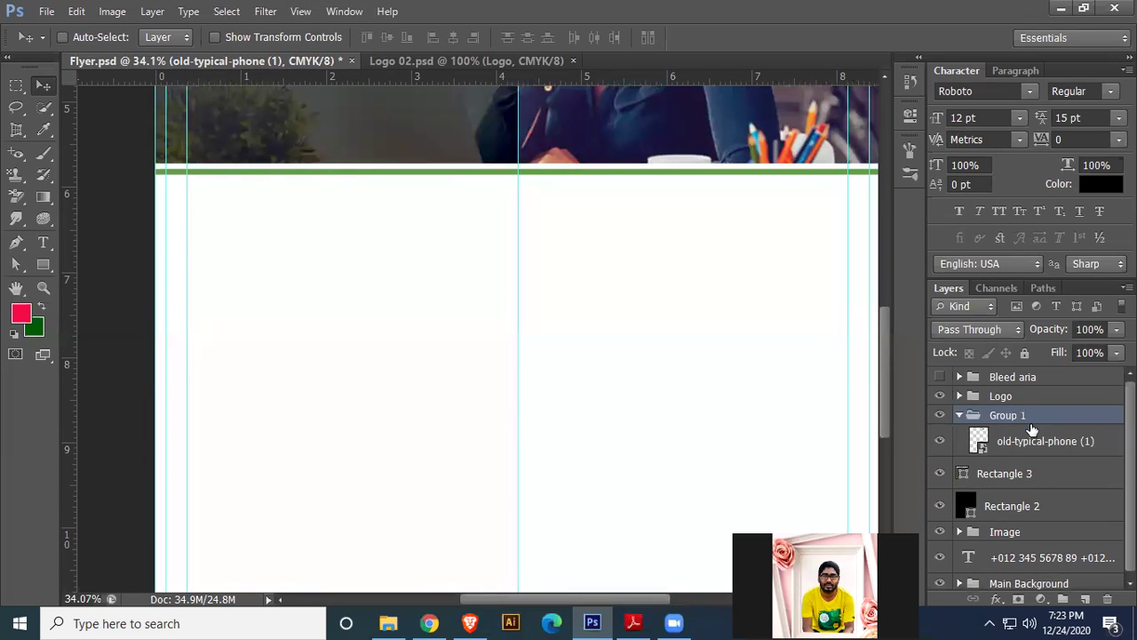
pyautogui.doubleClick(1006, 415)
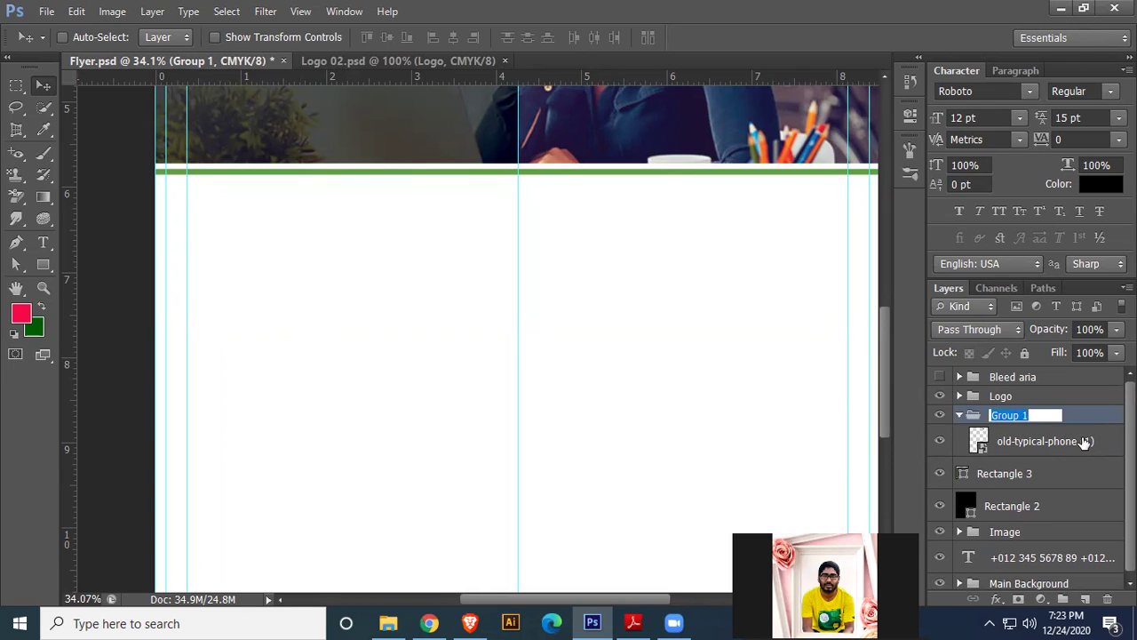
pyautogui.press('BackSpace')
pyautogui.write('Icon')
pyautogui.press('Return')
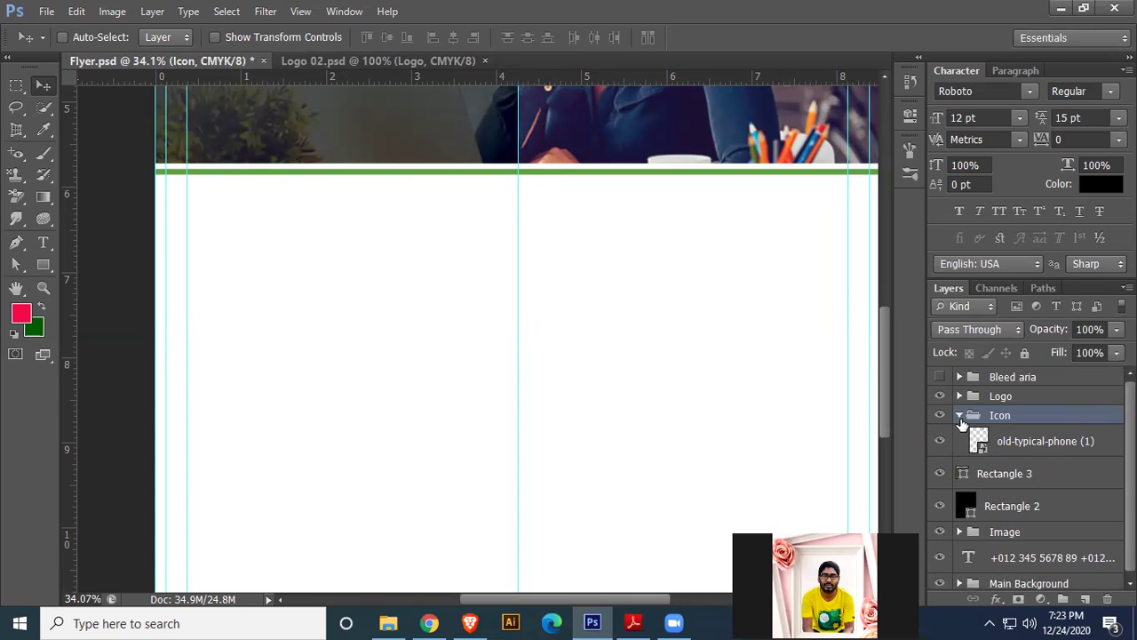
pyautogui.click(960, 416)
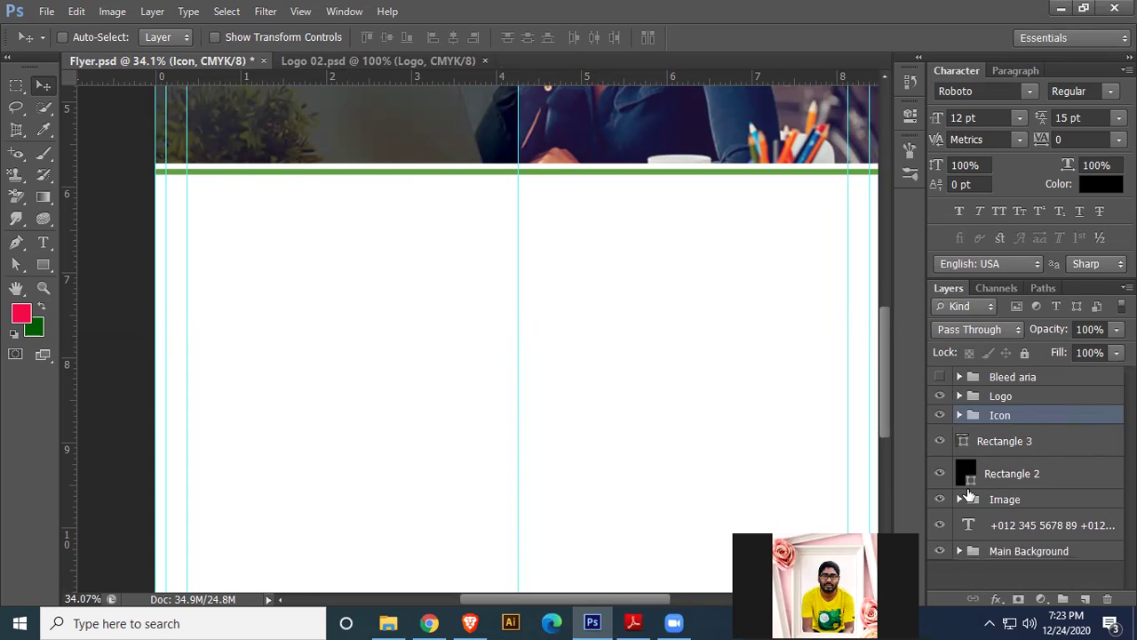
# - Group the Icon group with the phone number text layer and name the new group Top info
pyautogui.keyDown('ctrl'); pyautogui.click(1033, 526); pyautogui.keyUp('ctrl')
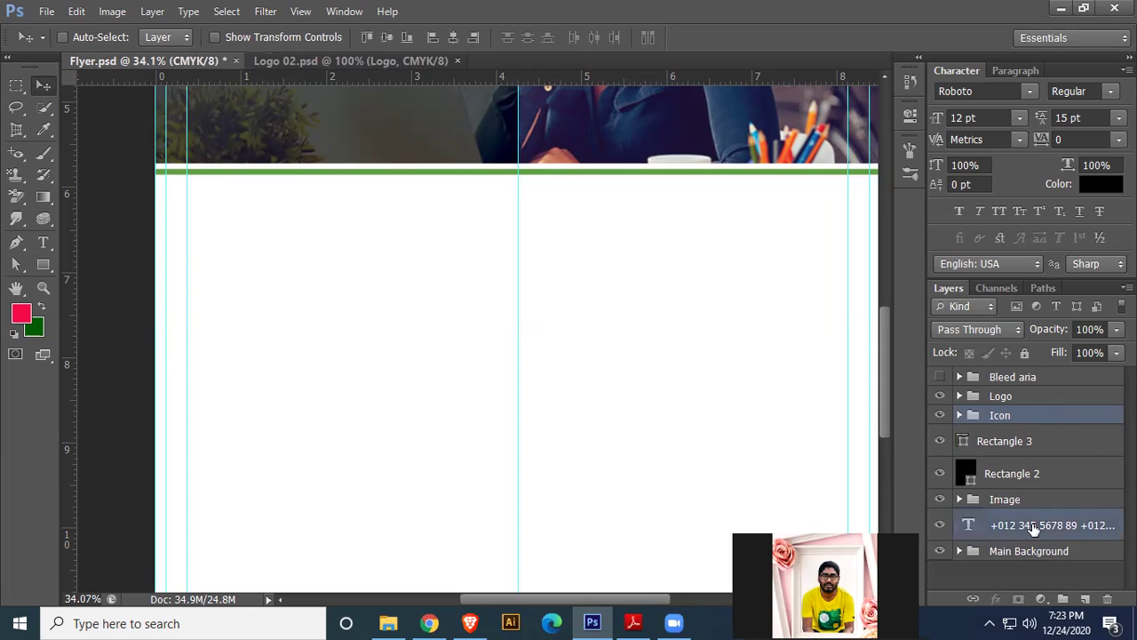
pyautogui.hotkey('ctrl', 'g')
pyautogui.doubleClick(1010, 415)
pyautogui.write('Top Info')
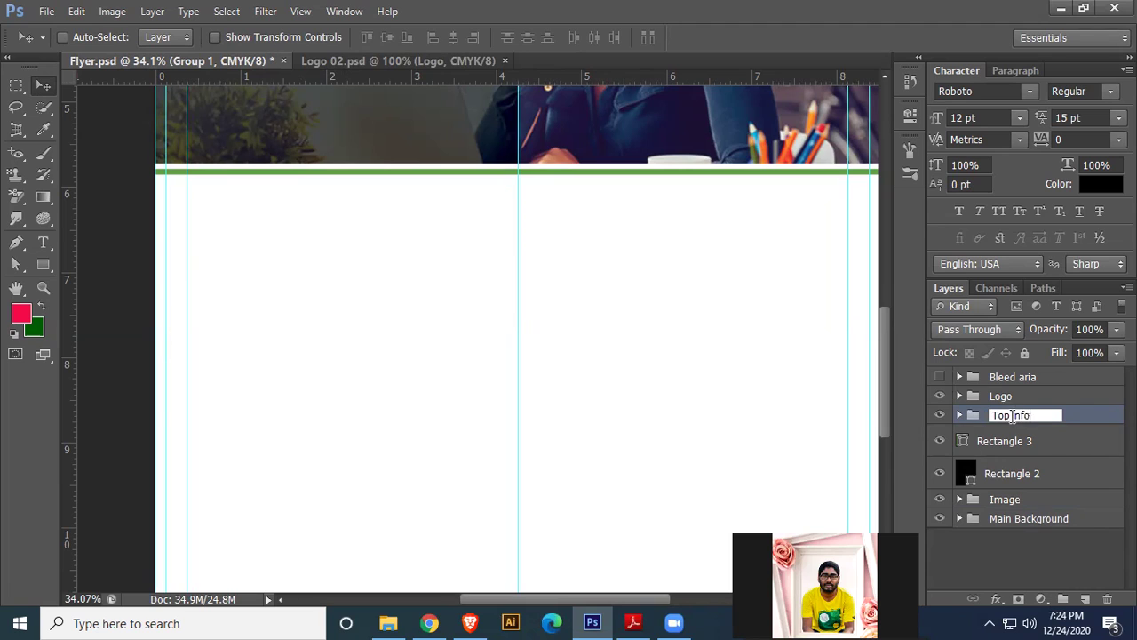
pyautogui.press('Return')
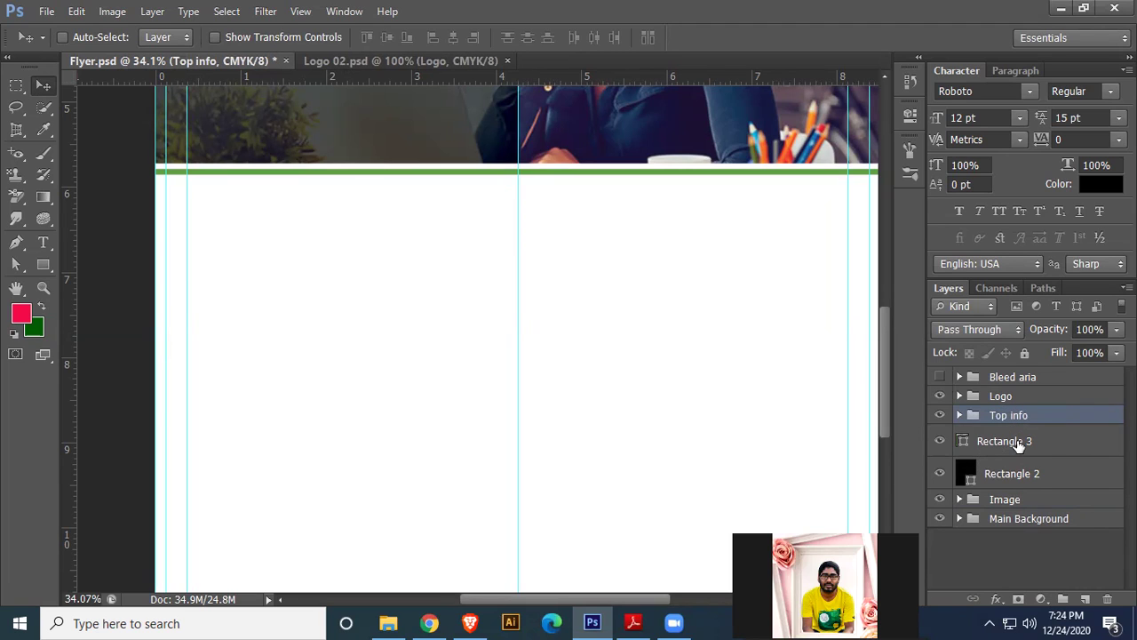
# - Select the Image group, then copy the lines "we are best / providing solution / take for your business" from Text.txt in the Element folder
pyautogui.click(1017, 502)
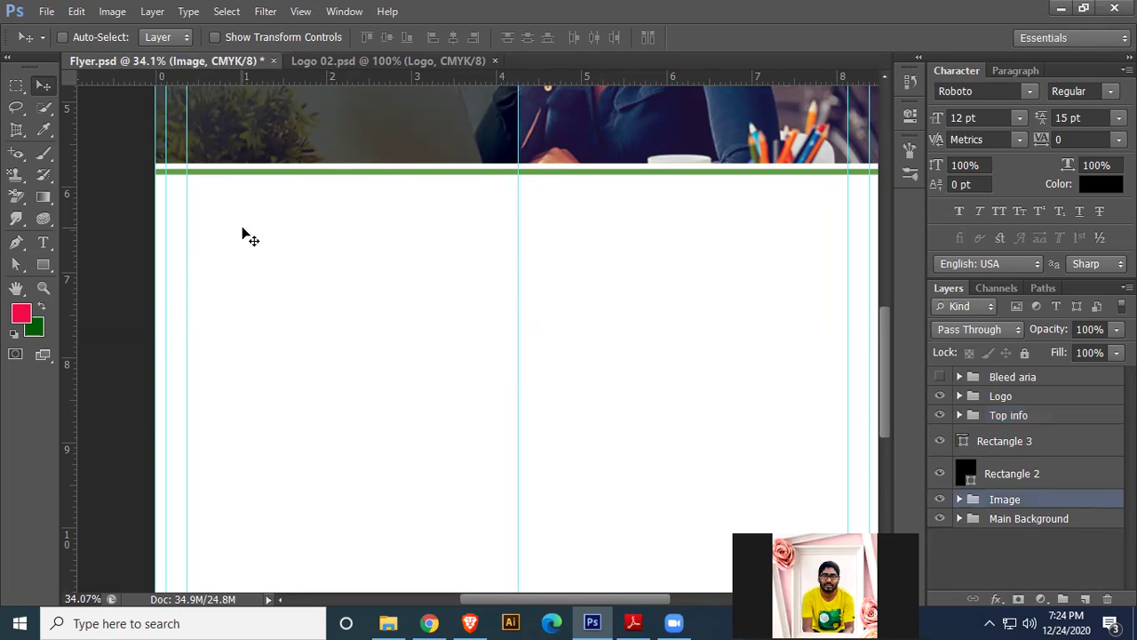
pyautogui.click(389, 623)
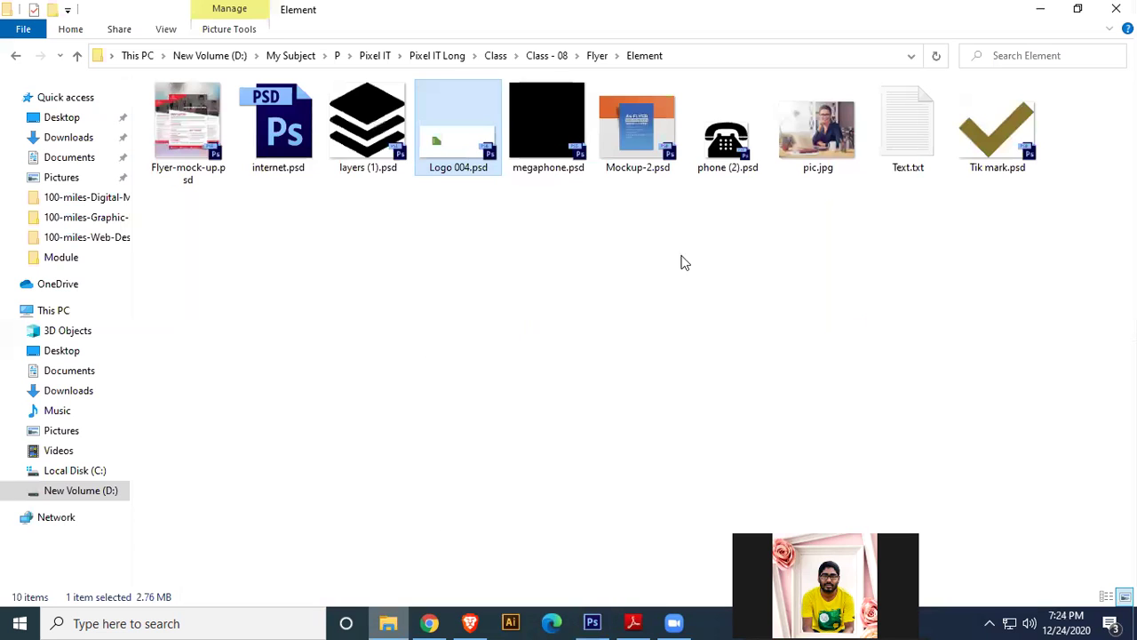
pyautogui.doubleClick(915, 165)
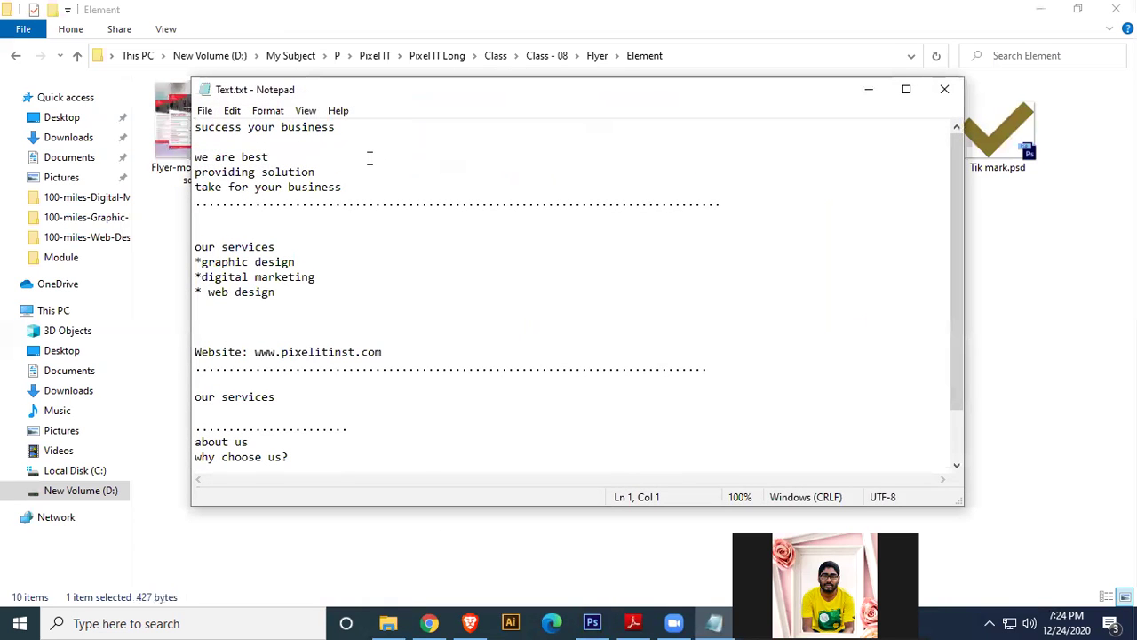
pyautogui.moveTo(356, 186); pyautogui.dragTo(191, 156)
pyautogui.hotkey('ctrl', 'c')
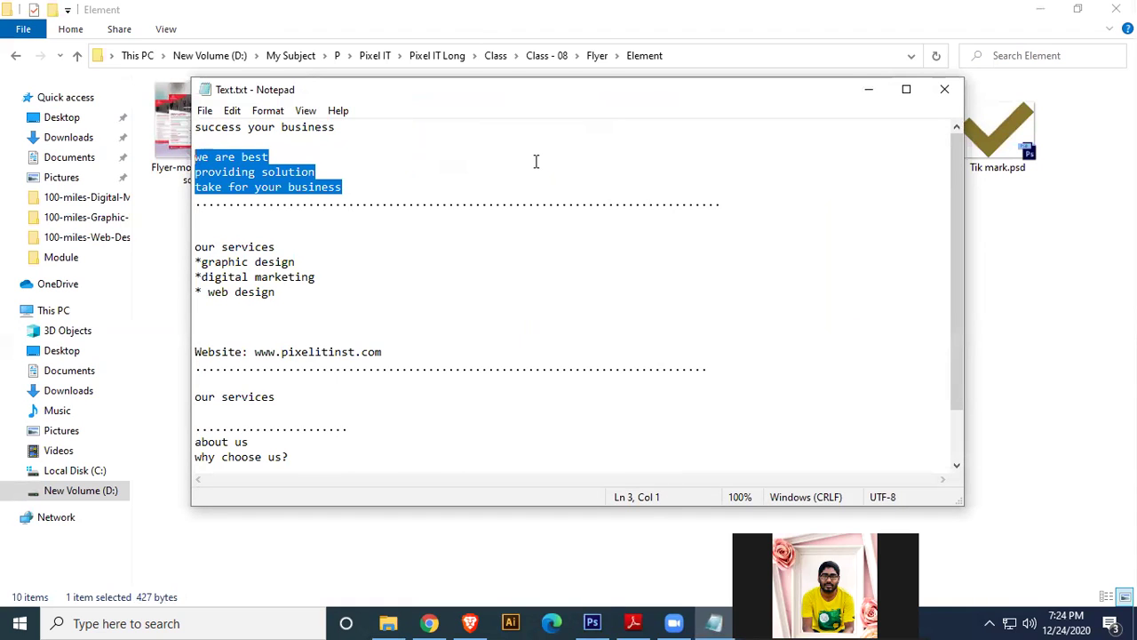
pyautogui.click(787, 8)
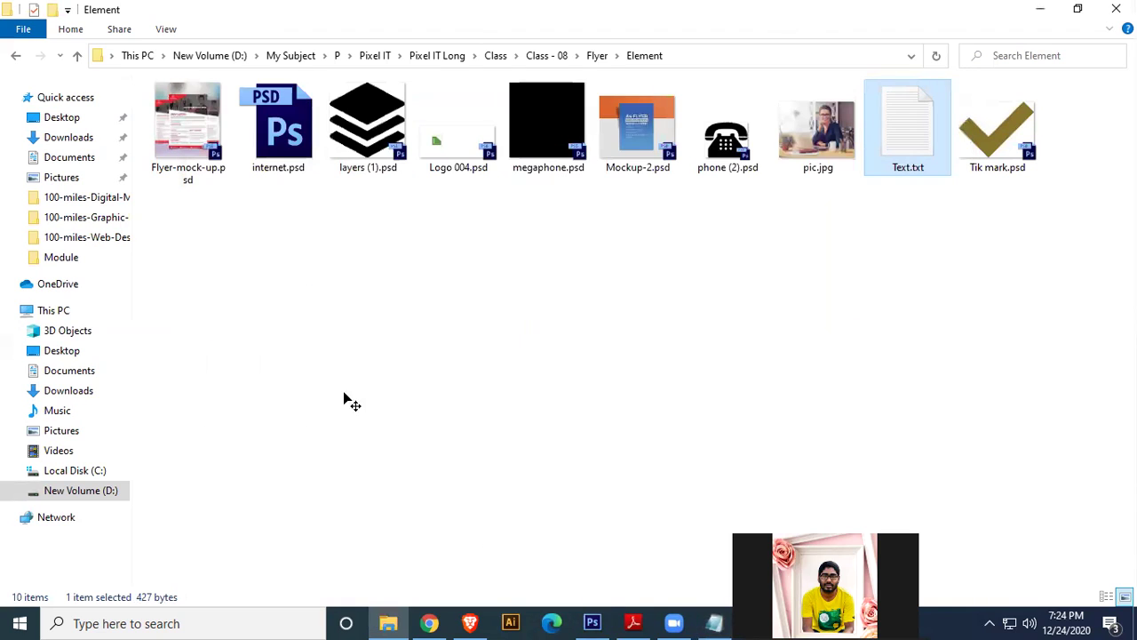
# - Switch back to Photoshop and paste the copied lines as a new text layer on the white area below the green strip
pyautogui.hotkey('alt', 'Tab')
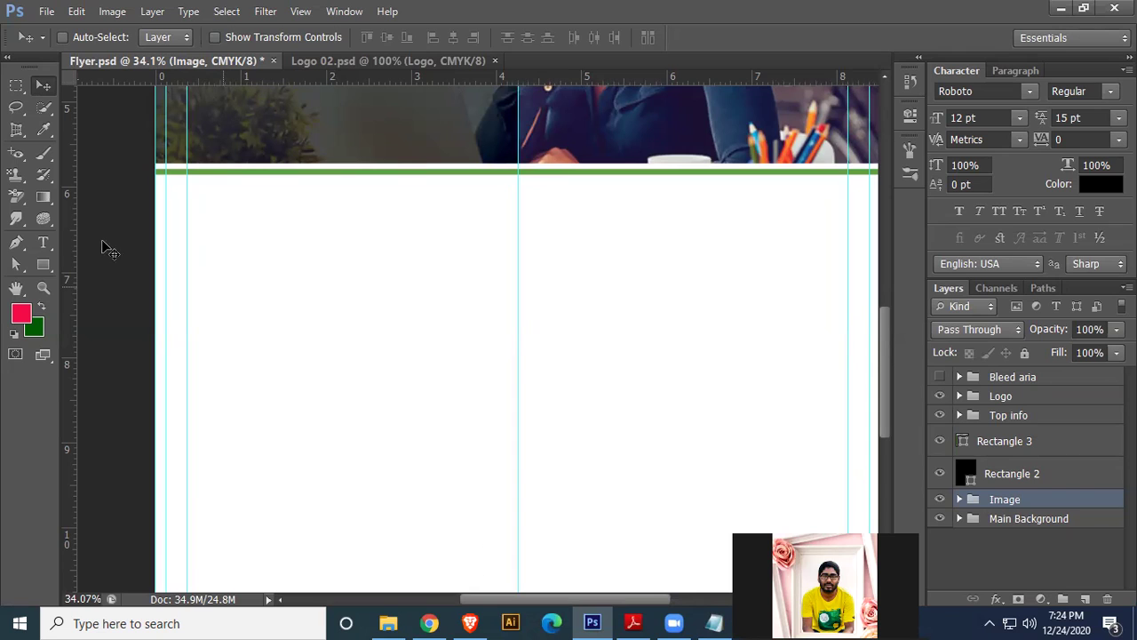
pyautogui.press('t')
pyautogui.click(318, 279)
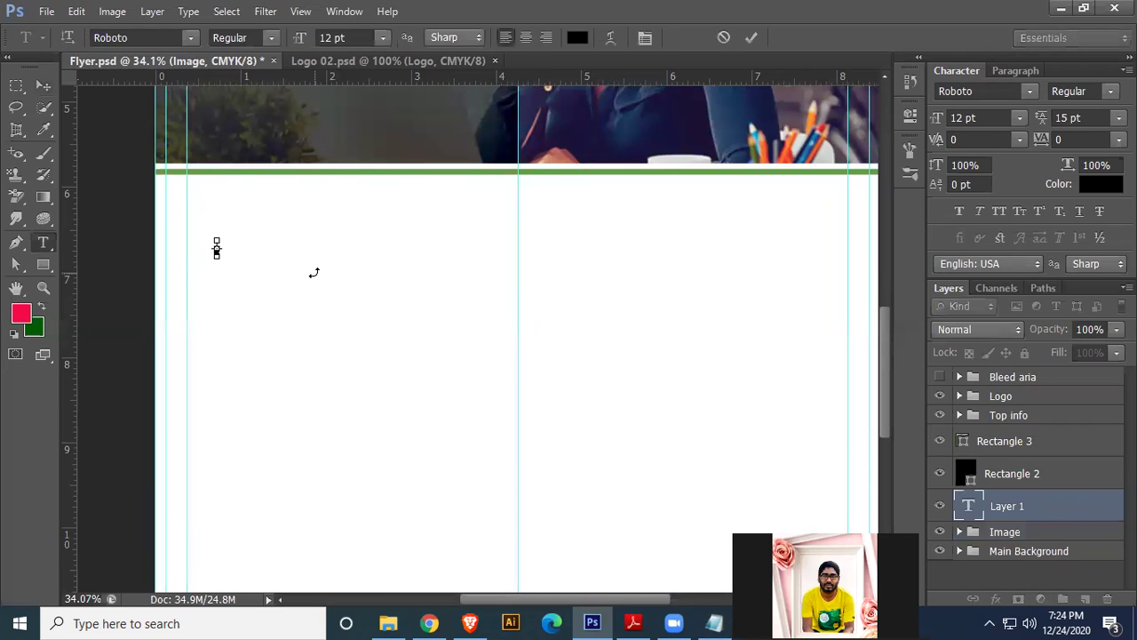
pyautogui.hotkey('ctrl', 'v')
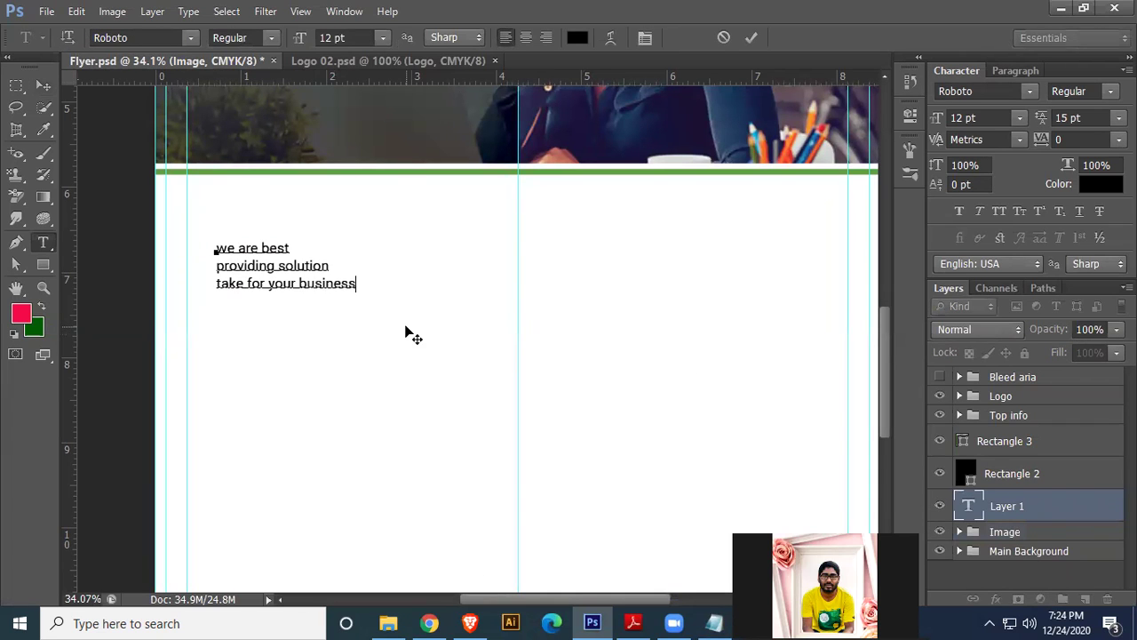
# - Set all three pasted text lines in the Bebas Kai font at 27 pt
pyautogui.hotkey('ctrl', 'a')
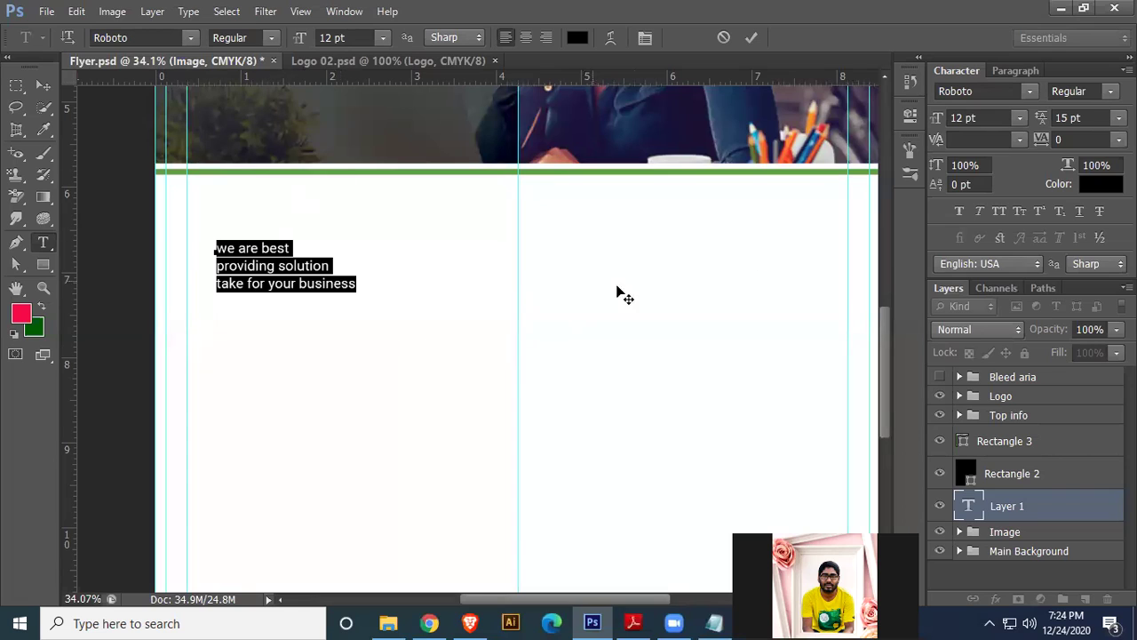
pyautogui.click(996, 93)
pyautogui.write('Bebas Kai')
pyautogui.press('Return')
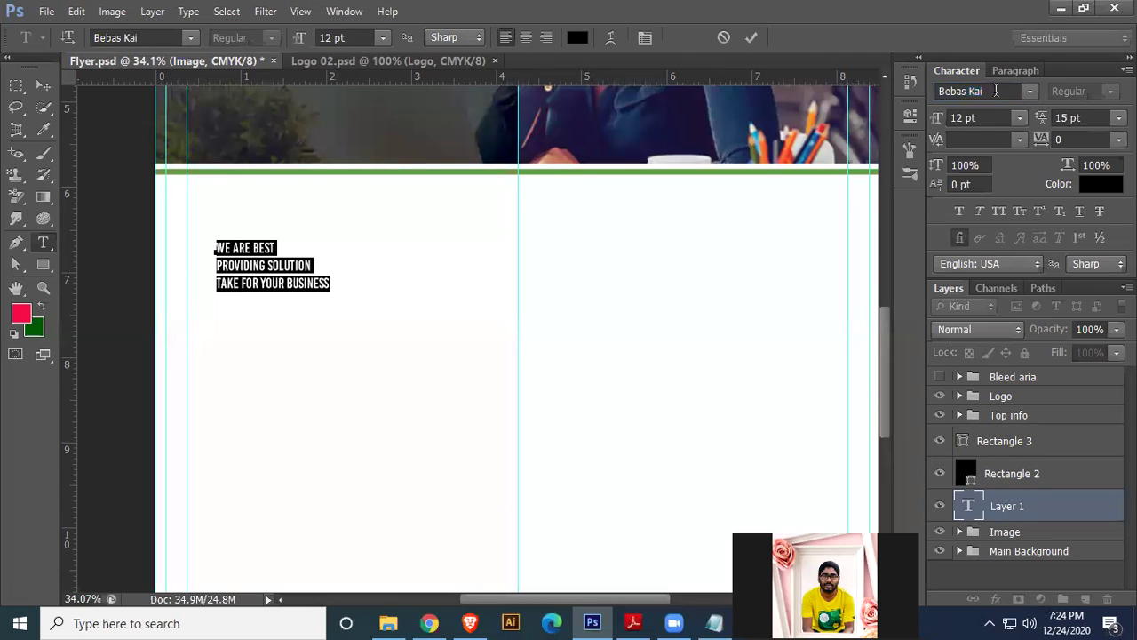
pyautogui.click(1001, 118)
pyautogui.write('22')
pyautogui.press('Return')
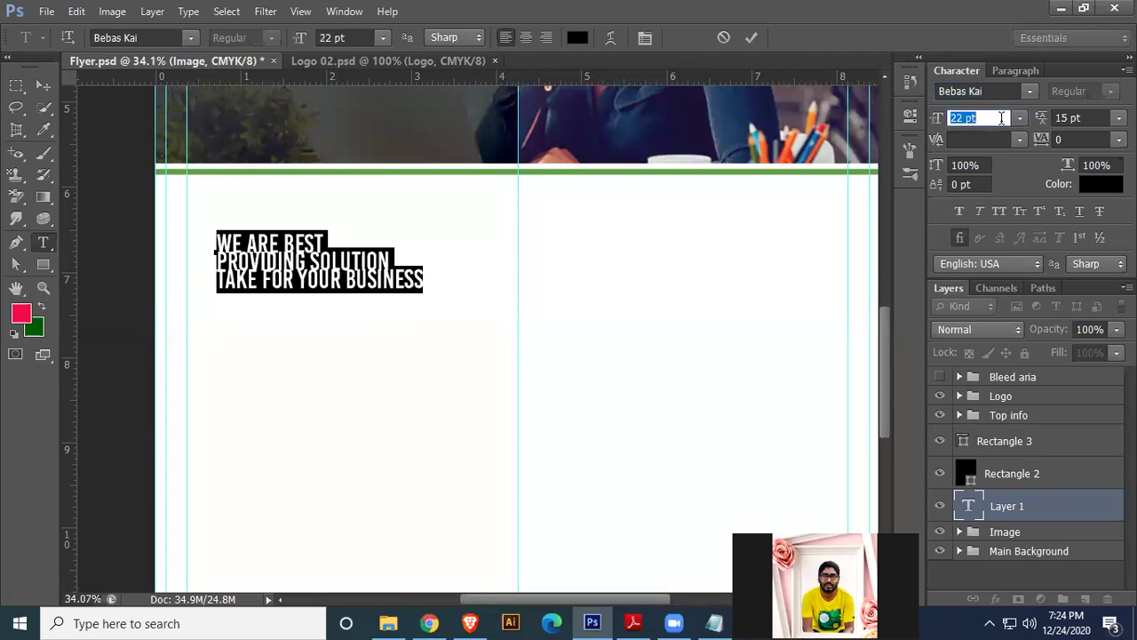
pyautogui.press('Up')
pyautogui.press('Up')
pyautogui.press('Up')
pyautogui.press('Up')
pyautogui.press('Up')
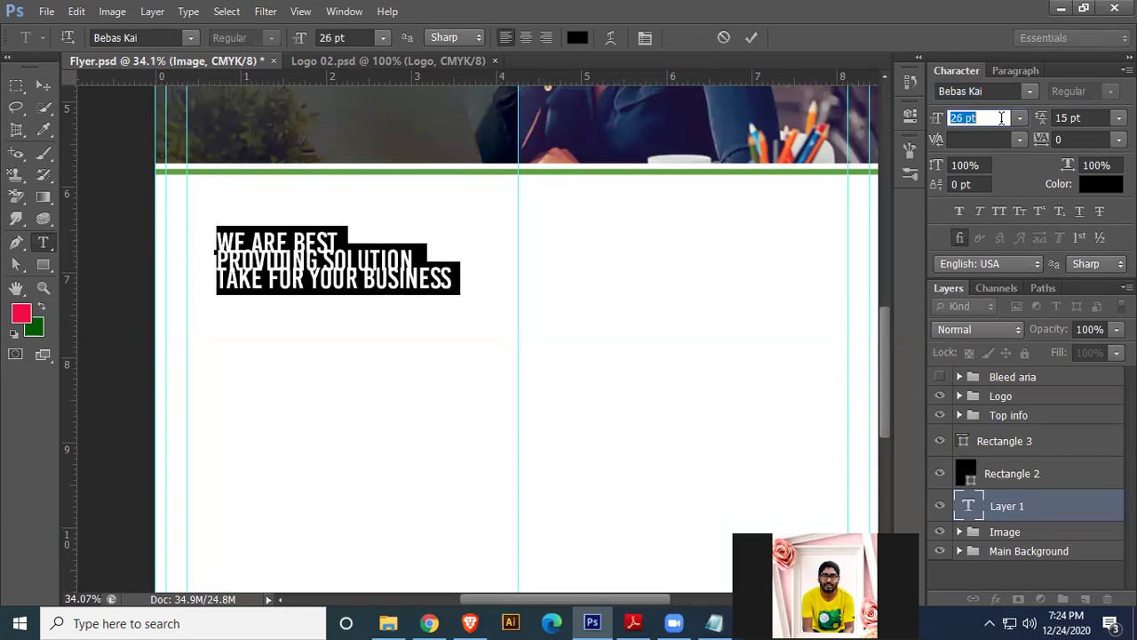
# - Set the leading of the three text lines to 27 pt
pyautogui.click(1092, 119)
pyautogui.press('Up')
pyautogui.press('Up')
pyautogui.press('Up')
pyautogui.press('Up')
pyautogui.press('Up')
pyautogui.press('Up')
pyautogui.press('Up')
pyautogui.press('Up')
pyautogui.press('Up')
pyautogui.press('Up')
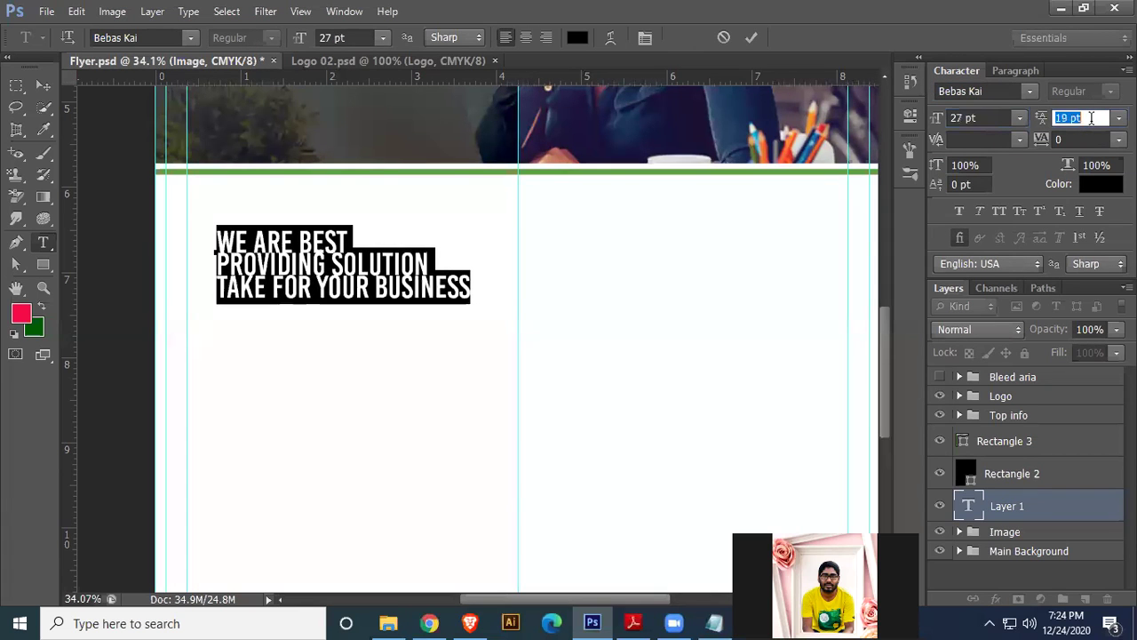
pyautogui.press('Up')
pyautogui.press('Up')
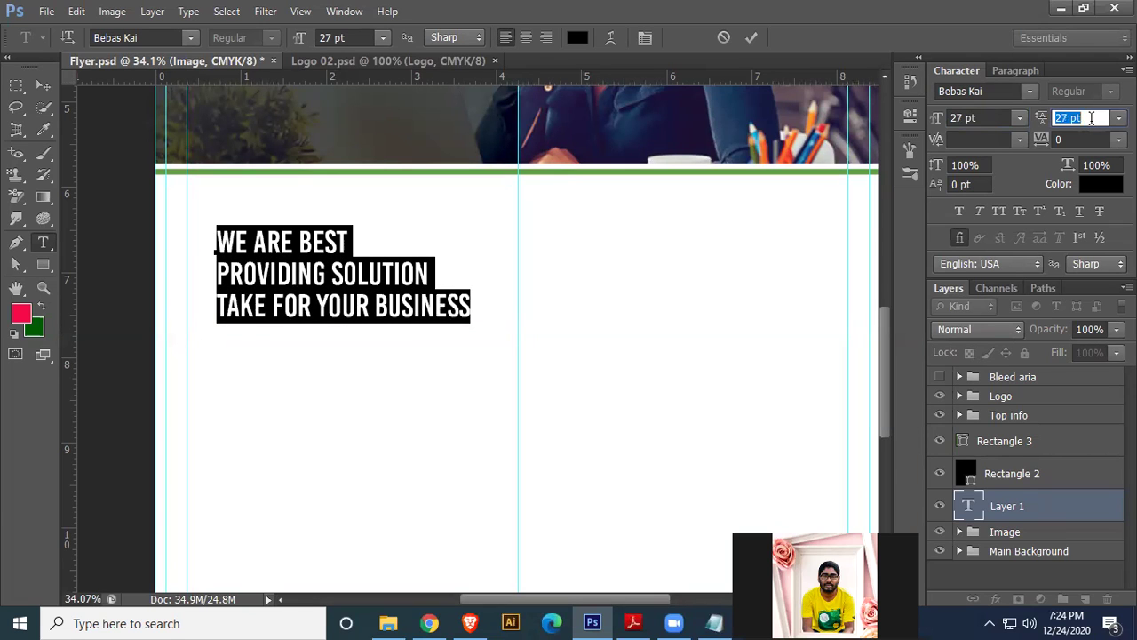
# - Add a horizontal guide just below the green strip and align the three-line text to it and the inner left margin guide
pyautogui.click(44, 85)
pyautogui.moveTo(305, 277); pyautogui.dragTo(275, 240)
pyautogui.moveTo(415, 80); pyautogui.dragTo(421, 185)
pyautogui.hotkey('shift', 'Up')
pyautogui.hotkey('shift', 'Up')
pyautogui.hotkey('shift', 'Up')
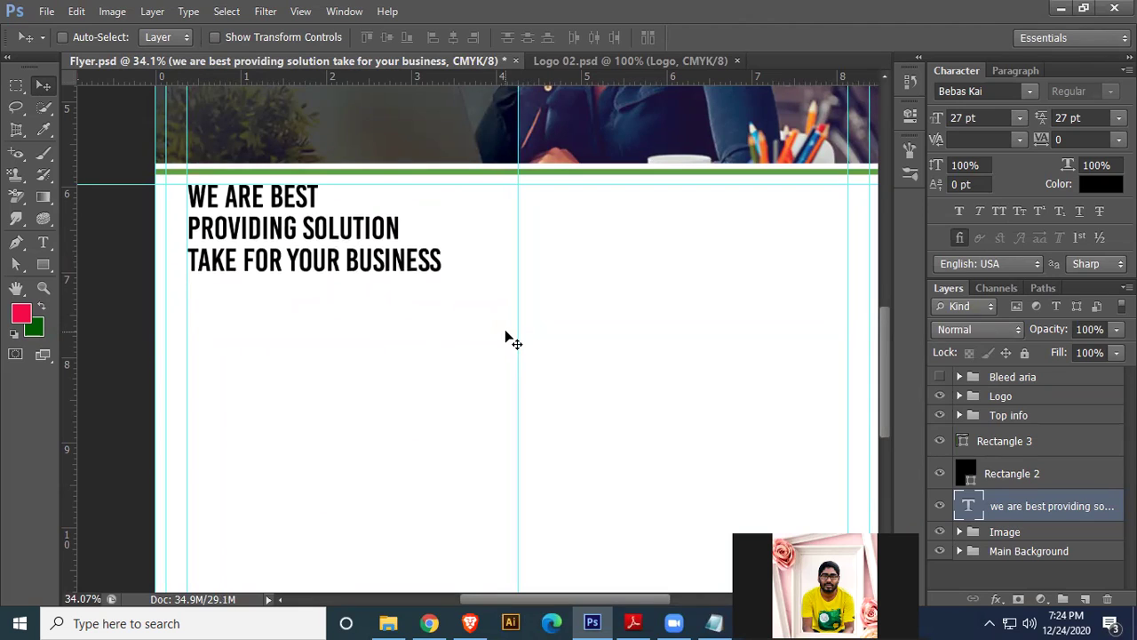
# - Recolour only the "PROVIDING SOLUTION" line with the green sampled from the accent strip
pyautogui.doubleClick(965, 507)
pyautogui.click(400, 228)
pyautogui.moveTo(403, 224); pyautogui.dragTo(183, 219)
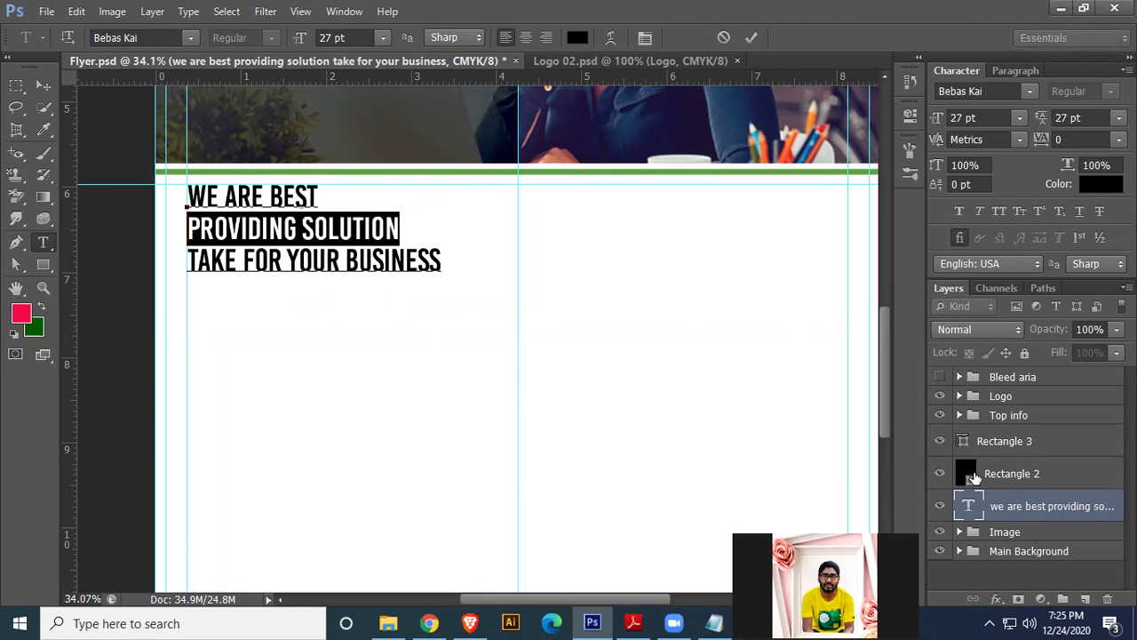
pyautogui.click(1100, 186)
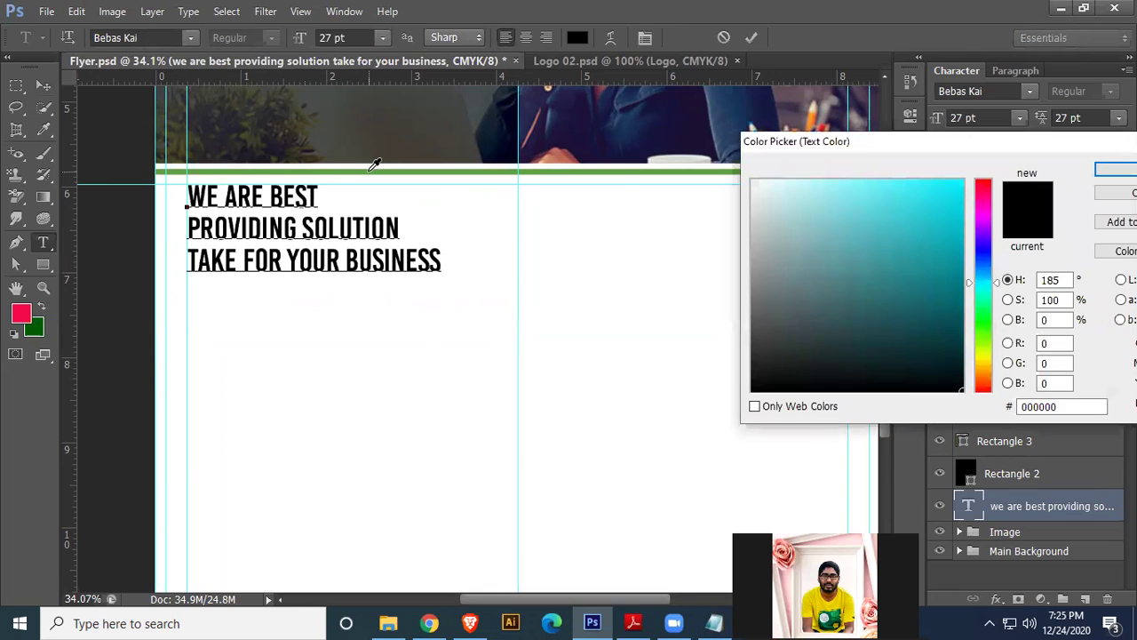
pyautogui.click(372, 169)
pyautogui.click(1118, 169)
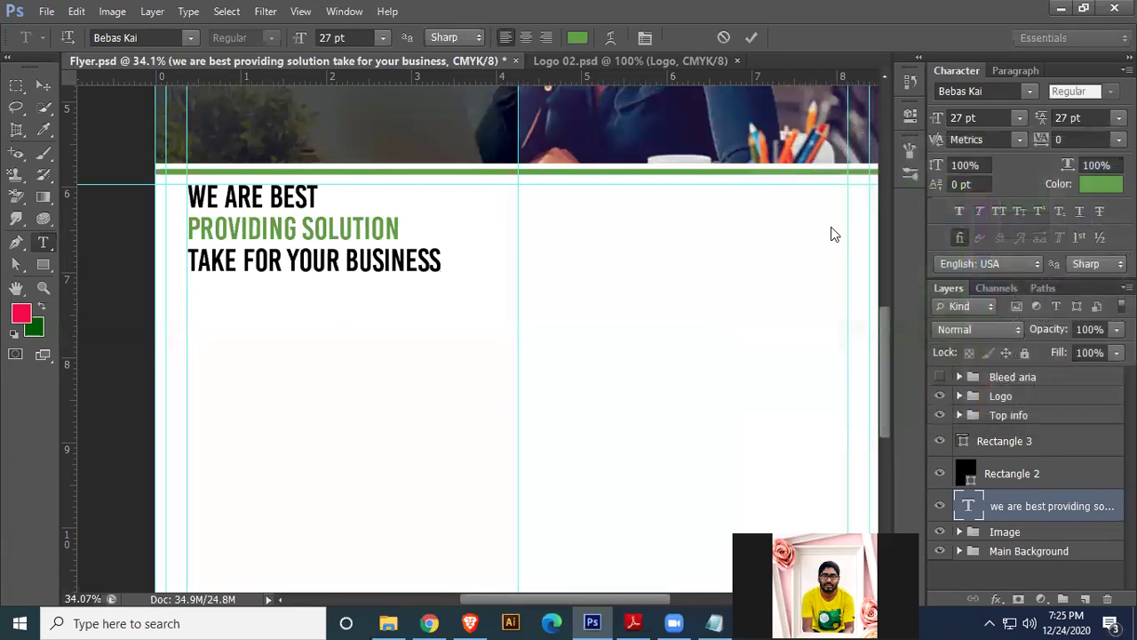
pyautogui.click(45, 88)
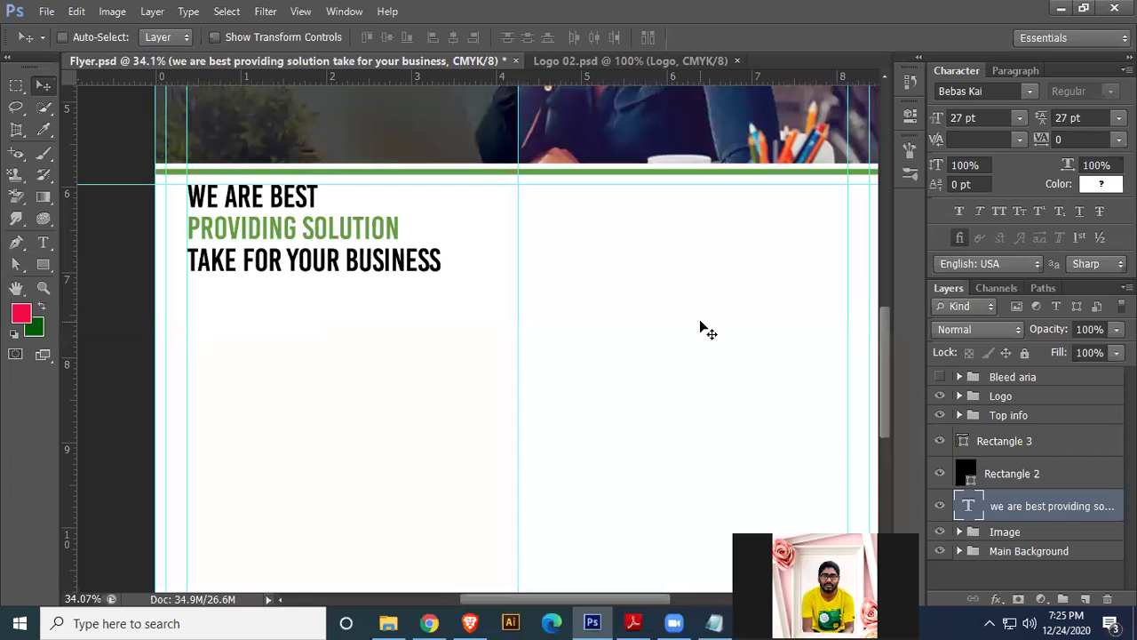
# - Copy the line "success your business" from Text.txt and return to the flyer's header area in Photoshop
pyautogui.scroll(3, 571, 353)
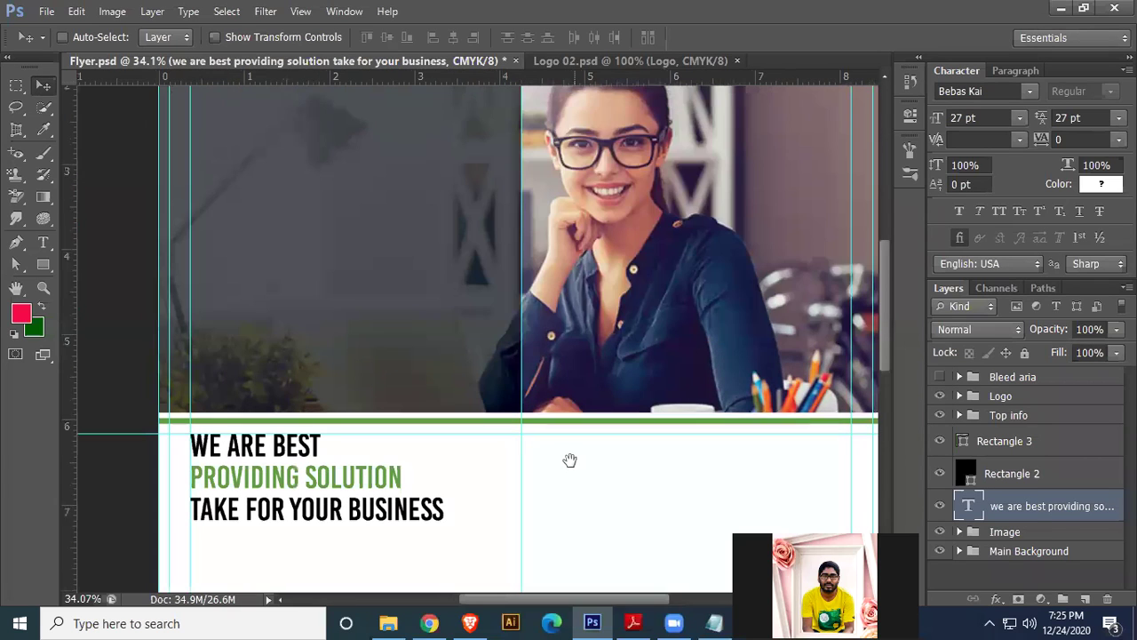
pyautogui.scroll(2, 531, 391)
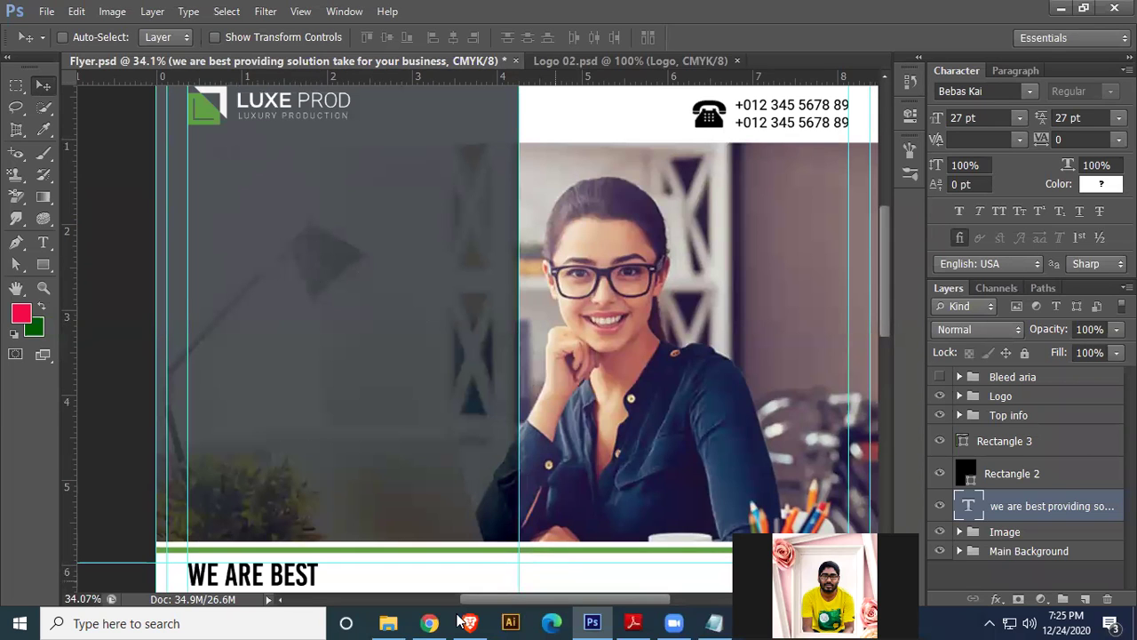
pyautogui.click(386, 622)
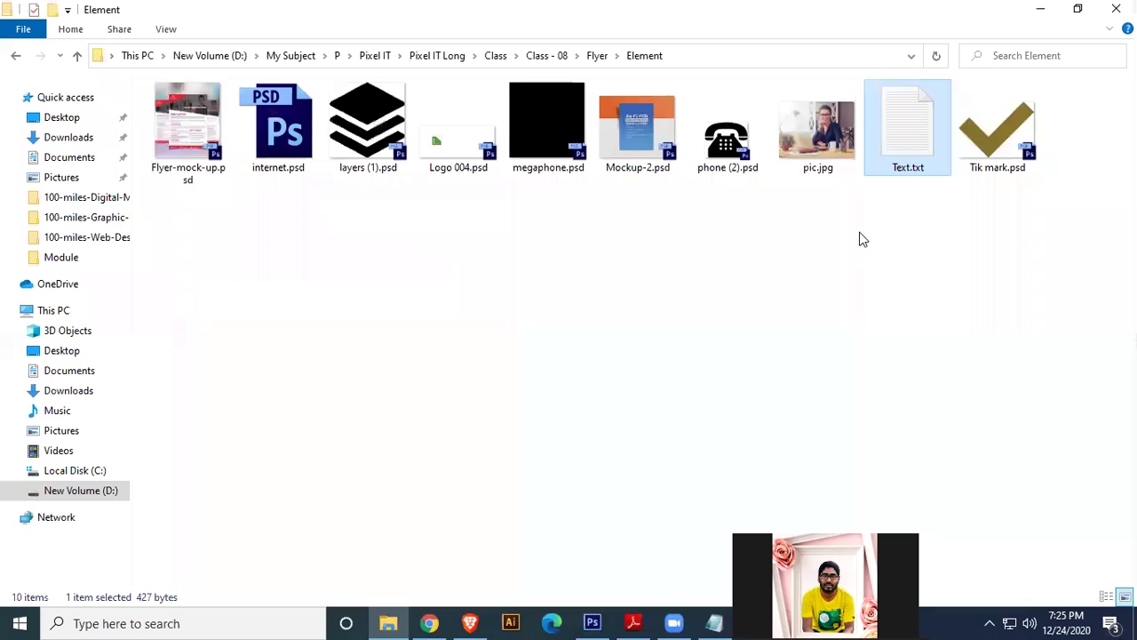
pyautogui.click(711, 622)
pyautogui.moveTo(342, 127); pyautogui.dragTo(178, 124)
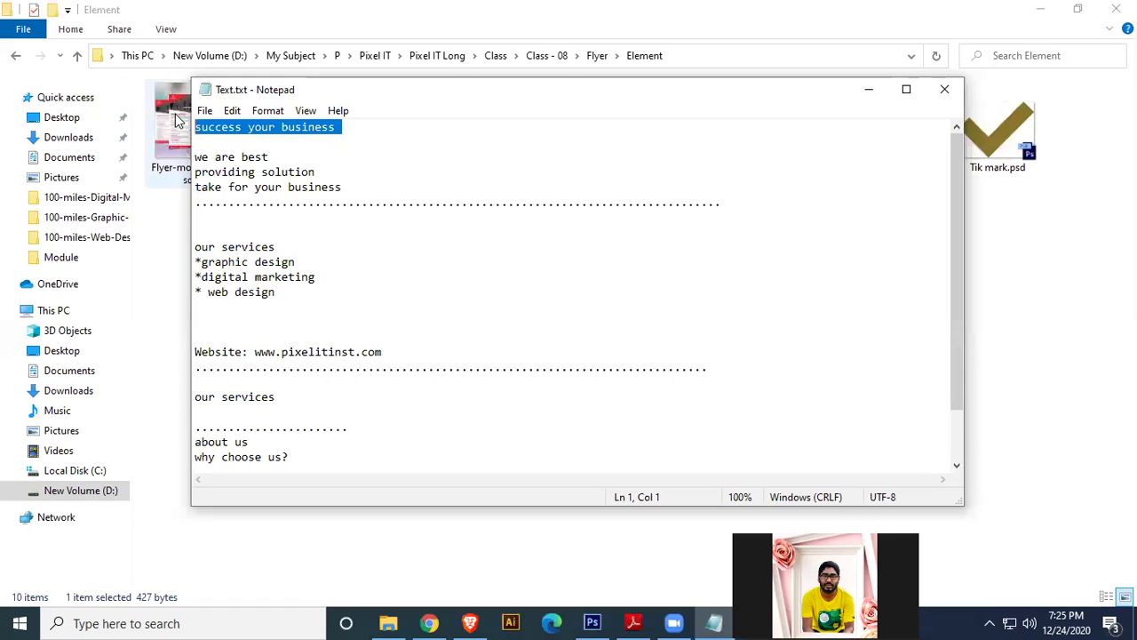
pyautogui.click(1017, 18)
pyautogui.click(1040, 9)
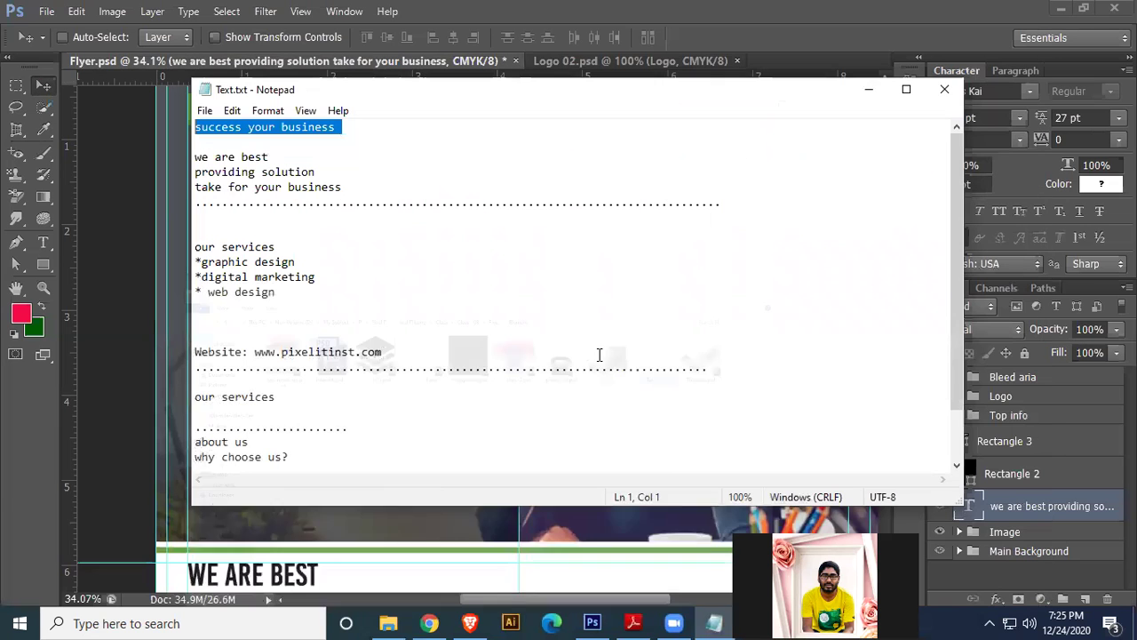
pyautogui.click(819, 7)
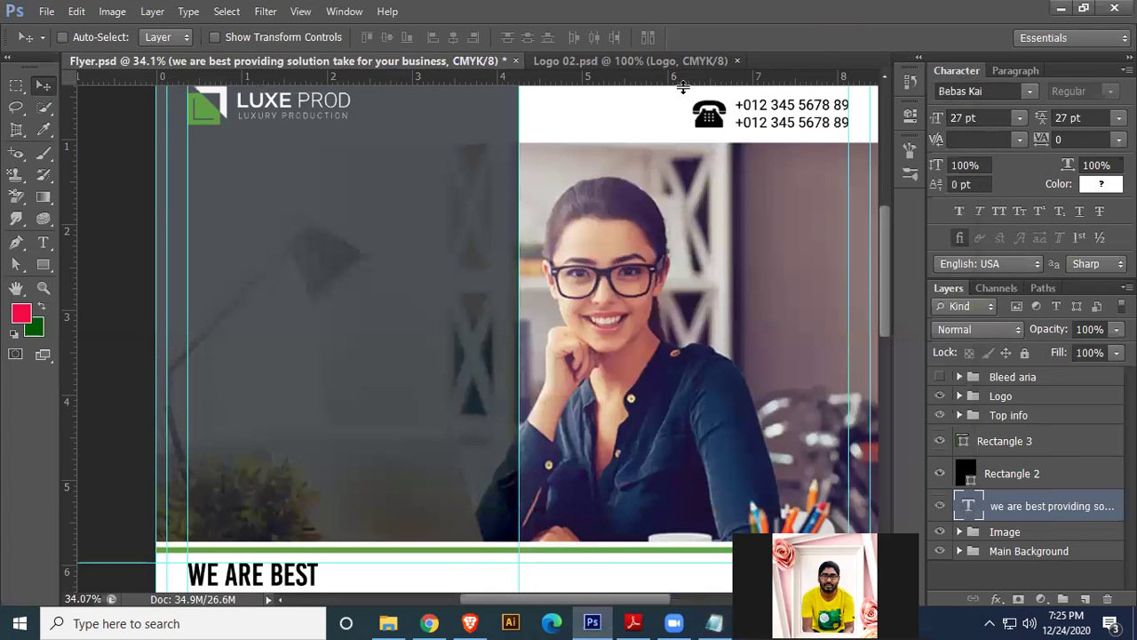
# - Add the text "SUCCESS YOUR BUSINESS" over the dark header overlay, with BUSINESS broken onto a second line
pyautogui.click(48, 246)
pyautogui.click(274, 289)
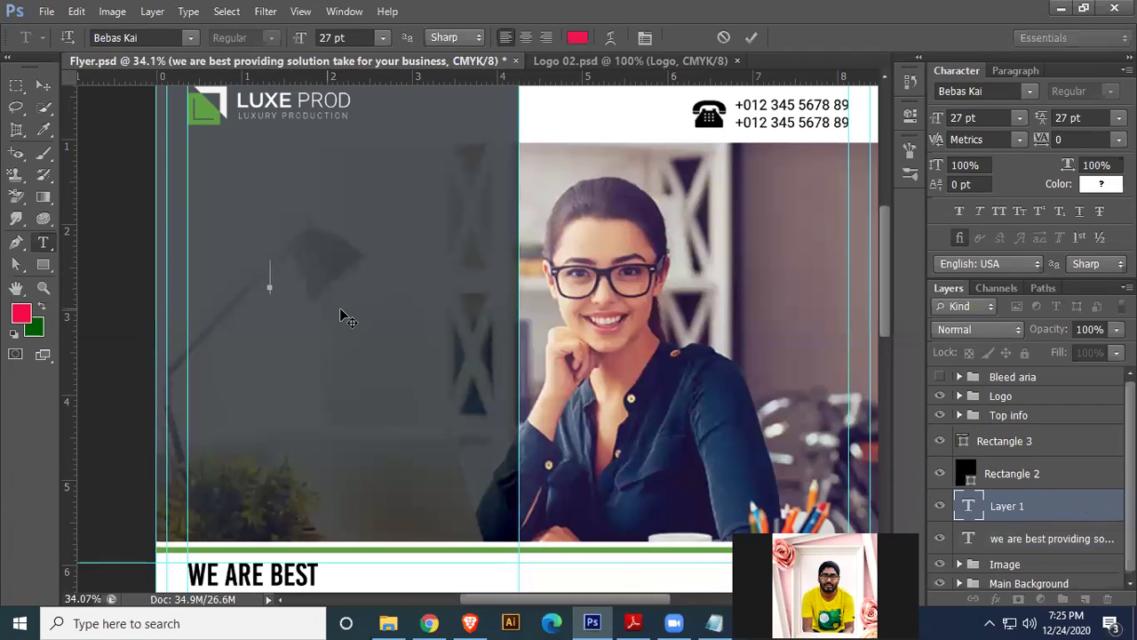
pyautogui.write('SUCCESS YOUR BUSINESS')
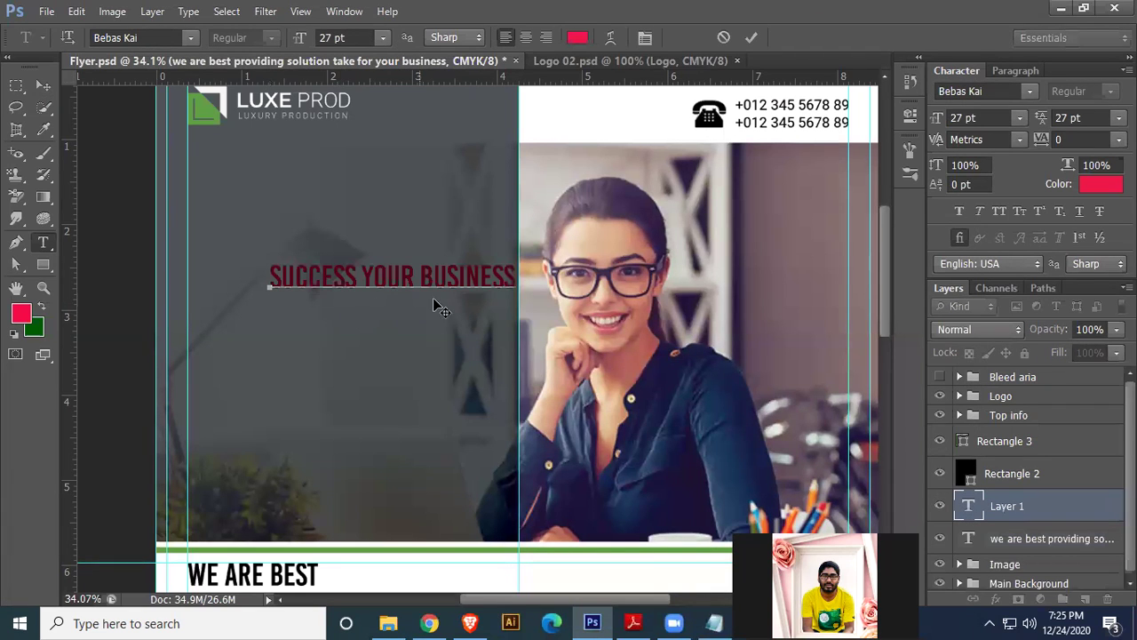
pyautogui.click(425, 275)
pyautogui.press('Return')
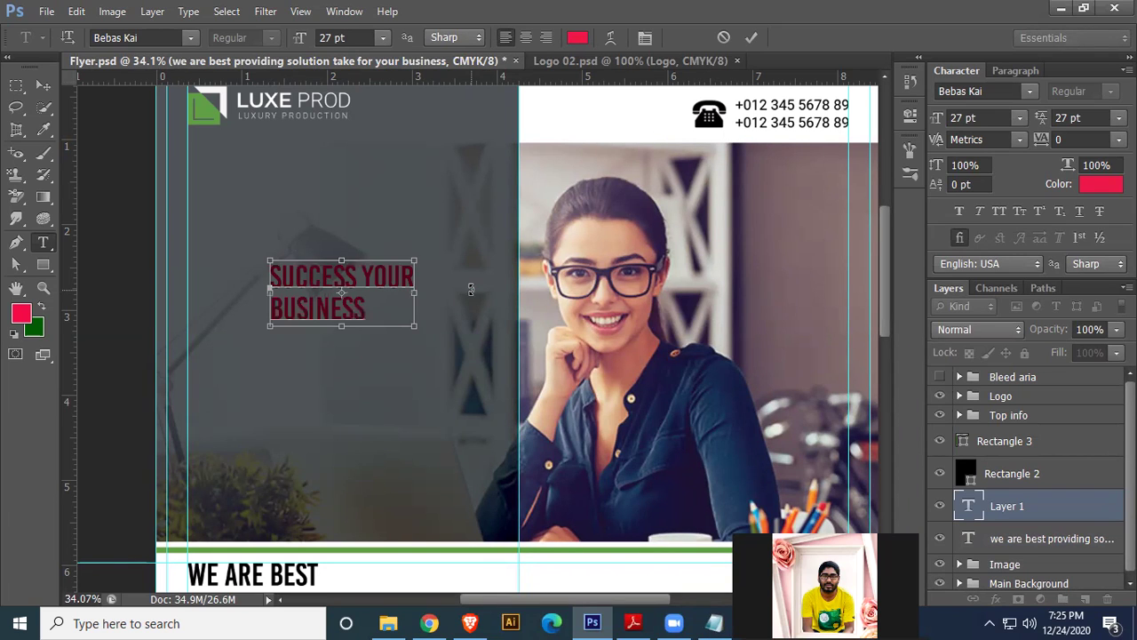
# - Colour the whole "SUCCESS YOUR BUSINESS" text white (ffffff) and move its layer above Rectangle 3
pyautogui.hotkey('ctrl', 'a')
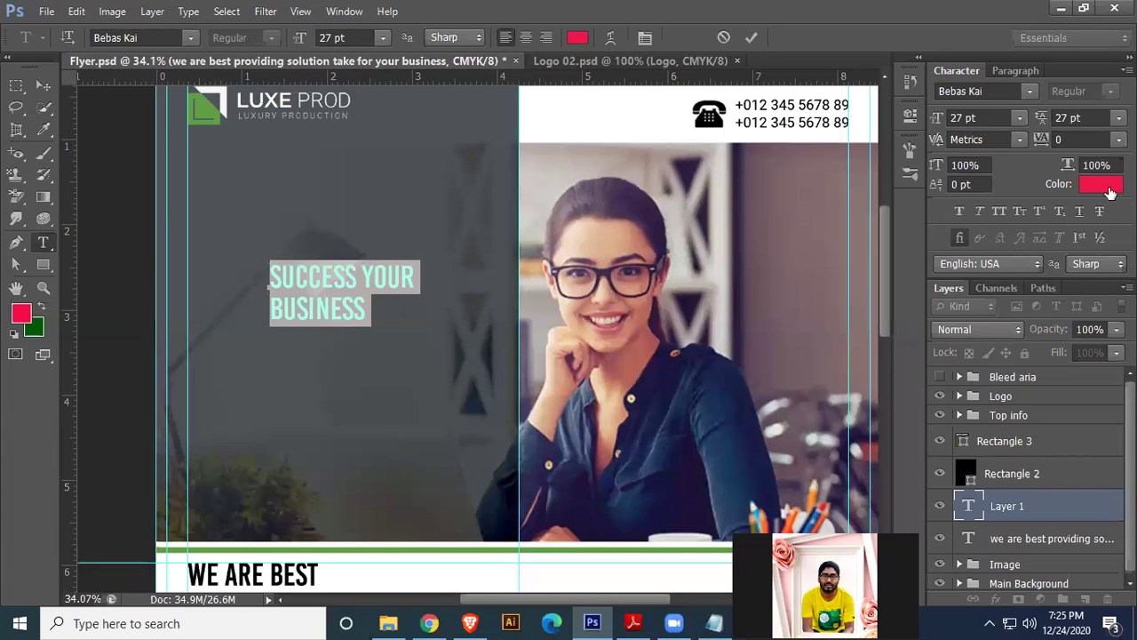
pyautogui.click(1109, 192)
pyautogui.moveTo(774, 234); pyautogui.dragTo(734, 122)
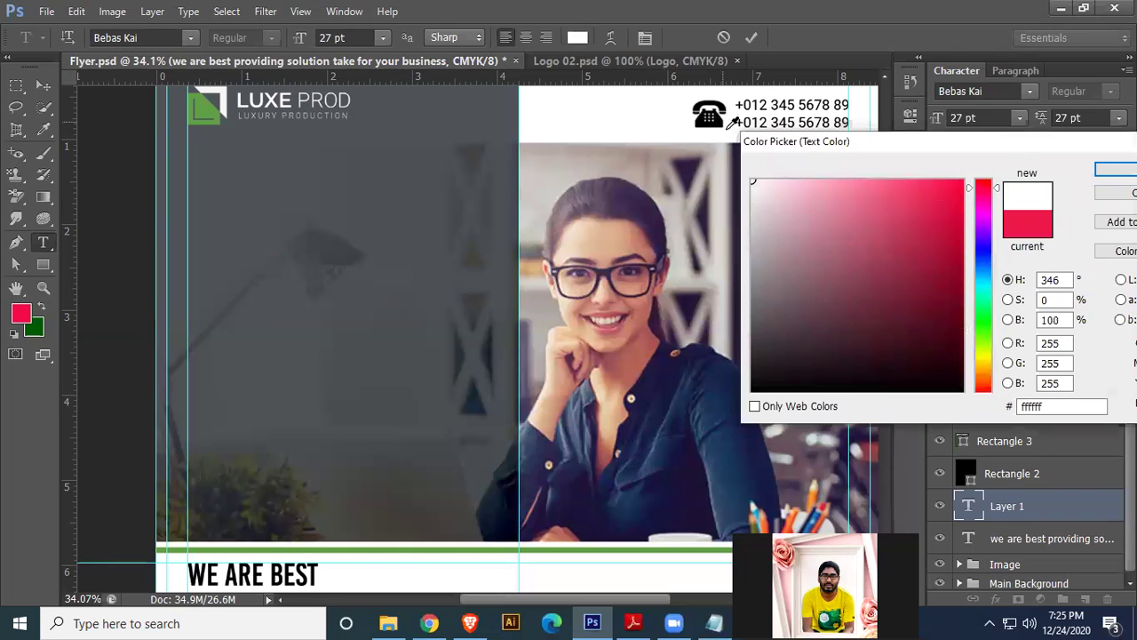
pyautogui.click(1116, 169)
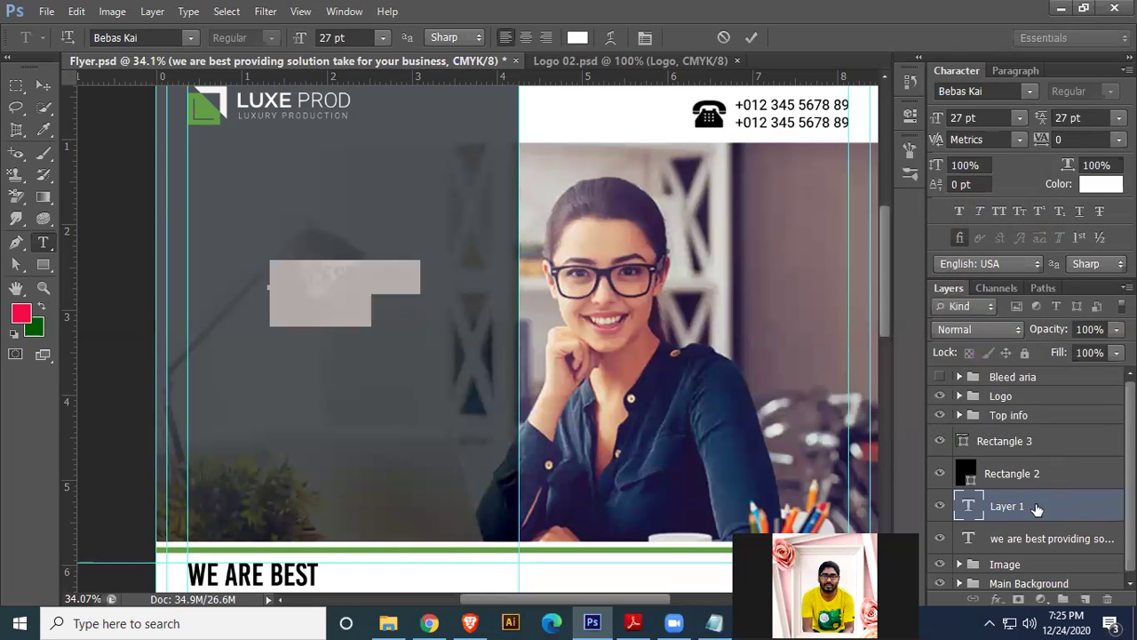
pyautogui.click(43, 89)
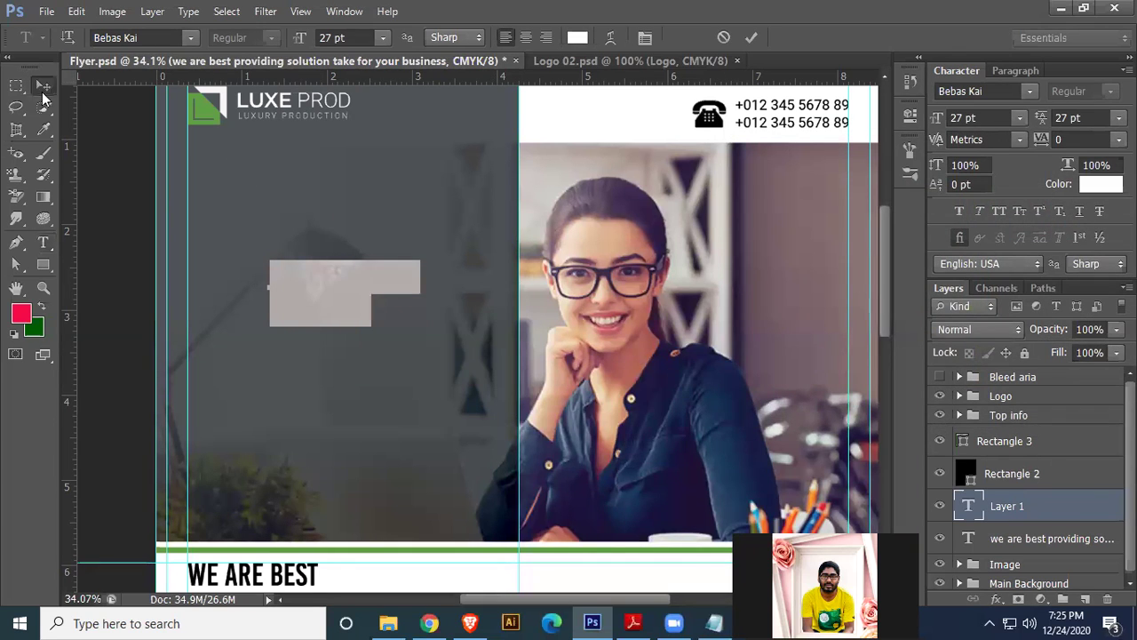
pyautogui.moveTo(1015, 512); pyautogui.dragTo(1008, 432)
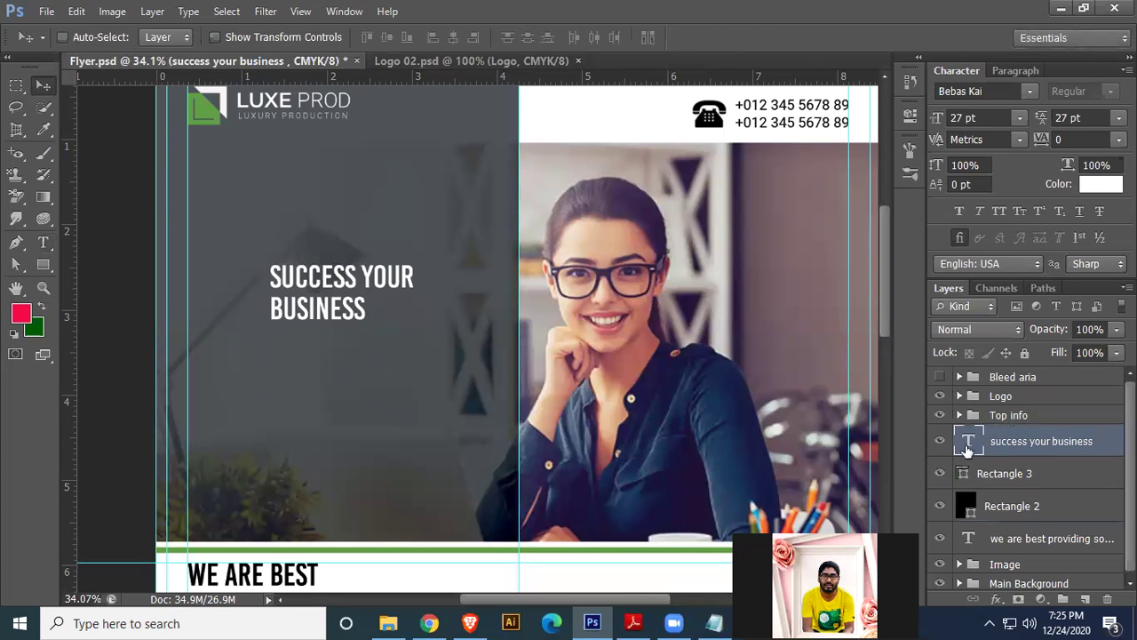
# - Recolour only the word BUSINESS in the header headline with the green sampled from the logo
pyautogui.doubleClick(965, 441)
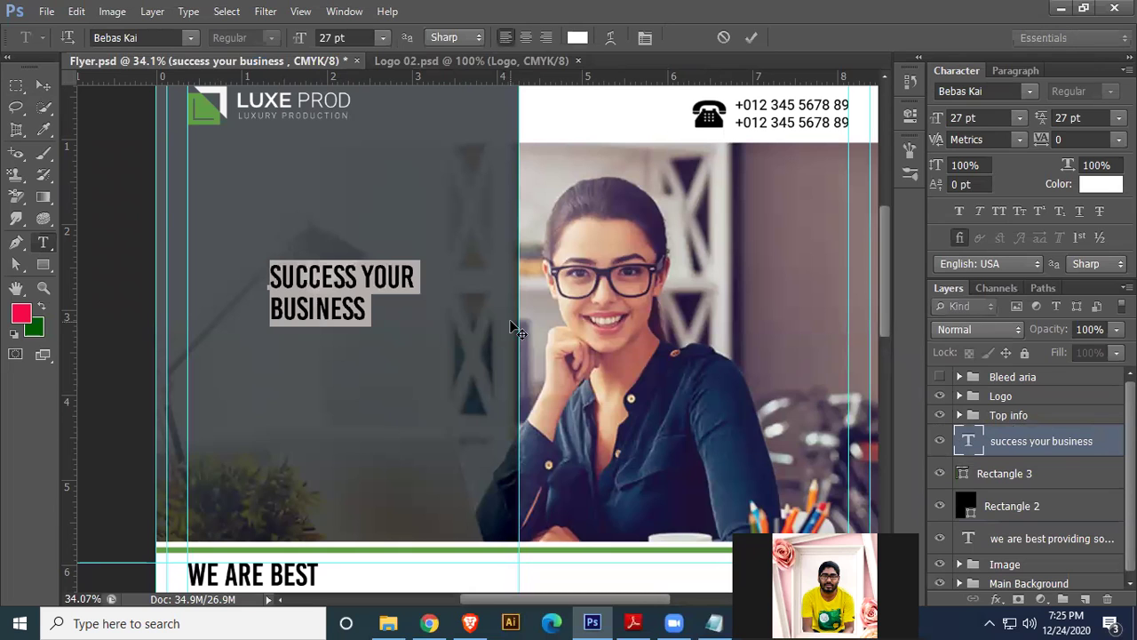
pyautogui.click(305, 296)
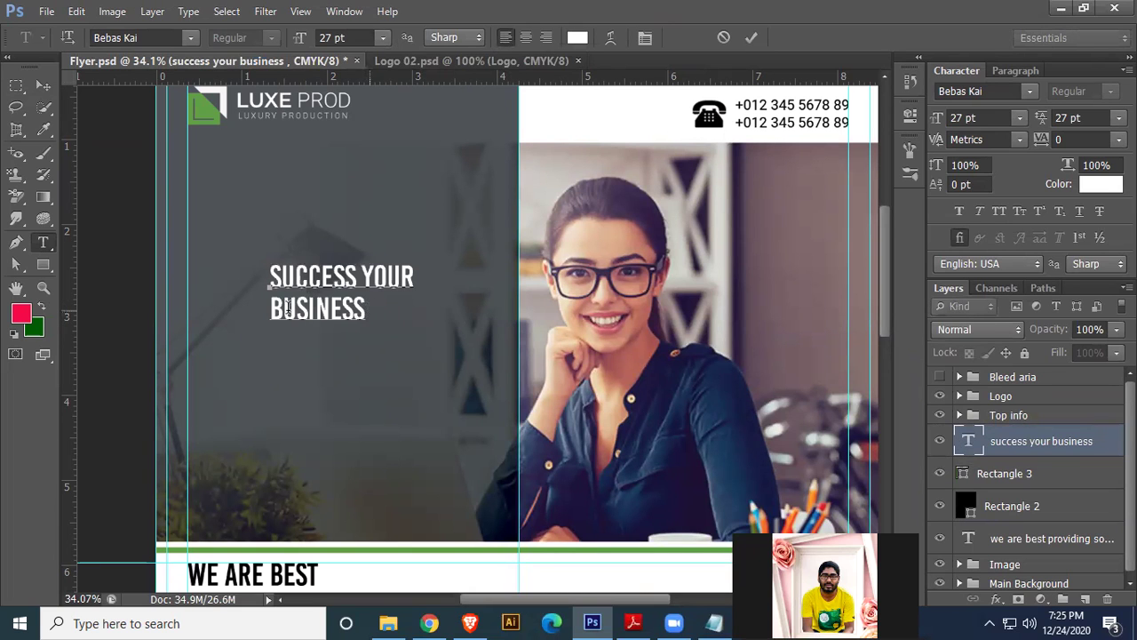
pyautogui.doubleClick(287, 306)
pyautogui.click(1093, 187)
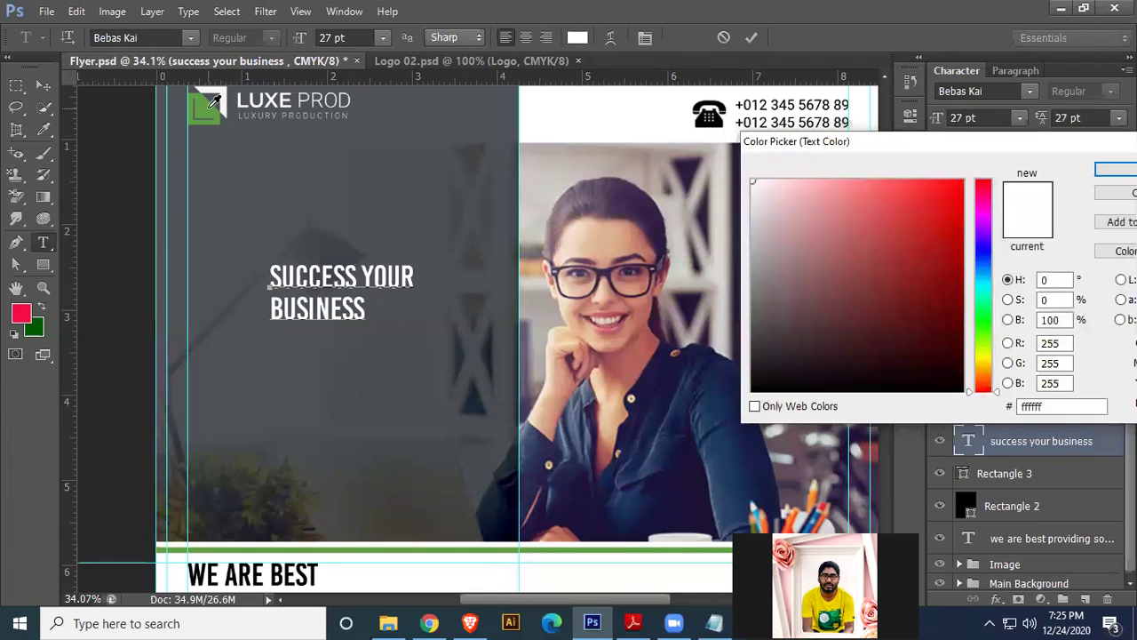
pyautogui.click(210, 106)
pyautogui.click(1116, 169)
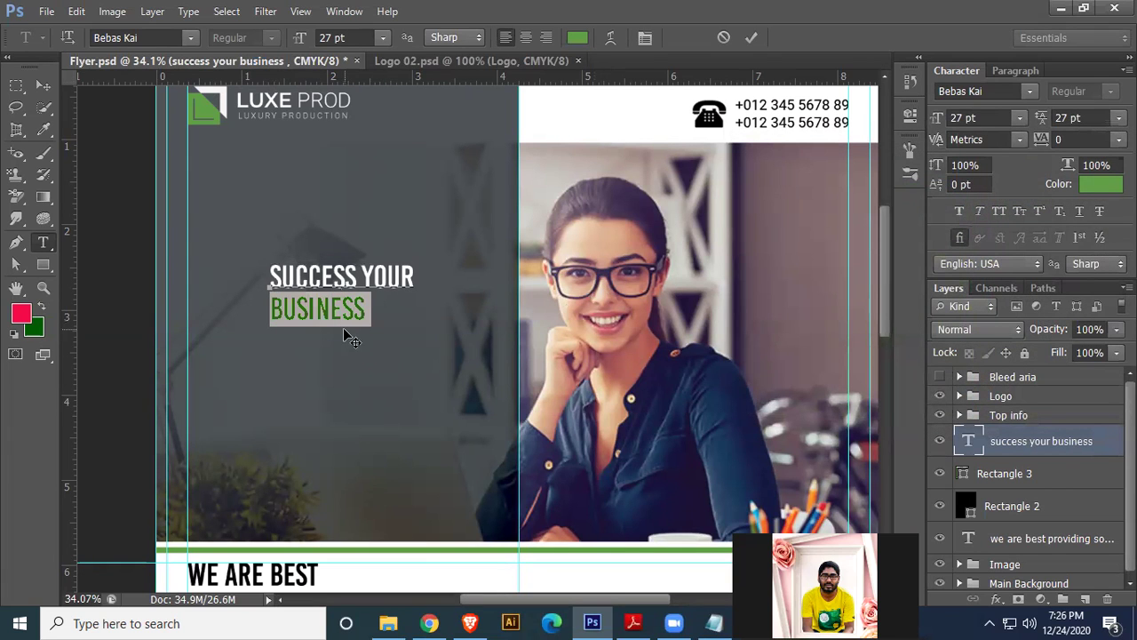
# - Enlarge the word BUSINESS in the headline to 67 pt
pyautogui.click(992, 119)
pyautogui.hotkey('shift', 'Up')
pyautogui.hotkey('shift', 'Up')
pyautogui.hotkey('shift', 'Up')
pyautogui.hotkey('shift', 'Up')
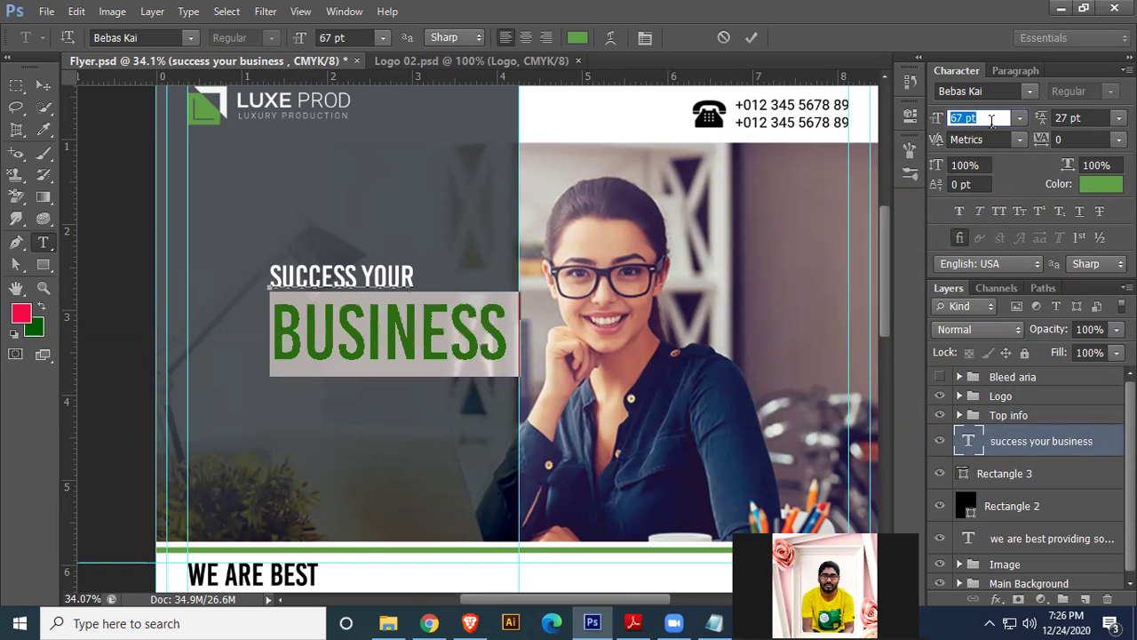
pyautogui.click(416, 311)
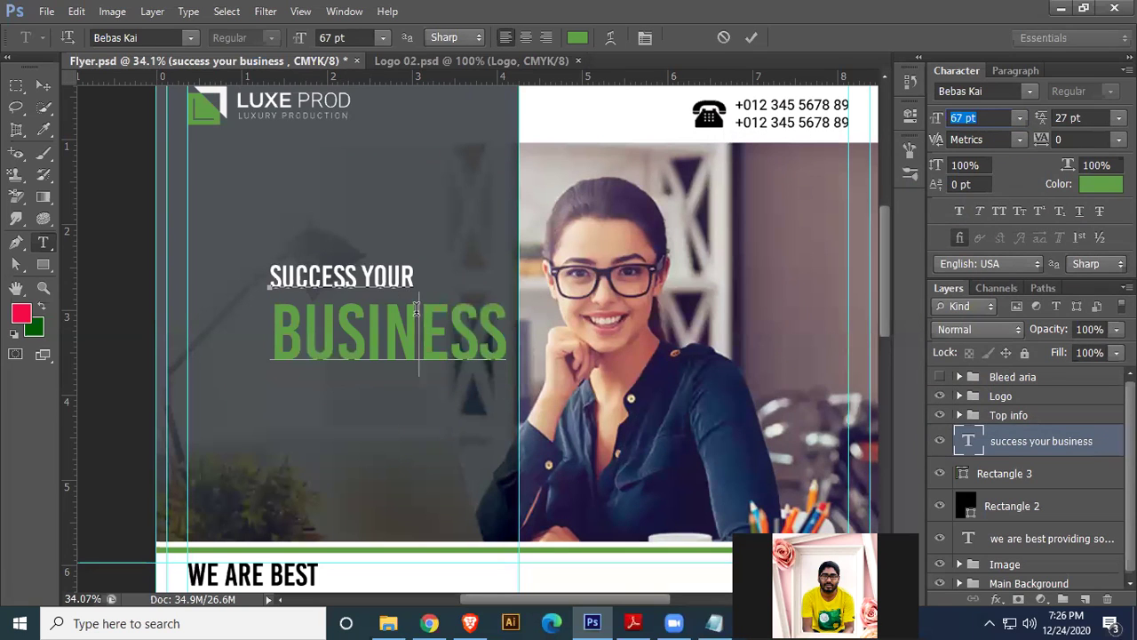
# - Increase the font size of the headline's first line, SUCCESS YOUR, to 34 pt
pyautogui.moveTo(427, 278); pyautogui.dragTo(241, 271)
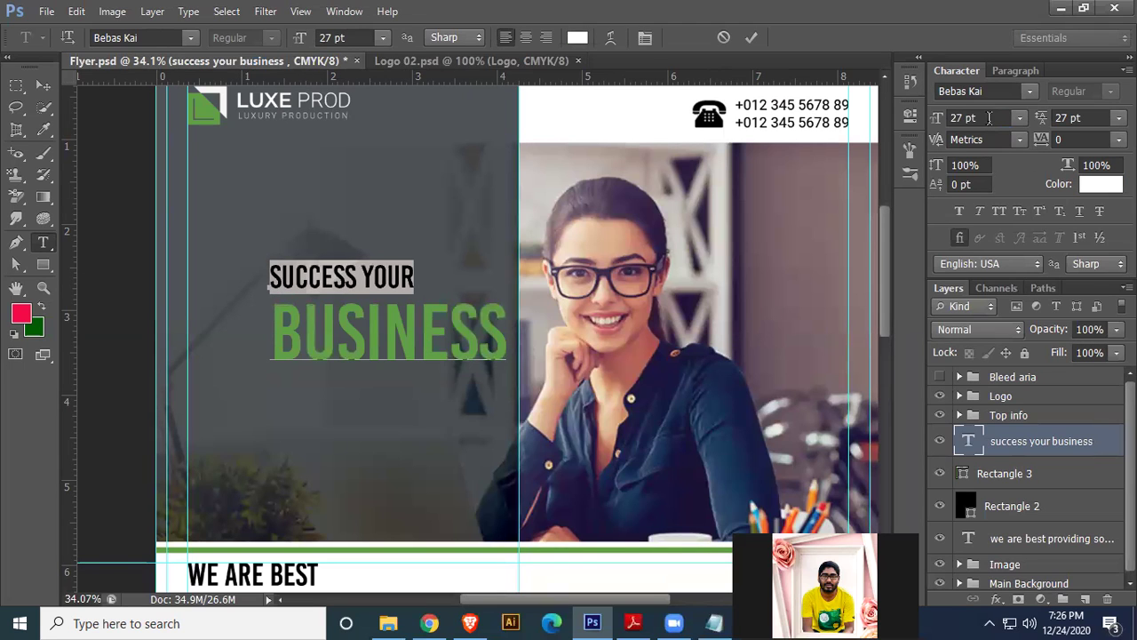
pyautogui.click(988, 118)
pyautogui.press('Up')
pyautogui.press('Up')
pyautogui.press('Up')
pyautogui.press('Up')
pyautogui.press('Up')
pyautogui.press('Up')
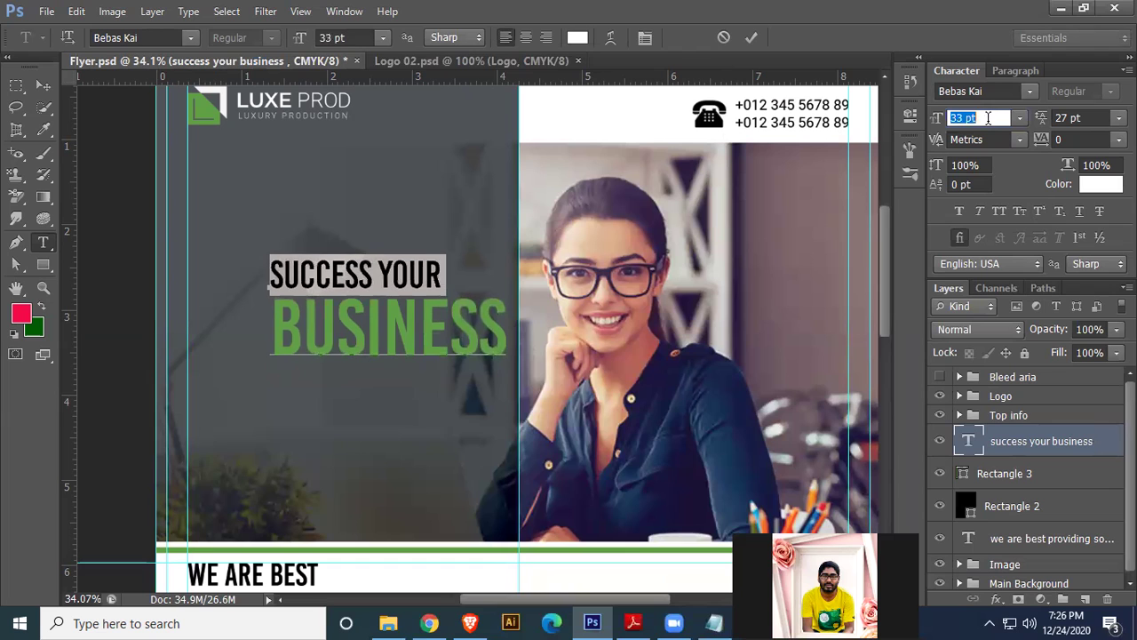
# - Set the tracking of SUCCESS YOUR to 120 and move the whole headline flush with the flyer's left margin guide
pyautogui.click(1083, 141)
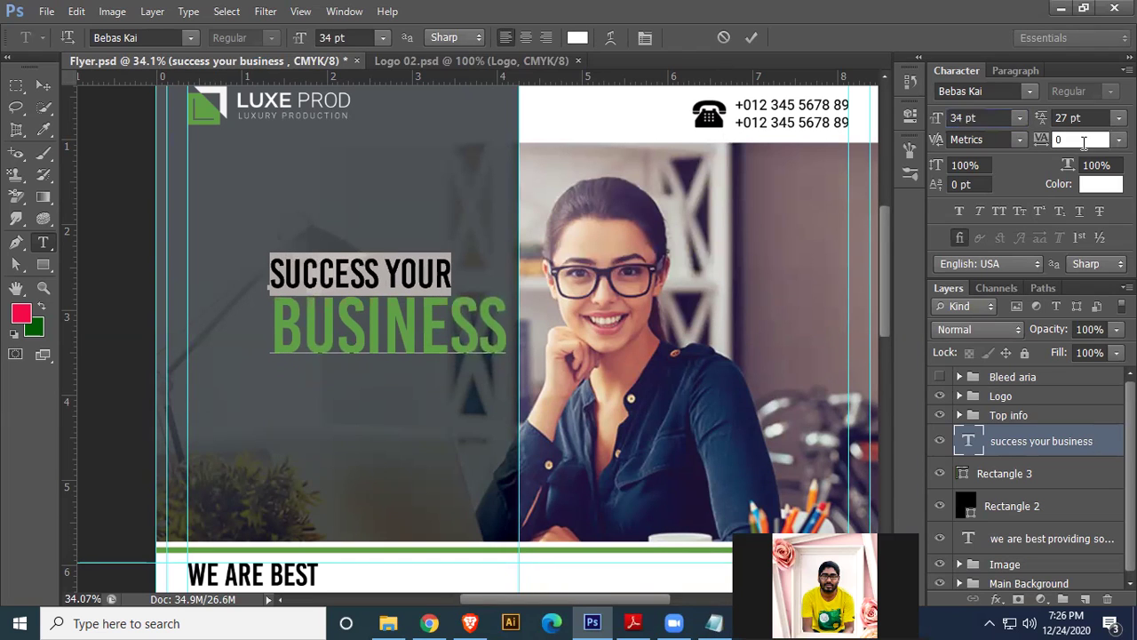
pyautogui.press('Up')
pyautogui.press('Up')
pyautogui.press('Up')
pyautogui.press('Up')
pyautogui.press('Up')
pyautogui.press('Up')
pyautogui.press('Up')
pyautogui.press('Up')
pyautogui.press('Up')
pyautogui.press('Up')
pyautogui.press('Up')
pyautogui.press('Up')
pyautogui.press('Up')
pyautogui.press('Up')
pyautogui.press('Up')
pyautogui.press('Up')
pyautogui.press('Up')
pyautogui.press('Up')
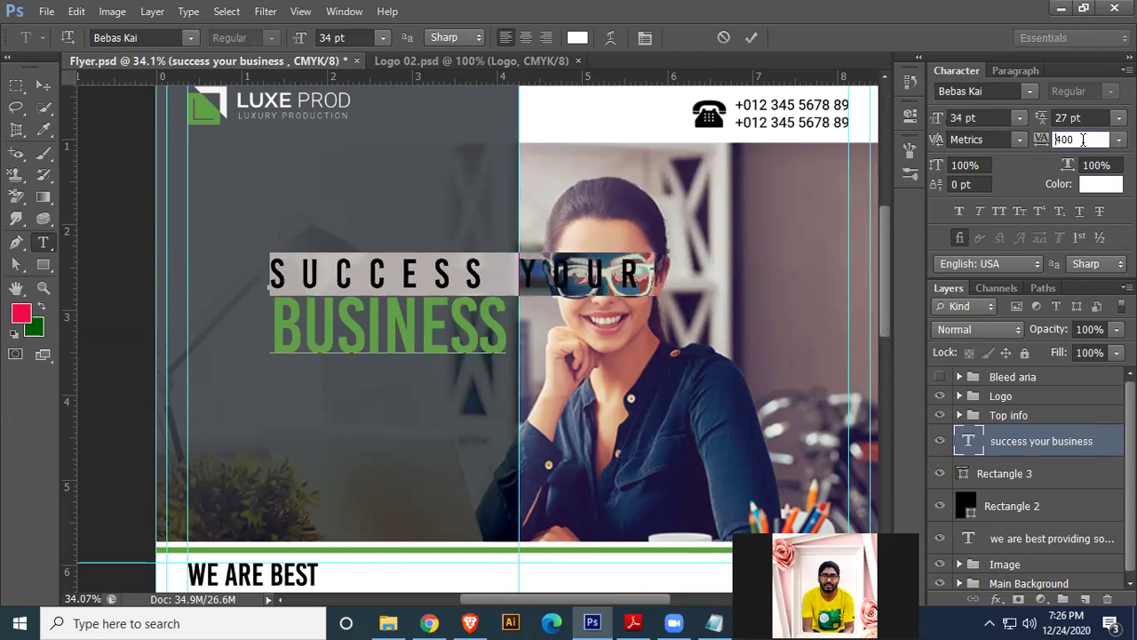
pyautogui.press('Down')
pyautogui.press('Down')
pyautogui.press('Down')
pyautogui.press('Down')
pyautogui.press('Down')
pyautogui.press('Down')
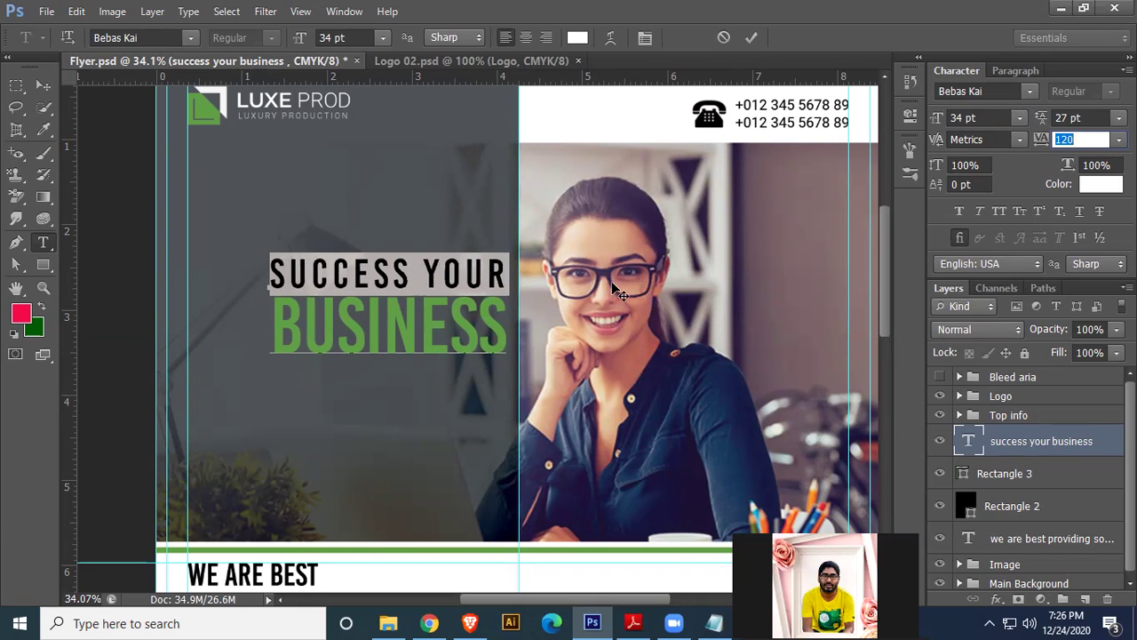
pyautogui.click(43, 86)
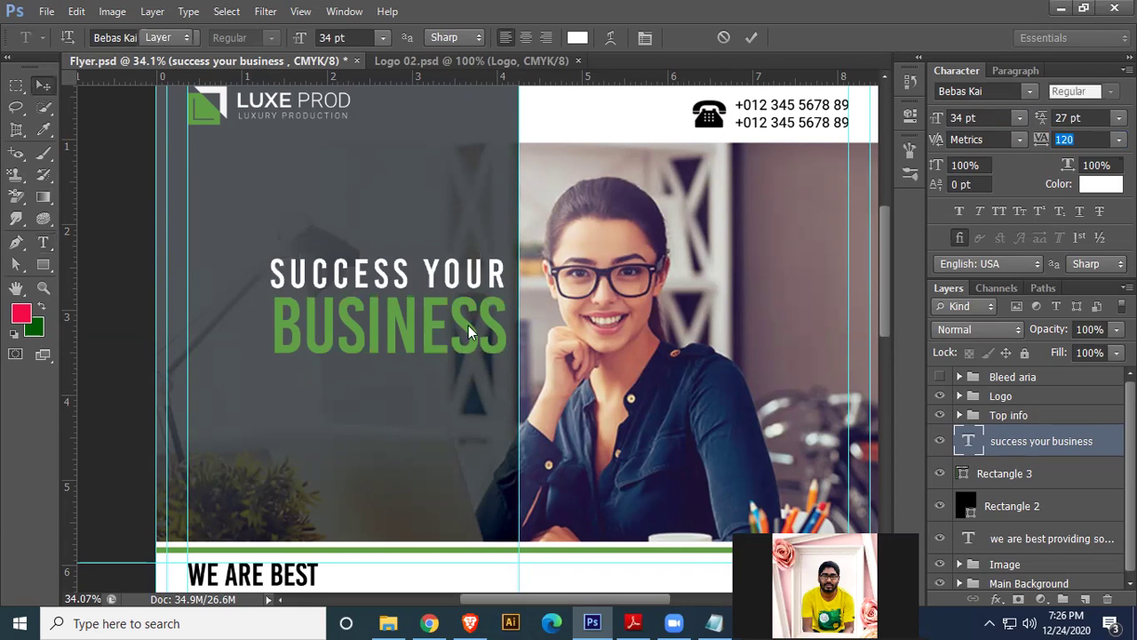
pyautogui.moveTo(331, 339); pyautogui.dragTo(247, 339)
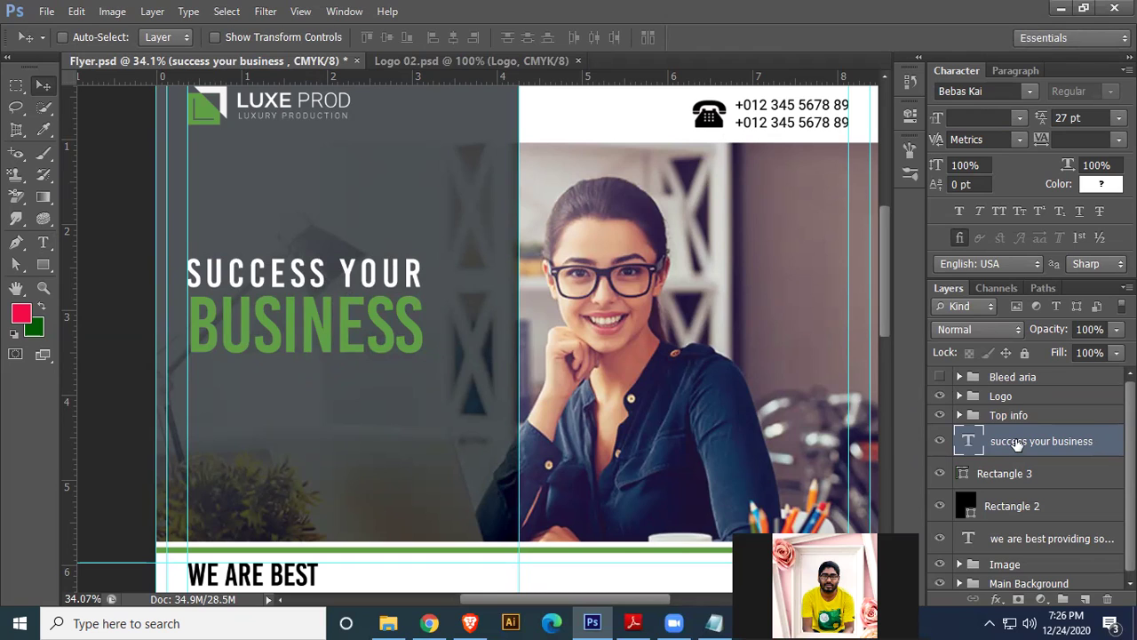
# - Put the "success your business" layer into its own group named "Main text" and collapse the group
pyautogui.hotkey('ctrl', 'g')
pyautogui.doubleClick(1008, 434)
pyautogui.write('M')
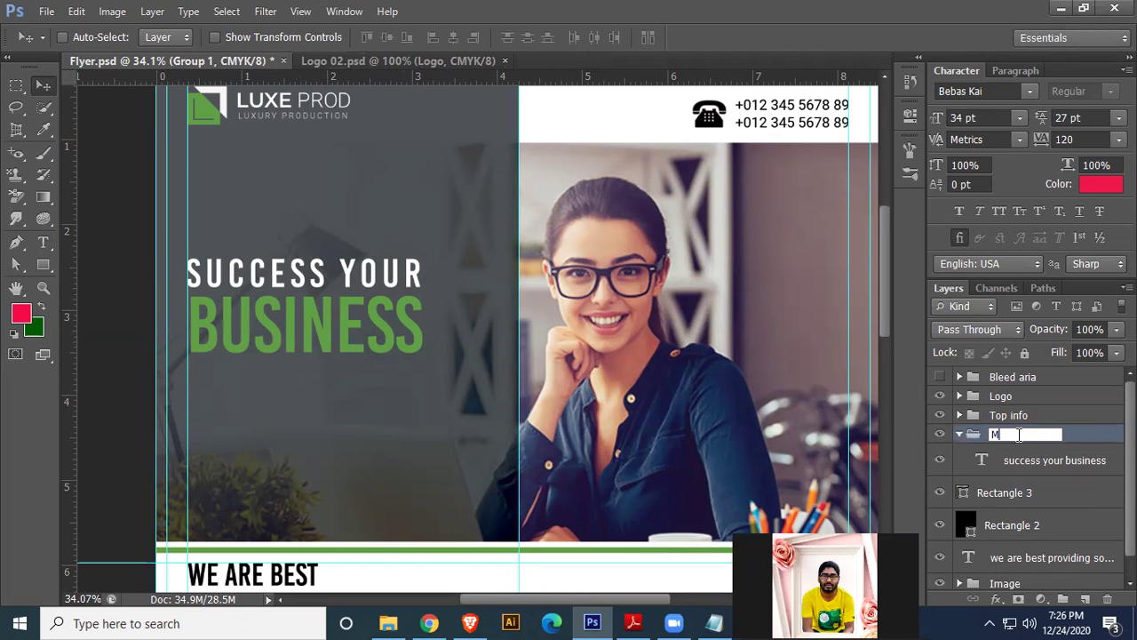
pyautogui.write('ain text')
pyautogui.press('Return')
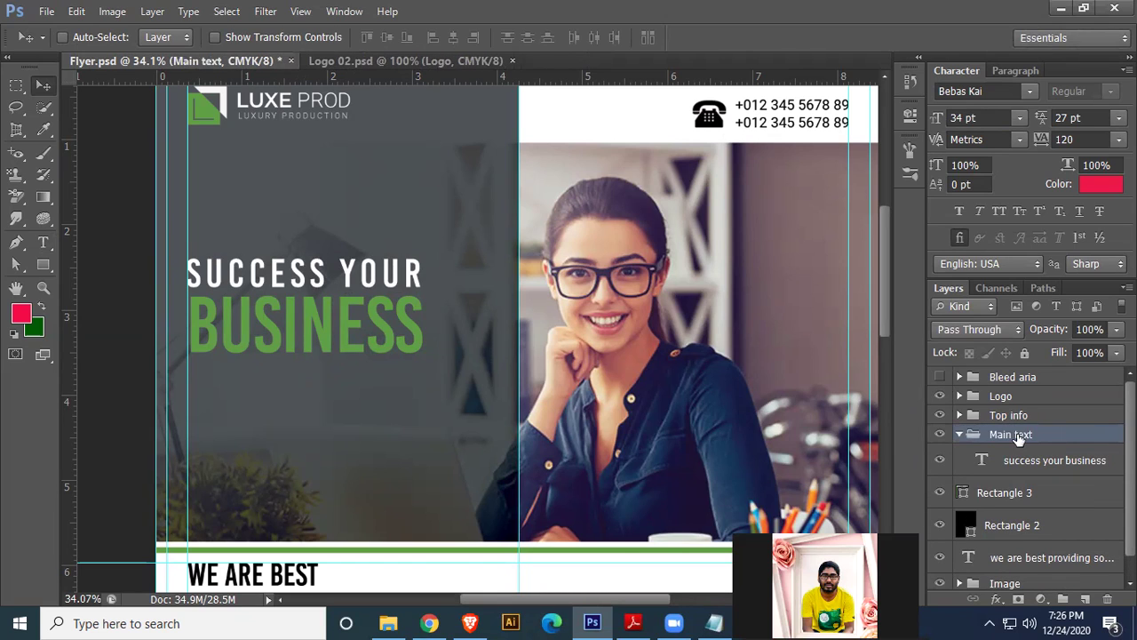
pyautogui.click(958, 435)
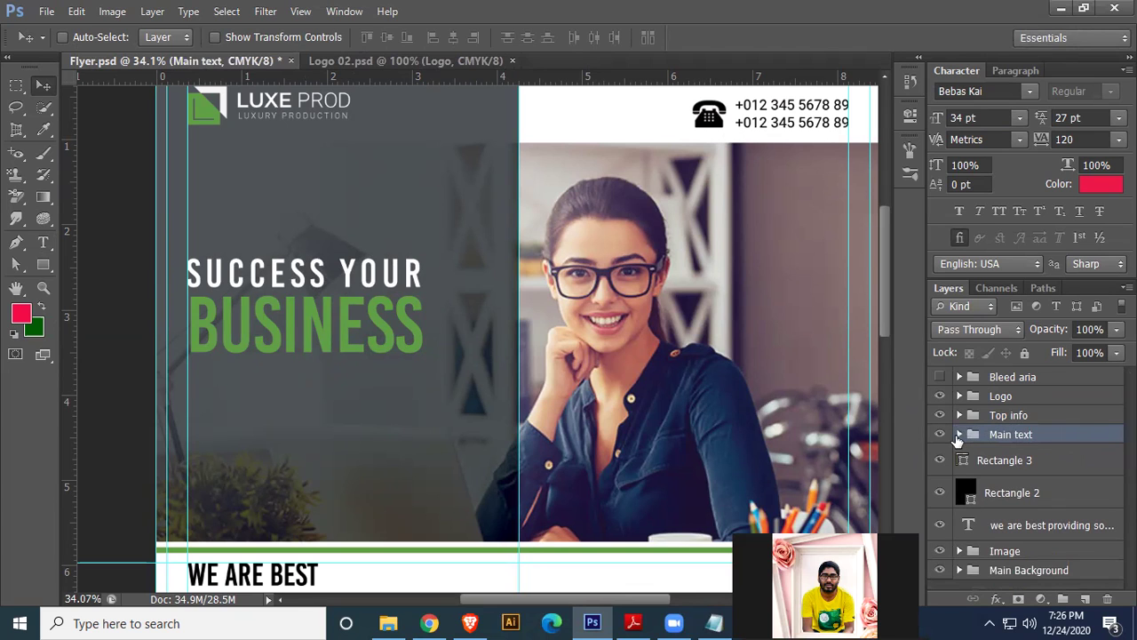
# - Group the Rectangle 3 and Rectangle 2 layers under the name "Shapes"
pyautogui.click(939, 461)
pyautogui.click(999, 462)
pyautogui.keyDown('shift'); pyautogui.click(1034, 494); pyautogui.keyUp('shift')
pyautogui.hotkey('ctrl', 'g')
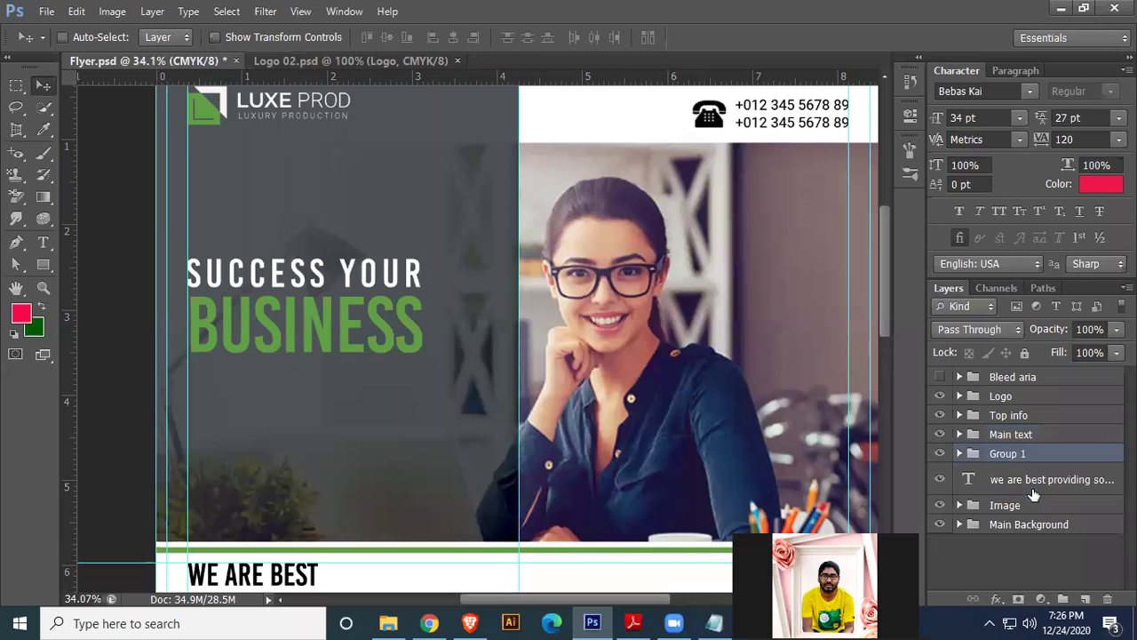
pyautogui.doubleClick(1011, 454)
pyautogui.write('Sha')
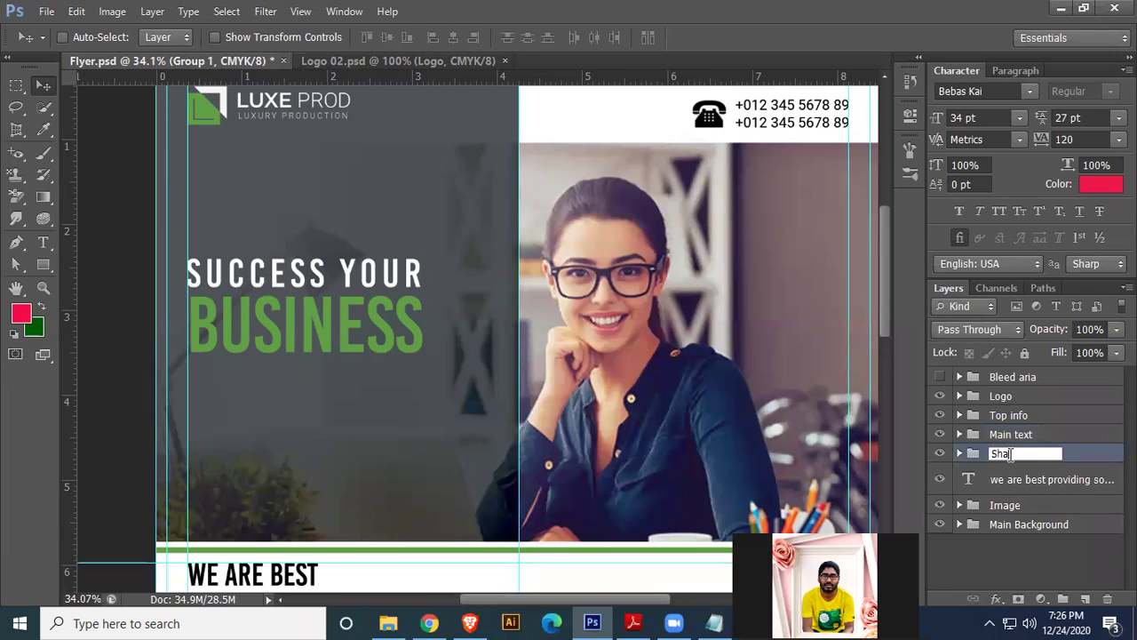
pyautogui.press('Return')
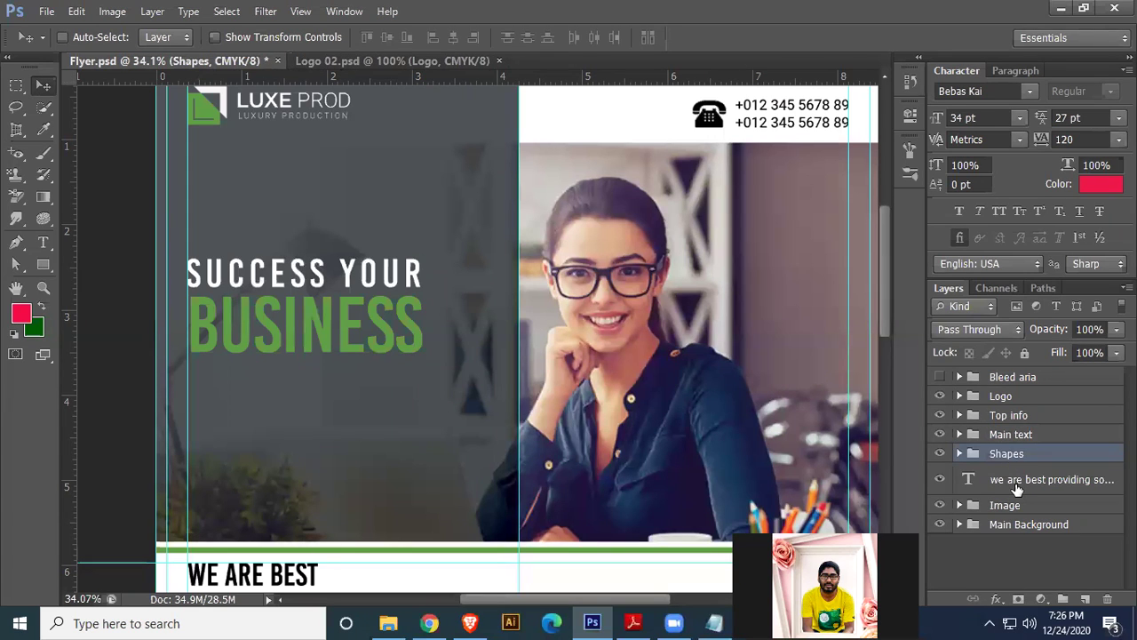
# - Put the "we are best providing solution" text layer into a group named "Sub text" and collapse the group
pyautogui.click(1018, 489)
pyautogui.hotkey('ctrl', 'g')
pyautogui.doubleClick(1012, 473)
pyautogui.write('Sub')
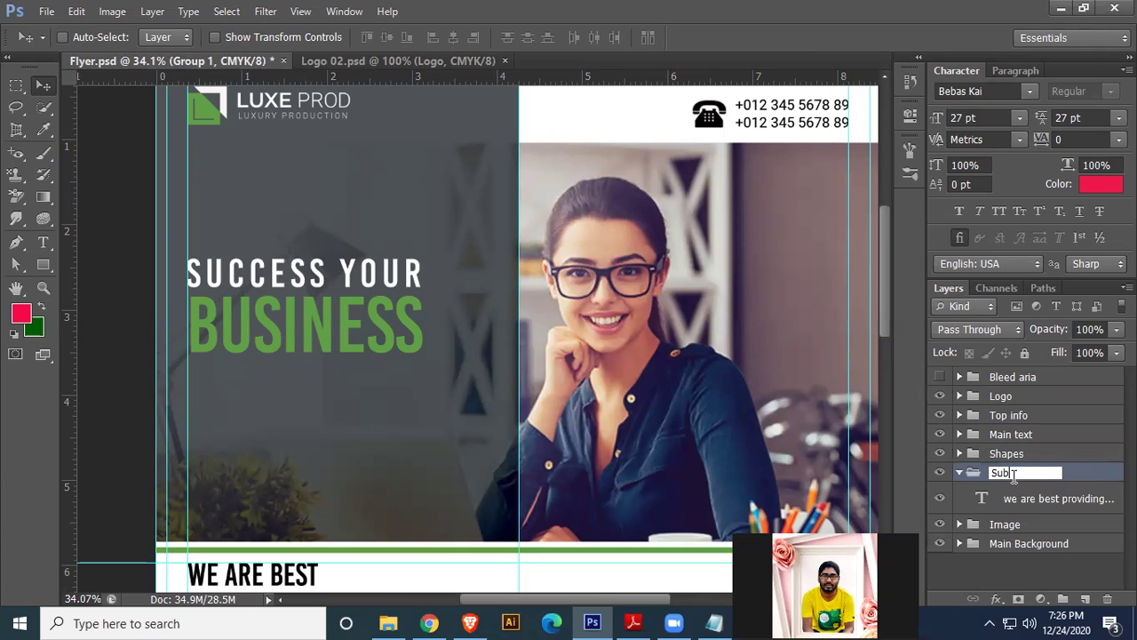
pyautogui.write(' texr')
pyautogui.press('Return')
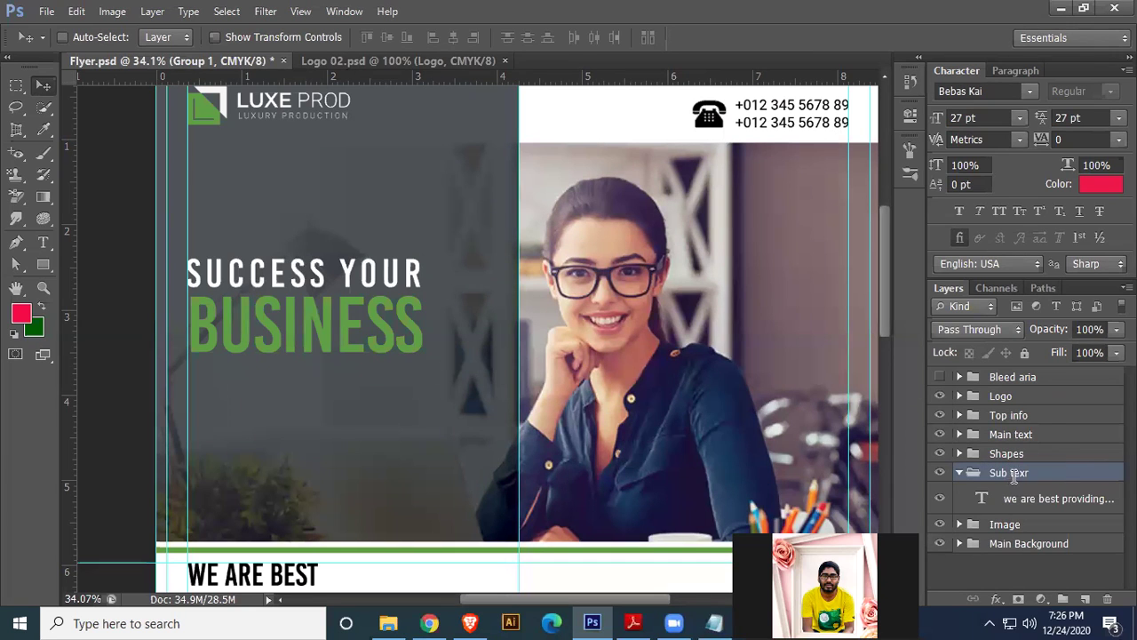
pyautogui.doubleClick(1031, 474)
pyautogui.click(1042, 477)
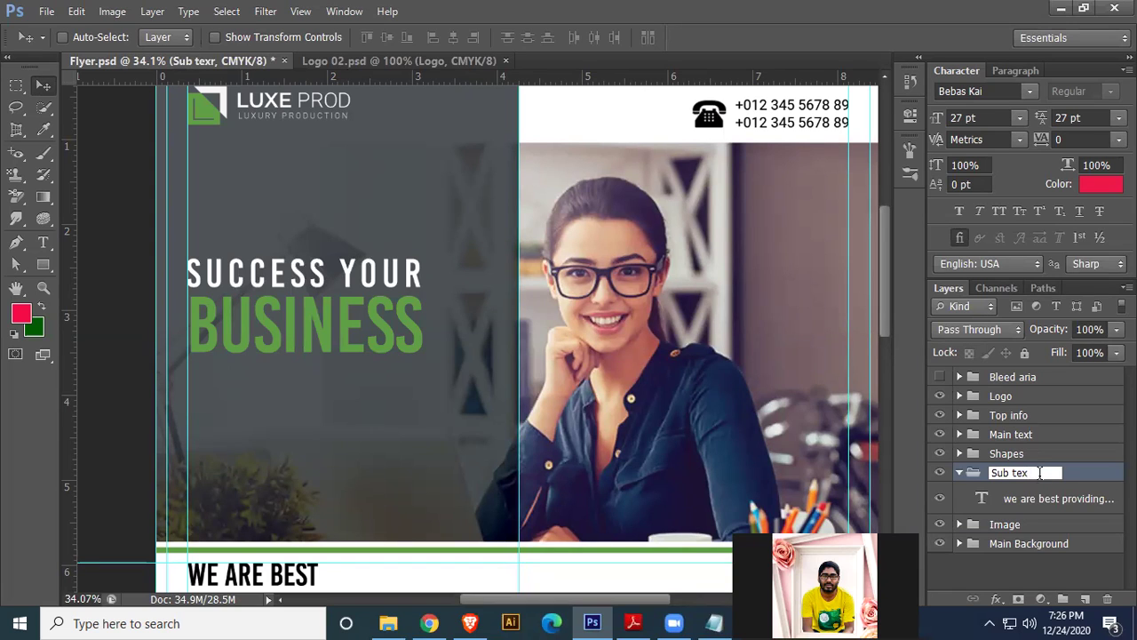
pyautogui.press('Return')
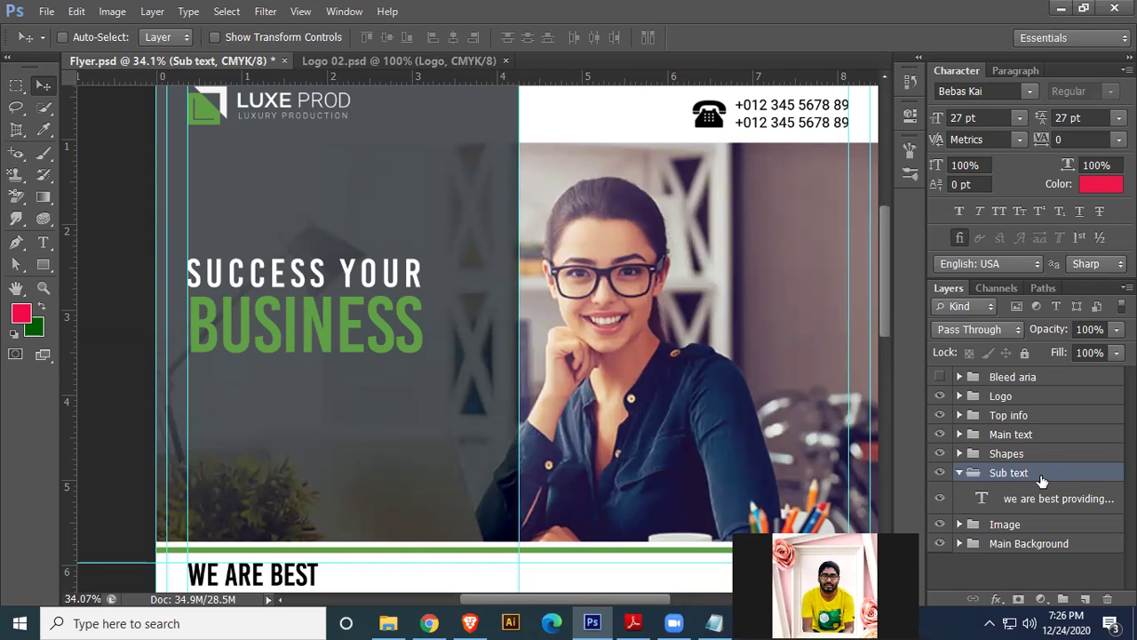
pyautogui.click(959, 472)
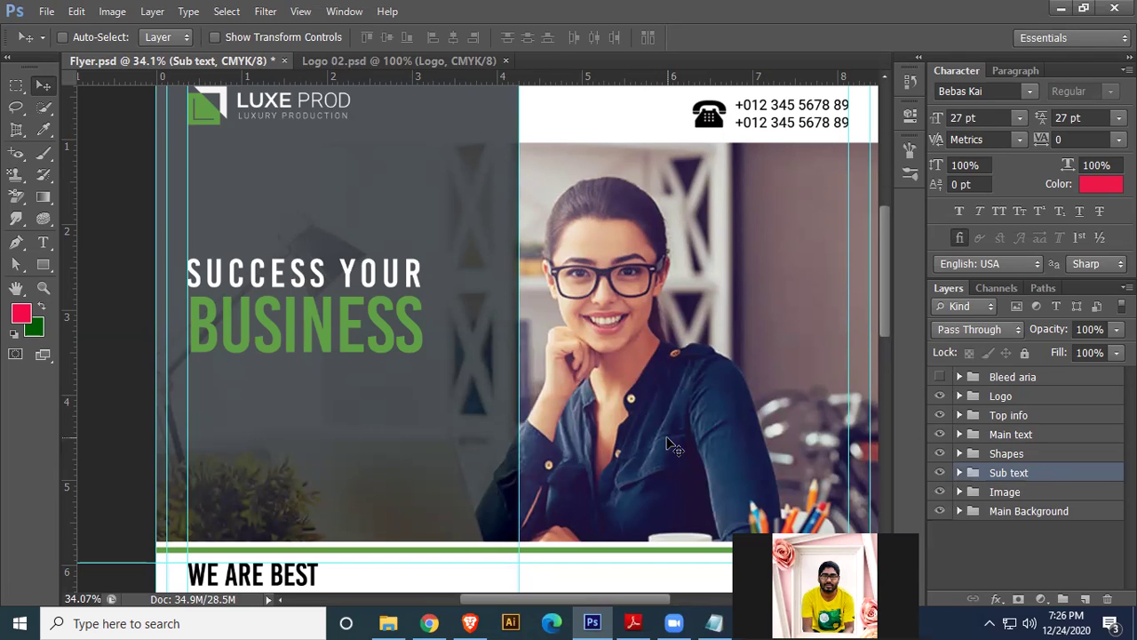
# - Copy the first "our services" line from Text.txt in Notepad and return to the flyer's lower area in Photoshop
pyautogui.scroll(-5, 546, 192)
pyautogui.scroll(-2, 619, 355)
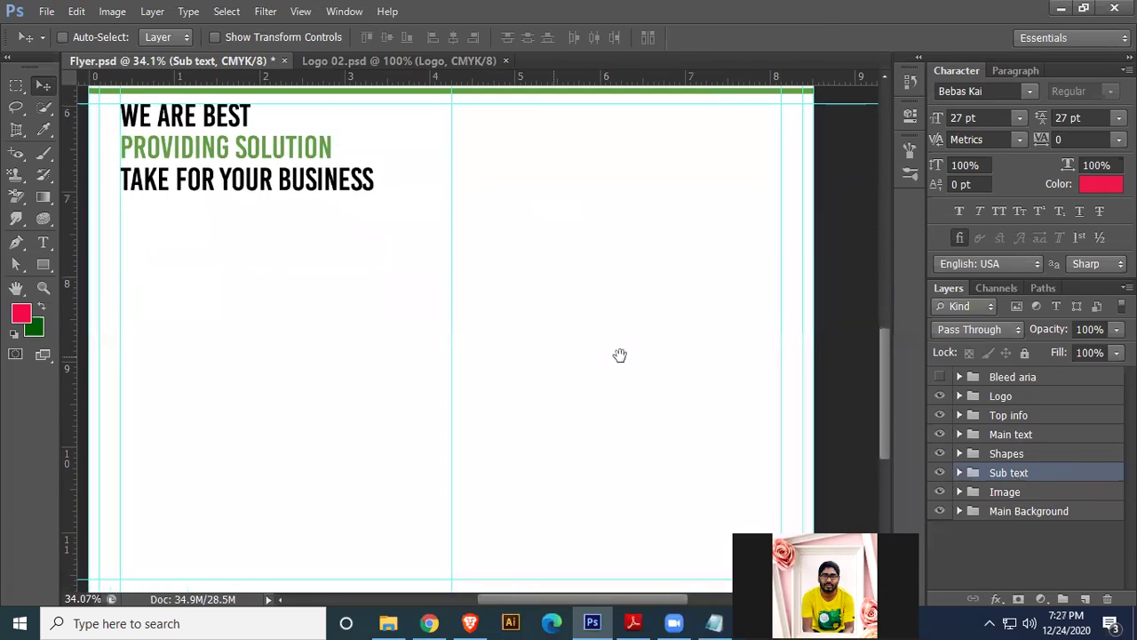
pyautogui.hscroll(-3, 631, 357)
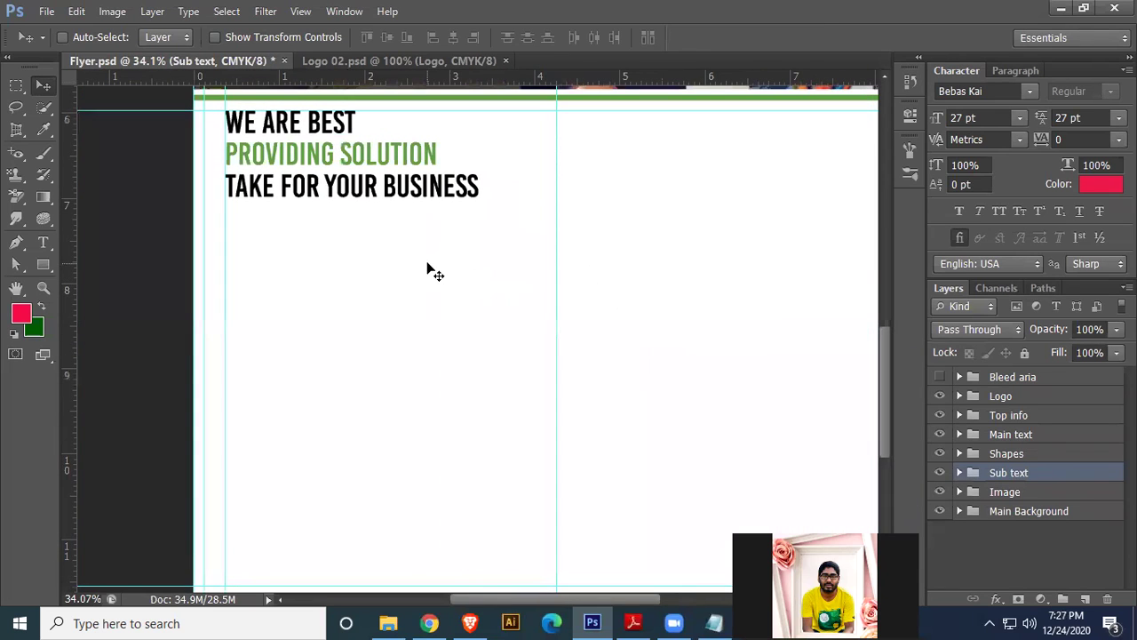
pyautogui.hotkey('alt', 'Tab')
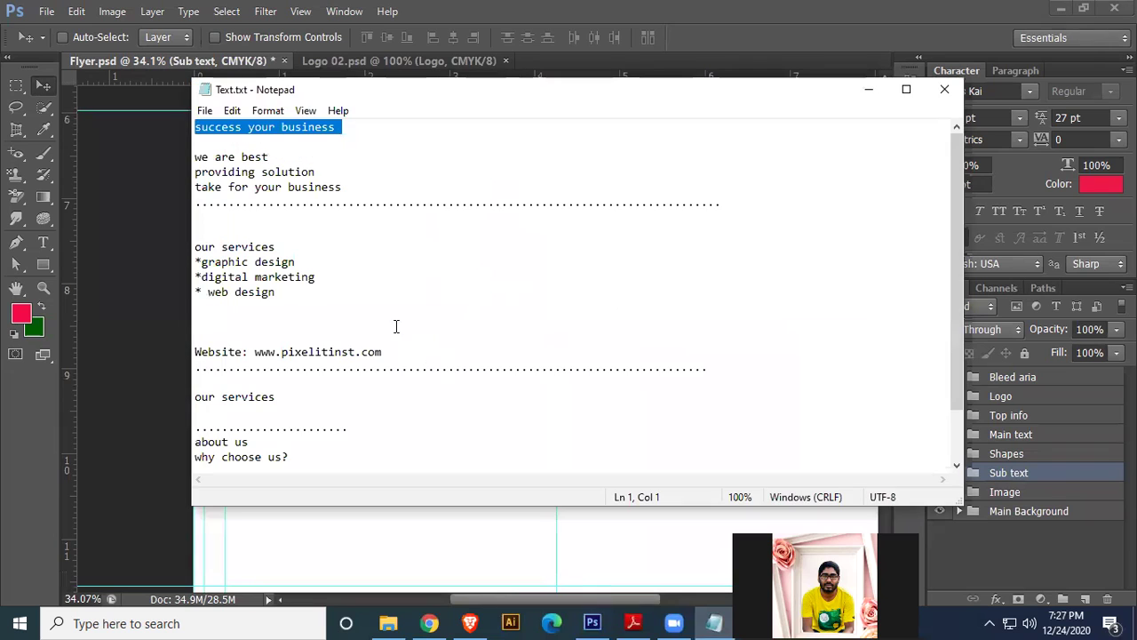
pyautogui.moveTo(281, 247); pyautogui.dragTo(197, 247)
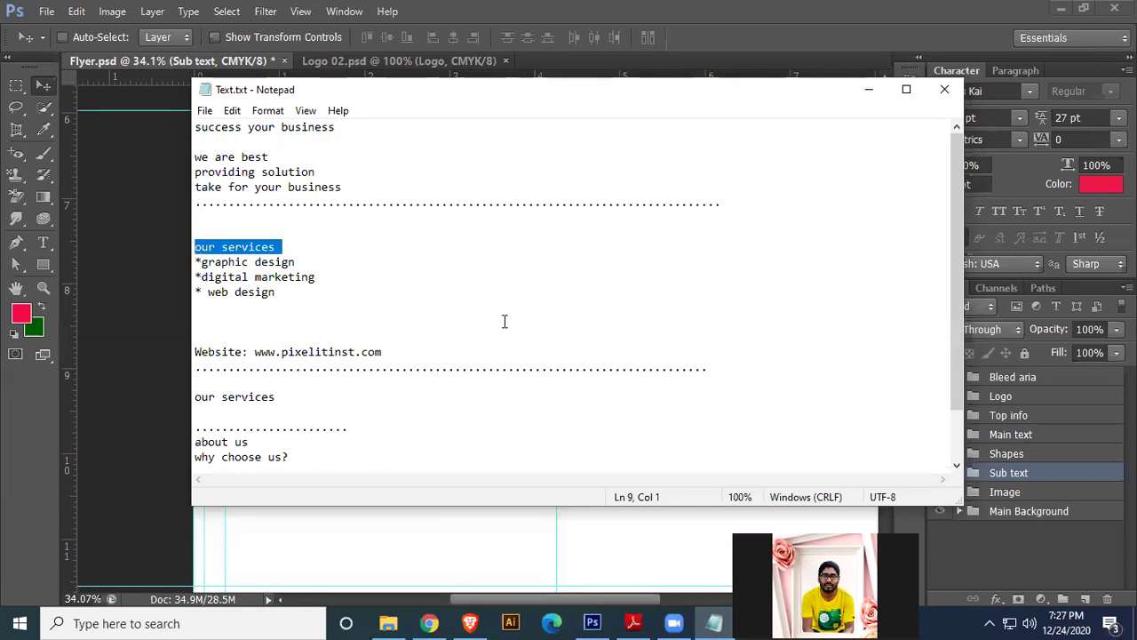
pyautogui.click(693, 12)
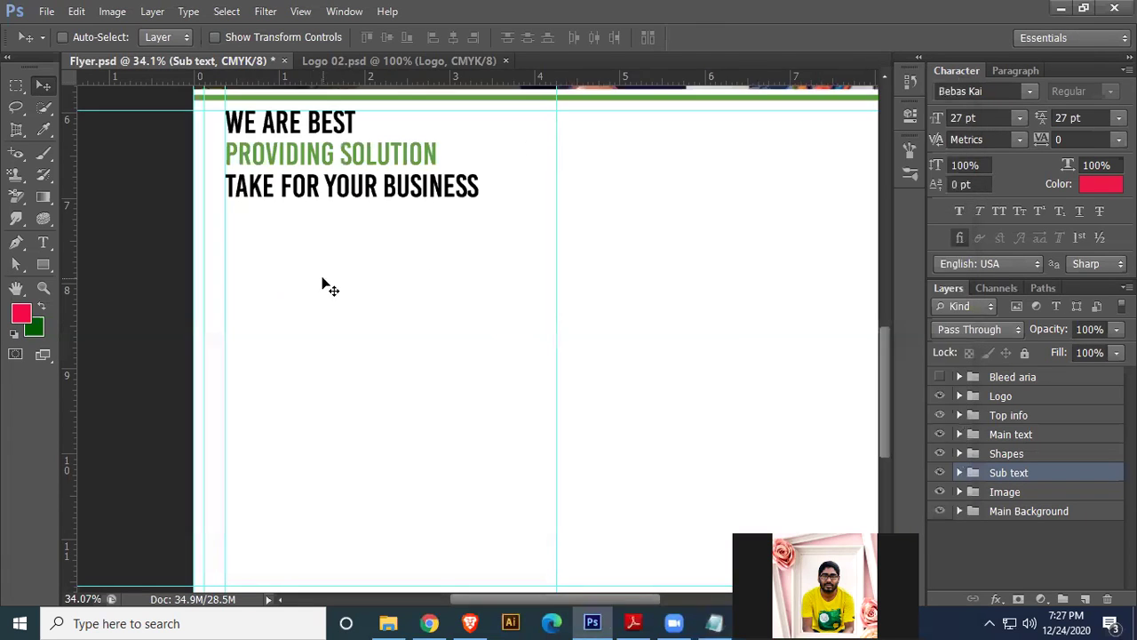
# - Add the copied "our services" text as a new text layer below the three-line slogan
pyautogui.click(43, 240)
pyautogui.click(250, 263)
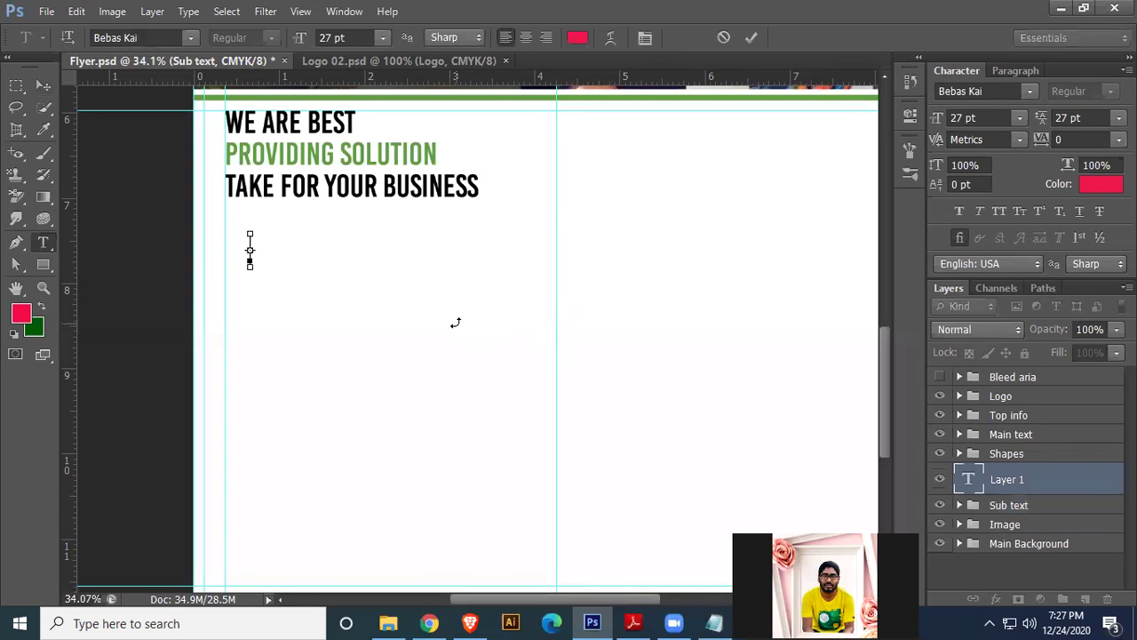
pyautogui.write('OUR SERVICES')
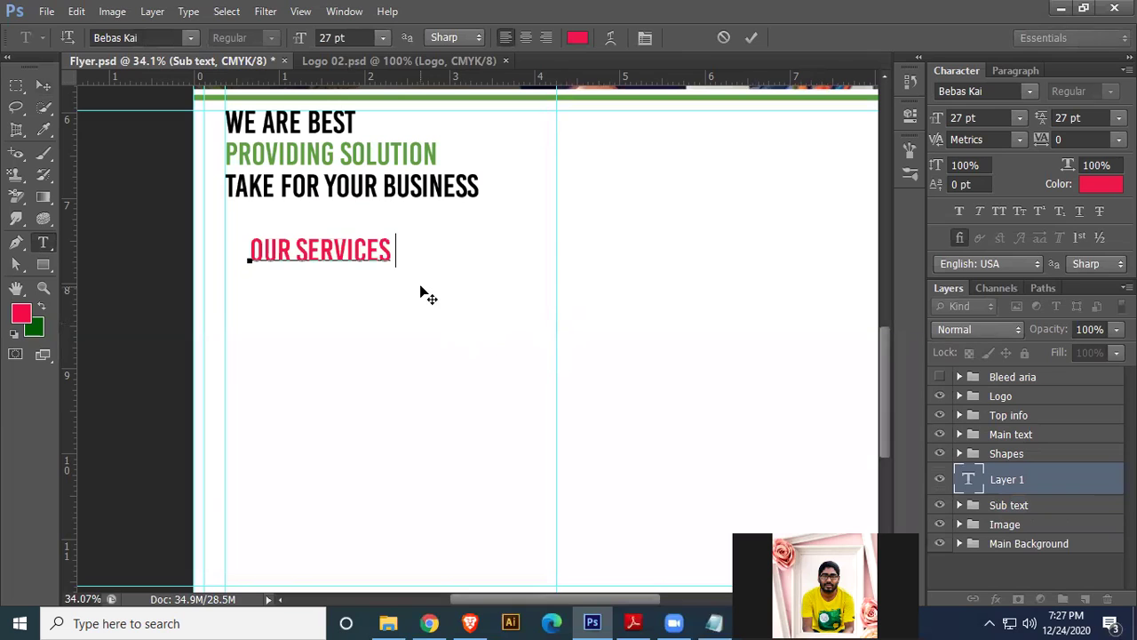
# - Set the whole "our services" text in the Roboto font with the Bold style
pyautogui.hotkey('ctrl', 'a')
pyautogui.click(1000, 91)
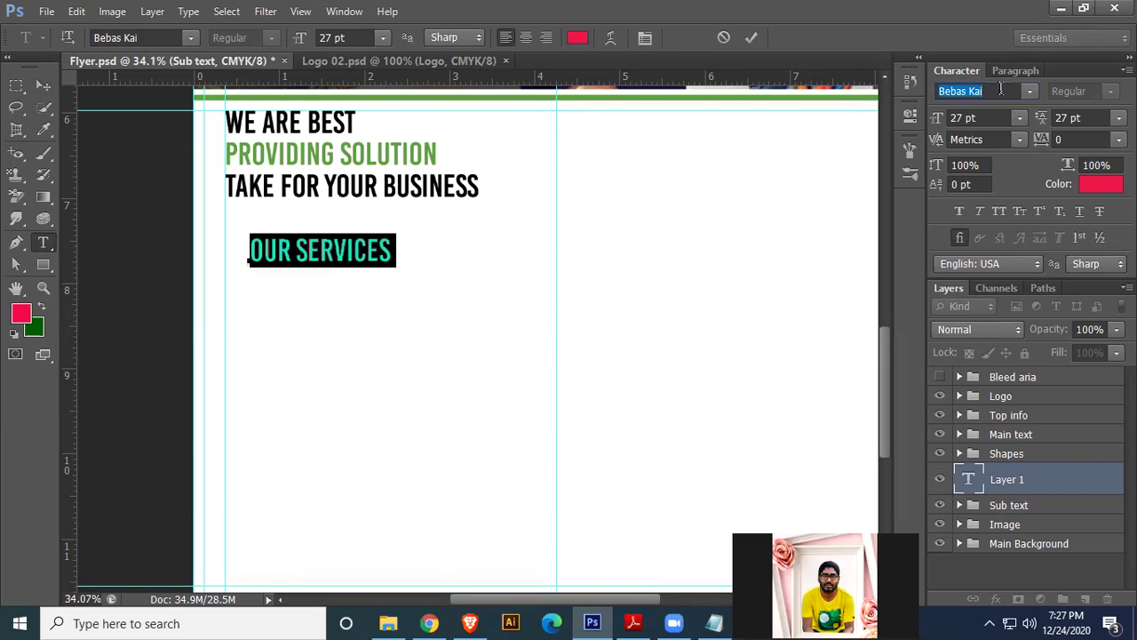
pyautogui.write('ro')
pyautogui.click(1026, 92)
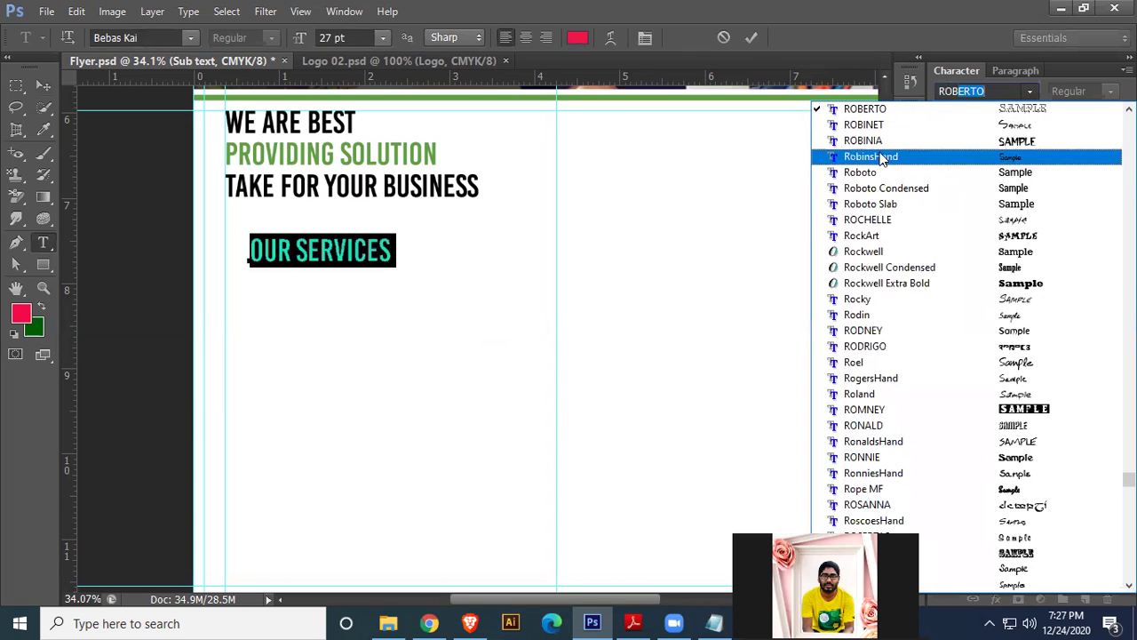
pyautogui.click(918, 177)
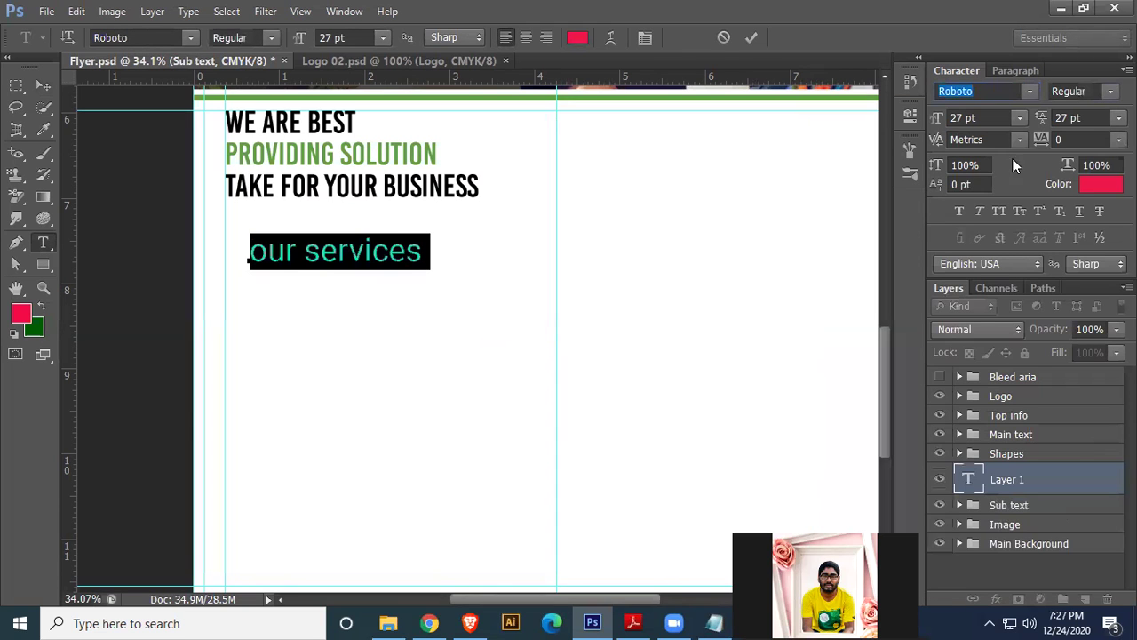
pyautogui.click(1080, 91)
pyautogui.click(1056, 231)
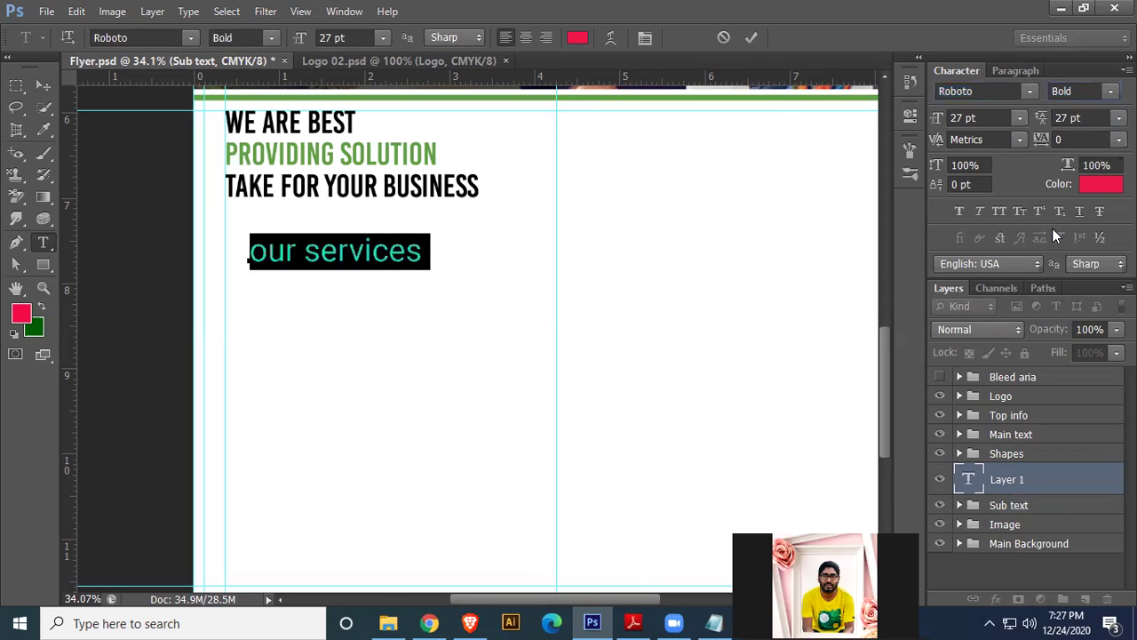
# - Set the "our services" heading in all caps at a font size of 17 pt
pyautogui.click(999, 209)
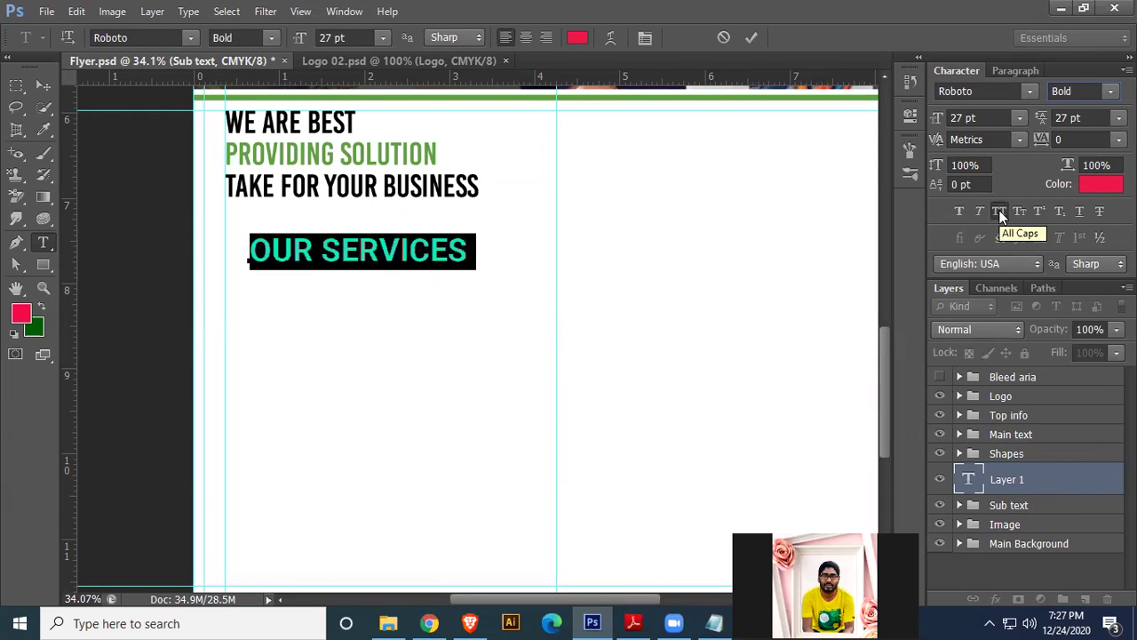
pyautogui.click(988, 117)
pyautogui.write('17')
pyautogui.press('Return')
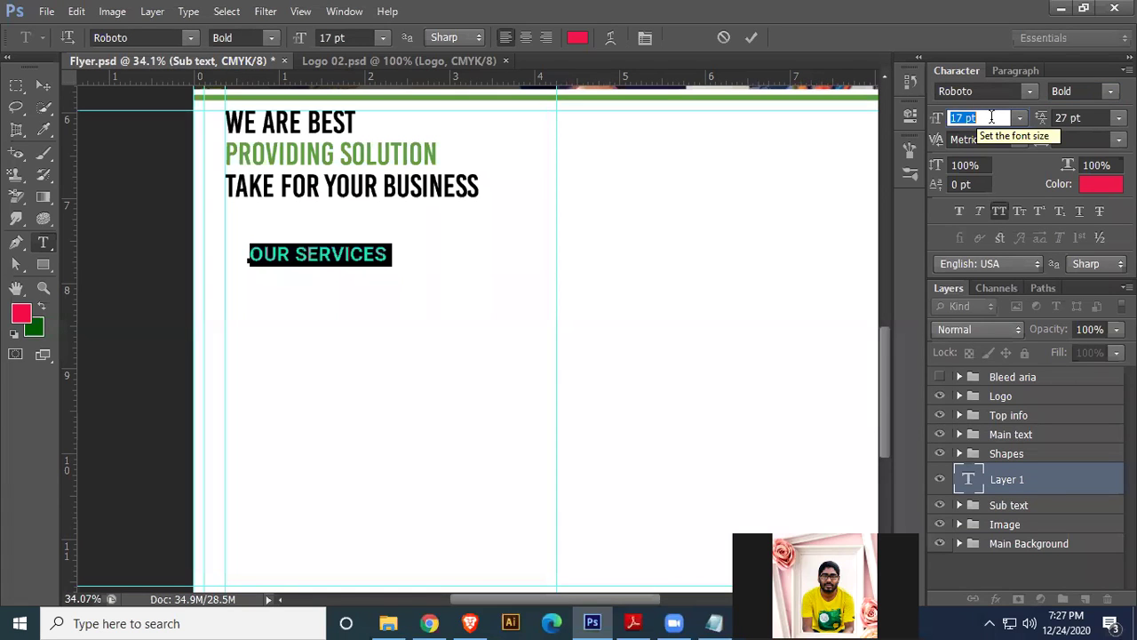
# - Colour the whole "our services" heading black (000000)
pyautogui.click(1102, 184)
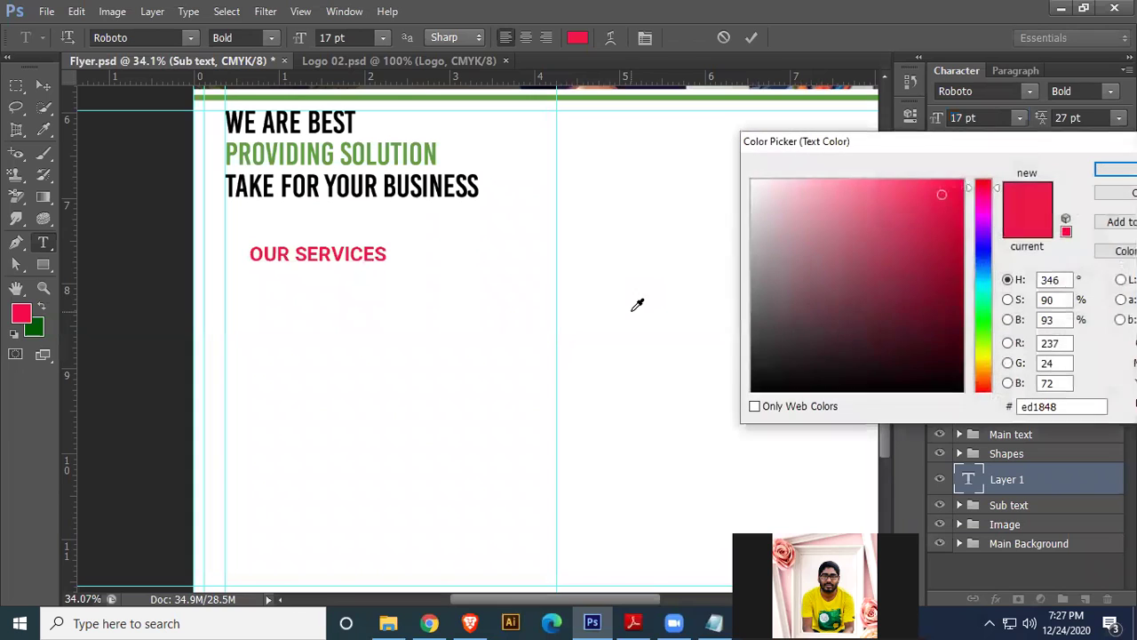
pyautogui.moveTo(846, 329); pyautogui.dragTo(663, 480)
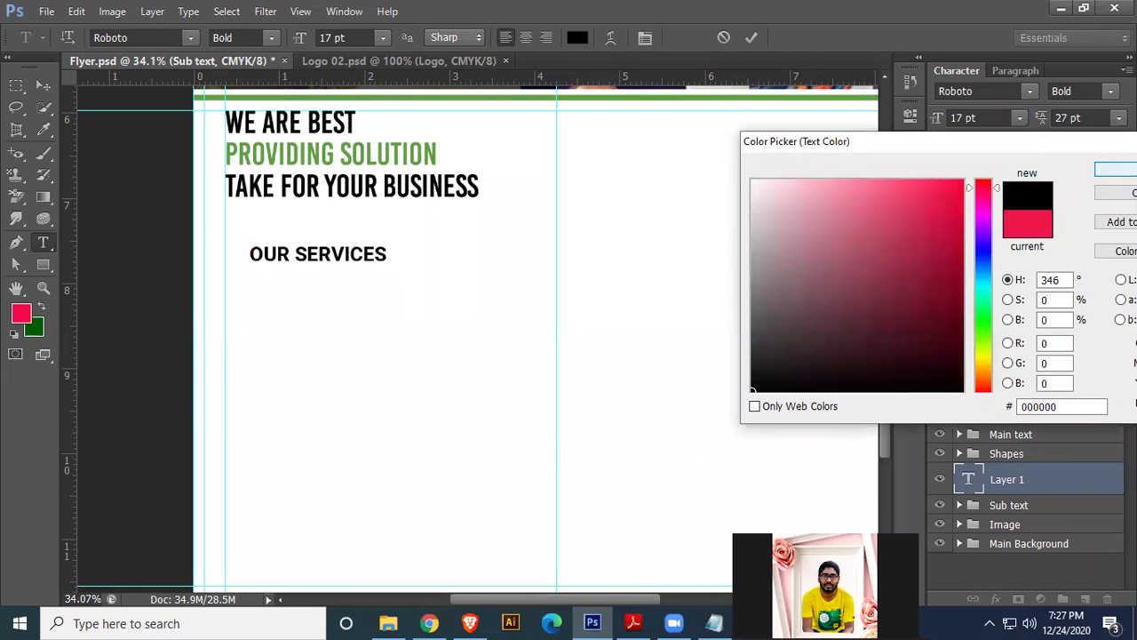
pyautogui.press('Return')
# - Colour the word "OUR" with the green 5fa045 sampled from the divider bar and move the heading just below the slogan, flush with its left edge
pyautogui.click(290, 253)
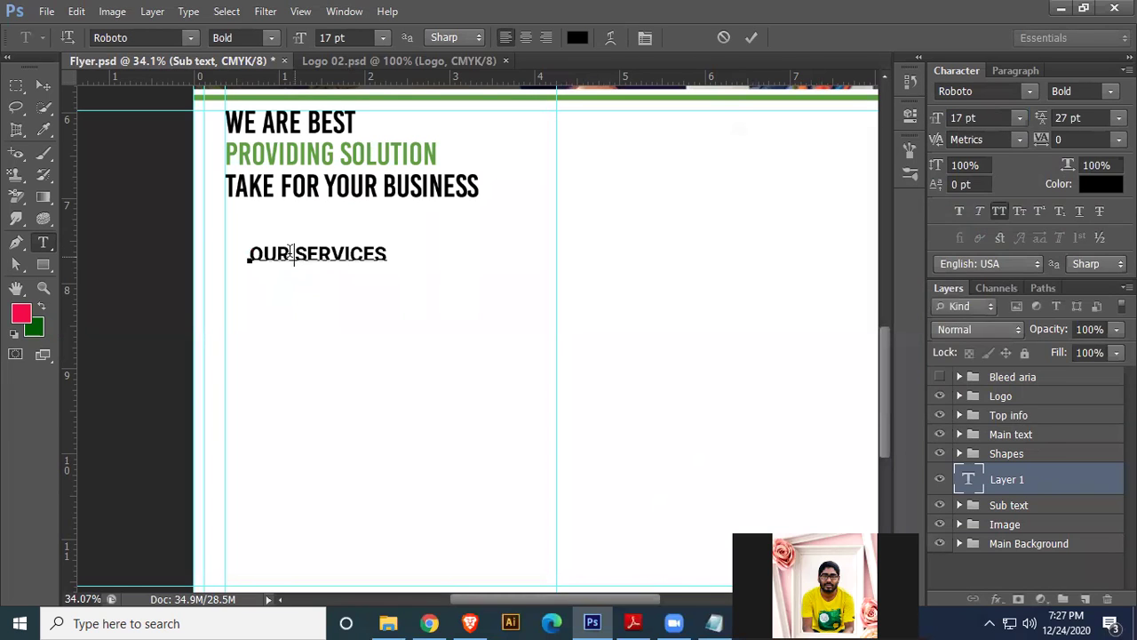
pyautogui.doubleClick(235, 253)
pyautogui.click(1100, 186)
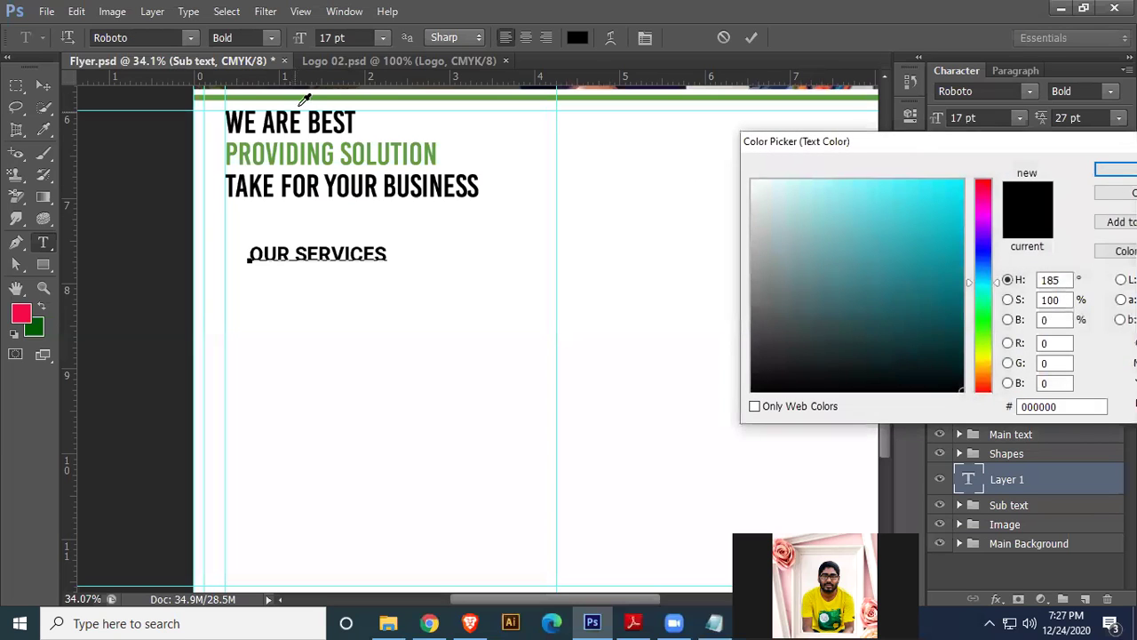
pyautogui.click(289, 94)
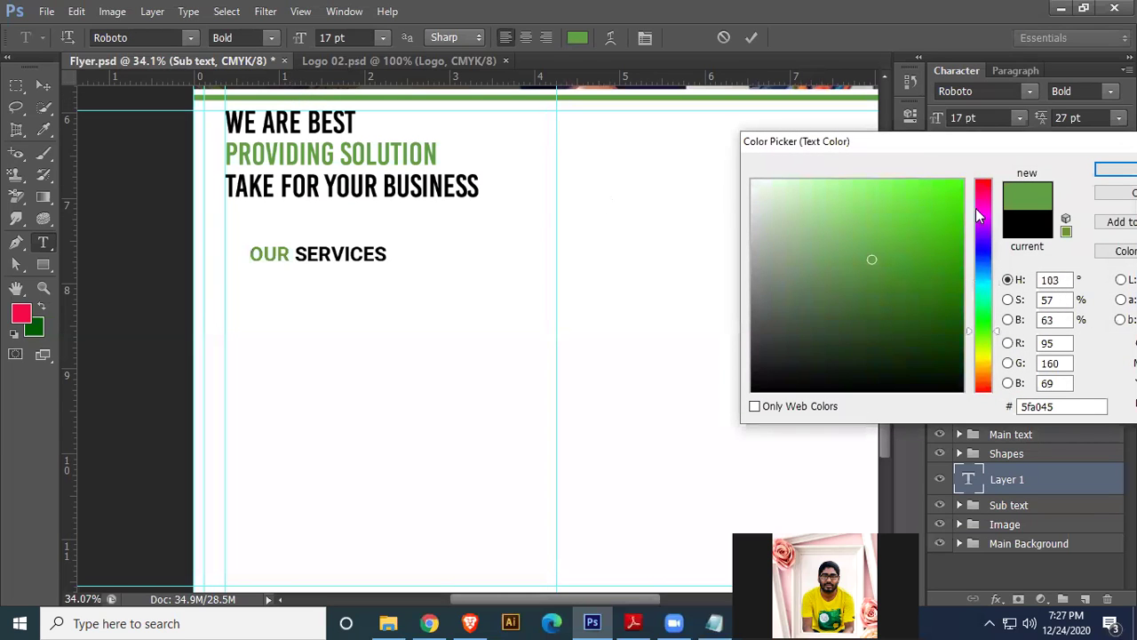
pyautogui.click(1115, 169)
pyautogui.click(39, 88)
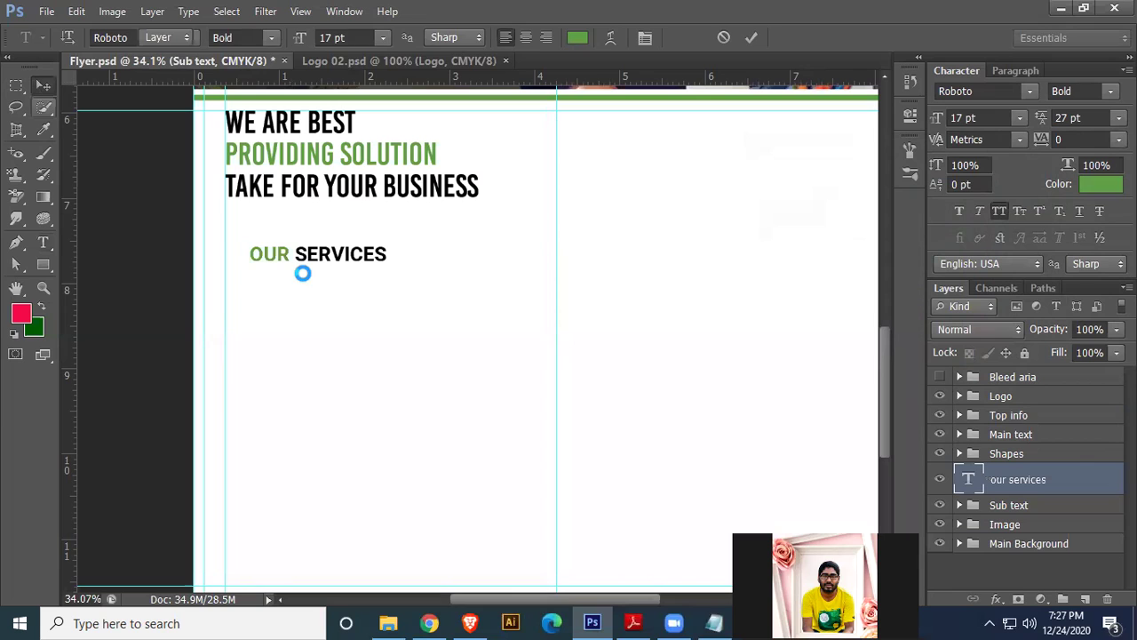
pyautogui.moveTo(321, 256); pyautogui.dragTo(298, 229)
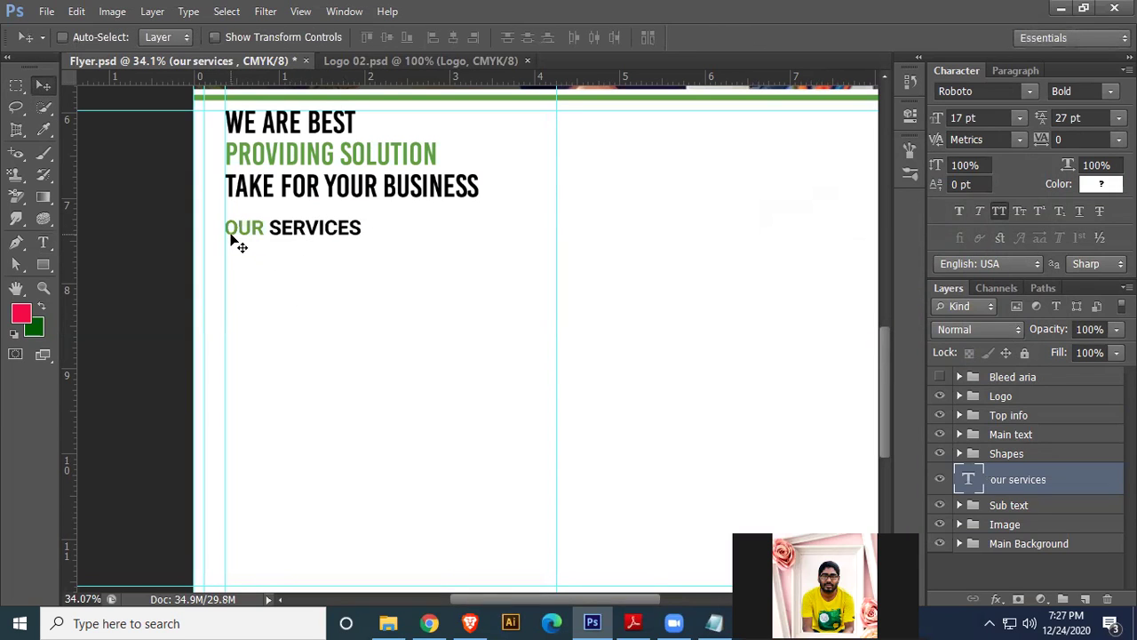
# - Draw a paragraph text box as wide as the slogan below the "our services" heading and add a vertical guide at its right edge
pyautogui.click(45, 242)
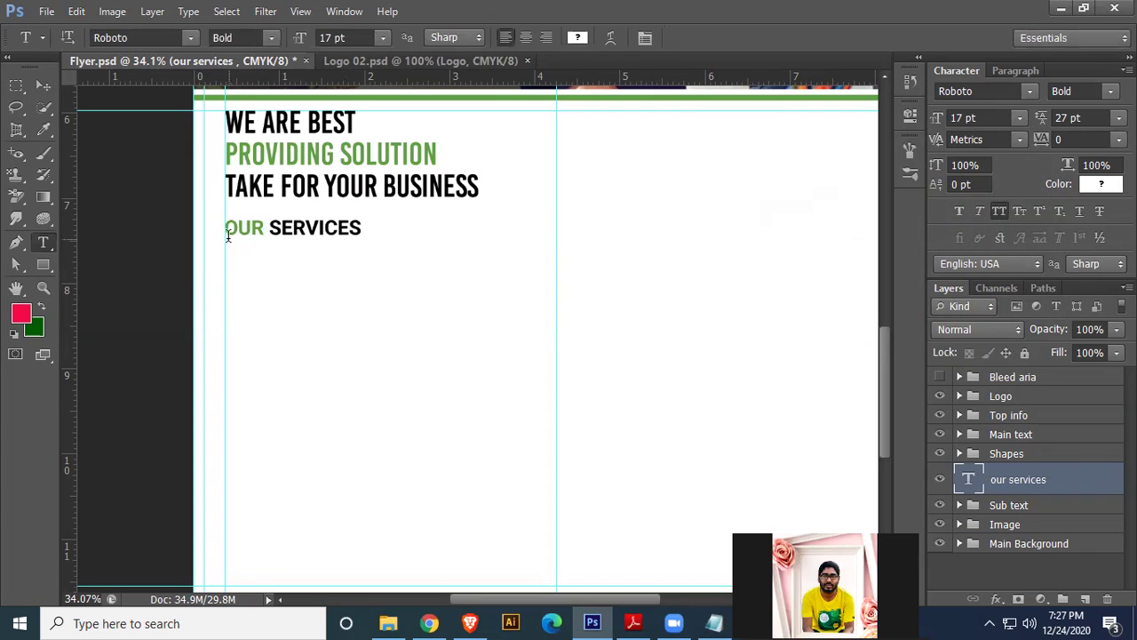
pyautogui.moveTo(225, 243); pyautogui.dragTo(480, 275)
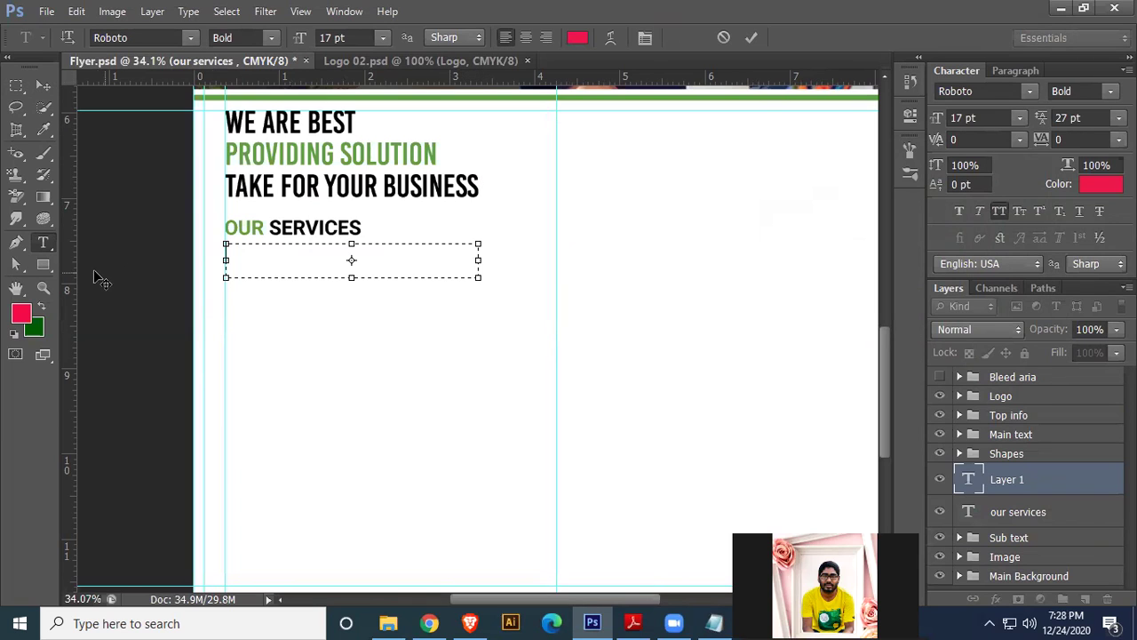
pyautogui.moveTo(71, 253); pyautogui.dragTo(478, 311)
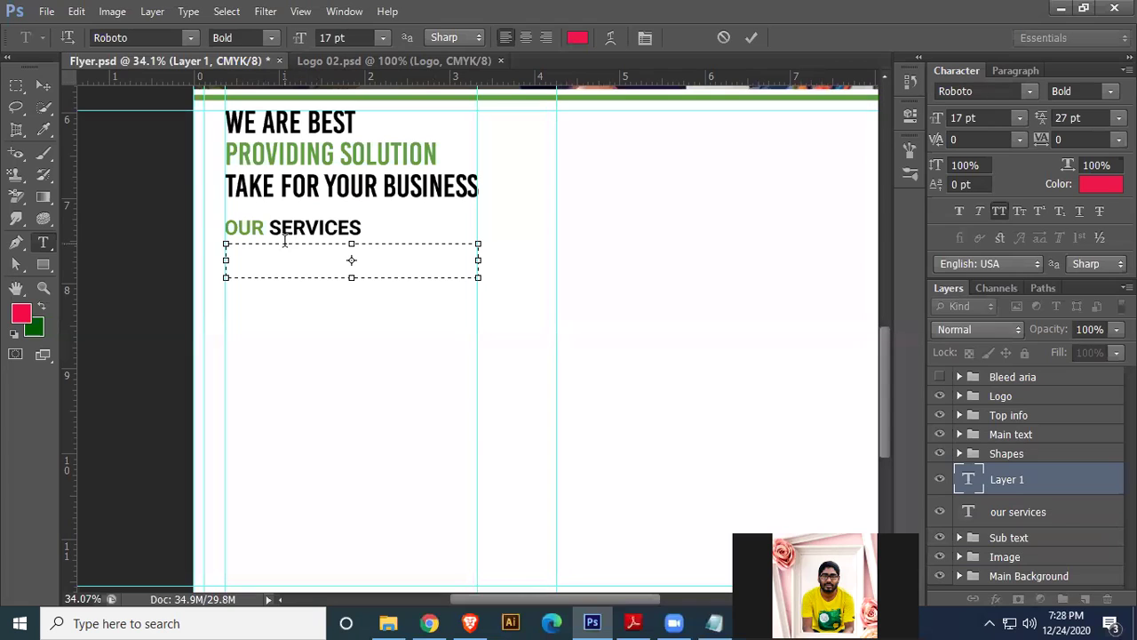
# - Fill the text box with Lorem Ipsum placeholder text and set it to 9 pt without all caps
pyautogui.click(189, 12)
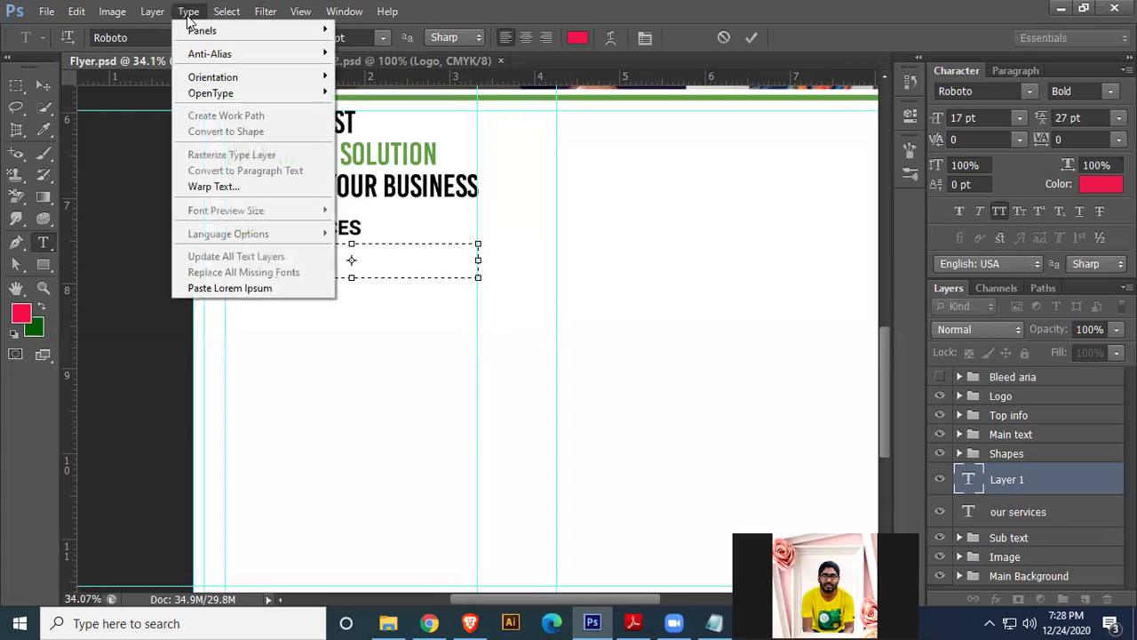
pyautogui.click(236, 288)
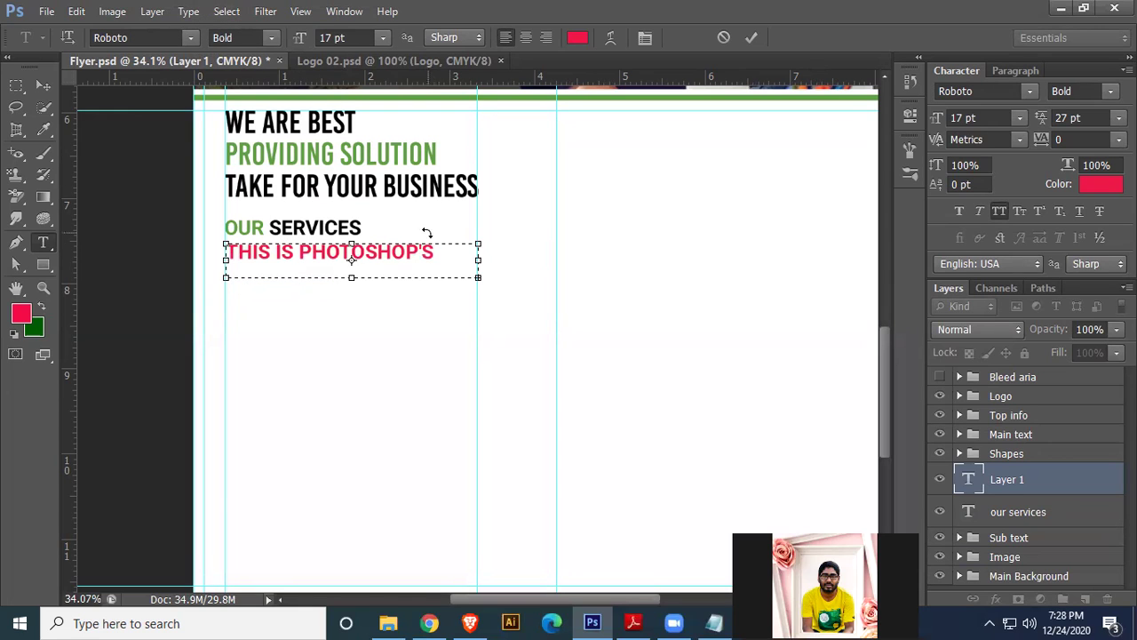
pyautogui.hotkey('ctrl', 'a')
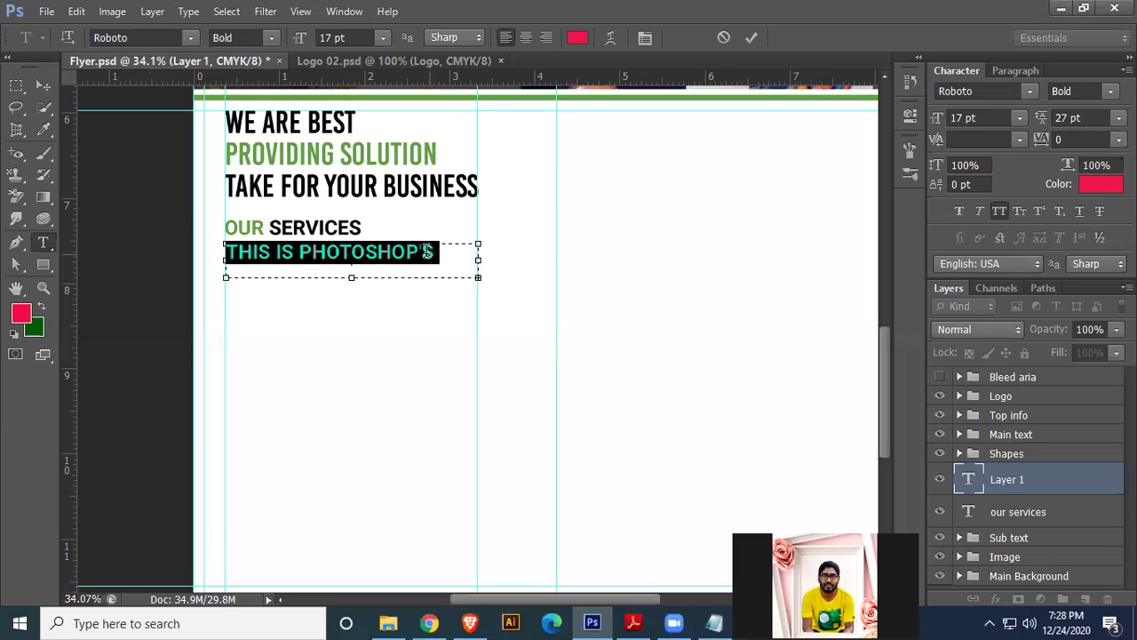
pyautogui.click(1022, 118)
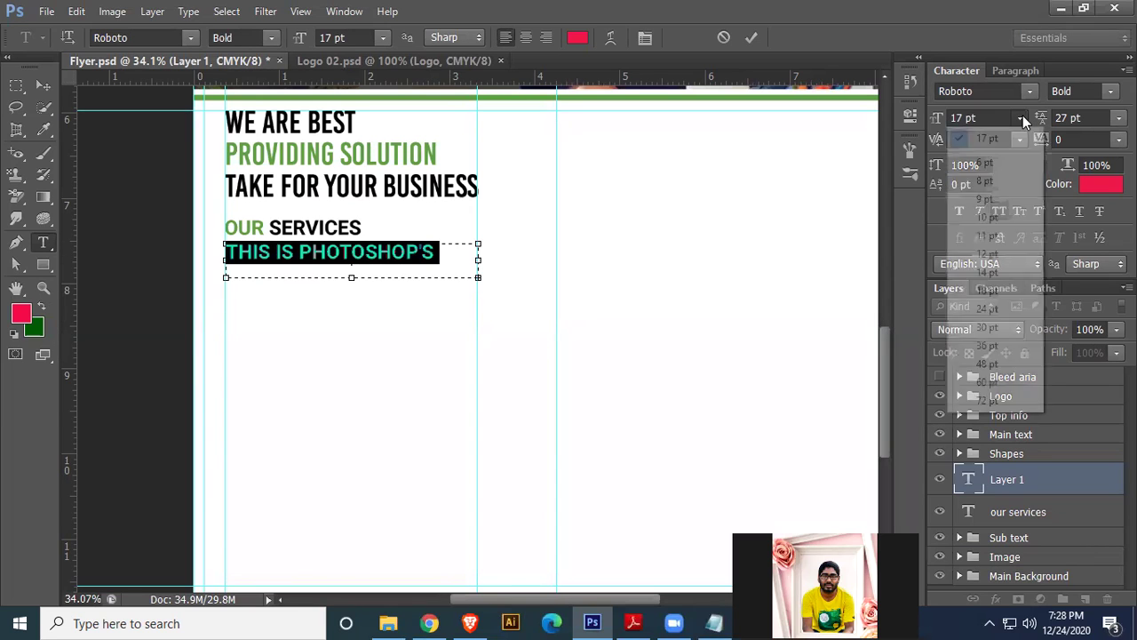
pyautogui.click(986, 199)
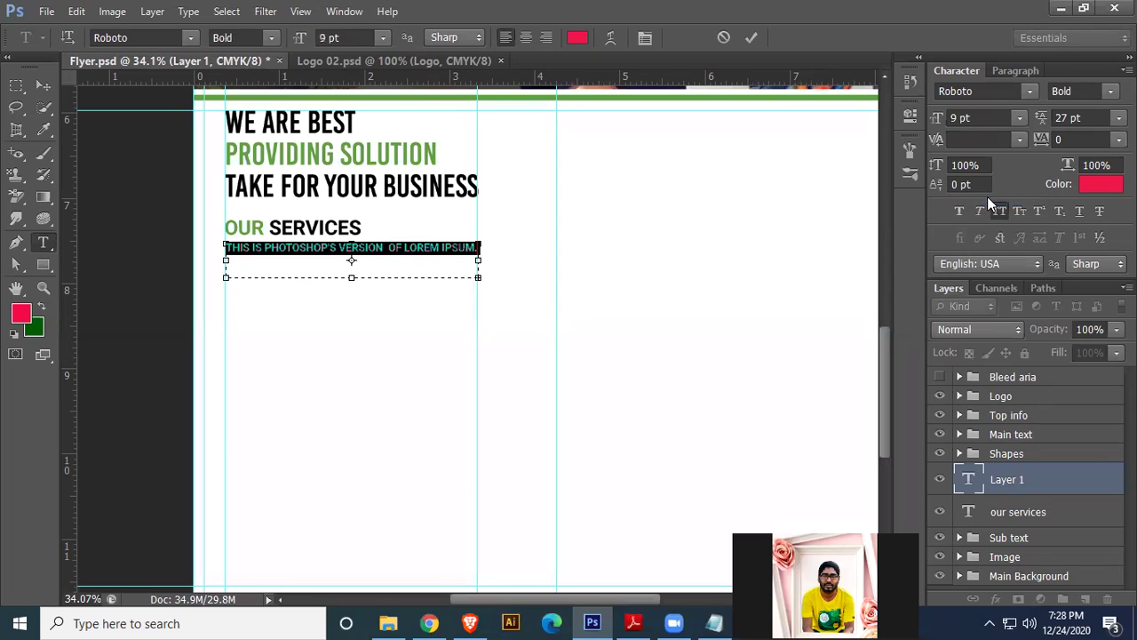
pyautogui.click(1005, 208)
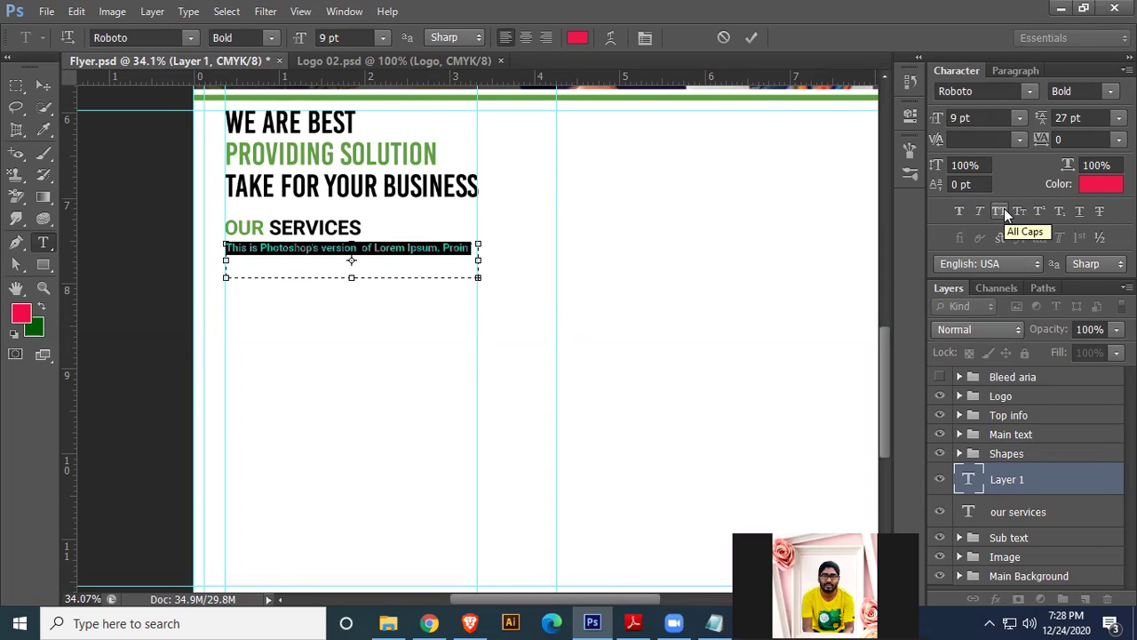
# - Colour the placeholder paragraph near-black (131313) and change its font style to Light
pyautogui.click(1106, 185)
pyautogui.moveTo(795, 235)
pyautogui.mouseDown()
pyautogui.moveTo(745, 391)
pyautogui.moveTo(729, 384)
pyautogui.moveTo(752, 377)
pyautogui.mouseUp()
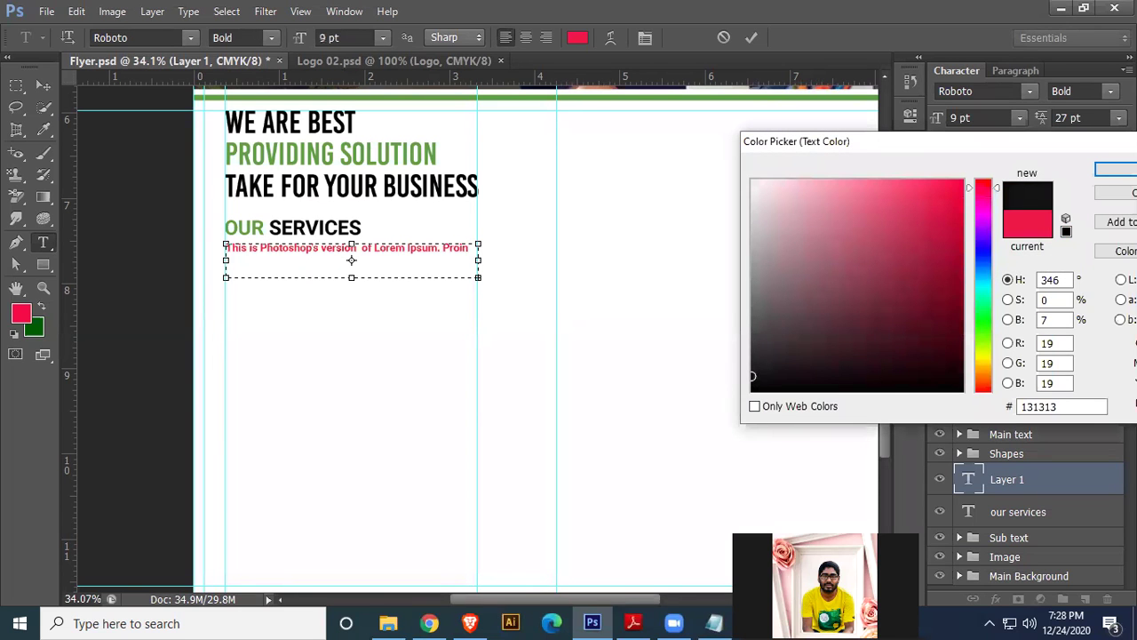
pyautogui.press('Return')
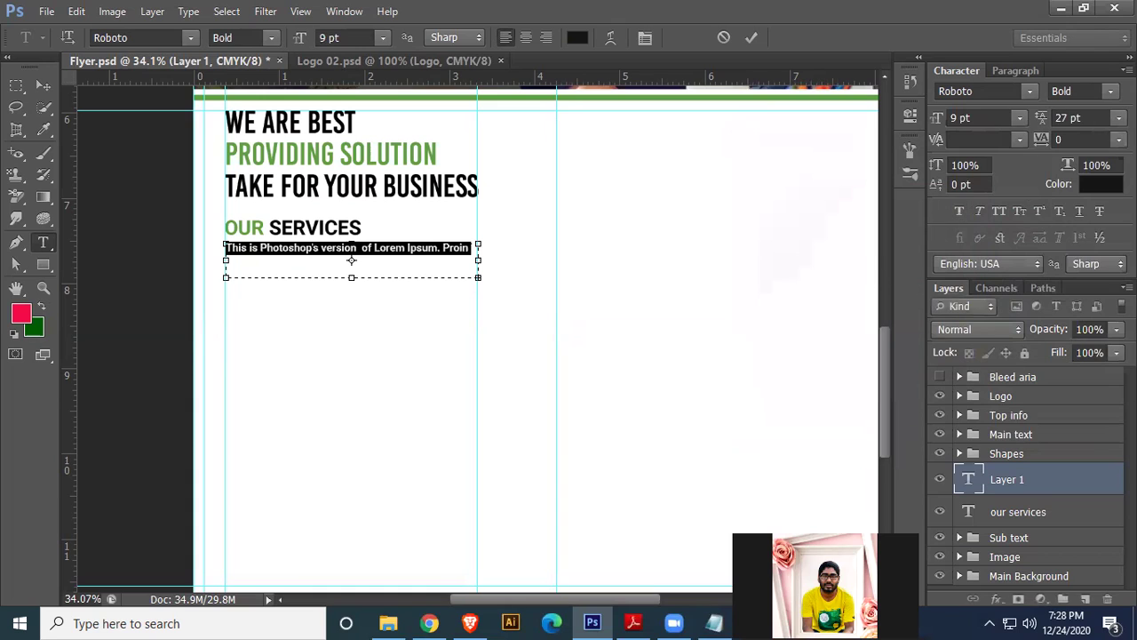
pyautogui.click(1069, 96)
pyautogui.click(1067, 141)
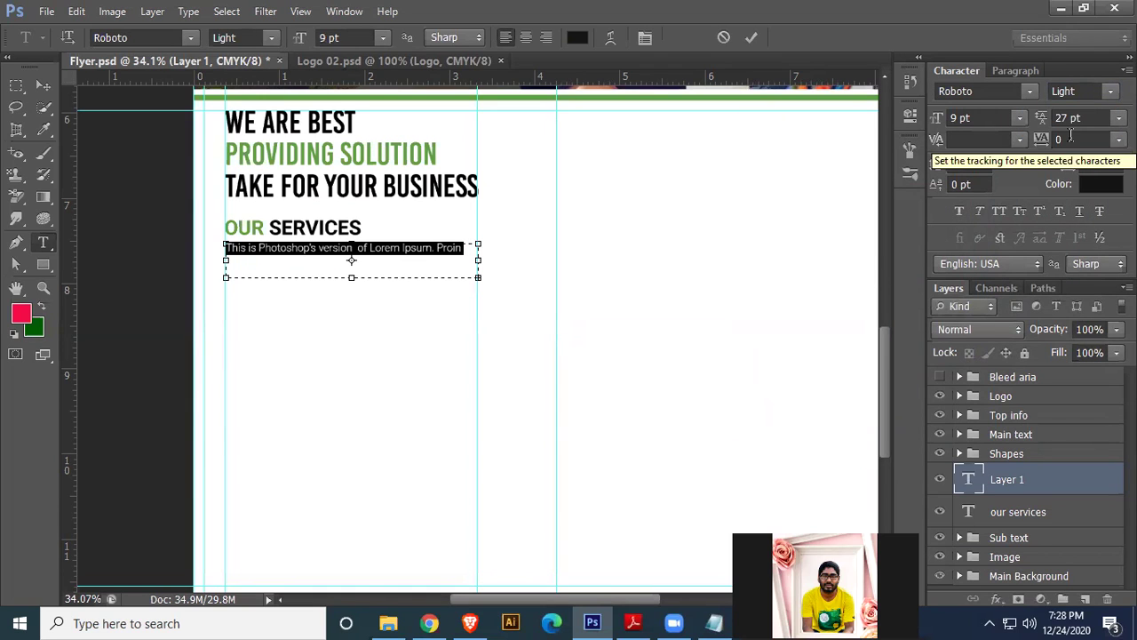
# - Set the placeholder paragraph's leading to 11 pt and its font size to 8 pt
pyautogui.click(1118, 117)
pyautogui.click(1102, 138)
pyautogui.click(1119, 118)
pyautogui.click(1071, 251)
pyautogui.press('Down')
pyautogui.press('Down')
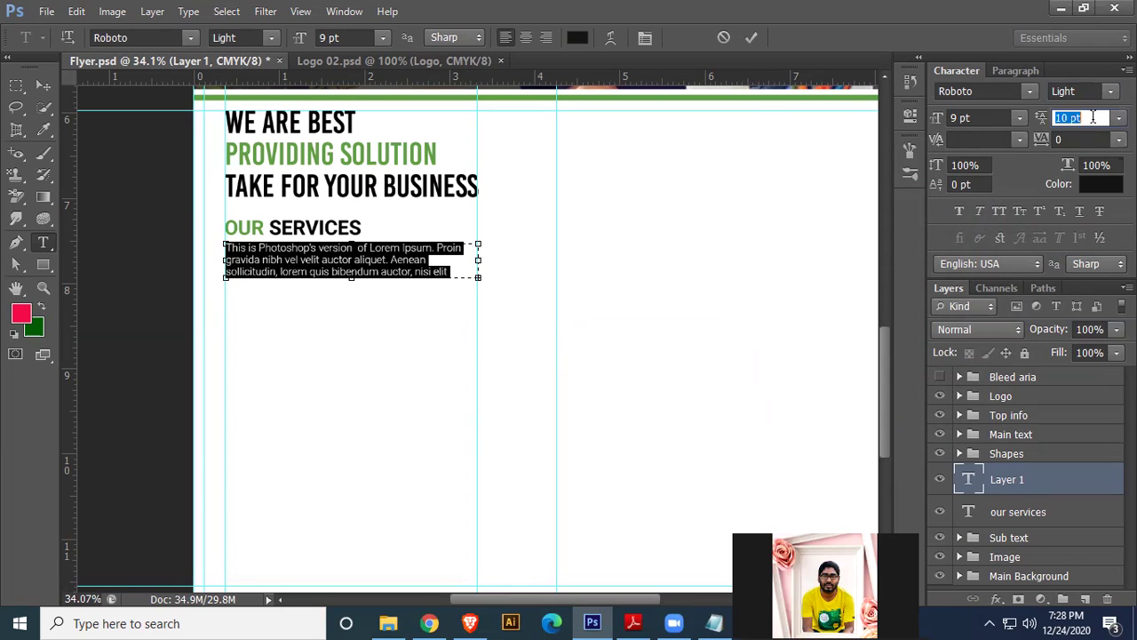
pyautogui.press('Up')
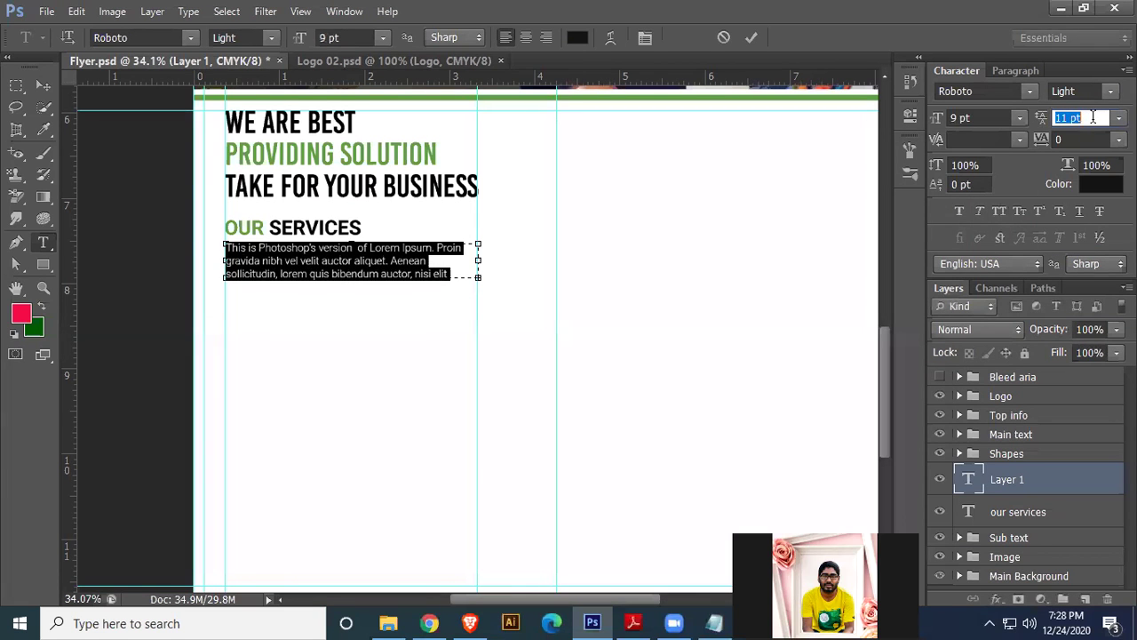
pyautogui.press('Up')
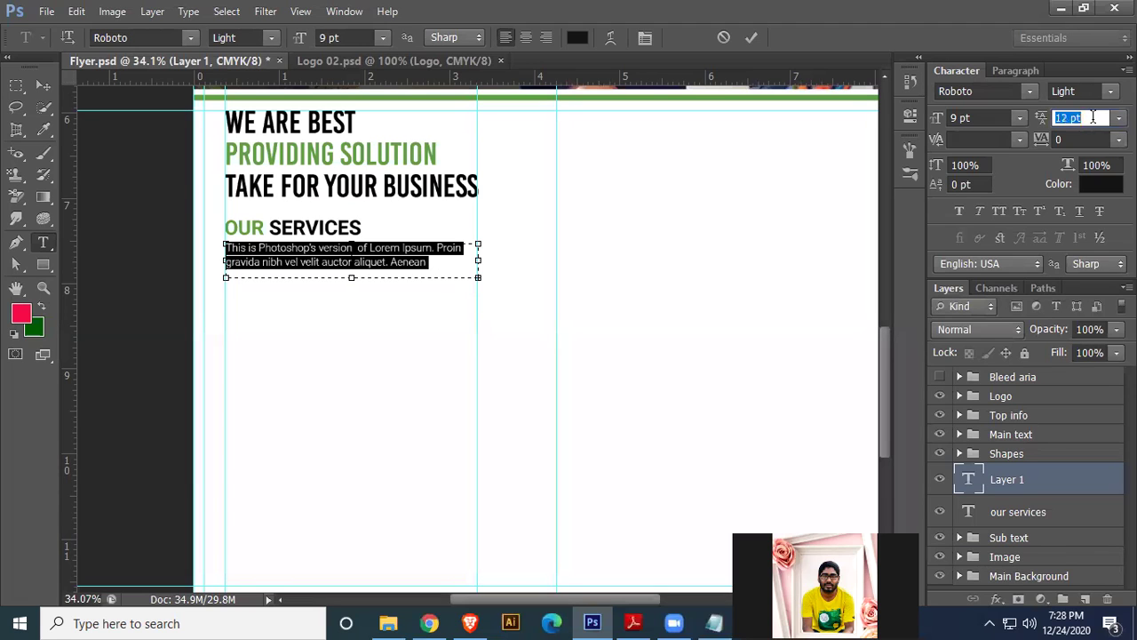
pyautogui.click(1019, 118)
pyautogui.click(984, 176)
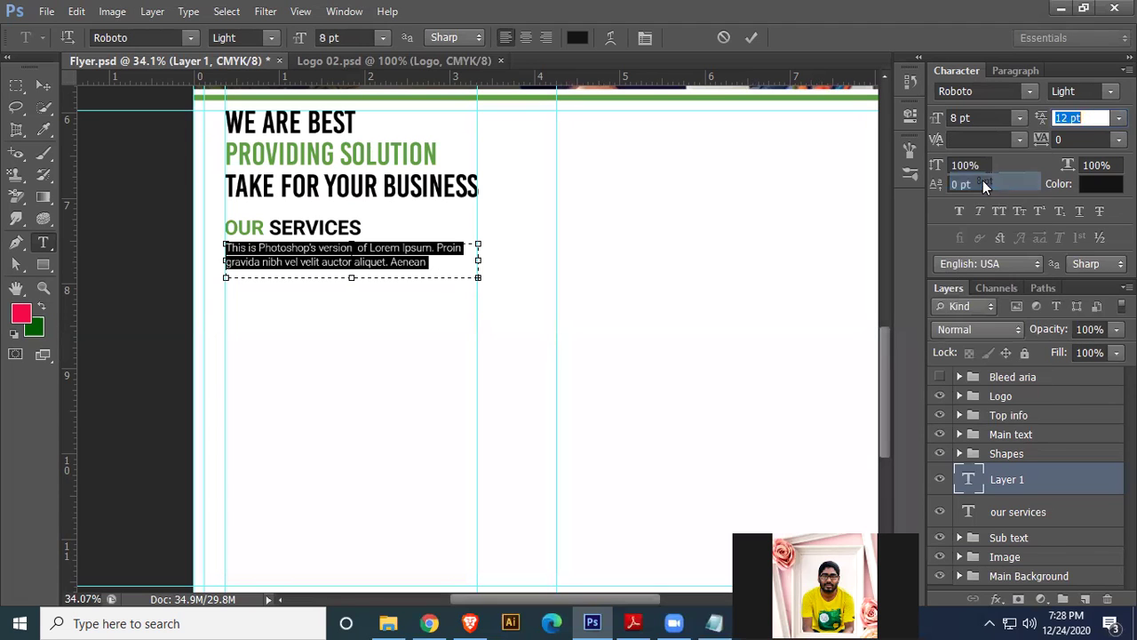
pyautogui.click(1098, 118)
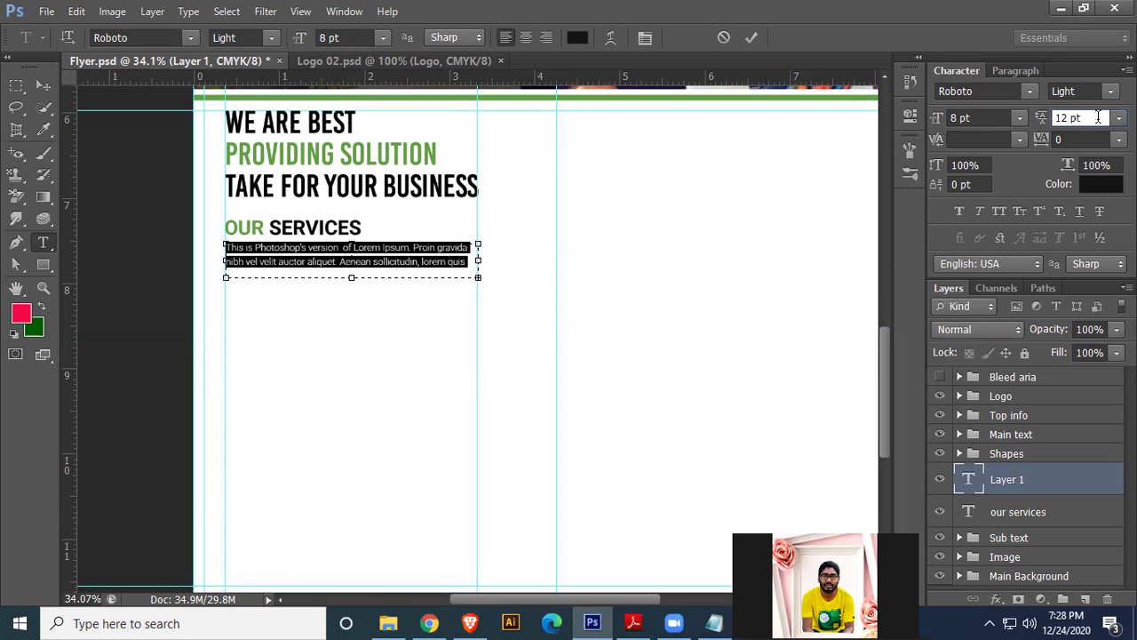
pyautogui.press('Return')
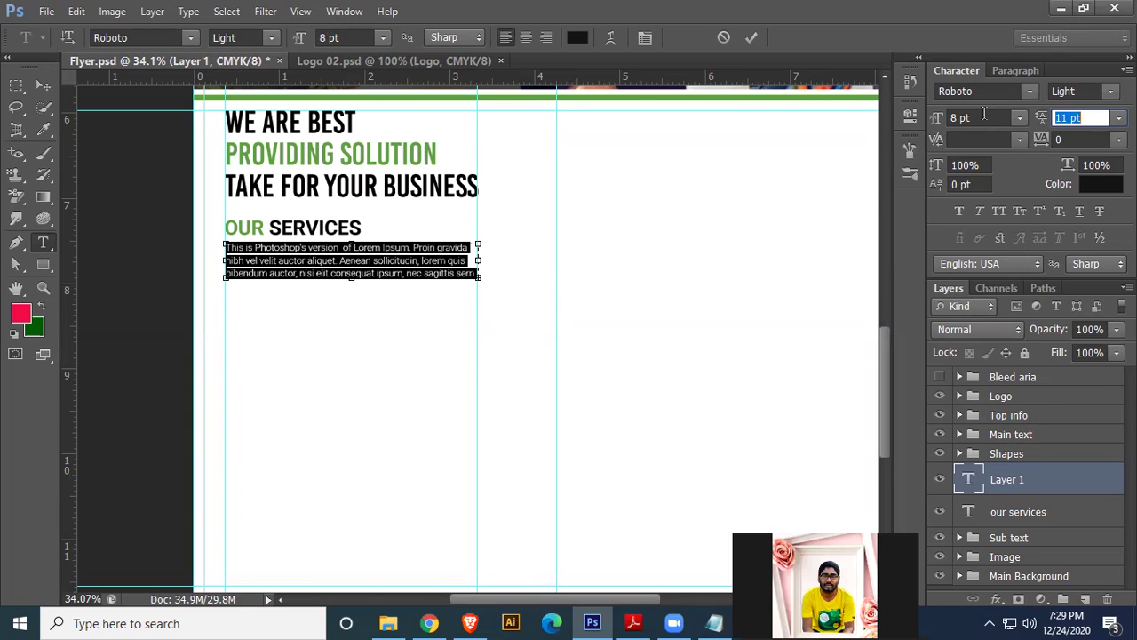
# - Justify all lines of the placeholder paragraph and finish editing the text
pyautogui.click(1014, 72)
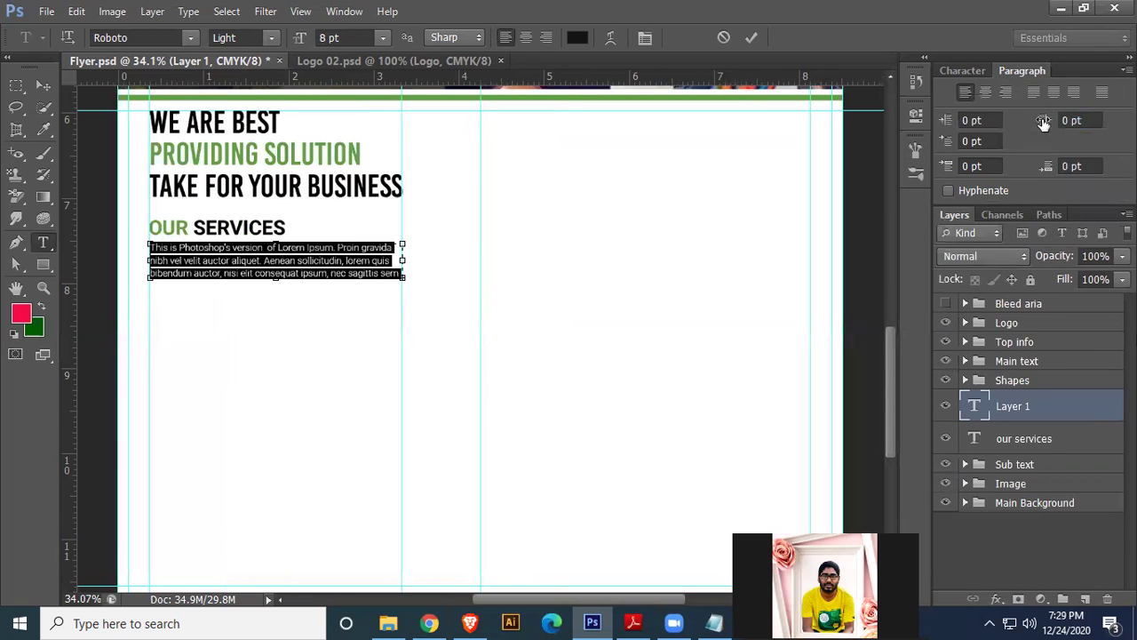
pyautogui.click(1102, 92)
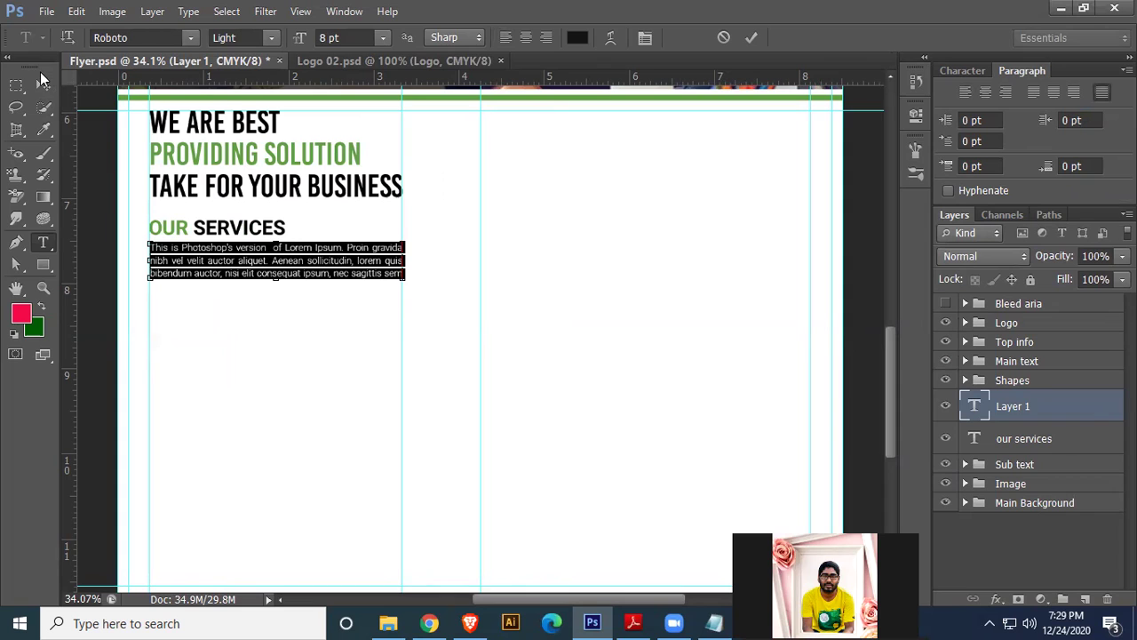
pyautogui.click(42, 83)
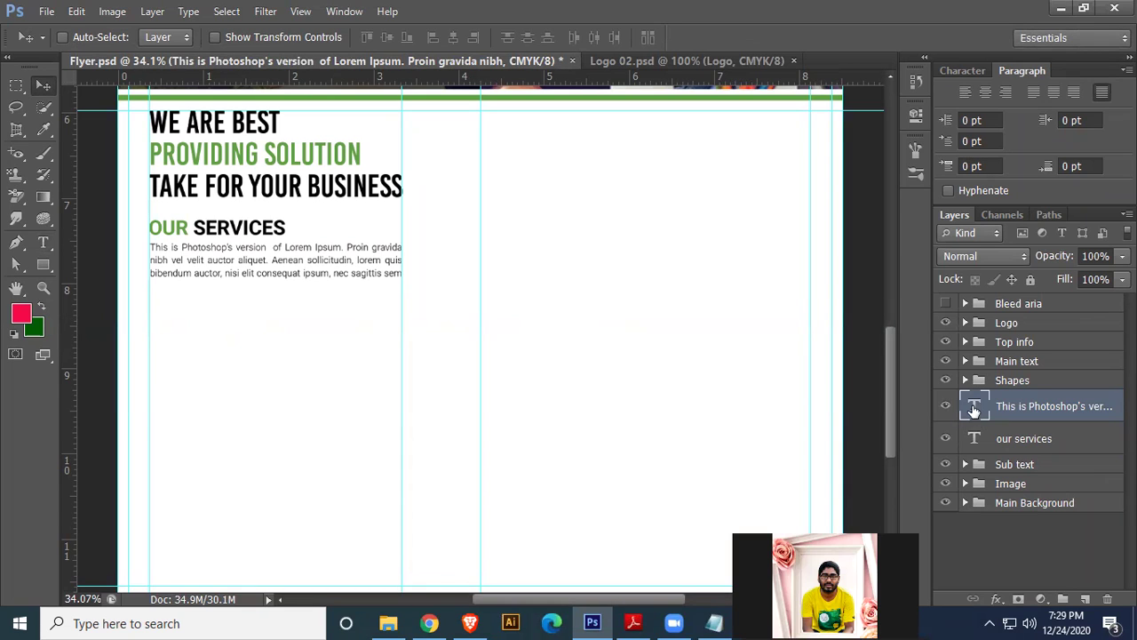
# - Shorten the placeholder paragraph's text box from below so that it holds only two lines
pyautogui.press('t')
pyautogui.press('Return')
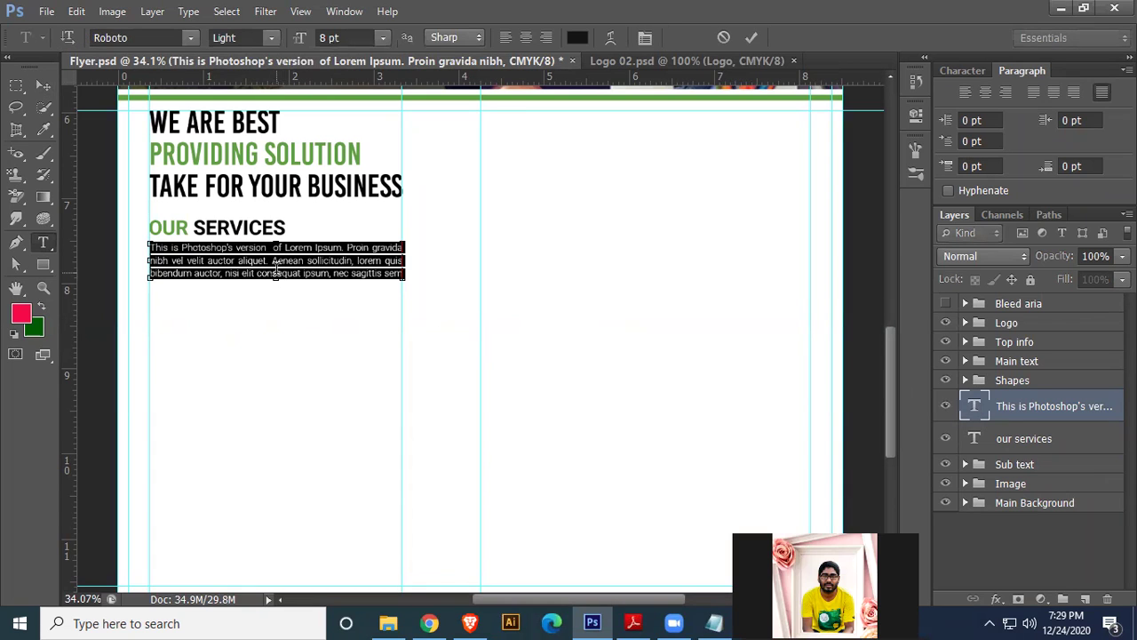
pyautogui.moveTo(276, 281); pyautogui.dragTo(275, 269)
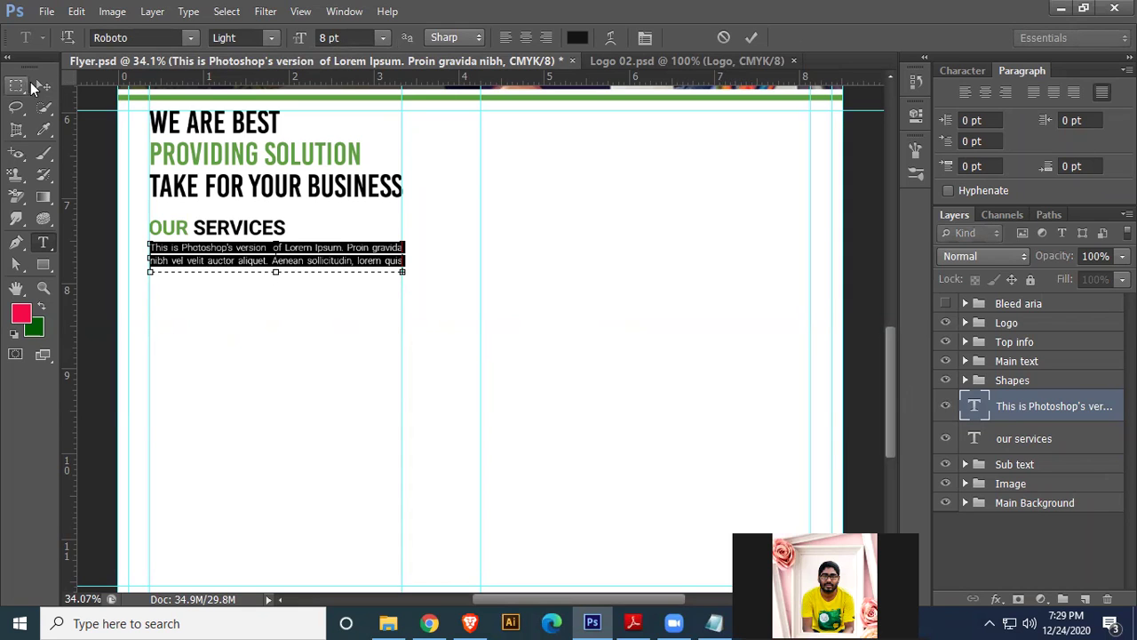
pyautogui.click(42, 86)
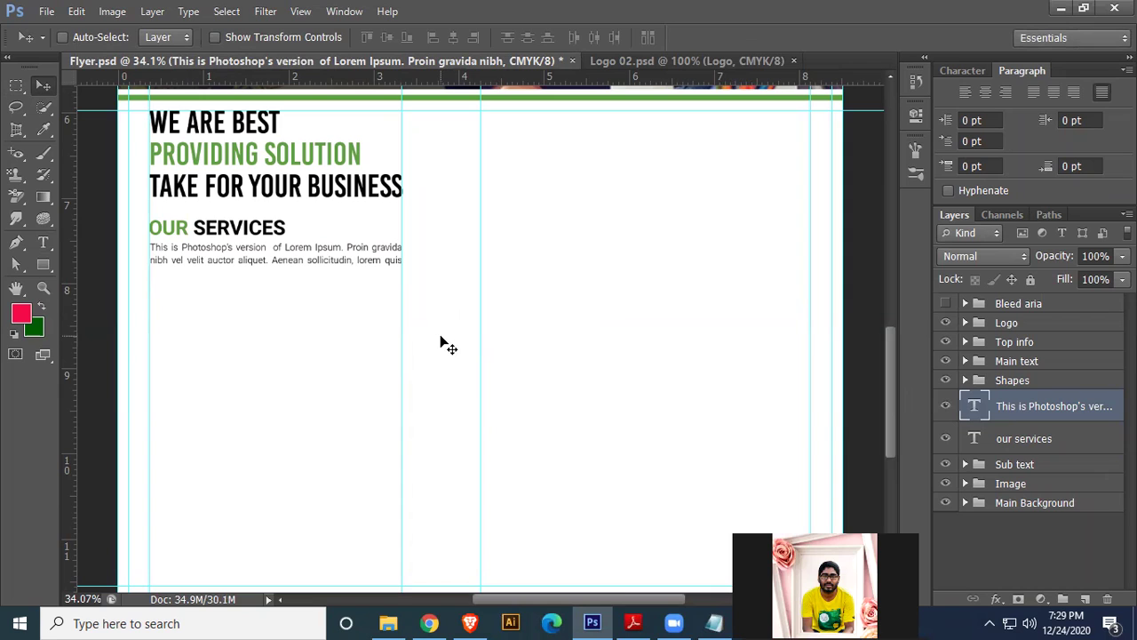
# - Draw a white circle about 148 px in diameter with the Ellipse tool below the placeholder paragraph
pyautogui.click(44, 264)
pyautogui.rightClick(45, 264)
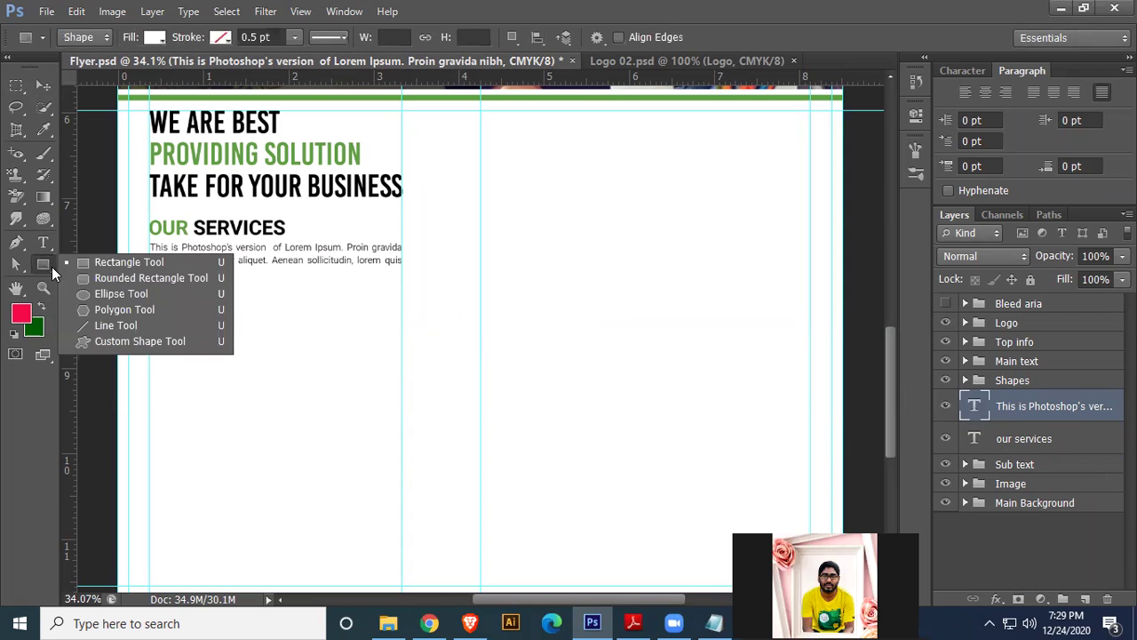
pyautogui.click(107, 295)
pyautogui.moveTo(213, 336); pyautogui.dragTo(236, 362)
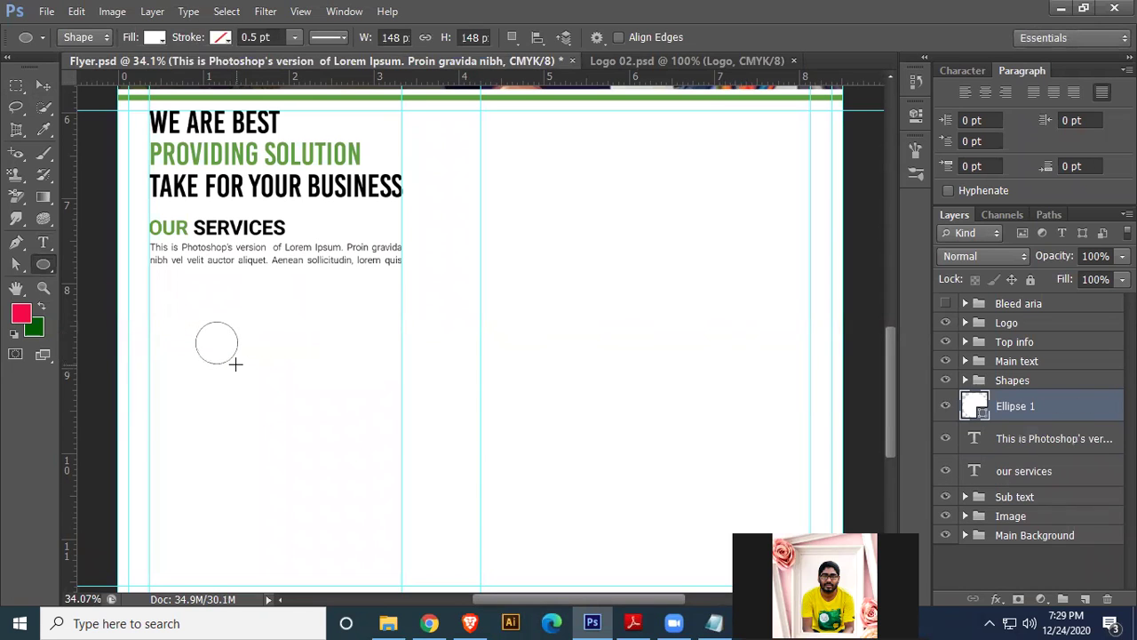
# - Fill the circle with black and place it just below the placeholder paragraph, flush with the paragraph's left edge
pyautogui.click(155, 36)
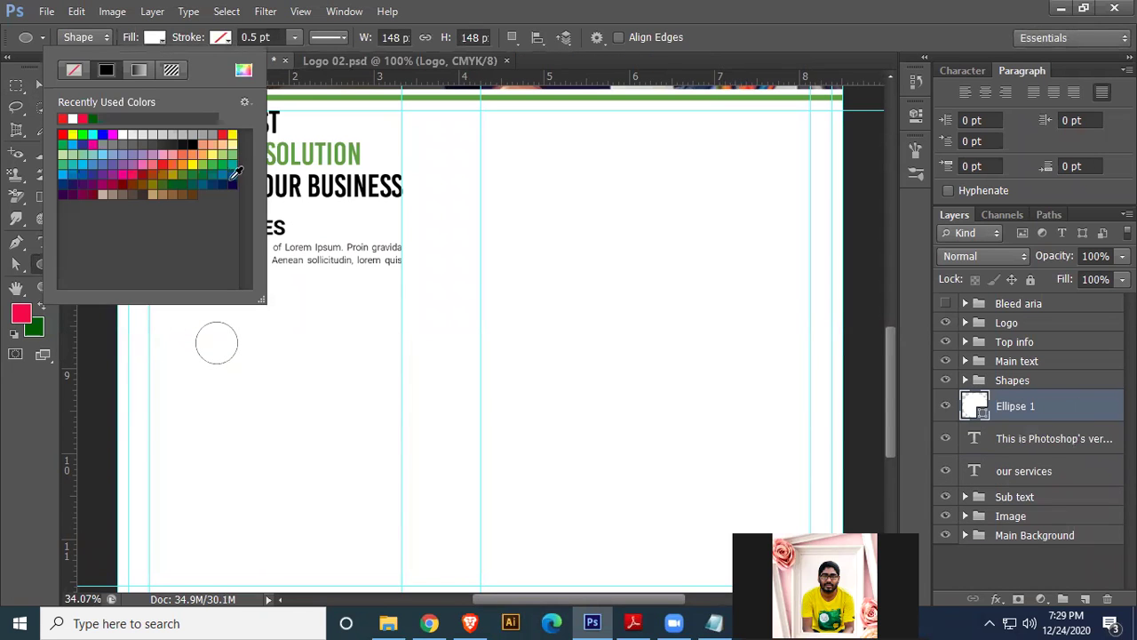
pyautogui.click(83, 112)
pyautogui.click(42, 85)
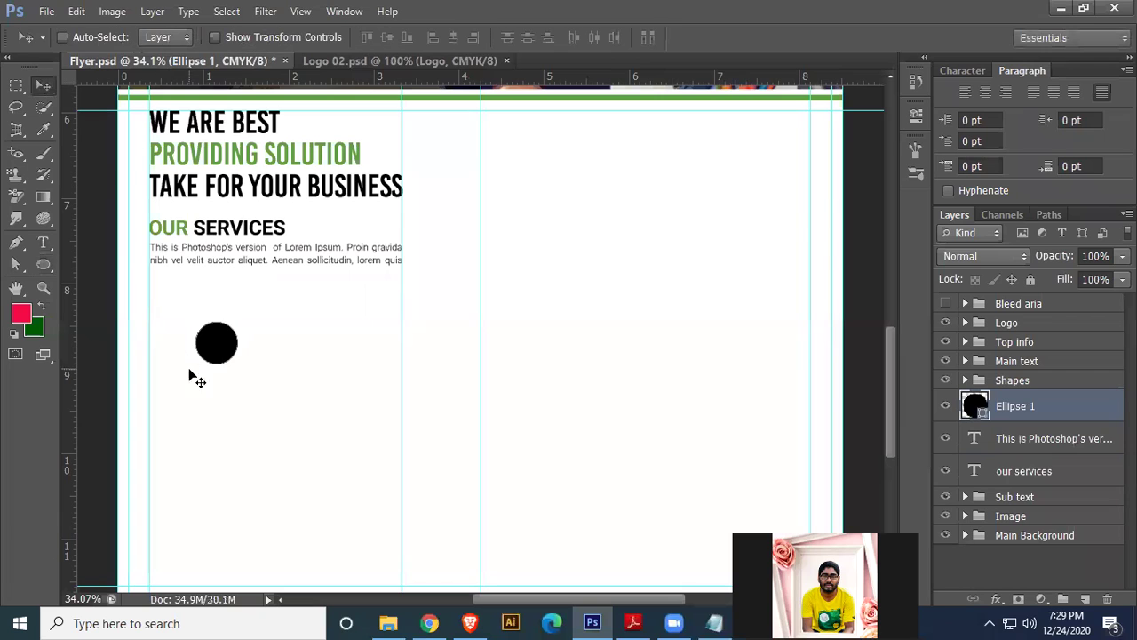
pyautogui.moveTo(209, 347); pyautogui.dragTo(163, 296)
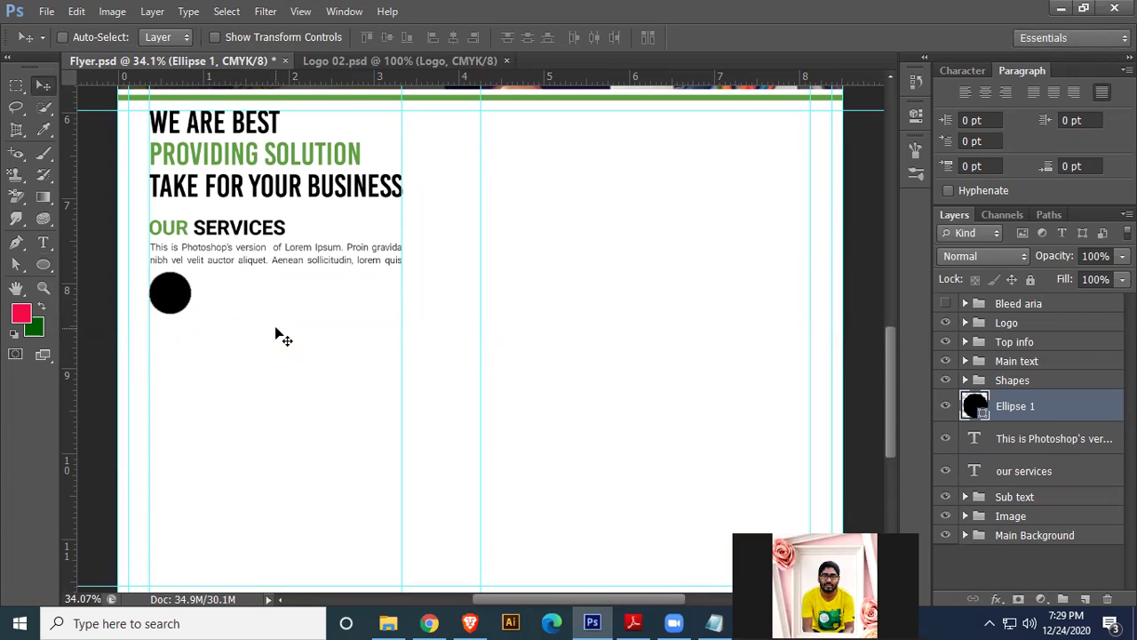
pyautogui.press('Down')
pyautogui.press('Down')
pyautogui.press('Down')
pyautogui.press('Down')
pyautogui.press('Down')
pyautogui.press('Down')
# - Add horizontal guides at the circle's top and bottom, and vertical guides at its right edge and slightly beyond it
pyautogui.moveTo(349, 81); pyautogui.dragTo(353, 274)
pyautogui.moveTo(342, 78); pyautogui.dragTo(338, 313)
pyautogui.moveTo(69, 232); pyautogui.dragTo(195, 283)
pyautogui.moveTo(71, 251); pyautogui.dragTo(205, 293)
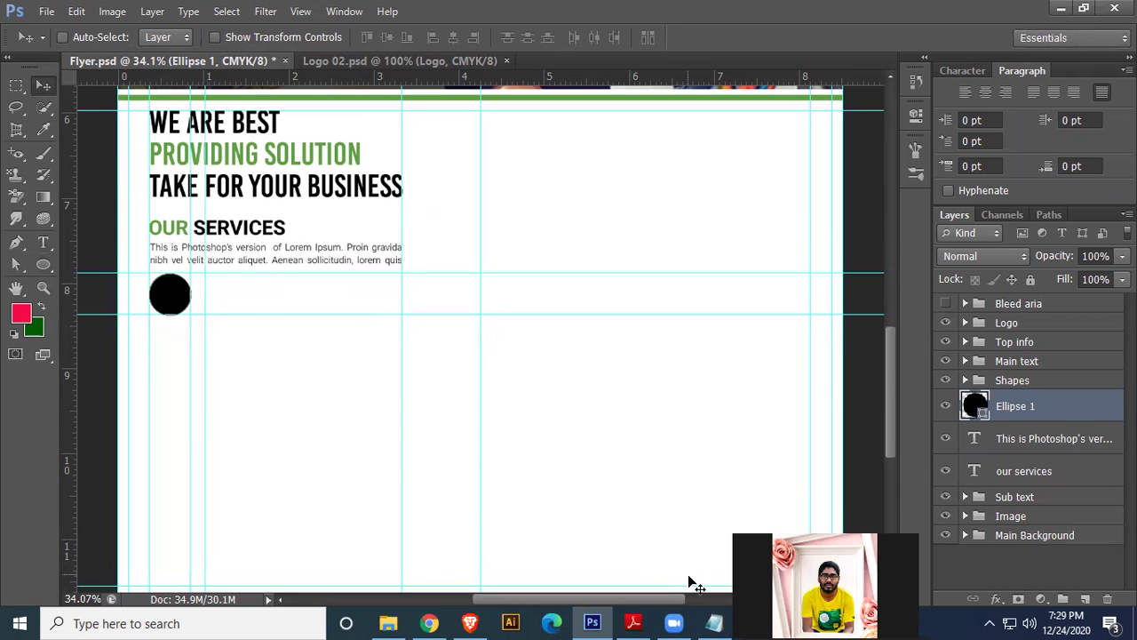
# - Copy "graphic design" from Text.txt in Notepad and paste it as a new text line beside the black circle in Photoshop
pyautogui.click(714, 623)
pyautogui.moveTo(298, 262); pyautogui.dragTo(203, 261)
pyautogui.hotkey('ctrl', 'c')
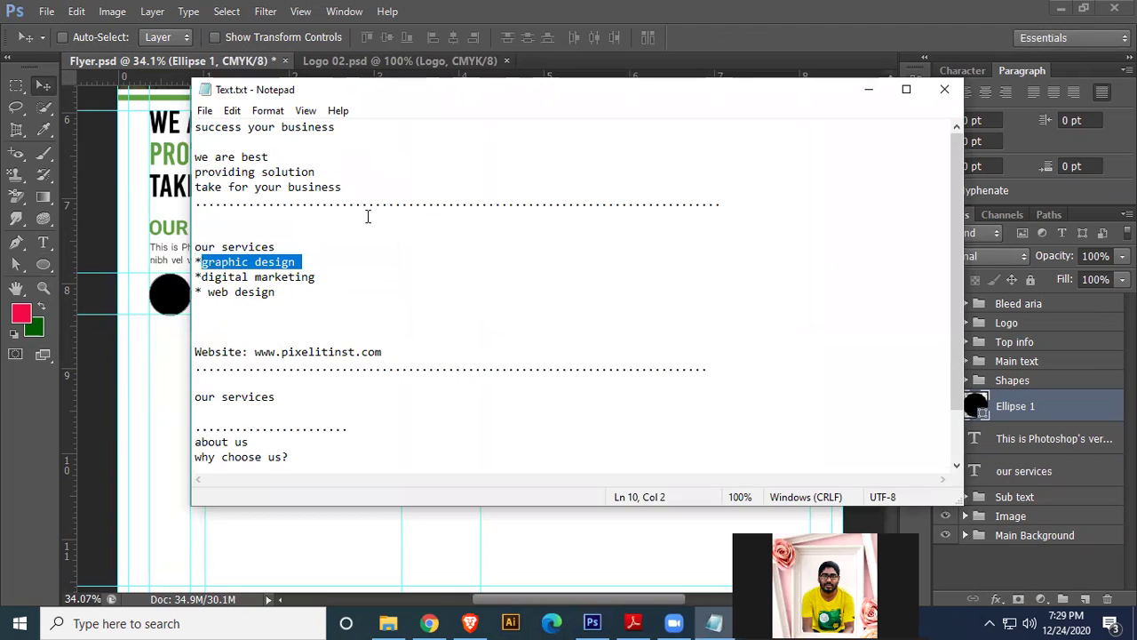
pyautogui.click(753, 9)
pyautogui.click(48, 246)
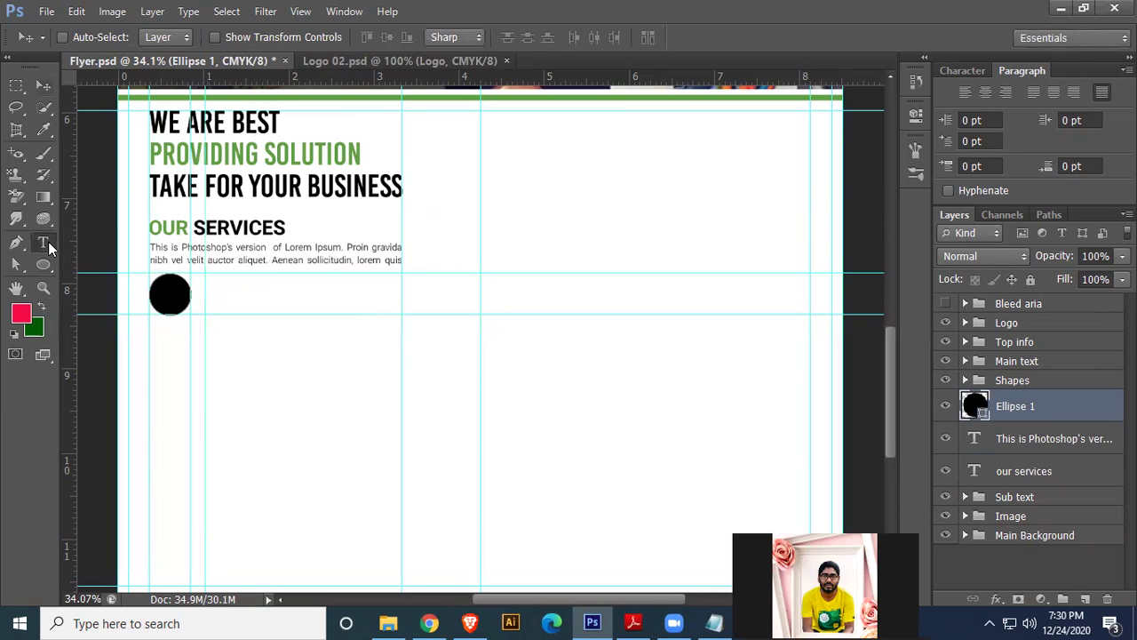
pyautogui.click(224, 284)
pyautogui.hotkey('ctrl', 'v')
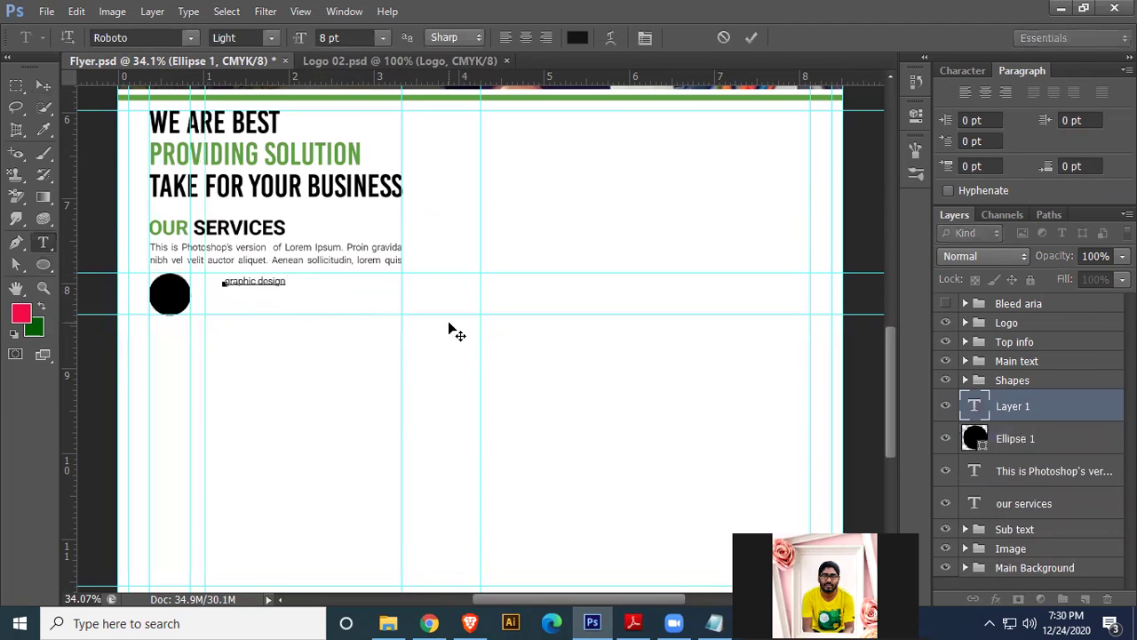
# - Format the "graphic design" text in all caps with the Roboto Bold style
pyautogui.hotkey('ctrl', 'a')
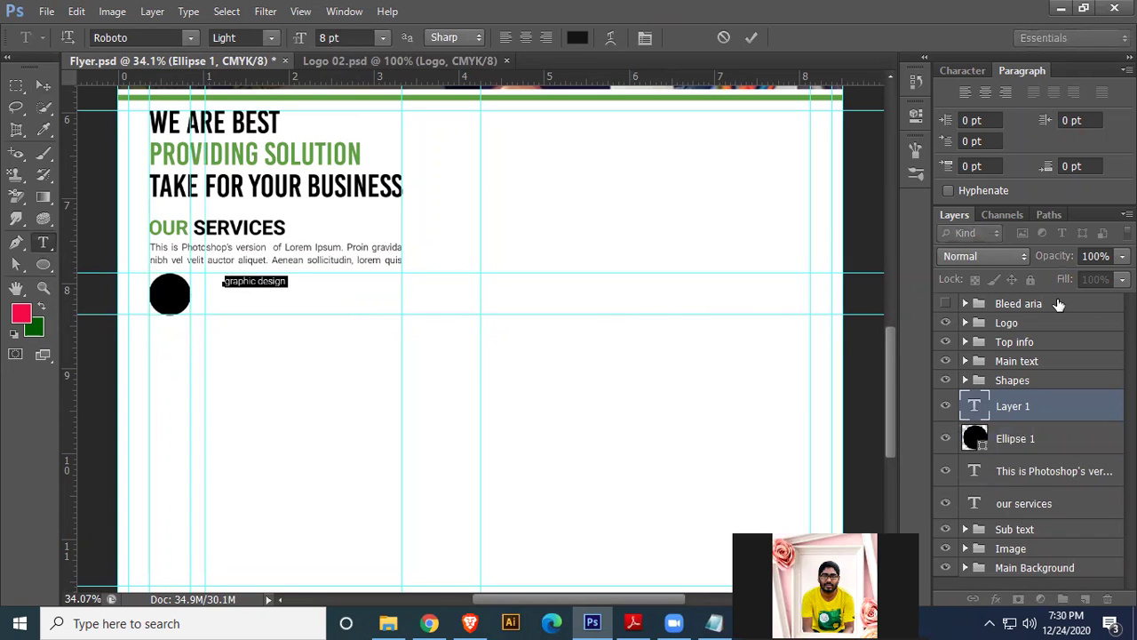
pyautogui.click(973, 74)
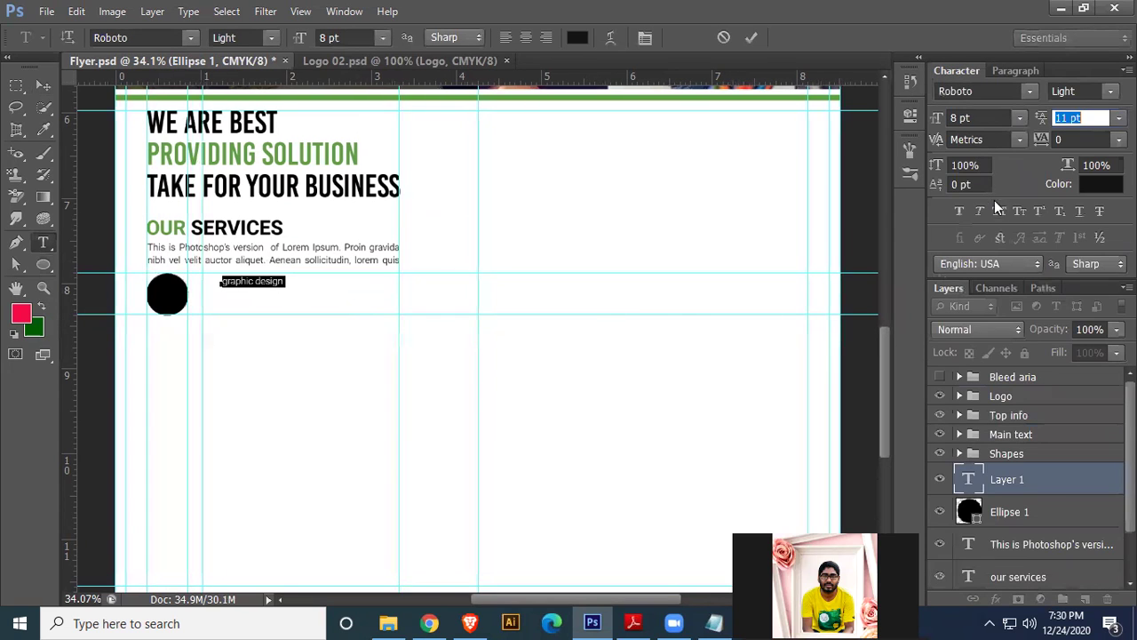
pyautogui.click(998, 208)
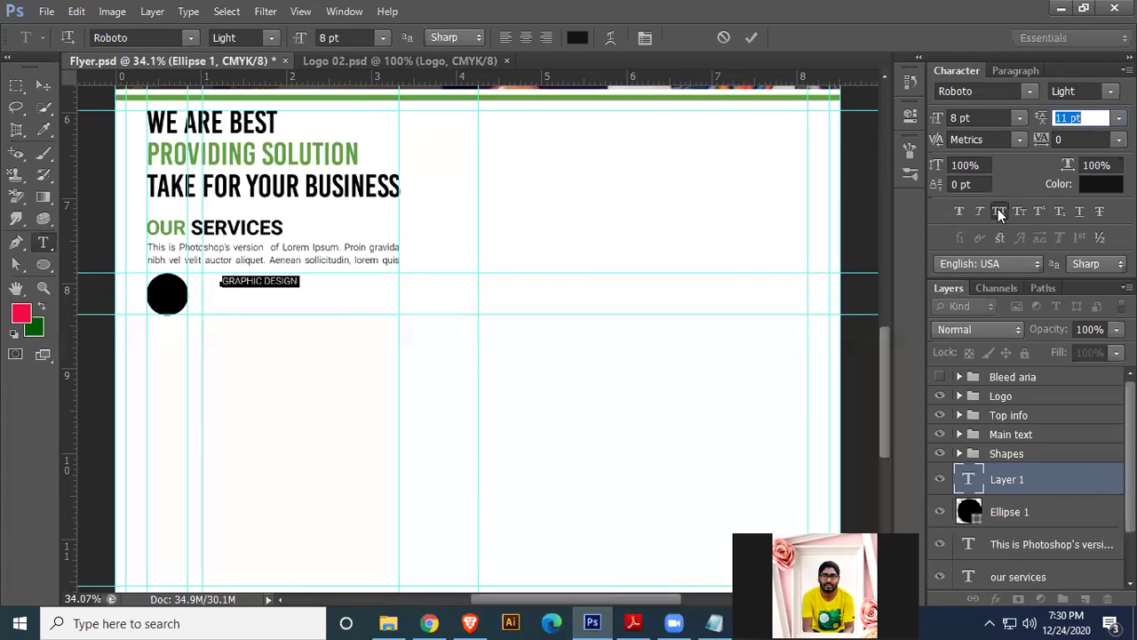
pyautogui.click(1107, 92)
pyautogui.click(1066, 173)
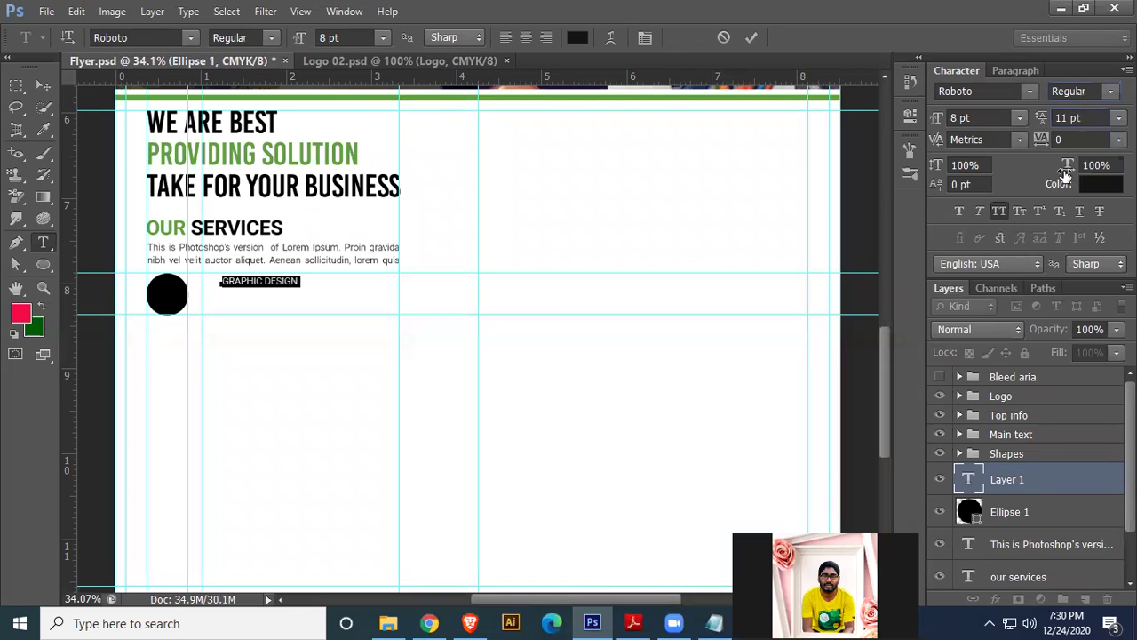
pyautogui.click(1109, 92)
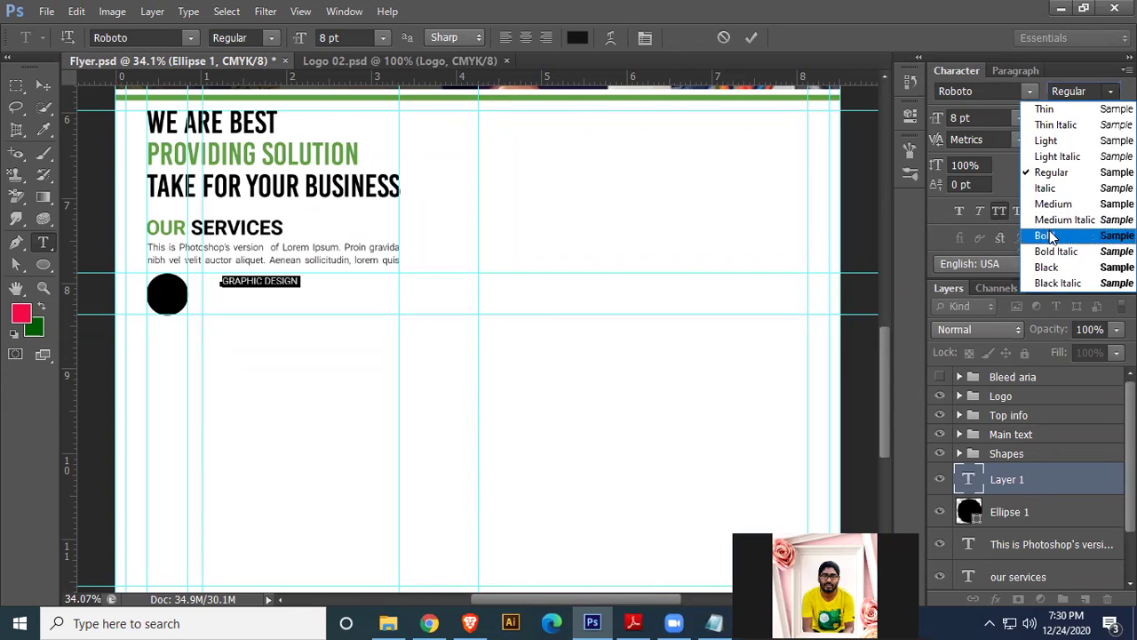
pyautogui.click(1049, 239)
# - Enlarge the GRAPHIC DESIGN text to 12 pt and align it with the vertical guide beside the circle
pyautogui.click(985, 118)
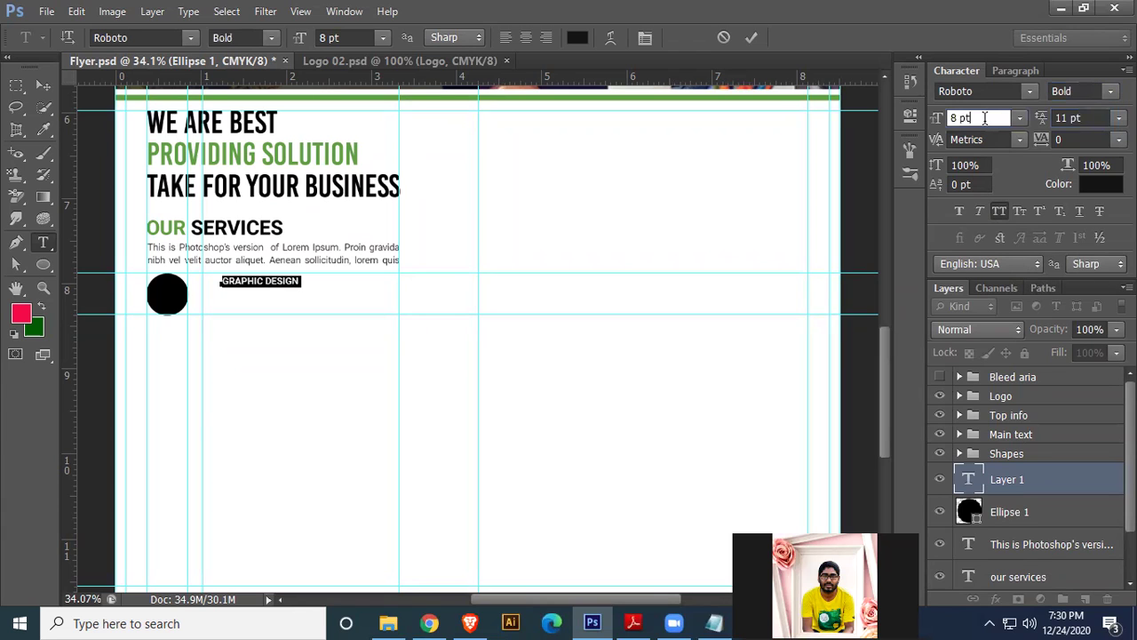
pyautogui.press('Up')
pyautogui.press('Up')
pyautogui.press('Up')
pyautogui.press('Up')
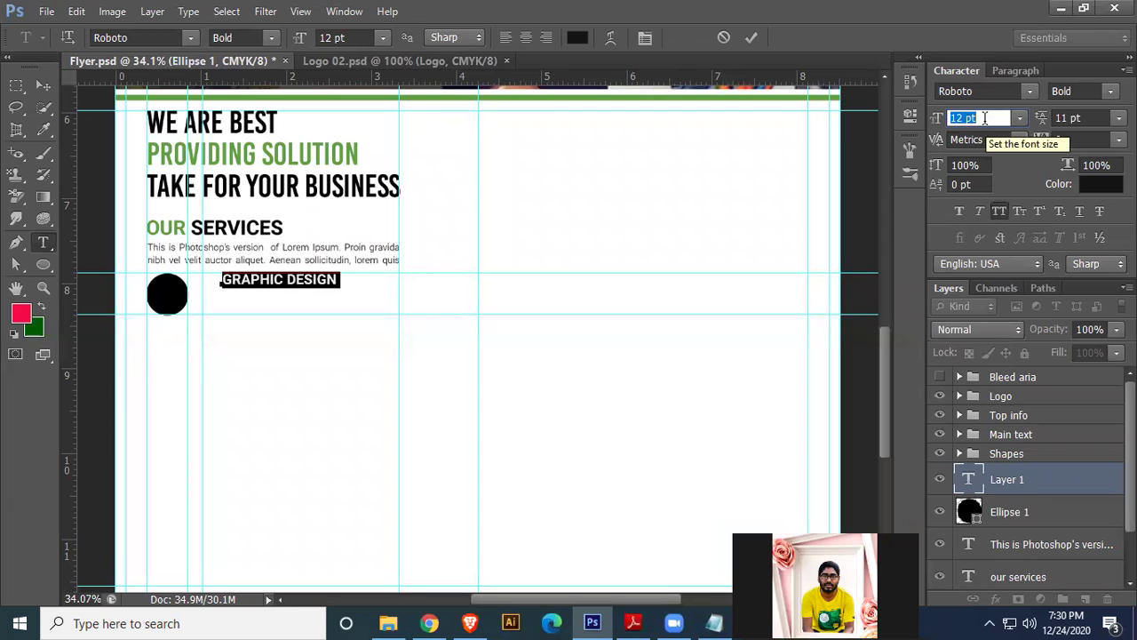
pyautogui.click(43, 85)
pyautogui.moveTo(263, 283); pyautogui.dragTo(244, 282)
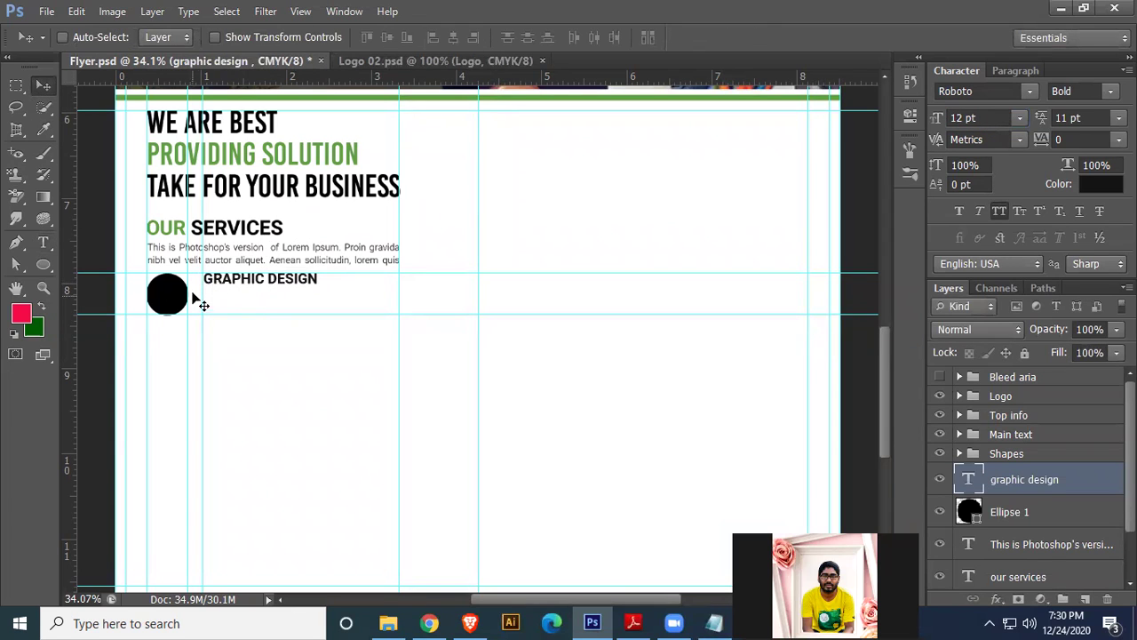
# - Draw a text box between the guides under the GRAPHIC DESIGN heading and fill it with Lorem Ipsum placeholder text
pyautogui.click(42, 242)
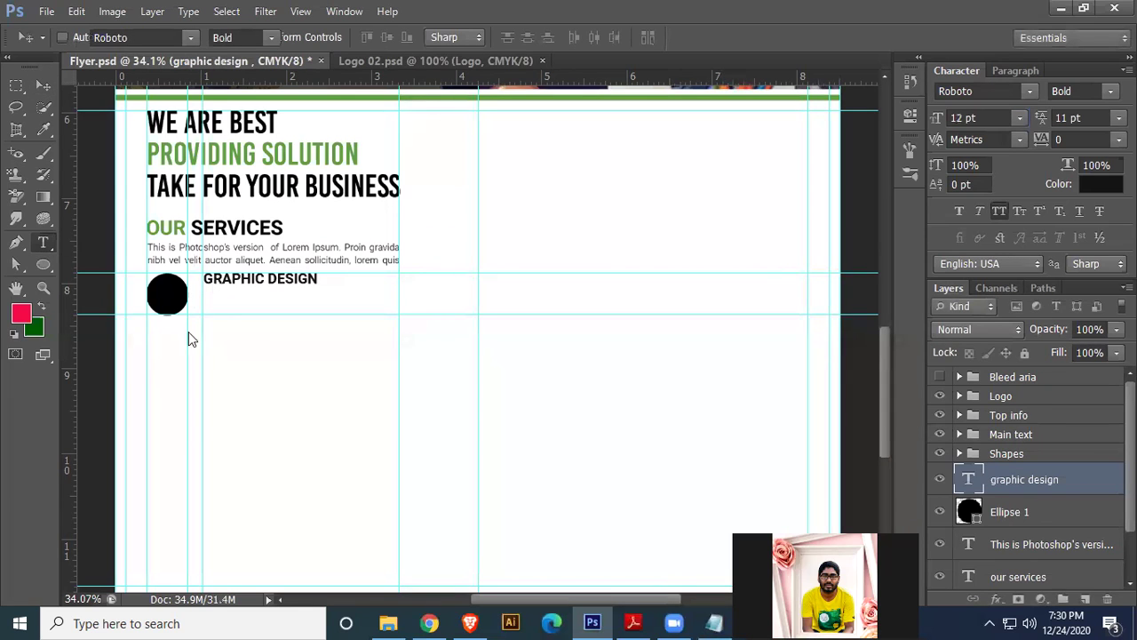
pyautogui.moveTo(206, 296); pyautogui.dragTo(401, 322)
pyautogui.press('Escape')
pyautogui.click(188, 11)
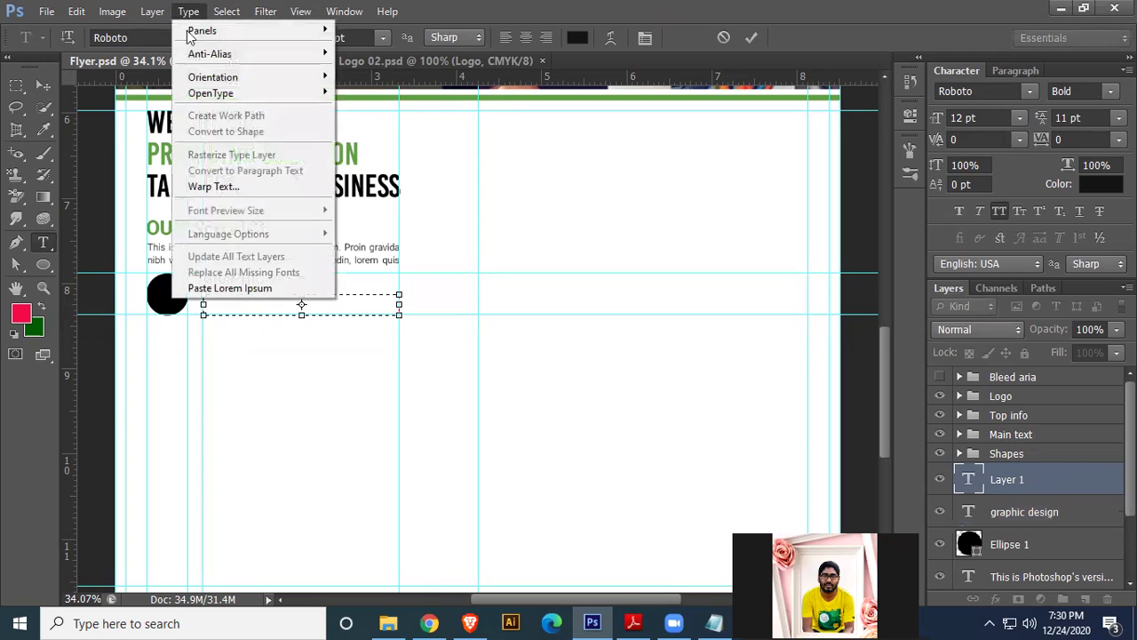
pyautogui.click(216, 289)
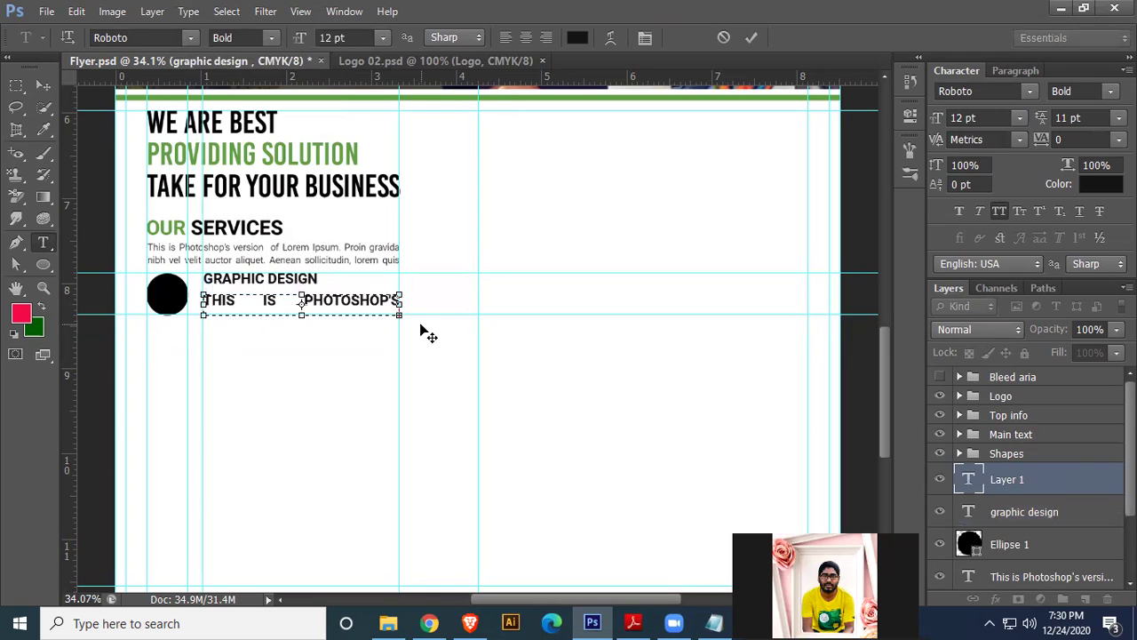
# - Turn off all caps for the new placeholder text and set it to Roboto Light at 8 pt
pyautogui.hotkey('ctrl', 'a')
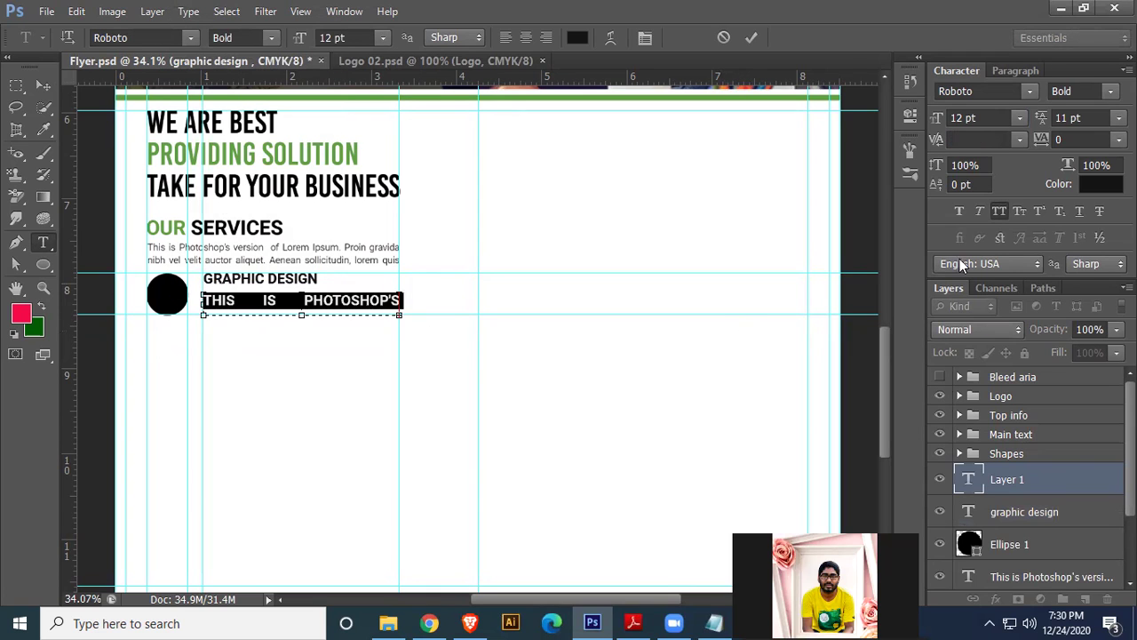
pyautogui.click(999, 211)
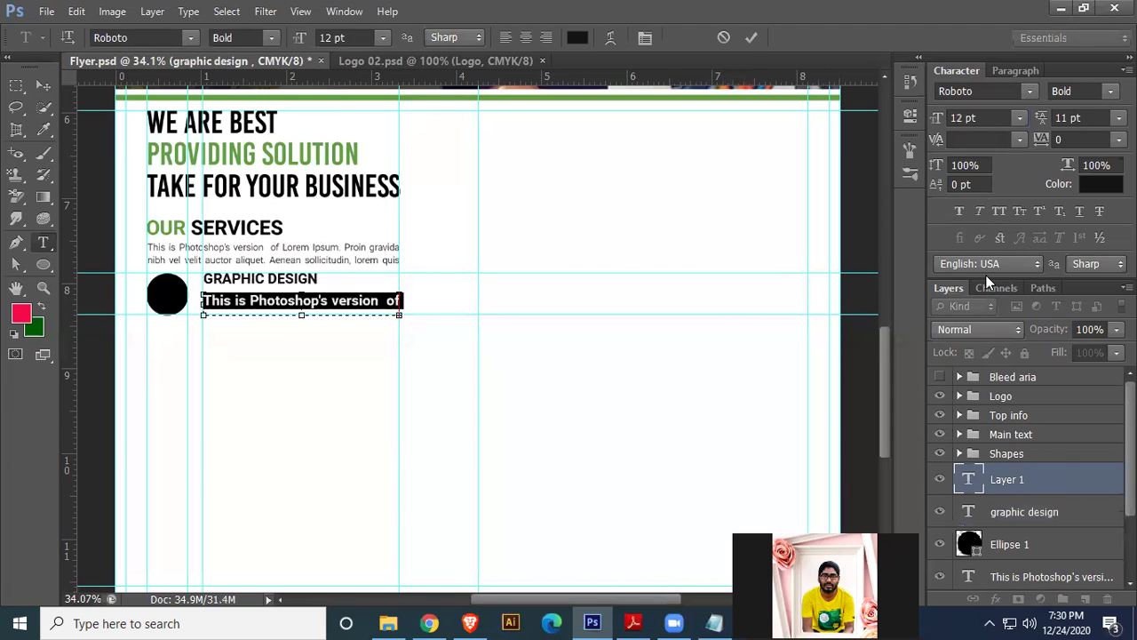
pyautogui.click(1111, 91)
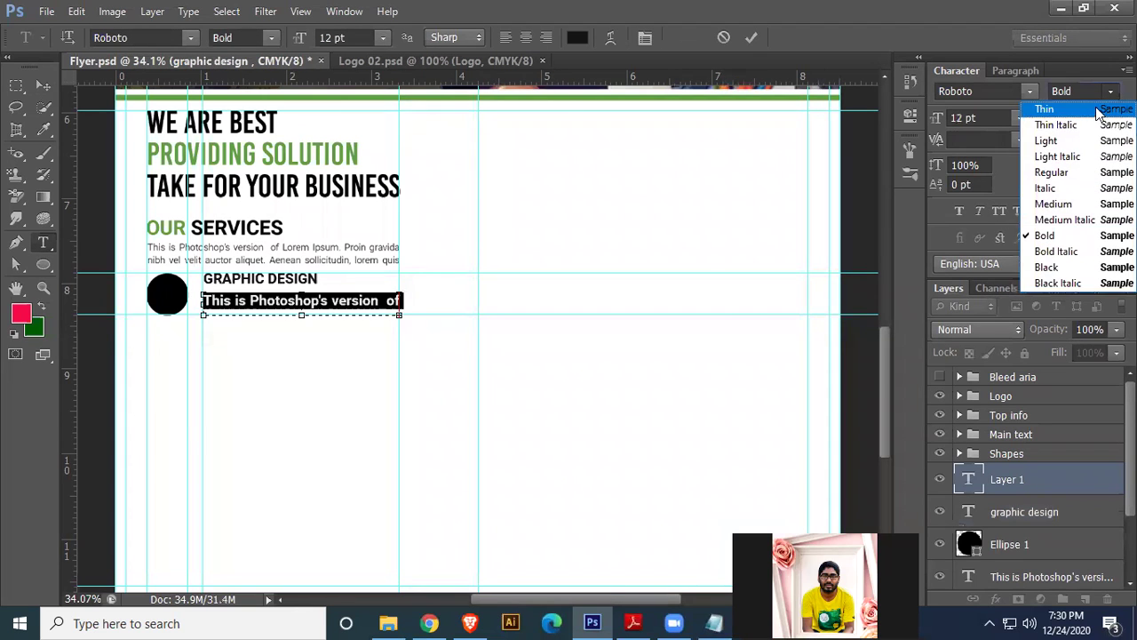
pyautogui.click(1041, 139)
pyautogui.click(1027, 117)
pyautogui.click(985, 181)
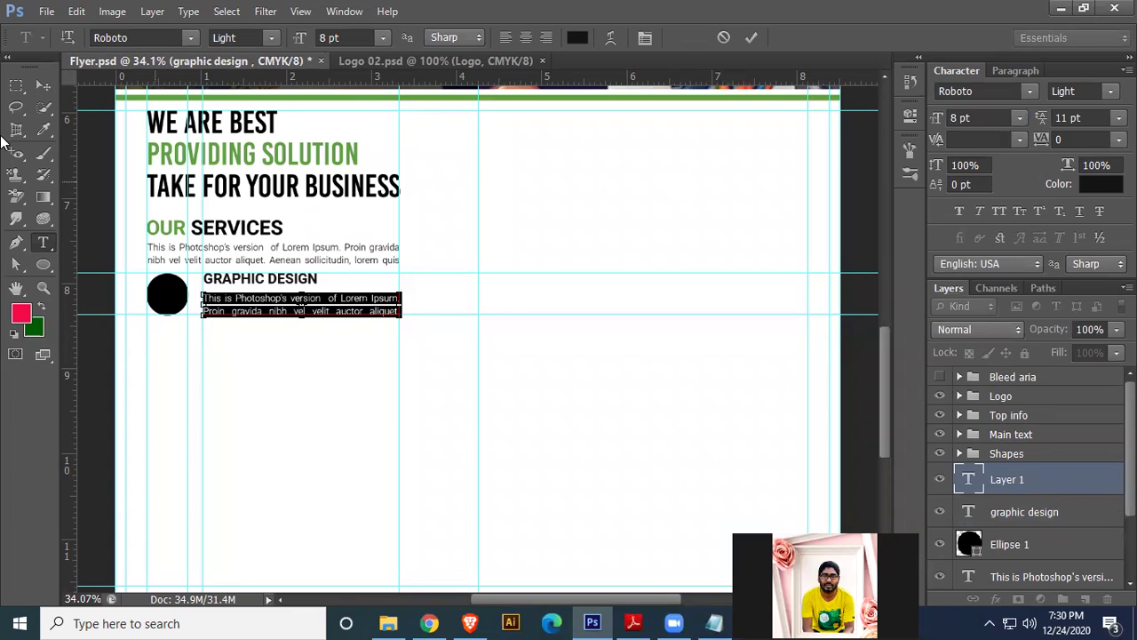
# - Finish editing the placeholder text and nudge it up closer to the GRAPHIC DESIGN heading
pyautogui.click(44, 85)
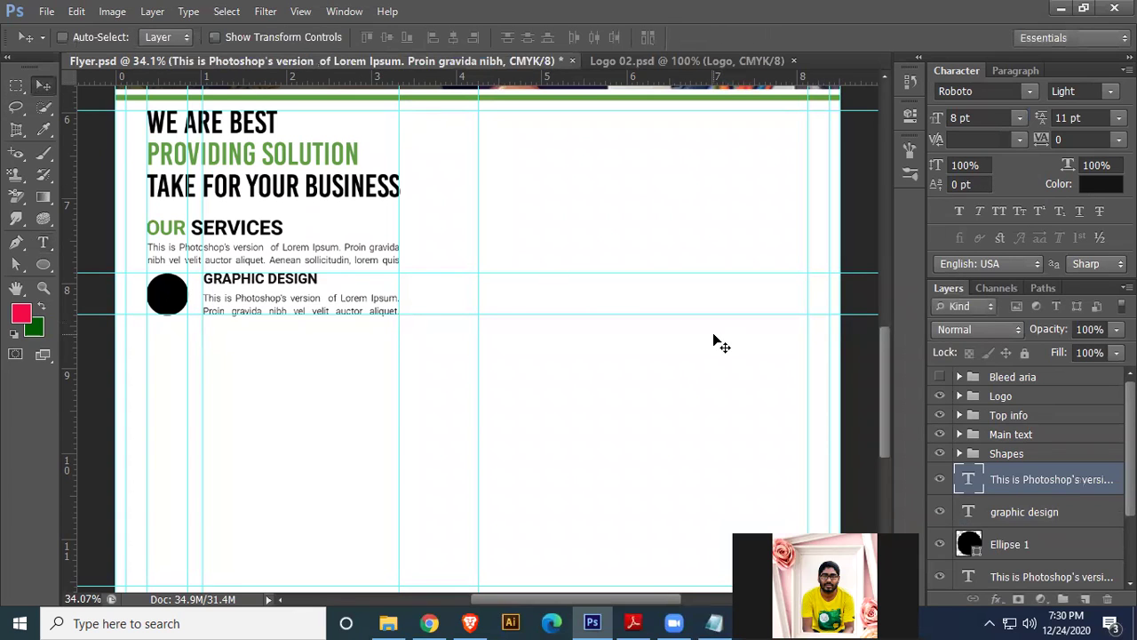
pyautogui.press('Up')
pyautogui.press('Up')
pyautogui.press('Up')
pyautogui.press('Up')
pyautogui.press('Up')
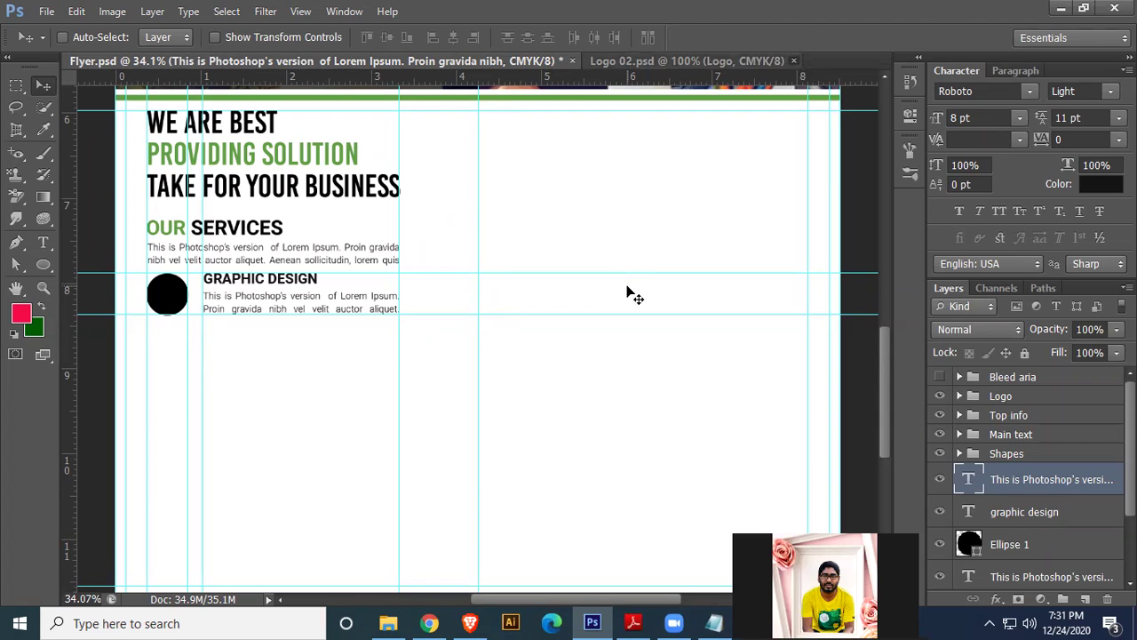
# - Open layers (1).psd from the Element folder in Photoshop and bring its layers icon into the flyer's empty lower area
pyautogui.click(430, 622)
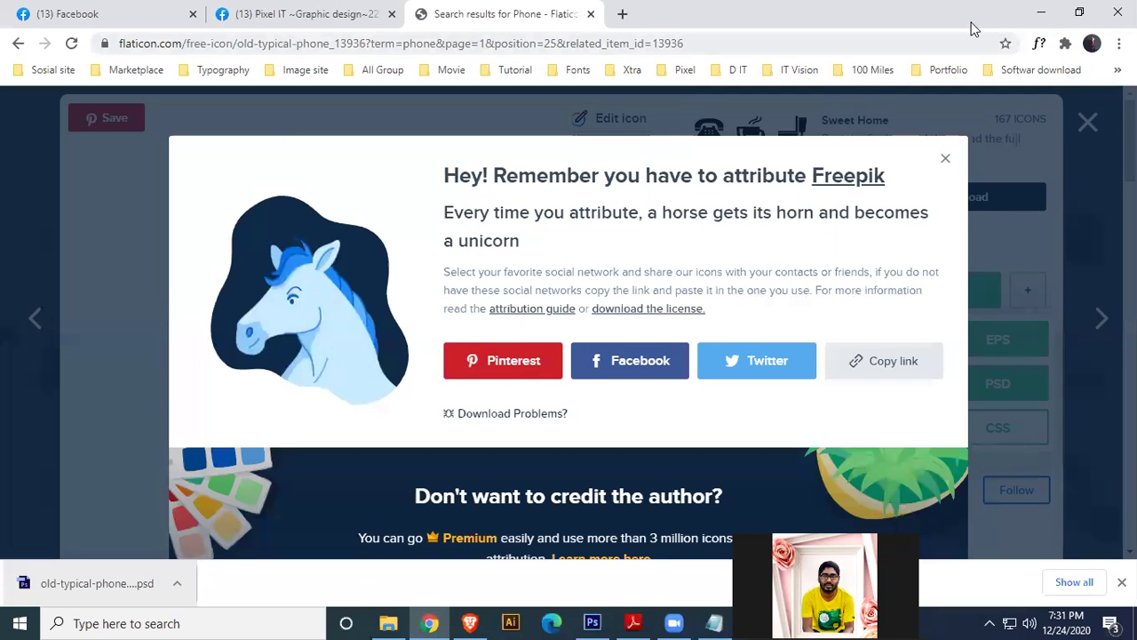
pyautogui.click(1040, 12)
pyautogui.click(391, 623)
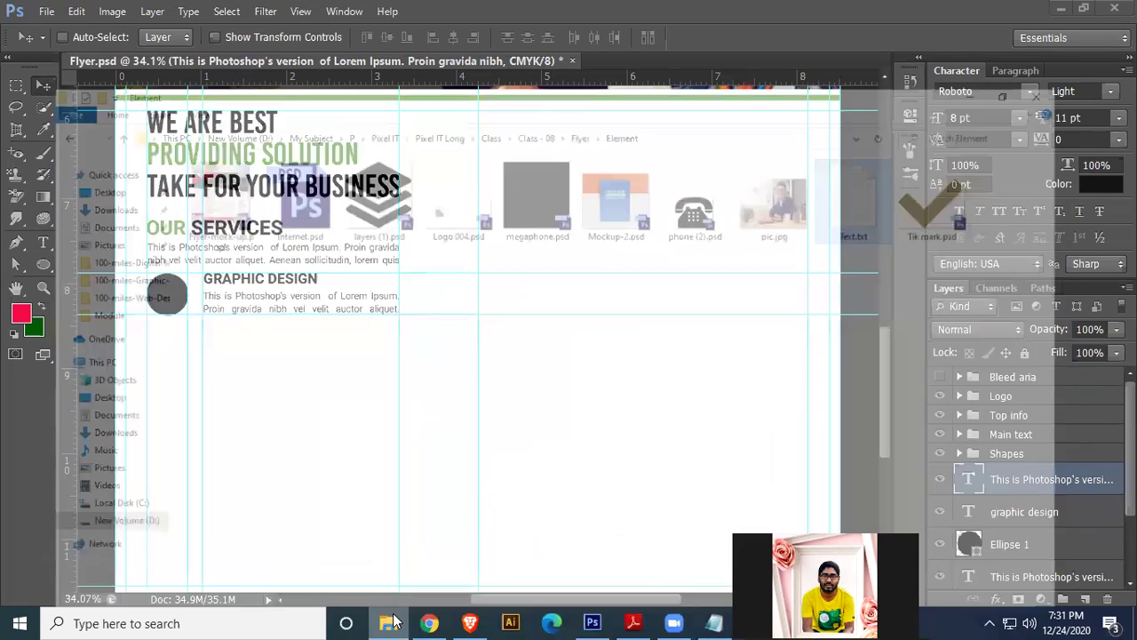
pyautogui.click(384, 155)
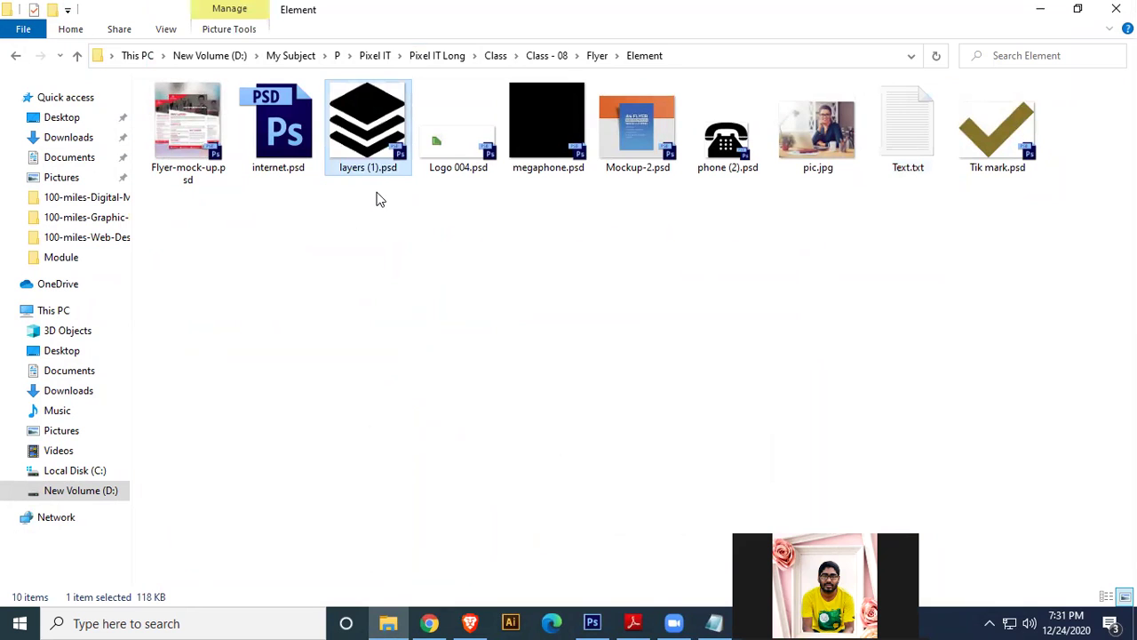
pyautogui.moveTo(366, 131); pyautogui.dragTo(783, 20)
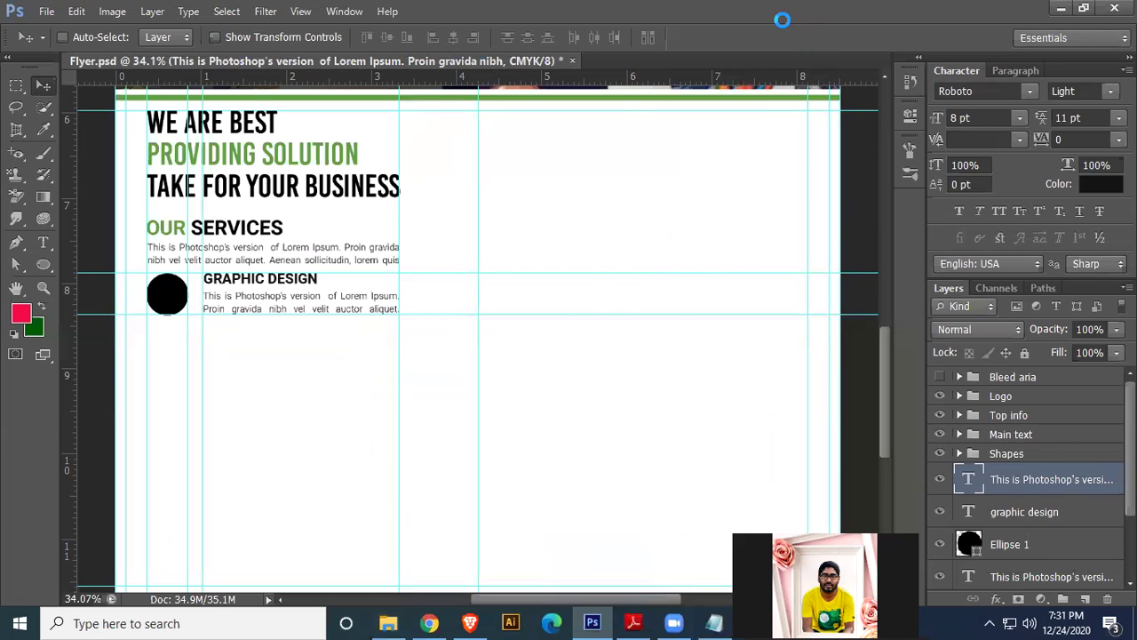
pyautogui.moveTo(406, 330); pyautogui.dragTo(568, 412)
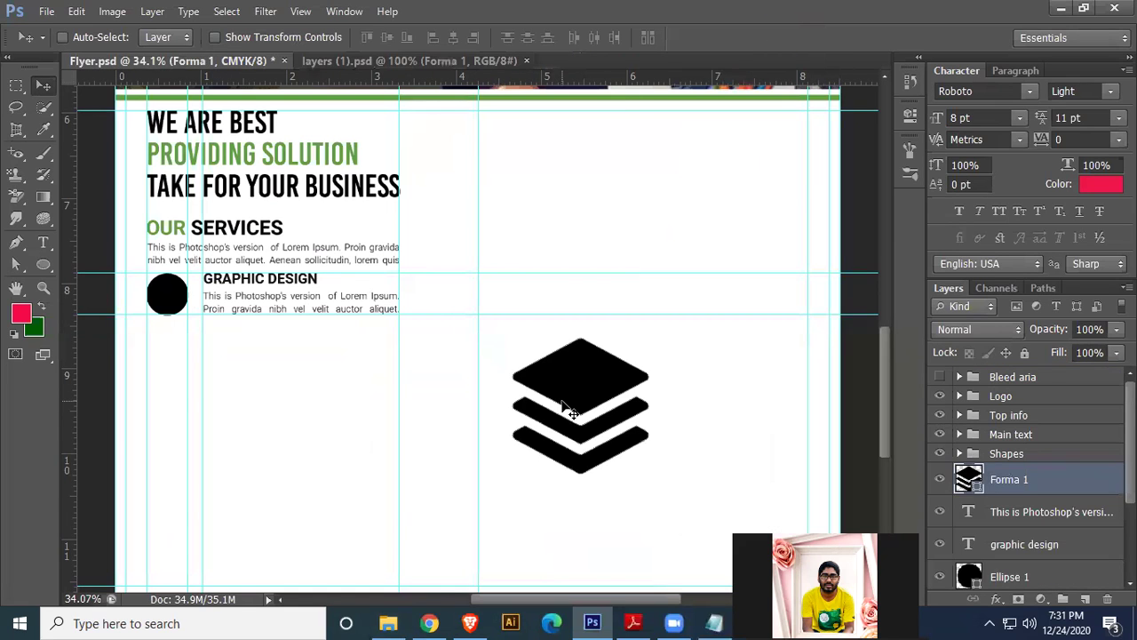
# - Change the layers icon's fill colour to white (ffffff)
pyautogui.press('i')
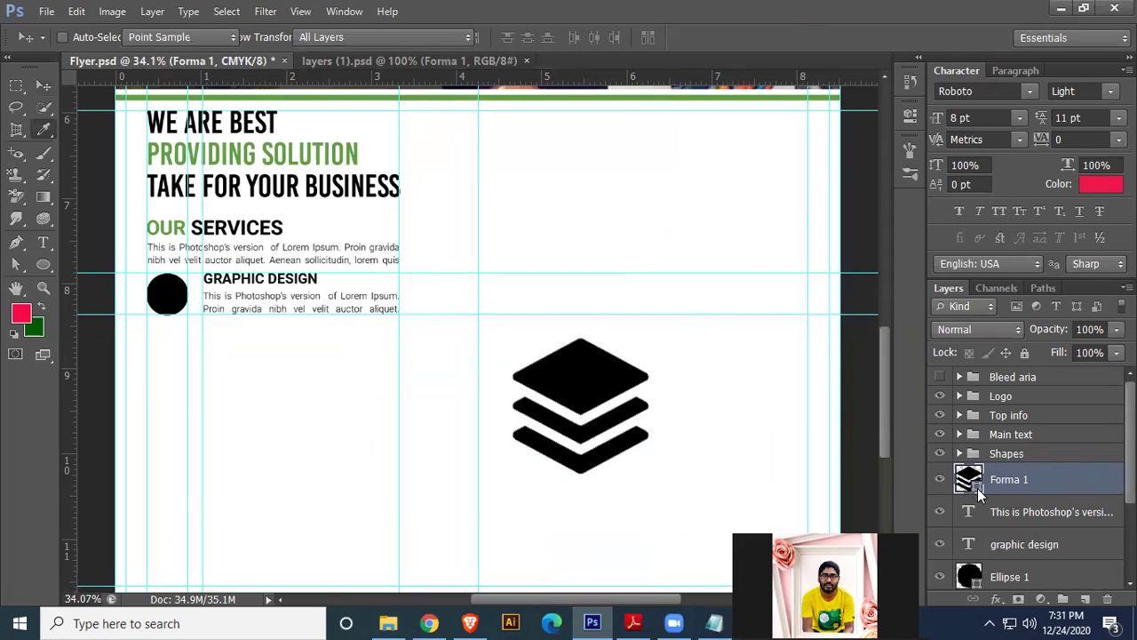
pyautogui.doubleClick(969, 482)
pyautogui.click(705, 193)
pyautogui.press('Return')
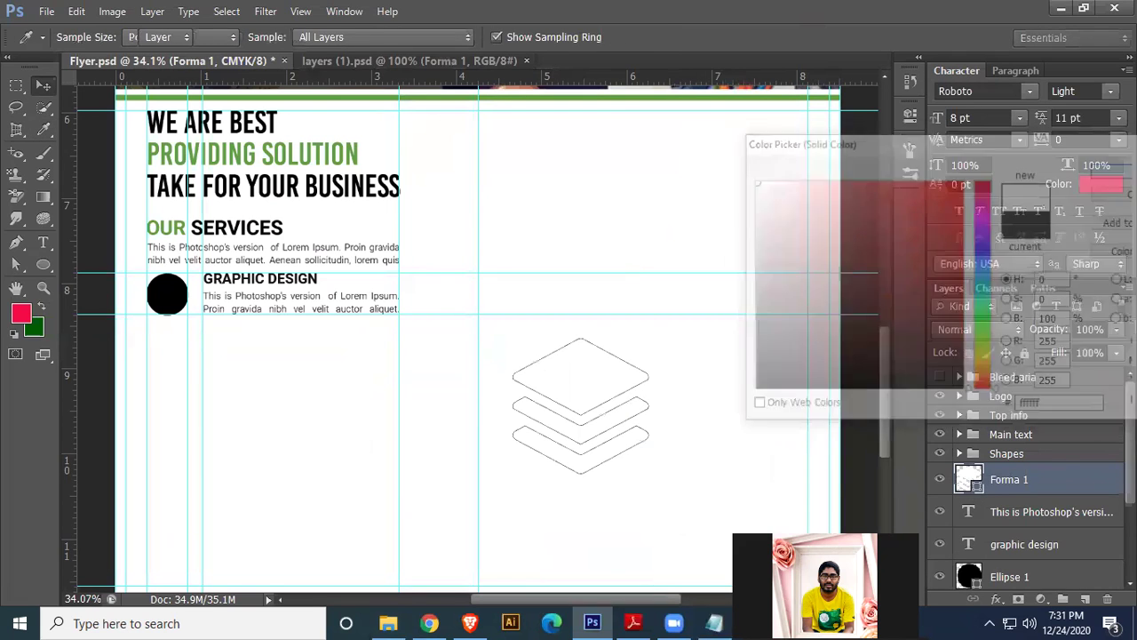
# - Scale down the white layers icon and place it inside the black circle beside the Graphic Design heading
pyautogui.press('v')
pyautogui.hotkey('ctrl', 't')
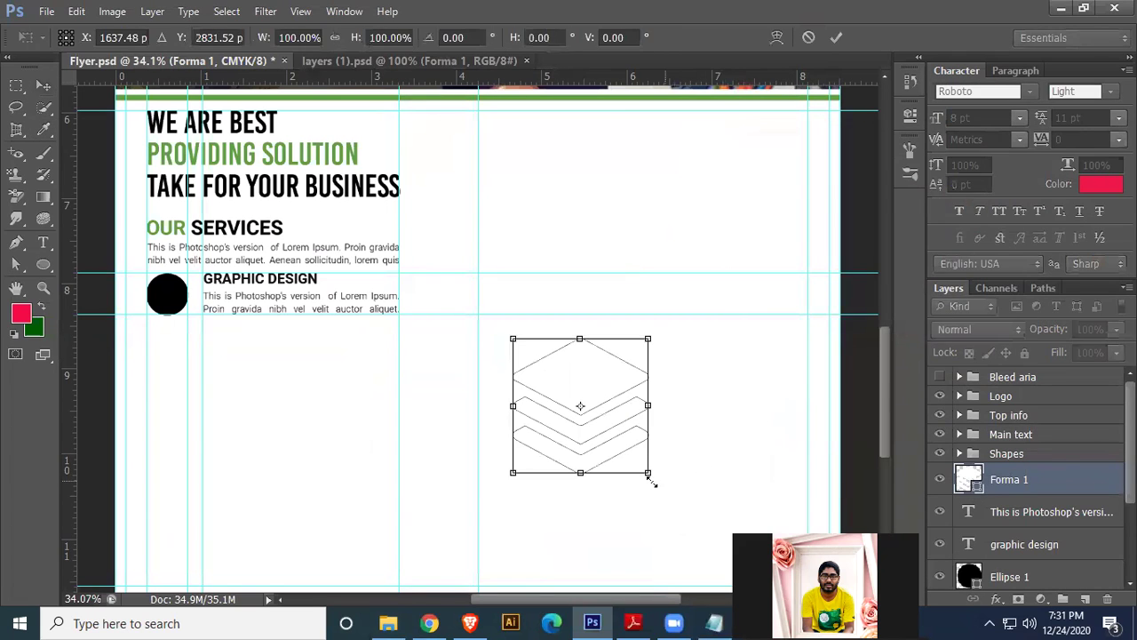
pyautogui.moveTo(648, 472); pyautogui.dragTo(170, 303)
pyautogui.press('Return')
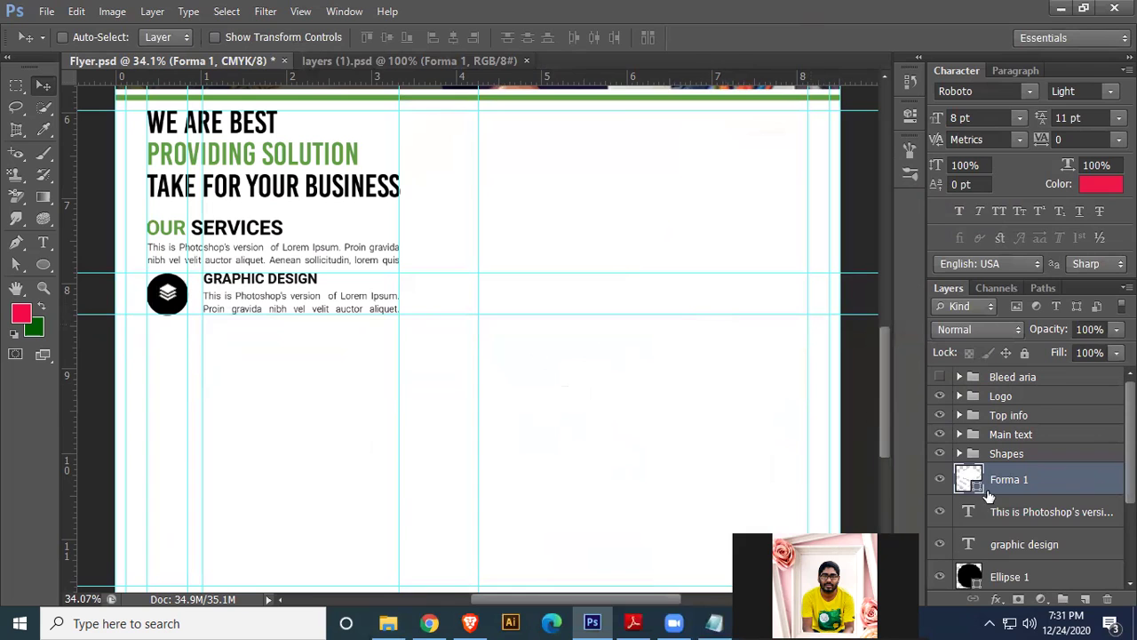
# - Align the Forma 1 icon and the Ellipse 1 circle on their horizontal centers
pyautogui.keyDown('ctrl'); pyautogui.click(1013, 579); pyautogui.keyUp('ctrl')
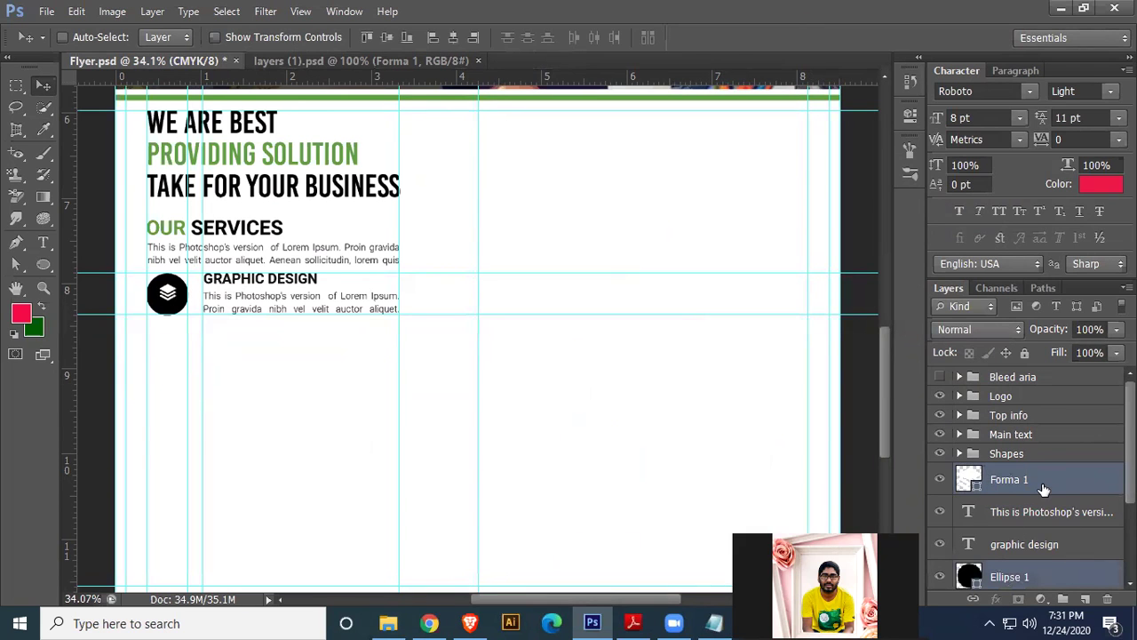
pyautogui.click(454, 38)
pyautogui.click(1032, 504)
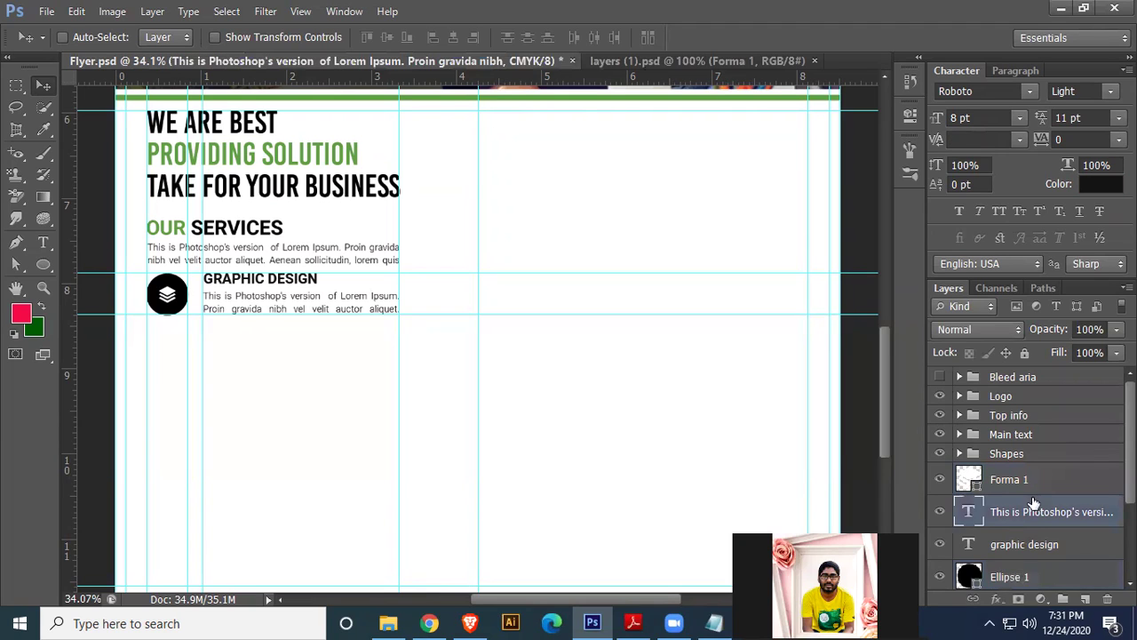
pyautogui.click(1029, 485)
pyautogui.keyDown('ctrl'); pyautogui.click(1032, 579); pyautogui.keyUp('ctrl')
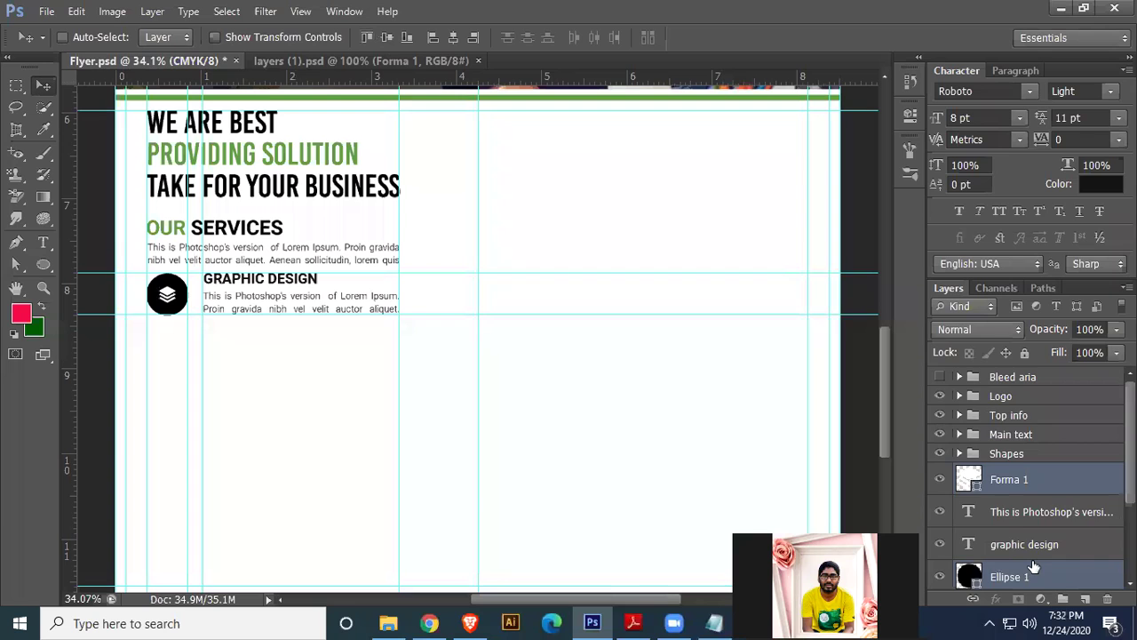
pyautogui.scroll(-3, 1034, 559)
pyautogui.scroll(3, 1035, 556)
pyautogui.rightClick(1070, 474)
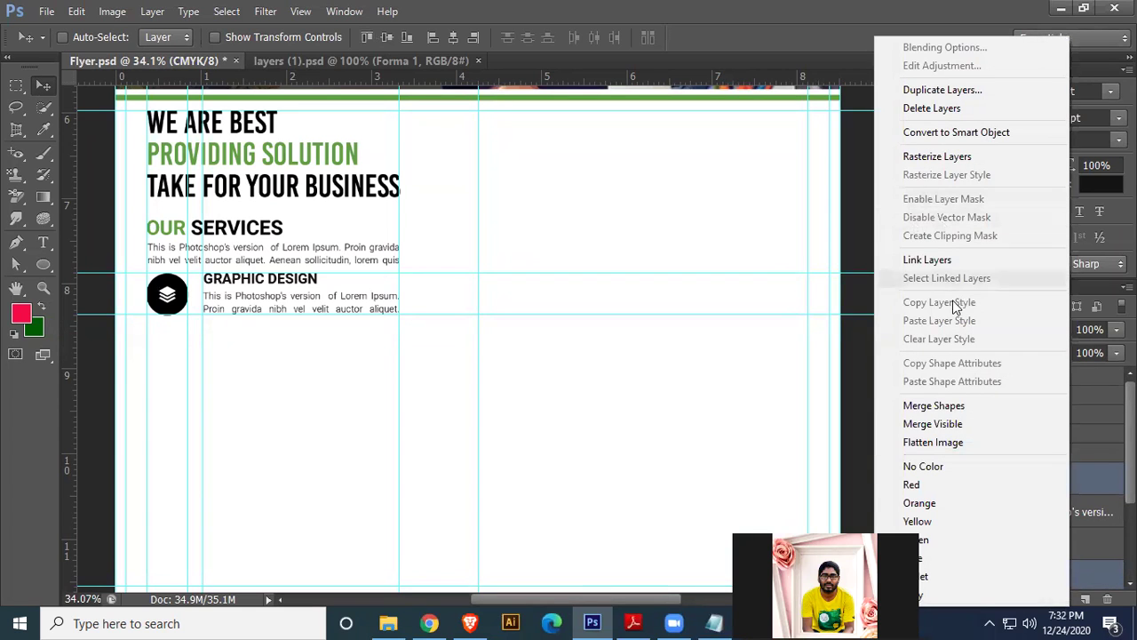
pyautogui.click(1085, 480)
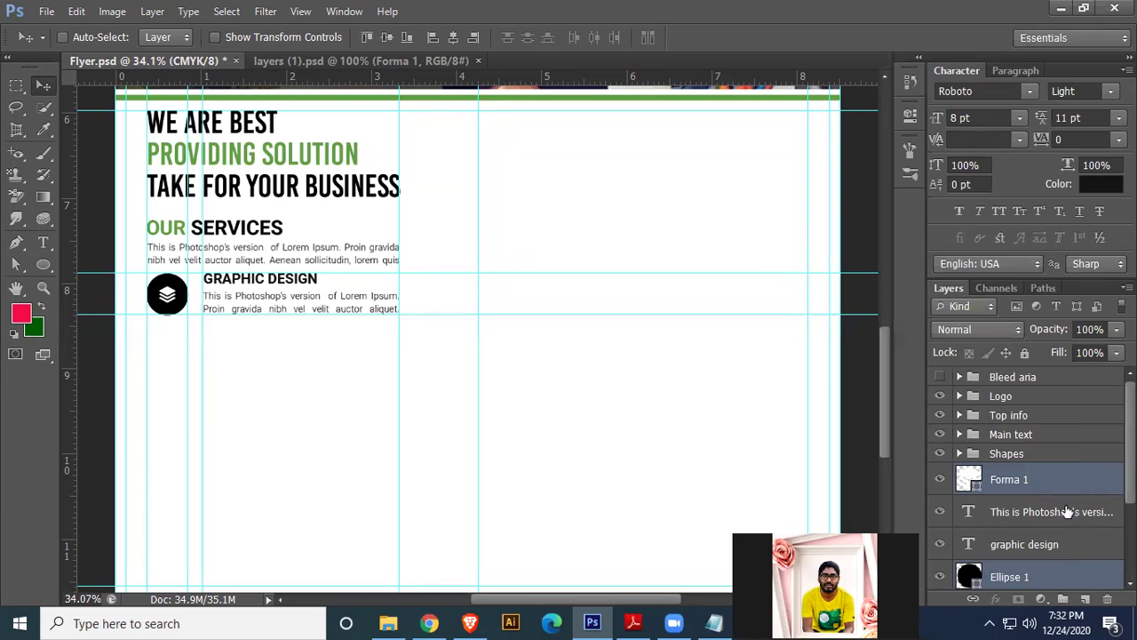
pyautogui.click(1071, 513)
# - Group the Forma 1 icon layer with the Ellipse 1 circle layer
pyautogui.click(1059, 484)
pyautogui.keyDown('ctrl'); pyautogui.click(1042, 580); pyautogui.keyUp('ctrl')
pyautogui.scroll(-3, 1066, 460)
pyautogui.scroll(3, 1066, 459)
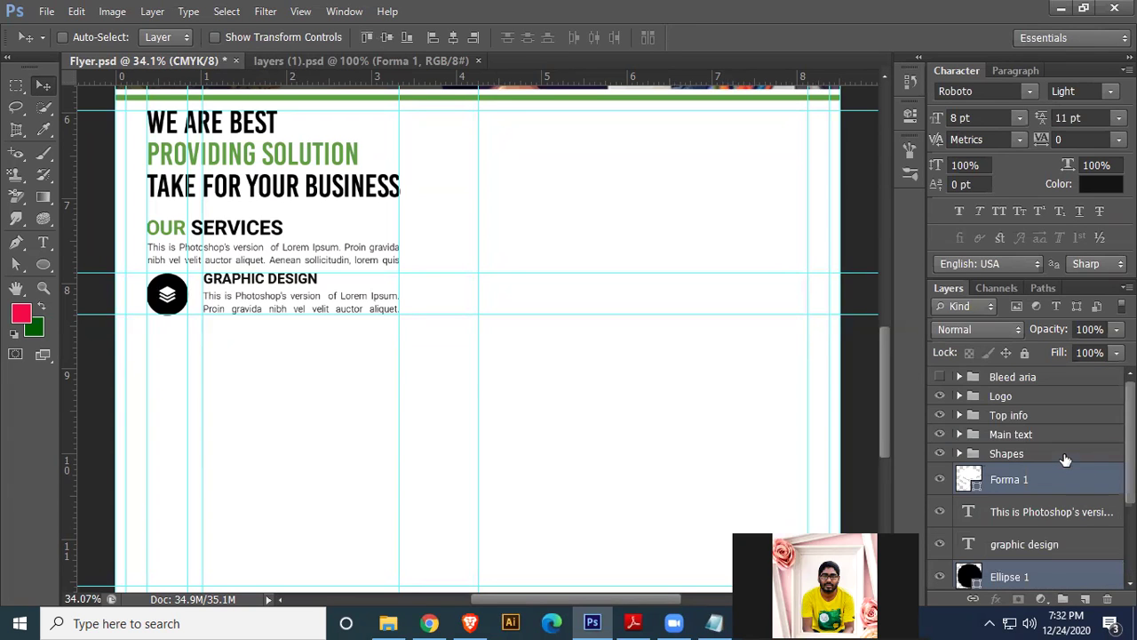
pyautogui.click(151, 16)
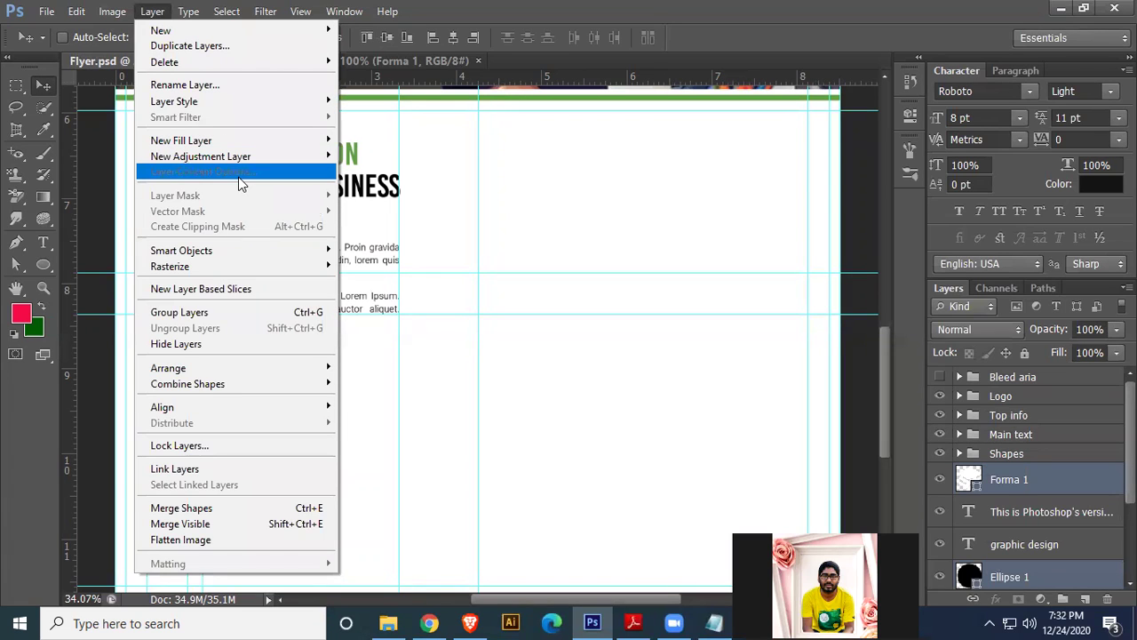
pyautogui.click(191, 313)
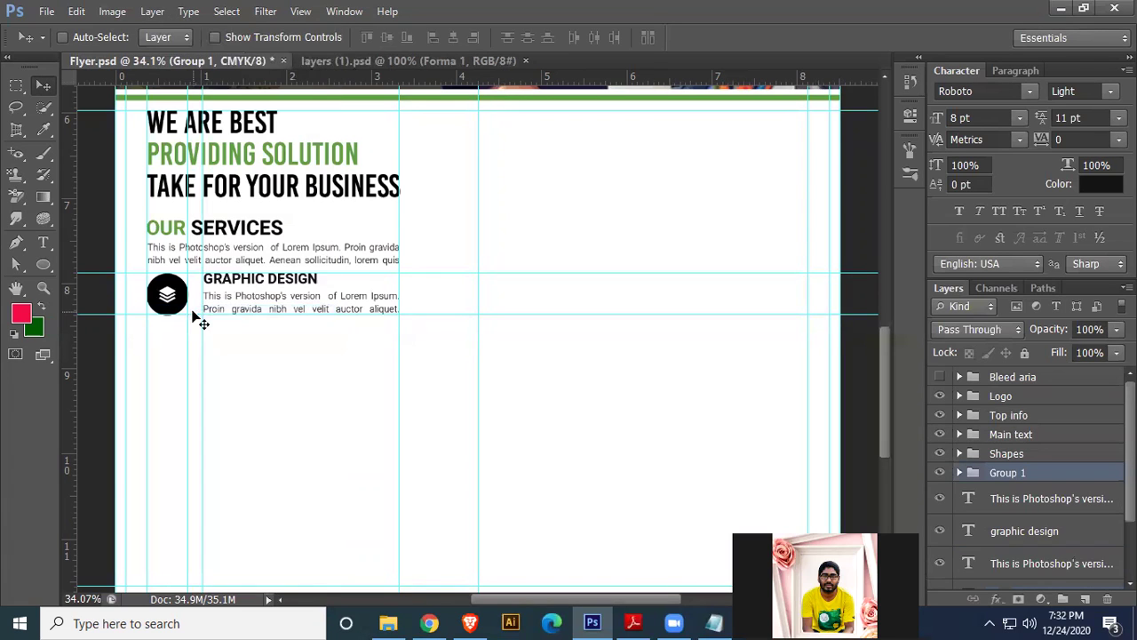
# - Rename the new icon and circle group as ICON
pyautogui.doubleClick(1012, 474)
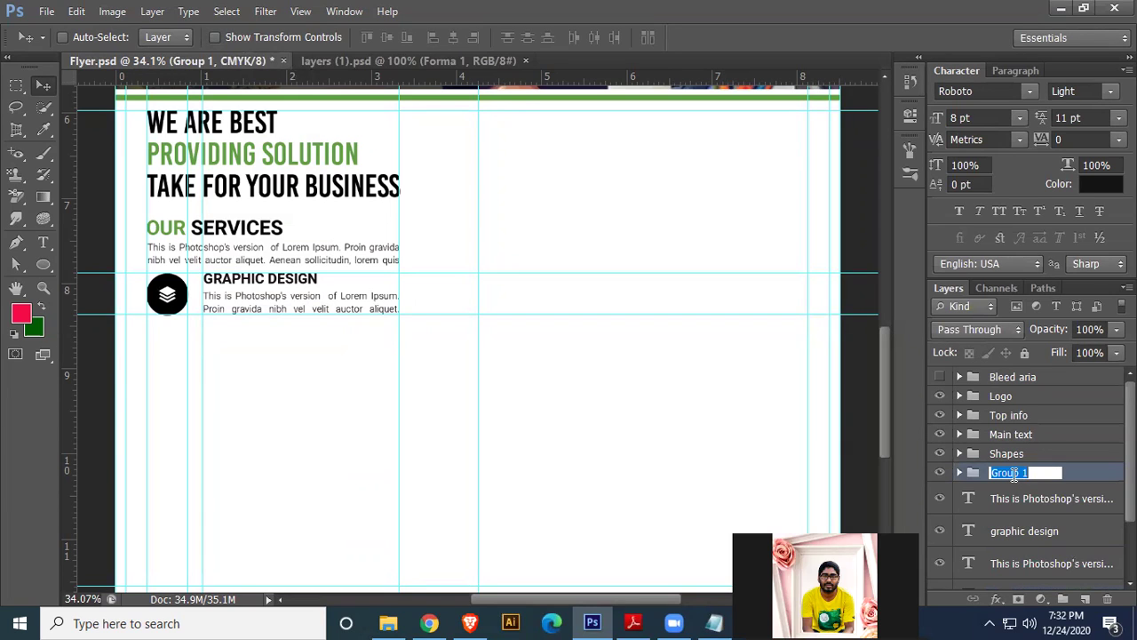
pyautogui.write('ICON')
pyautogui.hotkey('shift', 'Tab')
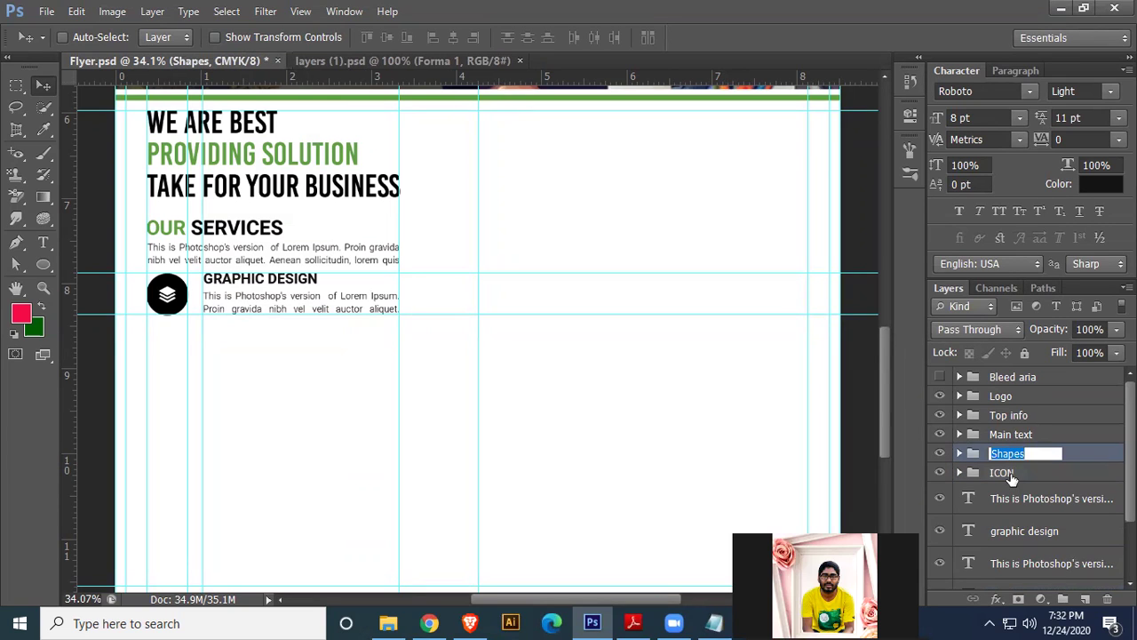
pyautogui.press('Tab')
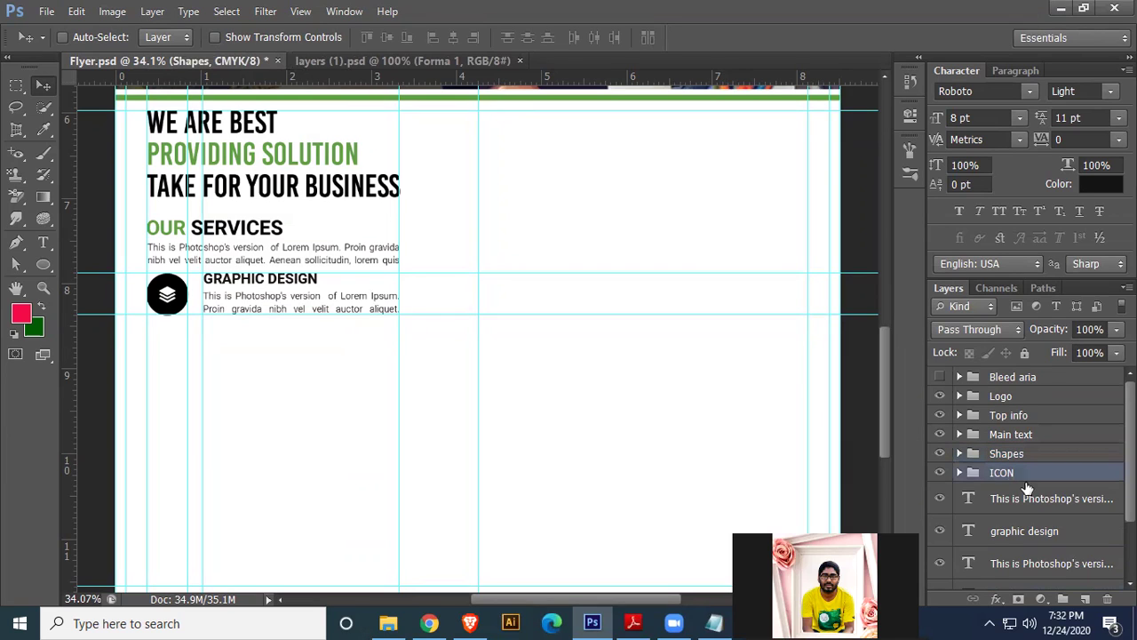
pyautogui.write('IC')
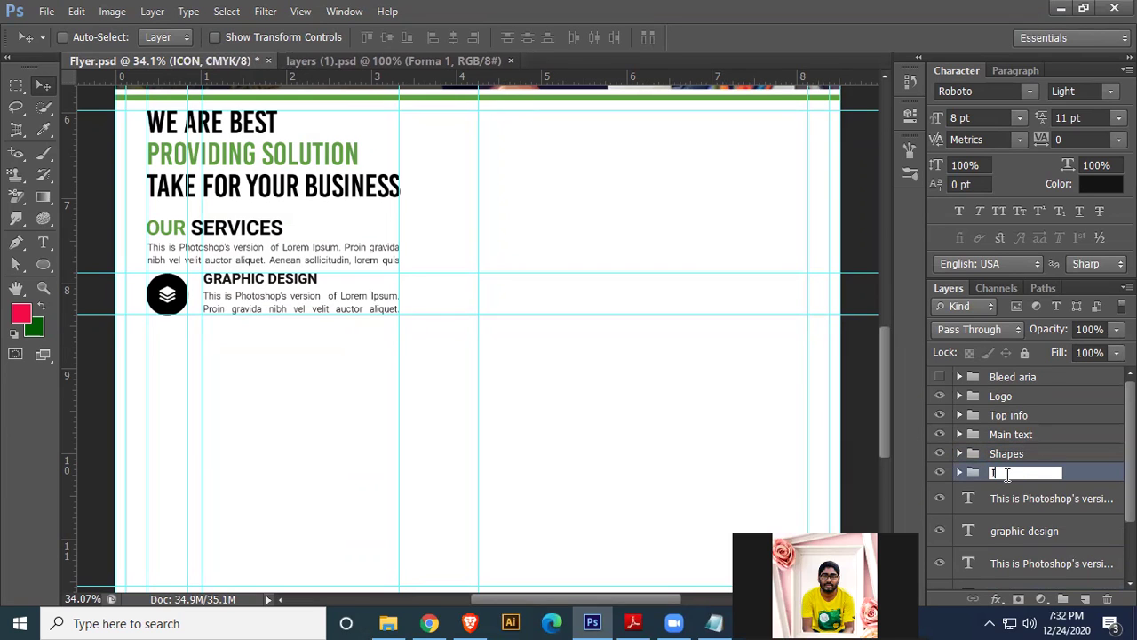
pyautogui.press('BackSpace')
pyautogui.write('ccc')
pyautogui.press('BackSpace')
pyautogui.press('BackSpace')
pyautogui.press('BackSpace')
pyautogui.press('BackSpace')
pyautogui.write('ICON')
pyautogui.press('BackSpace')
pyautogui.press('BackSpace')
pyautogui.press('BackSpace')
pyautogui.press('BackSpace')
pyautogui.click(1044, 453)
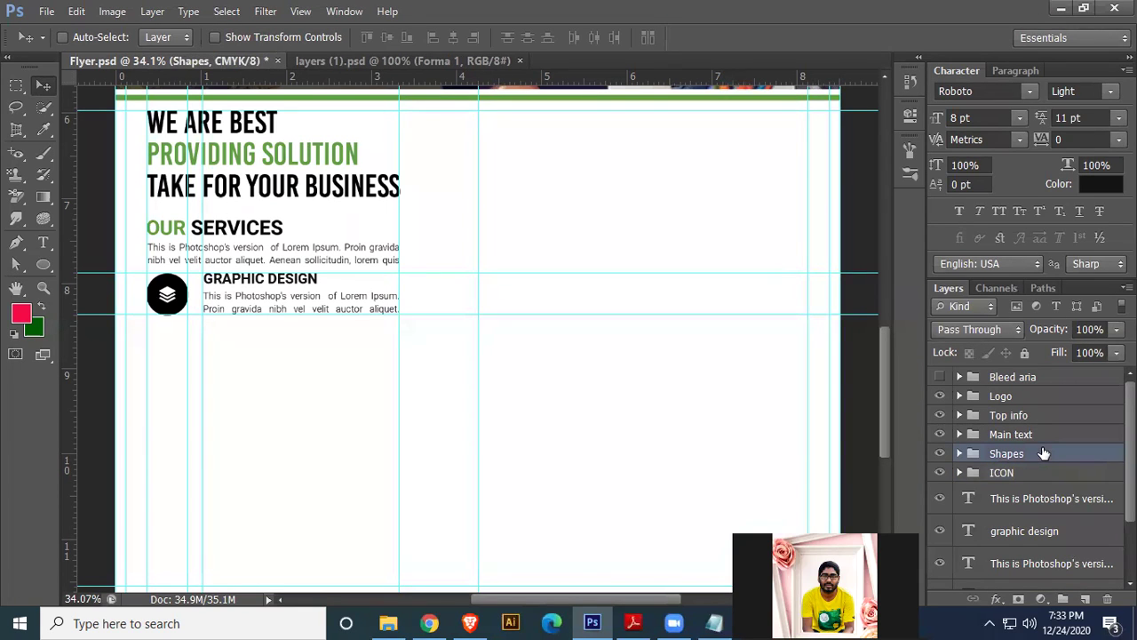
# - Hide and show the ICON group again to check which artwork it contains
pyautogui.click(1006, 473)
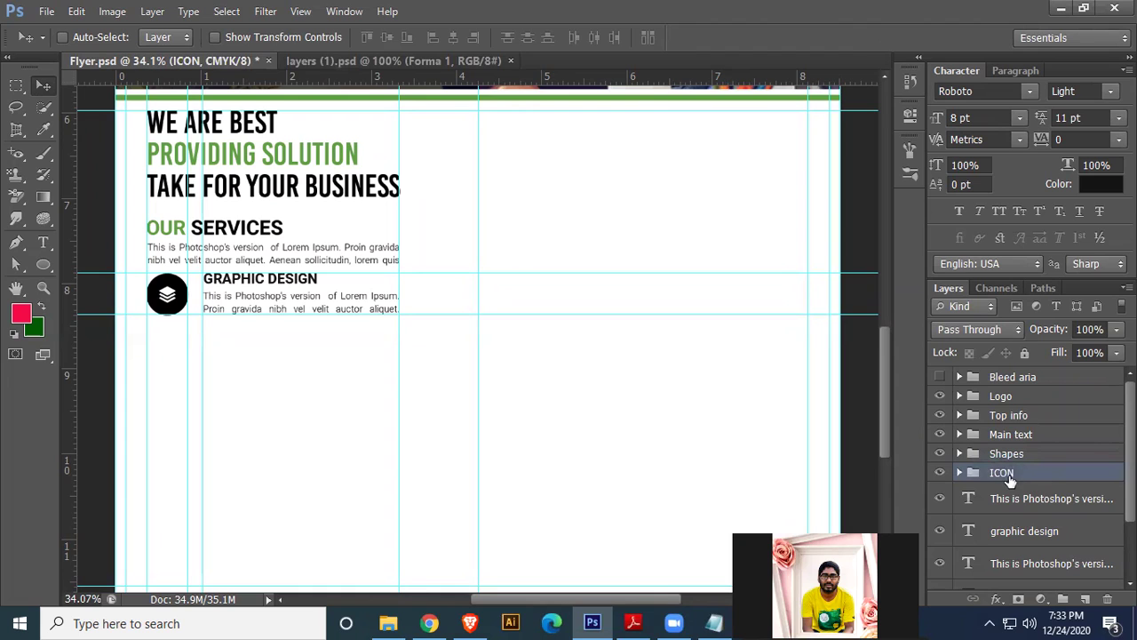
pyautogui.click(940, 477)
pyautogui.click(940, 476)
pyautogui.click(990, 508)
pyautogui.scroll(-3, 1086, 527)
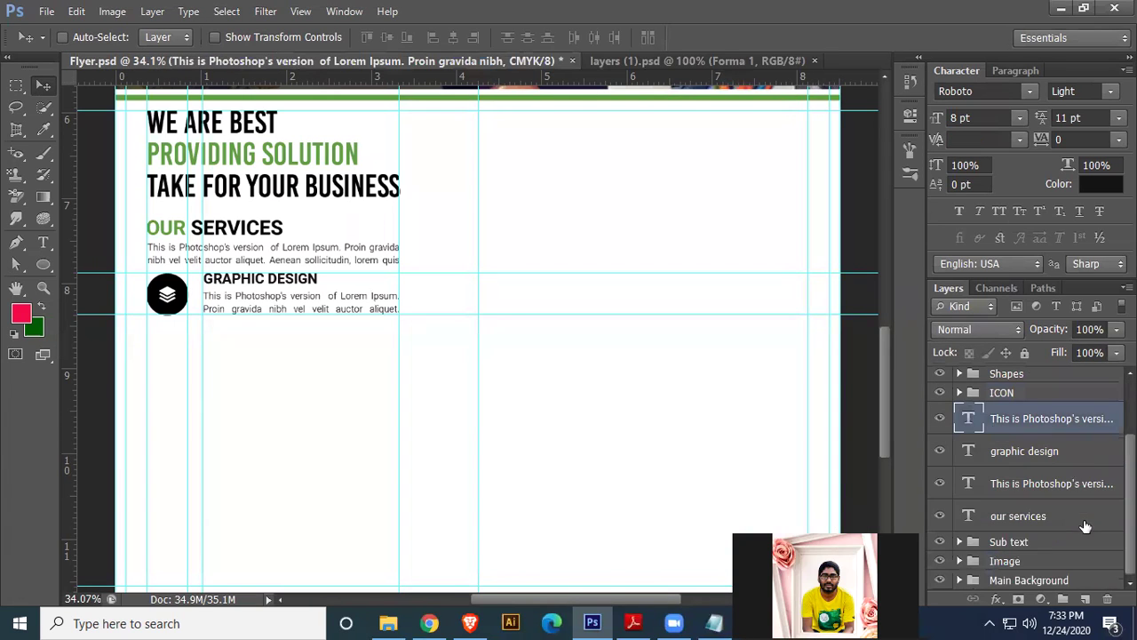
pyautogui.keyDown('ctrl'); pyautogui.click(1053, 520); pyautogui.keyUp('ctrl')
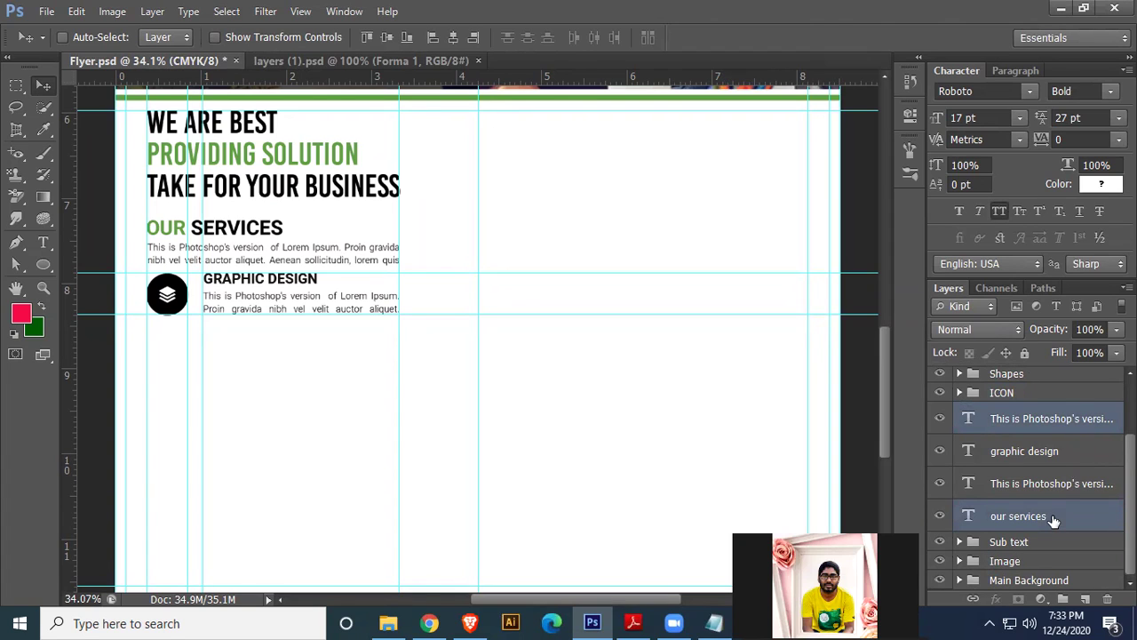
pyautogui.click(1031, 432)
pyautogui.click(1029, 460)
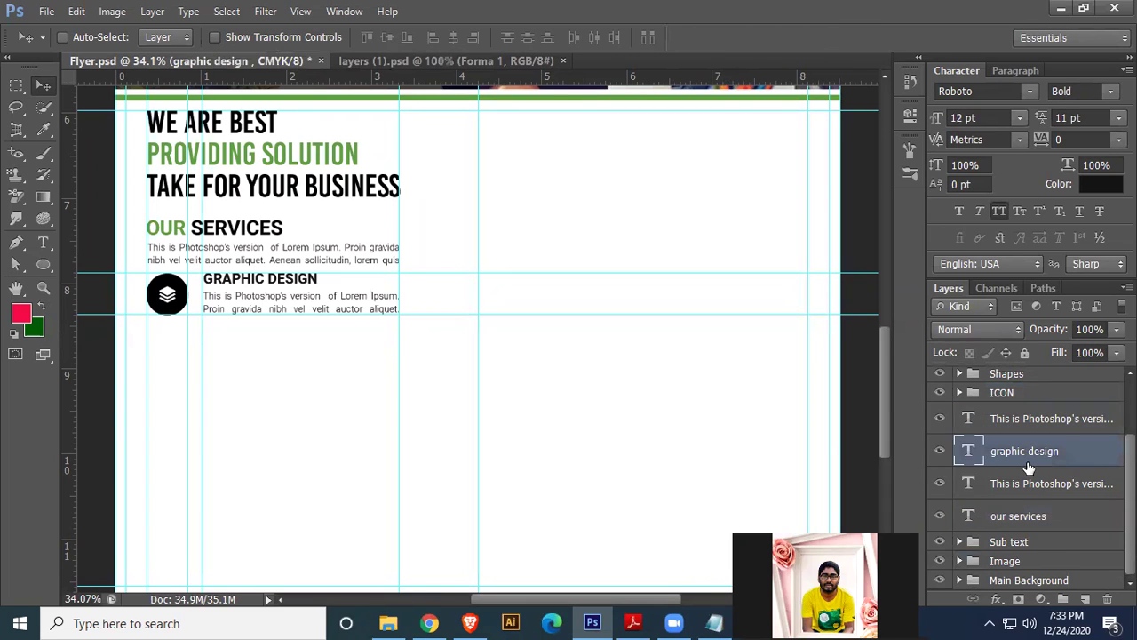
pyautogui.click(1024, 425)
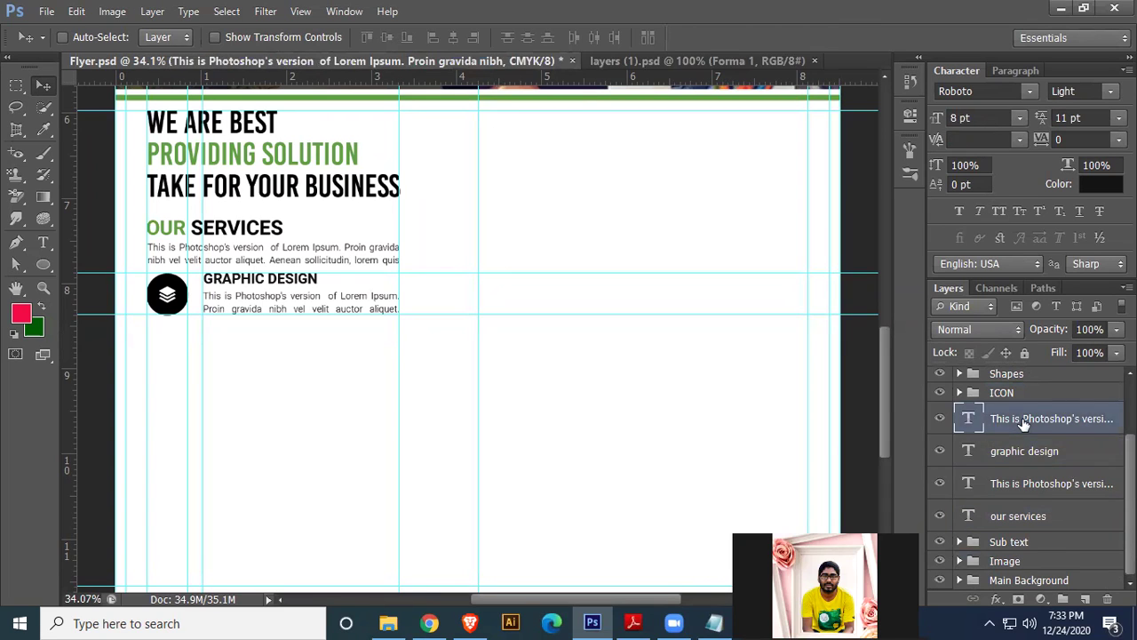
pyautogui.click(1027, 451)
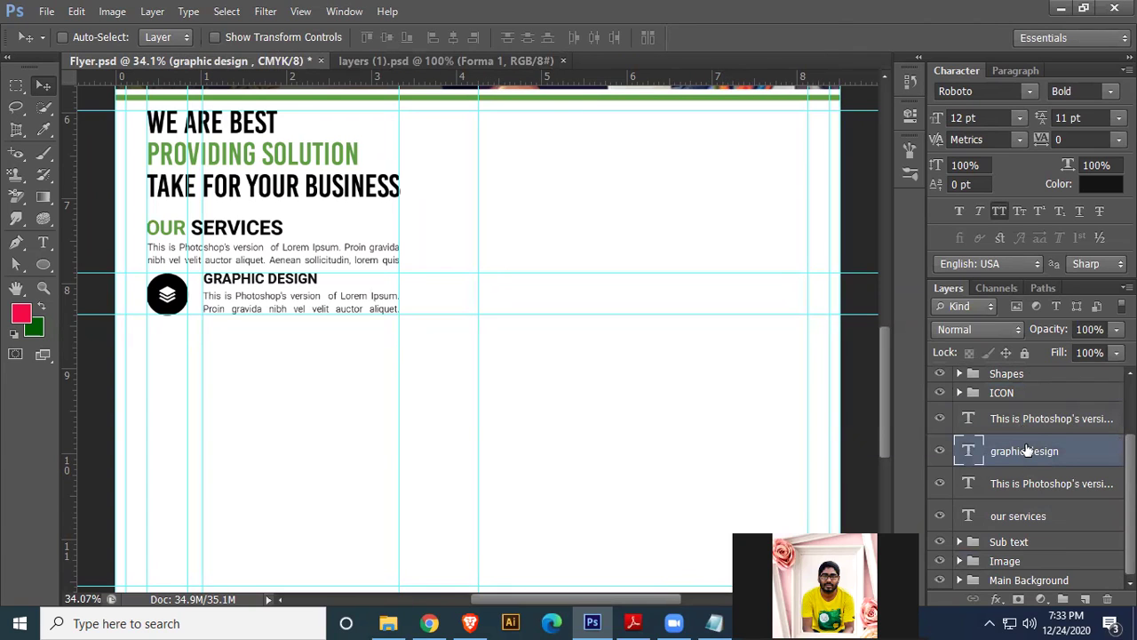
pyautogui.click(1031, 424)
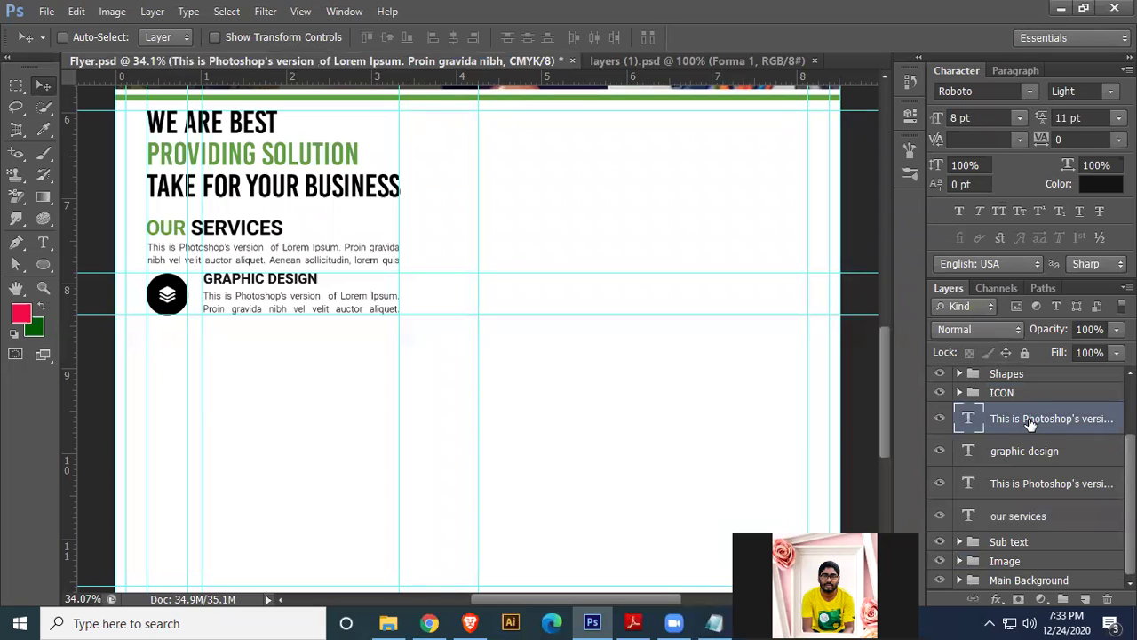
pyautogui.click(1028, 452)
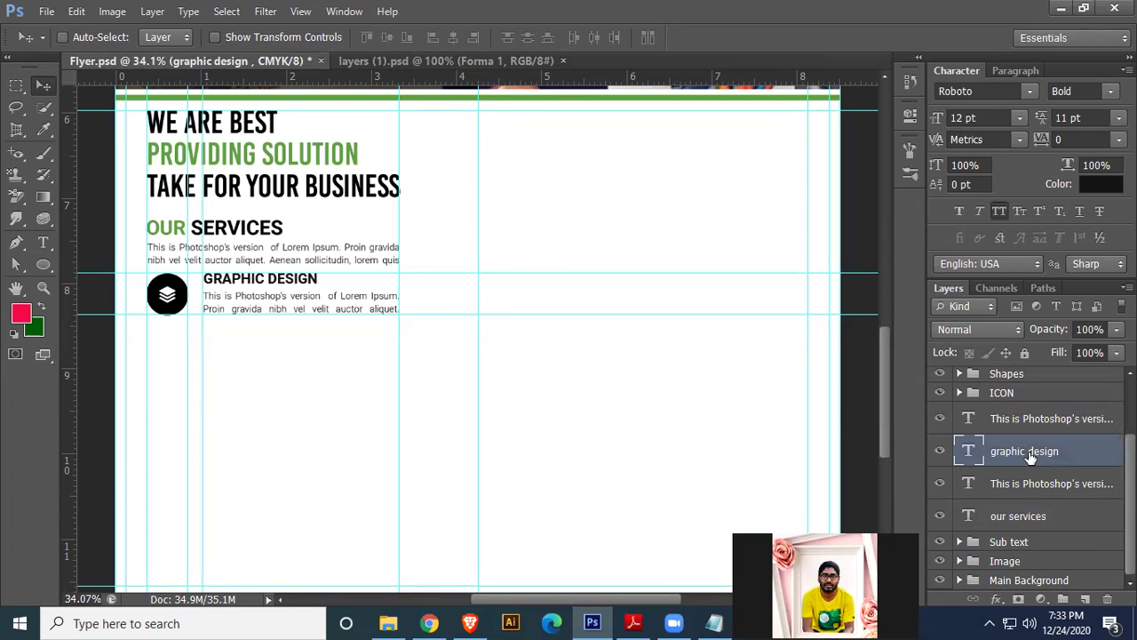
# - Close the layers (1).psd and Flyer.psd documents, discarding the flyer's unsaved changes
pyautogui.click(457, 61)
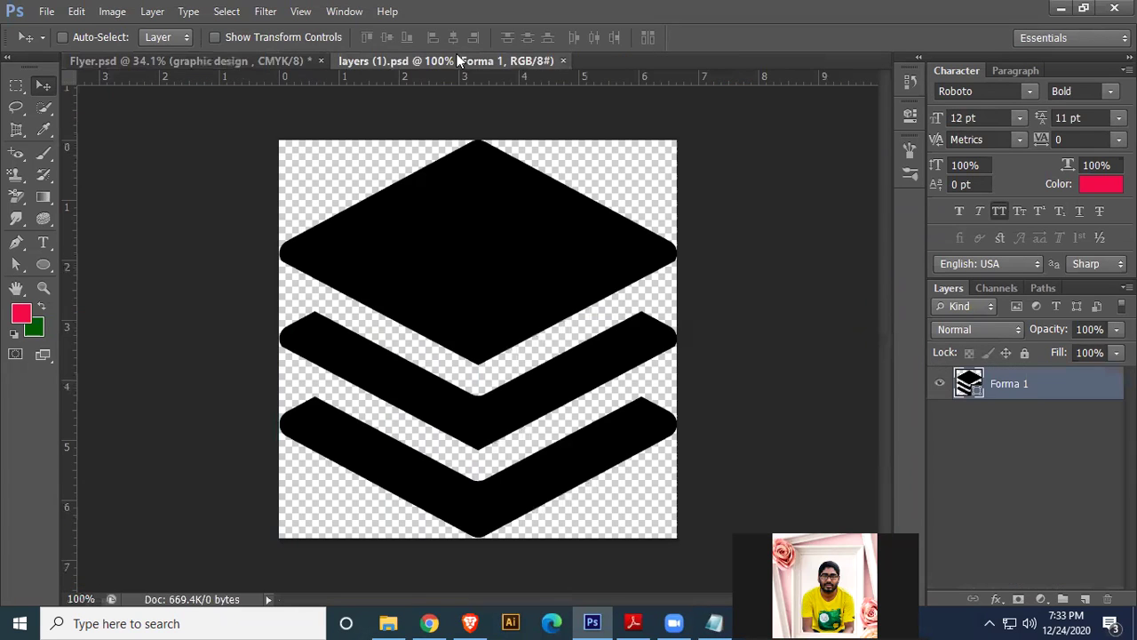
pyautogui.click(560, 60)
pyautogui.hotkey('ctrl', 'w')
pyautogui.click(583, 248)
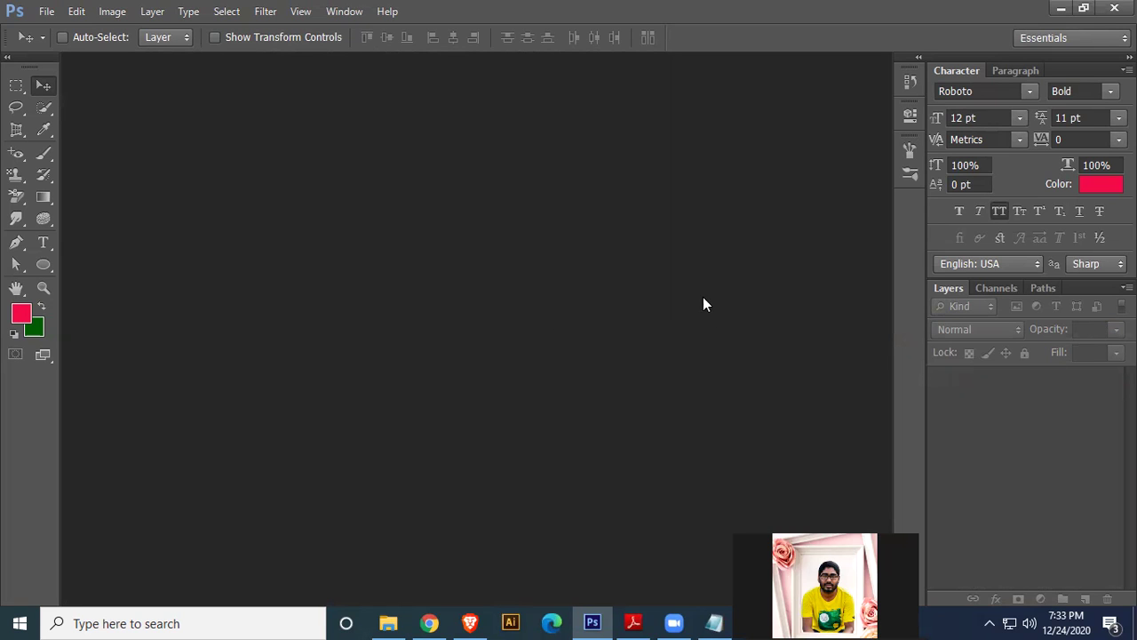
# - Minimize Photoshop and the Notepad window, and open Flyer.psd from the desktop
pyautogui.click(1061, 8)
pyautogui.click(1043, 8)
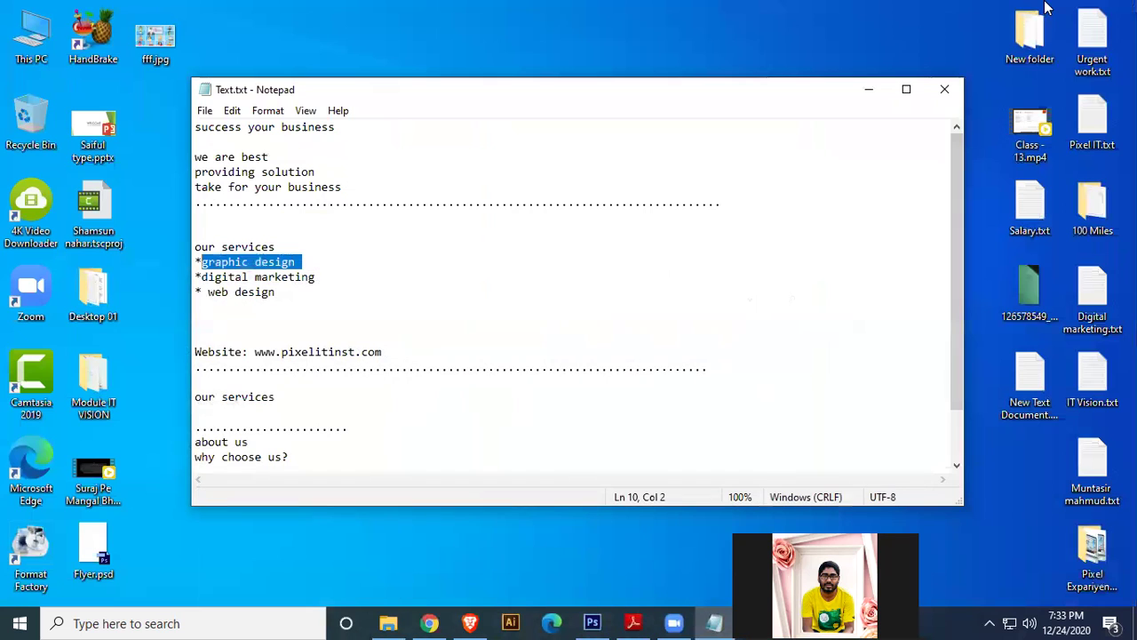
pyautogui.click(876, 89)
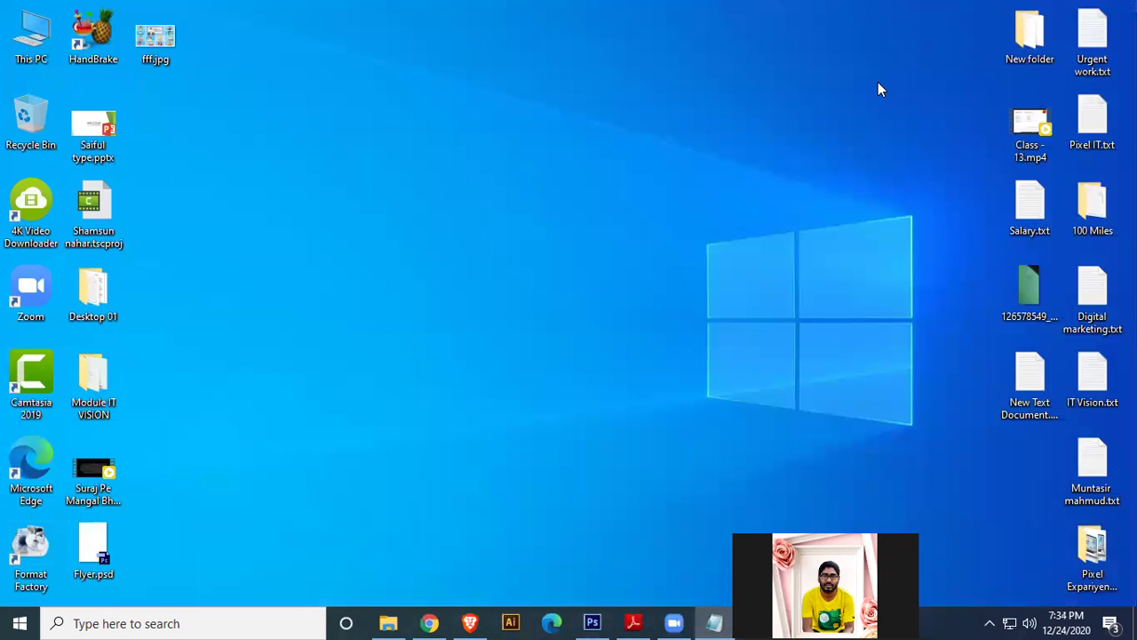
pyautogui.doubleClick(78, 567)
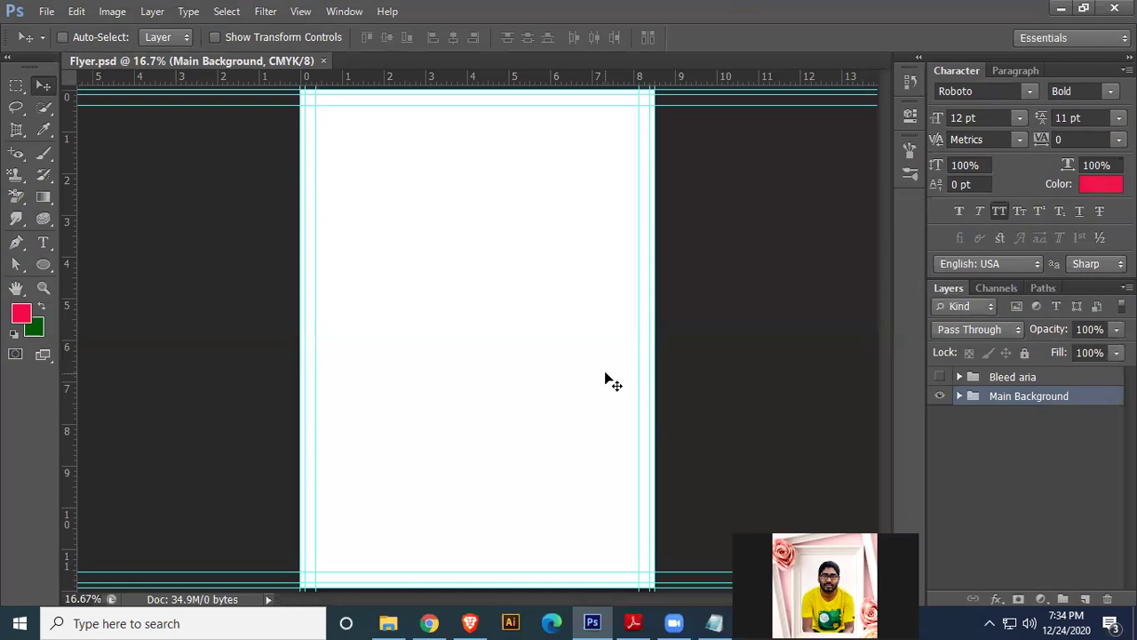
pyautogui.click(1059, 8)
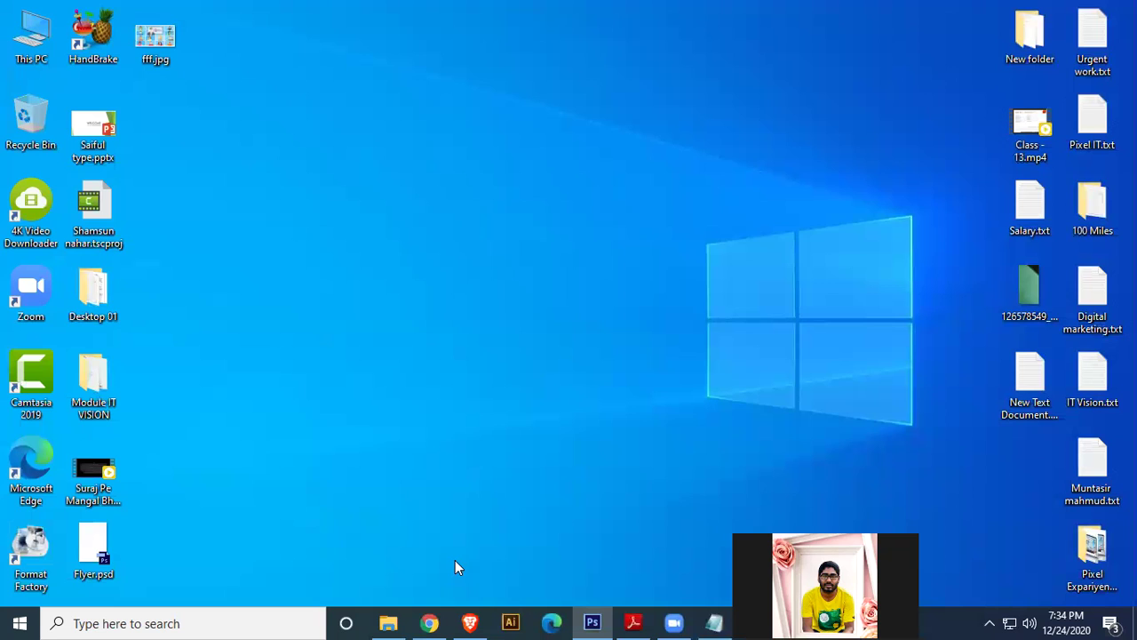
pyautogui.click(602, 622)
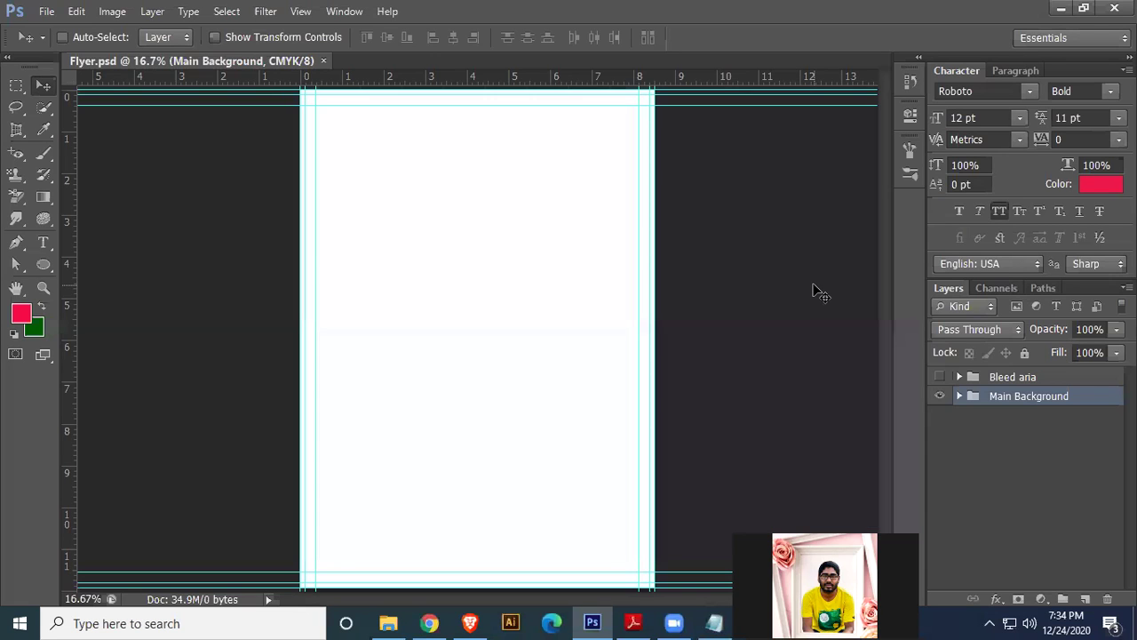
pyautogui.scroll(-3, 510, 329)
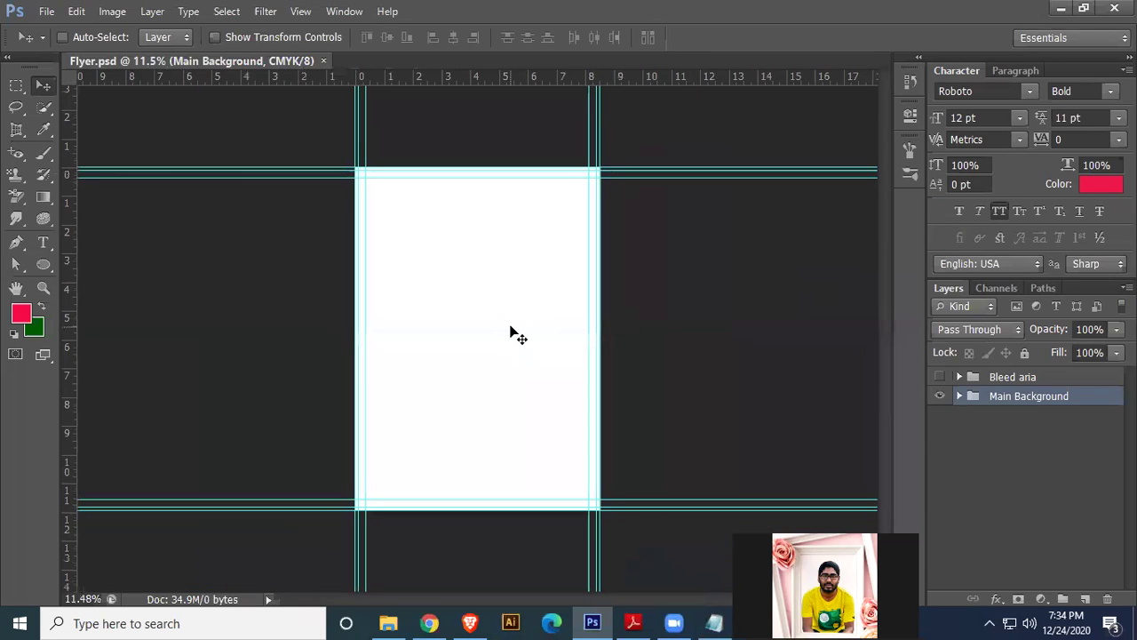
pyautogui.scroll(1, 510, 330)
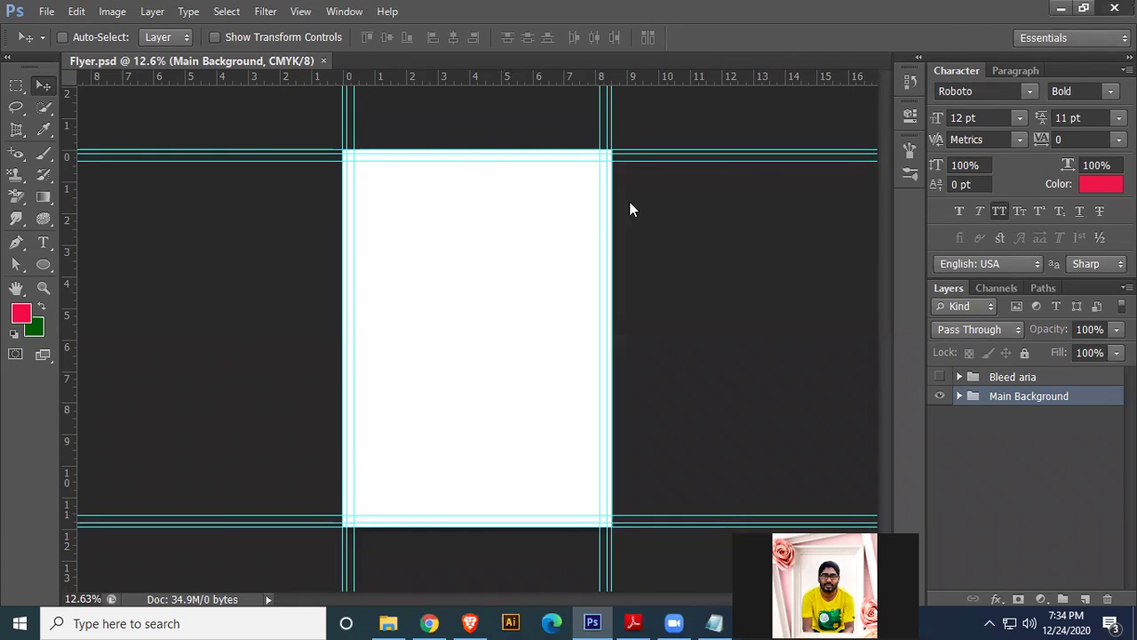
pyautogui.press('super+d')
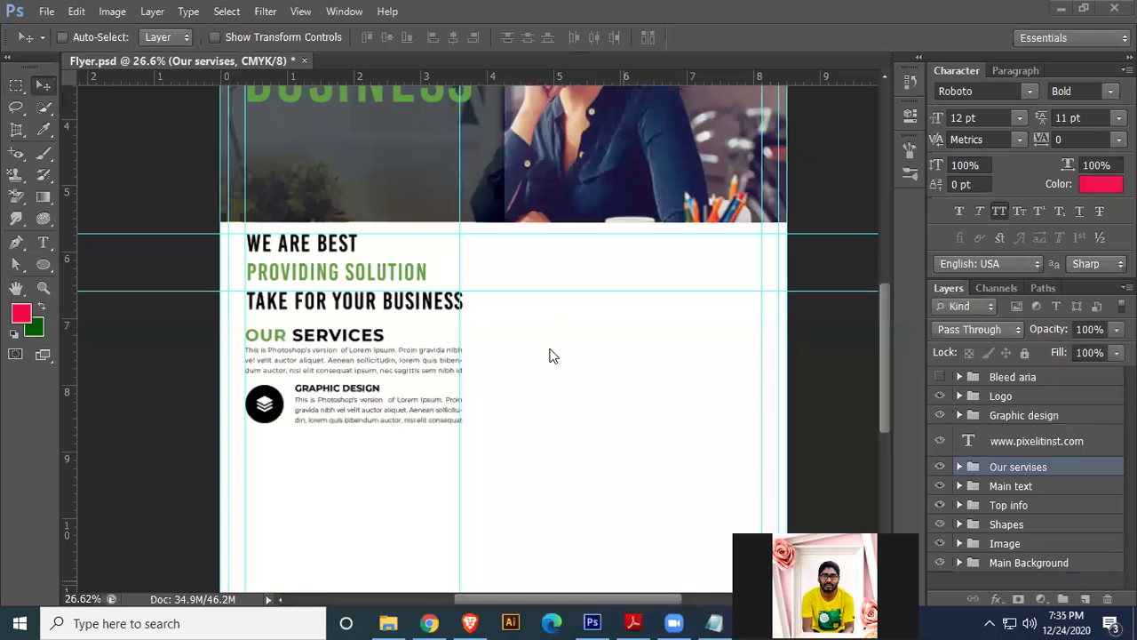
# - Save the changes to the Flyer.psd document
pyautogui.hotkey('ctrl', 's')
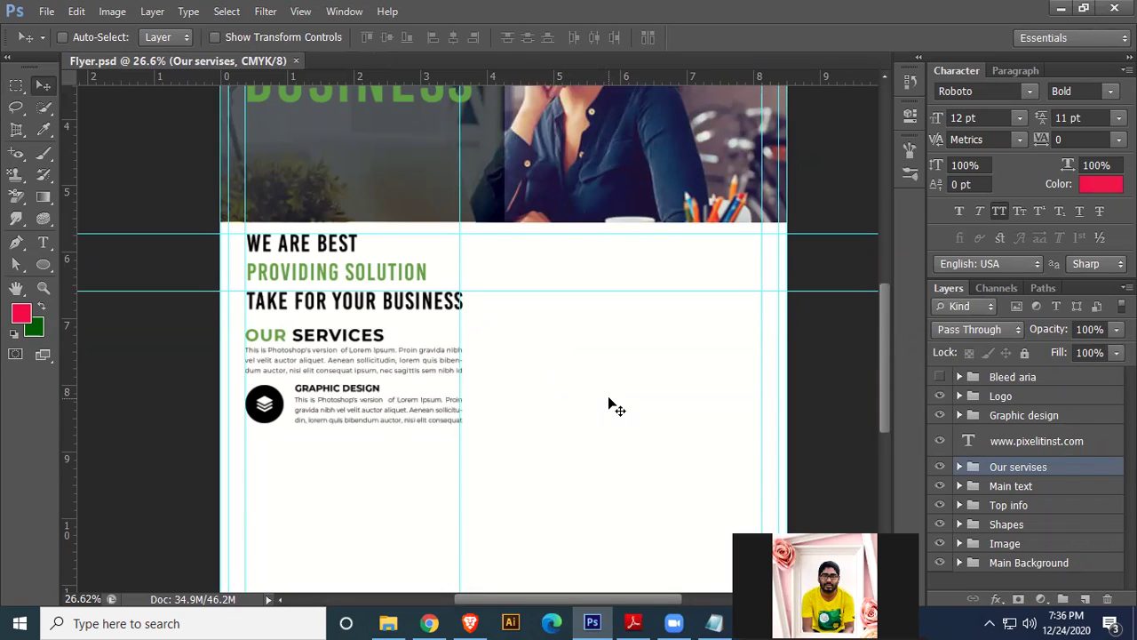
pyautogui.scroll(2, 612, 404)
pyautogui.moveTo(488, 363); pyautogui.dragTo(579, 275)
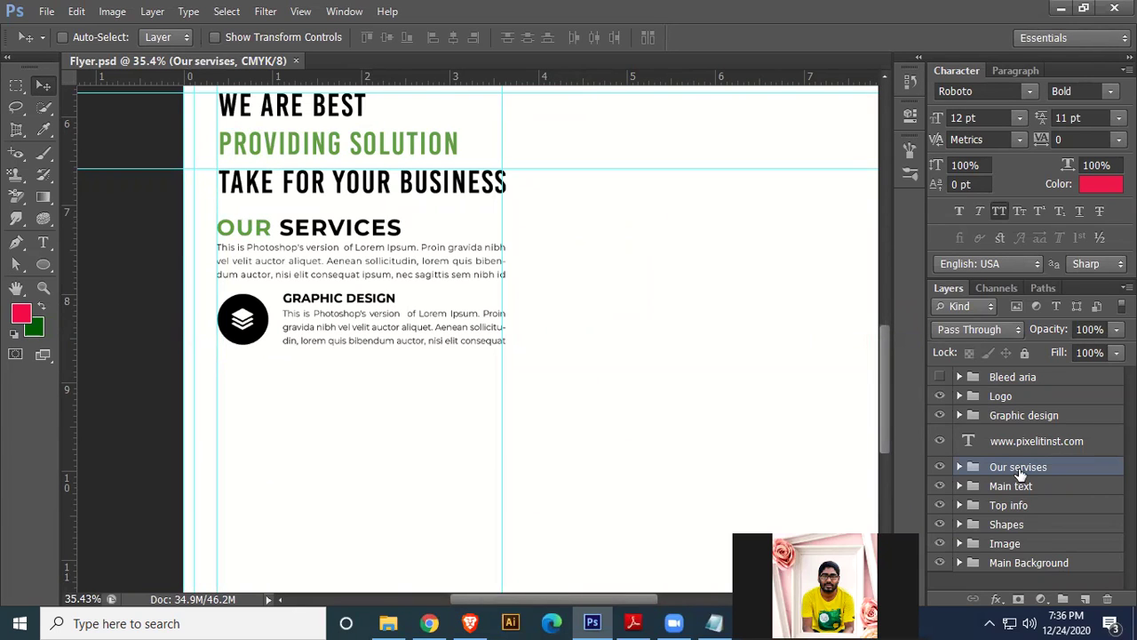
# - Check the Graphic design group by toggling its visibility, and duplicate it twice
pyautogui.click(1003, 418)
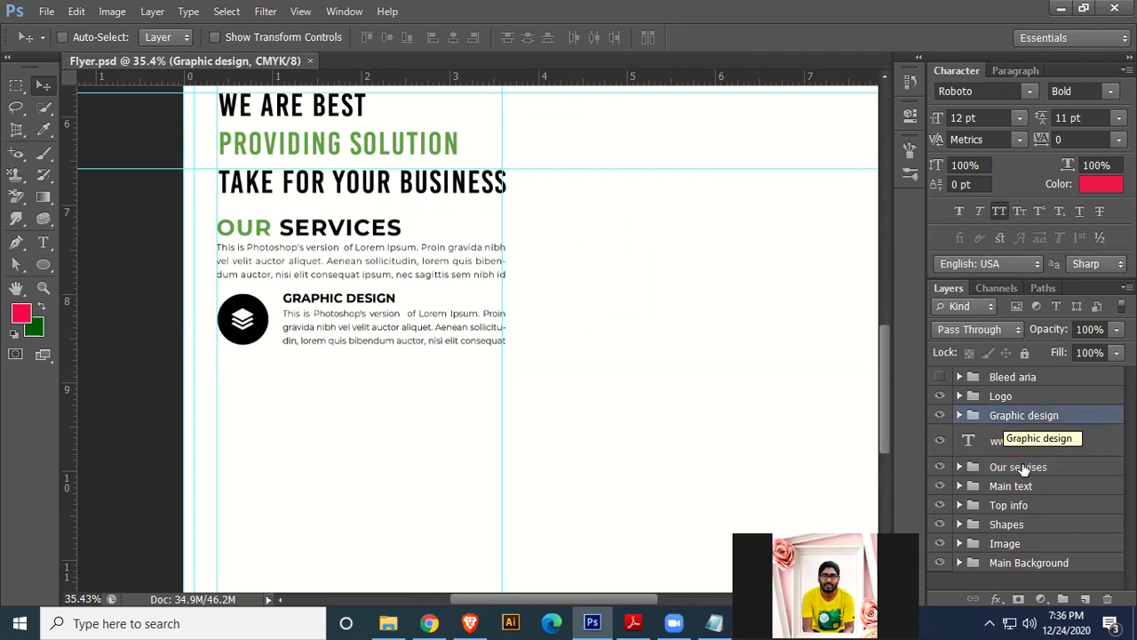
pyautogui.click(942, 415)
pyautogui.click(942, 415)
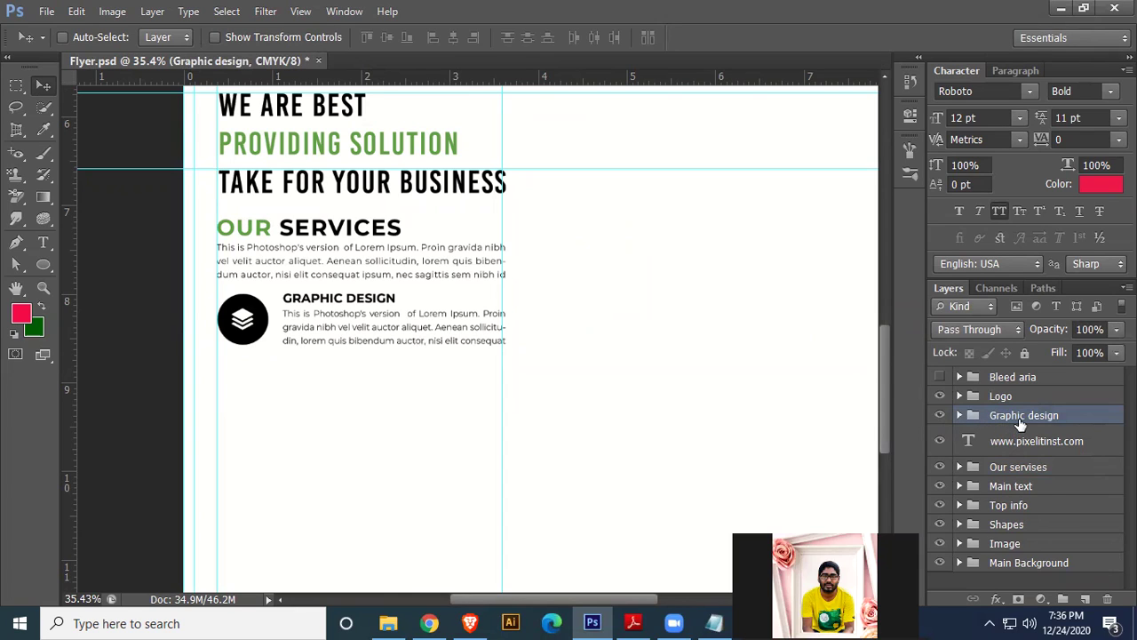
pyautogui.hotkey('ctrl', 'j')
pyautogui.hotkey('ctrl', 'j')
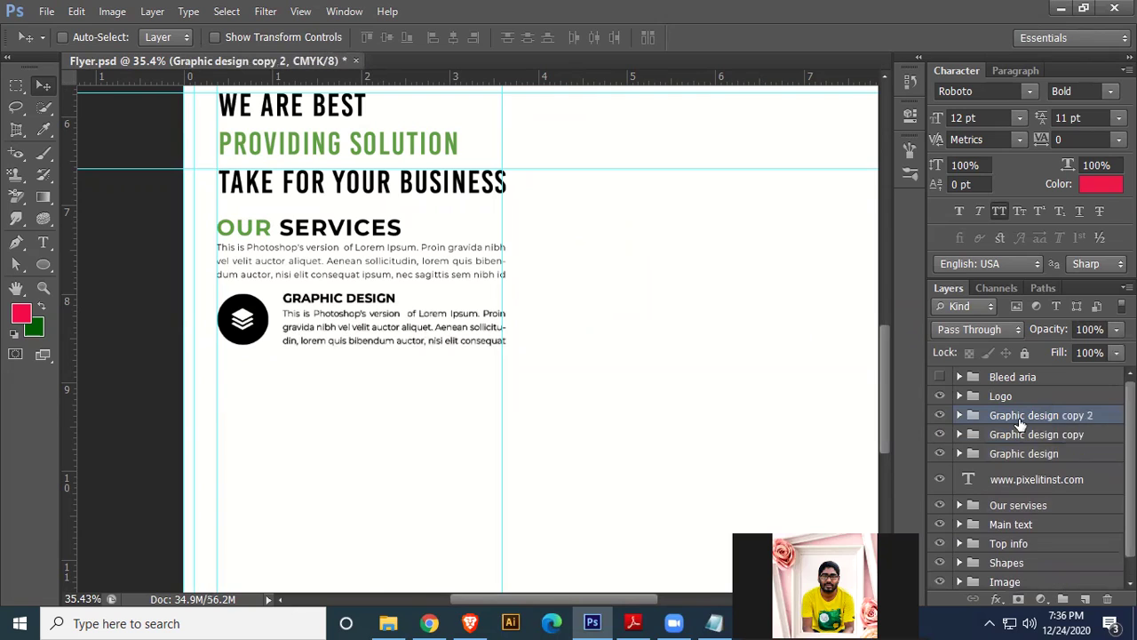
# - Group the Graphic design group with its two copies and name the new group "Left text"
pyautogui.keyDown('shift'); pyautogui.click(1022, 462); pyautogui.keyUp('shift')
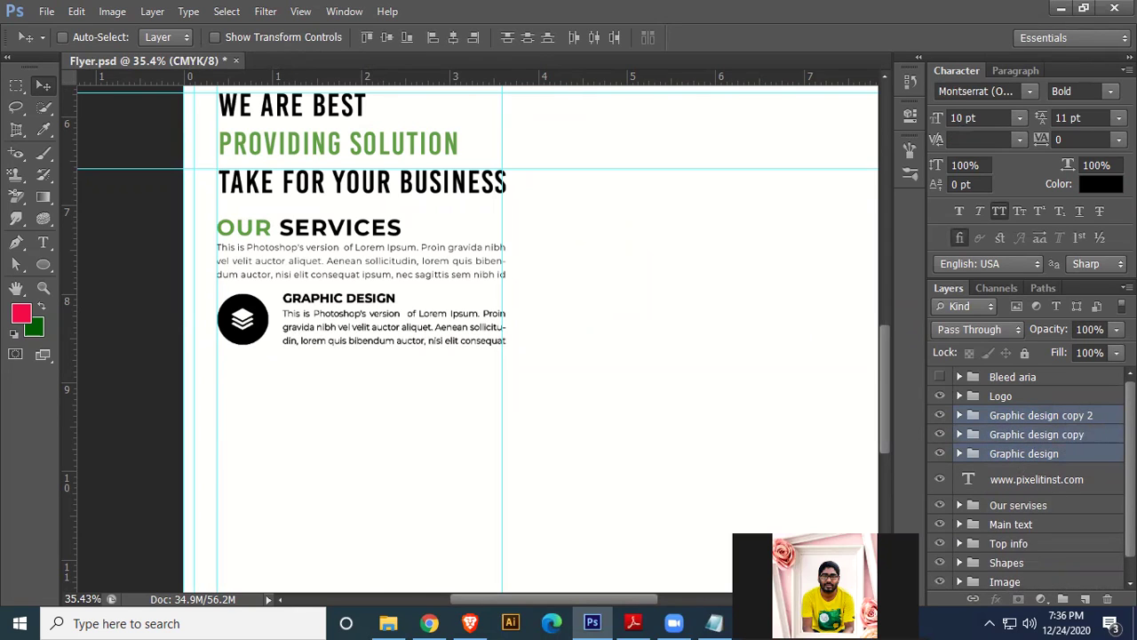
pyautogui.hotkey('ctrl', 'g')
pyautogui.doubleClick(1020, 416)
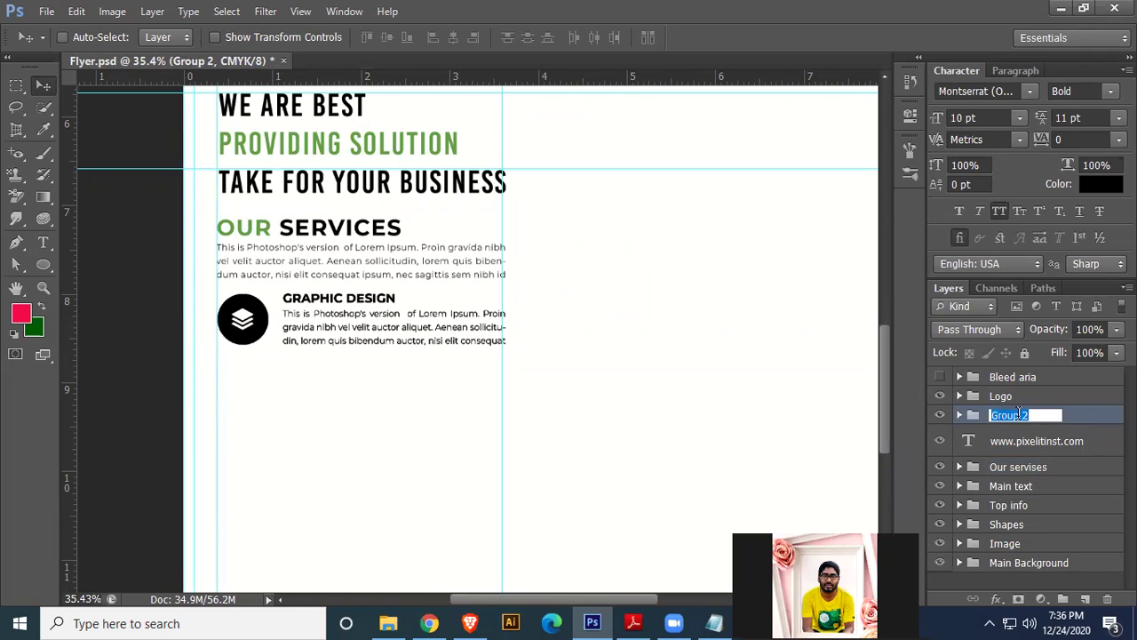
pyautogui.write('Left s')
pyautogui.press('BackSpace')
pyautogui.write('text')
pyautogui.press('Return')
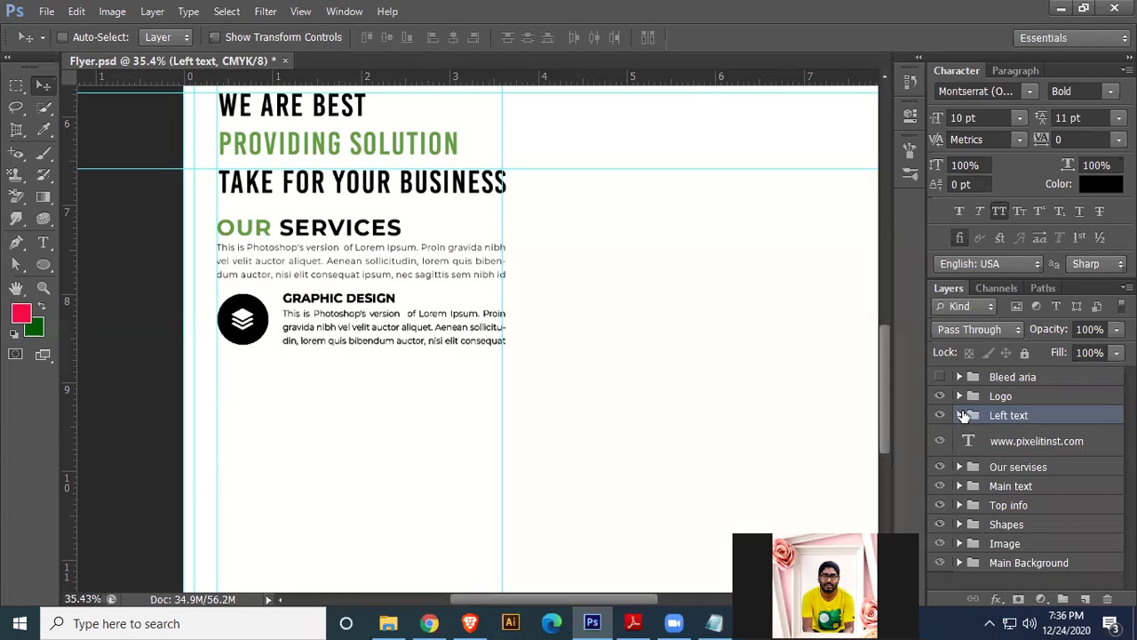
# - Rename the Graphic design copy group inside Left text as "Digital marketing", copying the wording from Text.txt in Notepad
pyautogui.click(960, 415)
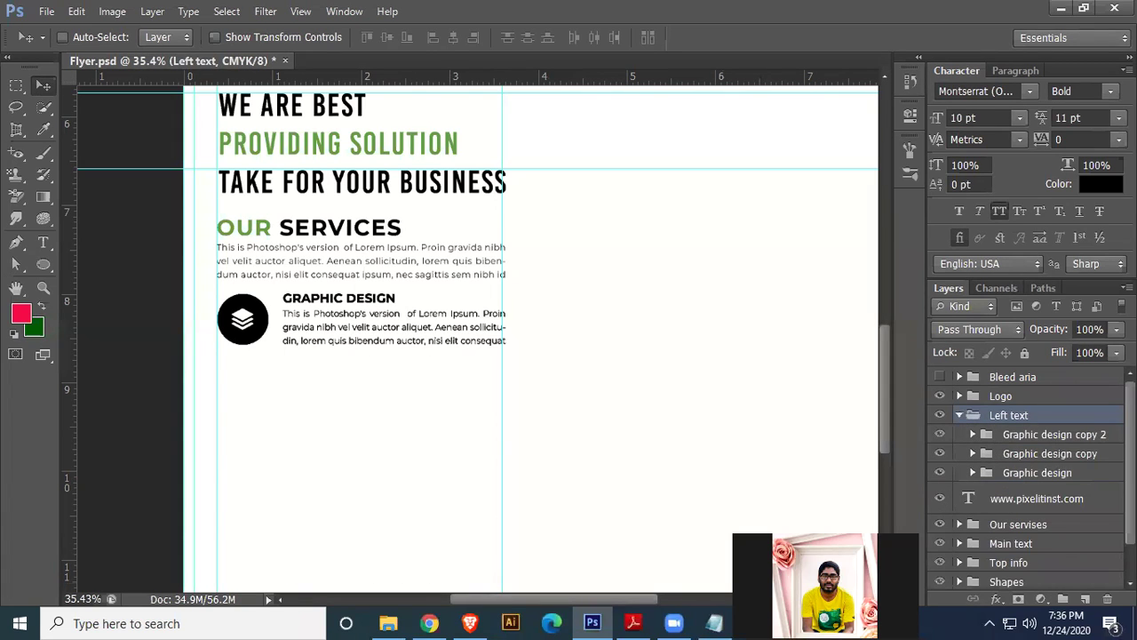
pyautogui.hotkey('alt', 'Tab')
pyautogui.moveTo(316, 277); pyautogui.dragTo(203, 277)
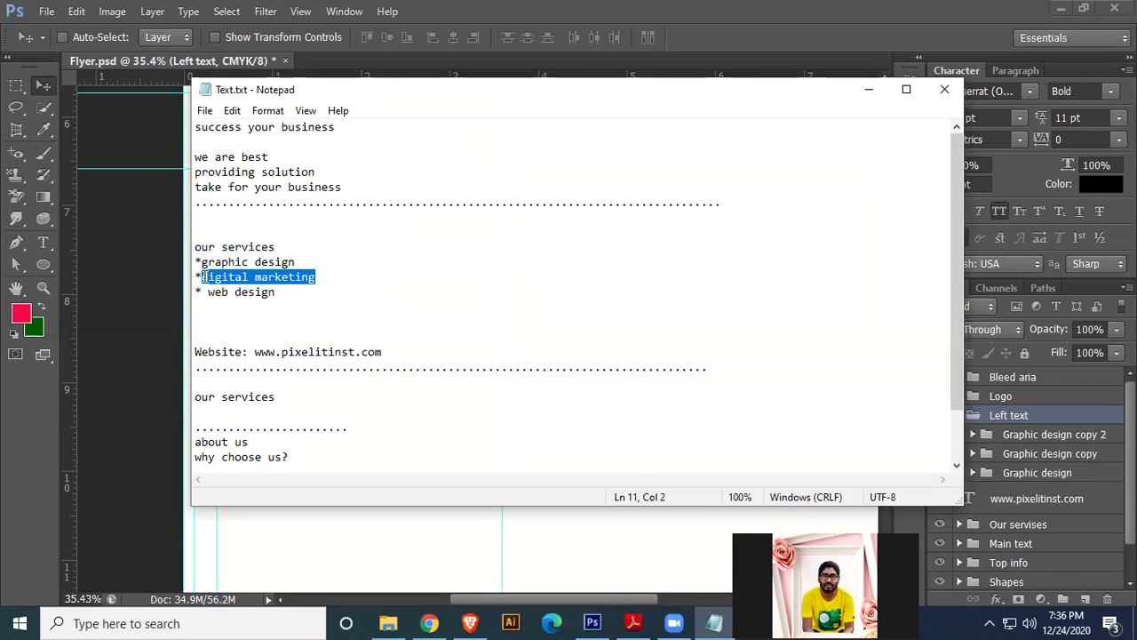
pyautogui.click(880, 8)
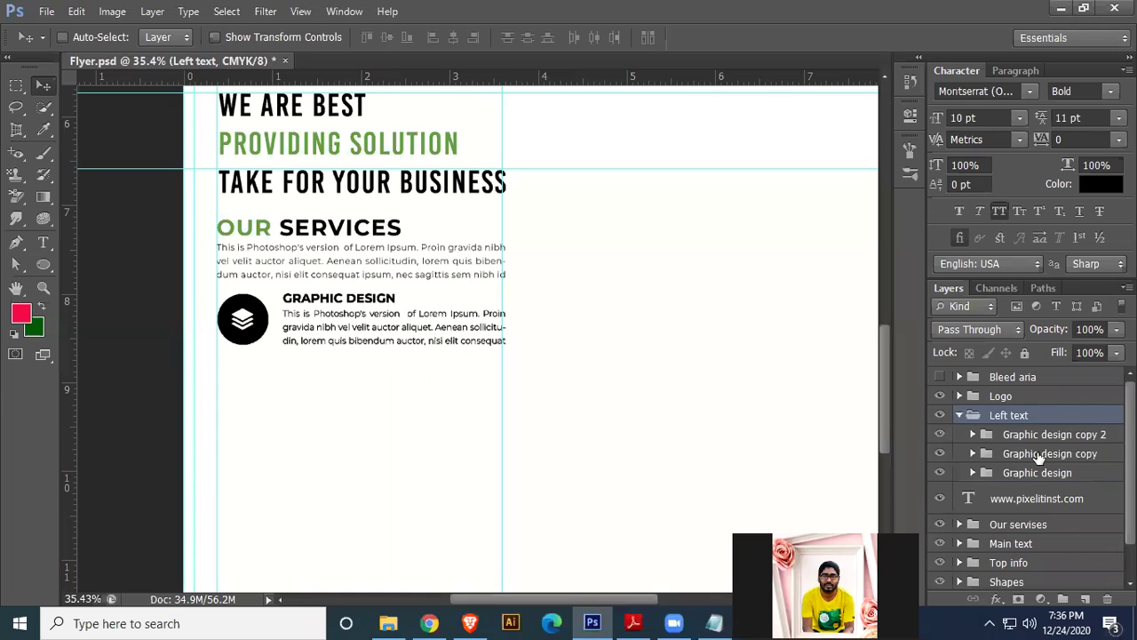
pyautogui.doubleClick(1040, 454)
pyautogui.write('digital marketing')
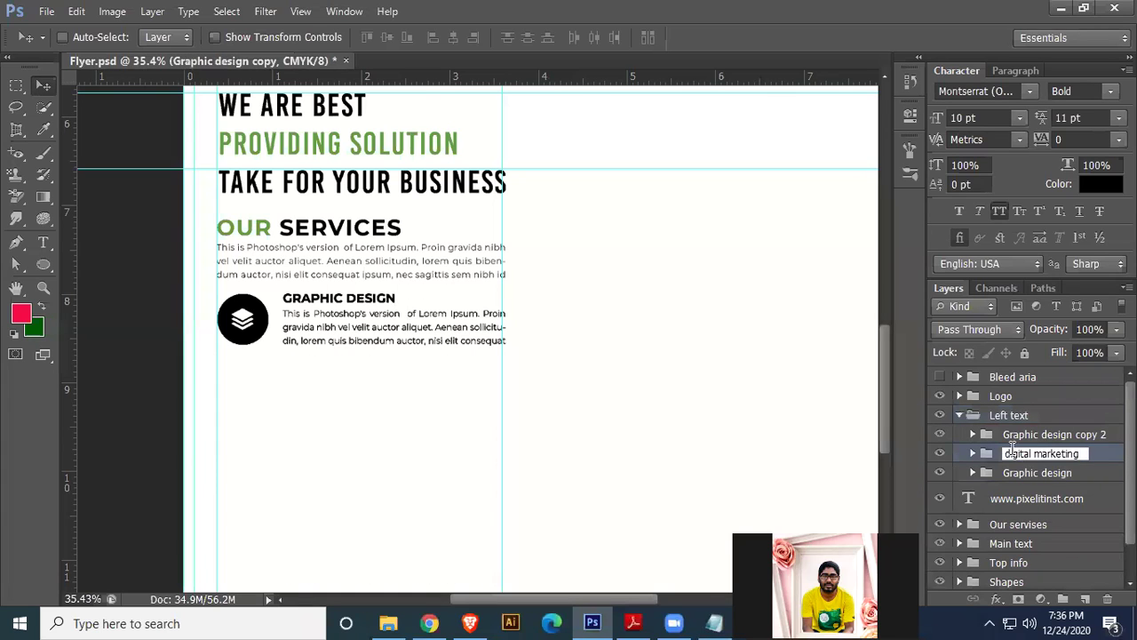
pyautogui.press('Home')
pyautogui.press('Delete')
pyautogui.write('D')
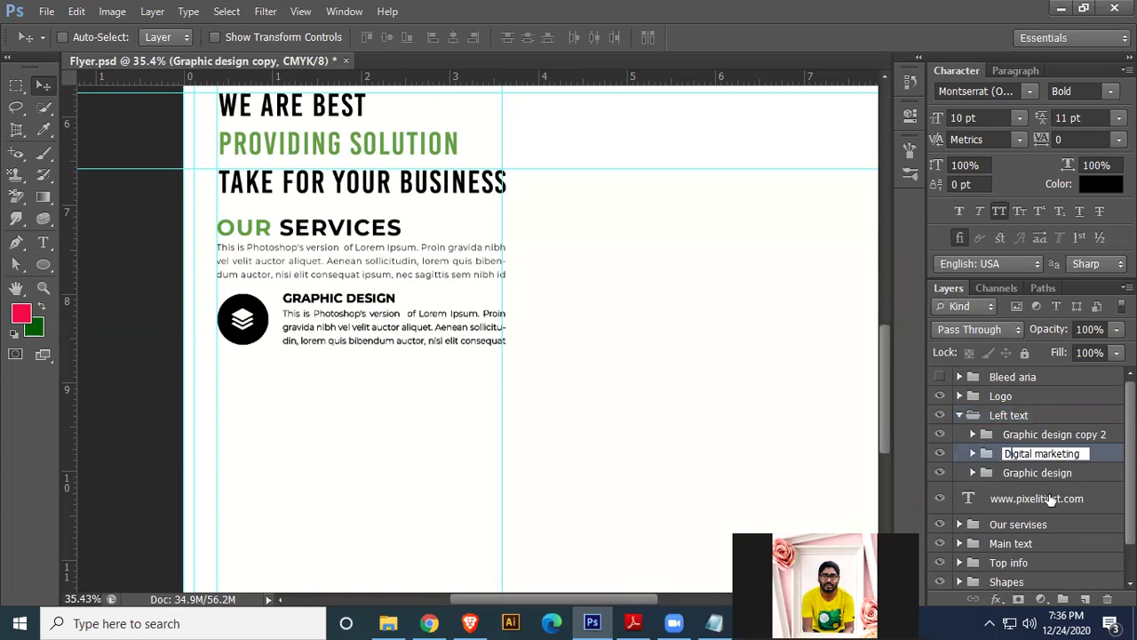
pyautogui.press('Return')
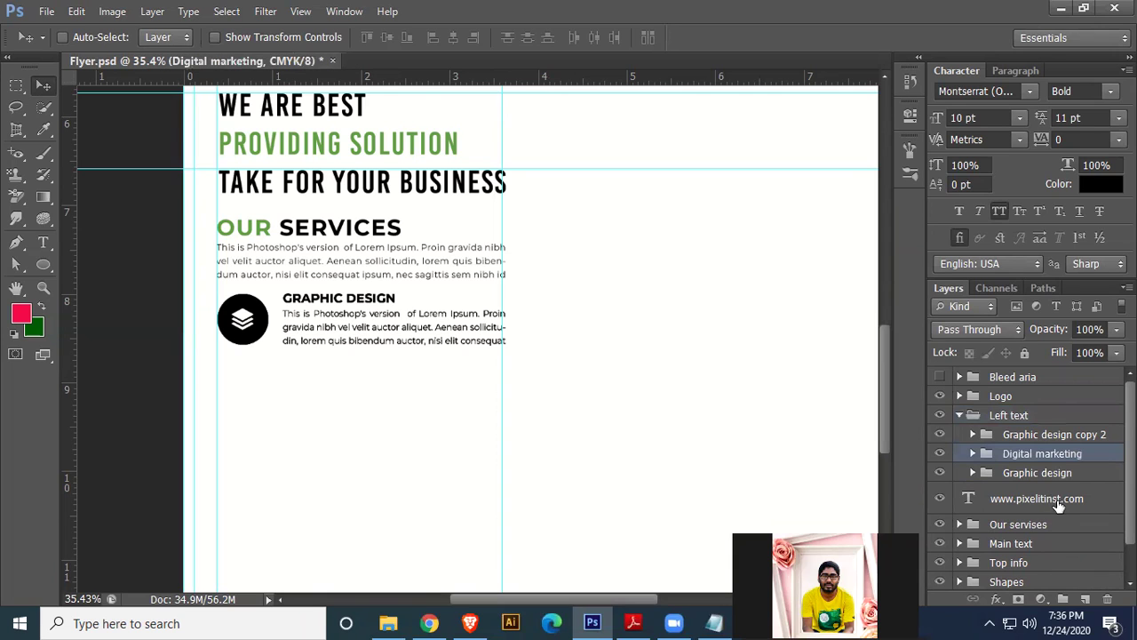
# - Rename the original Graphic design group inside Left text as "Web design", copying the wording from Text.txt in Notepad
pyautogui.click(715, 623)
pyautogui.moveTo(208, 292); pyautogui.dragTo(276, 291)
pyautogui.hotkey('ctrl', 'c')
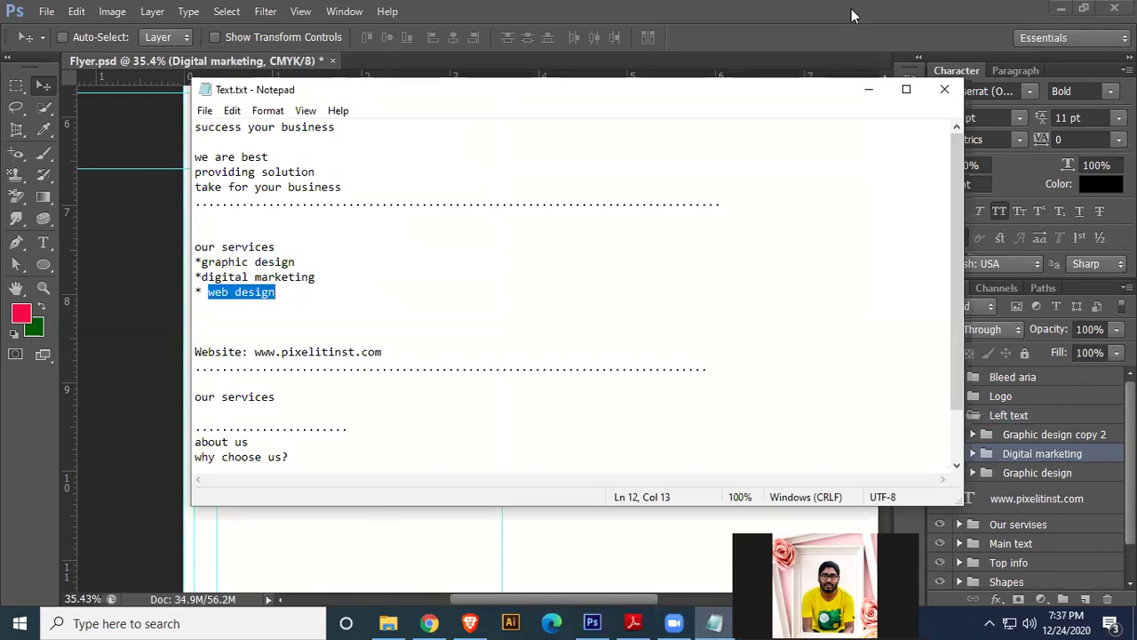
pyautogui.click(1056, 484)
pyautogui.click(1057, 477)
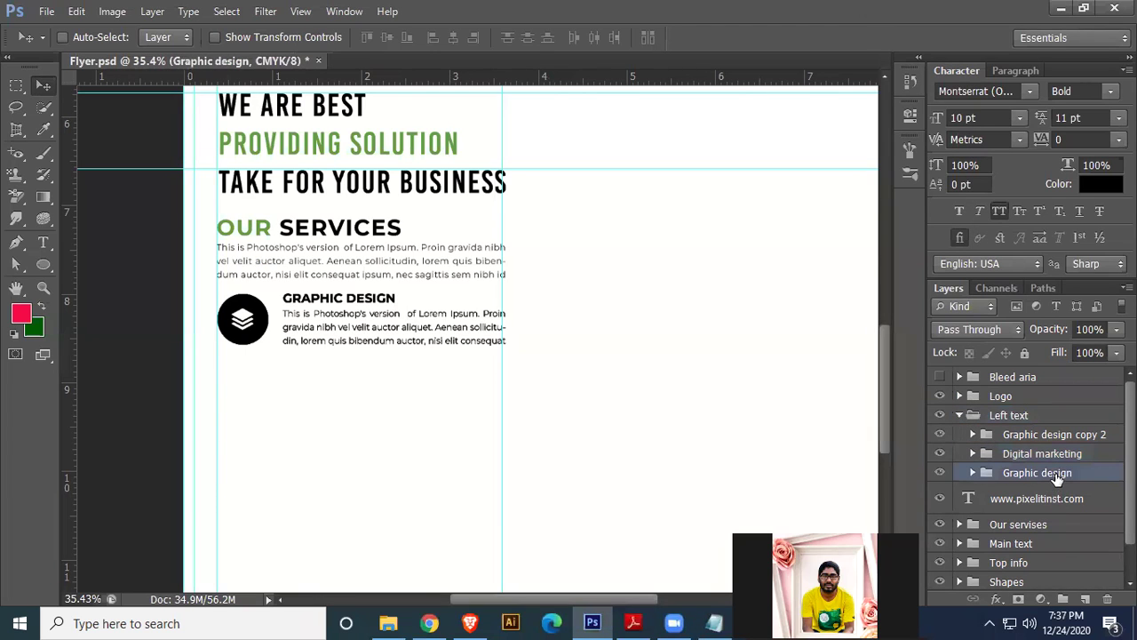
pyautogui.doubleClick(1058, 476)
pyautogui.hotkey('ctrl', 'v')
pyautogui.press('Home')
pyautogui.press('Delete')
pyautogui.write('W')
pyautogui.press('Return')
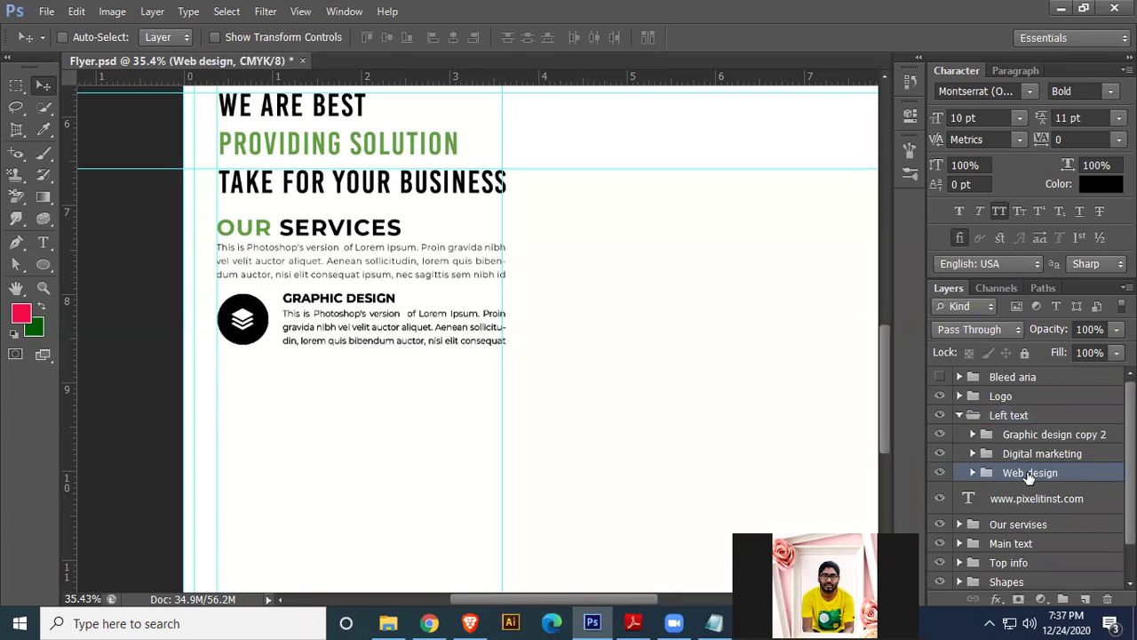
# - Move the Web design group straight down about 2.25 inches, leaving room for another service entry above it
pyautogui.hotkey('shift', 'Down')
pyautogui.hotkey('shift', 'Down')
pyautogui.hotkey('shift', 'Down')
pyautogui.hotkey('shift', 'Down')
pyautogui.hotkey('shift', 'Down')
pyautogui.hotkey('shift', 'Down')
pyautogui.hotkey('shift', 'Down')
pyautogui.hotkey('shift', 'Down')
pyautogui.hotkey('shift', 'Down')
pyautogui.hotkey('shift', 'Down')
pyautogui.hotkey('shift', 'Down')
pyautogui.hotkey('shift', 'Down')
pyautogui.hotkey('shift', 'Down')
pyautogui.hotkey('shift', 'Down')
pyautogui.hotkey('shift', 'Down')
pyautogui.hotkey('shift', 'Down')
pyautogui.hotkey('shift', 'Down')
pyautogui.hotkey('shift', 'Down')
pyautogui.hotkey('shift', 'Down')
pyautogui.hotkey('shift', 'Down')
pyautogui.hotkey('shift', 'Down')
pyautogui.hotkey('shift', 'Down')
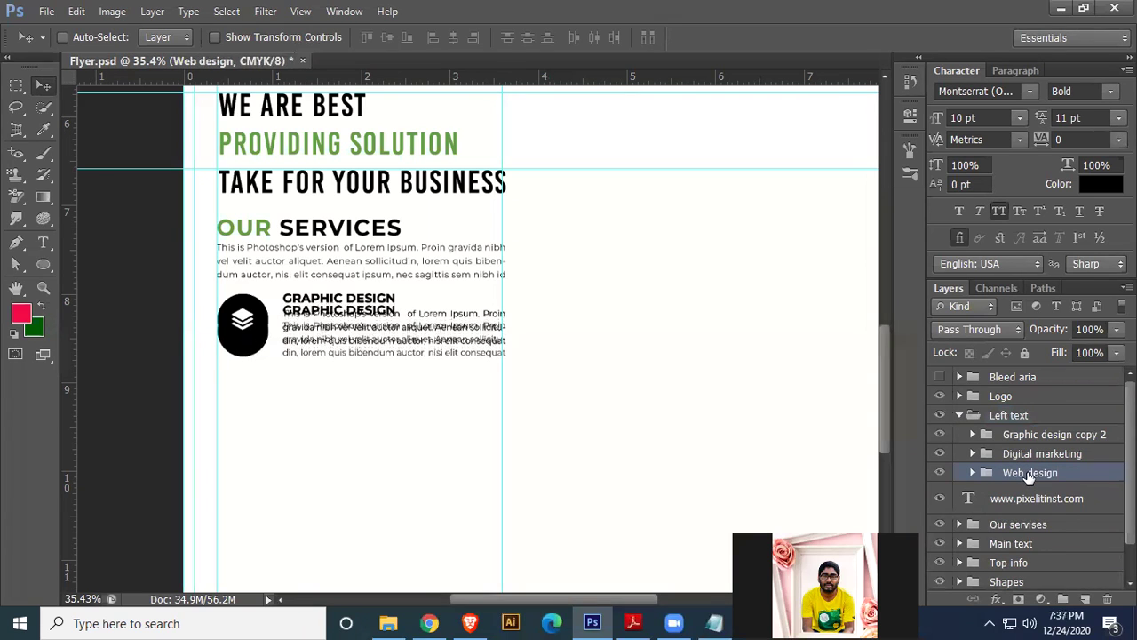
pyautogui.hotkey('shift', 'Down')
pyautogui.hotkey('shift', 'Down')
pyautogui.hotkey('shift', 'Down')
pyautogui.hotkey('shift', 'Down')
pyautogui.hotkey('shift', 'Down')
pyautogui.hotkey('shift', 'Down')
pyautogui.hotkey('shift', 'Down')
pyautogui.hotkey('shift', 'Down')
pyautogui.hotkey('shift', 'Down')
pyautogui.hotkey('shift', 'Down')
pyautogui.hotkey('shift', 'Down')
pyautogui.hotkey('shift', 'Down')
pyautogui.hotkey('shift', 'Down')
pyautogui.hotkey('shift', 'Down')
pyautogui.hotkey('shift', 'Down')
pyautogui.hotkey('shift', 'Down')
pyautogui.hotkey('shift', 'Down')
pyautogui.hotkey('shift', 'Down')
pyautogui.hotkey('shift', 'Down')
pyautogui.hotkey('shift', 'Down')
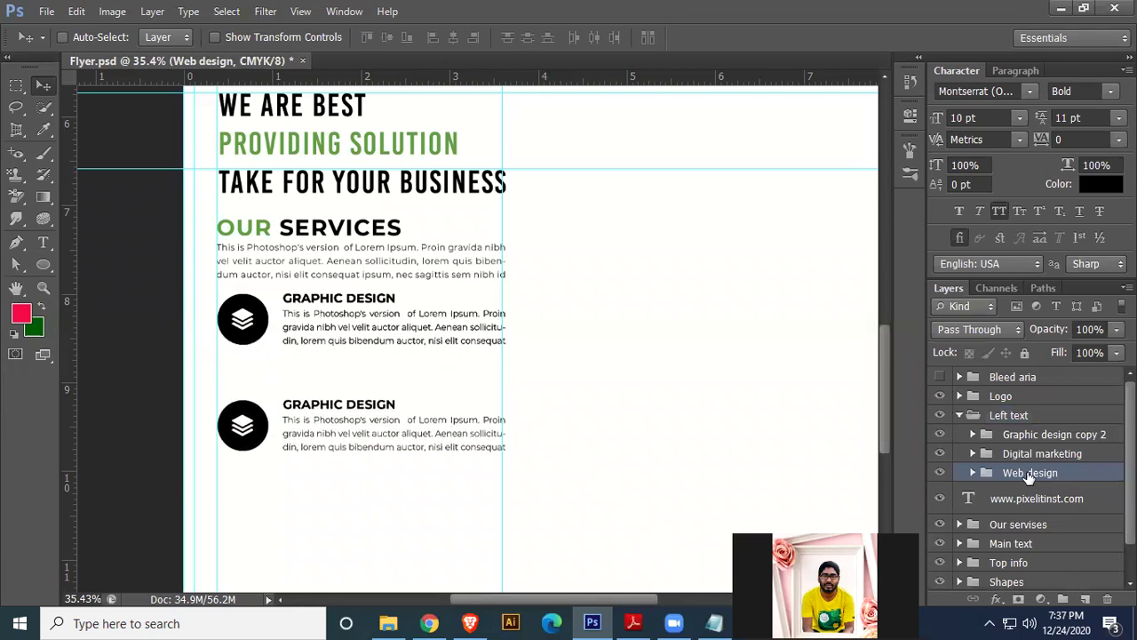
pyautogui.hotkey('shift', 'Down')
pyautogui.hotkey('shift', 'Down')
pyautogui.hotkey('shift', 'Down')
pyautogui.hotkey('shift', 'Down')
pyautogui.hotkey('shift', 'Down')
pyautogui.hotkey('shift', 'Down')
pyautogui.hotkey('shift', 'Down')
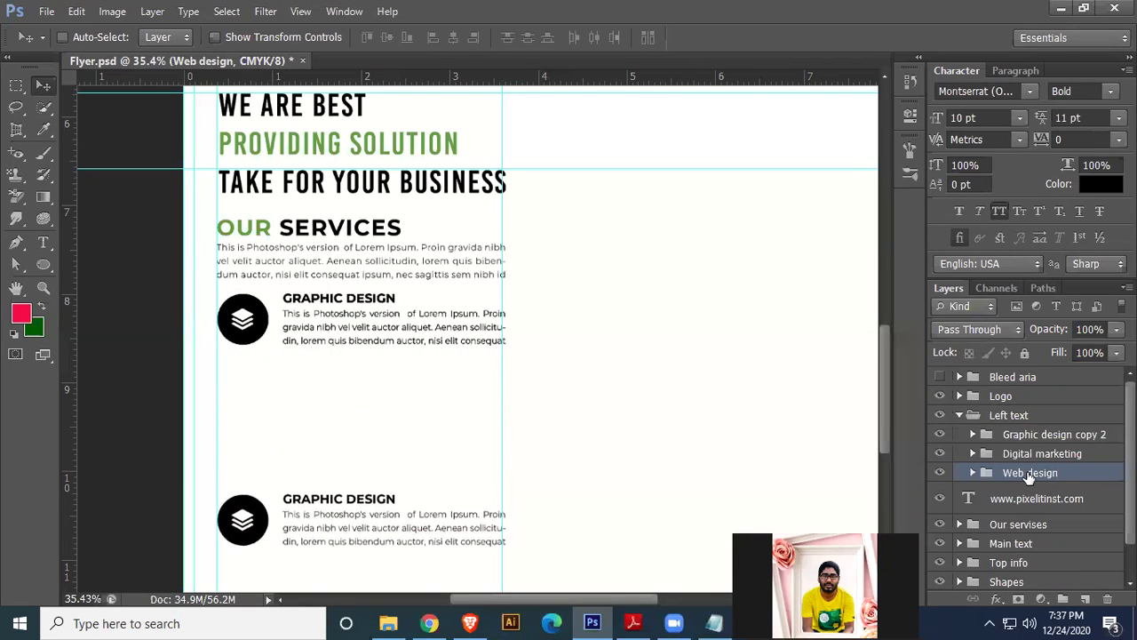
# - Distribute the three service groups inside Left text evenly by their vertical centers
pyautogui.keyDown('shift'); pyautogui.click(1047, 435); pyautogui.keyUp('shift')
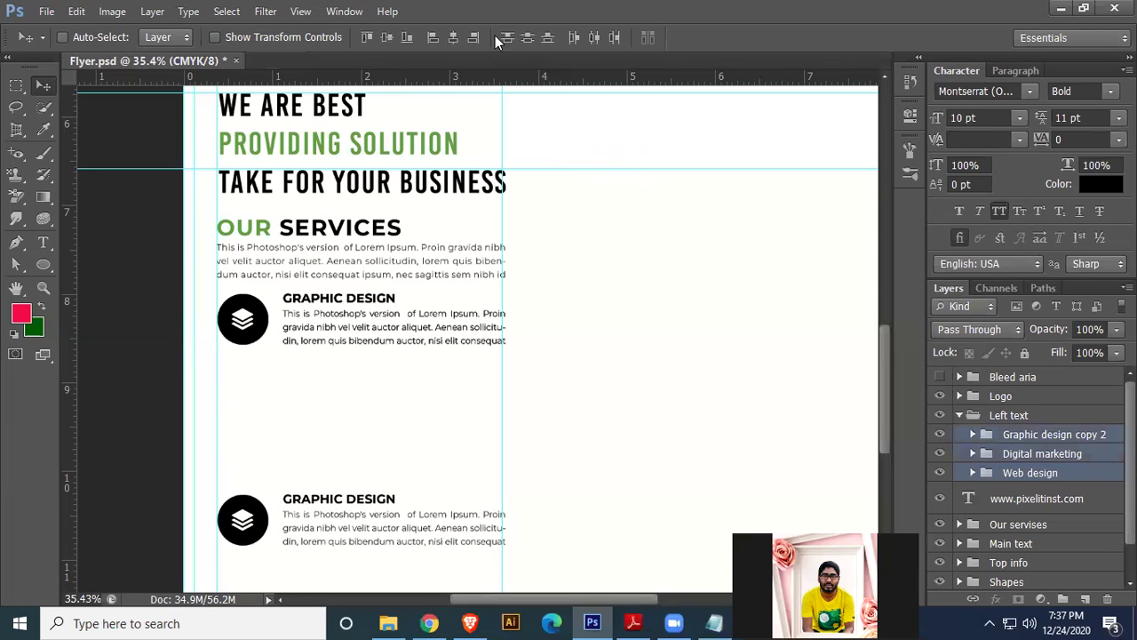
pyautogui.click(524, 42)
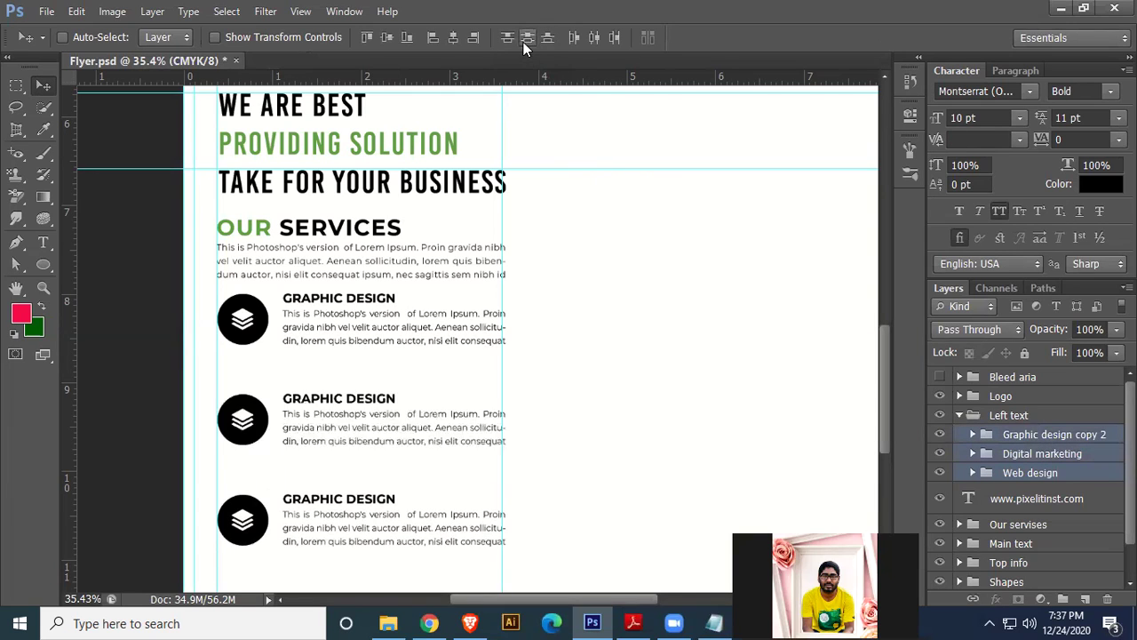
# - Expand the Digital marketing group to its heading layer and copy "digital marketing" from the services list in Text.txt in Notepad
pyautogui.moveTo(570, 443); pyautogui.dragTo(550, 381)
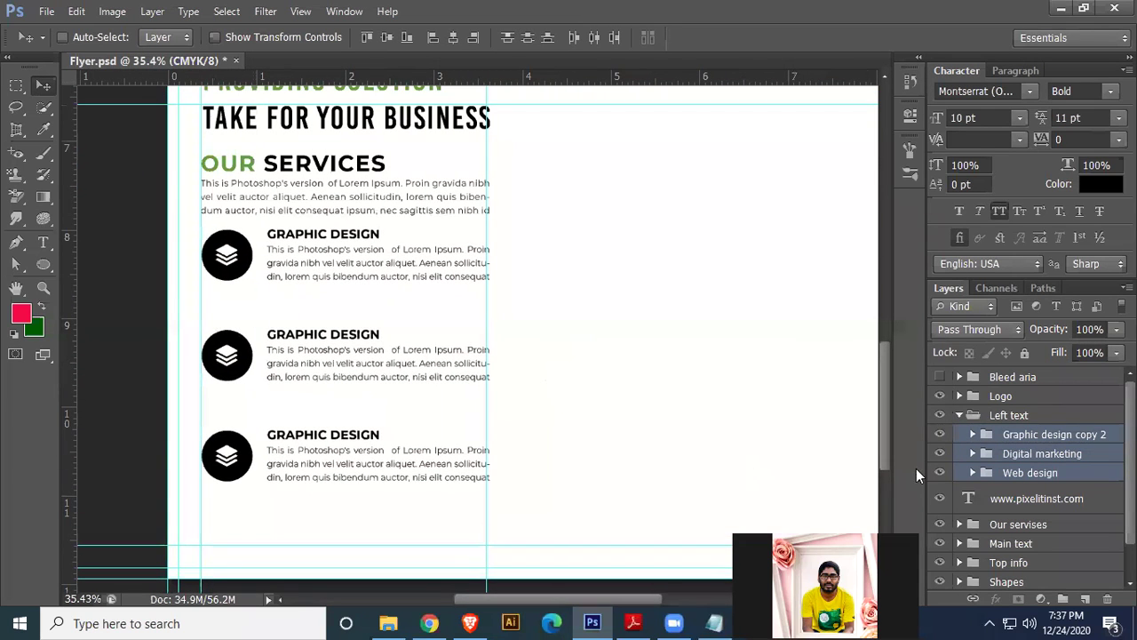
pyautogui.click(978, 454)
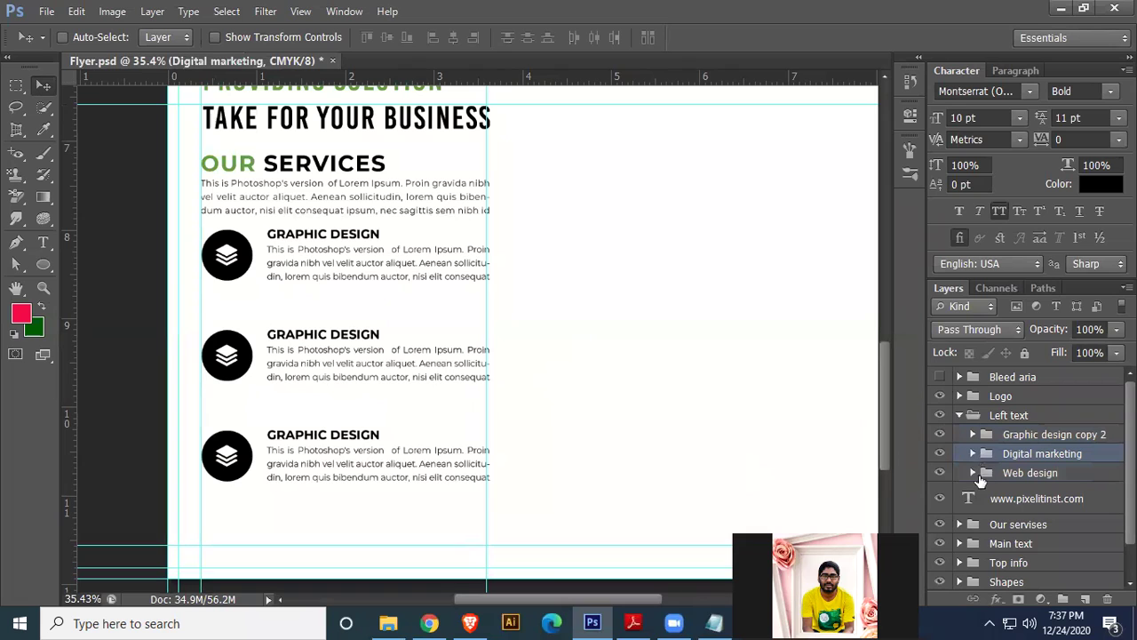
pyautogui.click(973, 455)
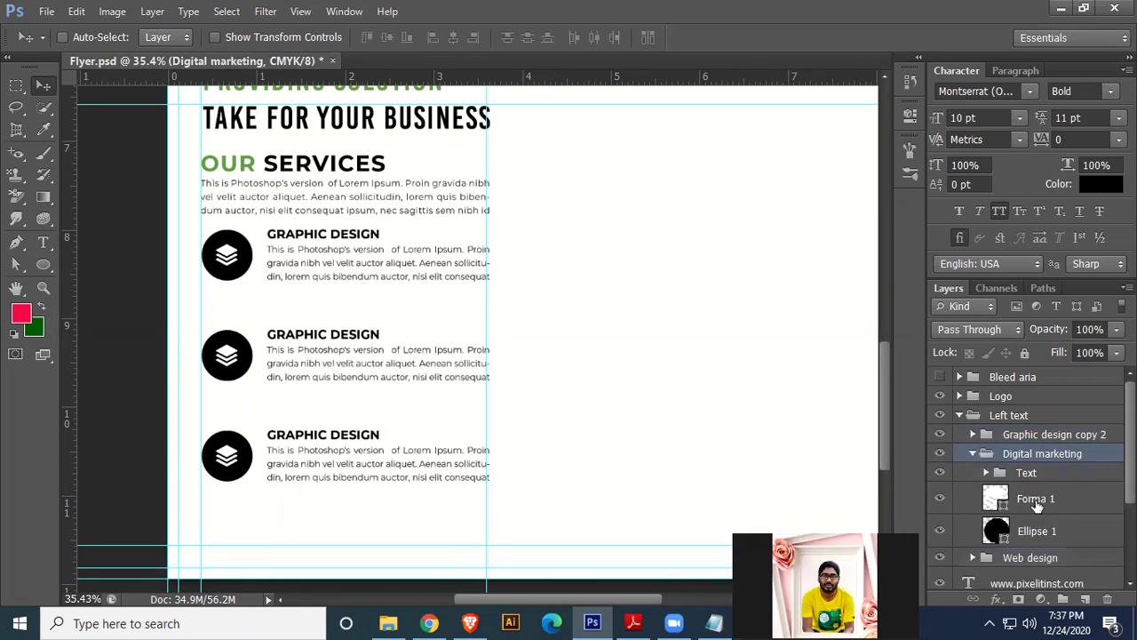
pyautogui.click(986, 473)
pyautogui.scroll(-1, 1100, 480)
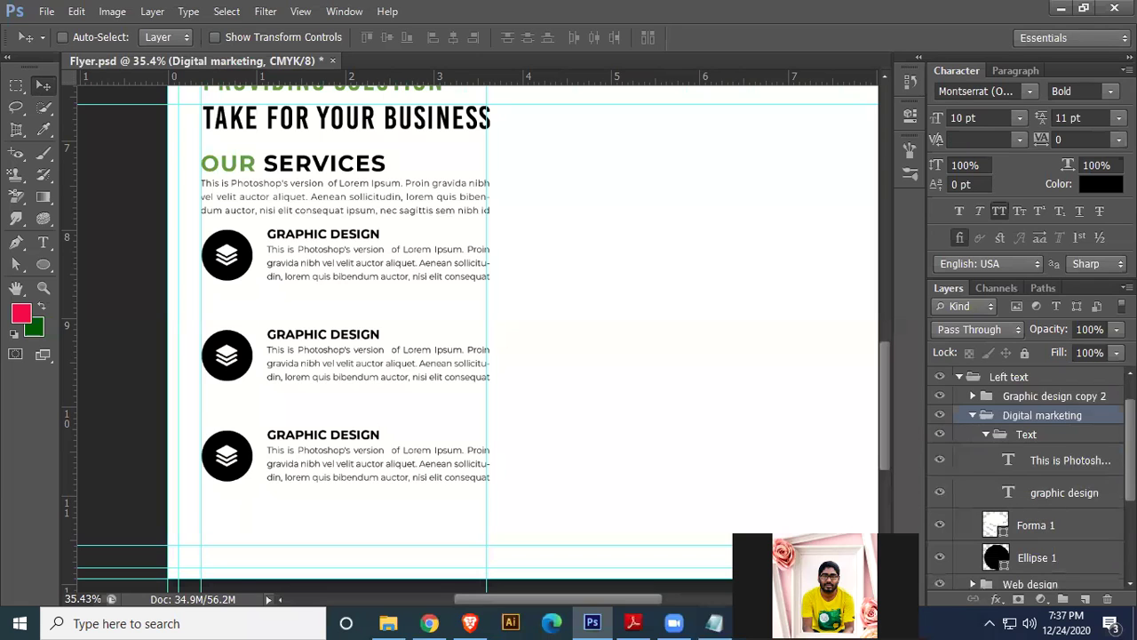
pyautogui.click(1010, 503)
pyautogui.hotkey('alt', 'Tab')
pyautogui.moveTo(201, 278); pyautogui.dragTo(315, 277)
pyautogui.hotkey('ctrl', 'c')
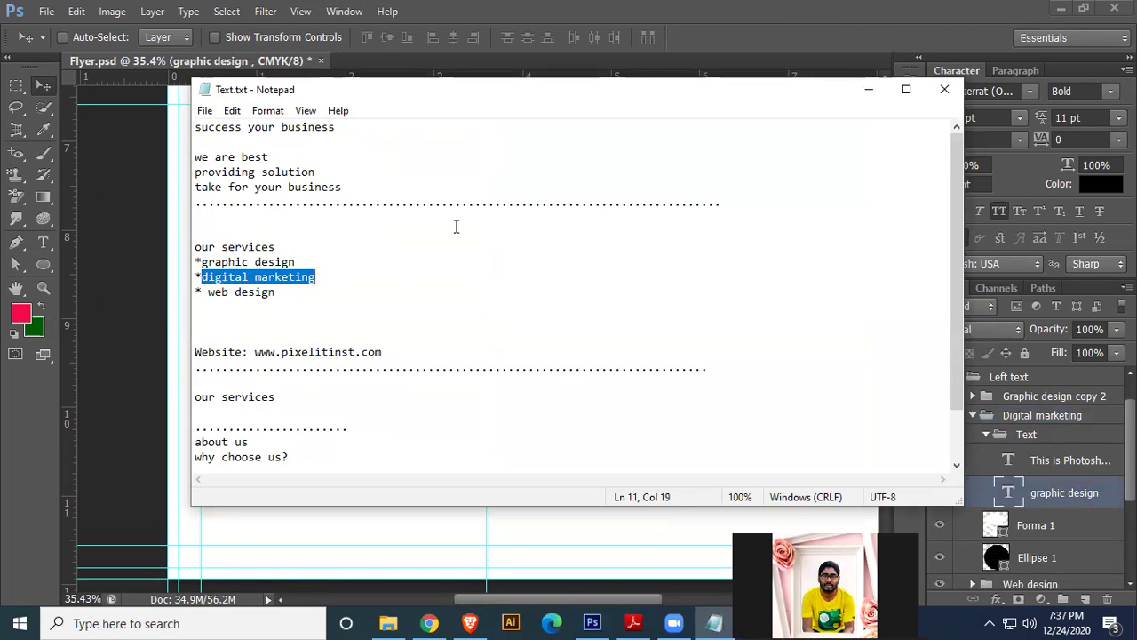
pyautogui.click(788, 9)
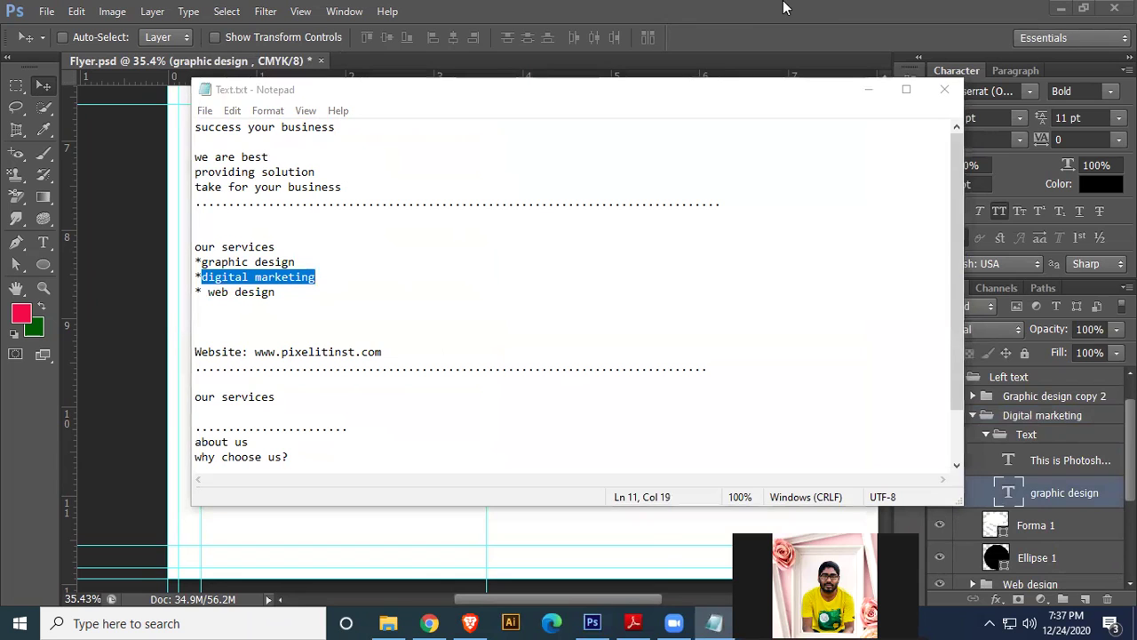
pyautogui.click(1012, 498)
pyautogui.doubleClick(1011, 496)
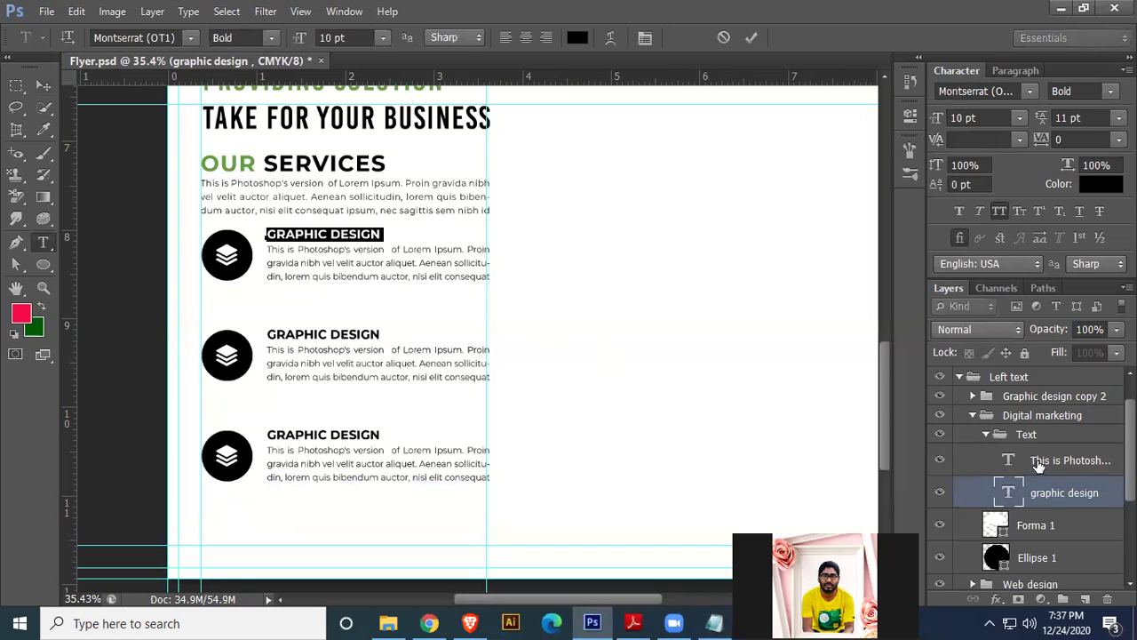
pyautogui.click(1038, 462)
pyautogui.click(986, 434)
pyautogui.press('v')
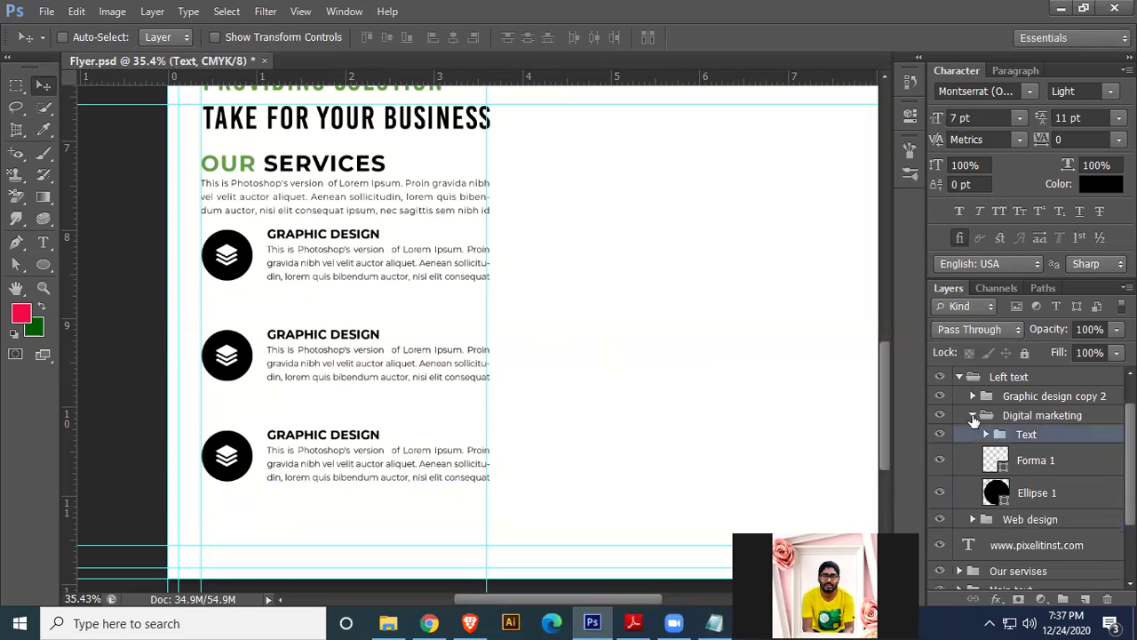
pyautogui.click(973, 415)
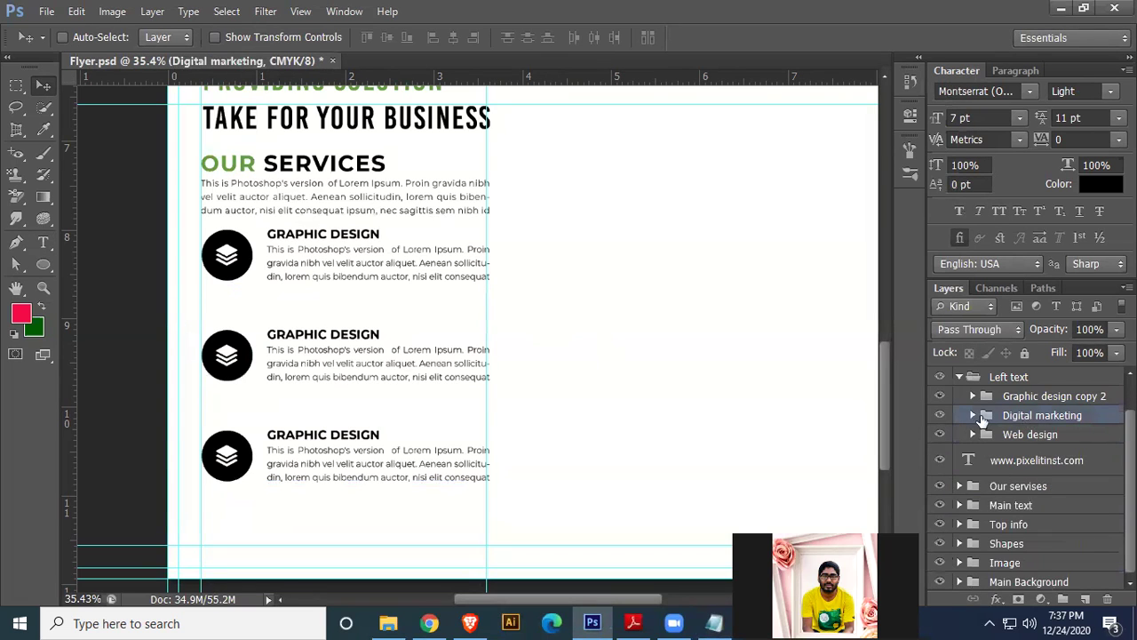
# - Replace the heading text in the Graphic design copy 2 group, the middle service entry, with "digital marketing"
pyautogui.click(941, 397)
pyautogui.click(941, 398)
pyautogui.click(973, 398)
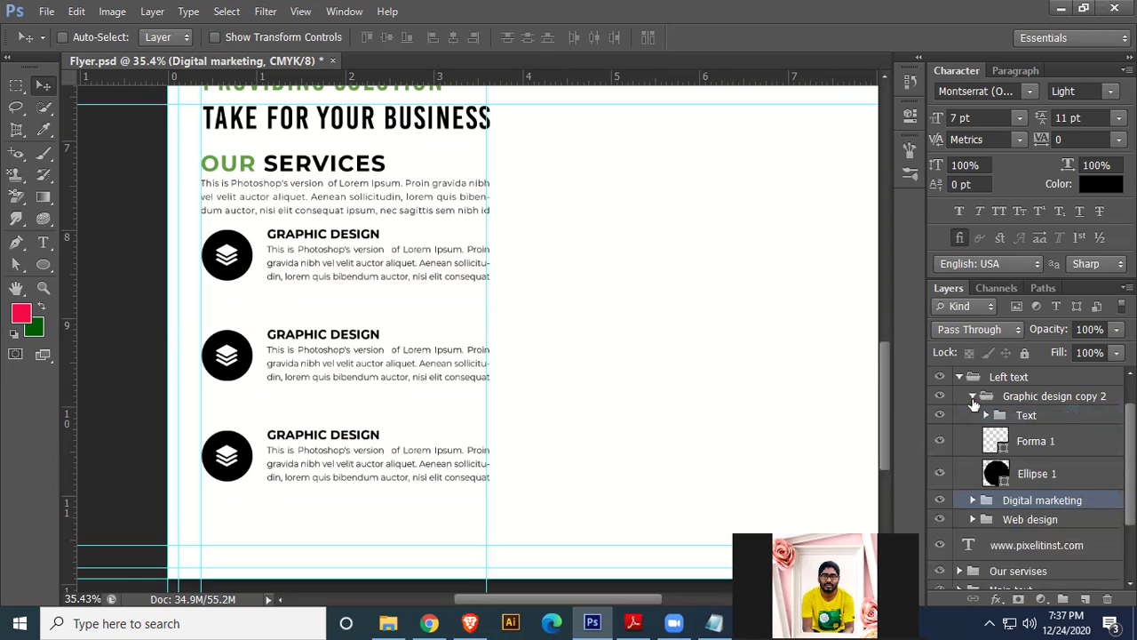
pyautogui.click(986, 416)
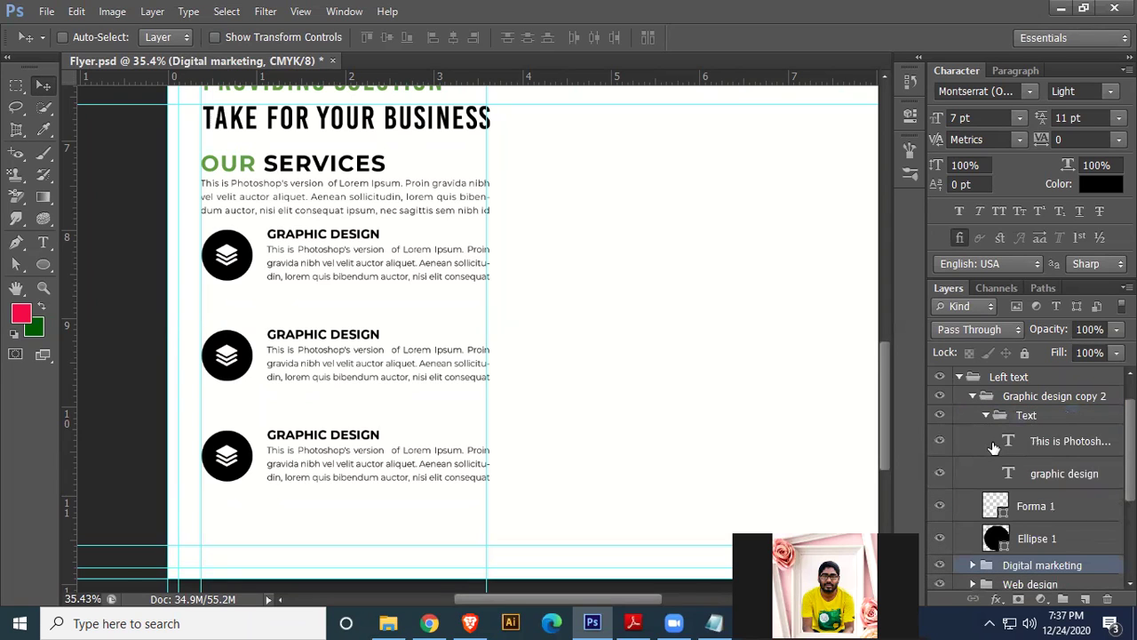
pyautogui.doubleClick(1007, 473)
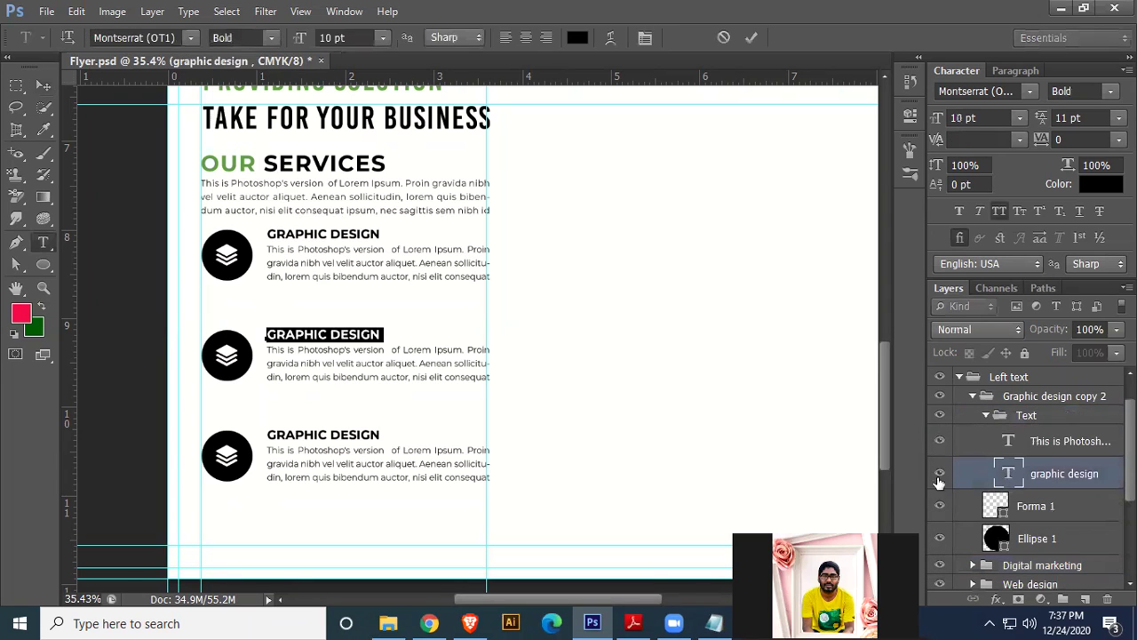
pyautogui.write('digital marketing')
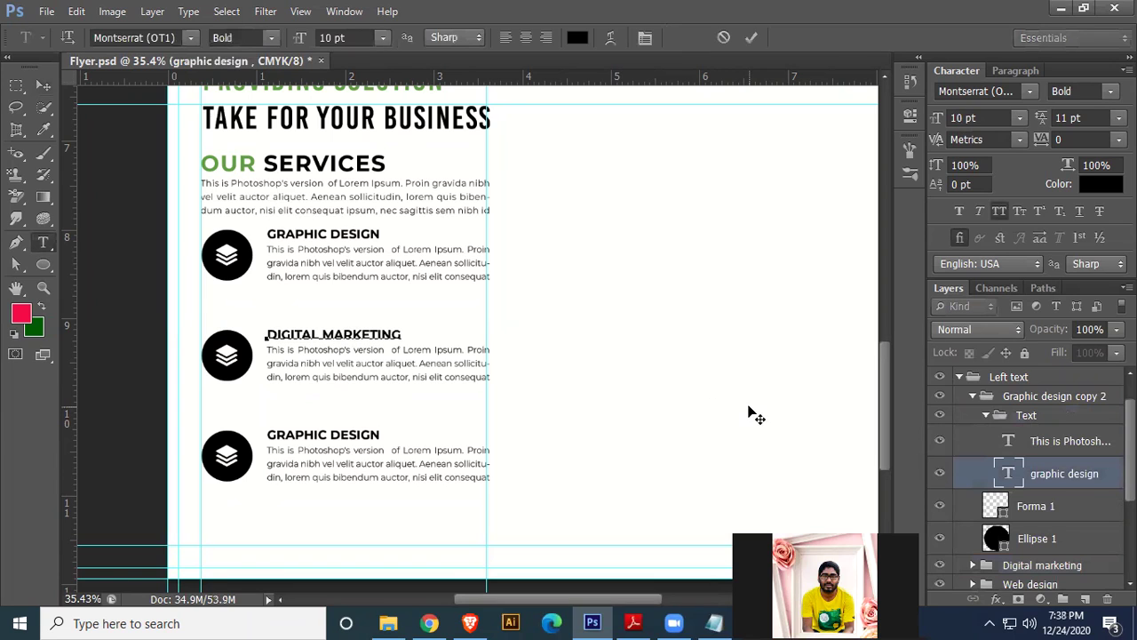
pyautogui.hotkey('ctrl', 'Return')
pyautogui.press('v')
pyautogui.click(986, 419)
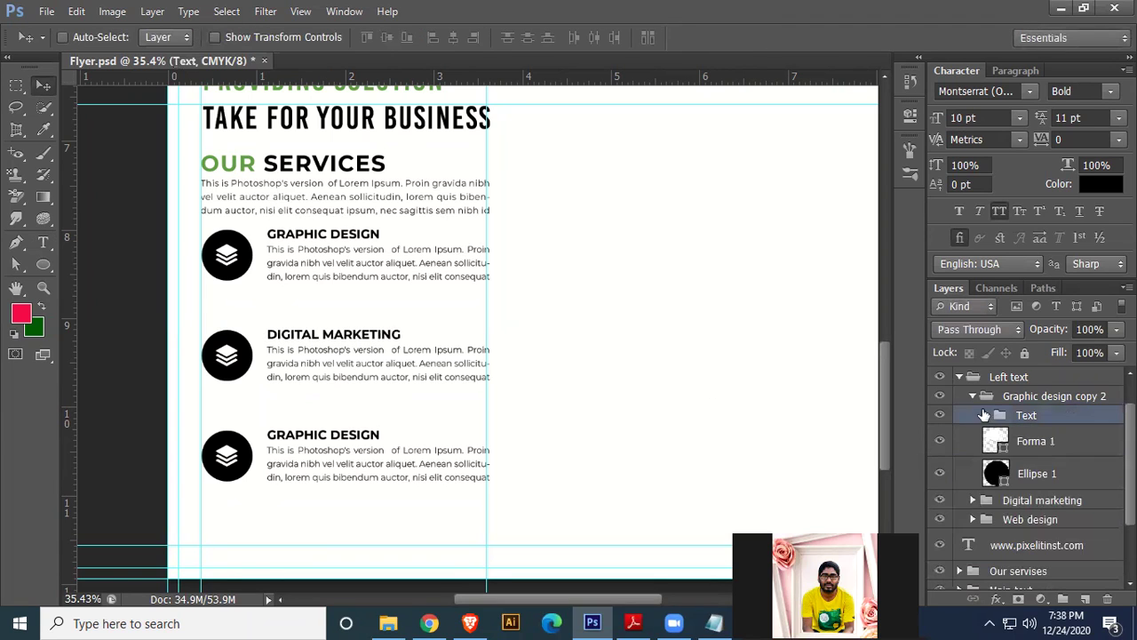
# - Rename the Graphic design copy 2 group as "Digital marketing" and move it below the other Digital marketing group in Left text
pyautogui.click(972, 397)
pyautogui.doubleClick(1024, 396)
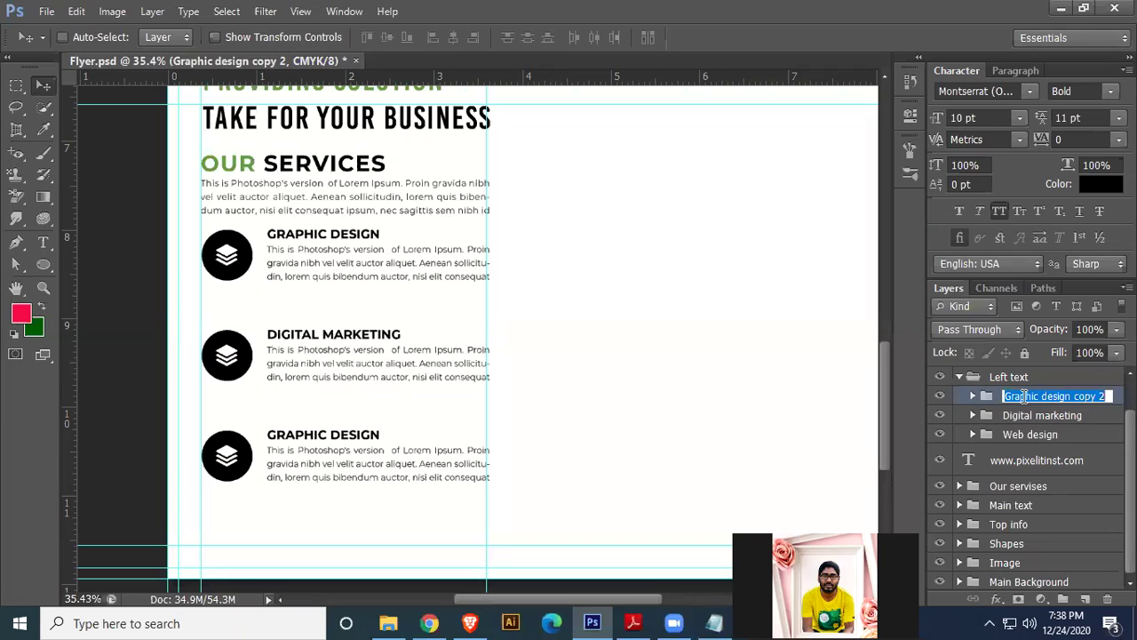
pyautogui.hotkey('ctrl', 'v')
pyautogui.click(1014, 397)
pyautogui.press('BackSpace')
pyautogui.write('D')
pyautogui.press('Return')
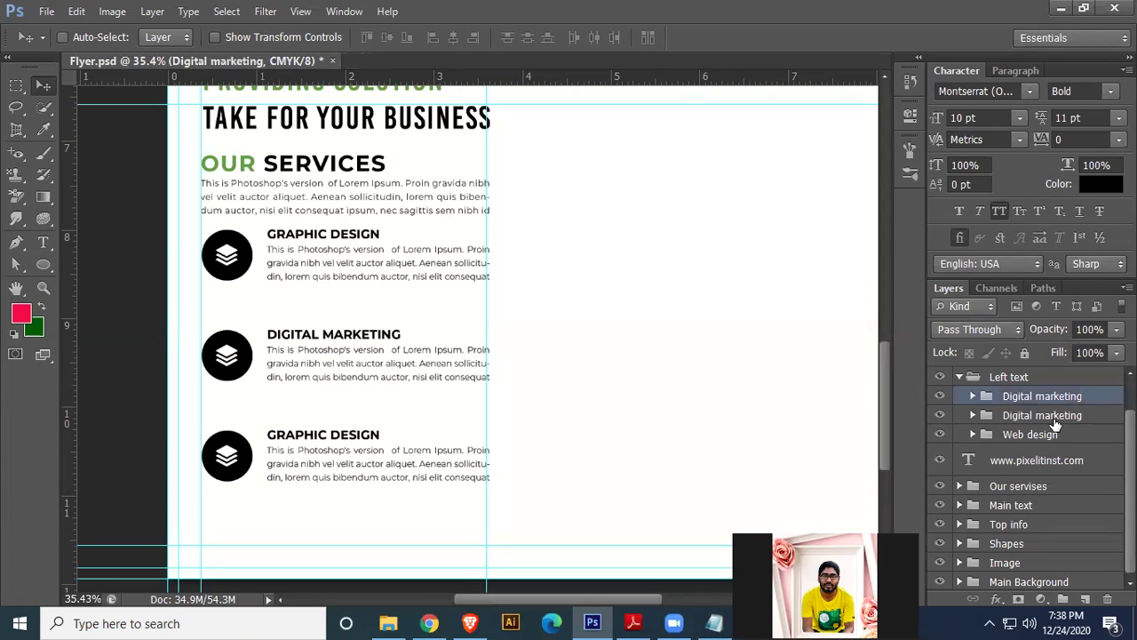
pyautogui.moveTo(1050, 404); pyautogui.dragTo(1048, 419)
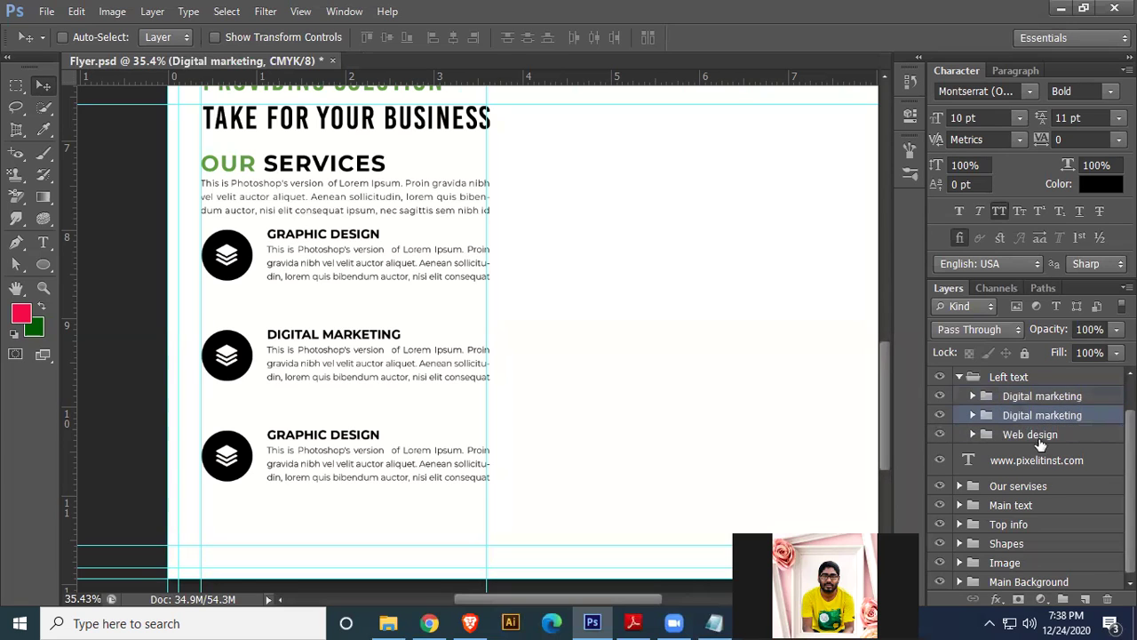
# - Check which service entry the upper Digital marketing group holds and rename that group as "Graphic"
pyautogui.click(940, 397)
pyautogui.click(940, 396)
pyautogui.doubleClick(1036, 396)
pyautogui.write('Graphic')
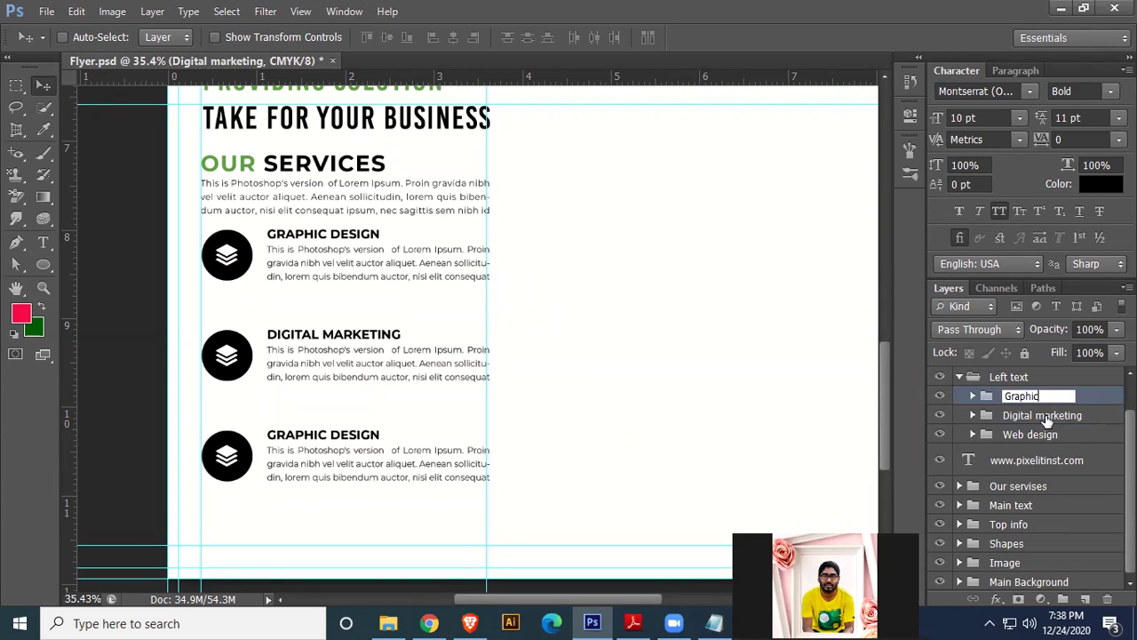
pyautogui.press('Return')
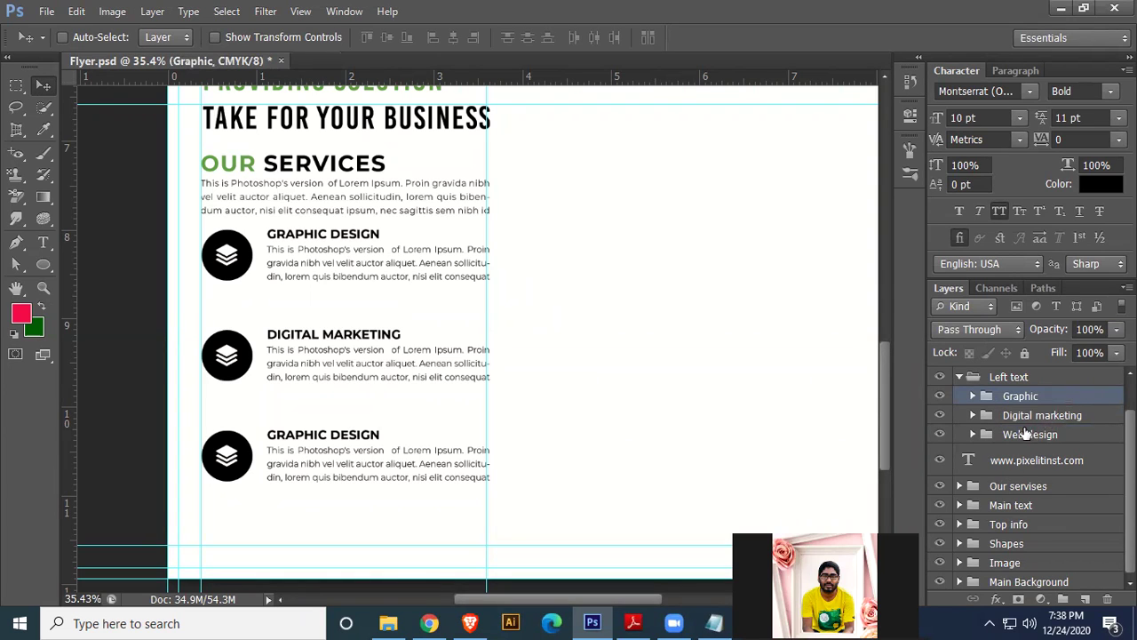
# - Replace the heading text in the Web design group, the lowest service entry, with "web design"
pyautogui.click(979, 437)
pyautogui.click(972, 434)
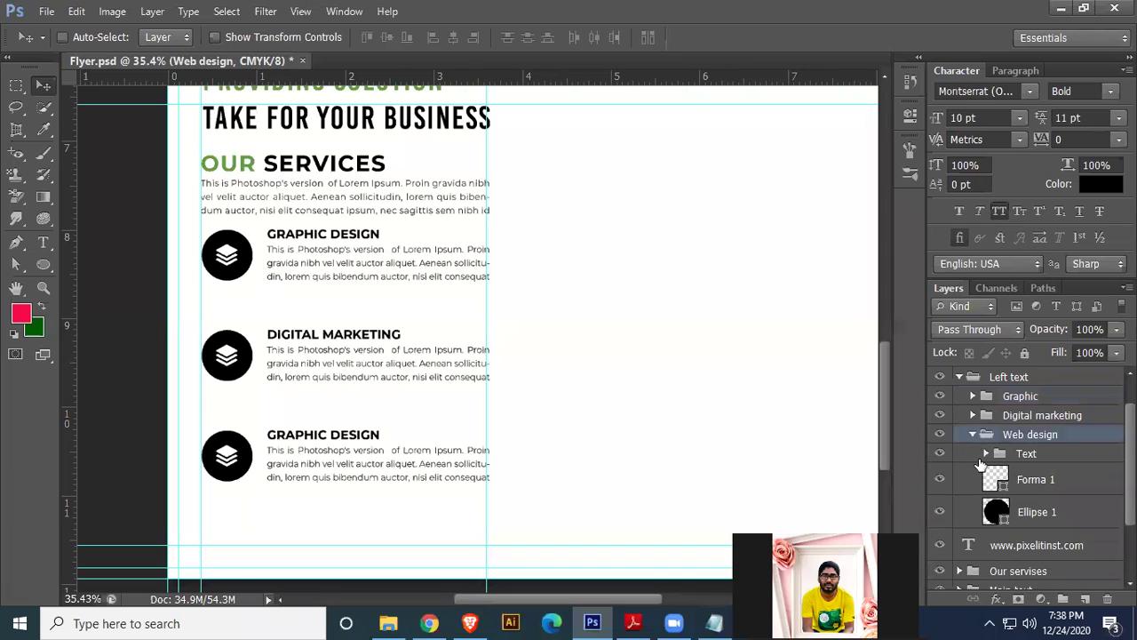
pyautogui.click(986, 454)
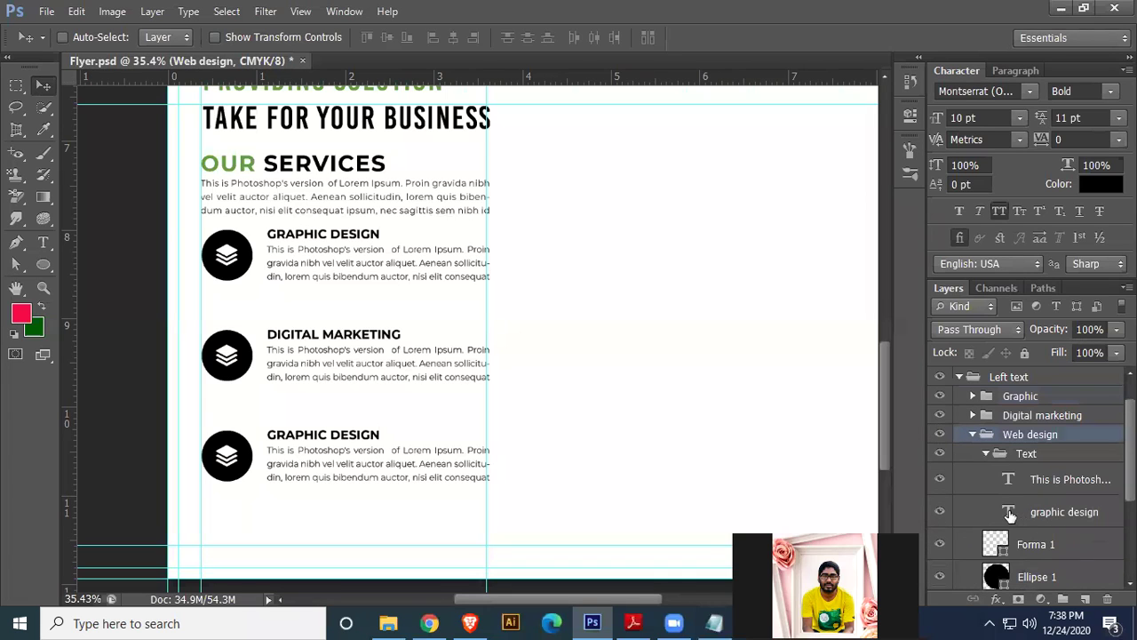
pyautogui.doubleClick(1008, 512)
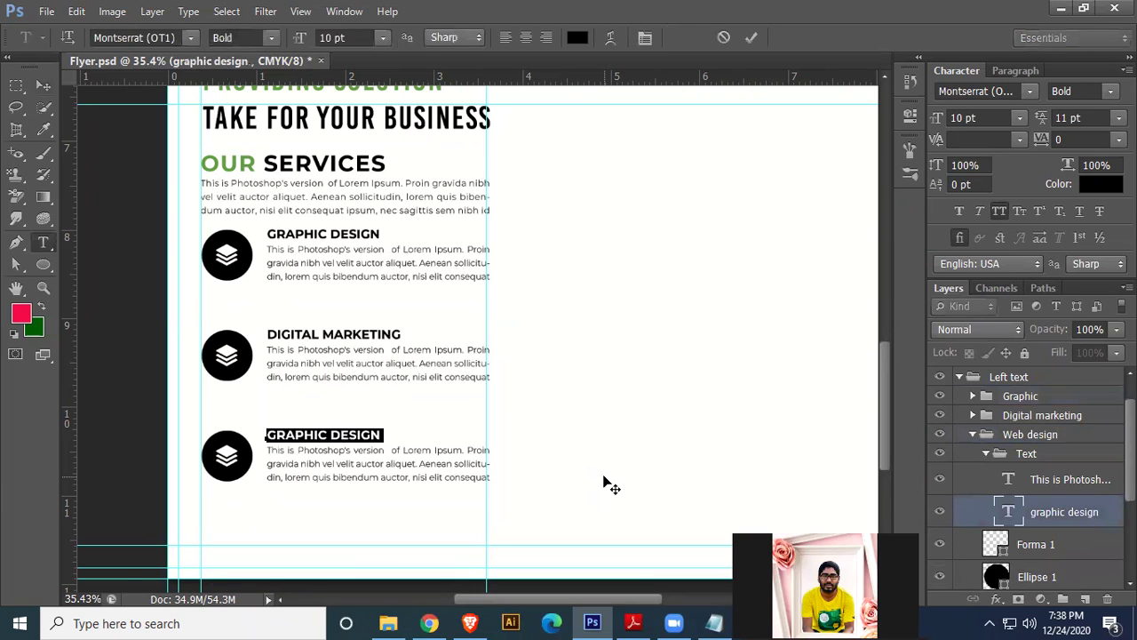
pyautogui.write('web')
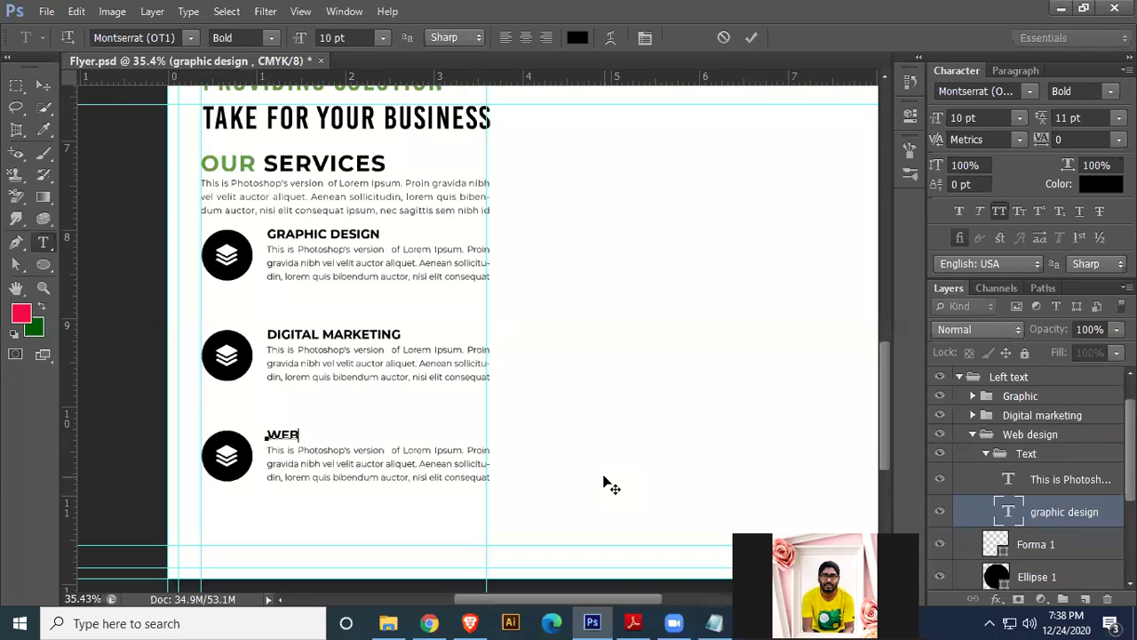
pyautogui.write(' design')
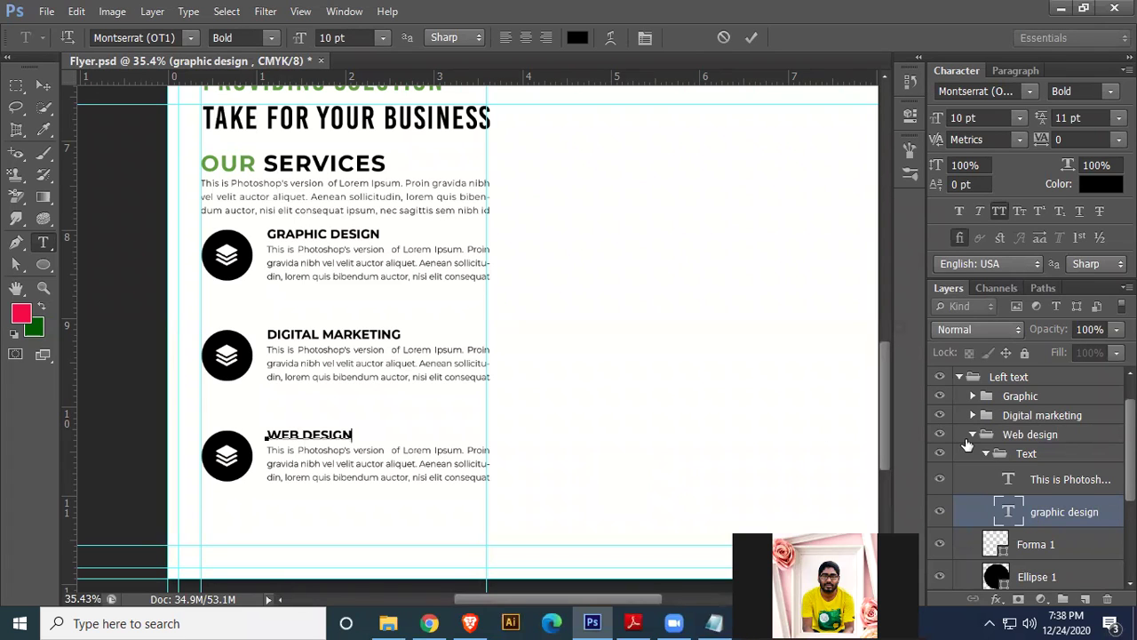
pyautogui.hotkey('ctrl', 'Return')
pyautogui.press('v')
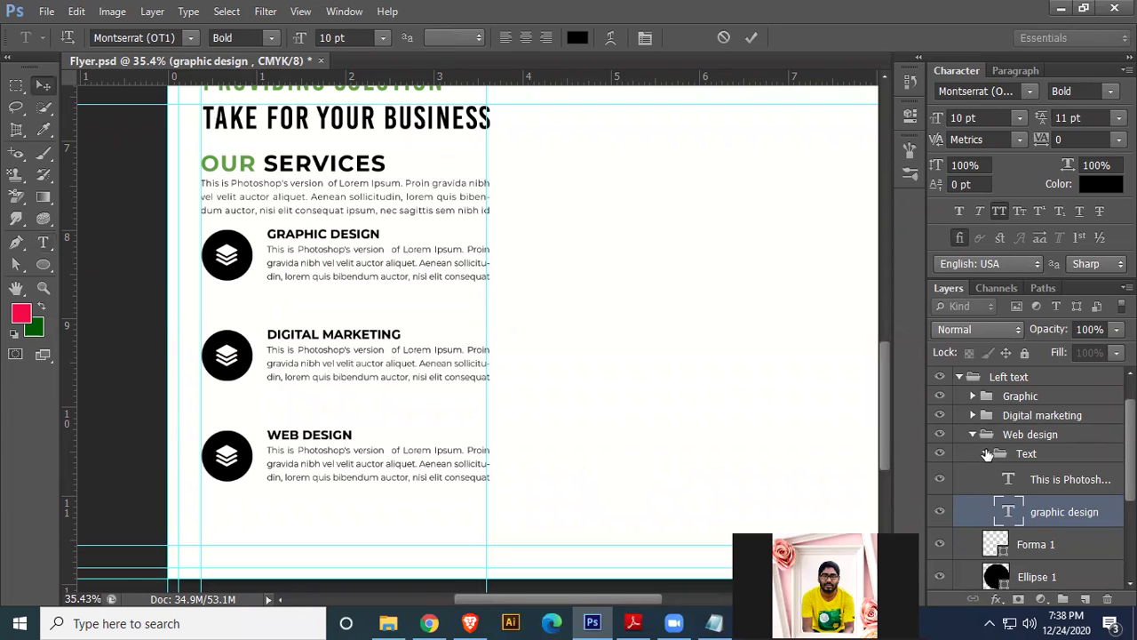
pyautogui.click(988, 454)
pyautogui.click(989, 454)
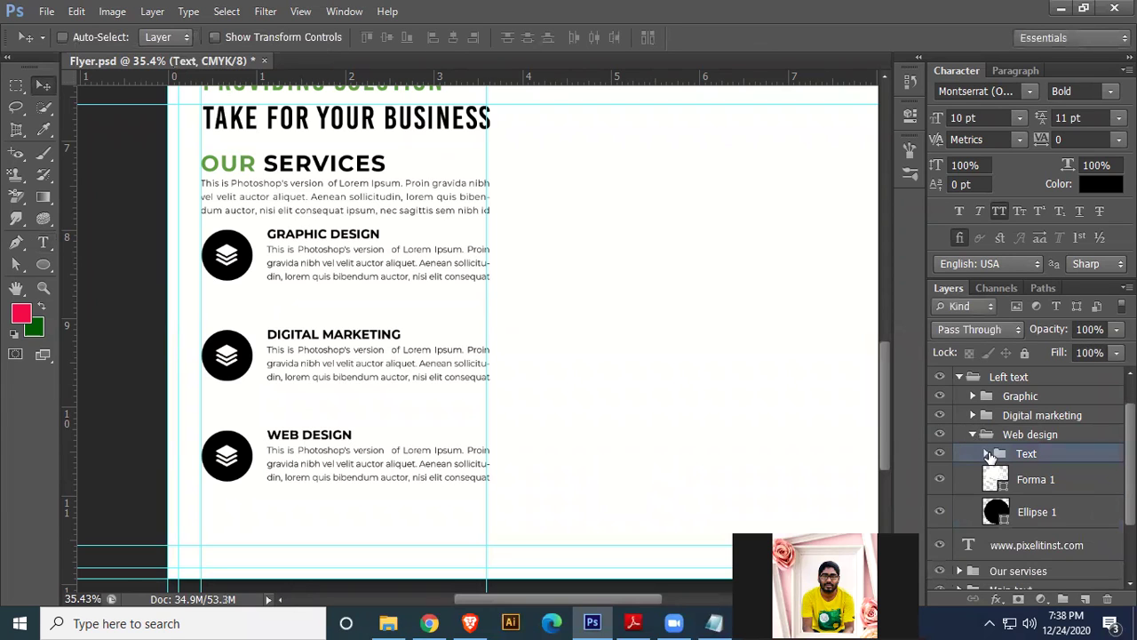
# - Remove the Forma 1 layers icon from both the Web design and Digital marketing groups, keeping their black circles
pyautogui.click(1036, 484)
pyautogui.hotkey('ctrl', 'e')
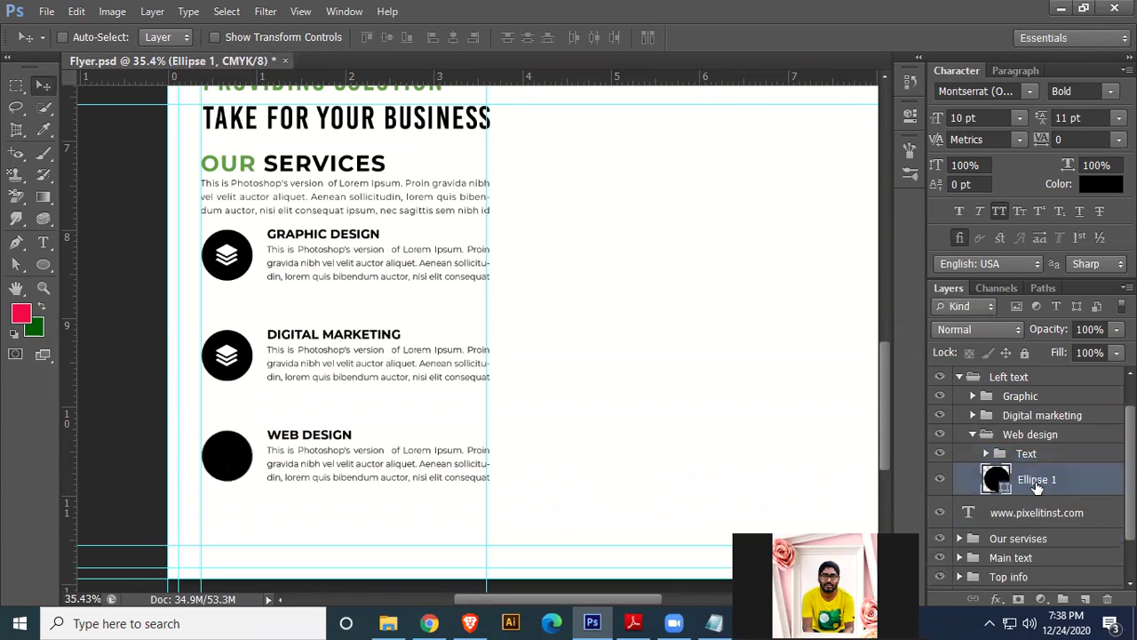
pyautogui.click(977, 417)
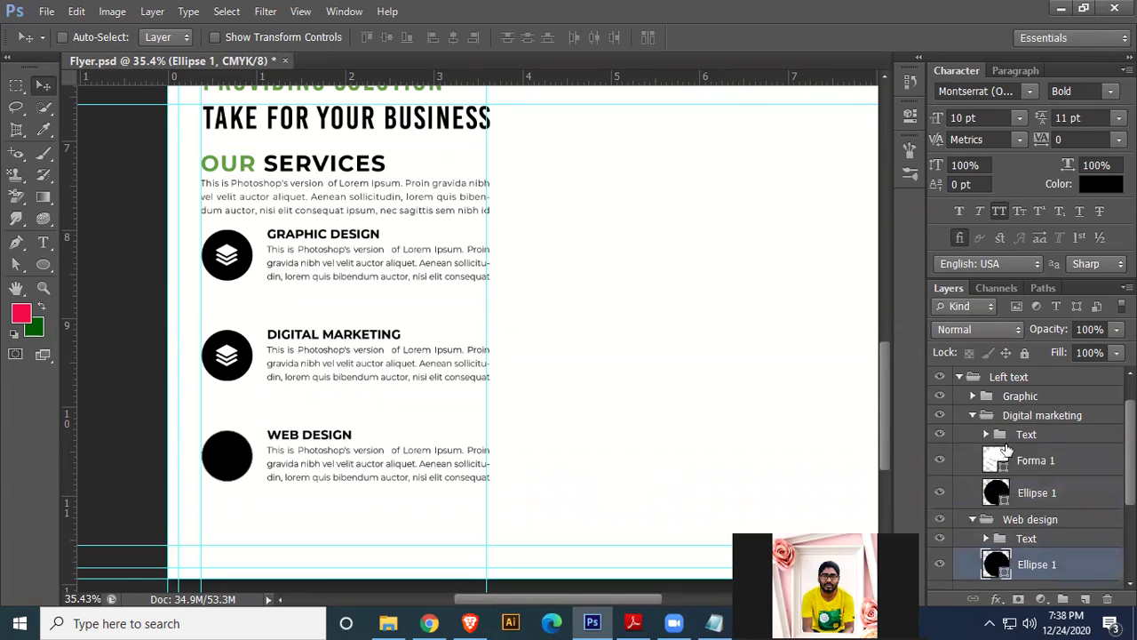
pyautogui.click(1037, 463)
pyautogui.hotkey('ctrl', 'e')
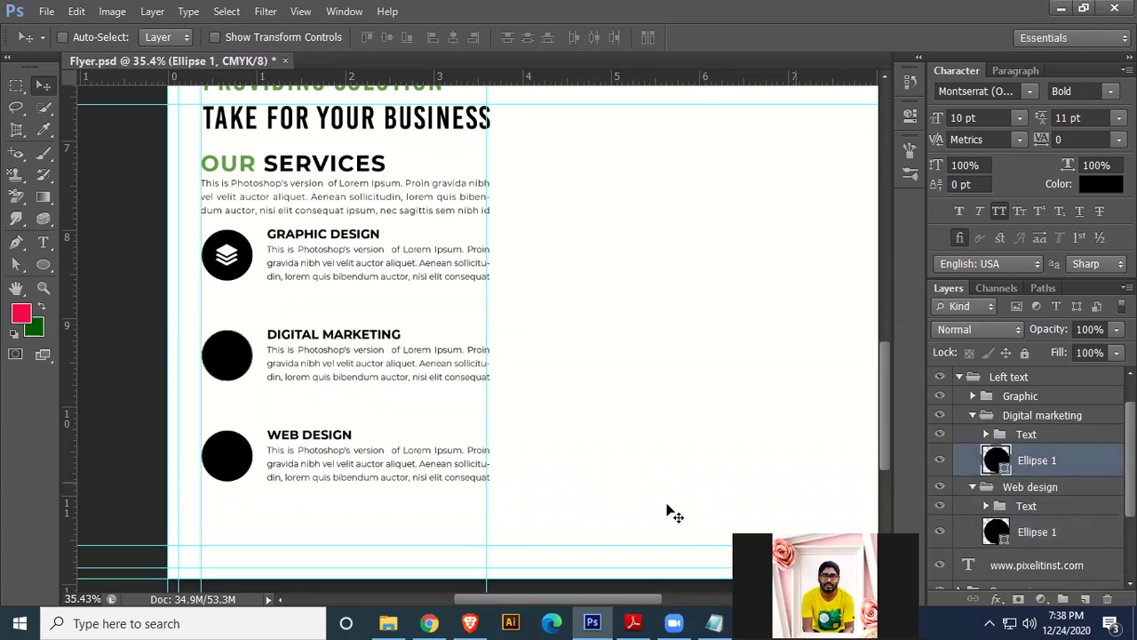
# - Open internet.psd from the Flyer project's Element folder and bring its globe icon into Flyer.psd beside the service entries
pyautogui.click(388, 623)
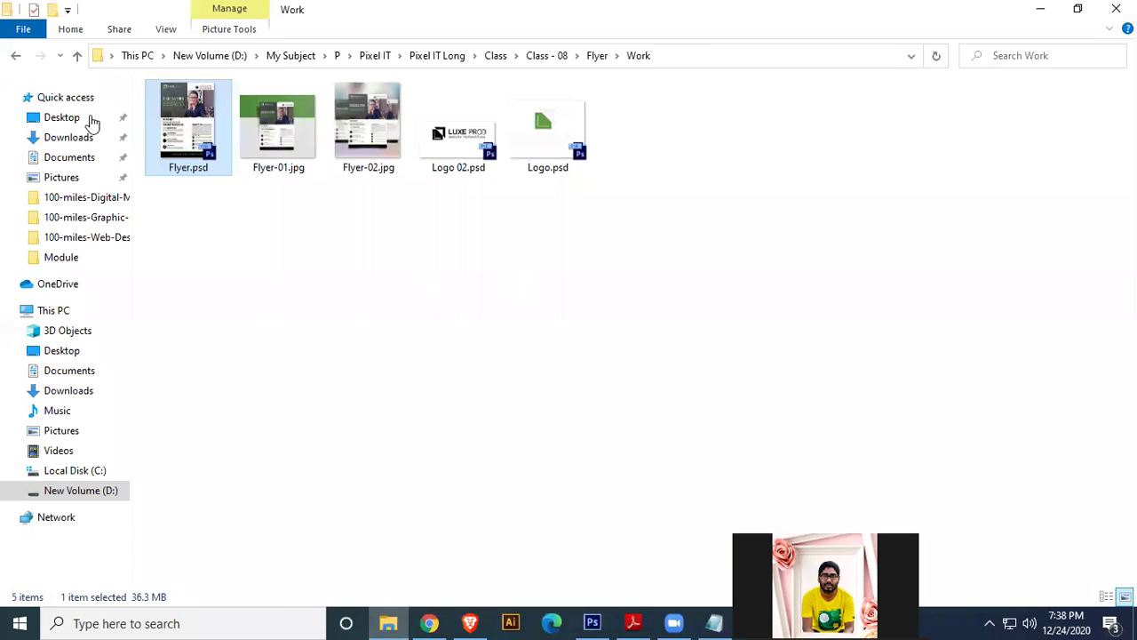
pyautogui.click(17, 59)
pyautogui.doubleClick(202, 126)
pyautogui.doubleClick(190, 109)
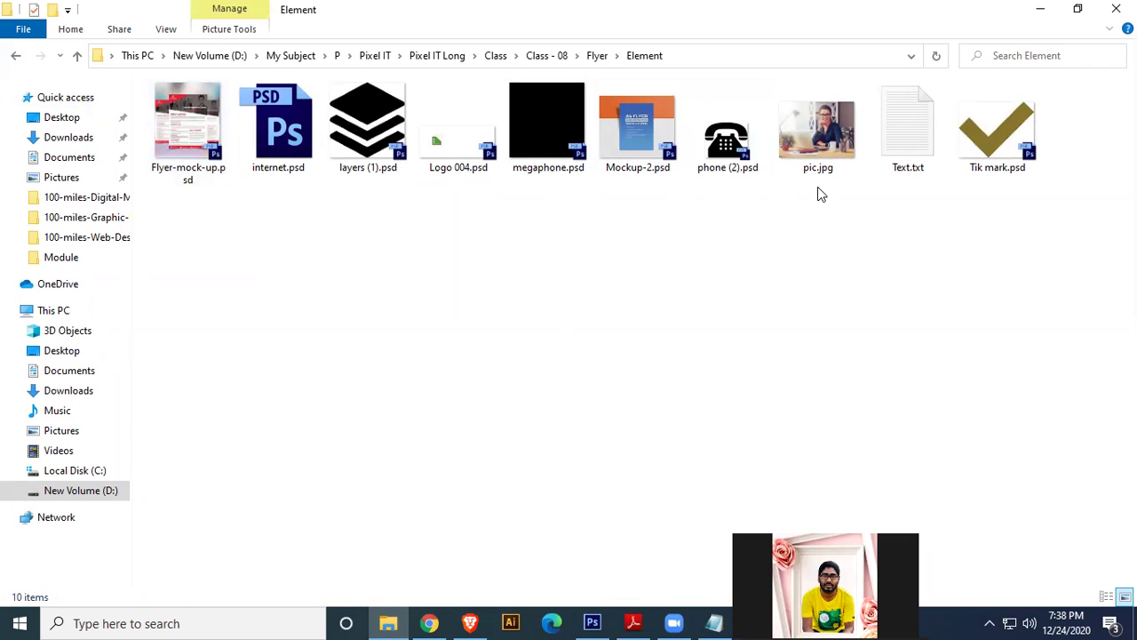
pyautogui.click(288, 143)
pyautogui.moveTo(288, 142); pyautogui.dragTo(806, 21)
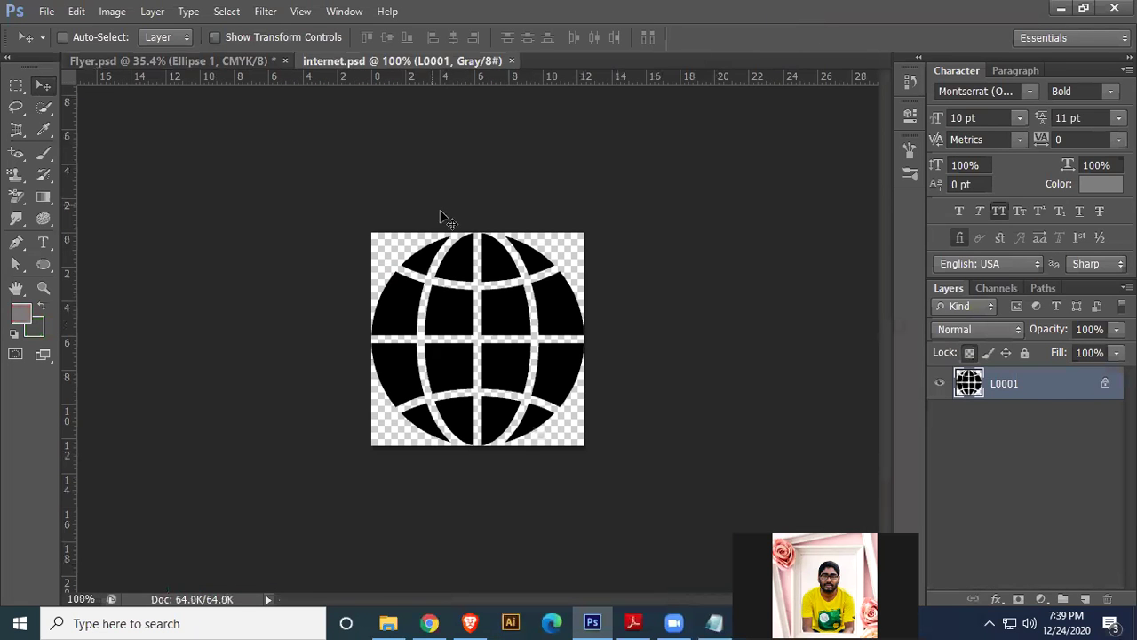
pyautogui.moveTo(444, 335); pyautogui.dragTo(630, 358)
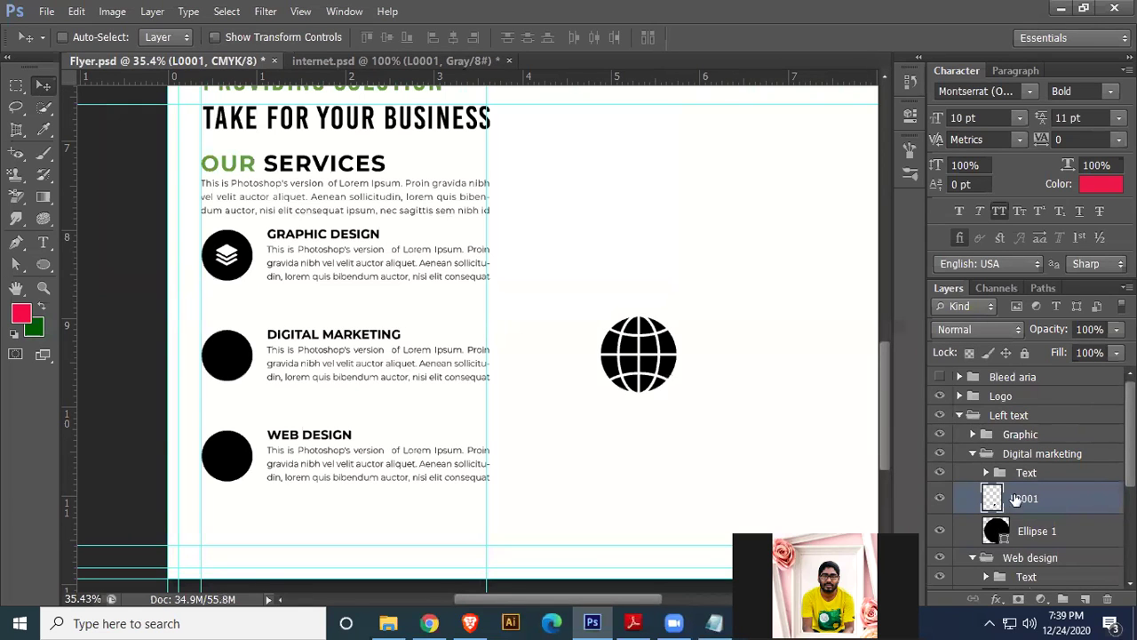
# - Apply a Color Overlay to the globe layer L0001 using the near-white page color fffffc
pyautogui.doubleClick(1062, 499)
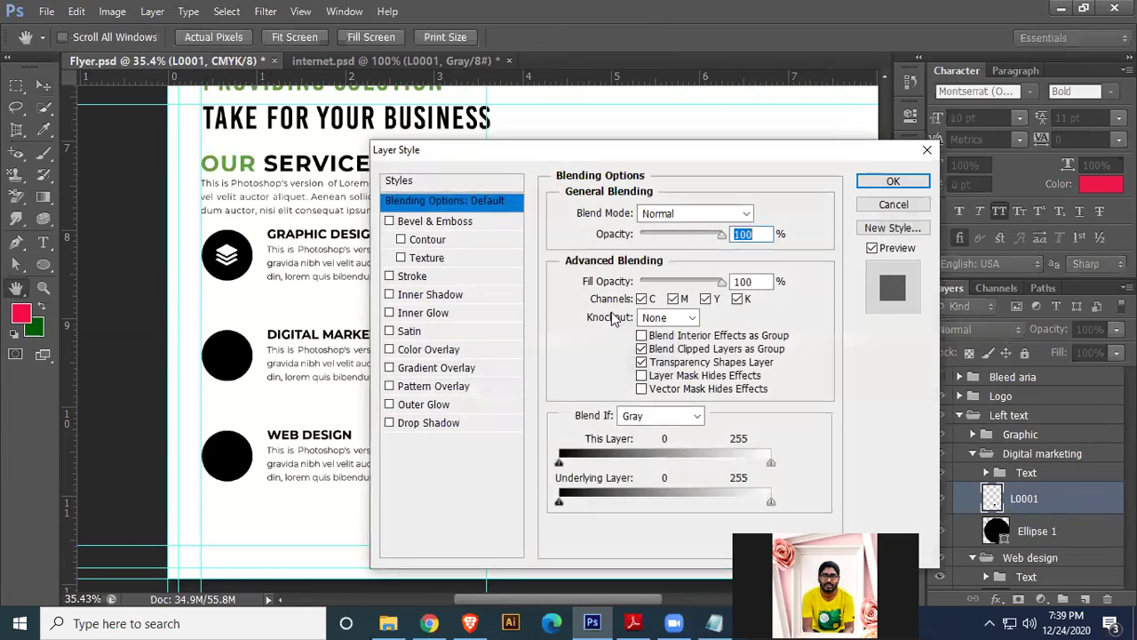
pyautogui.click(431, 351)
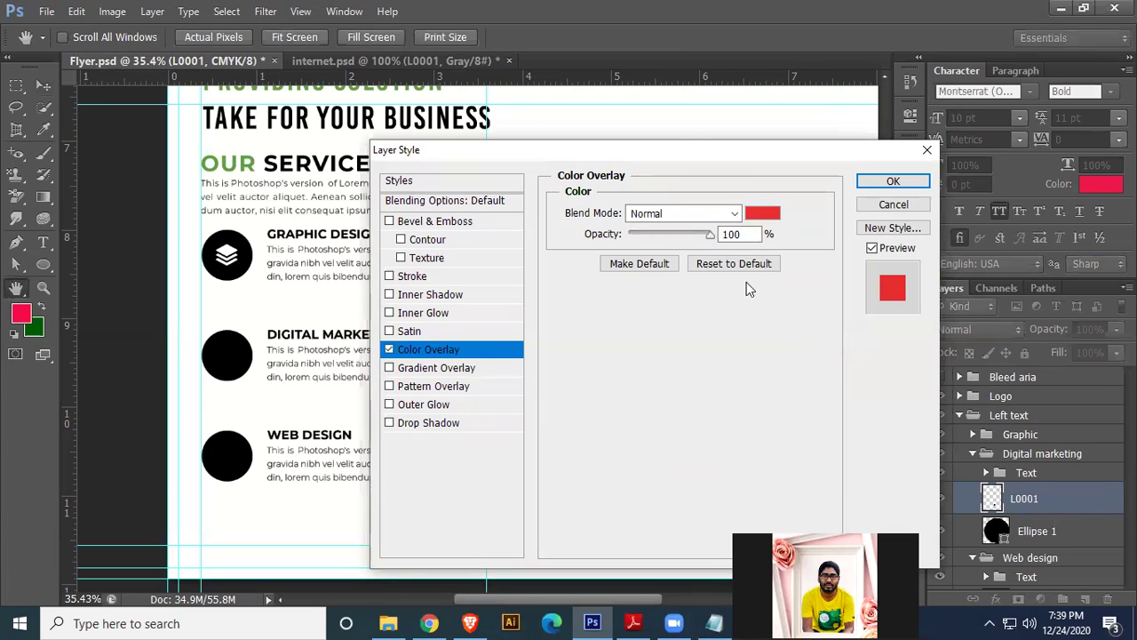
pyautogui.click(760, 214)
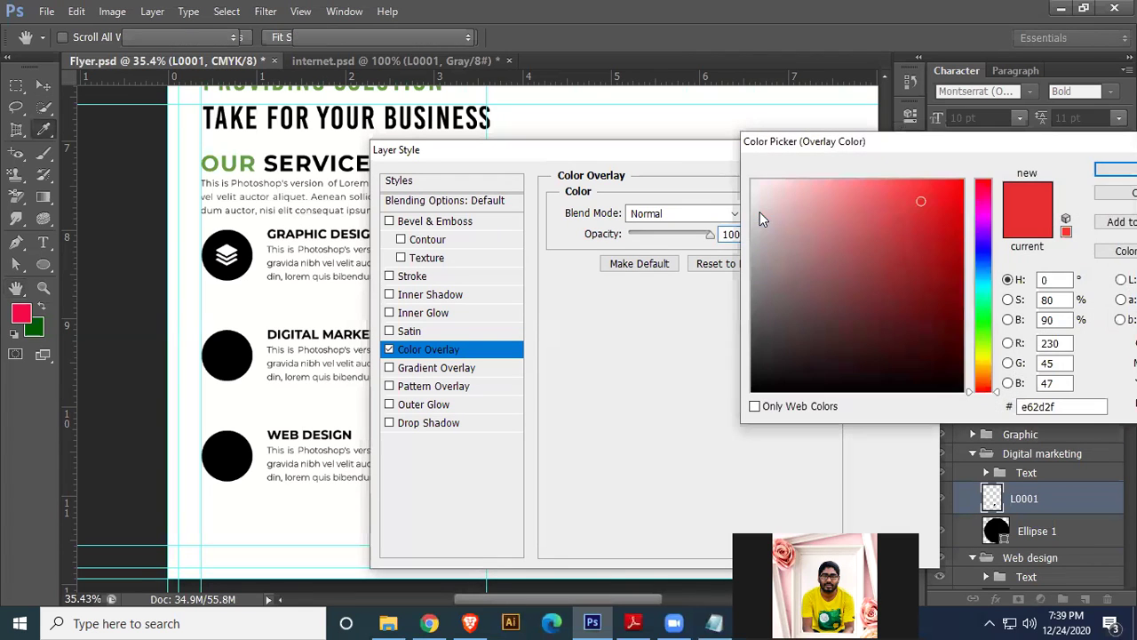
pyautogui.click(698, 115)
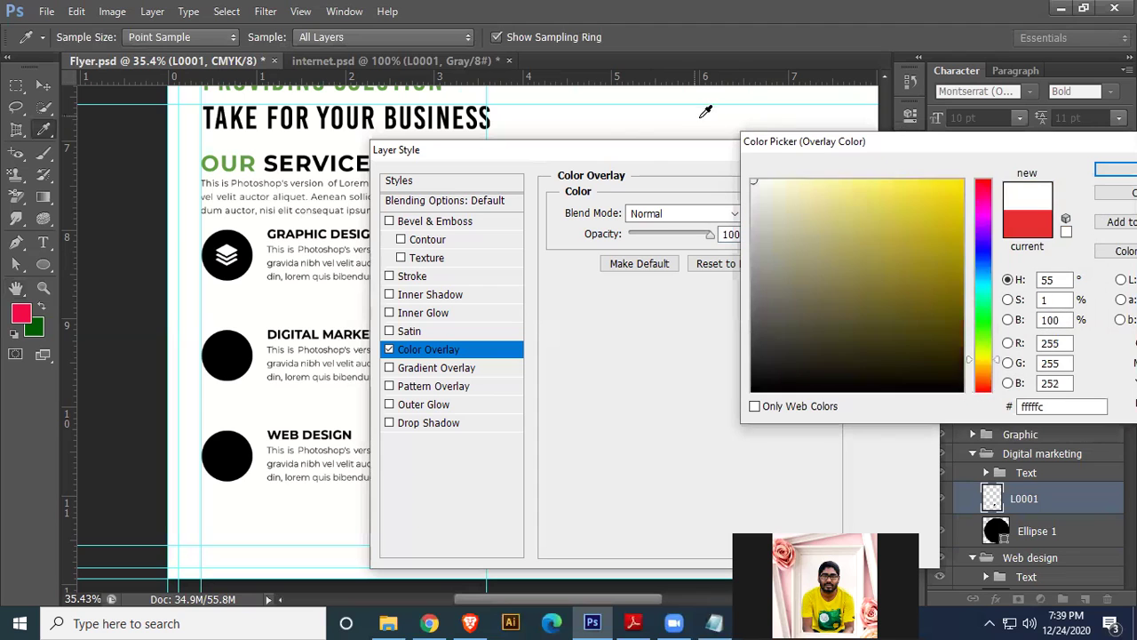
pyautogui.click(1104, 169)
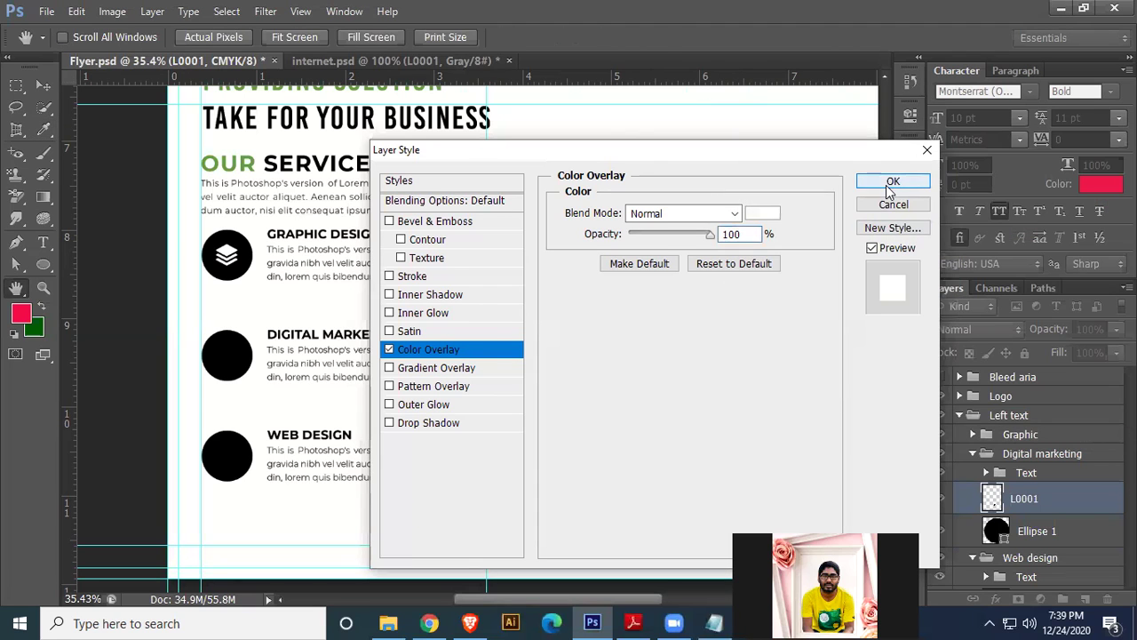
pyautogui.click(888, 184)
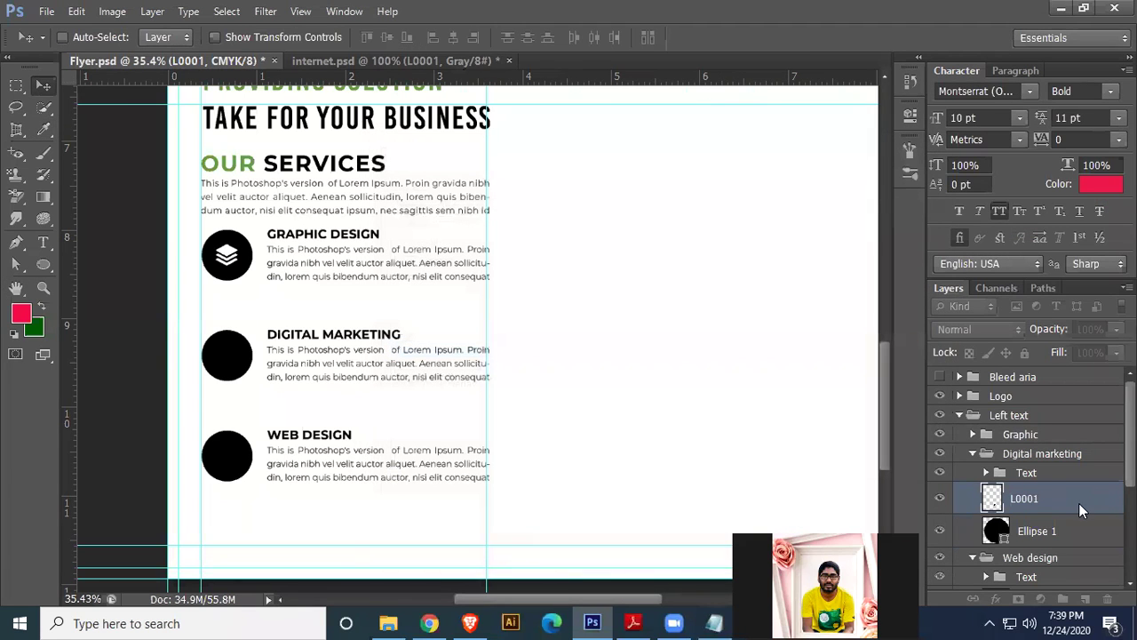
# - Convert the globe layer L0001, including its color overlay, to a smart object
pyautogui.click(996, 602)
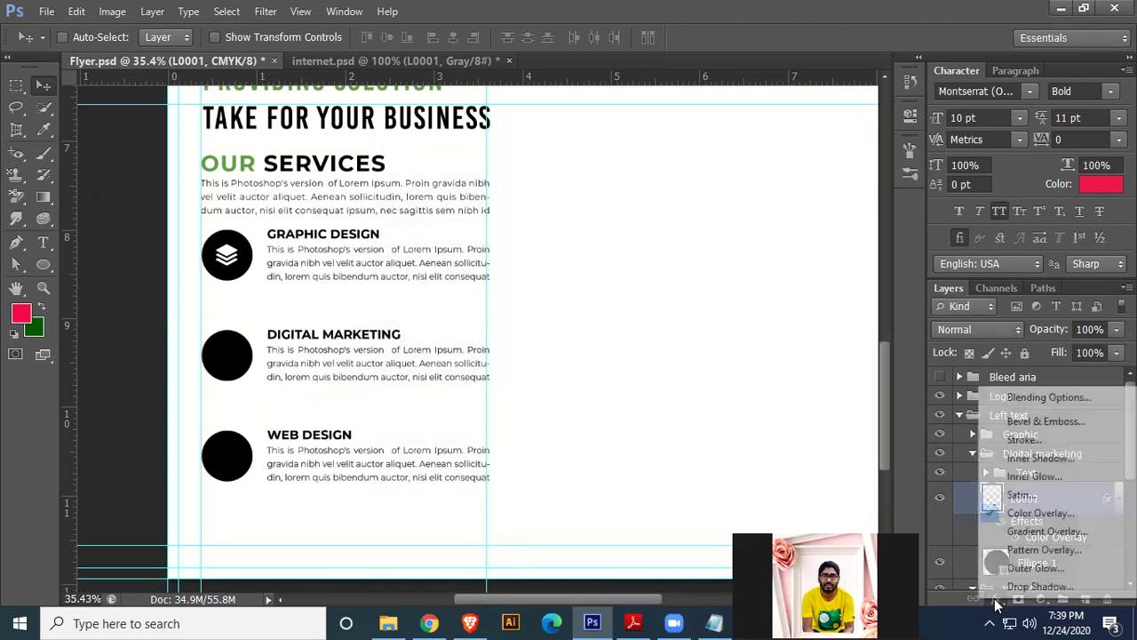
pyautogui.click(785, 436)
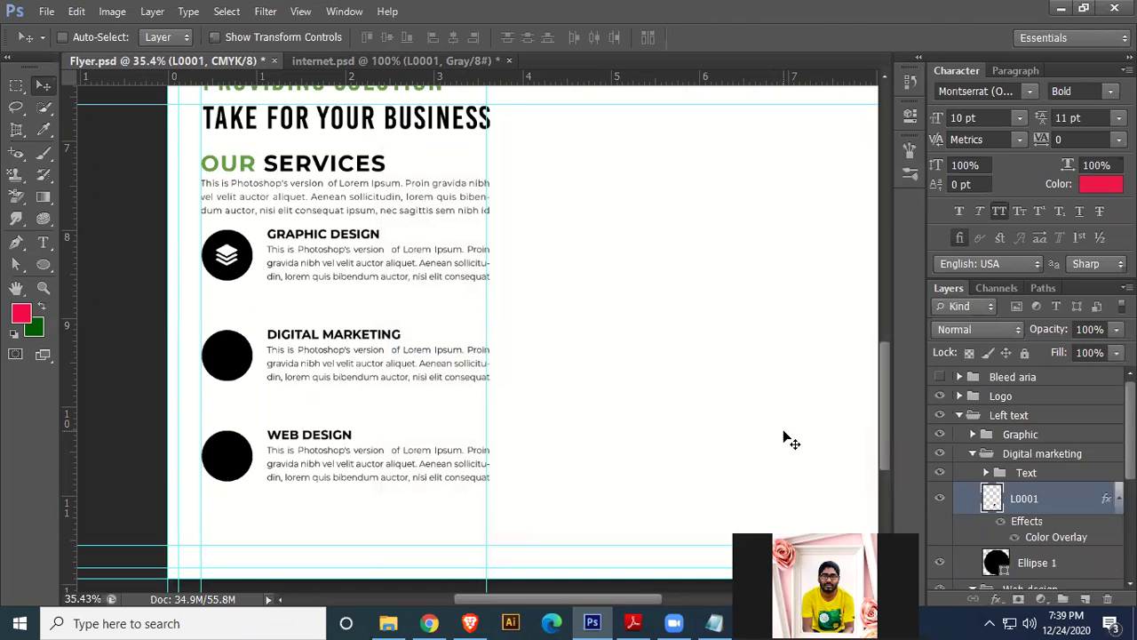
pyautogui.rightClick(1064, 502)
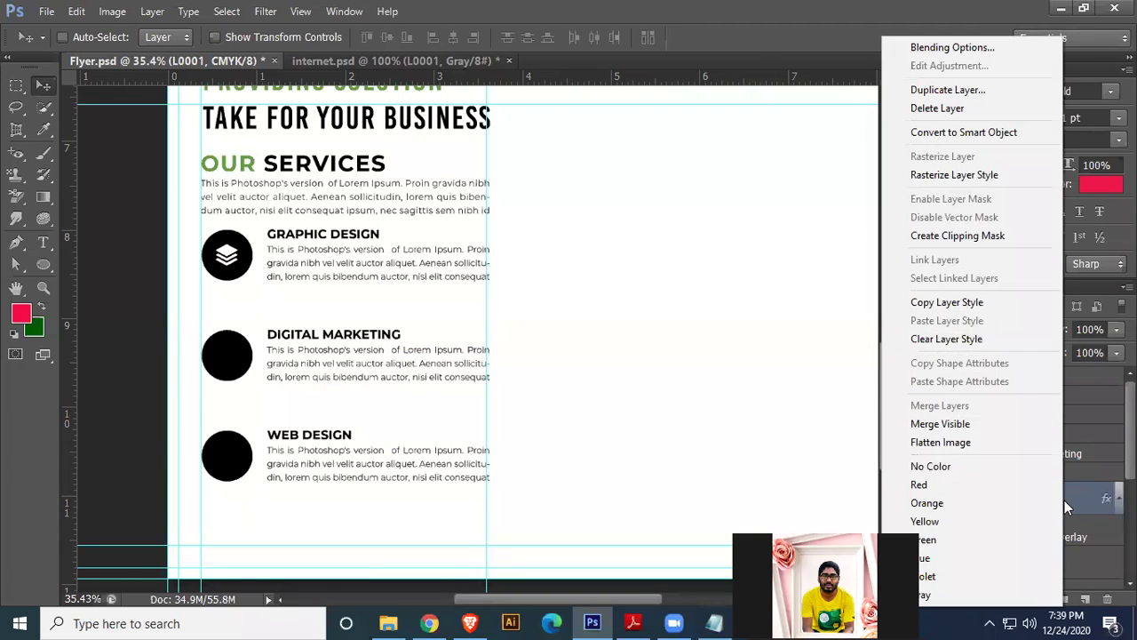
pyautogui.click(977, 131)
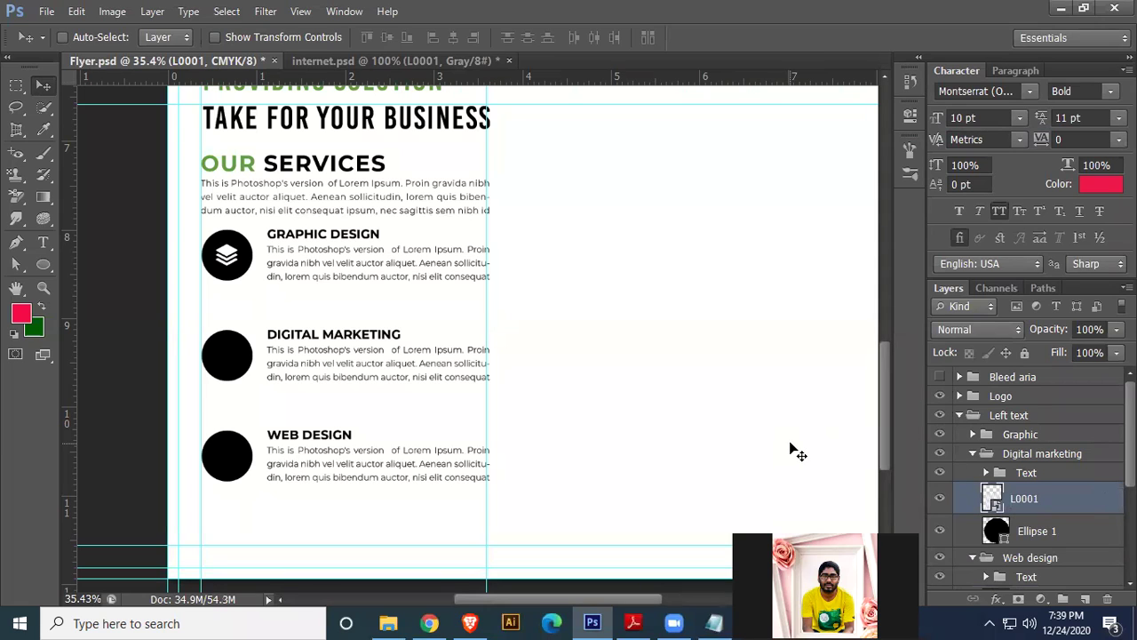
# - Scale the globe icon down to about 30.47% and place it on the black circle of the Web design entry
pyautogui.hotkey('ctrl', 't')
pyautogui.moveTo(678, 393); pyautogui.dragTo(654, 367)
pyautogui.press('Return')
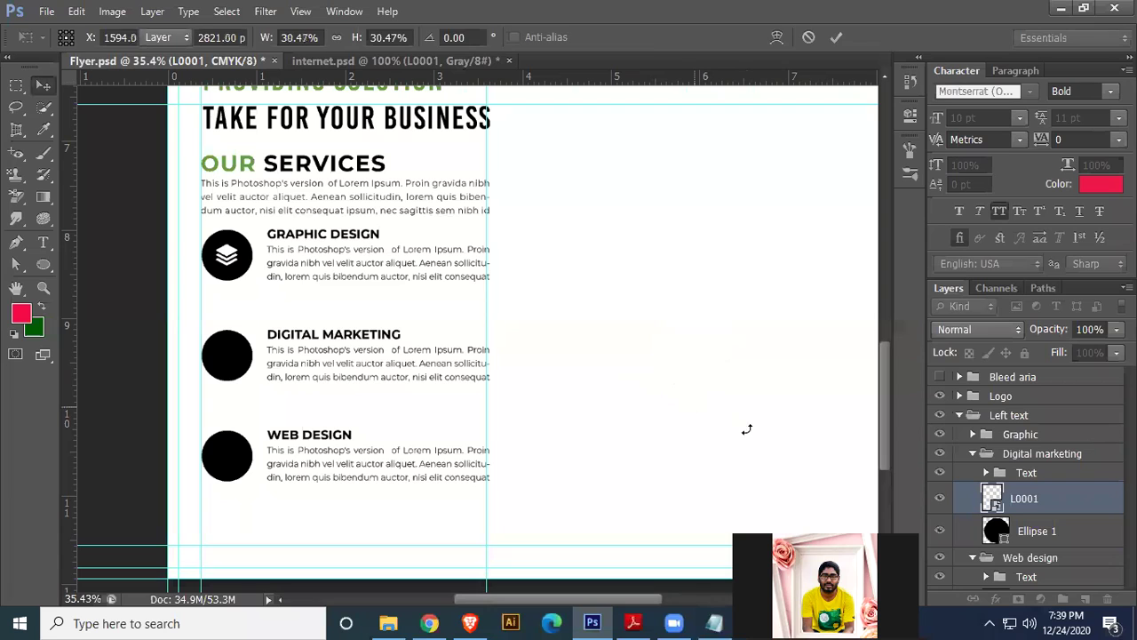
pyautogui.moveTo(649, 369); pyautogui.dragTo(233, 466)
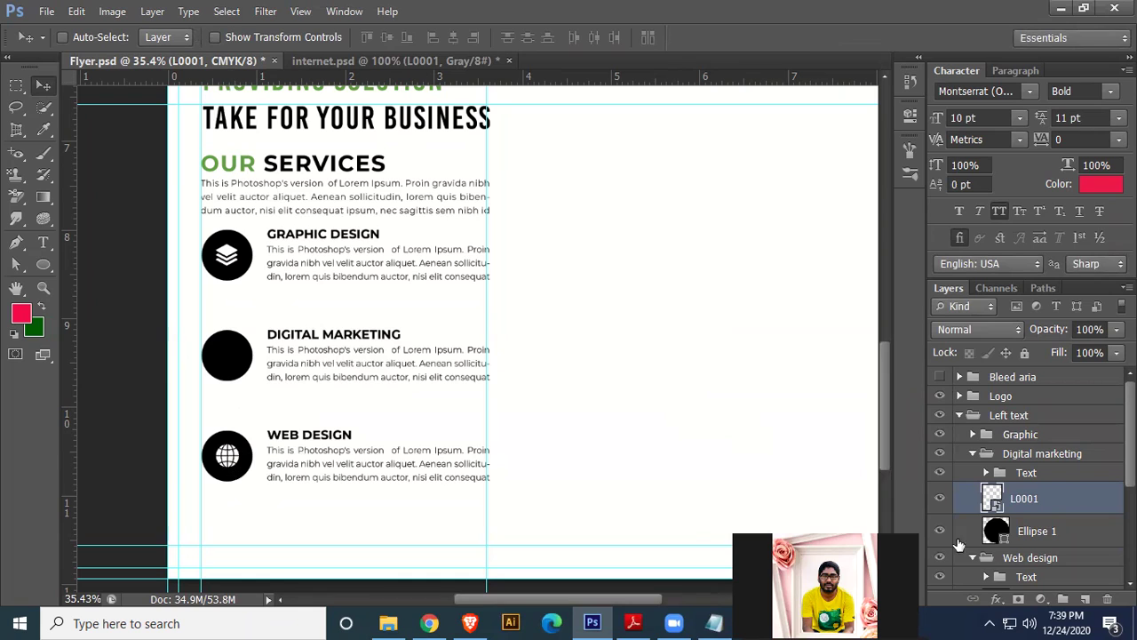
# - Try to align the globe with Ellipse 1 in the Digital marketing group by vertical and horizontal centers, then undo it
pyautogui.keyDown('shift'); pyautogui.click(1057, 540); pyautogui.keyUp('shift')
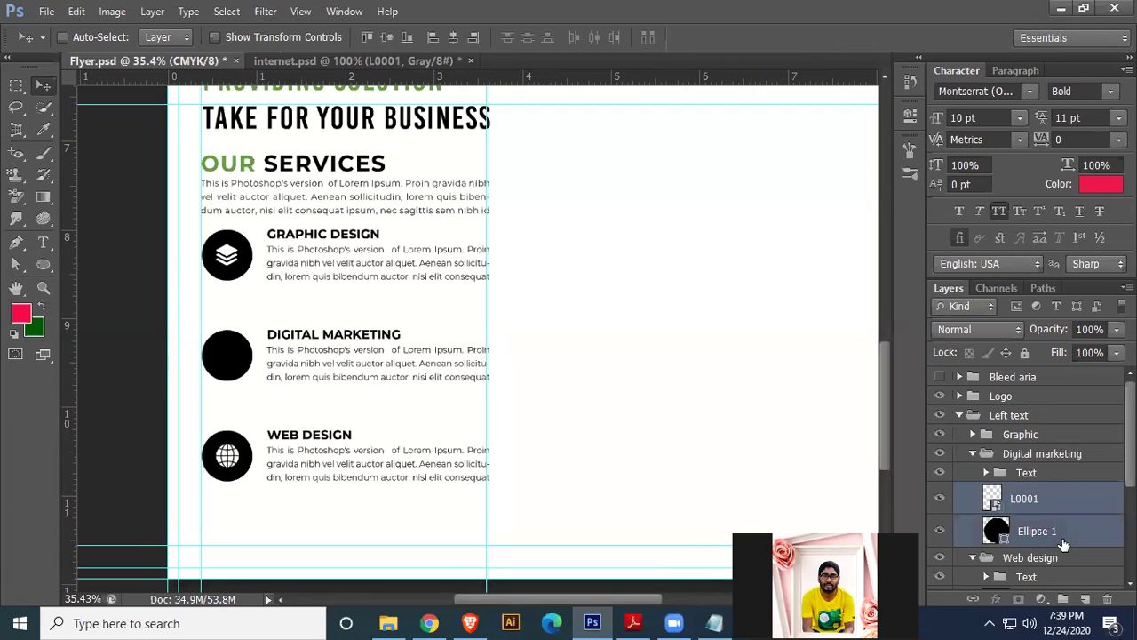
pyautogui.click(387, 37)
pyautogui.click(453, 39)
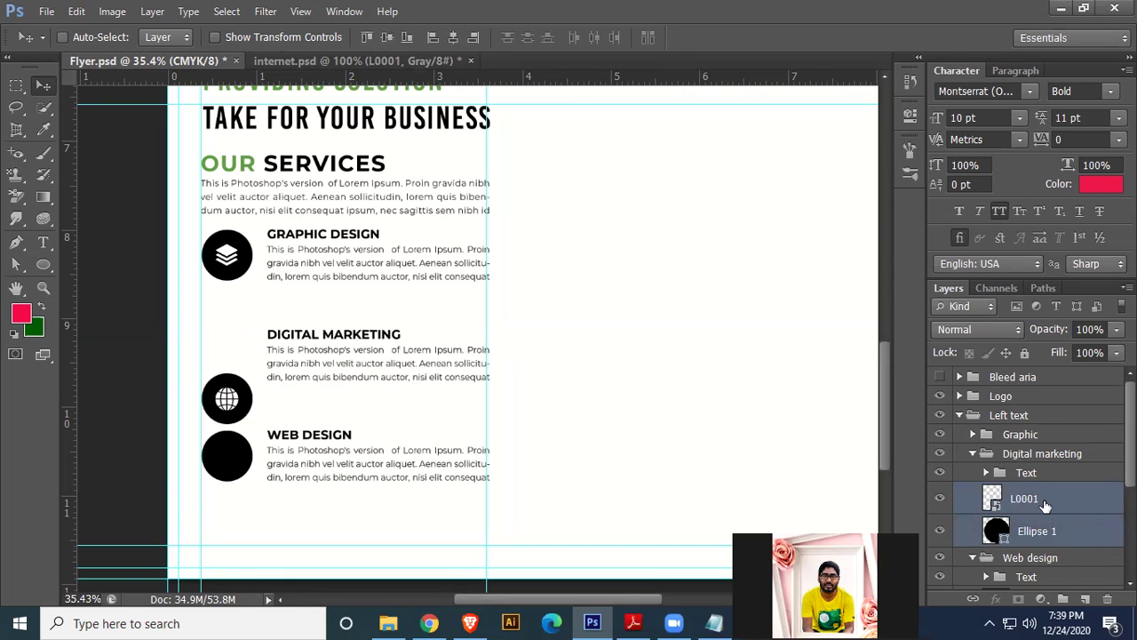
pyautogui.hotkey('ctrl', 'z')
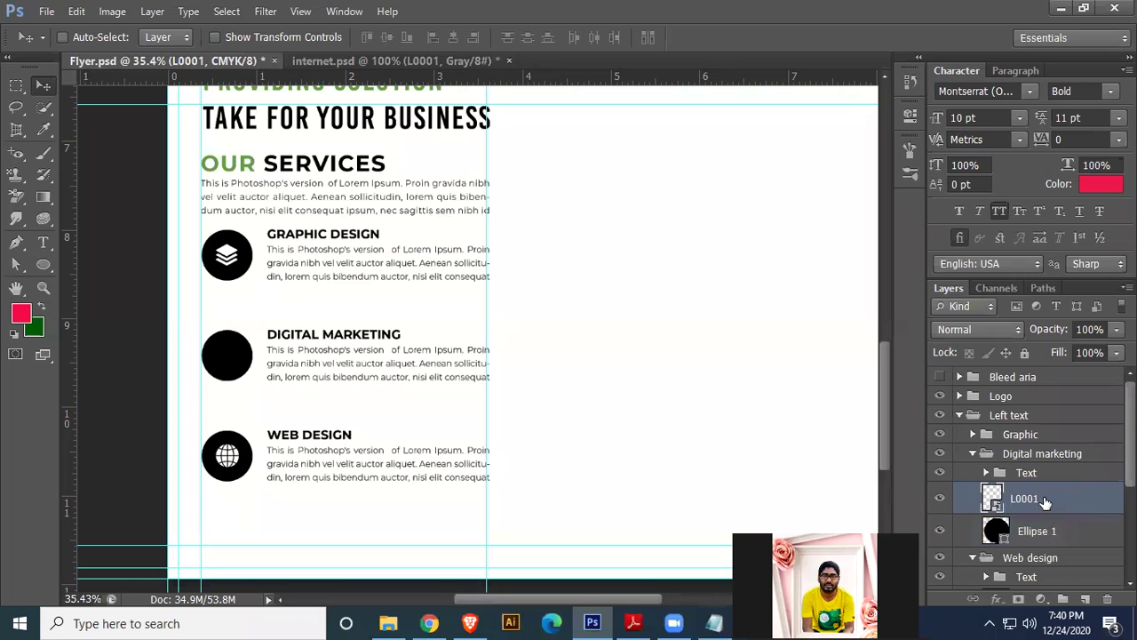
pyautogui.scroll(-1, 1046, 503)
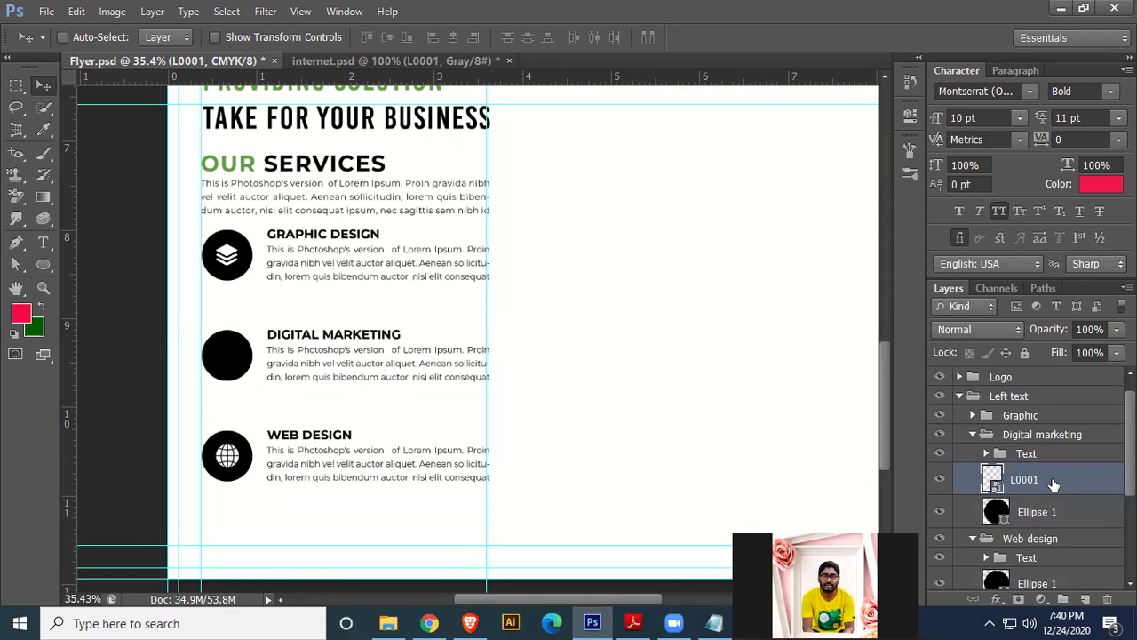
# - Move the globe layer L0001 into the Web design group above Ellipse 1 and align both by vertical centers
pyautogui.moveTo(1054, 484); pyautogui.dragTo(1051, 573)
pyautogui.scroll(-2, 1022, 549)
pyautogui.keyDown('shift'); pyautogui.click(1053, 506); pyautogui.keyUp('shift')
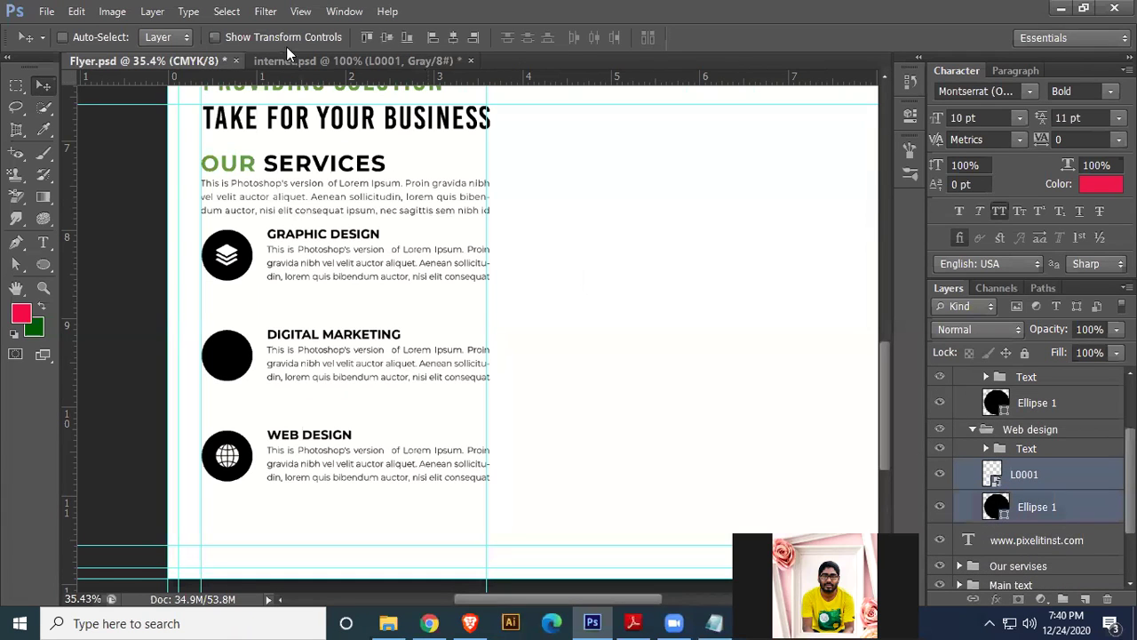
pyautogui.click(387, 37)
pyautogui.click(972, 429)
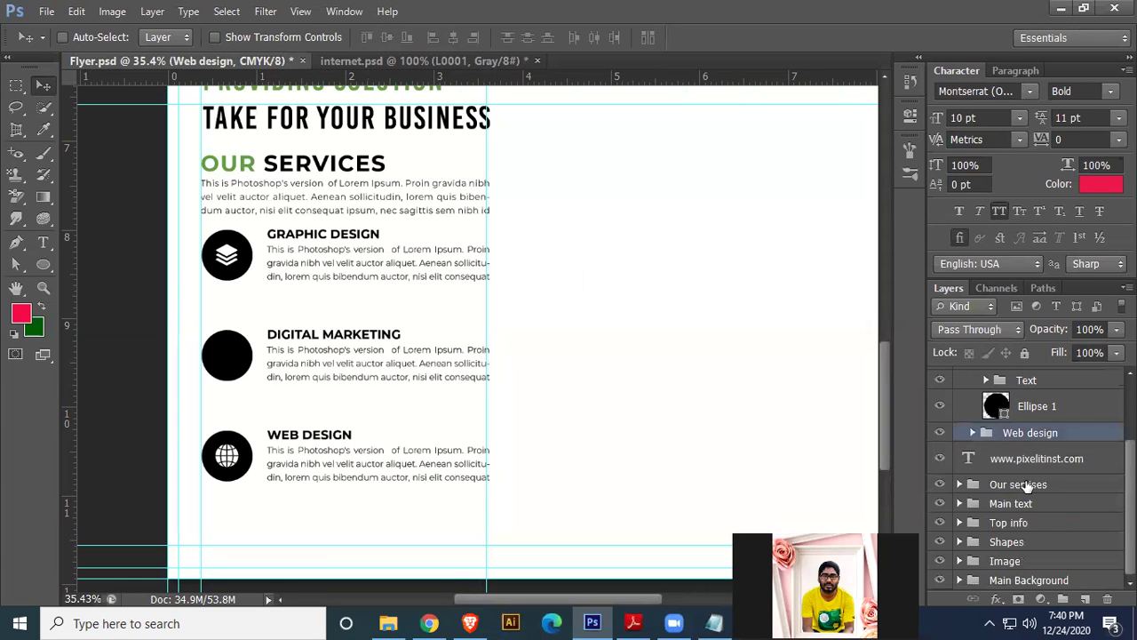
# - Open megaphone.psd from the Element folder and copy its L1 layer into the flyer's Digital marketing group, above Ellipse 1
pyautogui.scroll(2, 1031, 488)
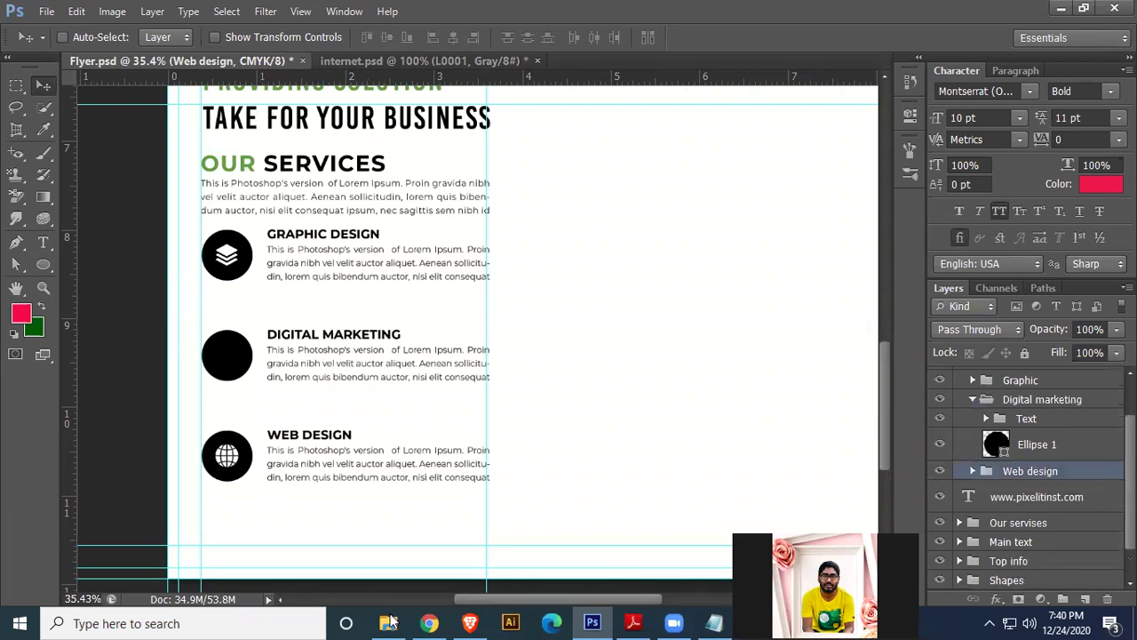
pyautogui.hotkey('alt', 'Tab')
pyautogui.click(547, 134)
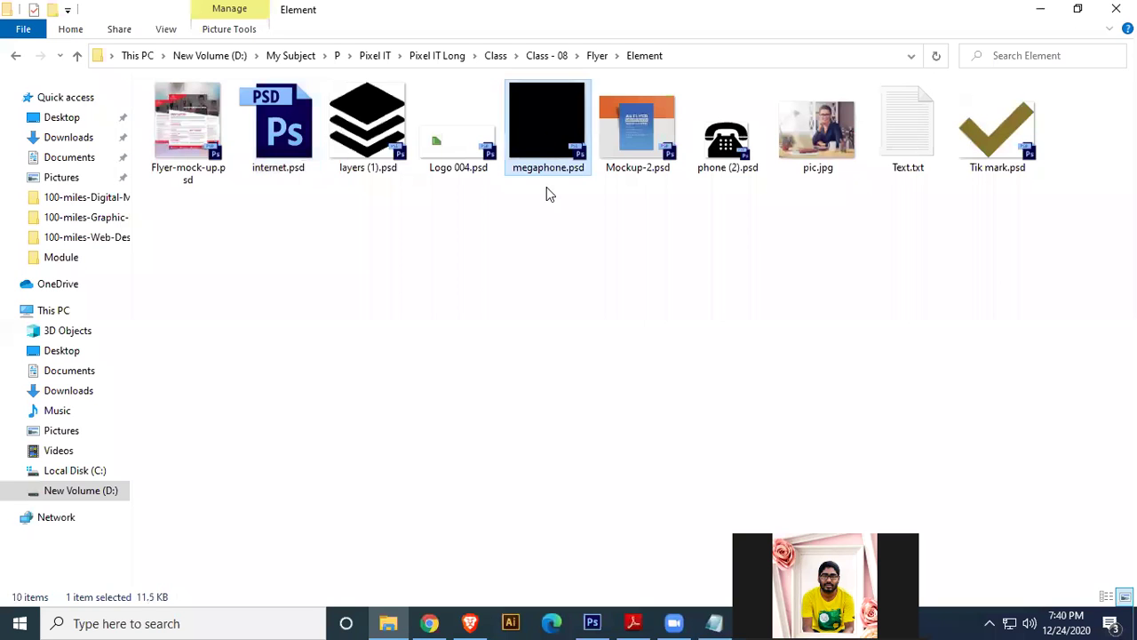
pyautogui.moveTo(555, 114); pyautogui.dragTo(787, 27)
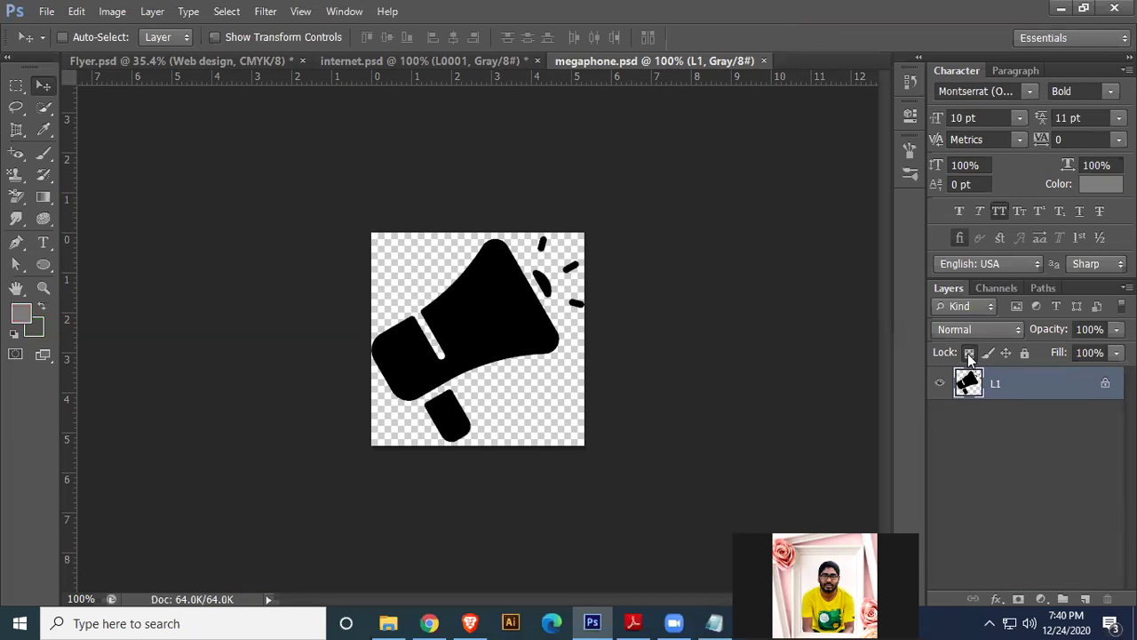
pyautogui.moveTo(499, 313); pyautogui.dragTo(595, 343)
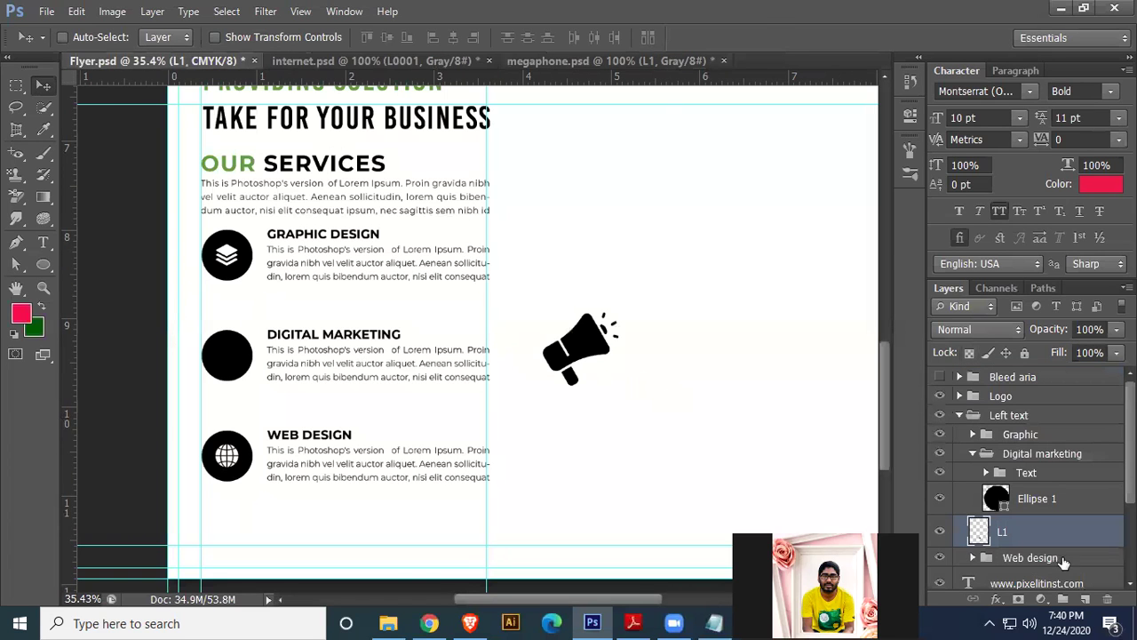
pyautogui.moveTo(1071, 537); pyautogui.dragTo(1060, 499)
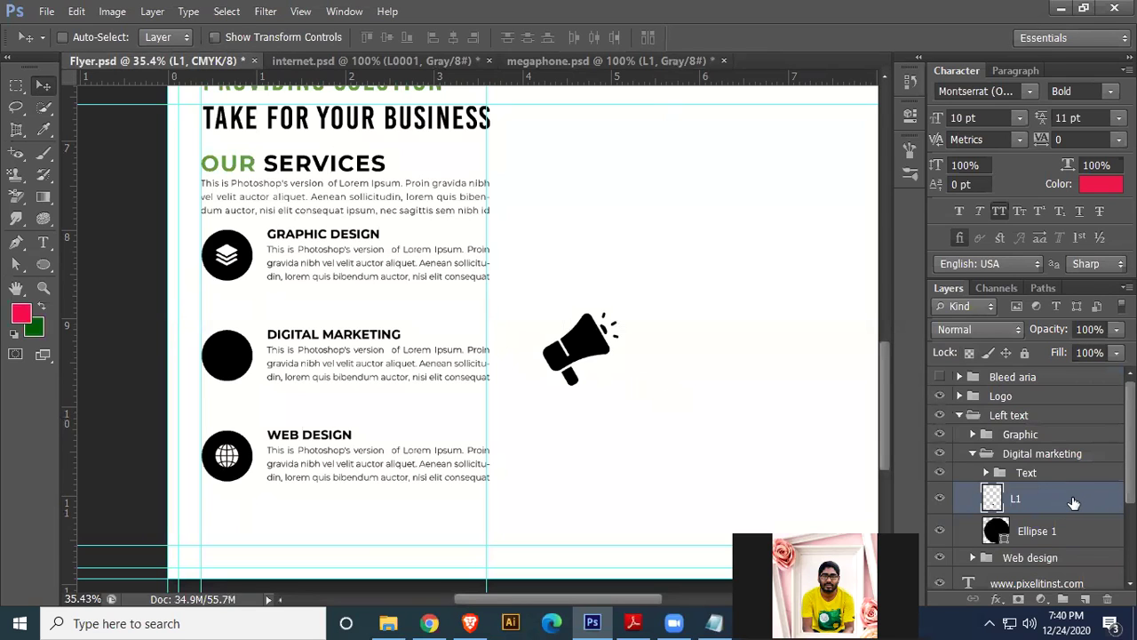
# - Apply a Color Overlay to megaphone layer L1 using the near-white color sampled from the page, and convert it to a smart object
pyautogui.doubleClick(1075, 503)
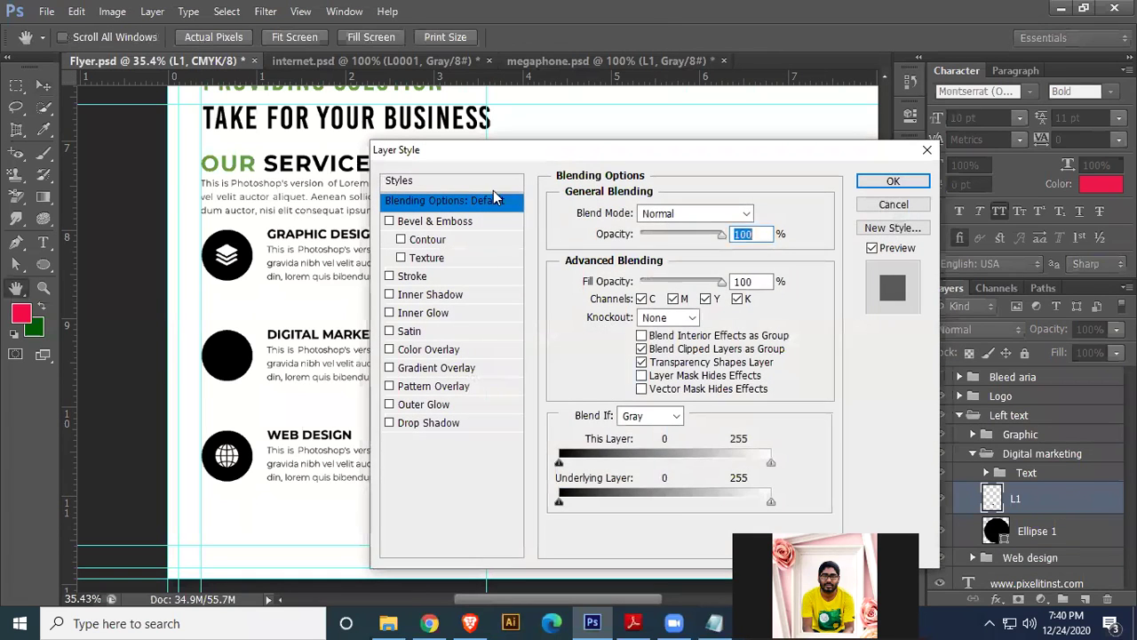
pyautogui.click(446, 351)
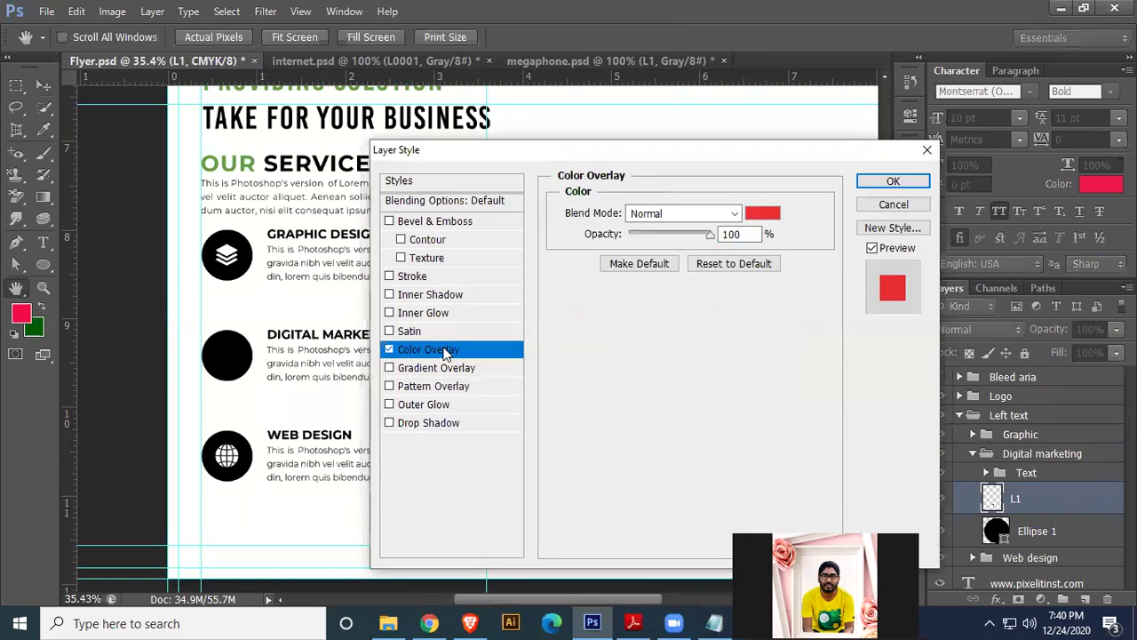
pyautogui.click(762, 213)
pyautogui.click(648, 126)
pyautogui.click(1102, 174)
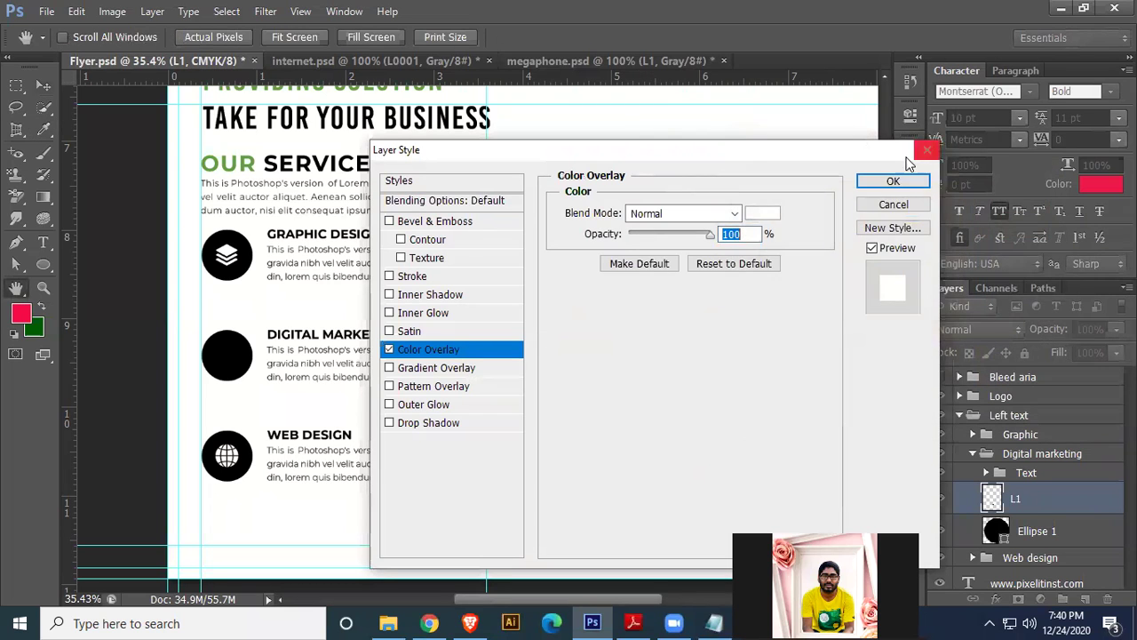
pyautogui.click(889, 181)
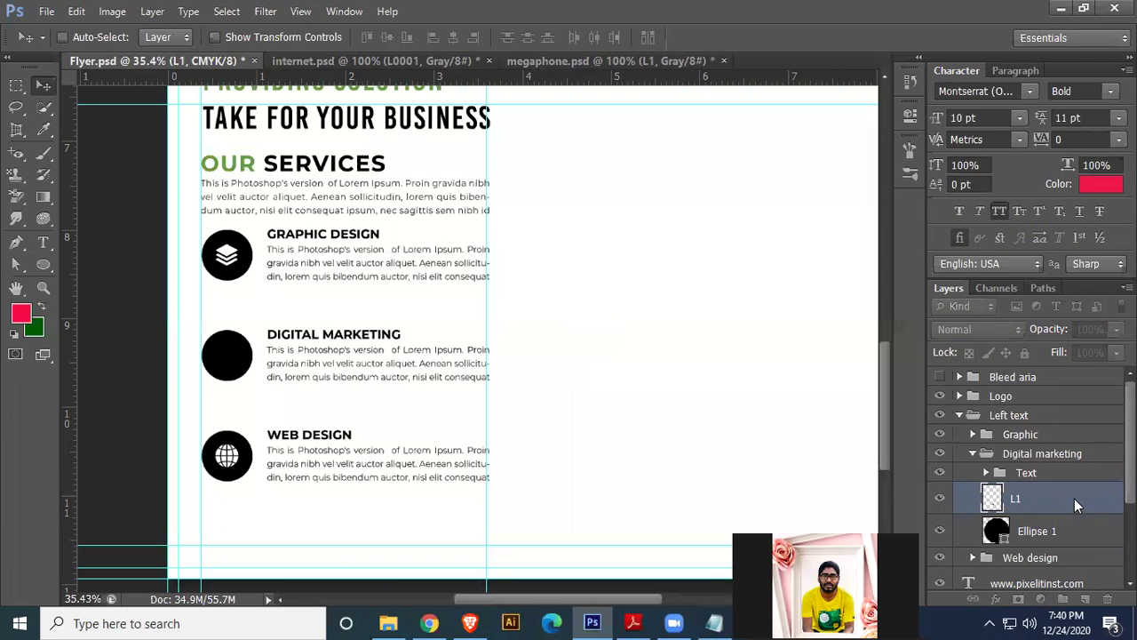
pyautogui.rightClick(1074, 499)
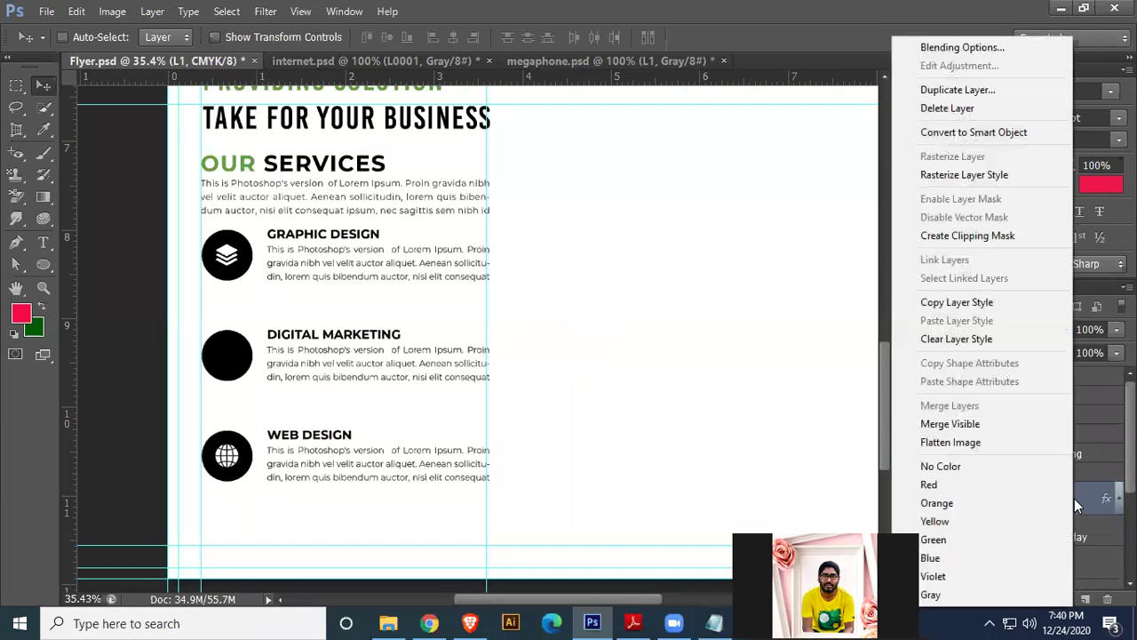
pyautogui.click(971, 133)
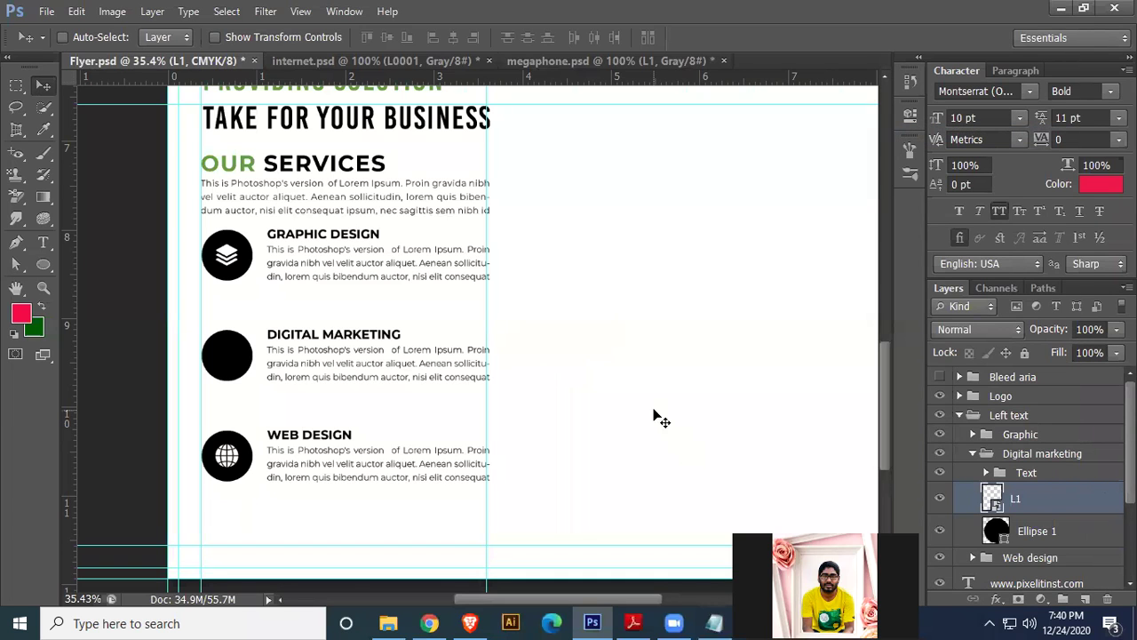
# - Scale the megaphone icon down to about 31.64% width and 31.45% height and place it on the Digital marketing entry's black circle
pyautogui.hotkey('ctrl', 't')
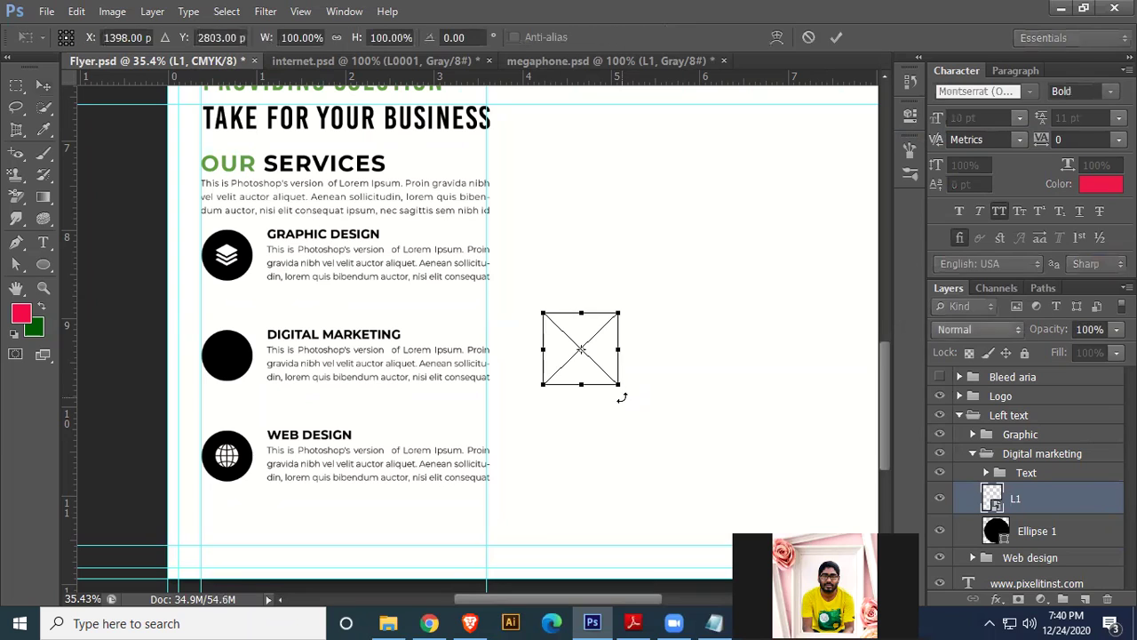
pyautogui.moveTo(619, 385); pyautogui.dragTo(252, 391)
pyautogui.press('Return')
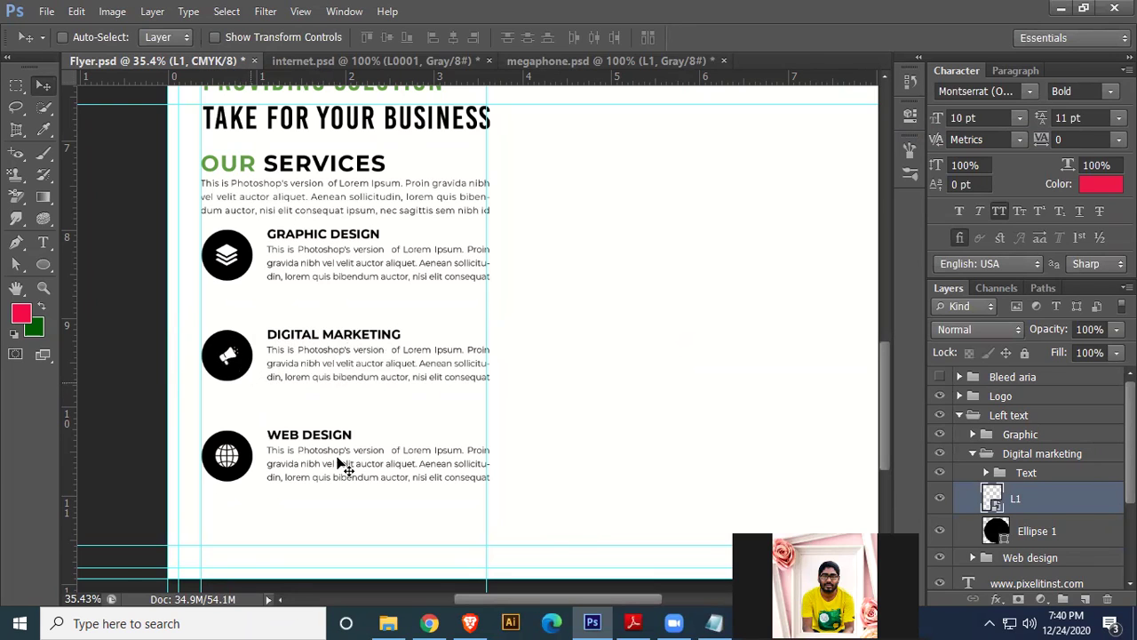
pyautogui.hotkey('ctrl', 't')
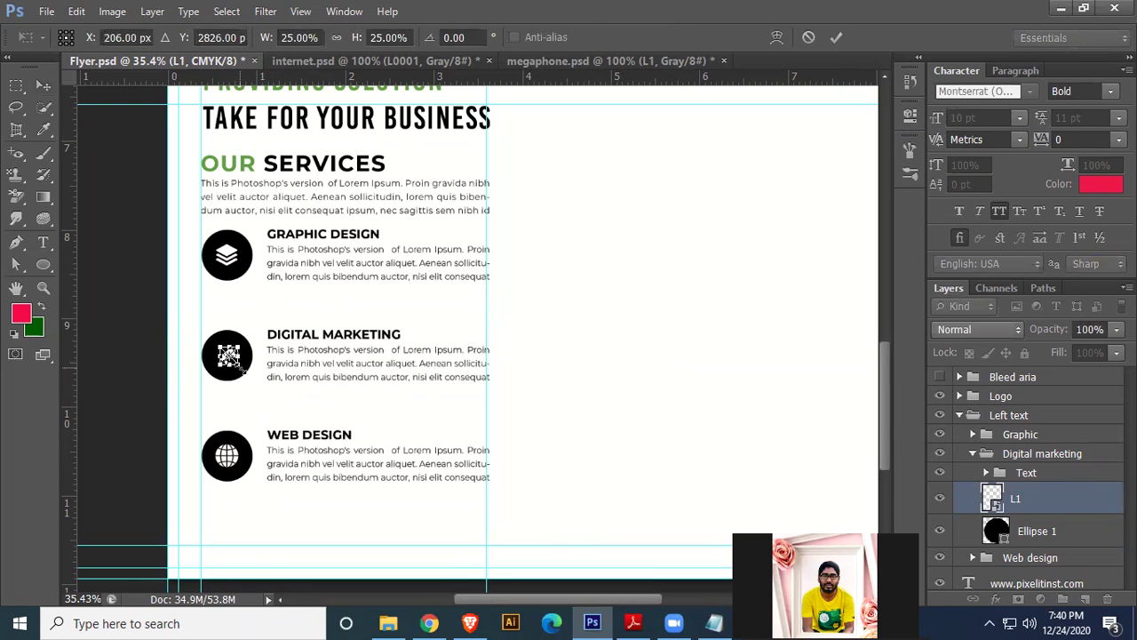
pyautogui.moveTo(242, 370); pyautogui.dragTo(250, 377)
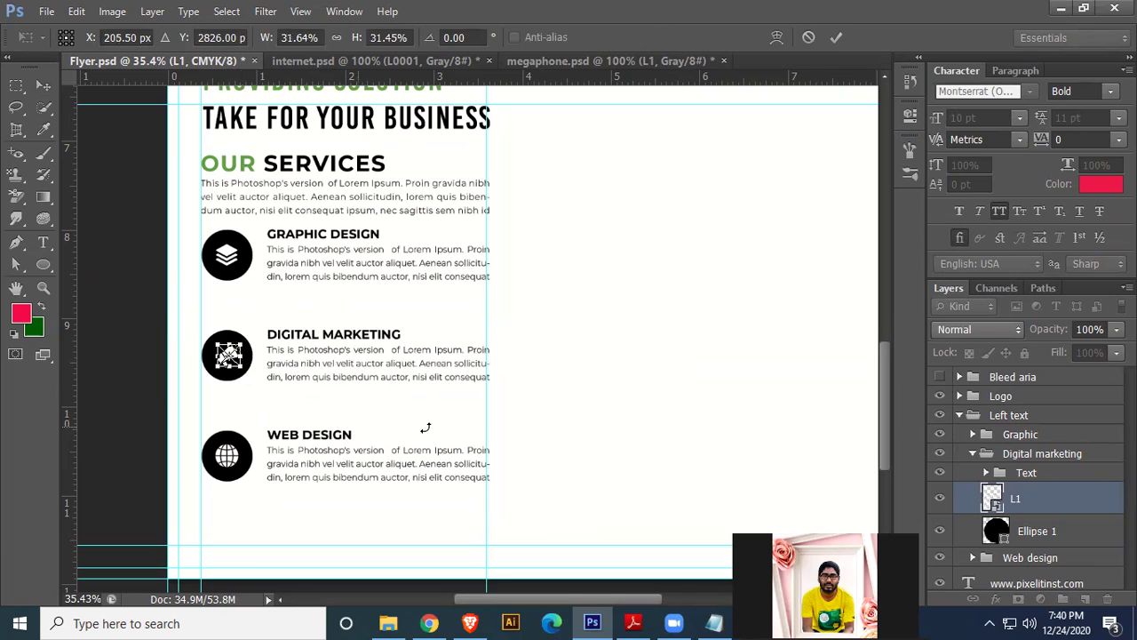
pyautogui.press('Return')
# - Align the megaphone layer L1 with Ellipse 1 in the Digital marketing group by vertical and horizontal centers
pyautogui.keyDown('shift'); pyautogui.click(1056, 534); pyautogui.keyUp('shift')
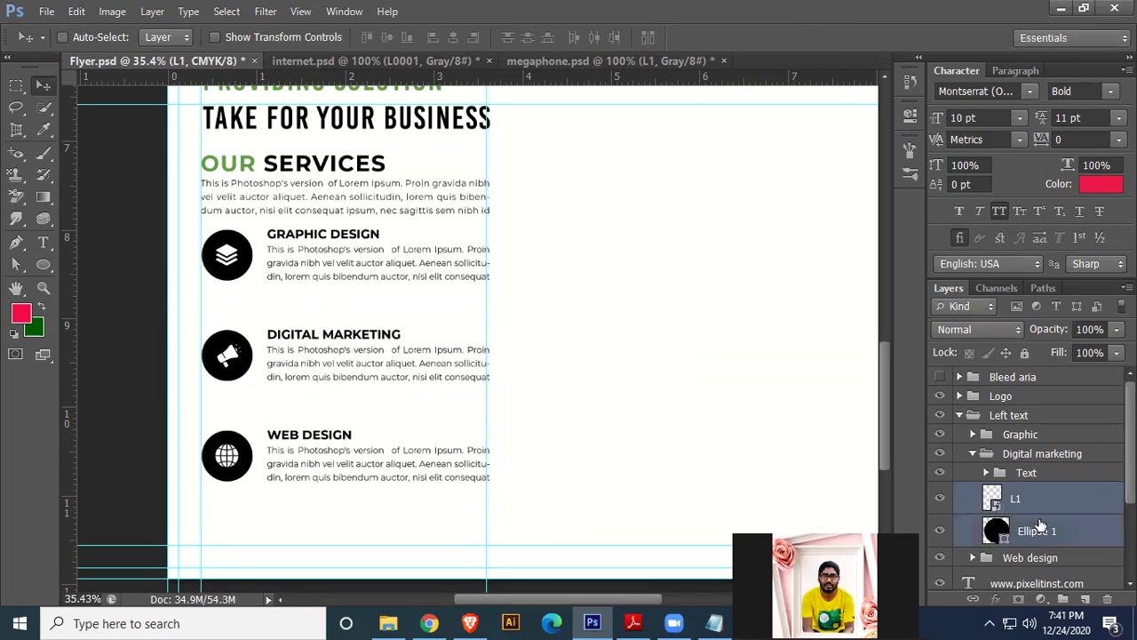
pyautogui.click(386, 37)
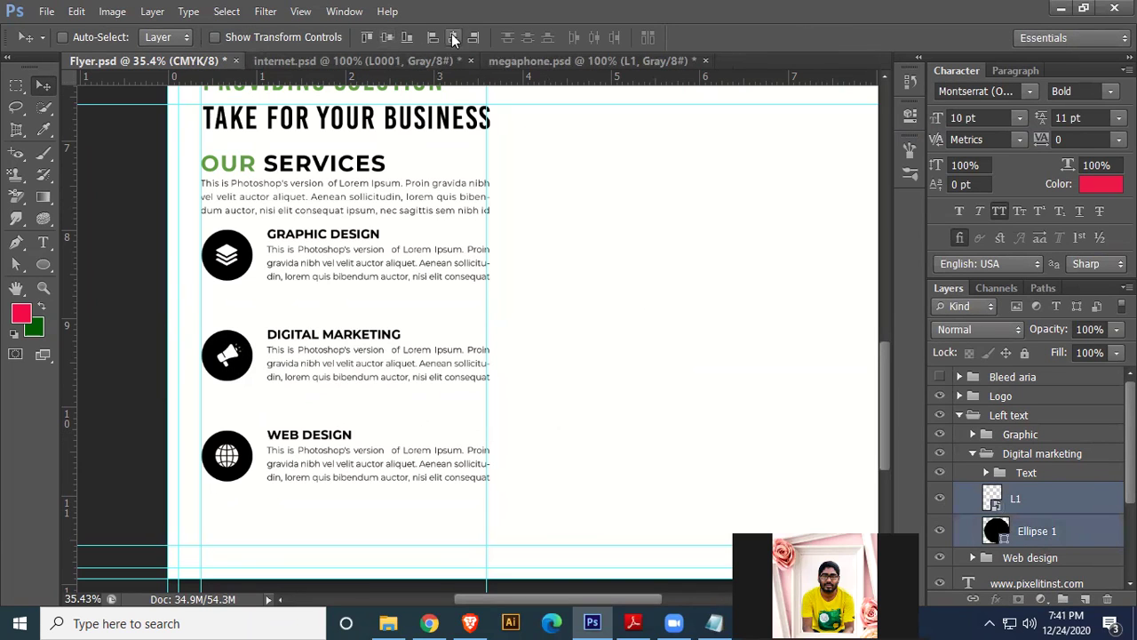
pyautogui.click(454, 37)
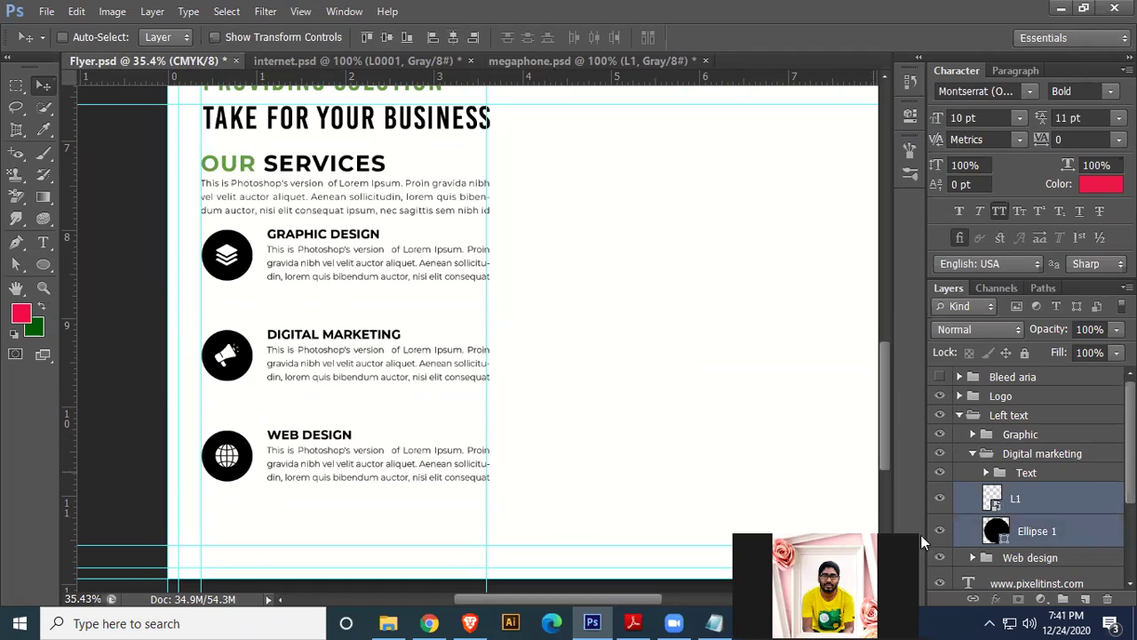
pyautogui.click(976, 458)
pyautogui.click(960, 415)
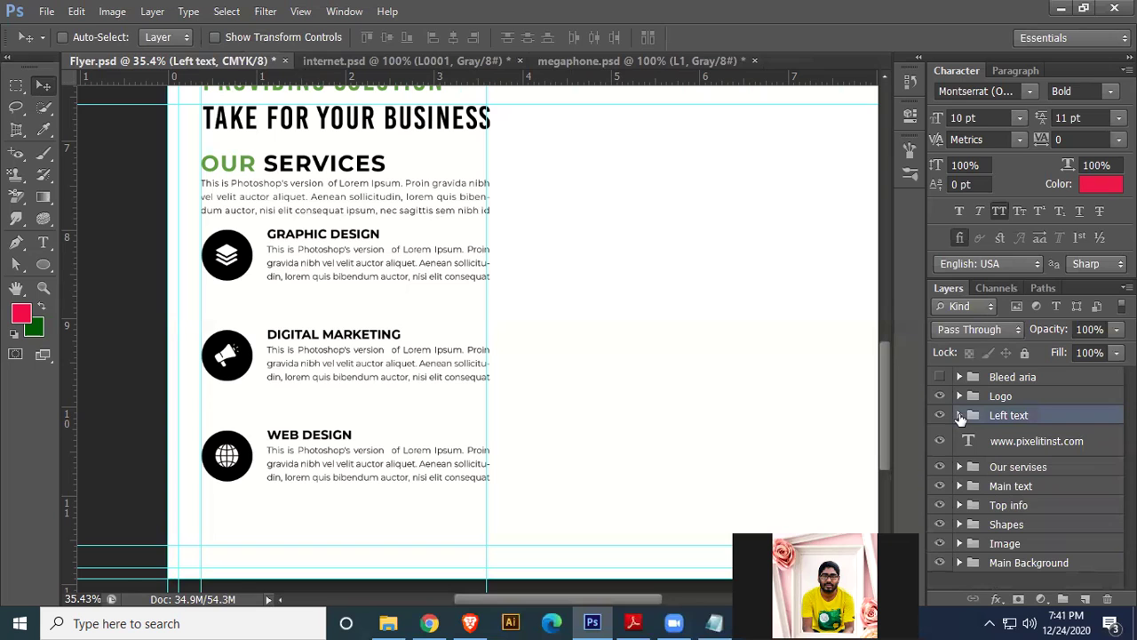
pyautogui.click(996, 451)
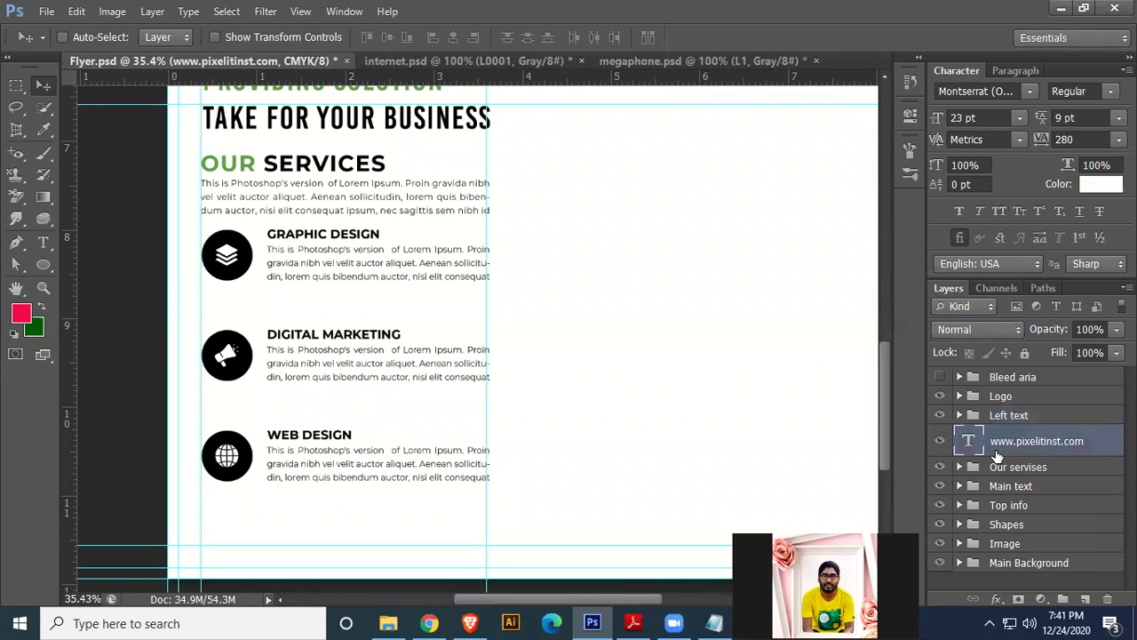
pyautogui.press('Delete')
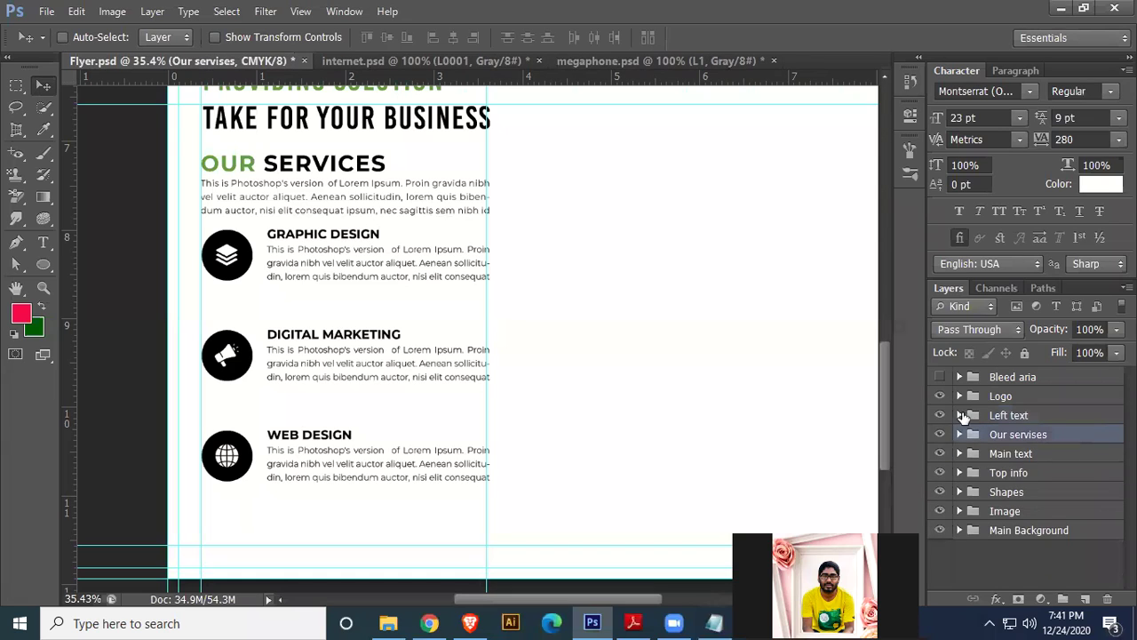
# - Move the Web design group up, closer to the Digital marketing entry
pyautogui.click(960, 415)
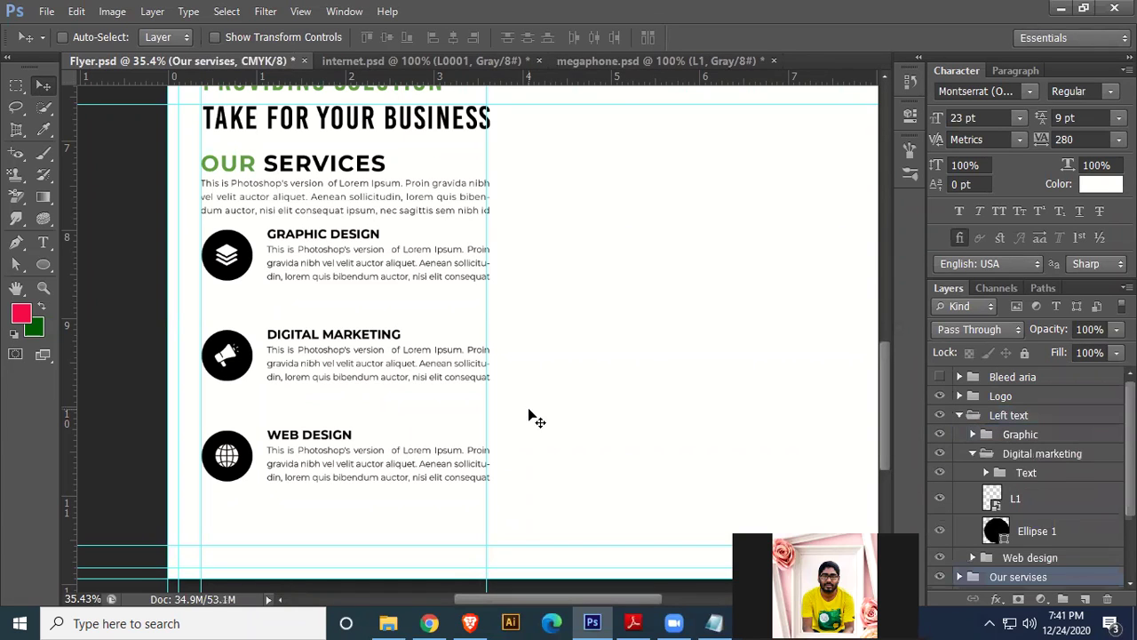
pyautogui.click(973, 454)
pyautogui.keyDown('shift'); pyautogui.click(1042, 435); pyautogui.keyUp('shift')
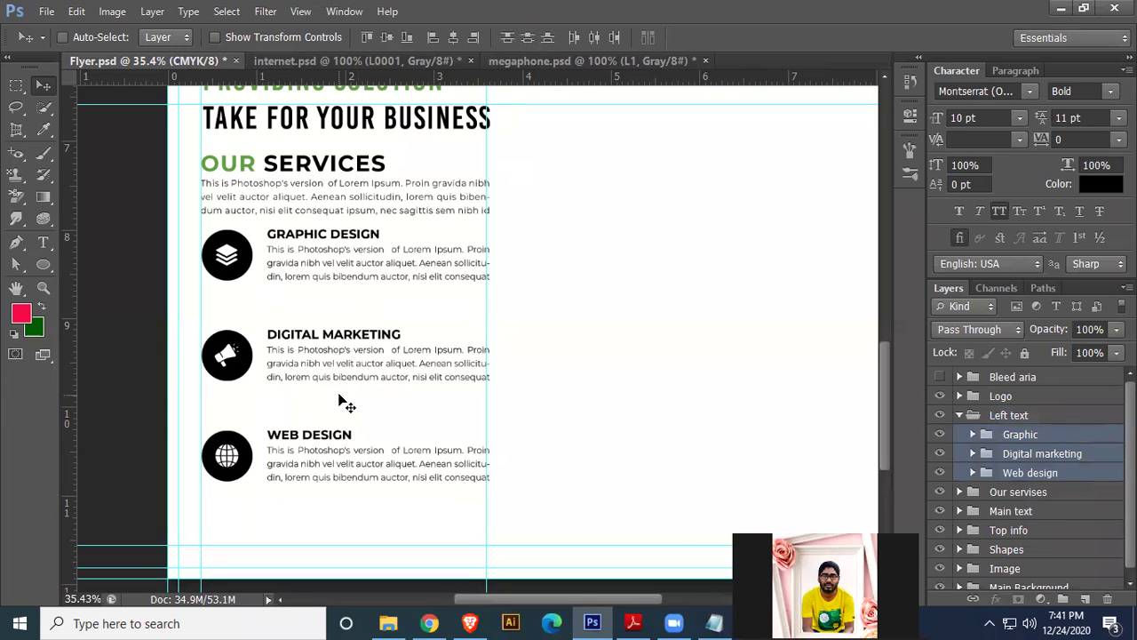
pyautogui.click(1019, 473)
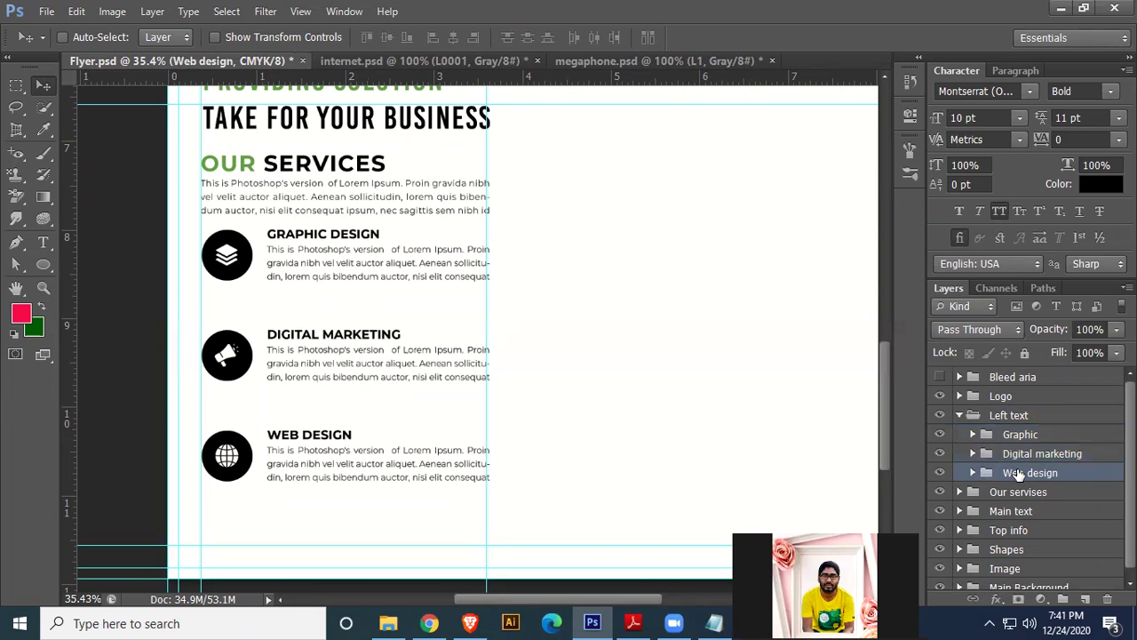
pyautogui.hotkey('shift', 'Up')
pyautogui.hotkey('shift', 'Up')
pyautogui.hotkey('shift', 'Up')
pyautogui.hotkey('shift', 'Up')
pyautogui.hotkey('shift', 'Up')
pyautogui.hotkey('shift', 'Up')
pyautogui.hotkey('shift', 'Up')
pyautogui.hotkey('shift', 'Up')
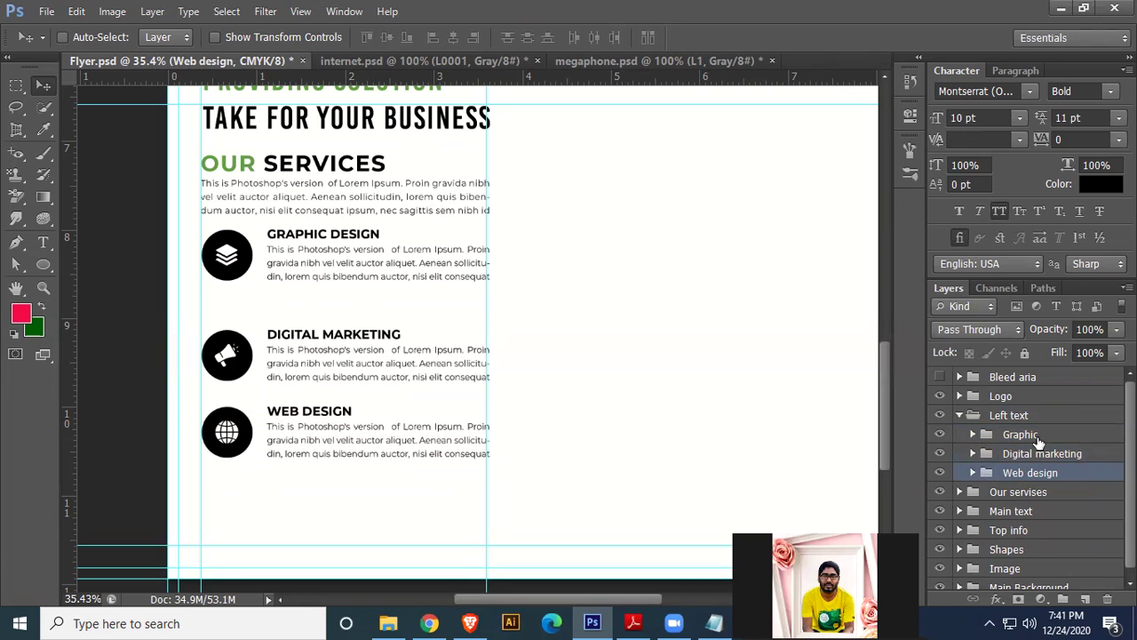
# - Distribute the Graphic, Digital marketing and Web design groups evenly by vertical centers, then collapse the Left text group
pyautogui.keyDown('shift'); pyautogui.click(1038, 439); pyautogui.keyUp('shift')
pyautogui.click(532, 44)
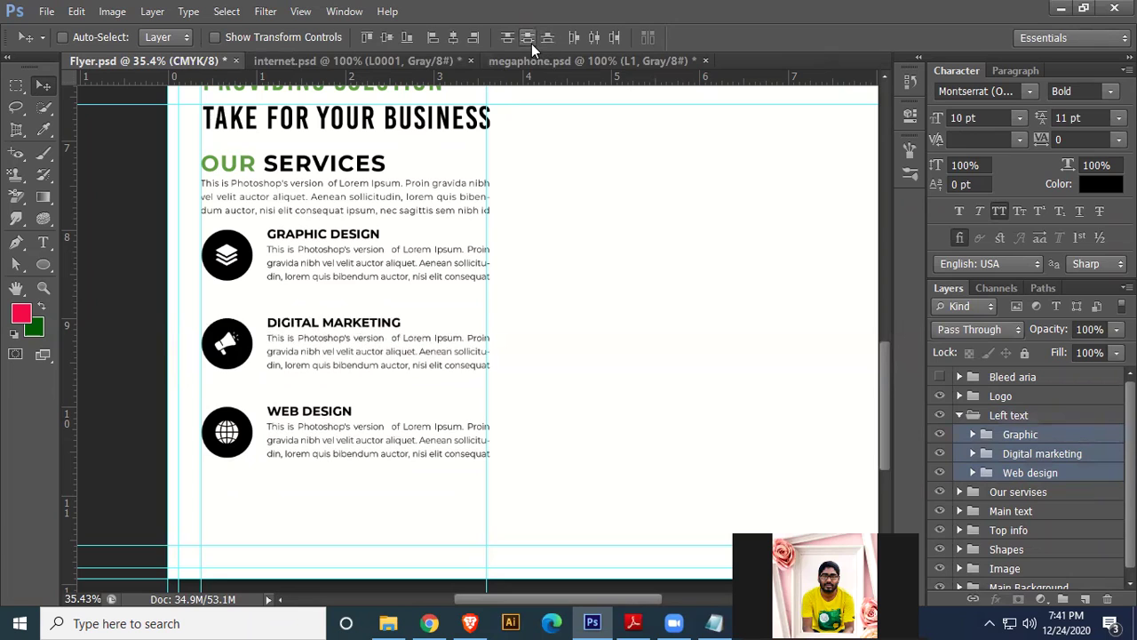
pyautogui.click(959, 417)
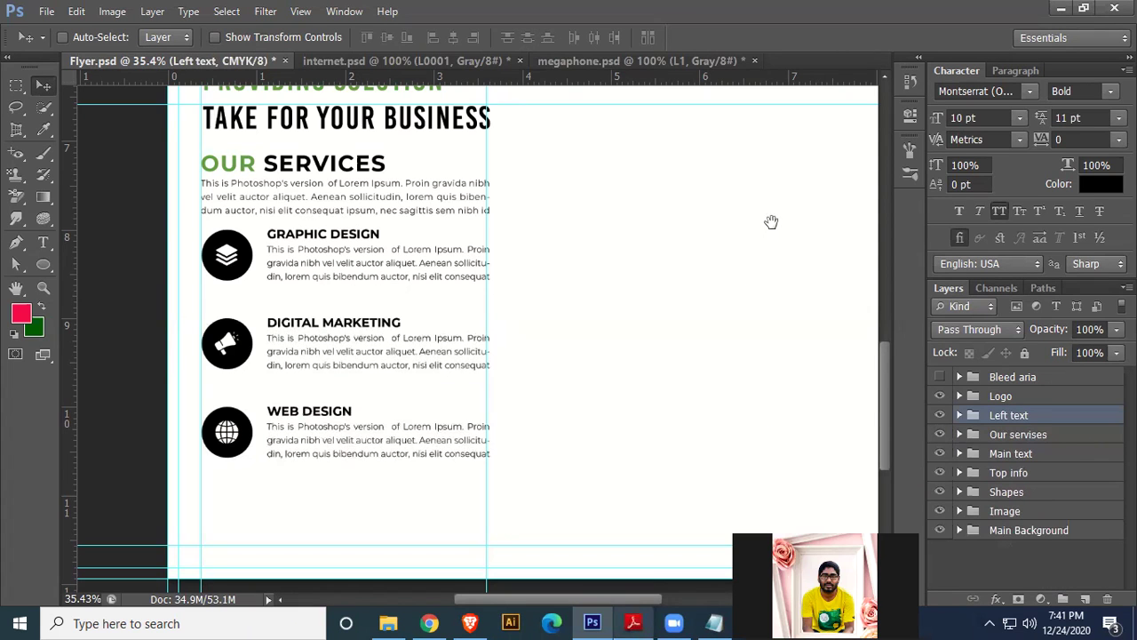
# - Switch to Text.txt in Notepad, copy the heading "about us" and return to the flyer in Photoshop
pyautogui.moveTo(771, 221); pyautogui.dragTo(645, 269)
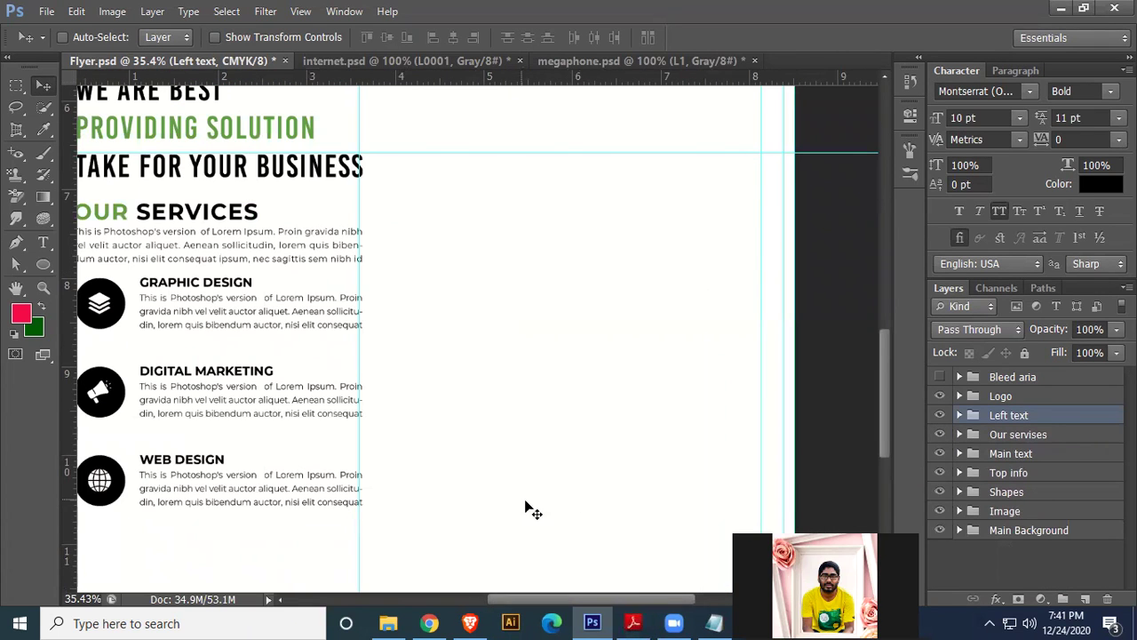
pyautogui.click(714, 623)
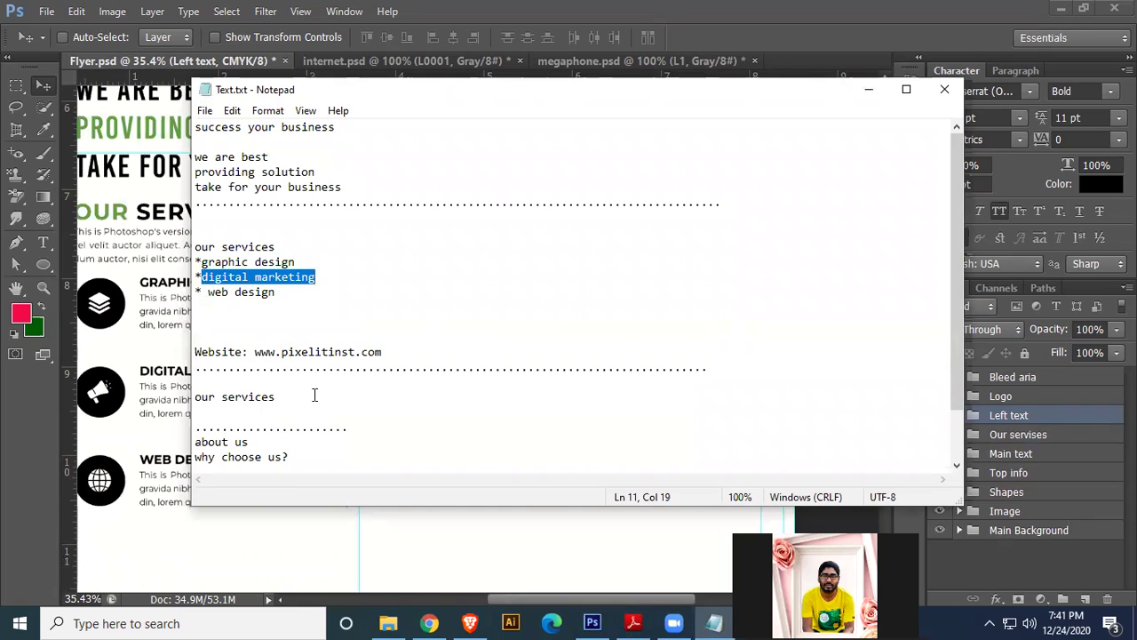
pyautogui.scroll(-2, 284, 395)
pyautogui.moveTo(256, 395); pyautogui.dragTo(188, 382)
pyautogui.click(214, 382)
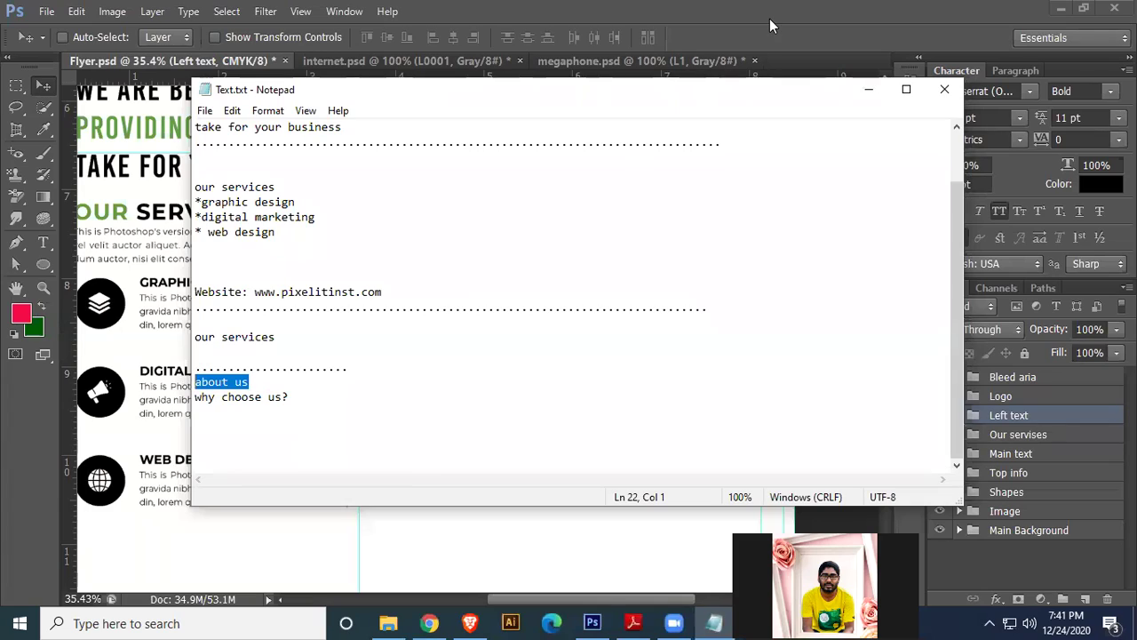
pyautogui.hotkey('alt', 'Tab')
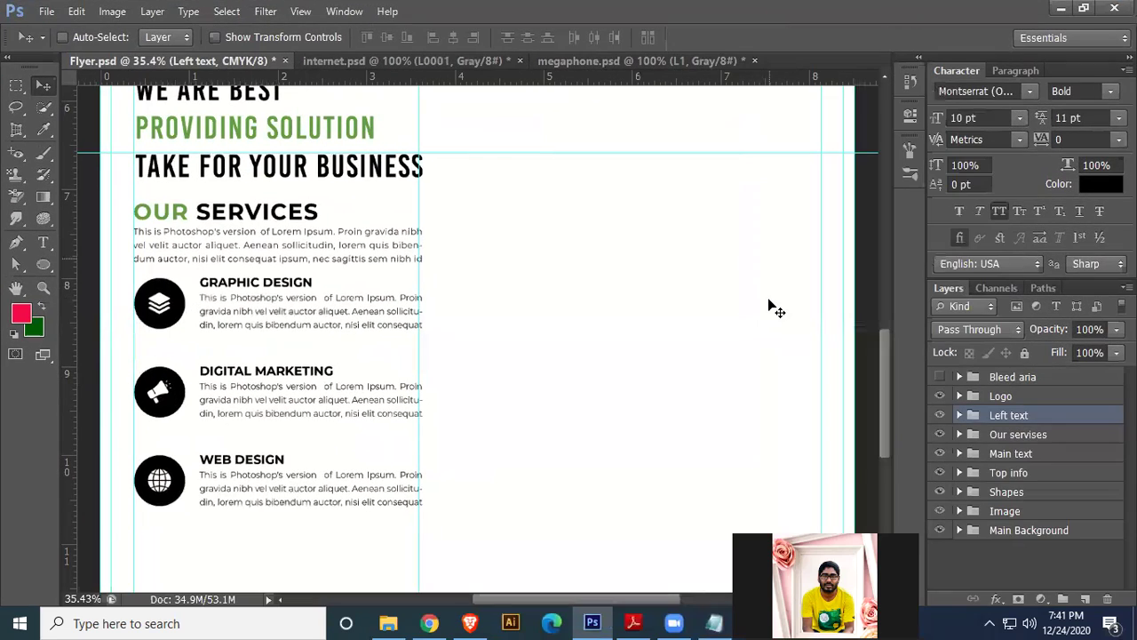
# - Add the text "ABOUT US" with the Type tool in the empty area beside the Our Services section
pyautogui.click(46, 242)
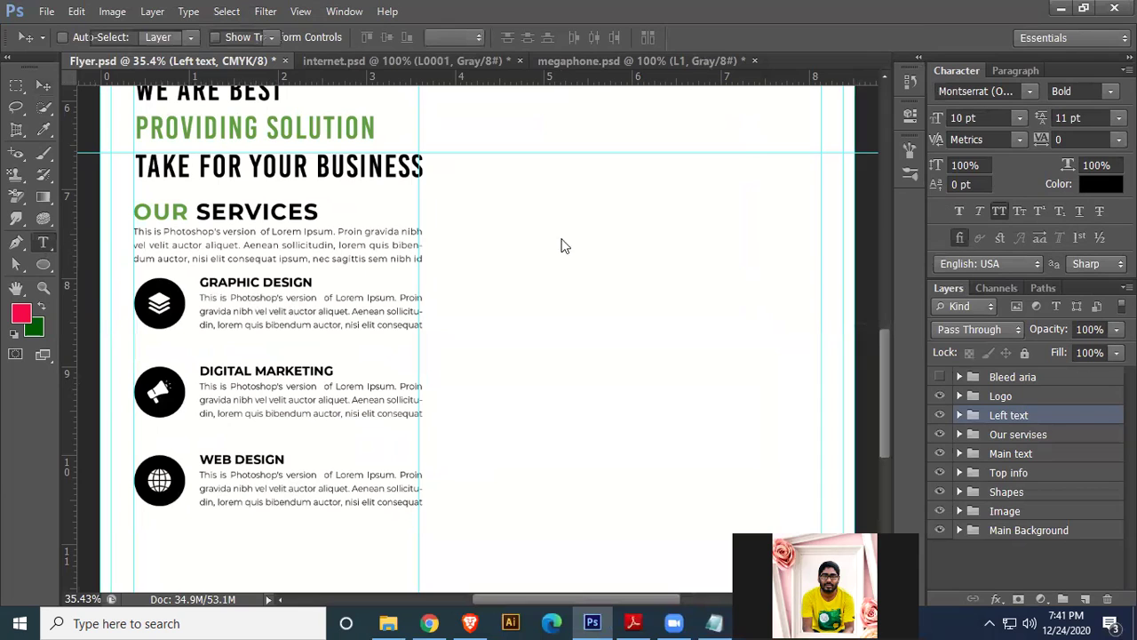
pyautogui.click(560, 236)
pyautogui.write('ABOUT US')
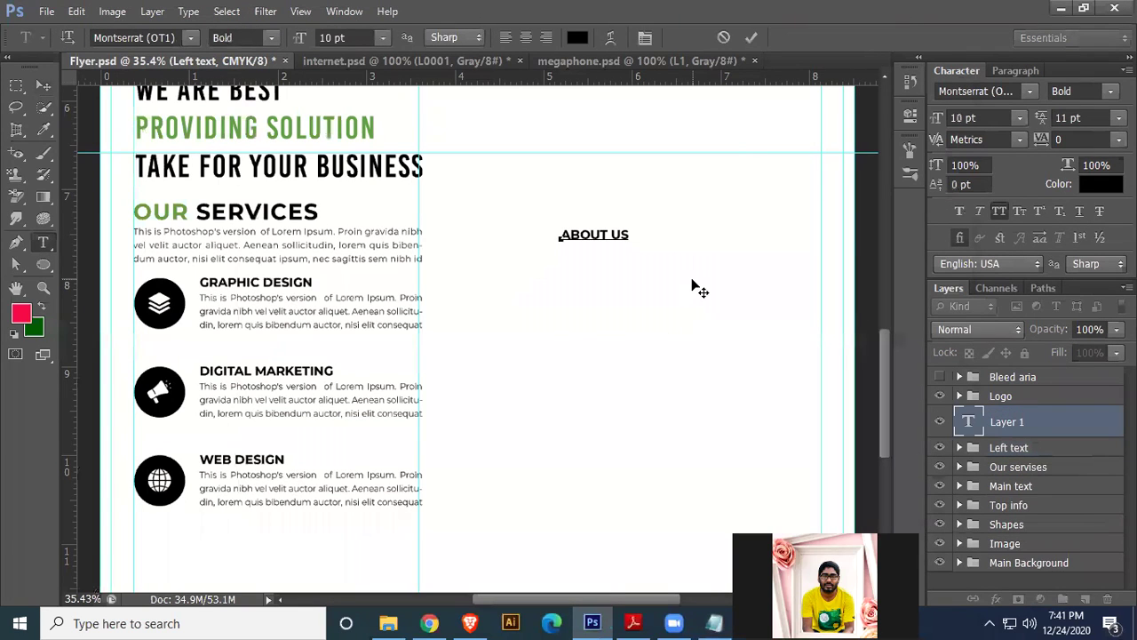
# - Set the whole ABOUT US heading to a font size of 16 pt and a tracking of 60
pyautogui.hotkey('ctrl', 'a')
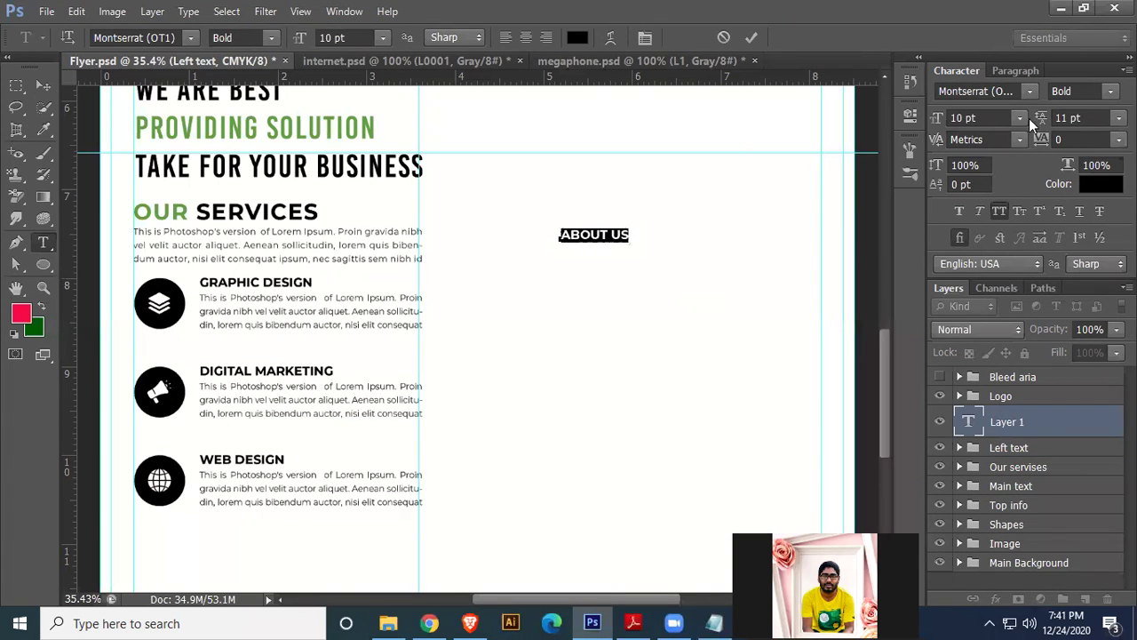
pyautogui.click(986, 118)
pyautogui.press('Up')
pyautogui.press('Up')
pyautogui.press('Up')
pyautogui.press('Up')
pyautogui.press('Up')
pyautogui.press('Up')
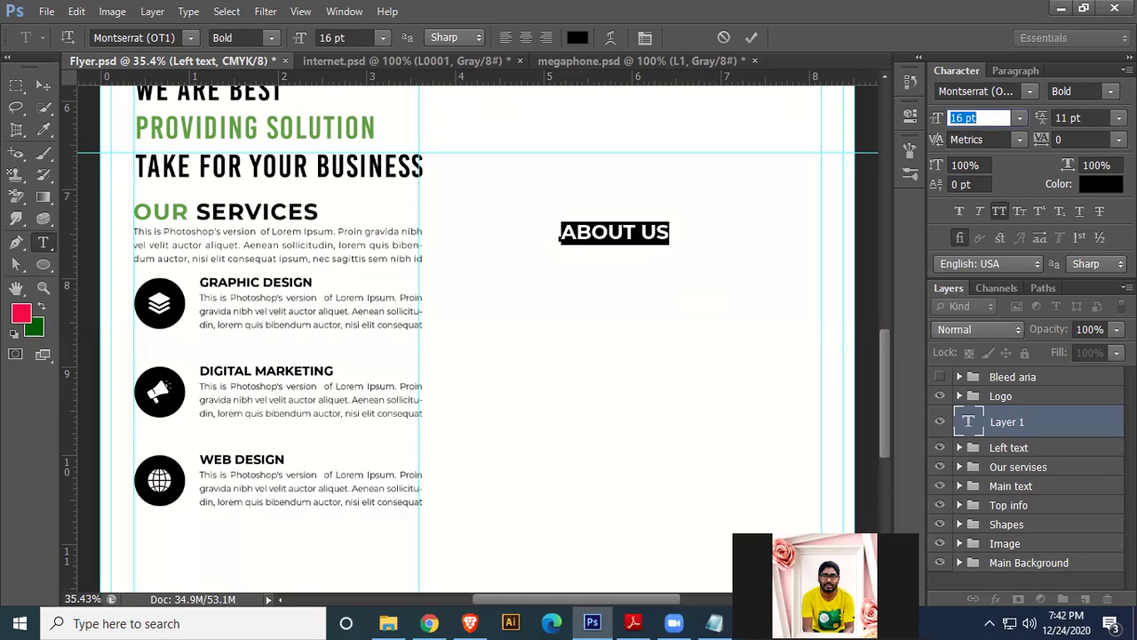
pyautogui.click(1071, 140)
pyautogui.press('Up')
pyautogui.press('Up')
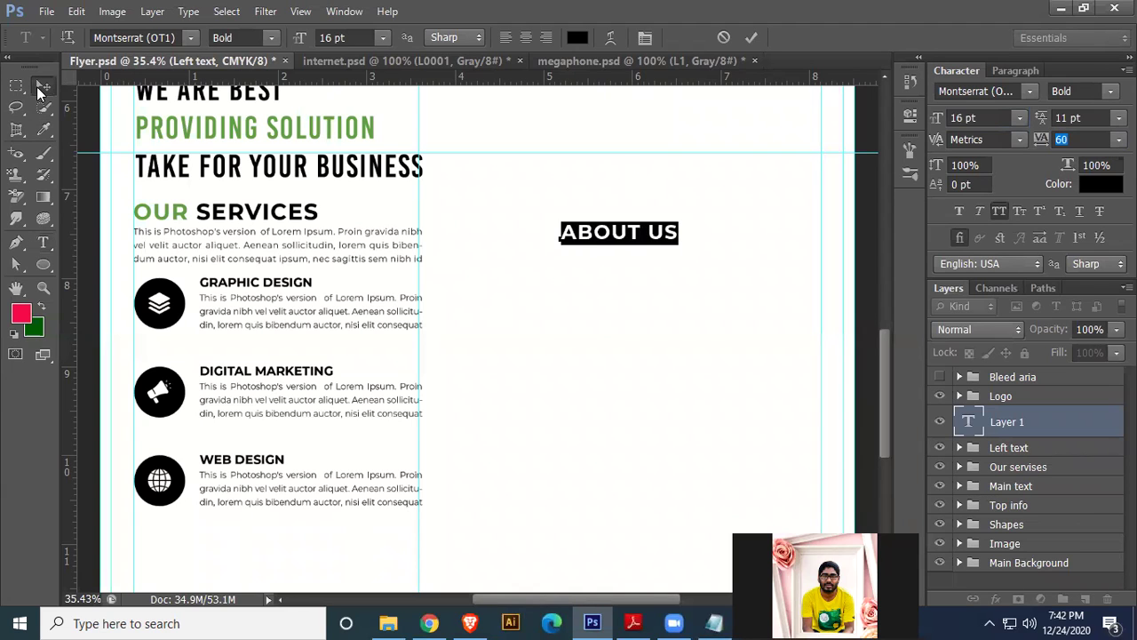
# - Move the ABOUT US heading up level with "Take for your business" and add a vertical guide at the heading's left edge
pyautogui.click(42, 86)
pyautogui.moveTo(630, 236); pyautogui.dragTo(601, 162)
pyautogui.moveTo(72, 223); pyautogui.dragTo(540, 295)
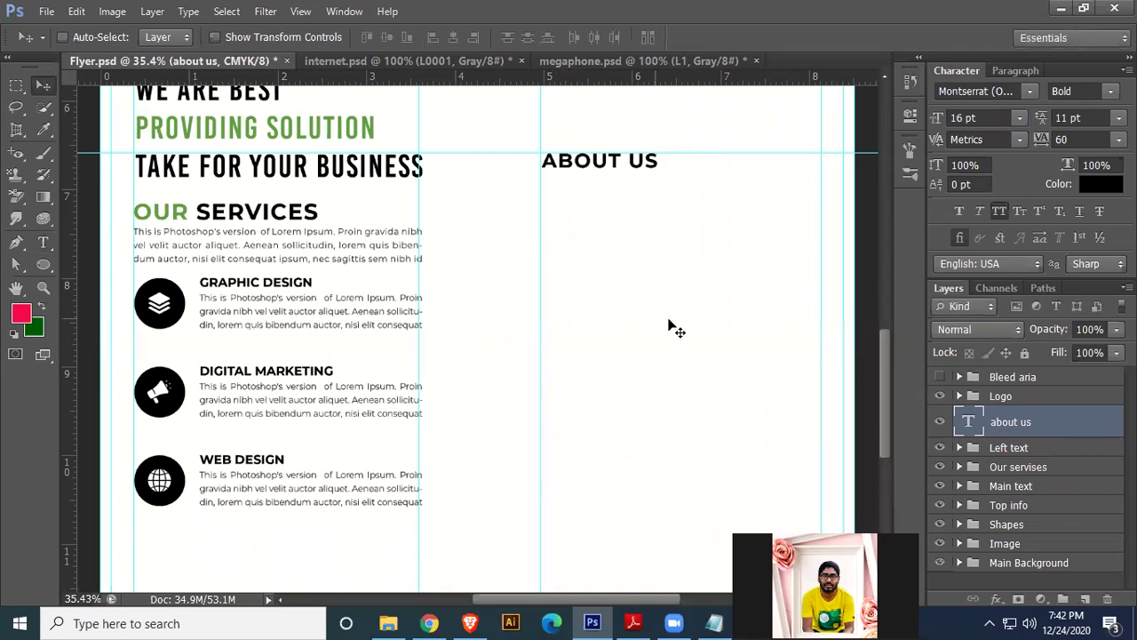
# - Draw a thin rectangle about 550 x 18 px from the end of the ABOUT US heading to the right margin guide
pyautogui.moveTo(43, 264); pyautogui.dragTo(86, 264)
pyautogui.moveTo(661, 162); pyautogui.dragTo(817, 166)
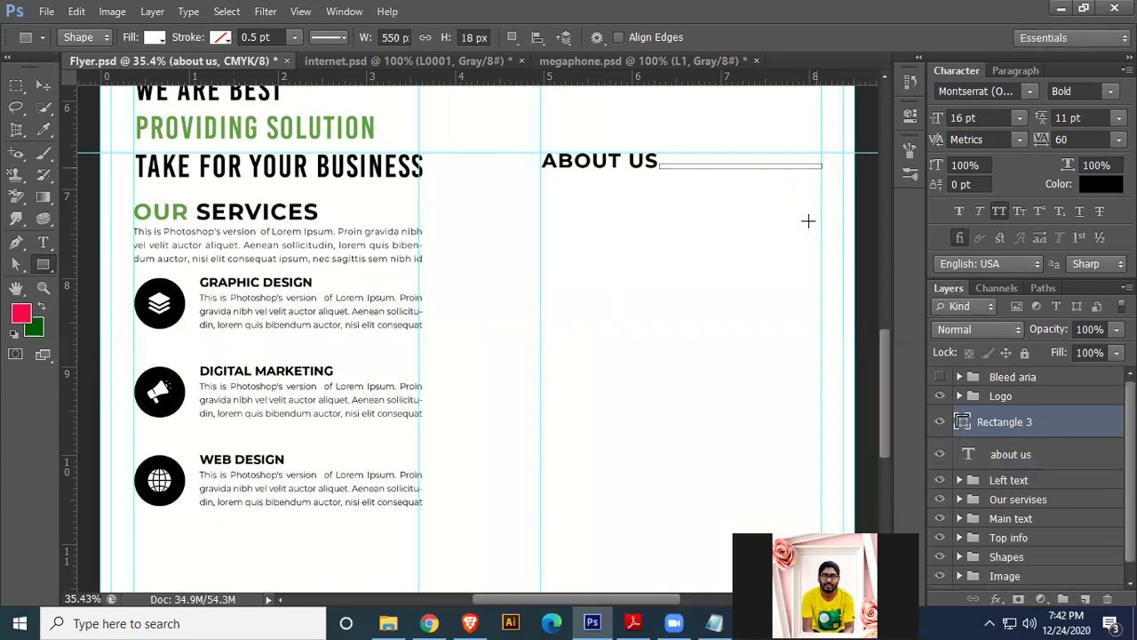
pyautogui.click(1098, 182)
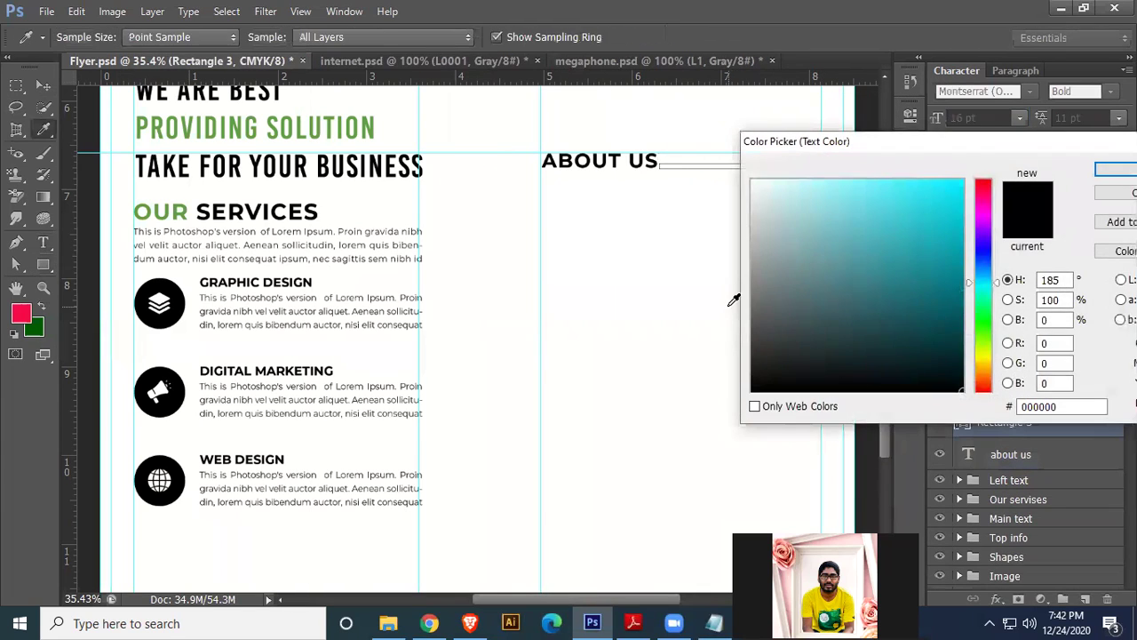
pyautogui.click(1100, 173)
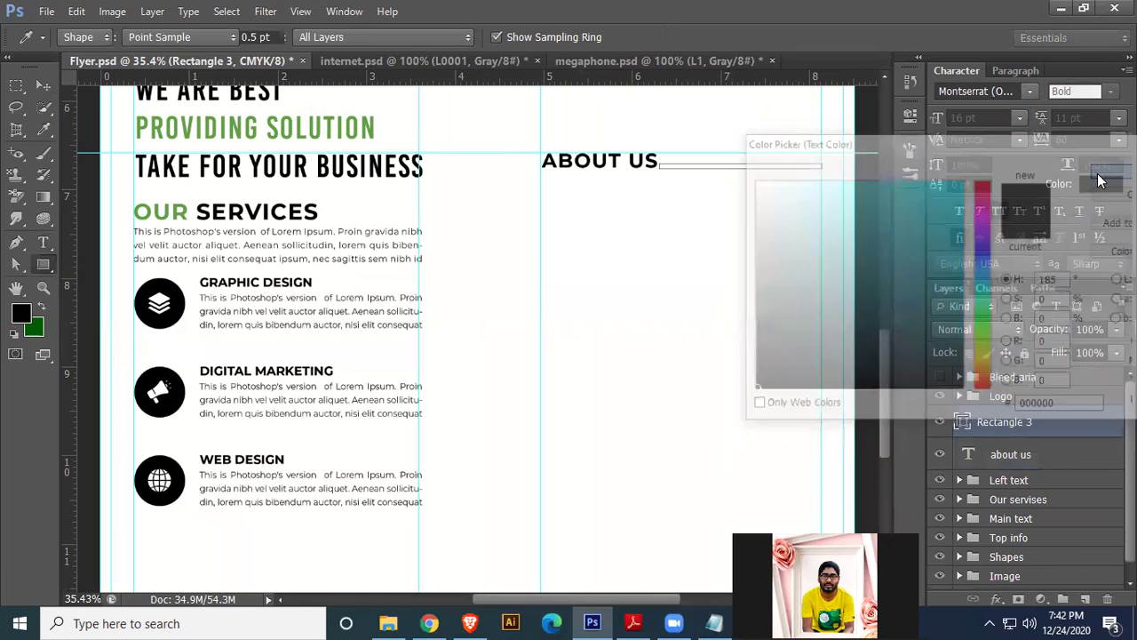
pyautogui.click(44, 83)
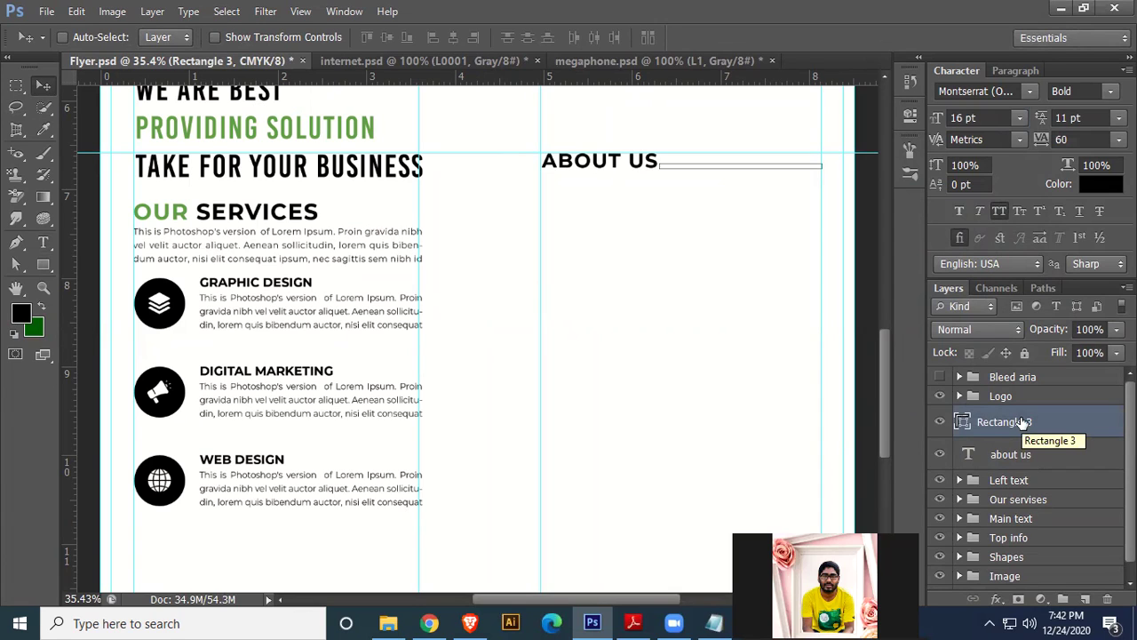
# - Place the Rectangle 3 layer above the Logo group, outside it, and collapse the group
pyautogui.click(940, 421)
pyautogui.click(940, 422)
pyautogui.moveTo(996, 425); pyautogui.dragTo(1031, 396)
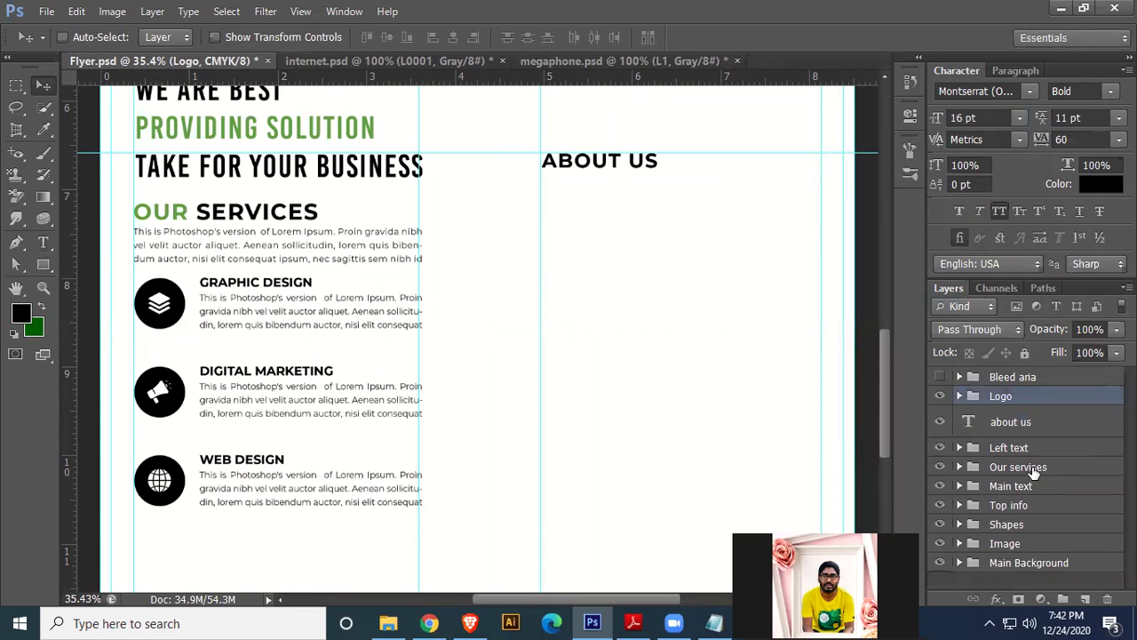
pyautogui.scroll(3, 1034, 475)
pyautogui.scroll(-3, 1031, 480)
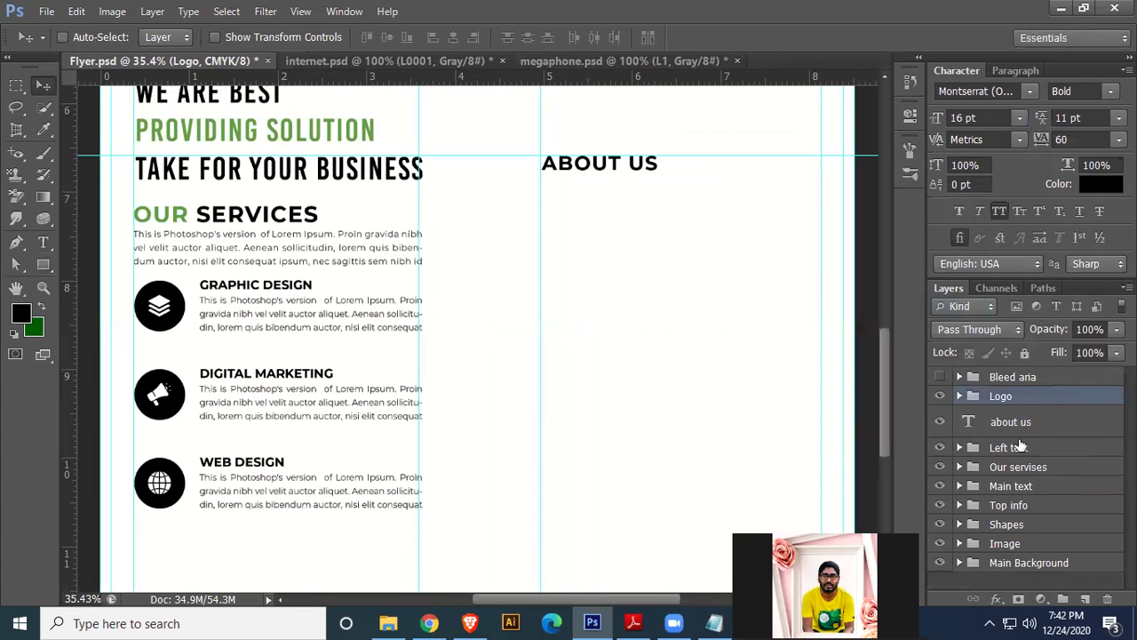
pyautogui.click(958, 397)
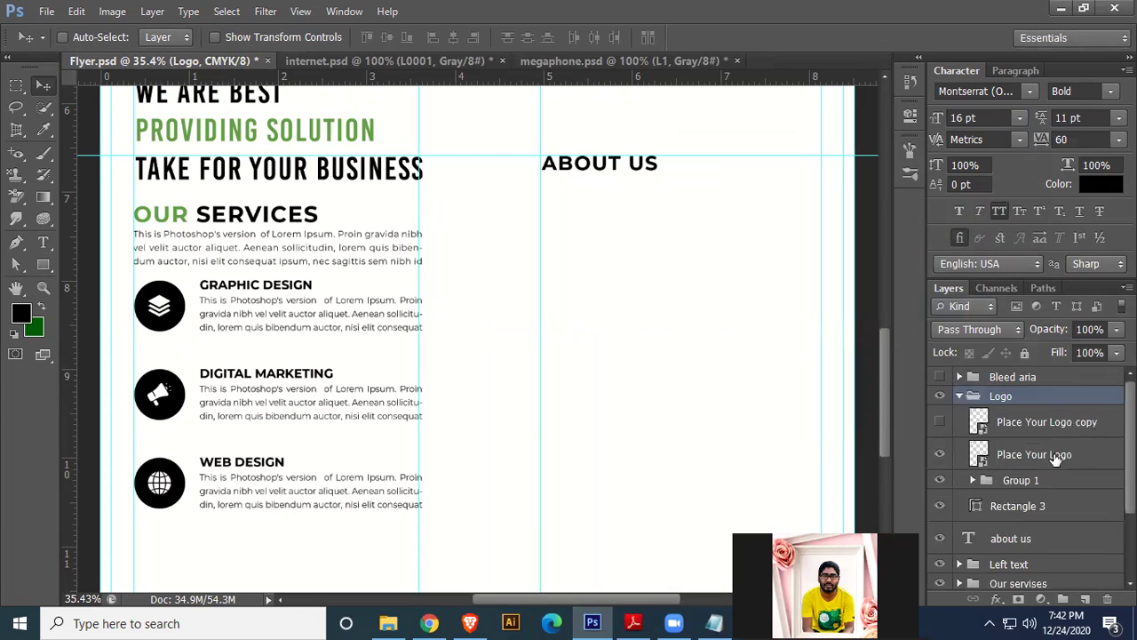
pyautogui.click(970, 480)
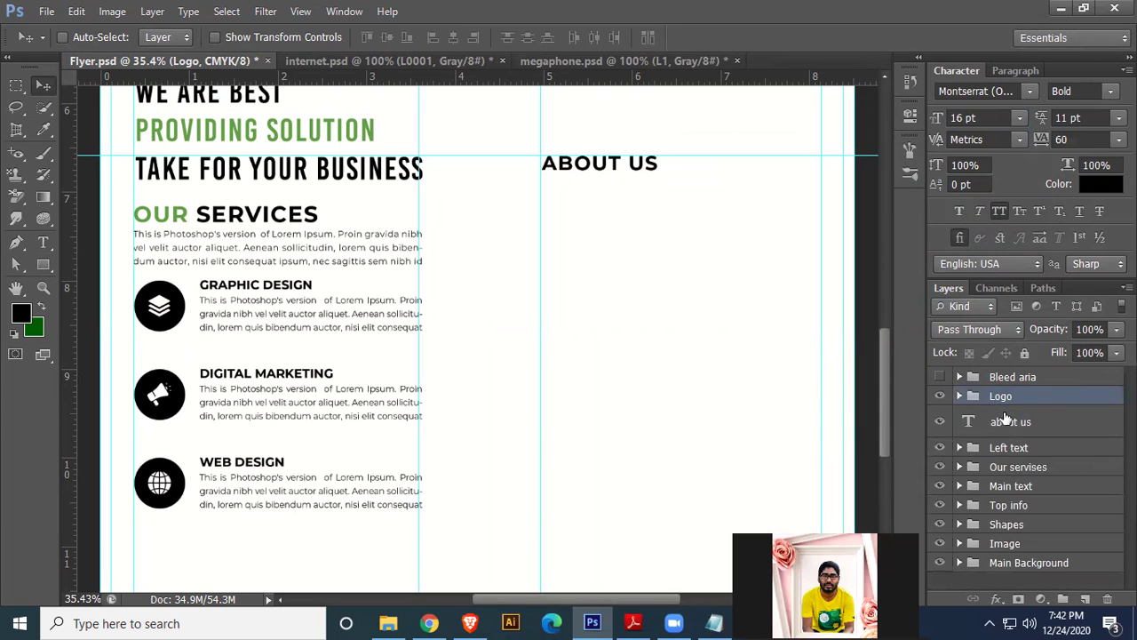
pyautogui.click(959, 396)
pyautogui.moveTo(992, 506); pyautogui.dragTo(1008, 389)
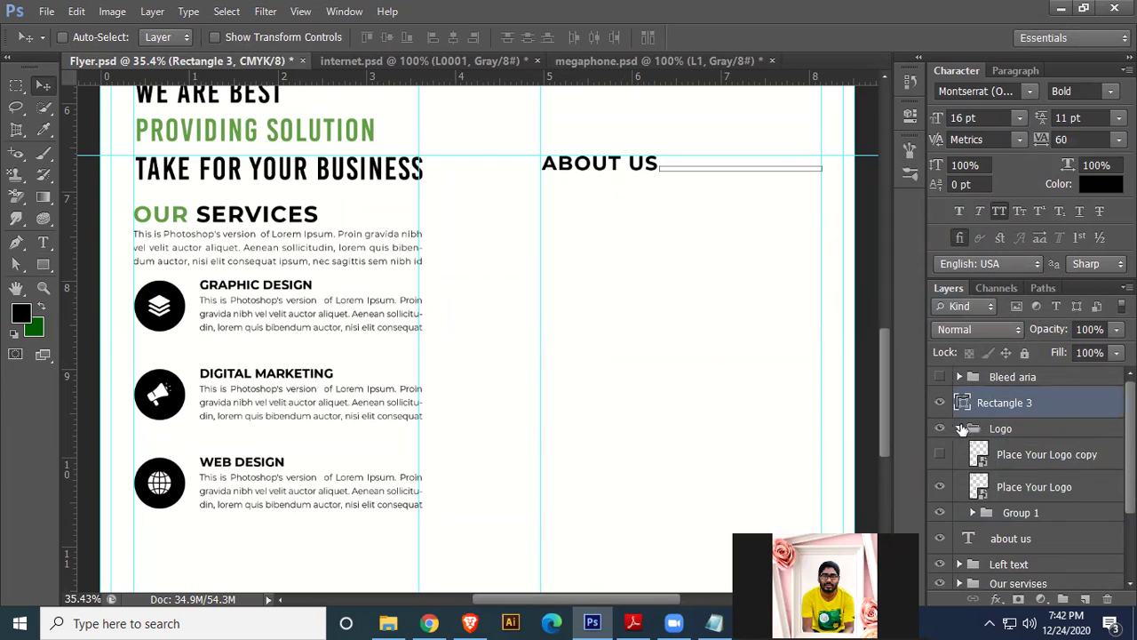
pyautogui.click(960, 428)
# - Change the fill of the rectangle beside the ABOUT US heading to black
pyautogui.click(43, 264)
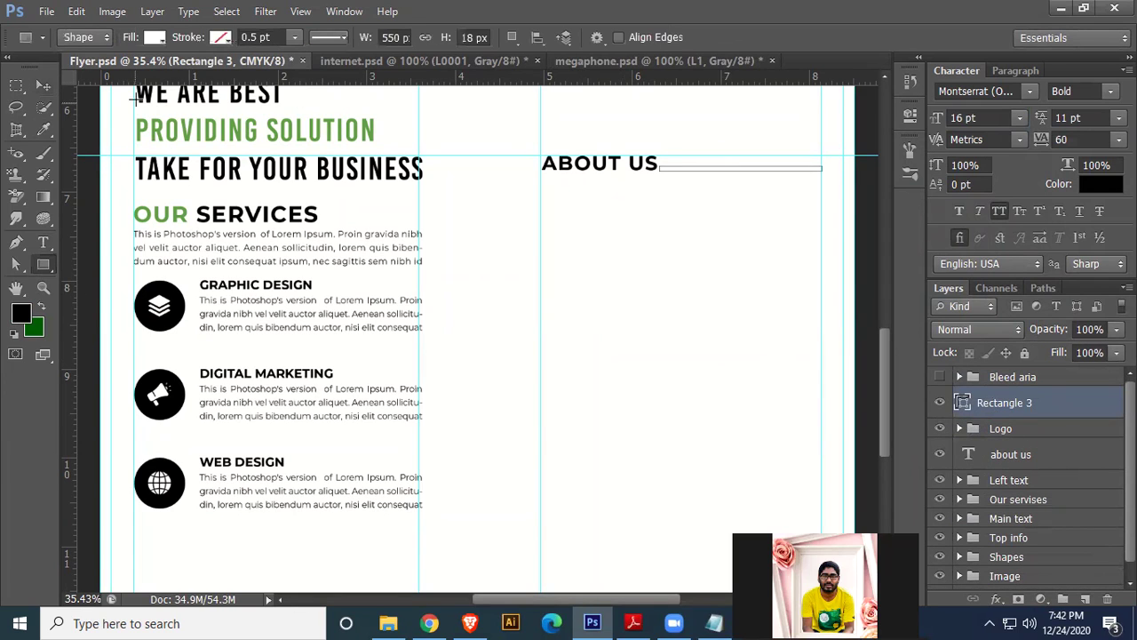
pyautogui.click(156, 38)
pyautogui.click(190, 145)
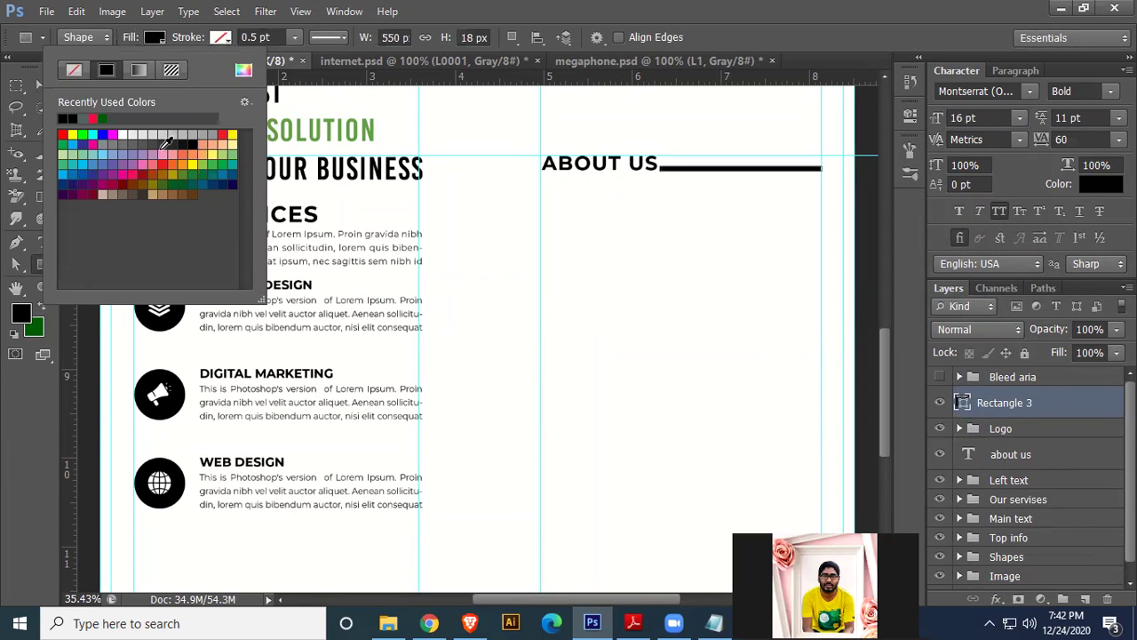
pyautogui.click(40, 90)
pyautogui.click(42, 86)
# - Nudge the black rectangle slightly up beside the ABOUT US heading
pyautogui.scroll(4, 716, 328)
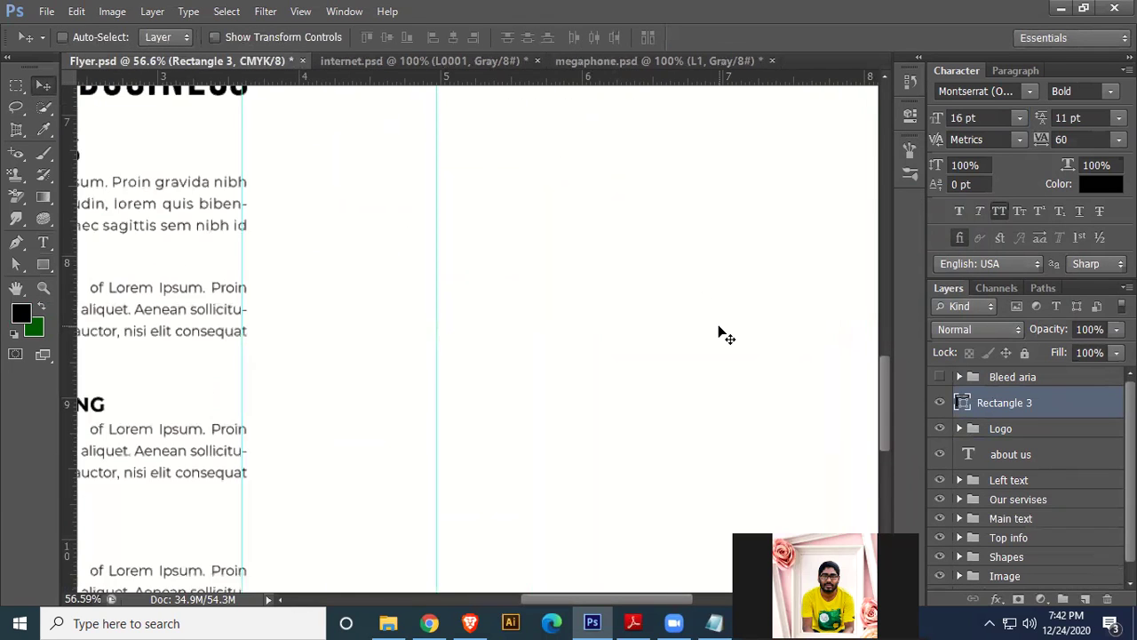
pyautogui.moveTo(602, 338); pyautogui.dragTo(545, 536)
pyautogui.scroll(1, 655, 477)
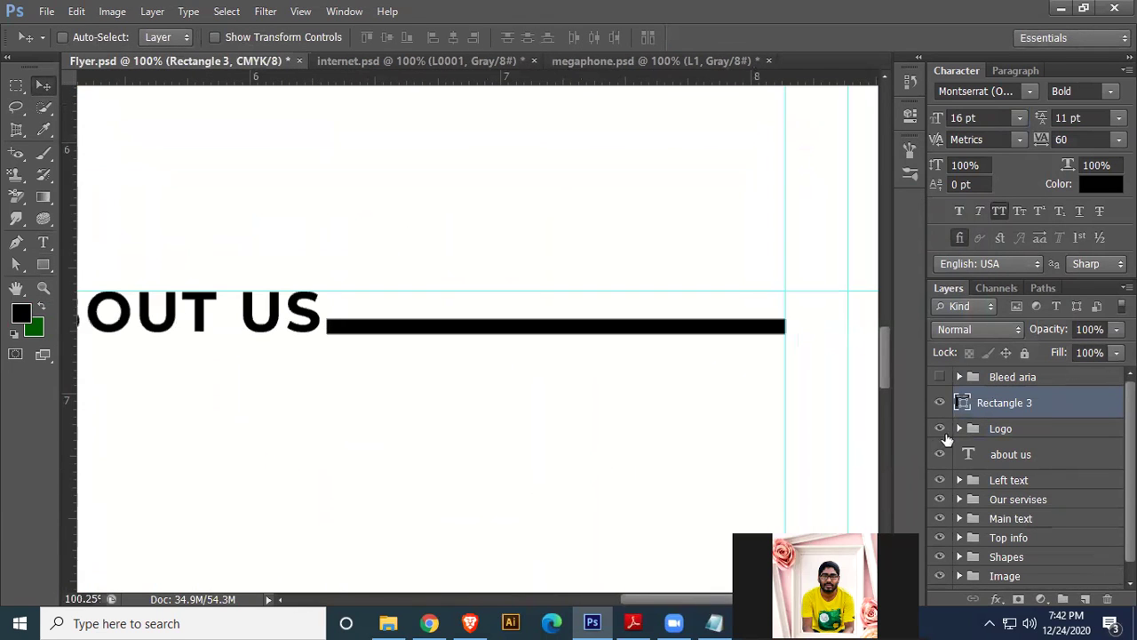
pyautogui.click(1017, 428)
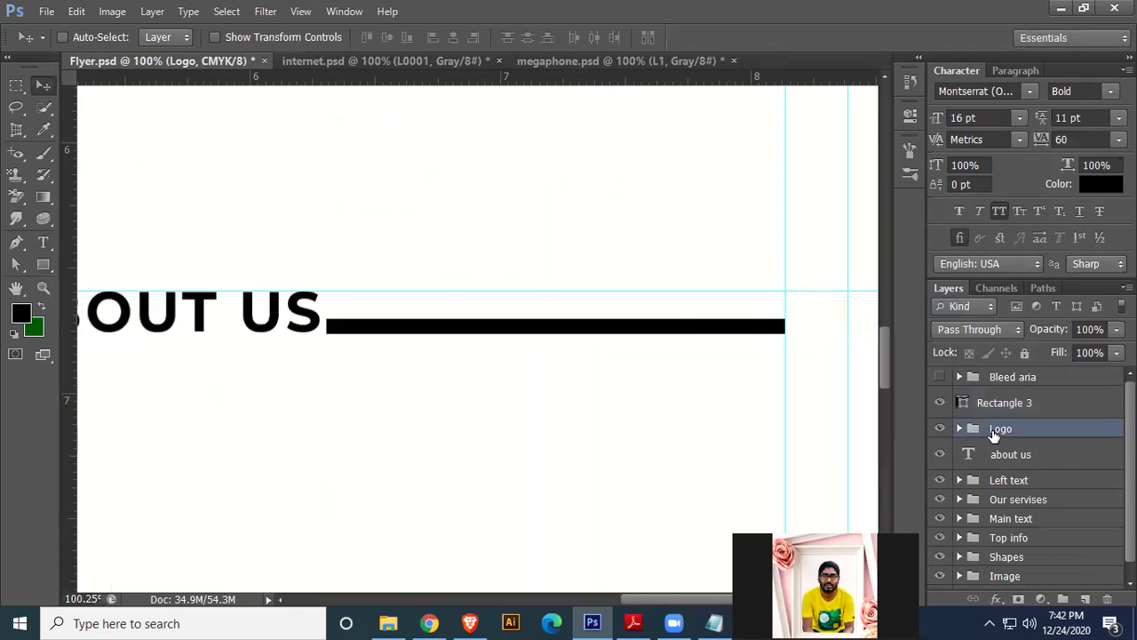
pyautogui.click(1036, 413)
pyautogui.press('Up')
pyautogui.press('Up')
pyautogui.press('Up')
pyautogui.press('Up')
pyautogui.press('Up')
pyautogui.press('Up')
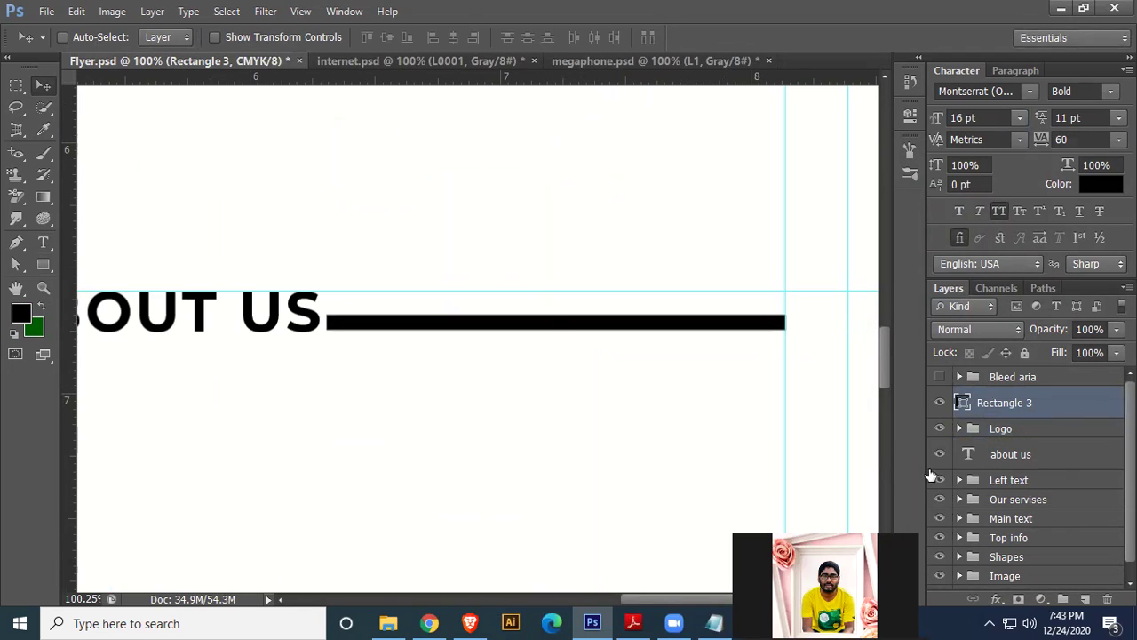
# - Reduce the black rectangle's height with Free Transform to make a thinner line
pyautogui.hotkey('ctrl', 't')
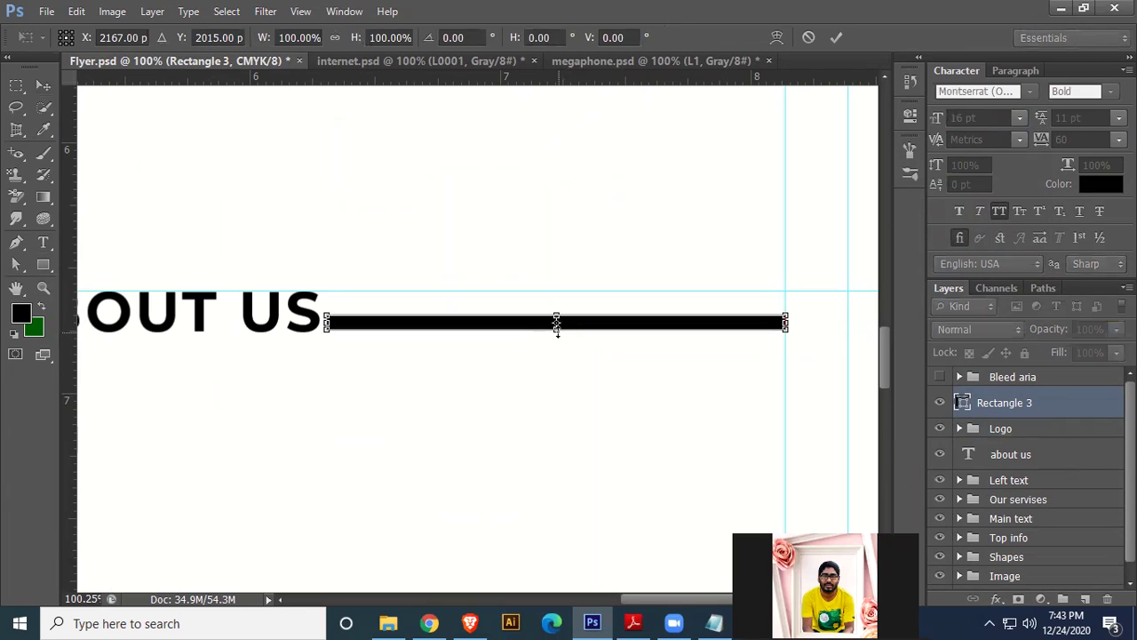
pyautogui.moveTo(556, 325); pyautogui.dragTo(557, 325)
pyautogui.press('Return')
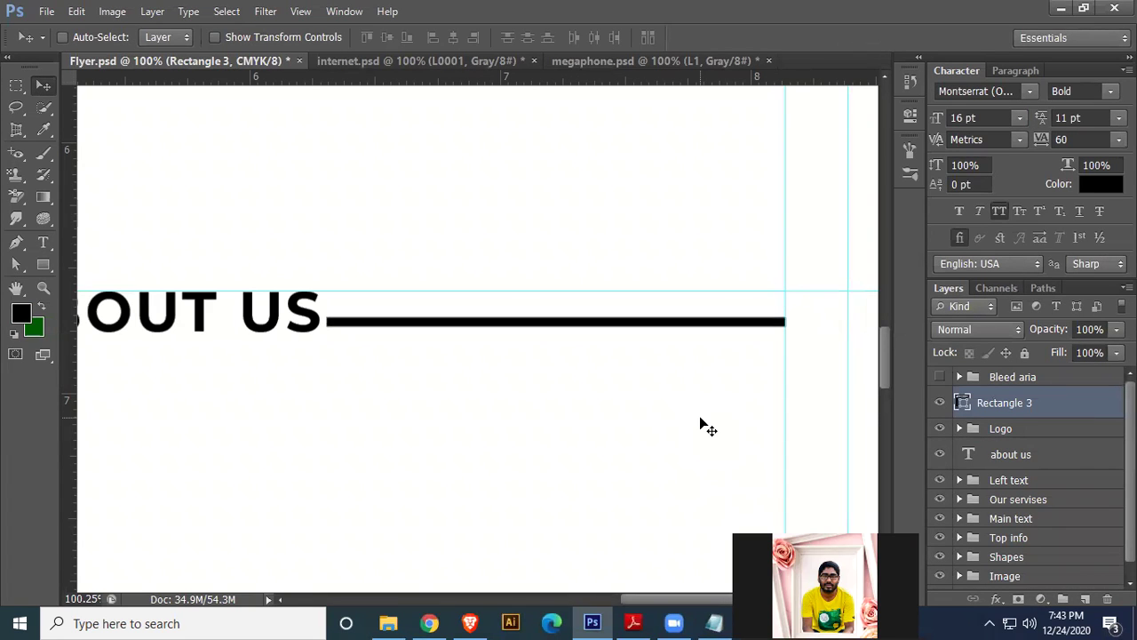
# - Create a paragraph text box below the ABOUT US heading, spanning the column between the guides, and fill it with Lorem Ipsum
pyautogui.hotkey('ctrl', '0')
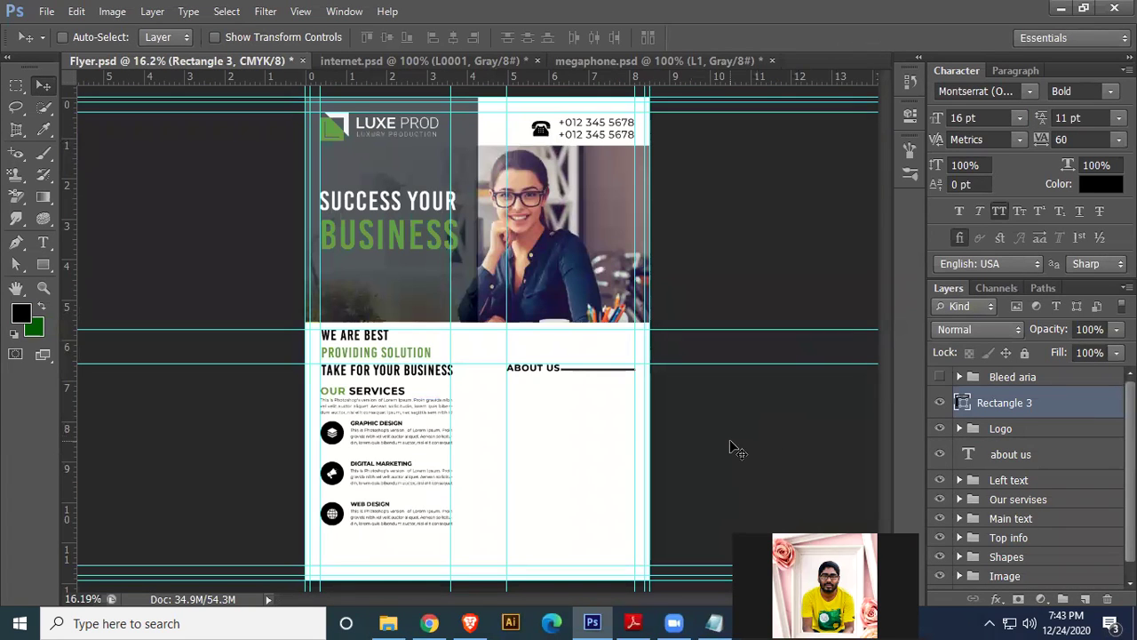
pyautogui.scroll(4, 702, 471)
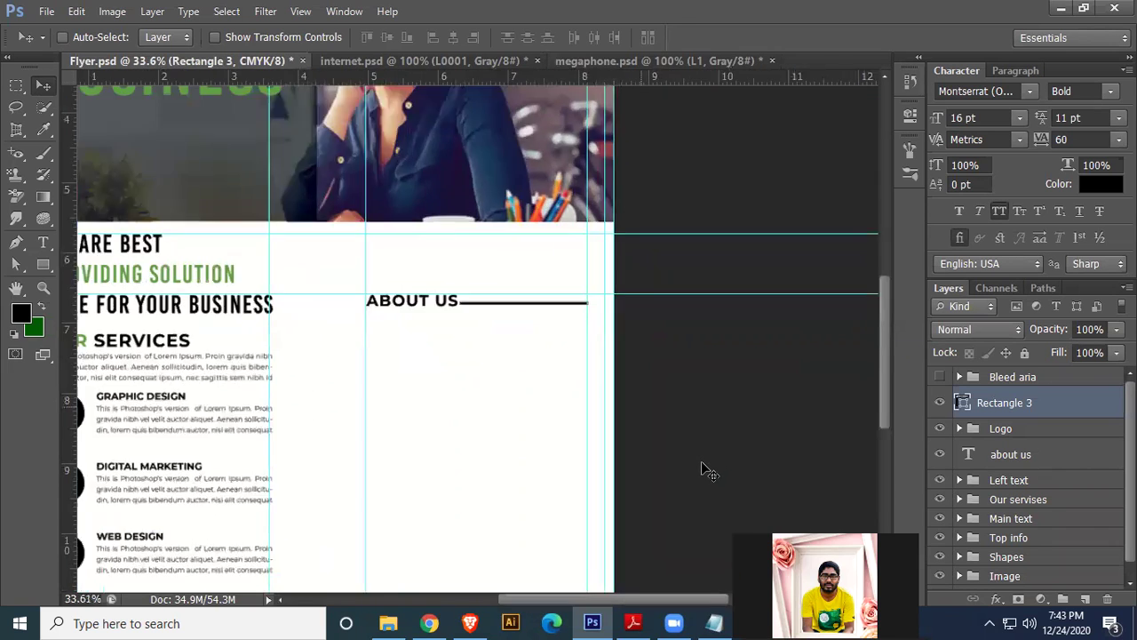
pyautogui.moveTo(393, 399); pyautogui.dragTo(587, 311)
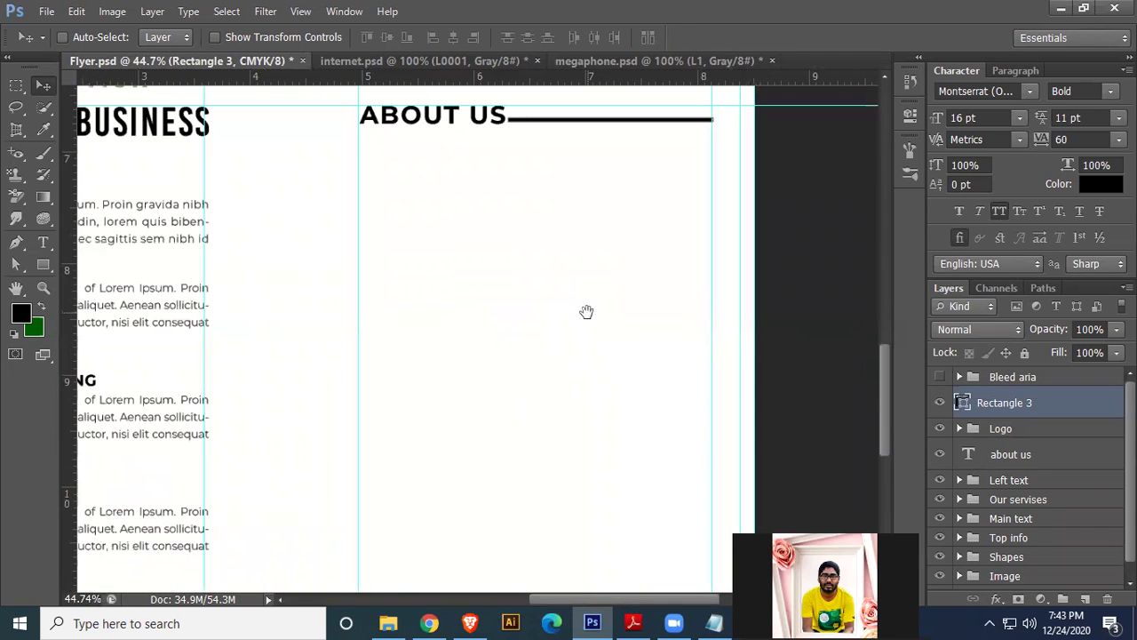
pyautogui.click(1011, 455)
pyautogui.press('t')
pyautogui.moveTo(360, 138); pyautogui.dragTo(711, 276)
pyautogui.click(188, 10)
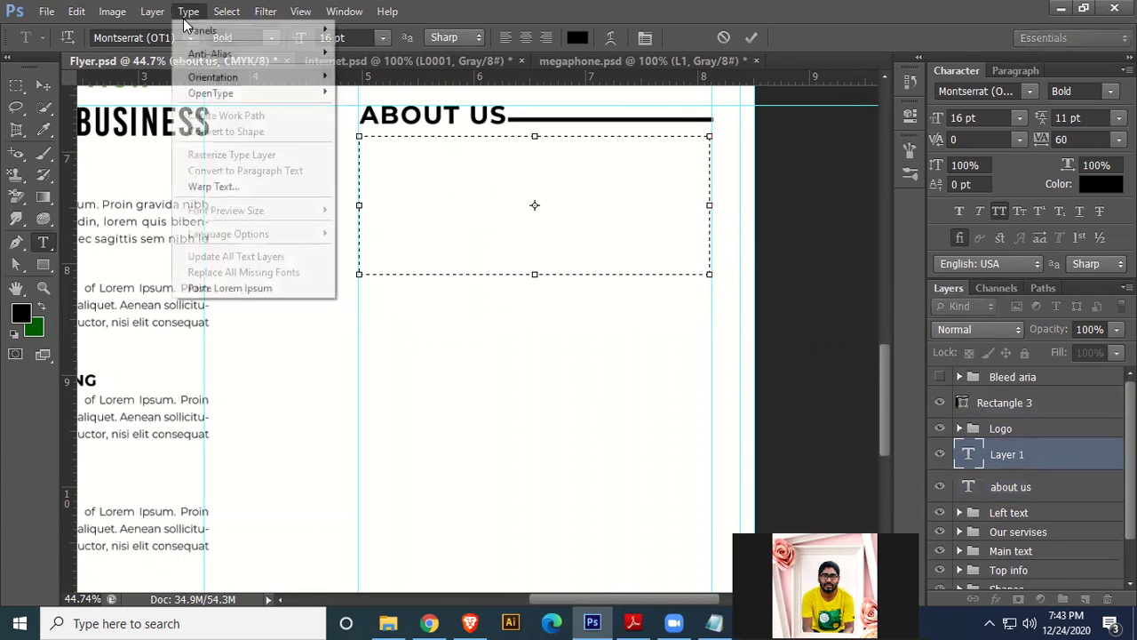
pyautogui.click(228, 289)
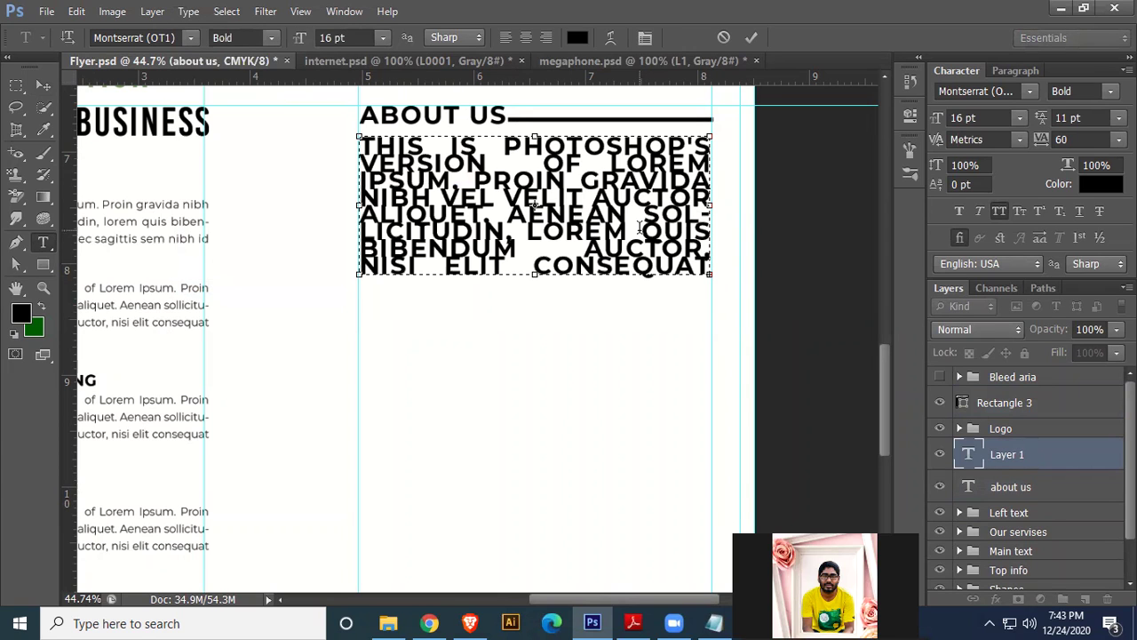
# - Set all of the ABOUT US paragraph text to Auto leading and a font size of 8 pt
pyautogui.hotkey('ctrl', 'a')
pyautogui.click(1119, 118)
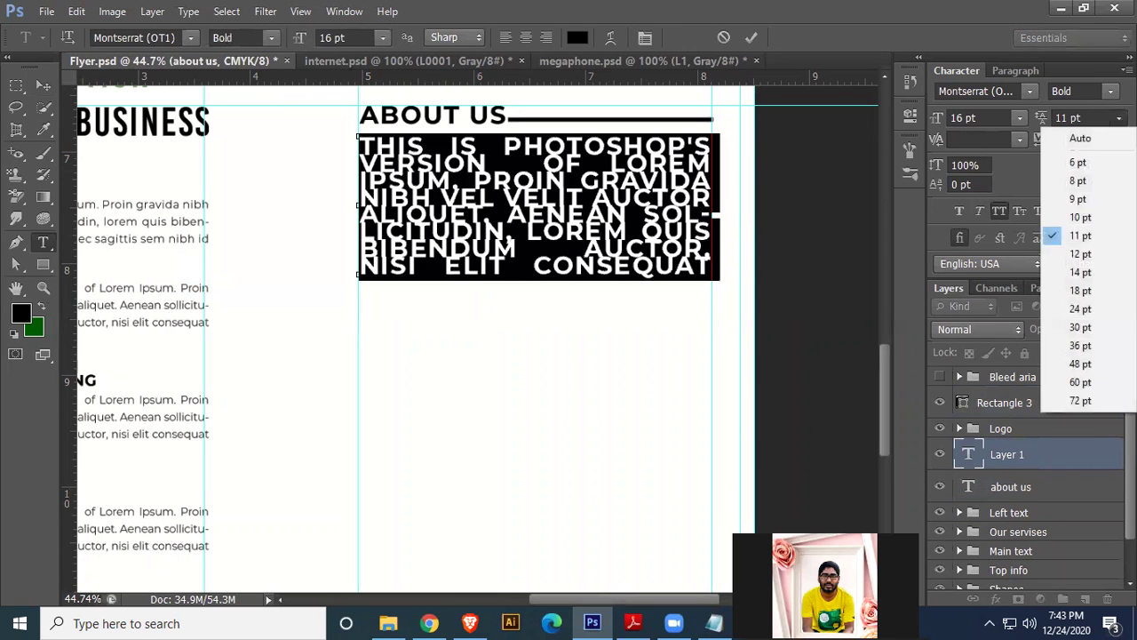
pyautogui.click(1080, 137)
pyautogui.click(1020, 118)
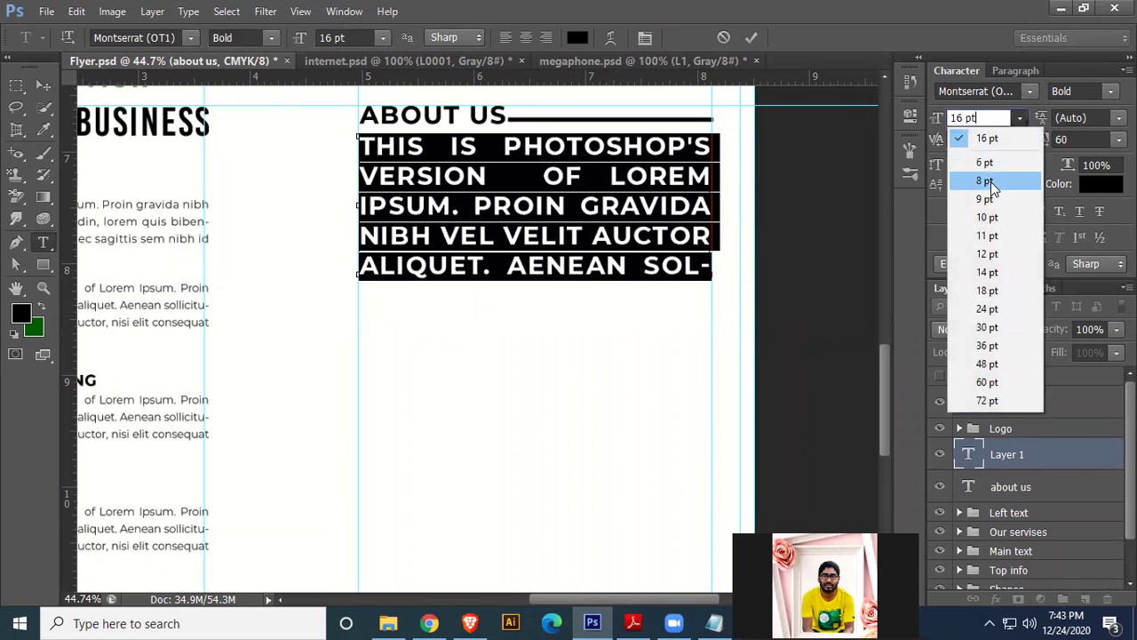
pyautogui.click(992, 181)
# - Change the ABOUT US paragraph's font style to Light and turn off All Caps
pyautogui.click(1110, 91)
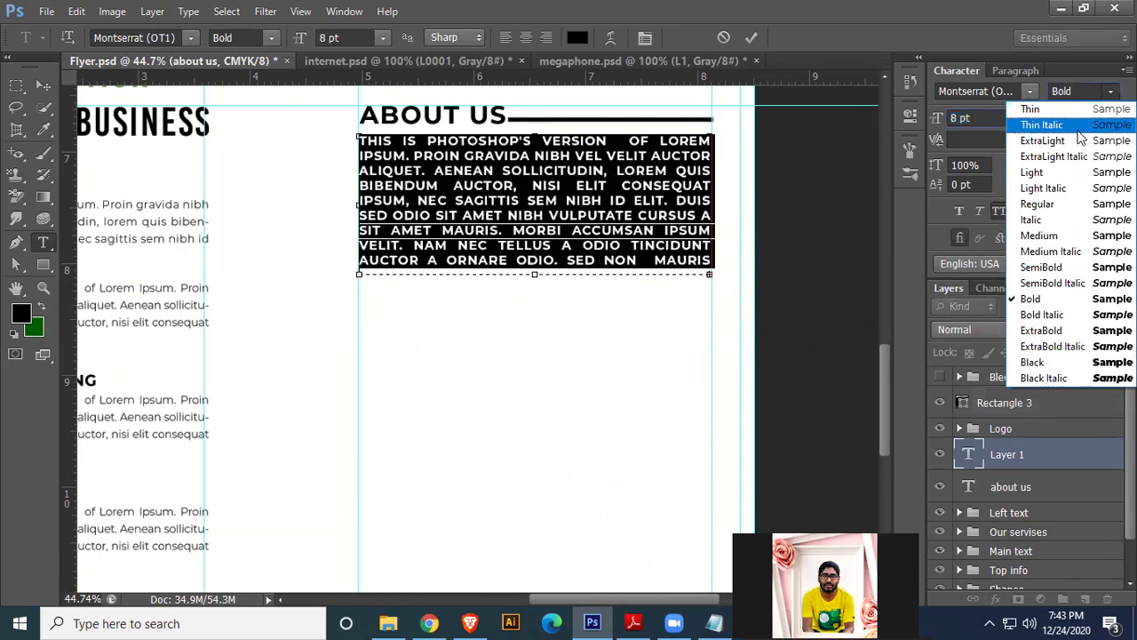
pyautogui.click(1039, 170)
pyautogui.click(1000, 213)
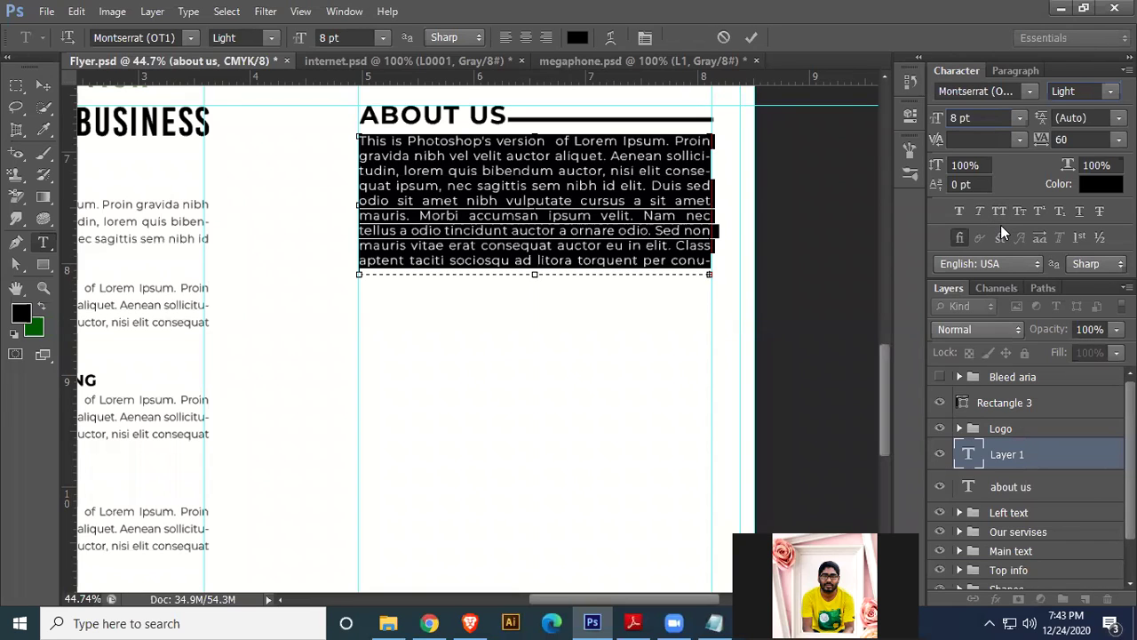
# - Set the ABOUT US paragraph's leading to 10 pt and commit the text
pyautogui.click(1119, 117)
pyautogui.click(1079, 235)
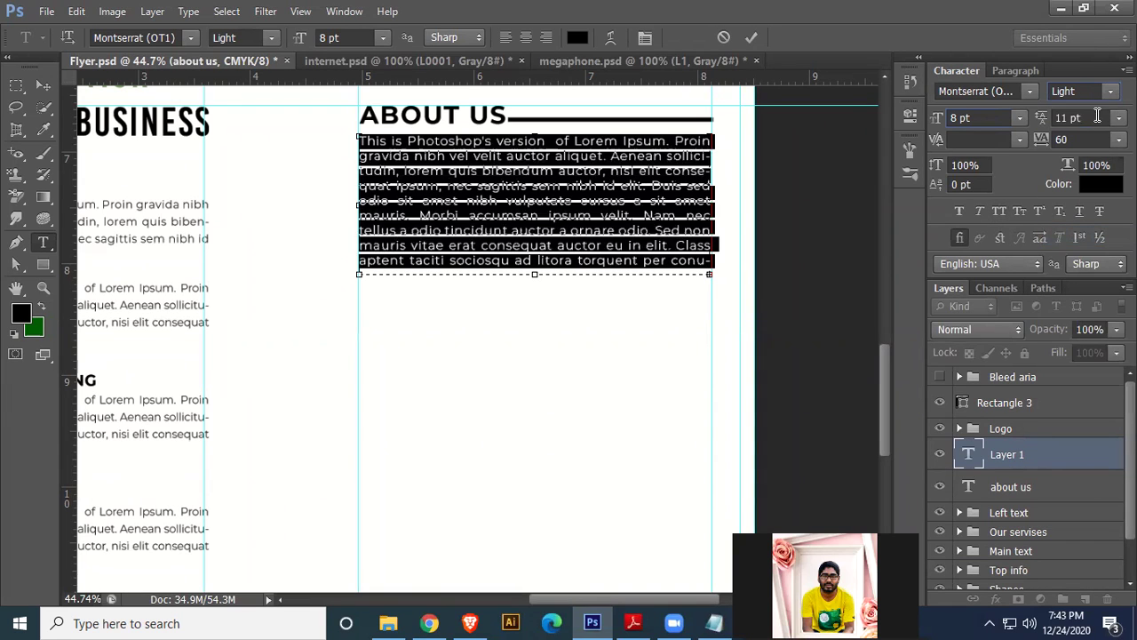
pyautogui.scroll(-1, 1095, 112)
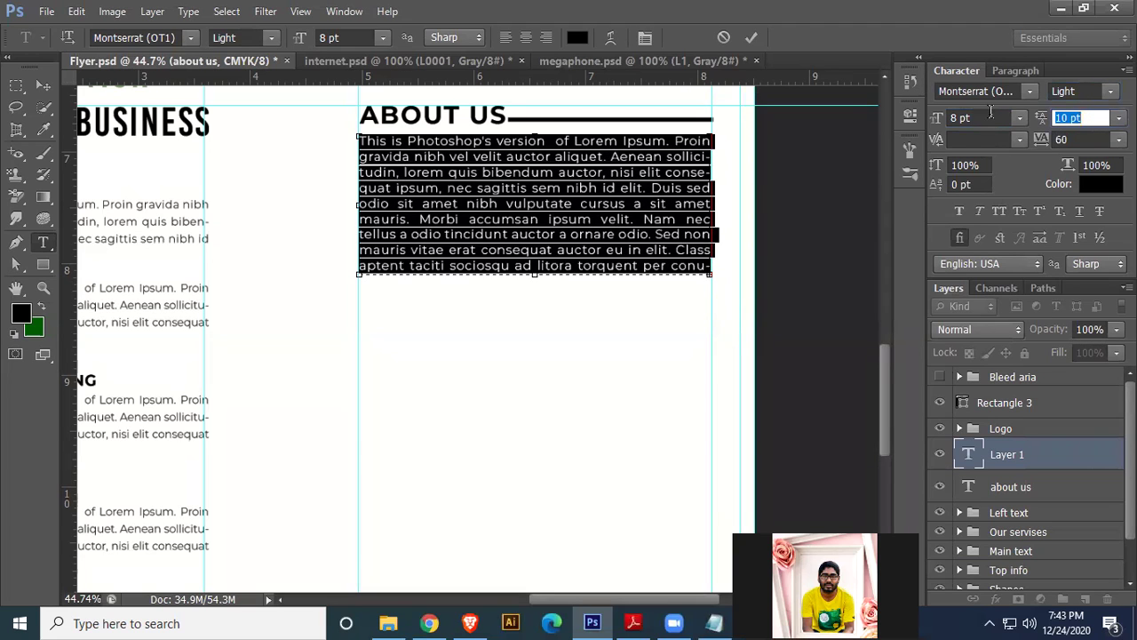
pyautogui.click(42, 86)
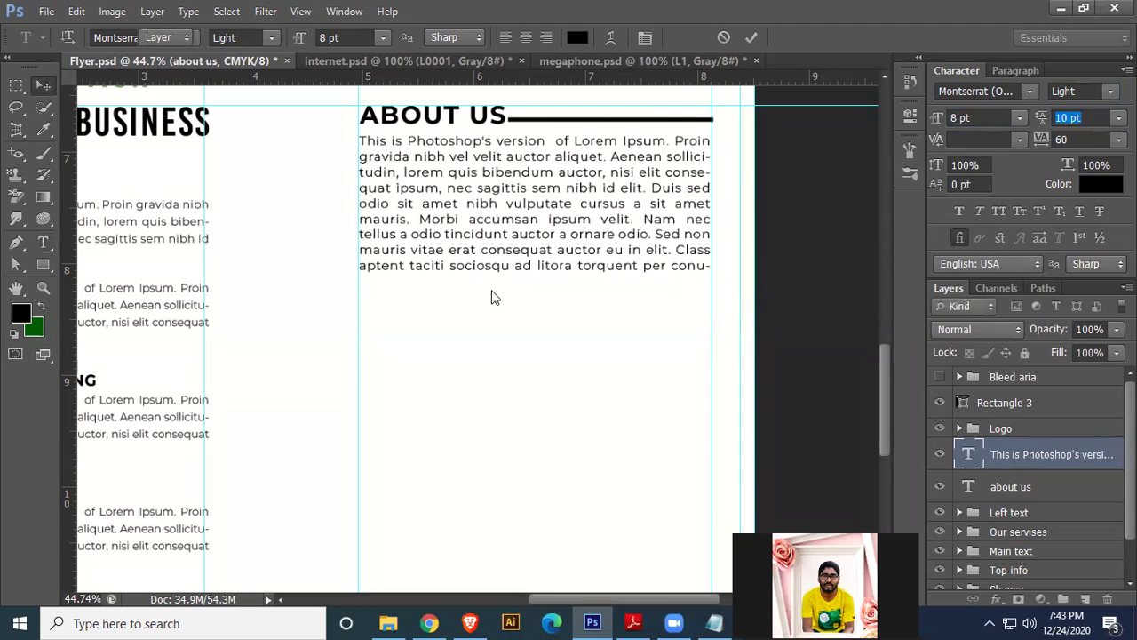
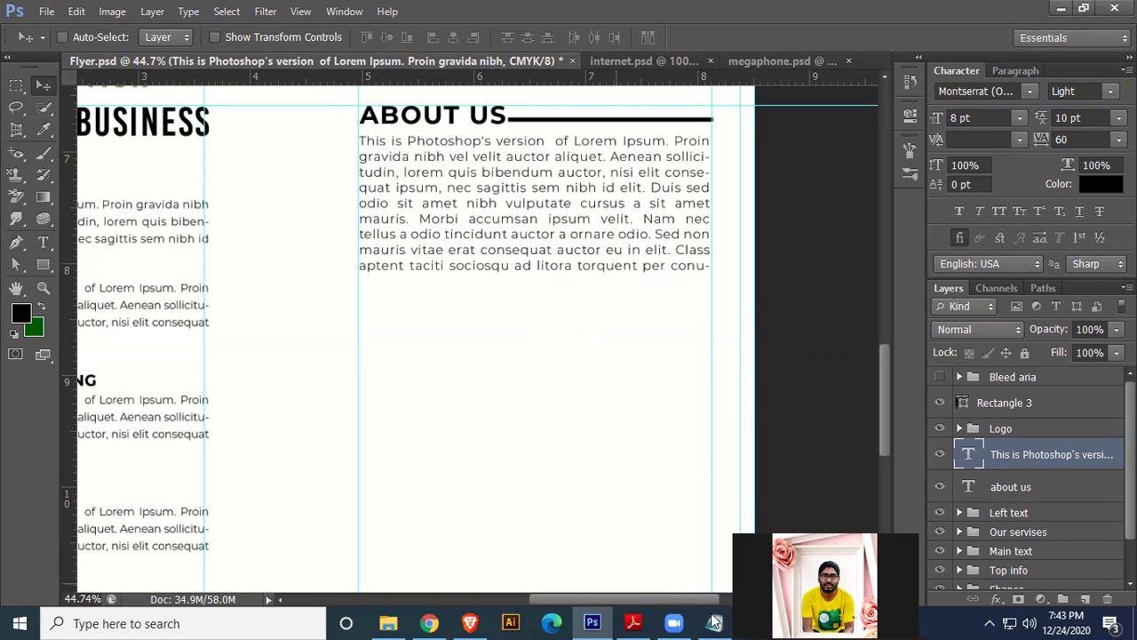
# - Add the line "why choose us?" from the Notepad text as a new text layer below the ABOUT US paragraph
pyautogui.hotkey('alt', 'Tab')
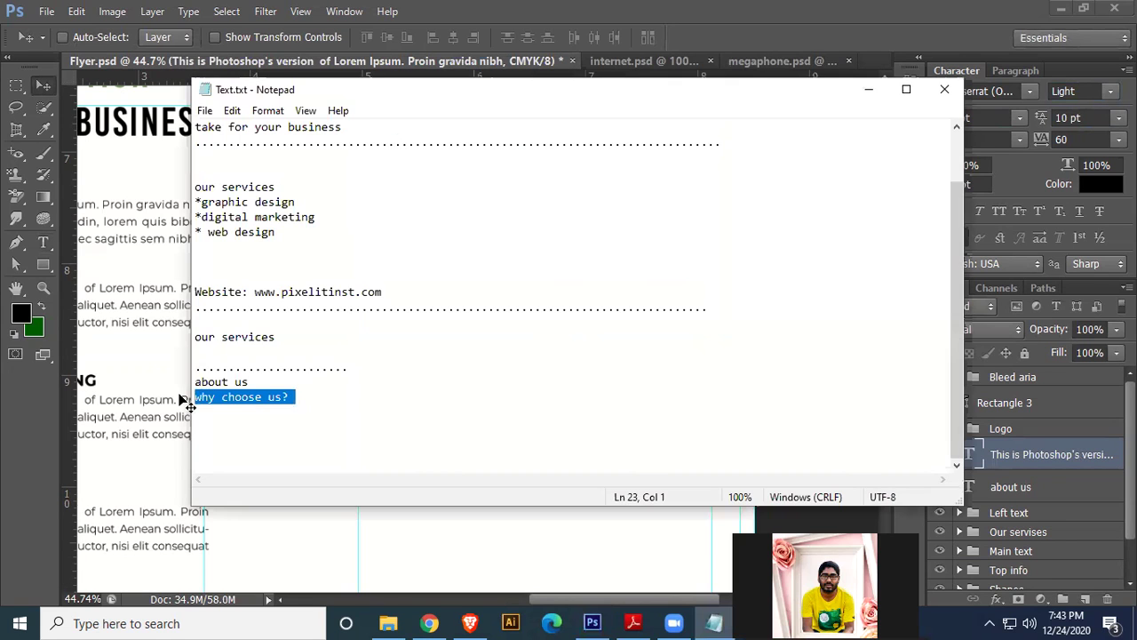
pyautogui.click(811, 90)
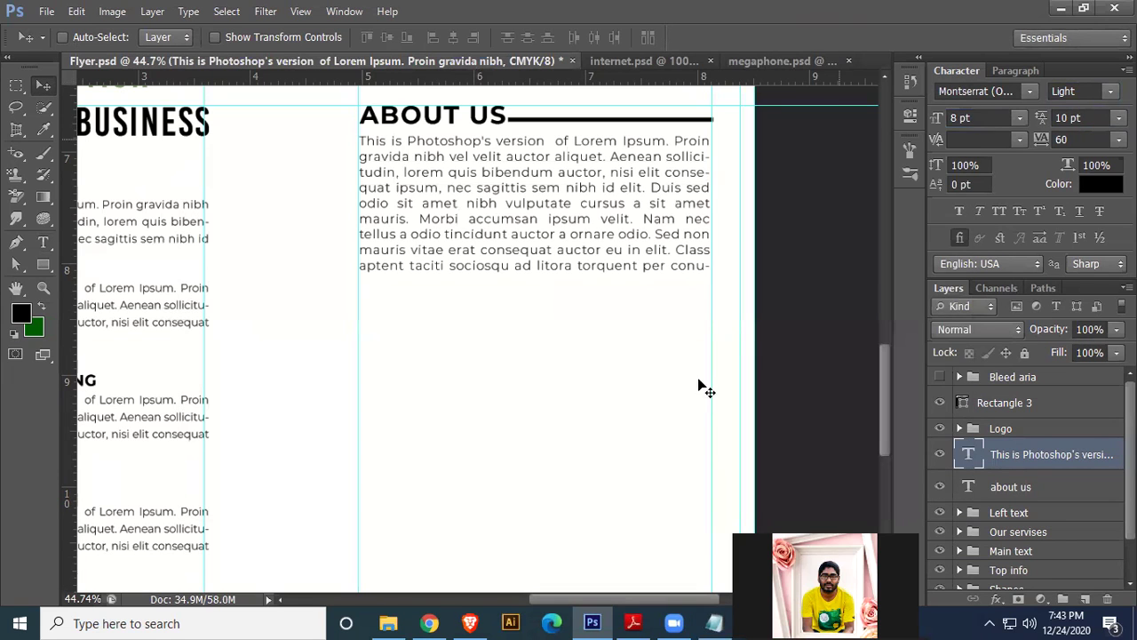
pyautogui.click(49, 244)
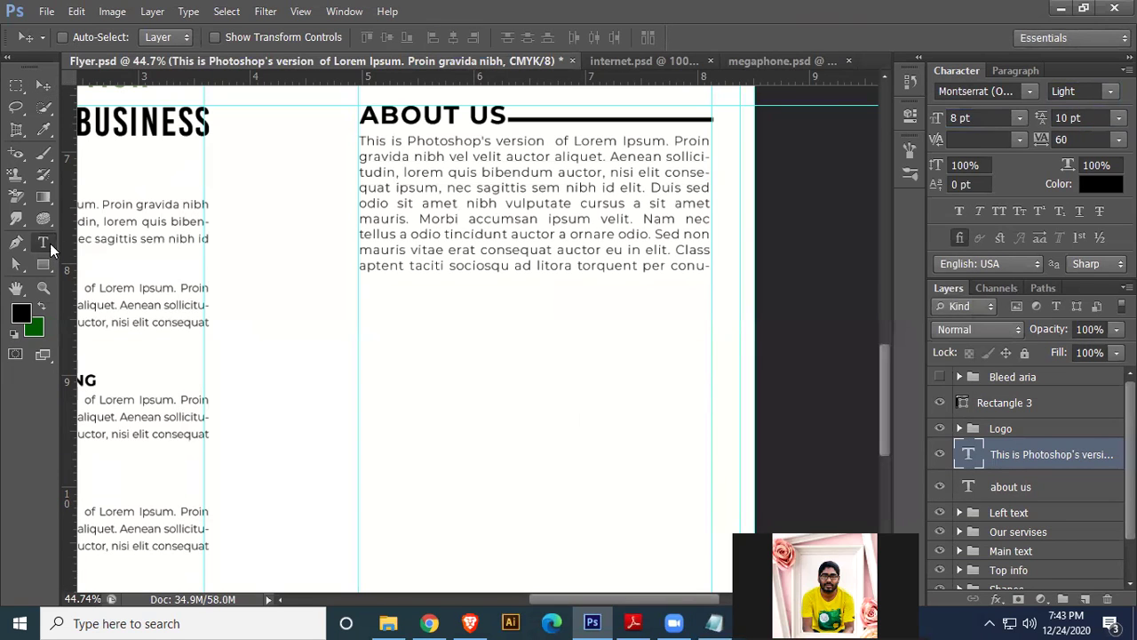
pyautogui.click(398, 317)
# - Format the "why choose us?" heading as All Caps, Bold, 10 pt, and move it to the column's left guide just under the paragraph
pyautogui.hotkey('ctrl', 'a')
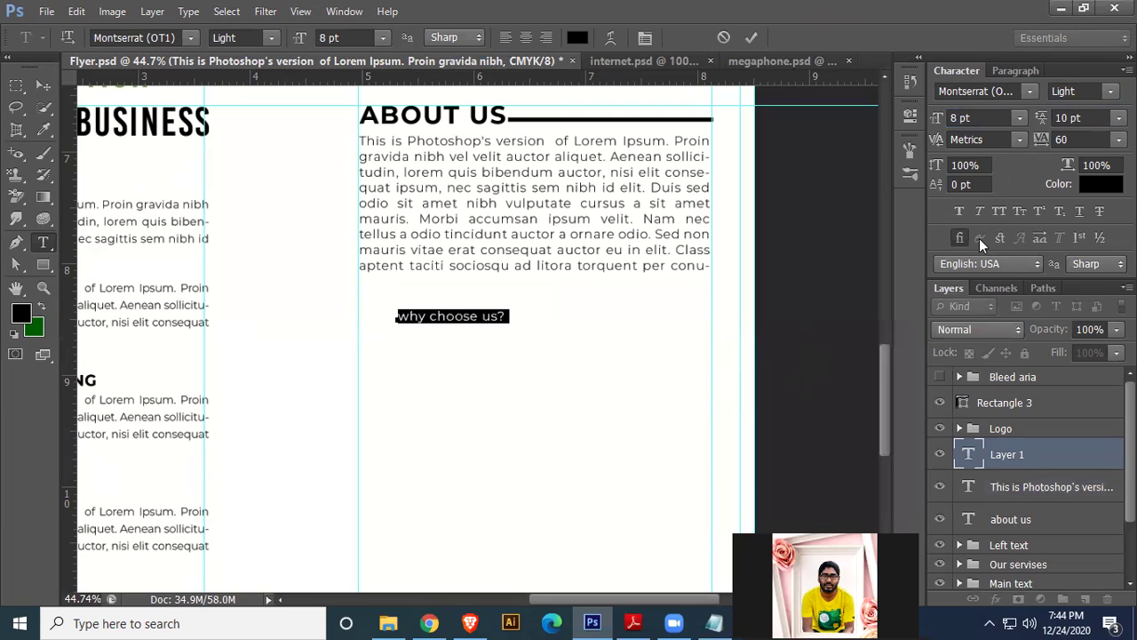
pyautogui.click(1093, 90)
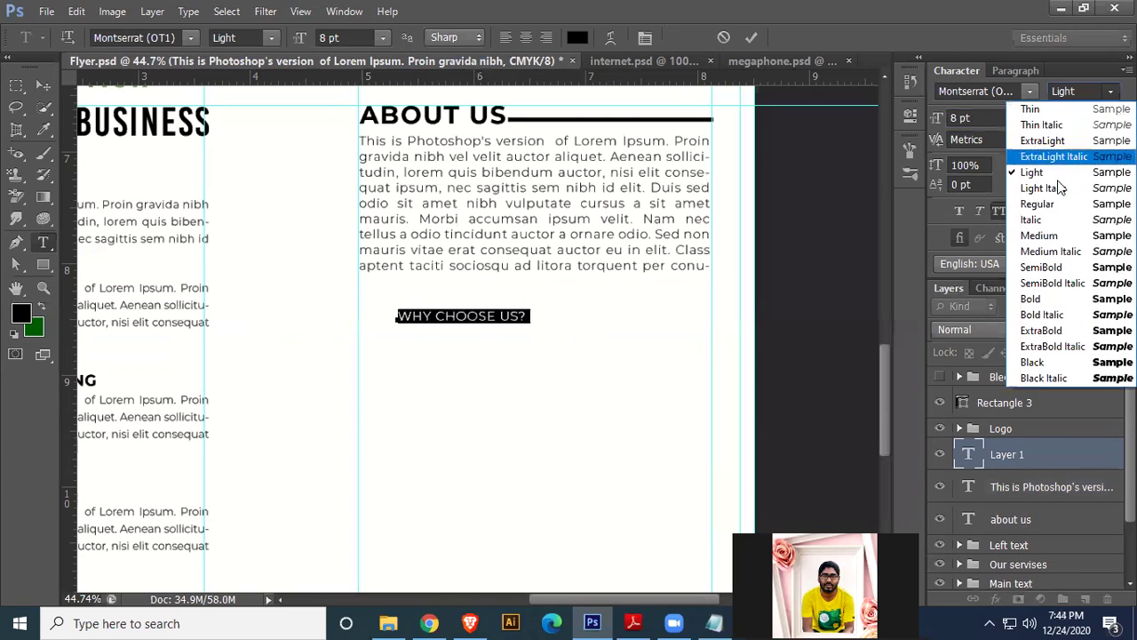
pyautogui.click(1029, 299)
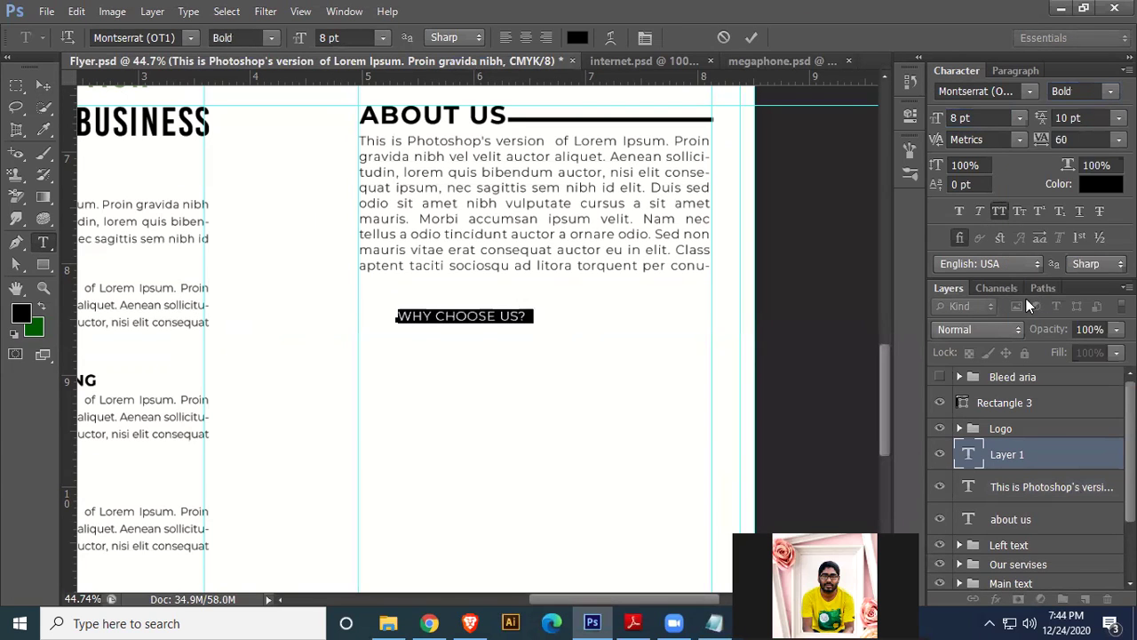
pyautogui.click(991, 118)
pyautogui.press('Up')
pyautogui.press('Up')
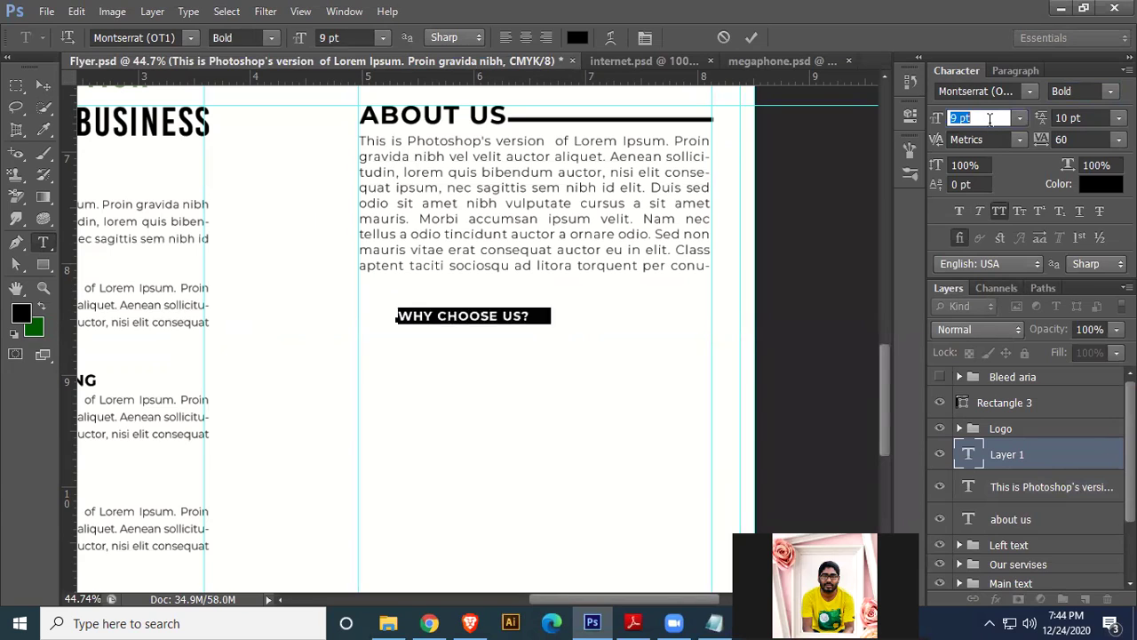
pyautogui.click(43, 87)
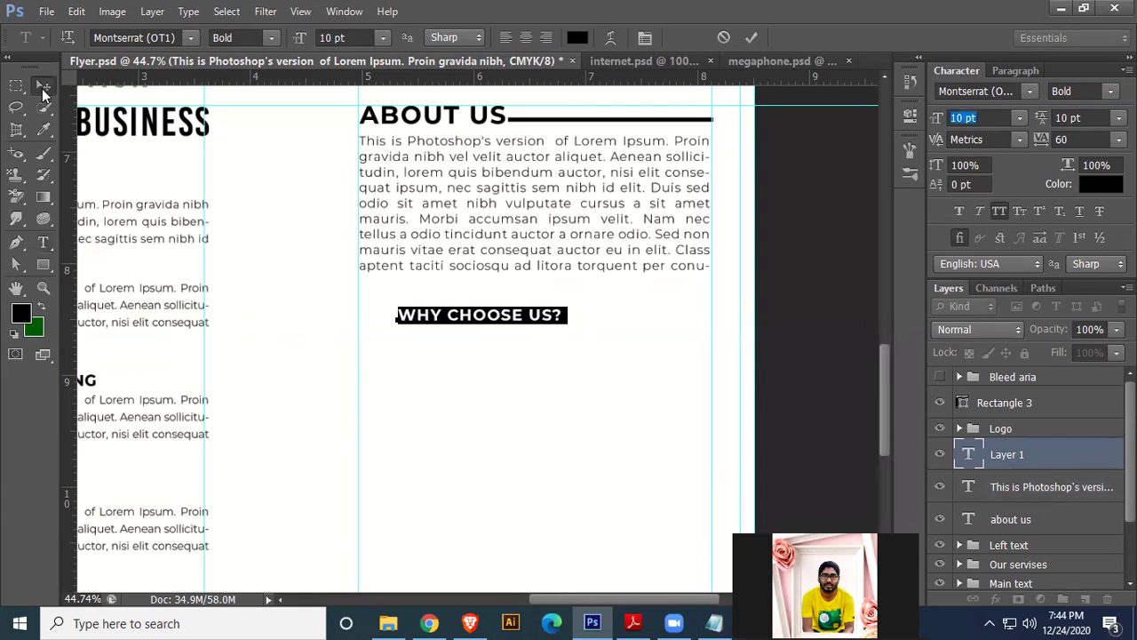
pyautogui.moveTo(502, 326); pyautogui.dragTo(464, 310)
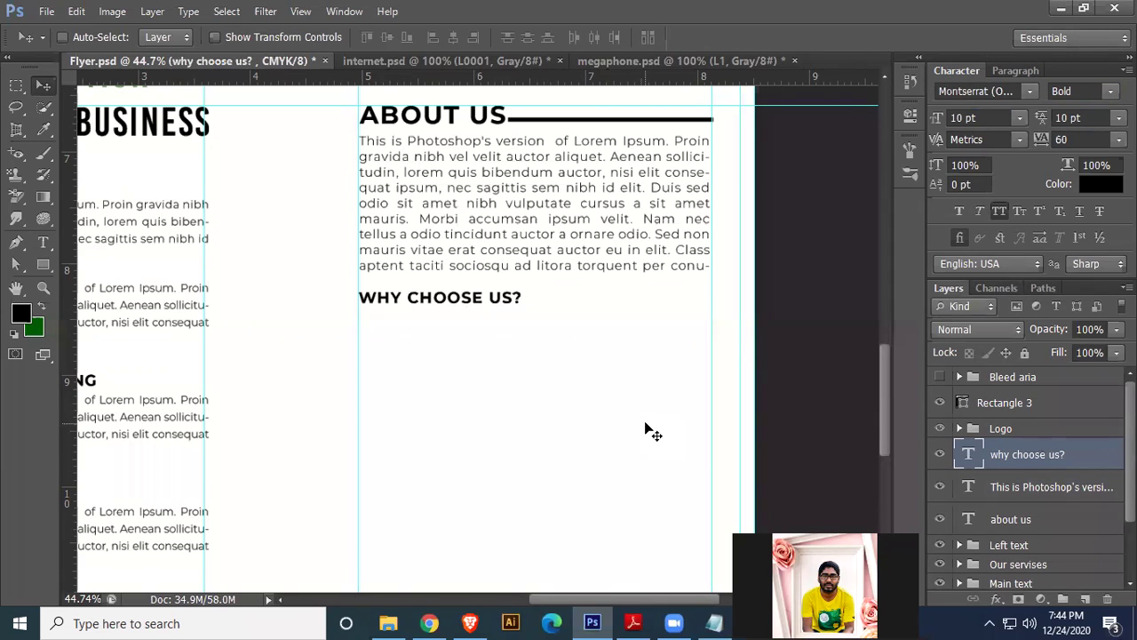
# - Draw a small black circle with the Ellipse tool below the WHY CHOOSE US? heading, against the column's left guide
pyautogui.scroll(-1, 540, 404)
pyautogui.moveTo(540, 404); pyautogui.dragTo(559, 289)
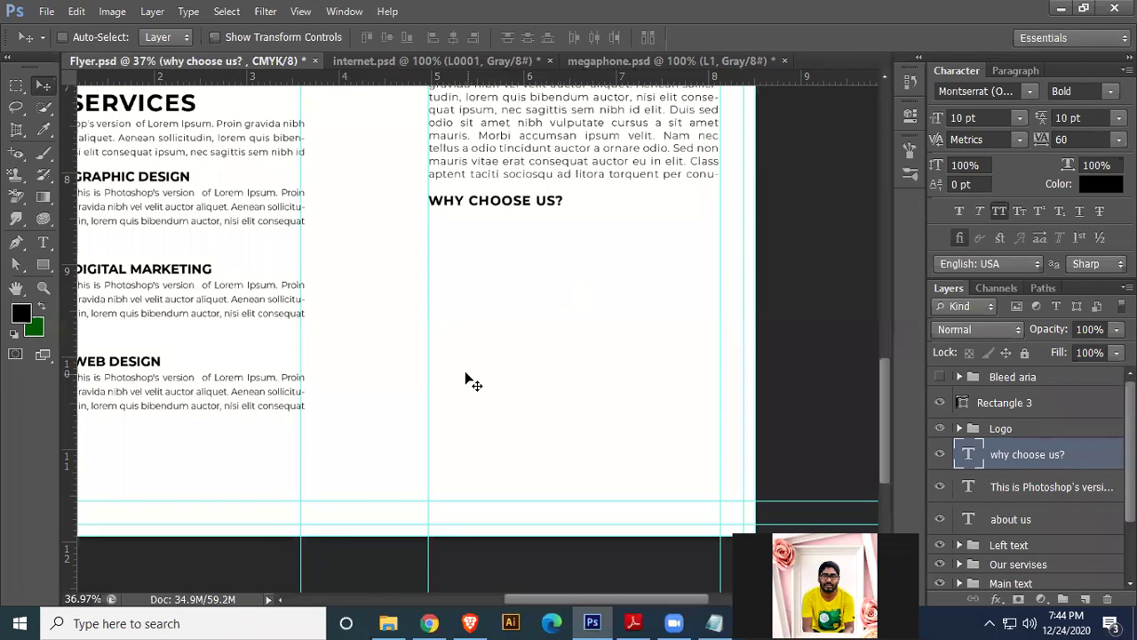
pyautogui.click(42, 272)
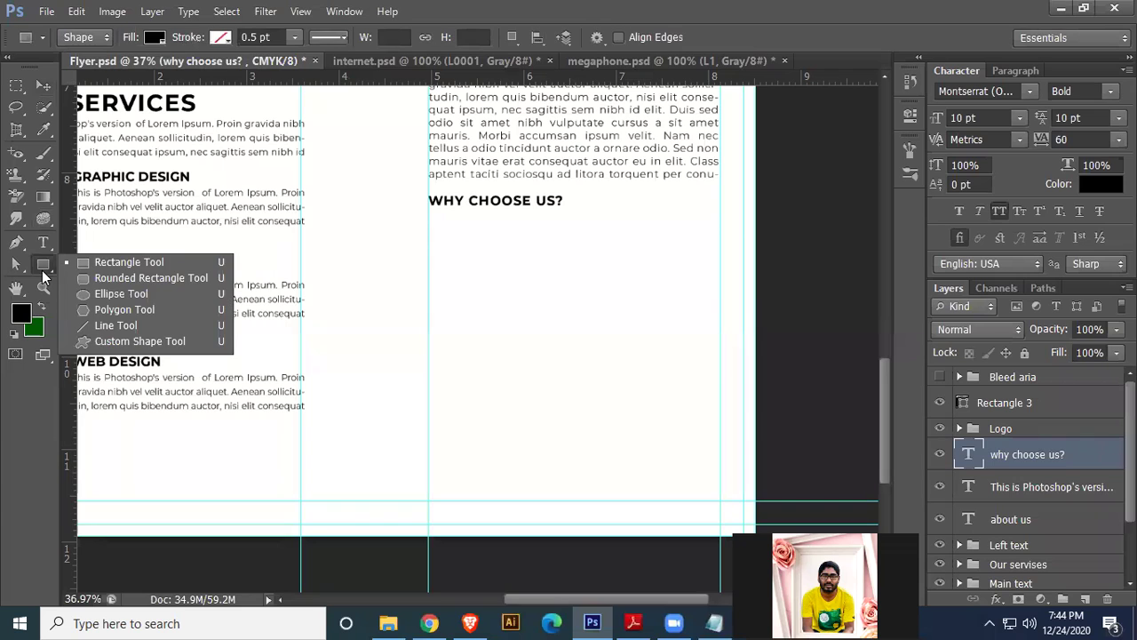
pyautogui.click(103, 293)
pyautogui.moveTo(467, 264); pyautogui.dragTo(442, 245)
pyautogui.press('v')
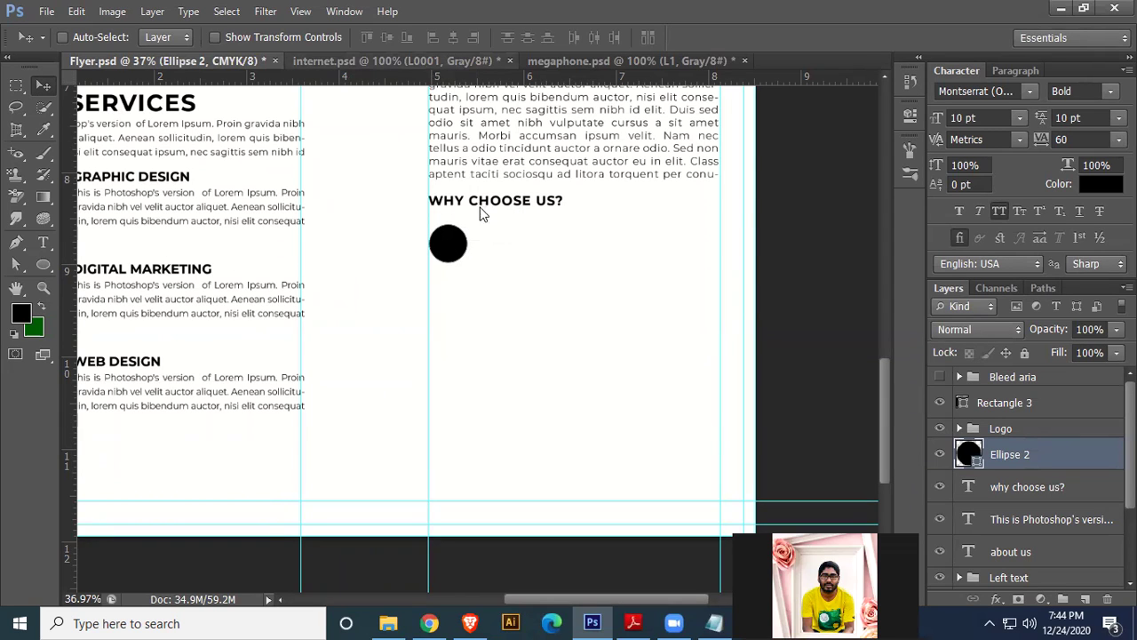
# - Add horizontal guides along the circle's top and bottom edges and a vertical guide slightly to its right
pyautogui.moveTo(487, 210); pyautogui.dragTo(487, 224)
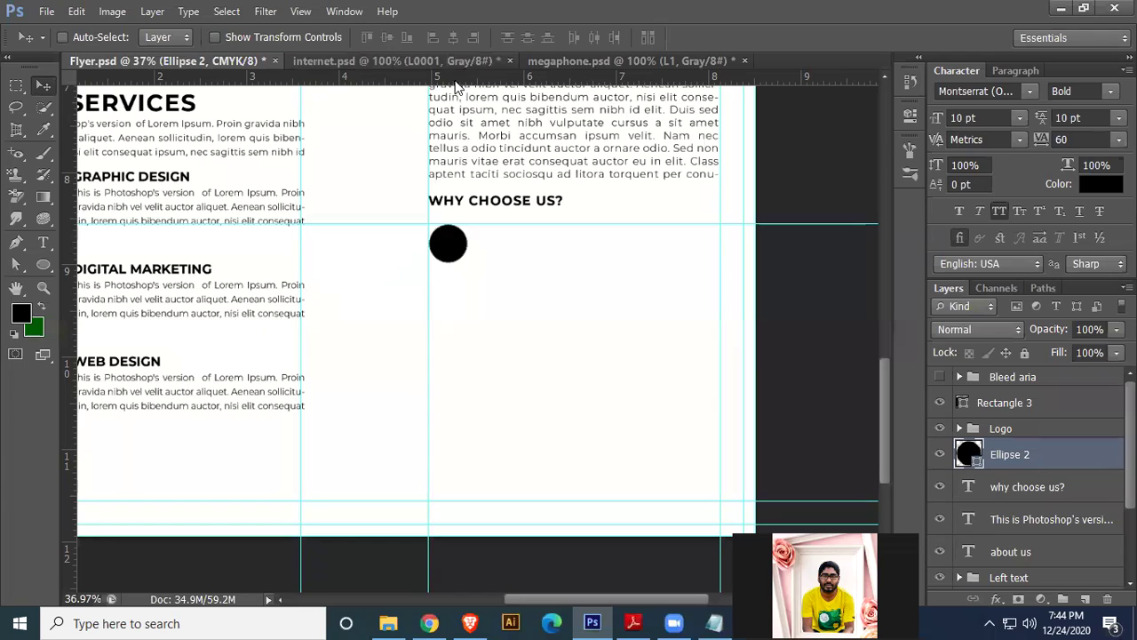
pyautogui.moveTo(455, 81); pyautogui.dragTo(457, 262)
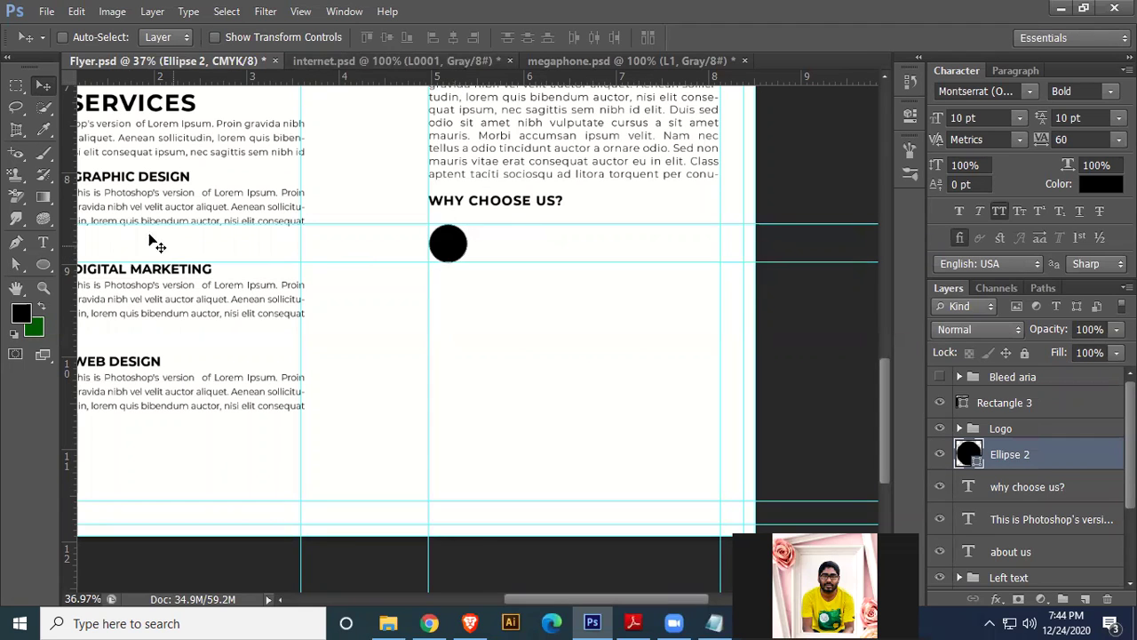
pyautogui.moveTo(71, 211); pyautogui.dragTo(478, 282)
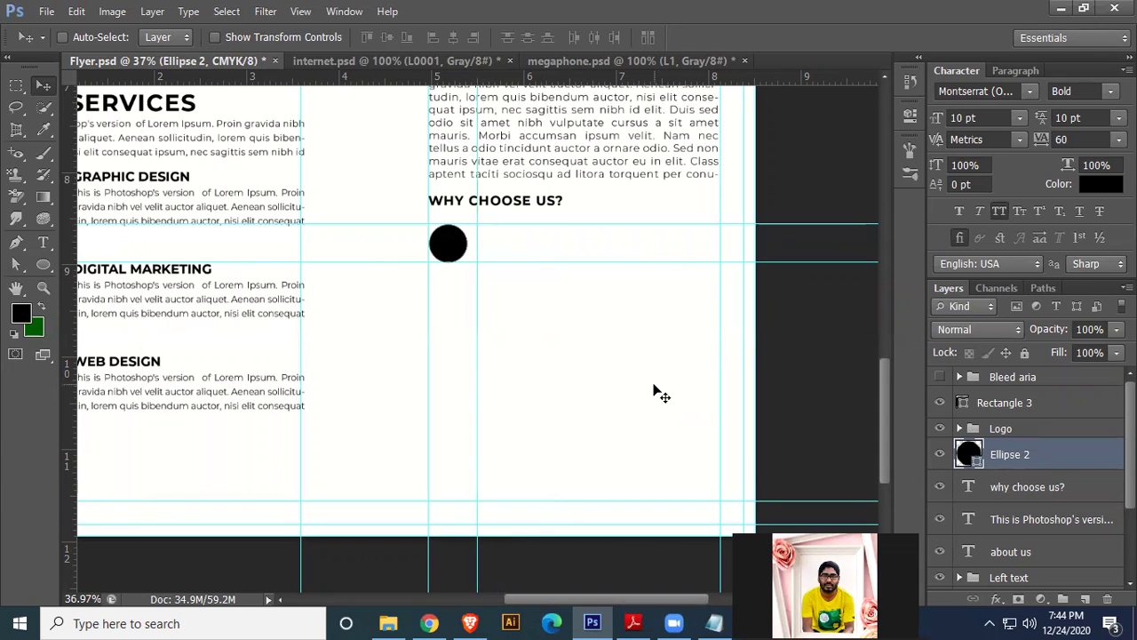
# - Create a paragraph text box beside the circle, spanning from the new vertical guide to the column's right guide, and fill it with Lorem Ipsum
pyautogui.click(43, 242)
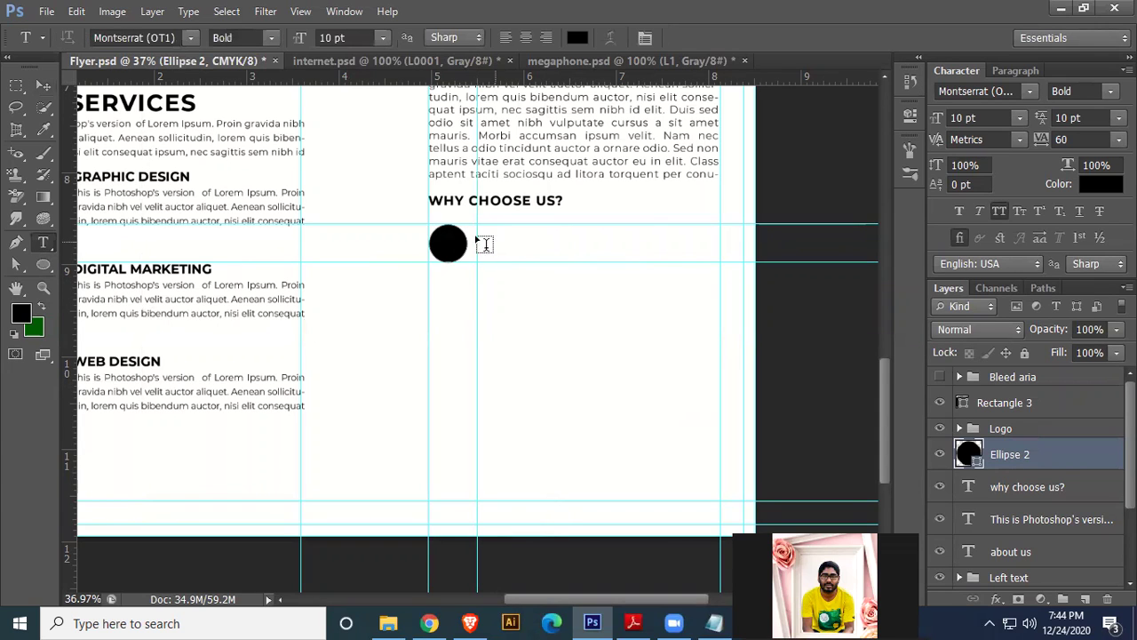
pyautogui.moveTo(479, 235); pyautogui.dragTo(721, 253)
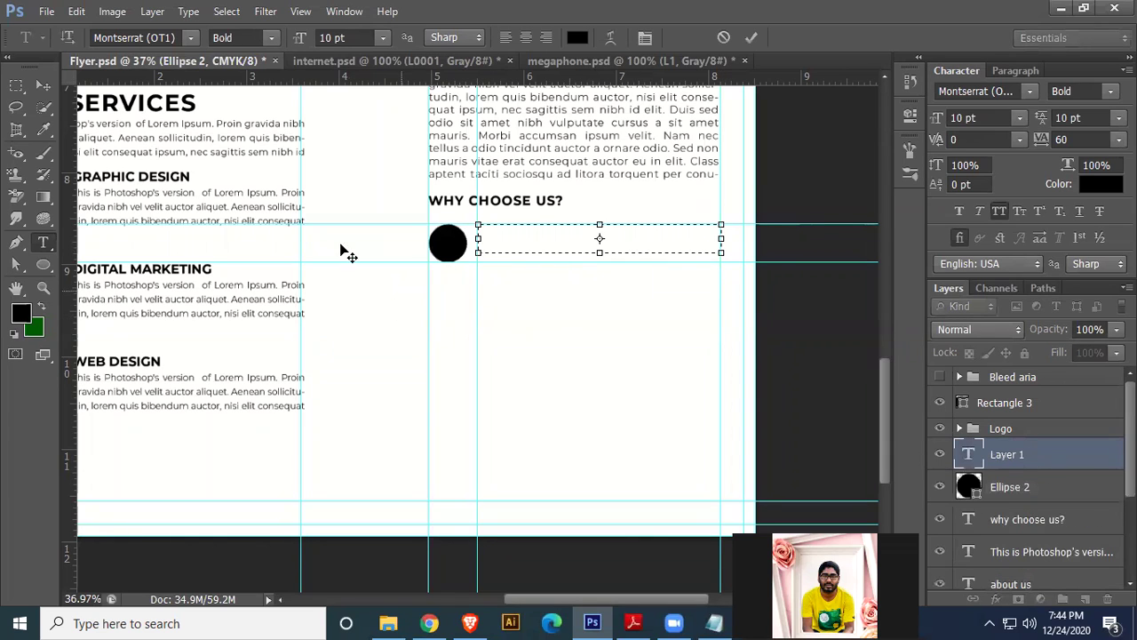
pyautogui.click(189, 11)
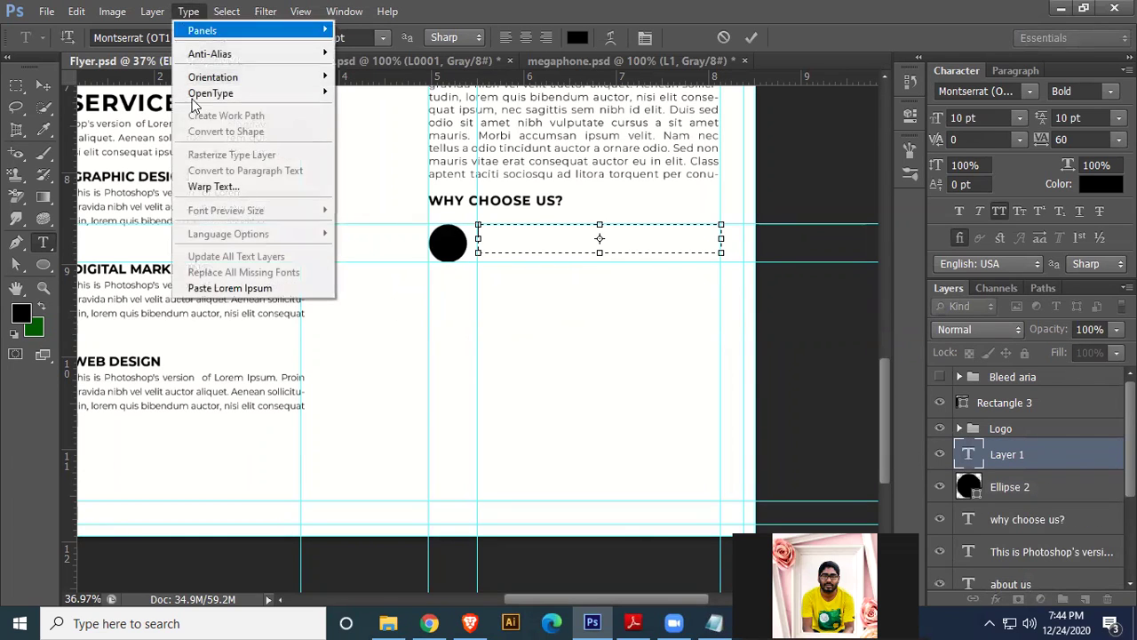
pyautogui.click(222, 287)
# - Turn off All Caps for the text beside the circle, set it to 8 pt Light, and commit it
pyautogui.hotkey('ctrl', 'a')
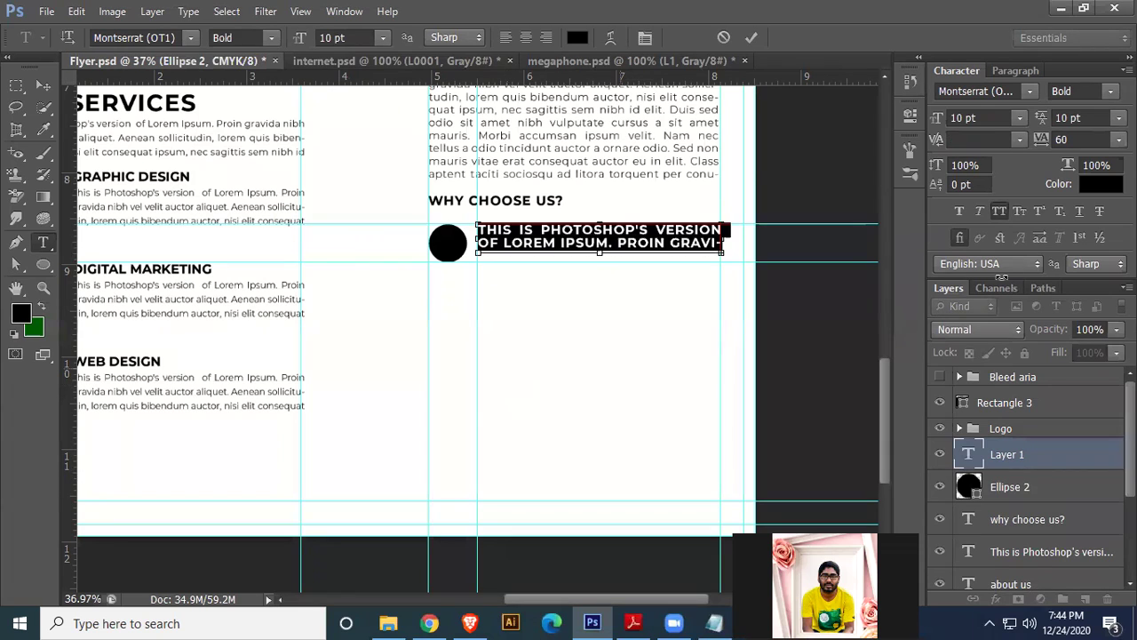
pyautogui.click(999, 211)
pyautogui.click(1019, 118)
pyautogui.click(984, 180)
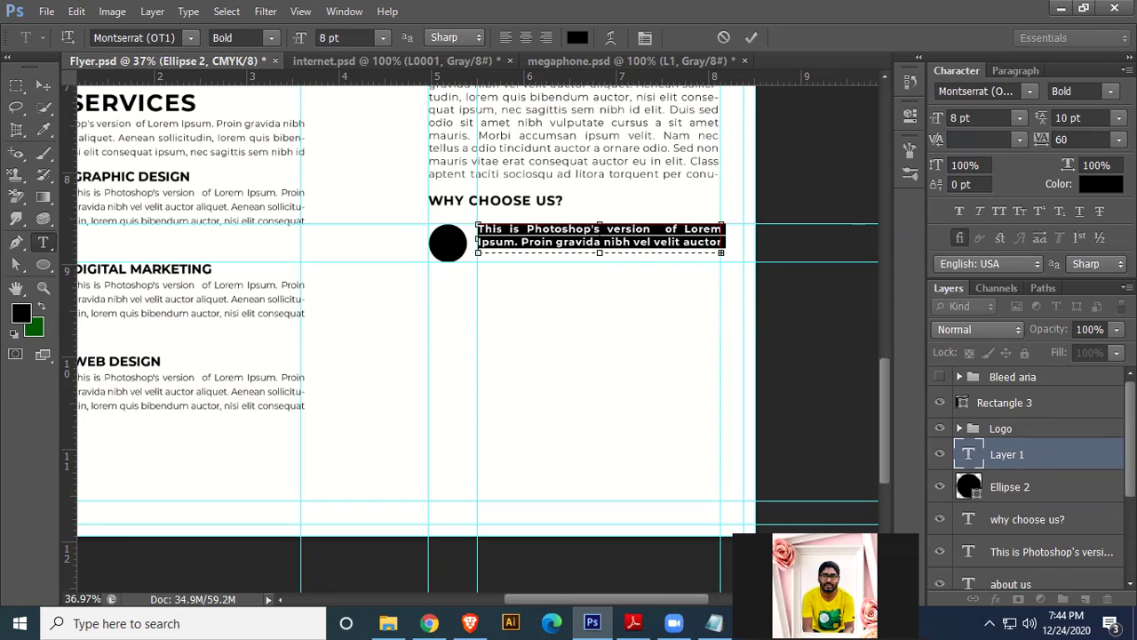
pyautogui.click(1084, 90)
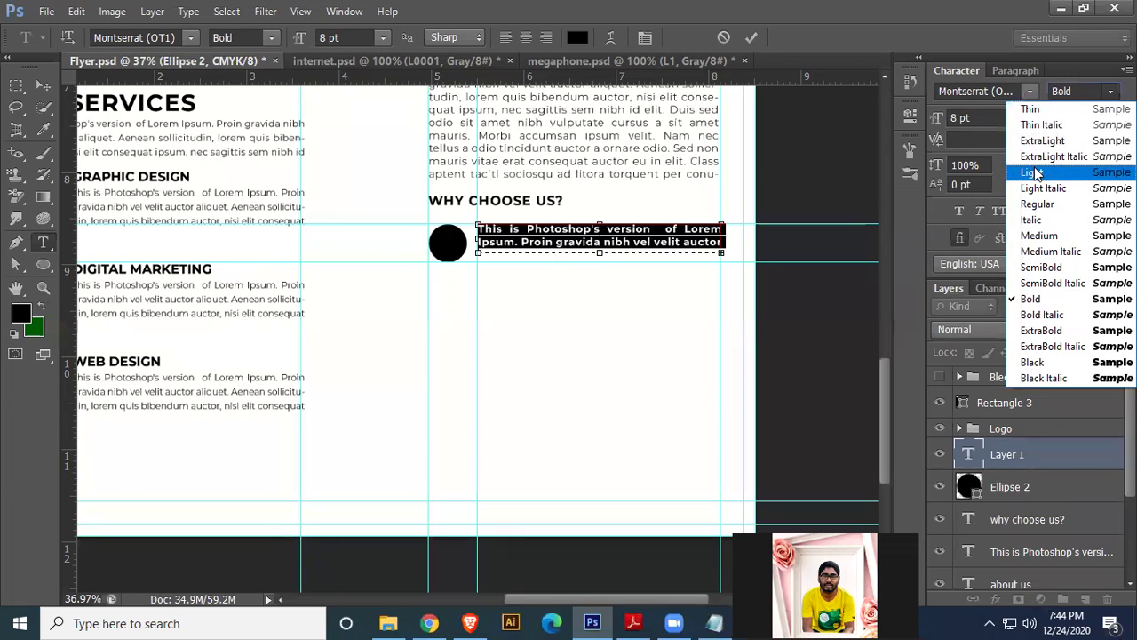
pyautogui.click(1035, 173)
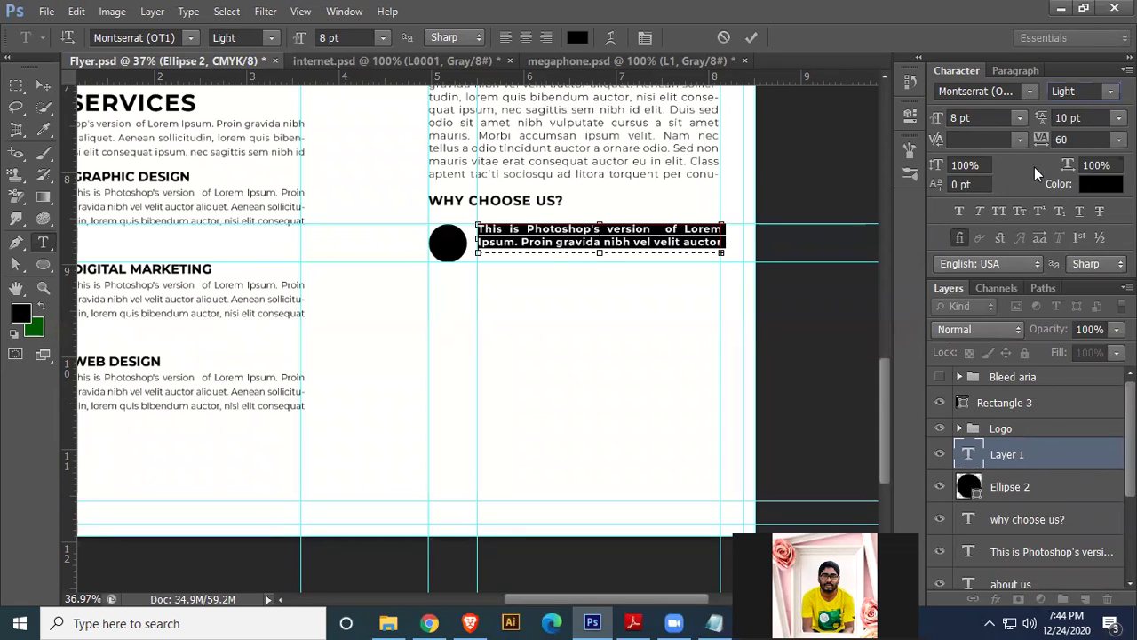
pyautogui.click(44, 85)
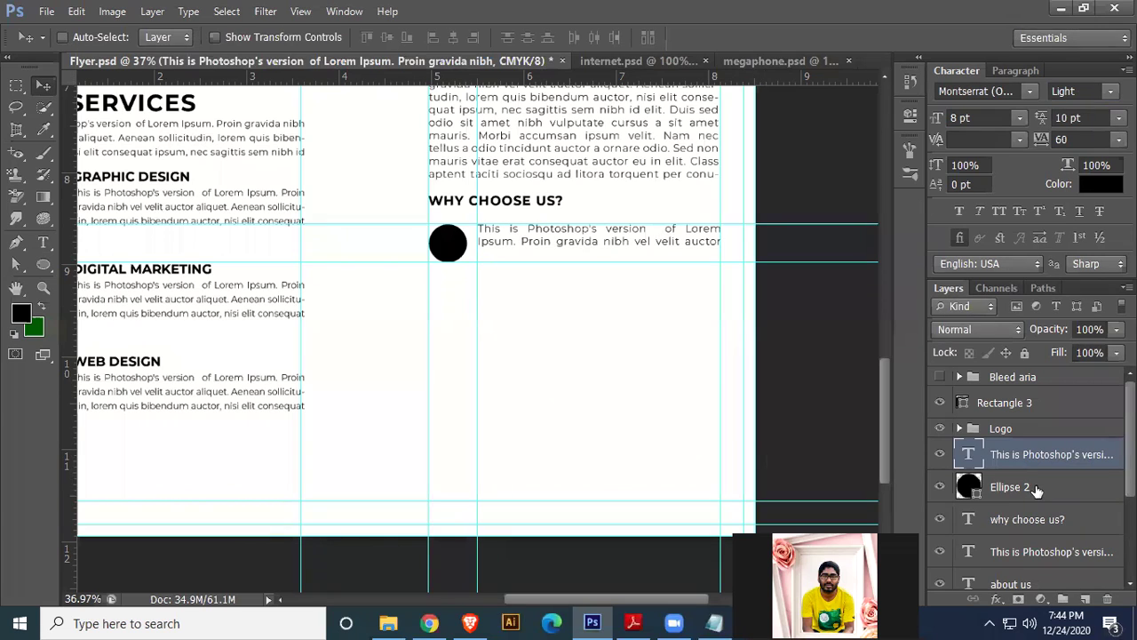
# - Align the circle and its paragraph by their vertical centers and group the two layers as "01"
pyautogui.keyDown('ctrl'); pyautogui.click(1096, 497); pyautogui.keyUp('ctrl')
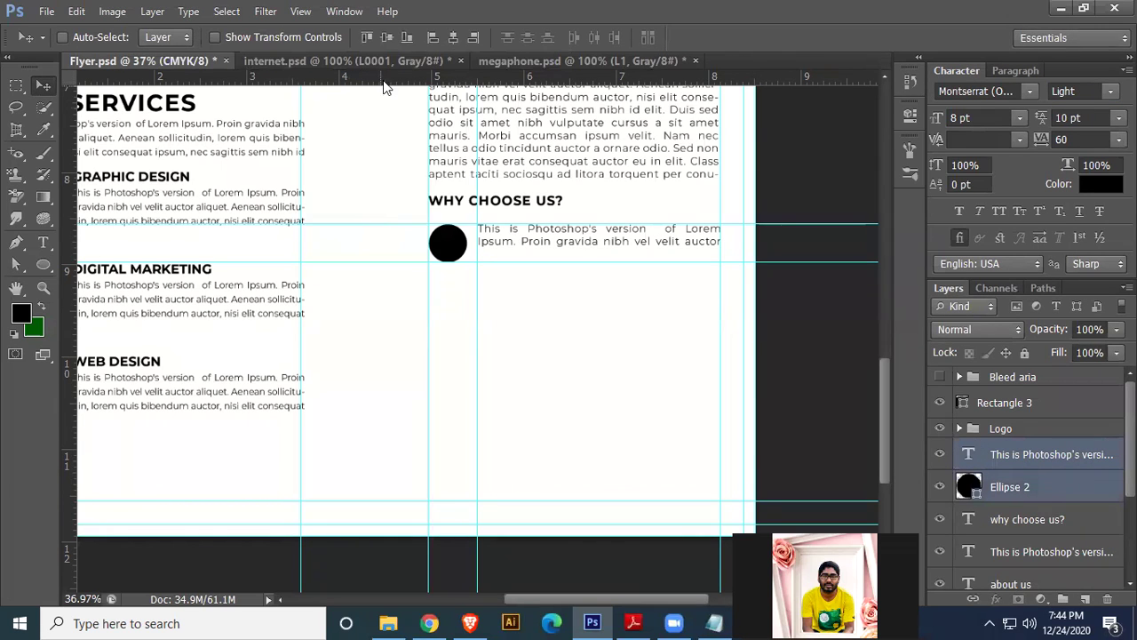
pyautogui.click(385, 37)
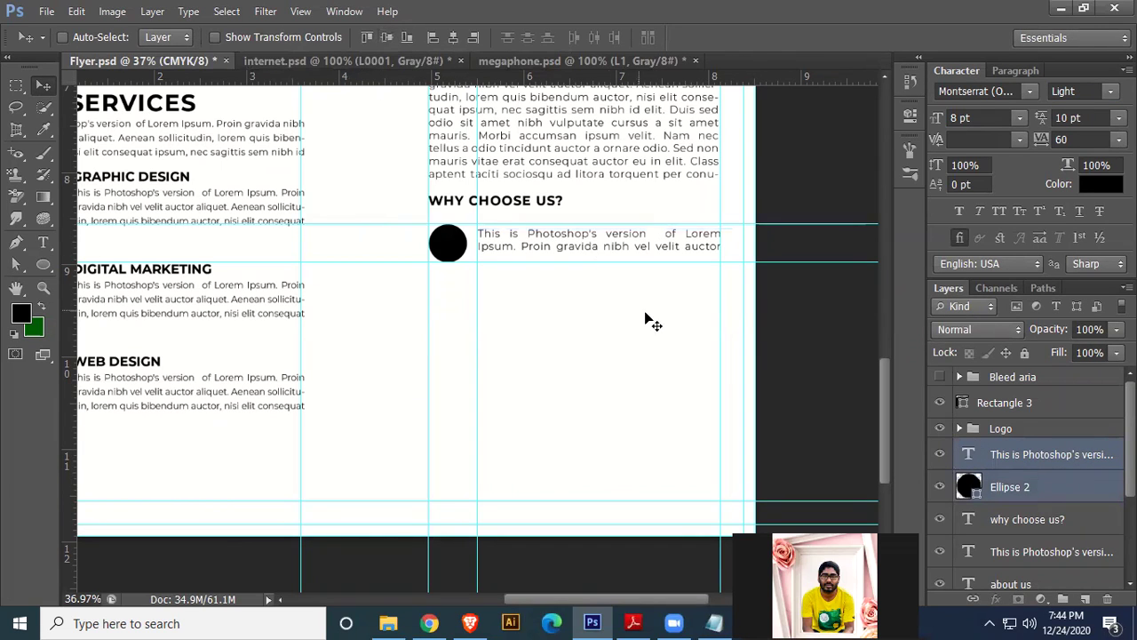
pyautogui.hotkey('ctrl', 'g')
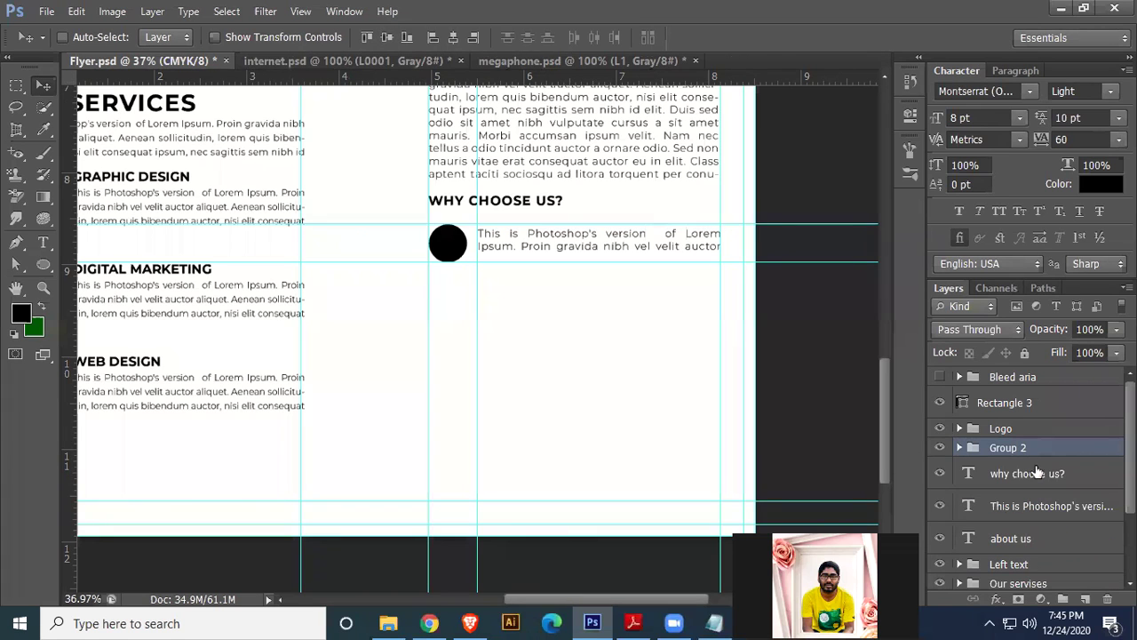
pyautogui.doubleClick(1007, 449)
pyautogui.write('01')
pyautogui.press('Return')
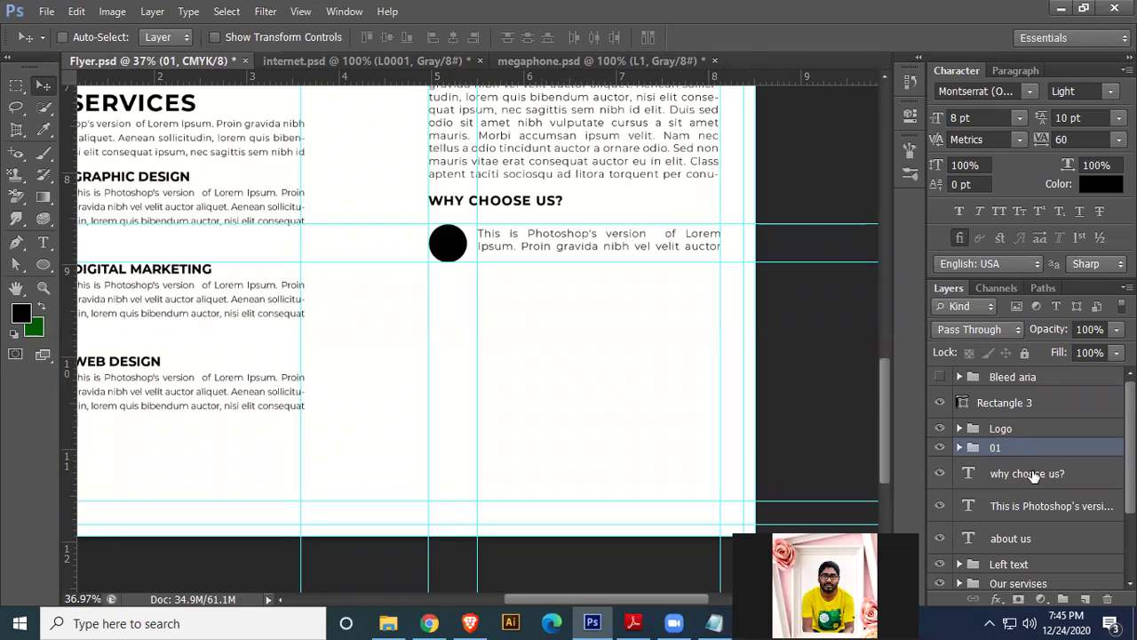
# - Group the "why choose us?" heading with the 01 group and name the new group "Text 01"
pyautogui.click(1033, 475)
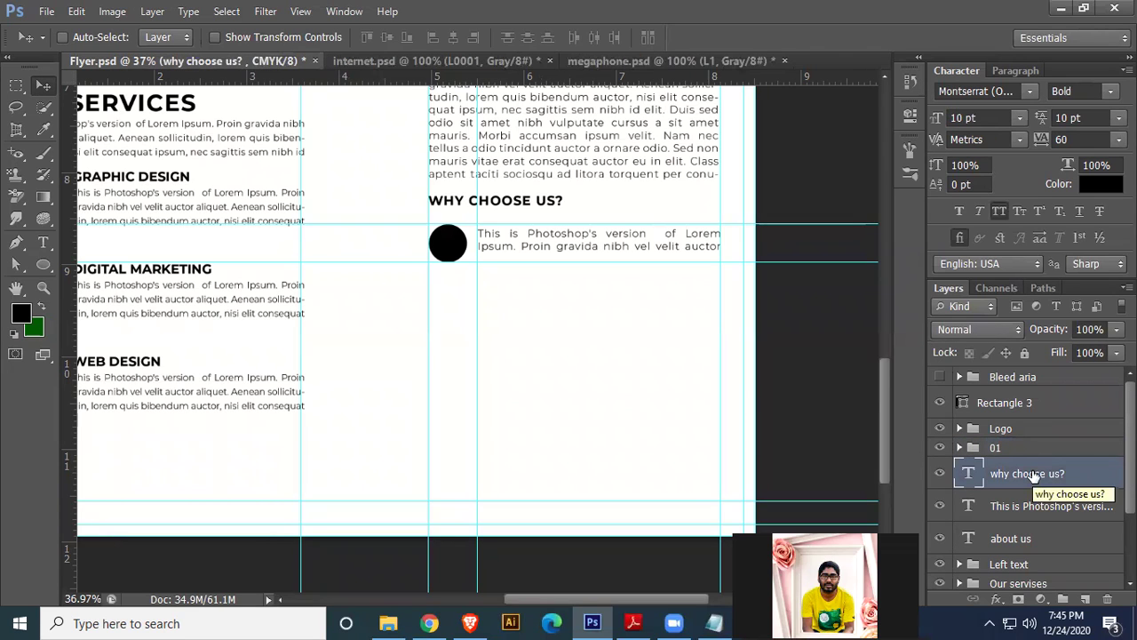
pyautogui.click(941, 449)
pyautogui.click(941, 449)
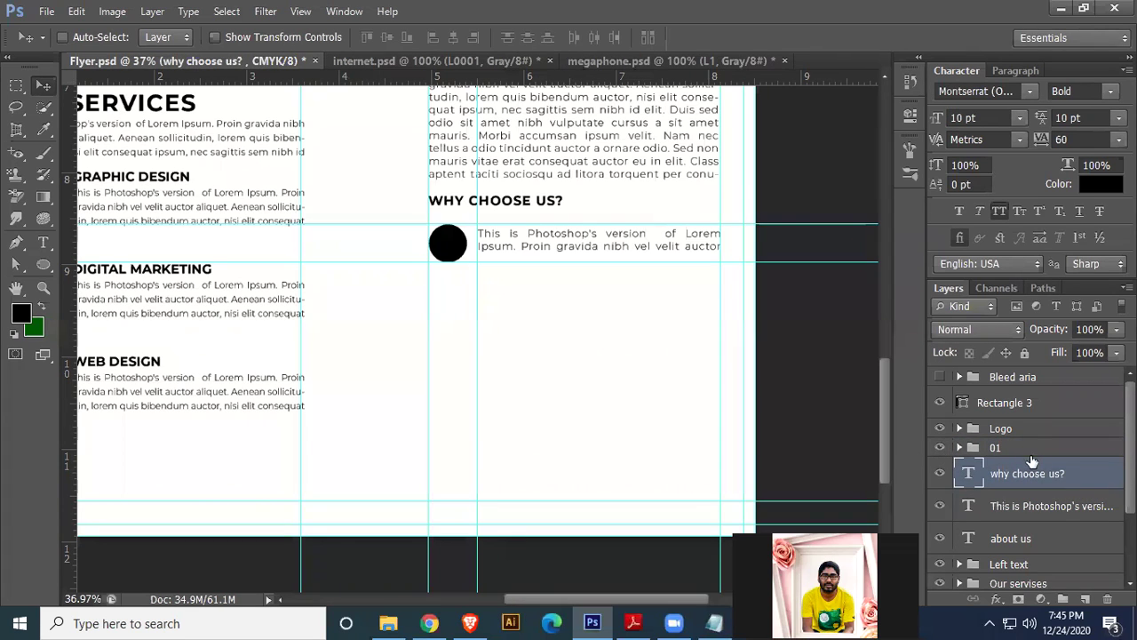
pyautogui.click(1051, 456)
pyautogui.hotkey('ctrl', 'g')
pyautogui.doubleClick(1012, 449)
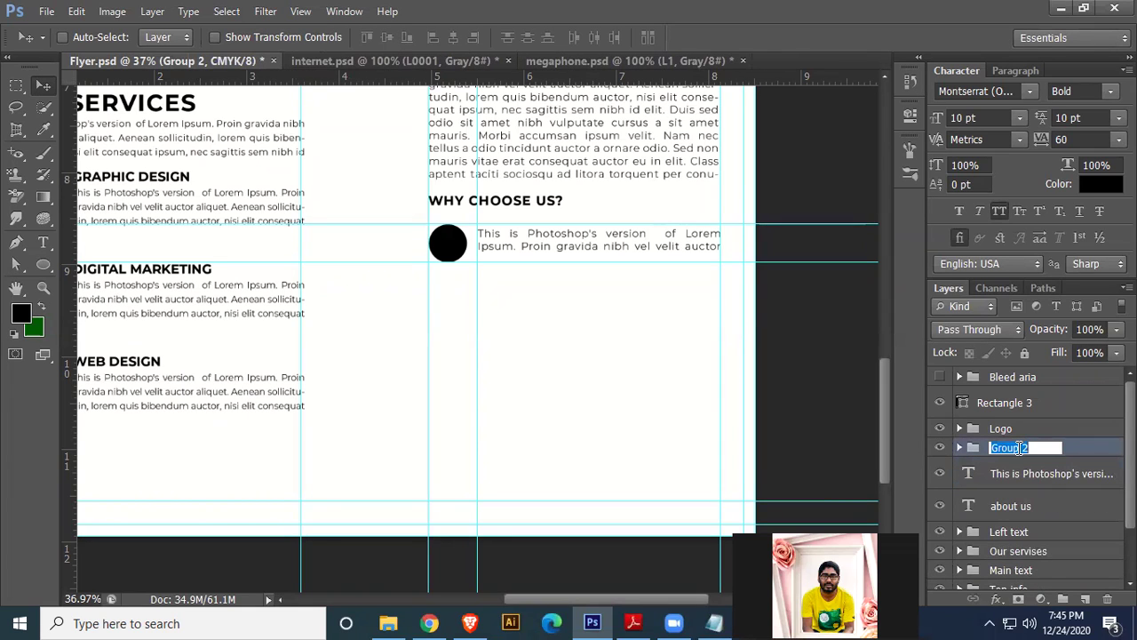
pyautogui.write('Text 01')
pyautogui.press('Return')
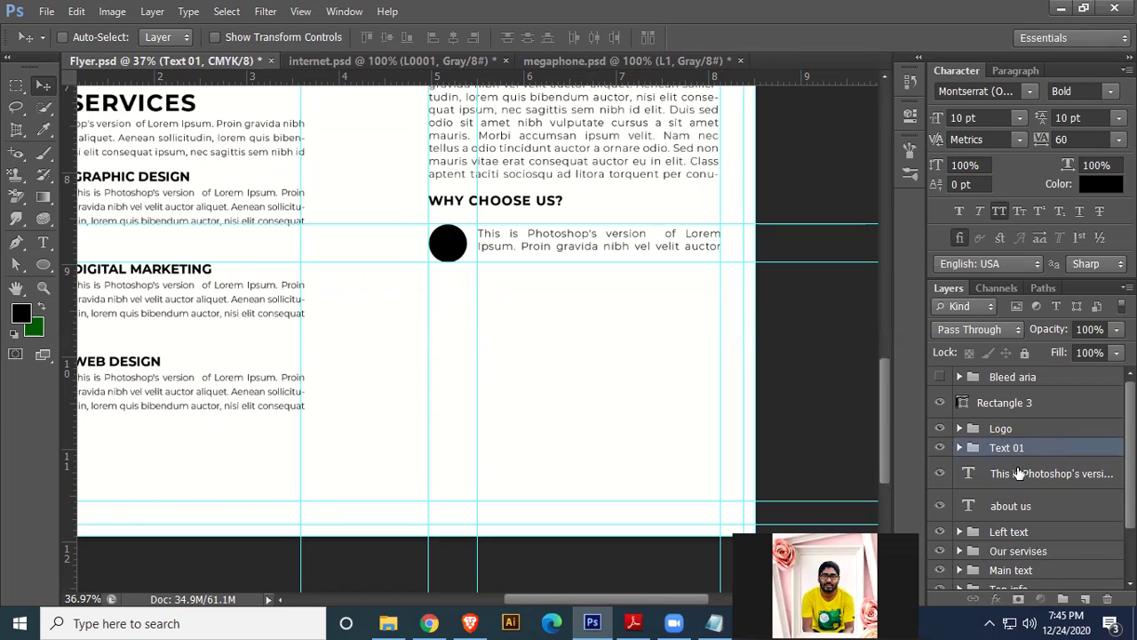
# - Group the ABOUT US heading, its paragraph and the Rectangle 3 line, and name the group "About"
pyautogui.click(998, 472)
pyautogui.keyDown('shift'); pyautogui.click(1016, 506); pyautogui.keyUp('shift')
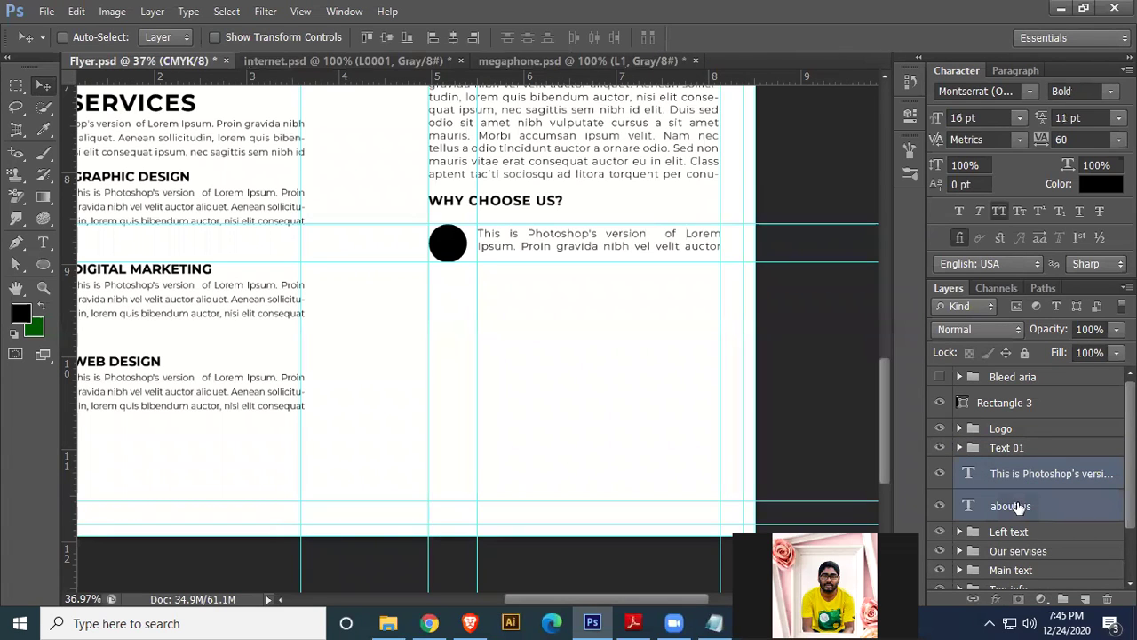
pyautogui.keyDown('ctrl'); pyautogui.click(1027, 403); pyautogui.keyUp('ctrl')
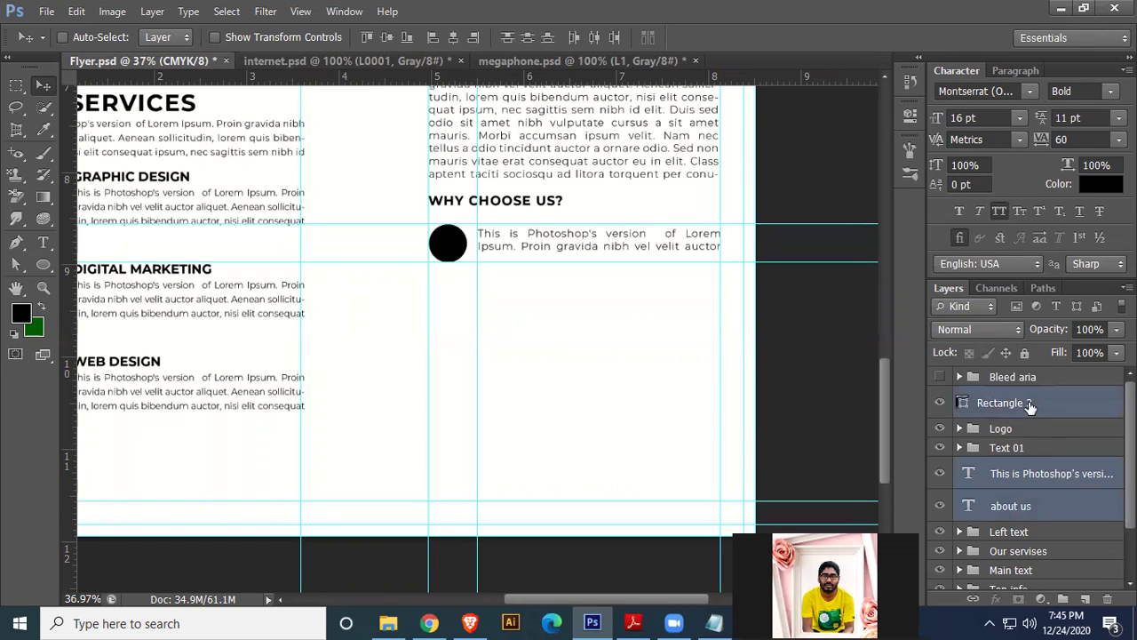
pyautogui.hotkey('ctrl', 'g')
pyautogui.doubleClick(1011, 396)
pyautogui.write('Ab')
pyautogui.press('Return')
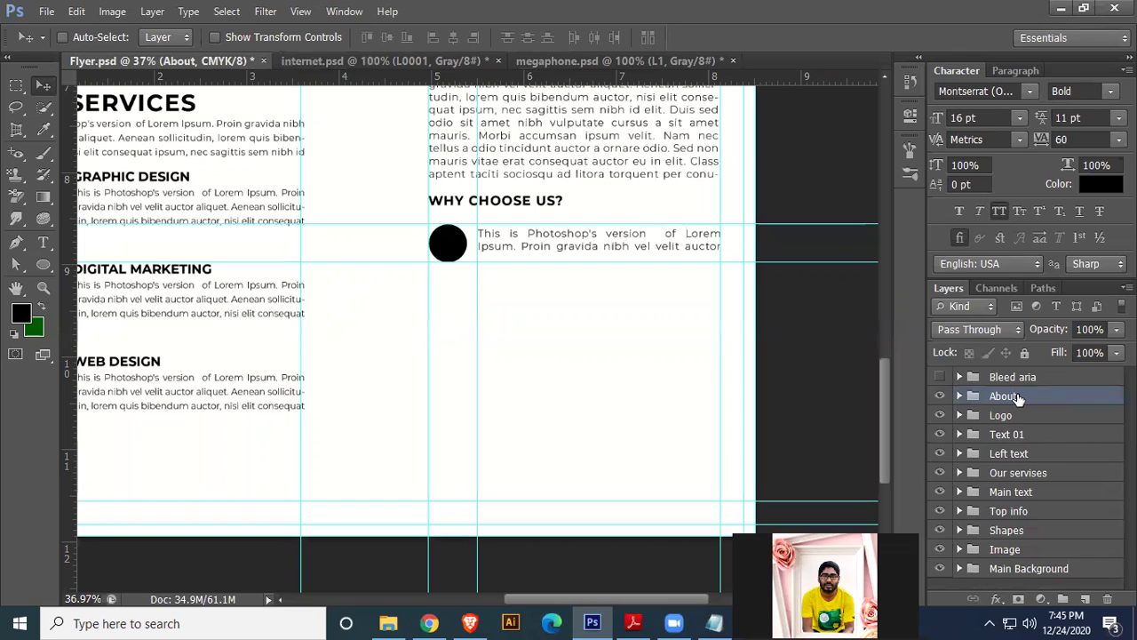
# - Check what the Text 01 group contains by toggling its visibility and expanding it
pyautogui.click(940, 434)
pyautogui.click(940, 434)
pyautogui.click(959, 435)
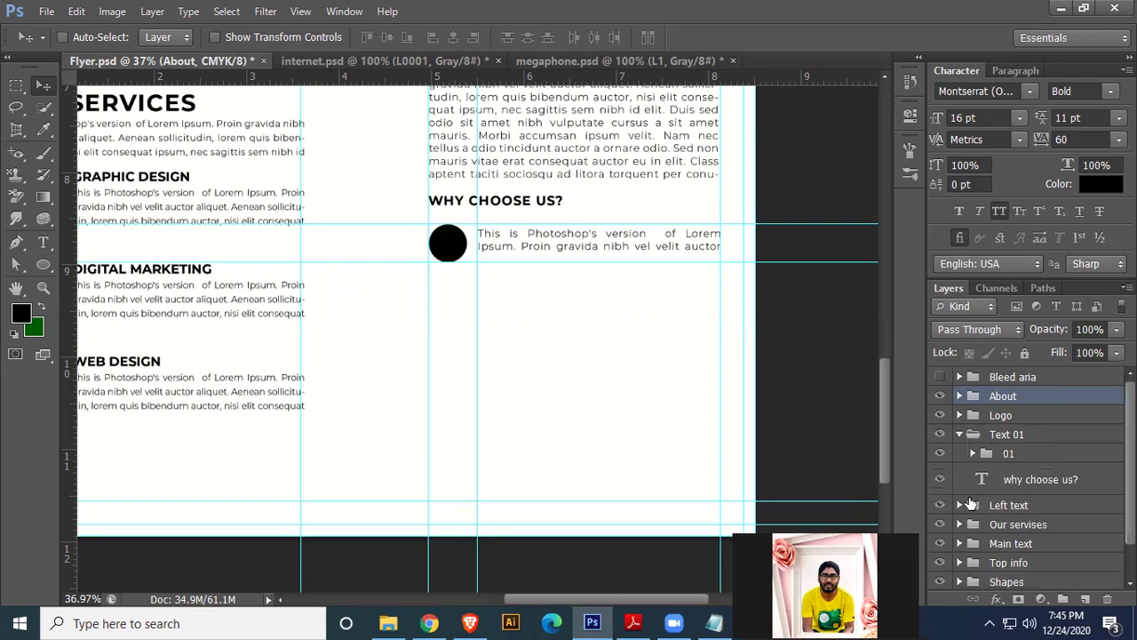
# - Duplicate the 01 group twice inside the Text 01 group
pyautogui.click(935, 455)
pyautogui.click(936, 455)
pyautogui.click(1010, 454)
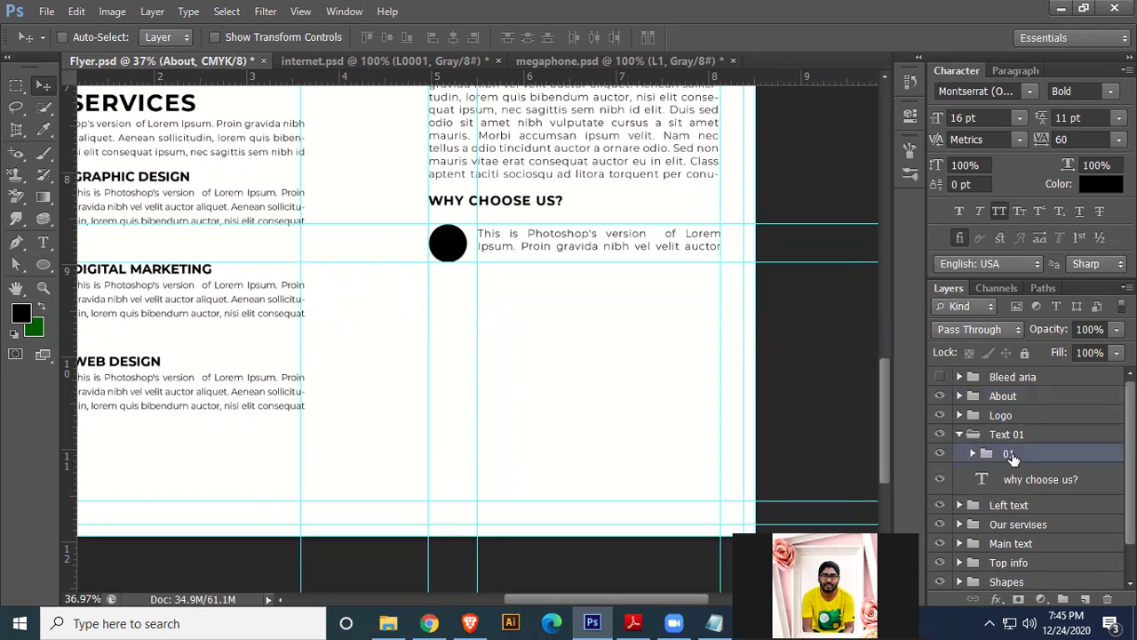
pyautogui.hotkey('ctrl', 'j')
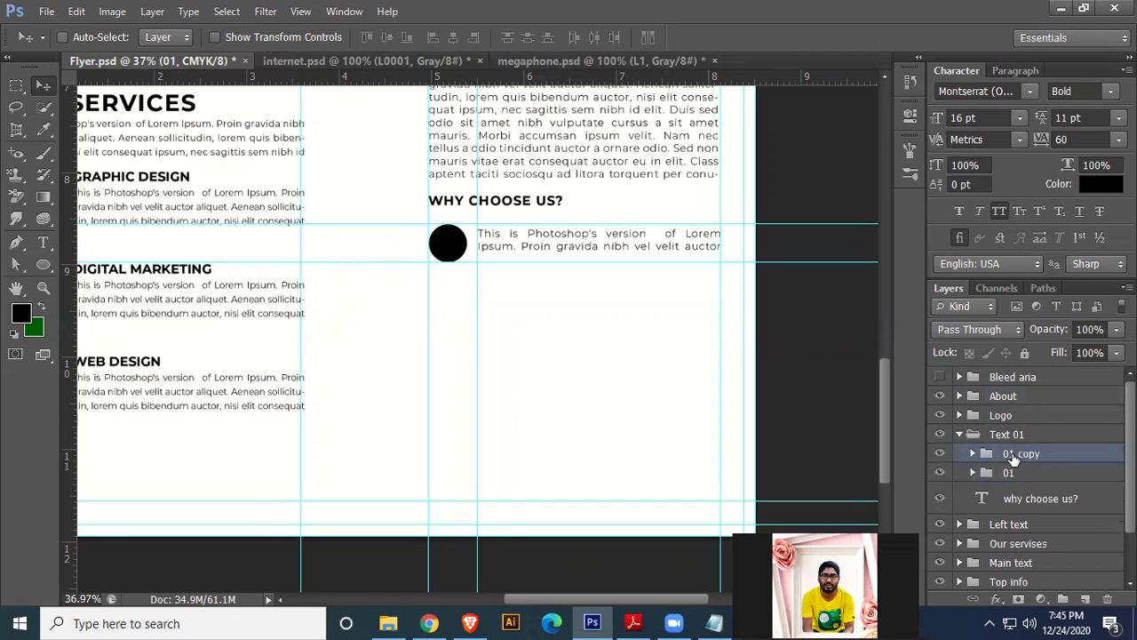
pyautogui.hotkey('ctrl', 'j')
# - Rename the three circle-and-text groups in Text 01, in stacking order from the top, as 01, 02 and 03
pyautogui.doubleClick(1022, 455)
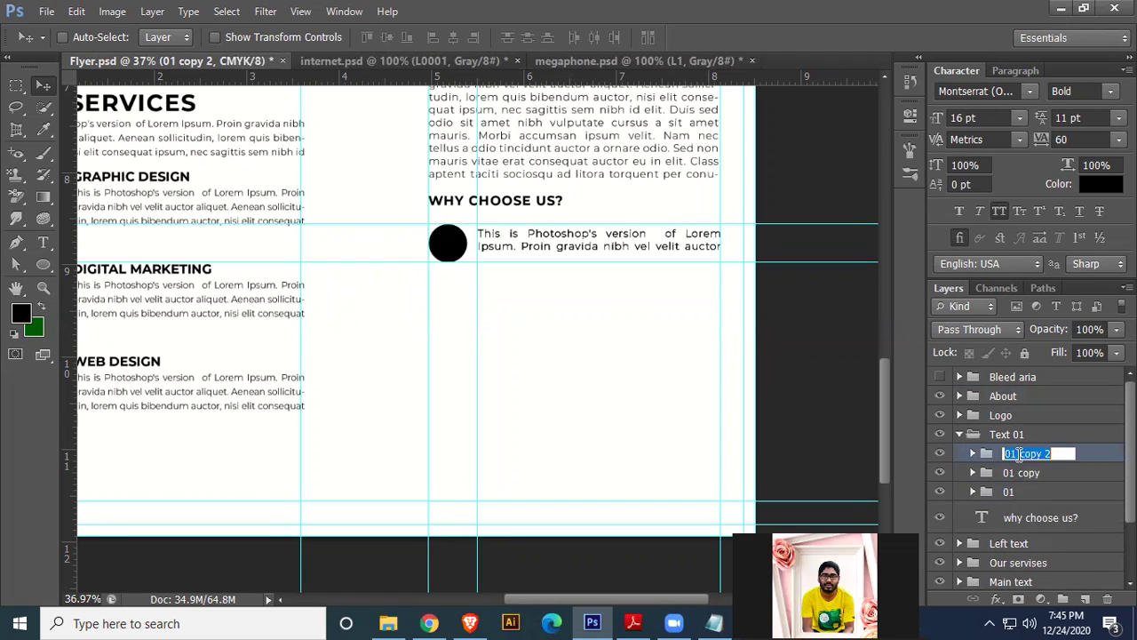
pyautogui.write('01')
pyautogui.press('Return')
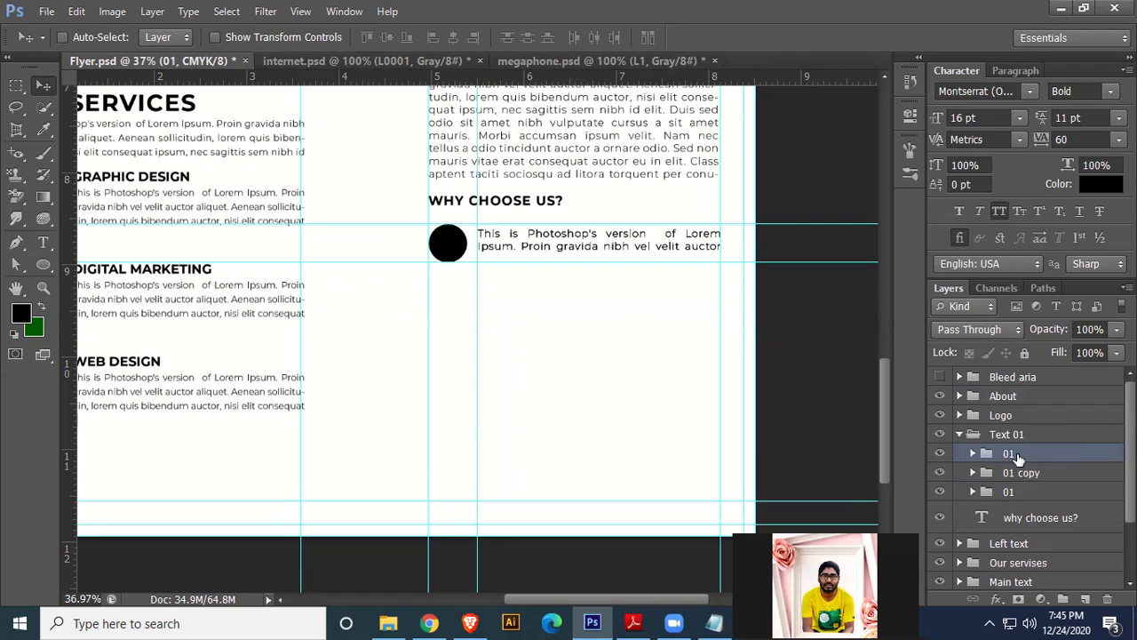
pyautogui.doubleClick(1012, 477)
pyautogui.write('02')
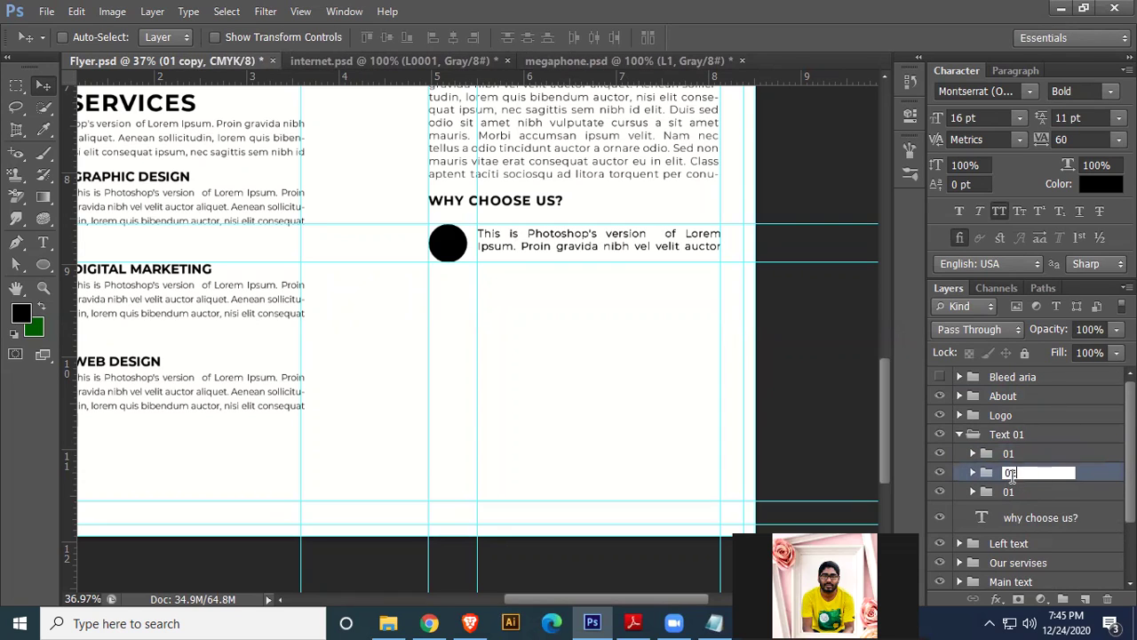
pyautogui.press('Return')
pyautogui.doubleClick(1008, 494)
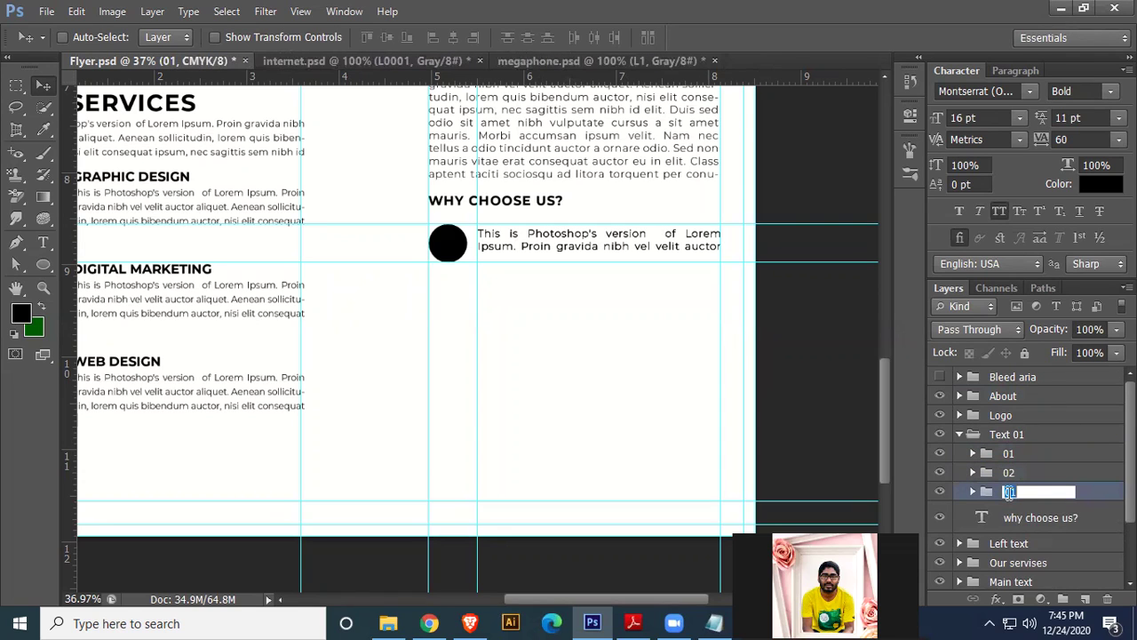
pyautogui.press('Return')
# - Move the 03 group straight down the column to about the height of the Web Design item
pyautogui.hotkey('shift', 'Down')
pyautogui.hotkey('shift', 'Down')
pyautogui.hotkey('shift', 'Down')
pyautogui.hotkey('shift', 'Down')
pyautogui.hotkey('shift', 'Down')
pyautogui.hotkey('shift', 'Down')
pyautogui.hotkey('shift', 'Down')
pyautogui.hotkey('shift', 'Down')
pyautogui.hotkey('shift', 'Down')
pyautogui.hotkey('shift', 'Down')
pyautogui.hotkey('shift', 'Down')
pyautogui.hotkey('shift', 'Down')
pyautogui.hotkey('shift', 'Down')
pyautogui.hotkey('shift', 'Down')
pyautogui.hotkey('shift', 'Down')
pyautogui.hotkey('shift', 'Down')
pyautogui.hotkey('shift', 'Down')
pyautogui.hotkey('shift', 'Down')
pyautogui.hotkey('shift', 'Down')
pyautogui.hotkey('shift', 'Down')
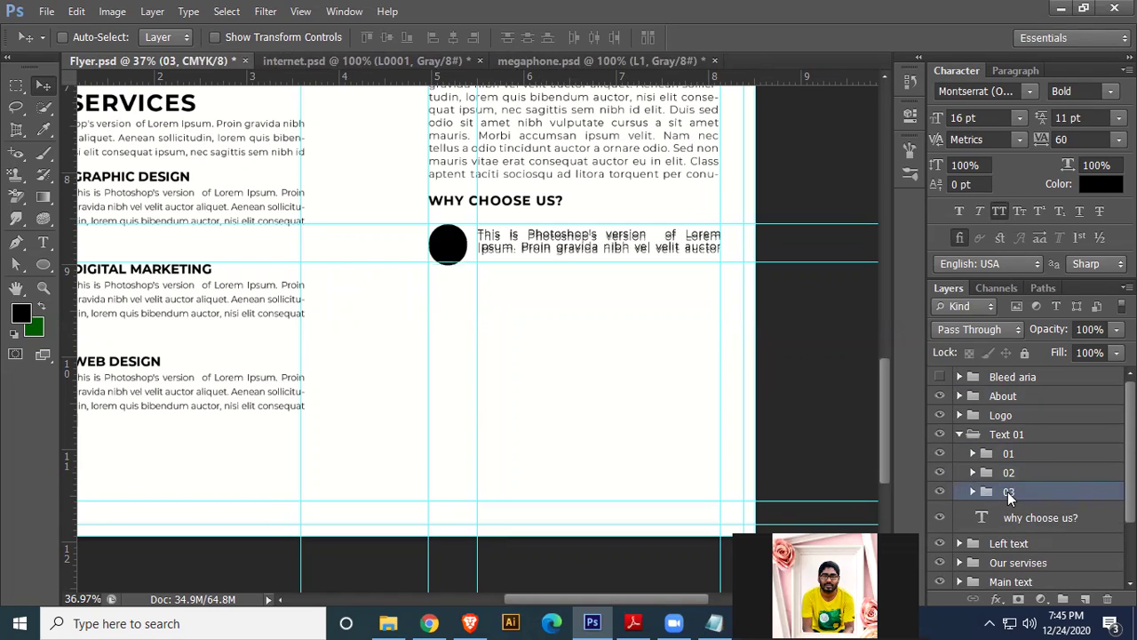
pyautogui.hotkey('shift', 'Down')
pyautogui.hotkey('shift', 'Down')
pyautogui.hotkey('shift', 'Down')
pyautogui.hotkey('shift', 'Down')
pyautogui.hotkey('shift', 'Down')
pyautogui.hotkey('shift', 'Down')
pyautogui.hotkey('shift', 'Down')
pyautogui.hotkey('shift', 'Down')
pyautogui.hotkey('shift', 'Down')
pyautogui.hotkey('shift', 'Down')
pyautogui.hotkey('shift', 'Down')
pyautogui.hotkey('shift', 'Down')
pyautogui.hotkey('shift', 'Down')
pyautogui.hotkey('shift', 'Down')
pyautogui.hotkey('shift', 'Down')
pyautogui.hotkey('shift', 'Down')
pyautogui.hotkey('shift', 'Down')
pyautogui.hotkey('shift', 'Down')
pyautogui.hotkey('shift', 'Down')
pyautogui.hotkey('shift', 'Down')
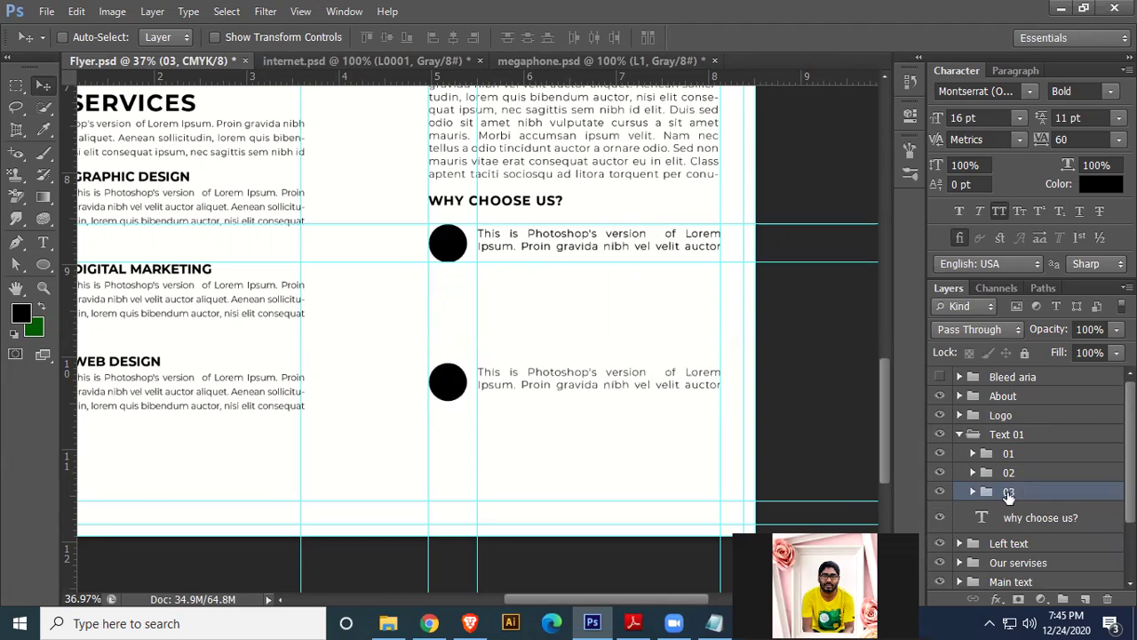
# - Add a horizontal guide at the bottom of the Web Design paragraph and lower the 03 group until its circle rests on it
pyautogui.hscroll(-5, 544, 282)
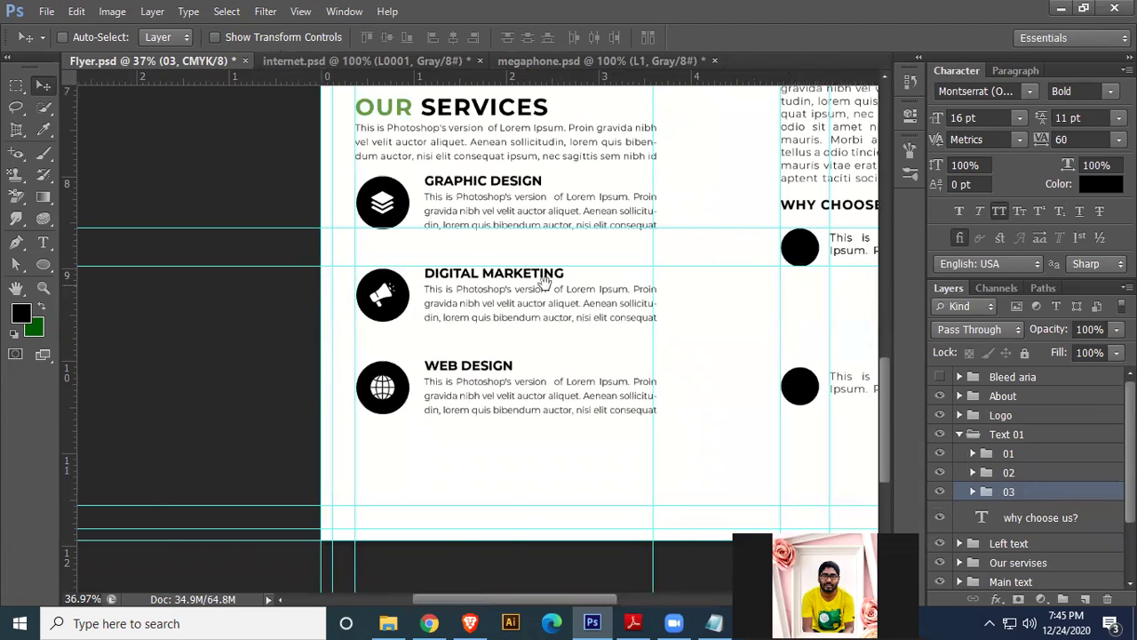
pyautogui.hscroll(2, 544, 283)
pyautogui.moveTo(518, 80); pyautogui.dragTo(522, 415)
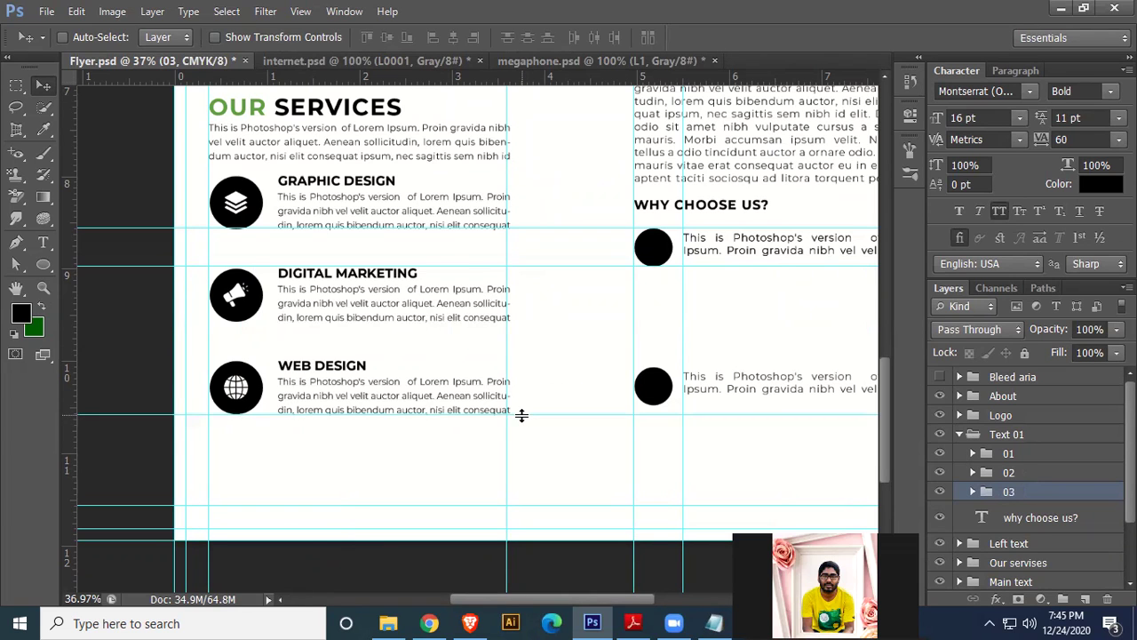
pyautogui.hscroll(4, 553, 414)
pyautogui.hotkey('shift', 'Down')
pyautogui.hotkey('shift', 'Down')
pyautogui.hotkey('shift', 'Down')
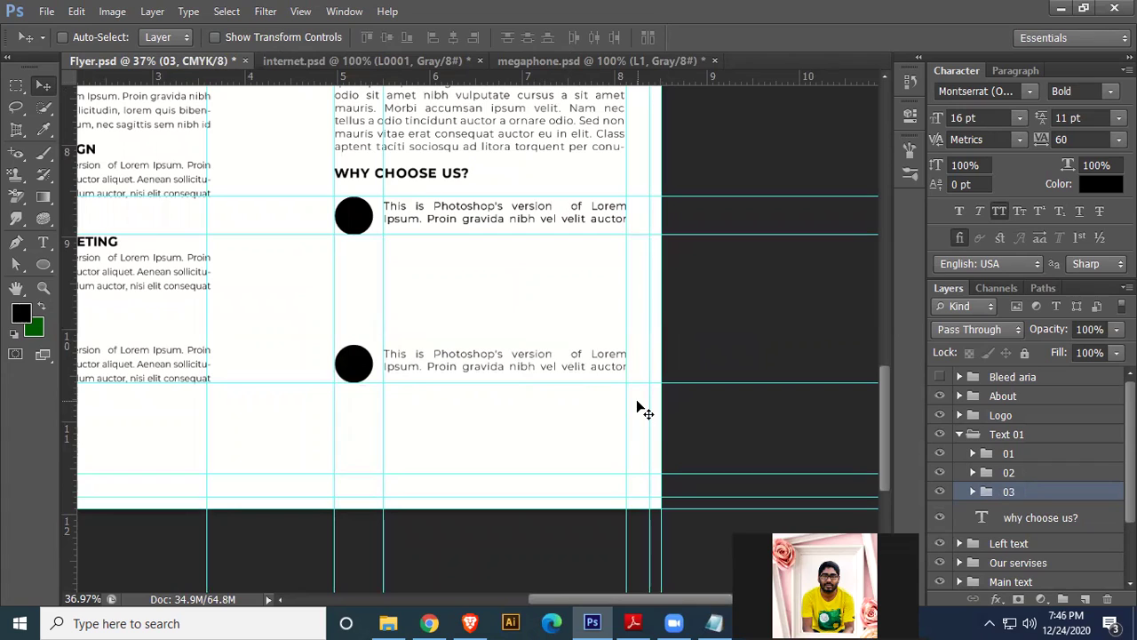
# - Distribute the 01, 02 and 03 groups evenly by their vertical centers
pyautogui.keyDown('shift'); pyautogui.click(1024, 454); pyautogui.keyUp('shift')
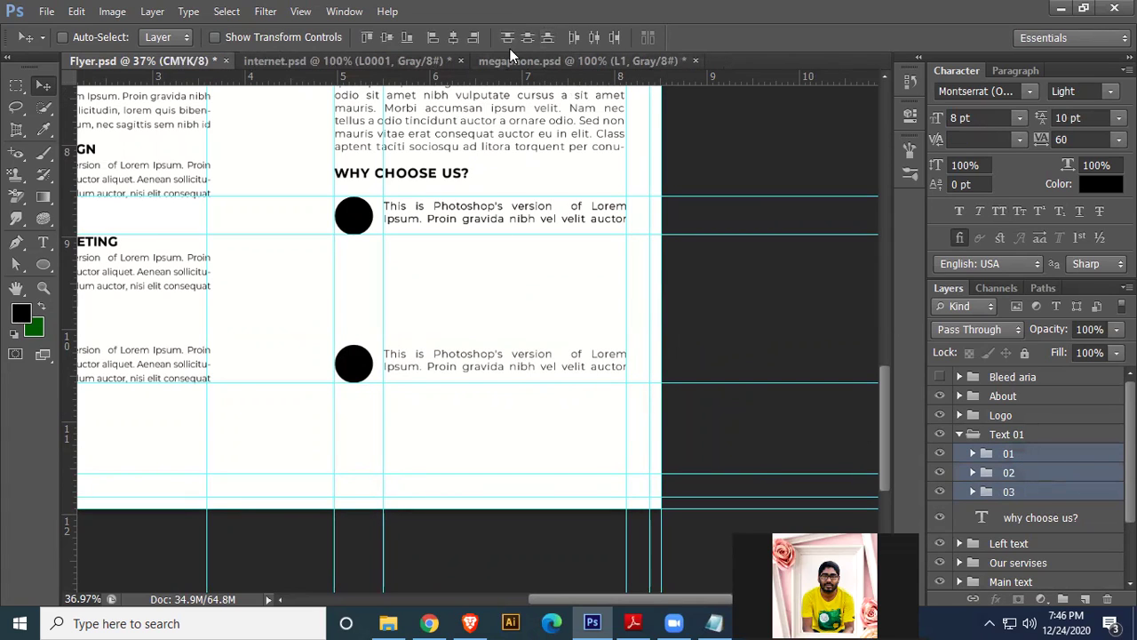
pyautogui.click(534, 40)
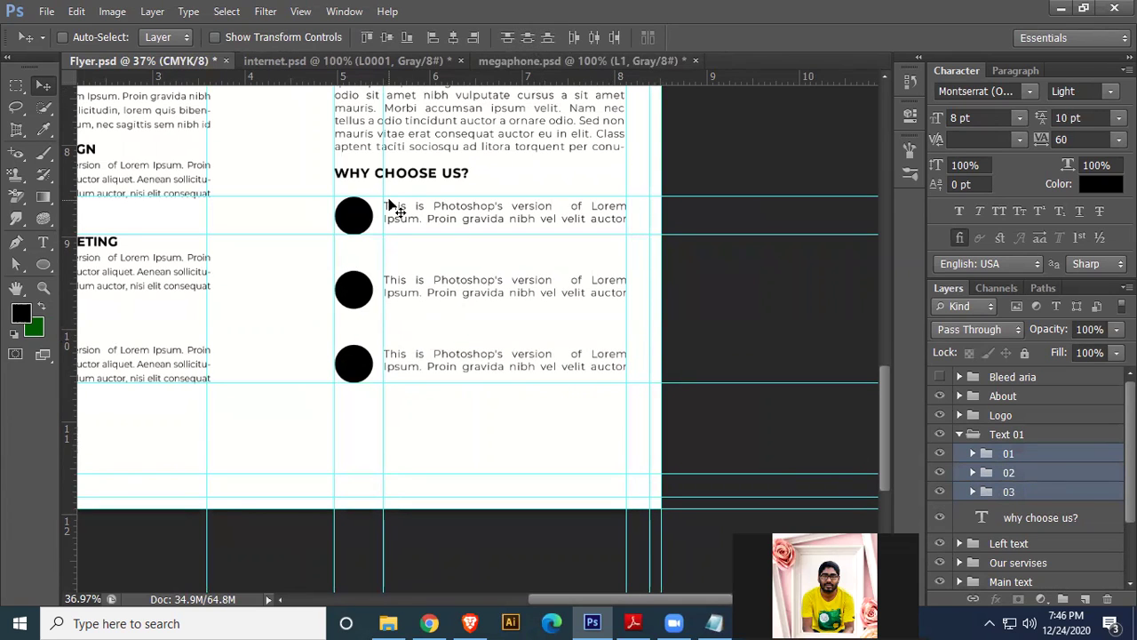
pyautogui.click(389, 623)
pyautogui.moveTo(1004, 135); pyautogui.dragTo(495, 411)
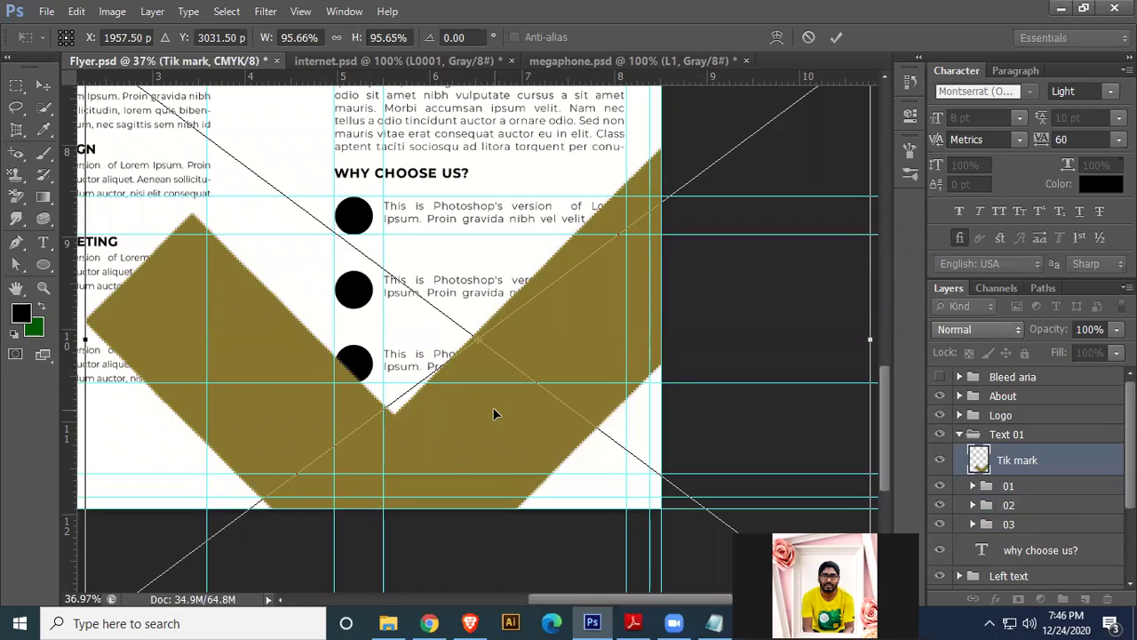
pyautogui.press('Return')
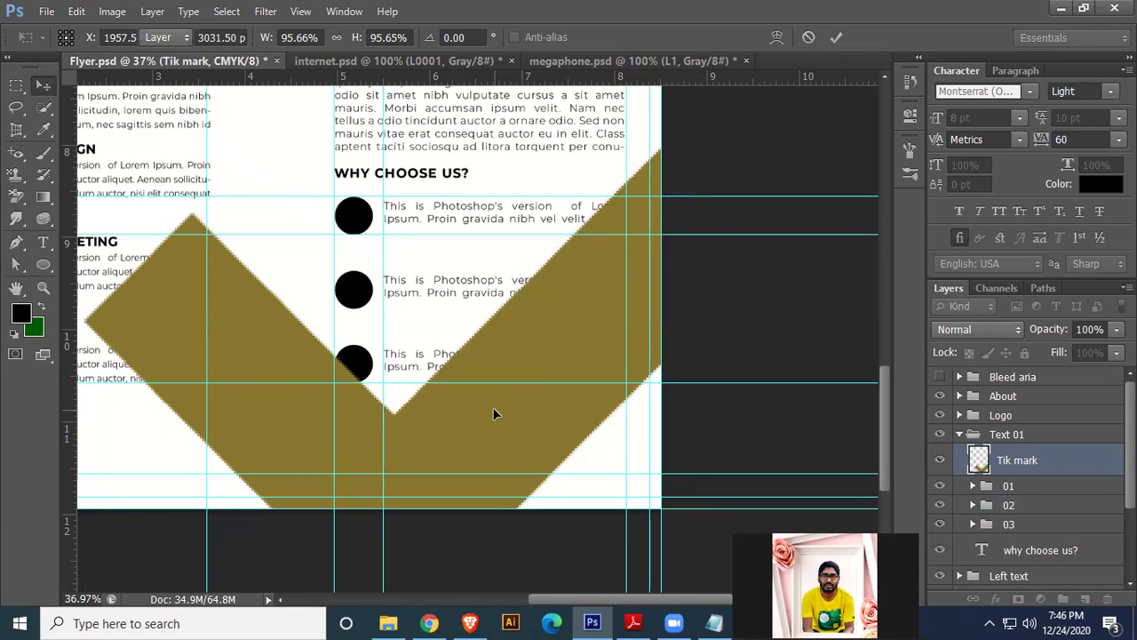
pyautogui.press('Escape')
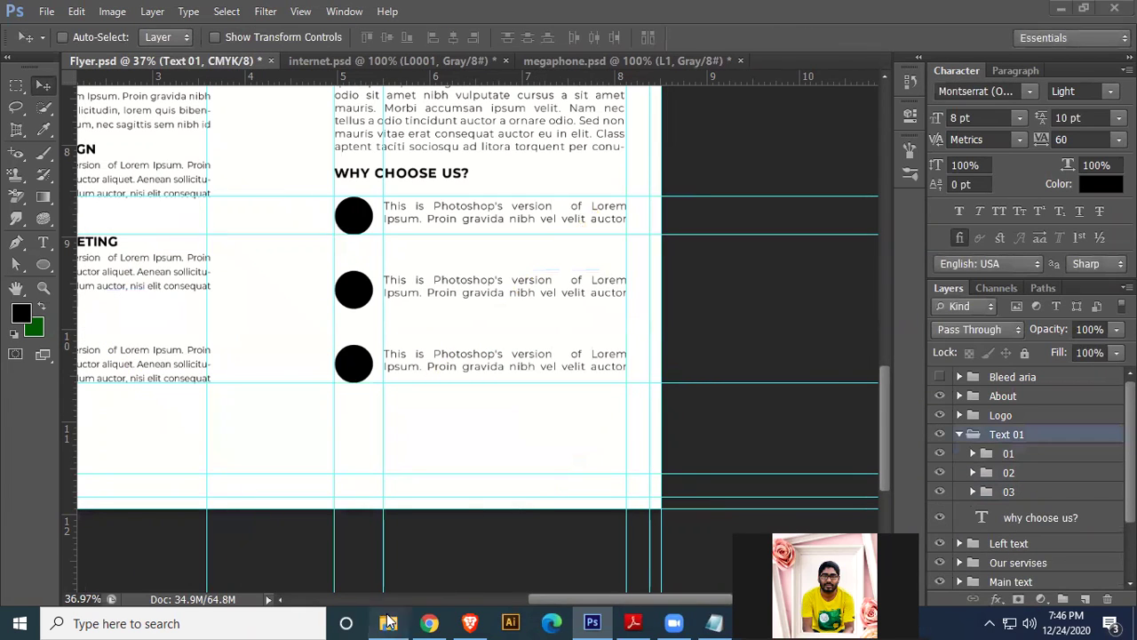
# - Open Tik mark.psd as its own document and copy its Shape 1 check mark layer into the flyer
pyautogui.click(388, 622)
pyautogui.moveTo(958, 138); pyautogui.dragTo(853, 40)
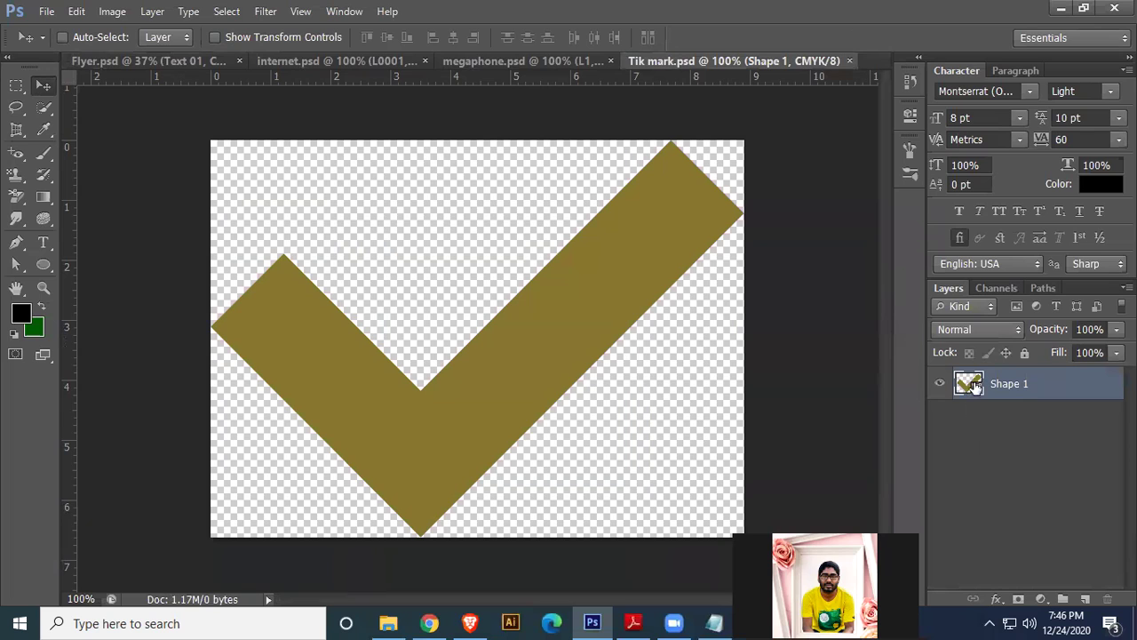
pyautogui.moveTo(386, 438); pyautogui.dragTo(503, 371)
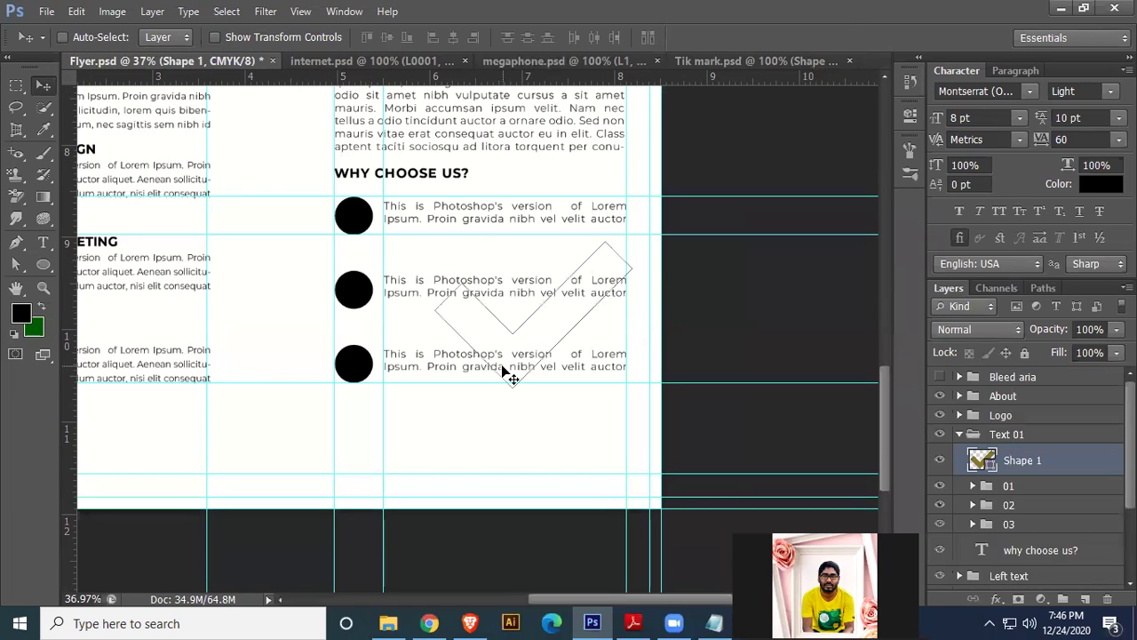
# - Recolor the check mark to off-white fffffc, sampled from the page background
pyautogui.doubleClick(986, 460)
pyautogui.click(325, 299)
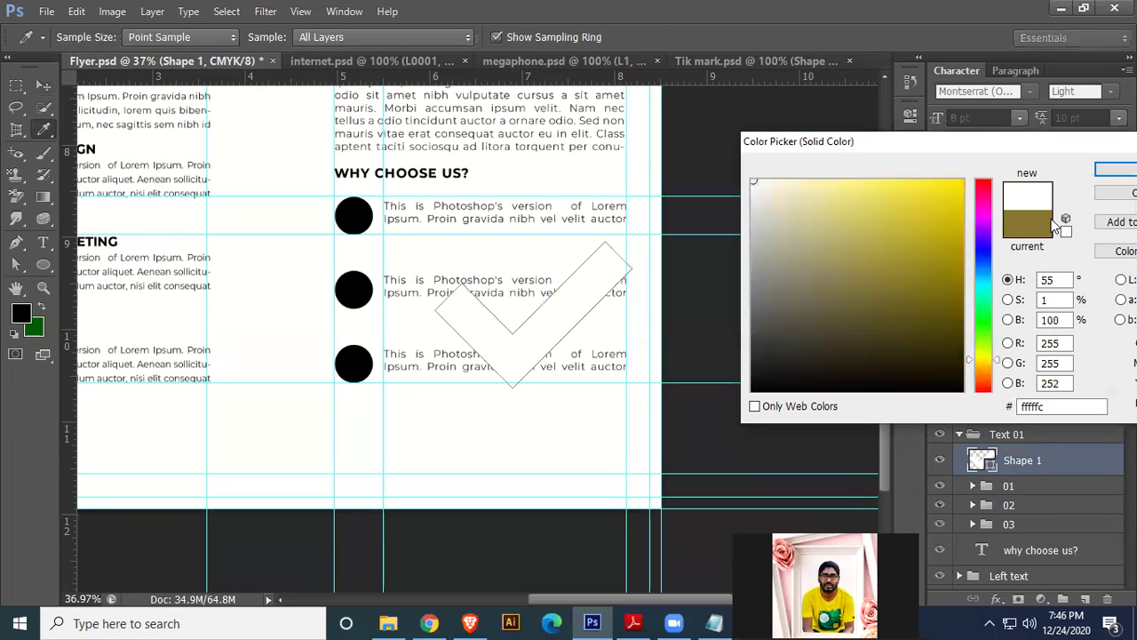
pyautogui.press('Return')
# - Scale the check mark down and place it inside the first black circle under the WHY CHOOSE US? heading
pyautogui.hotkey('ctrl', 't')
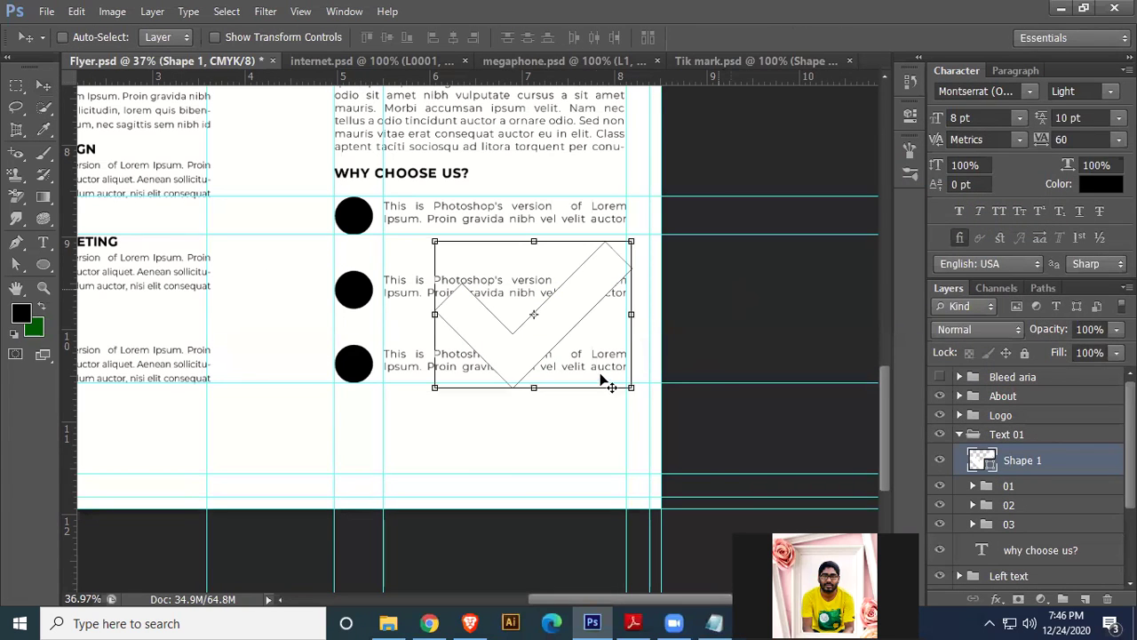
pyautogui.moveTo(629, 387); pyautogui.dragTo(350, 224)
pyautogui.press('Return')
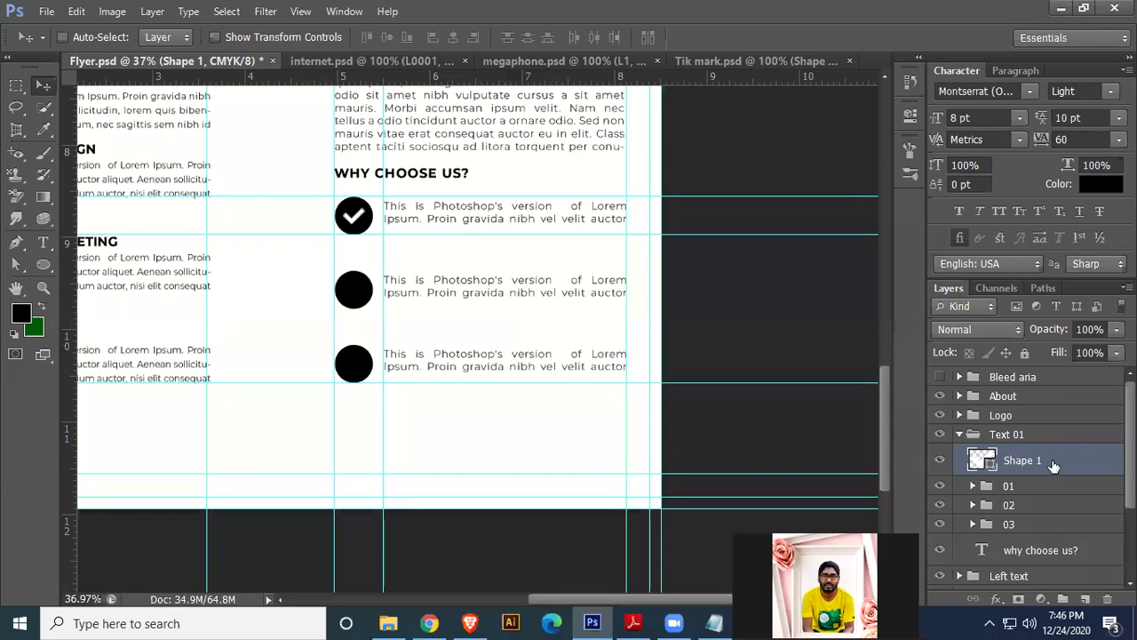
# - Duplicate the check mark twice and move the copies straight down onto the second and third circles
pyautogui.hotkey('ctrl', 'j')
pyautogui.hotkey('ctrl', 'j')
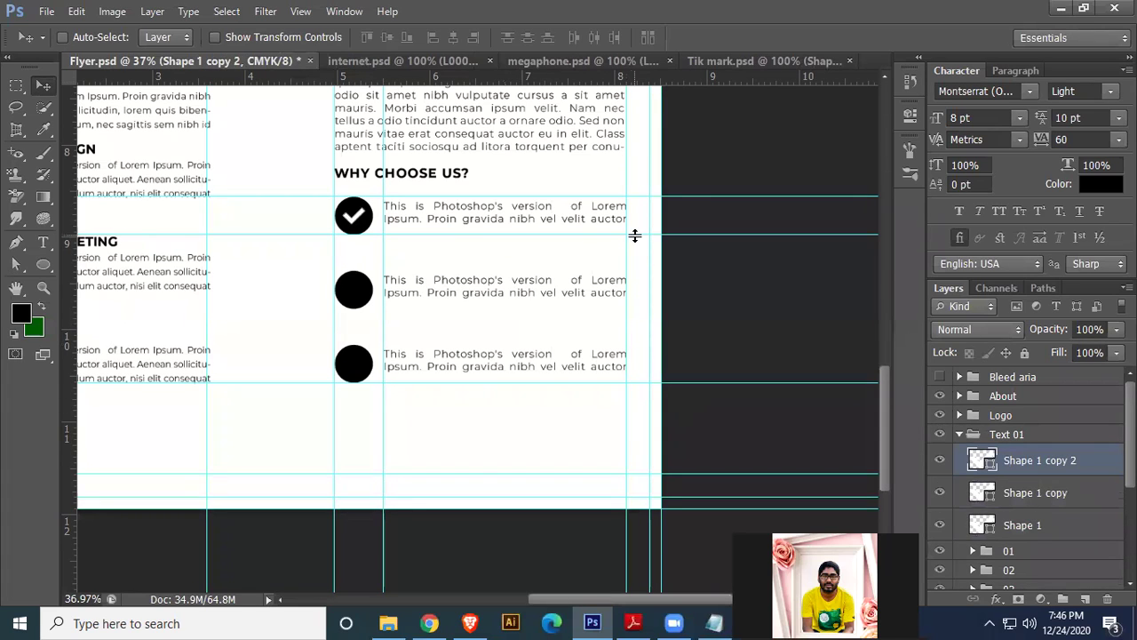
pyautogui.hotkey('shift', 'Down')
pyautogui.hotkey('shift', 'Down')
pyautogui.hotkey('shift', 'Down')
pyautogui.hotkey('shift', 'Down')
pyautogui.hotkey('shift', 'Down')
pyautogui.hotkey('shift', 'Down')
pyautogui.hotkey('shift', 'Down')
pyautogui.hotkey('shift', 'Down')
pyautogui.hotkey('shift', 'Down')
pyautogui.hotkey('shift', 'Down')
pyautogui.hotkey('shift', 'Down')
pyautogui.hotkey('shift', 'Down')
pyautogui.hotkey('shift', 'Down')
pyautogui.hotkey('shift', 'Down')
pyautogui.hotkey('shift', 'Down')
pyautogui.hotkey('shift', 'Down')
pyautogui.hotkey('shift', 'Down')
pyautogui.hotkey('shift', 'Down')
pyautogui.hotkey('shift', 'Down')
pyautogui.hotkey('shift', 'Down')
pyautogui.click(1046, 488)
pyautogui.hotkey('shift', 'Down')
pyautogui.hotkey('shift', 'Down')
pyautogui.hotkey('shift', 'Down')
pyautogui.hotkey('shift', 'Down')
pyautogui.hotkey('shift', 'Down')
pyautogui.hotkey('shift', 'Down')
pyautogui.hotkey('shift', 'Down')
pyautogui.hotkey('shift', 'Down')
pyautogui.hotkey('shift', 'Down')
pyautogui.hotkey('shift', 'Down')
pyautogui.hotkey('shift', 'Down')
pyautogui.hotkey('shift', 'Down')
pyautogui.hotkey('shift', 'Down')
pyautogui.hotkey('shift', 'Down')
pyautogui.hotkey('shift', 'Down')
pyautogui.hotkey('shift', 'Down')
pyautogui.hotkey('shift', 'Down')
pyautogui.hotkey('shift', 'Down')
pyautogui.hotkey('shift', 'Down')
pyautogui.hotkey('shift', 'Down')
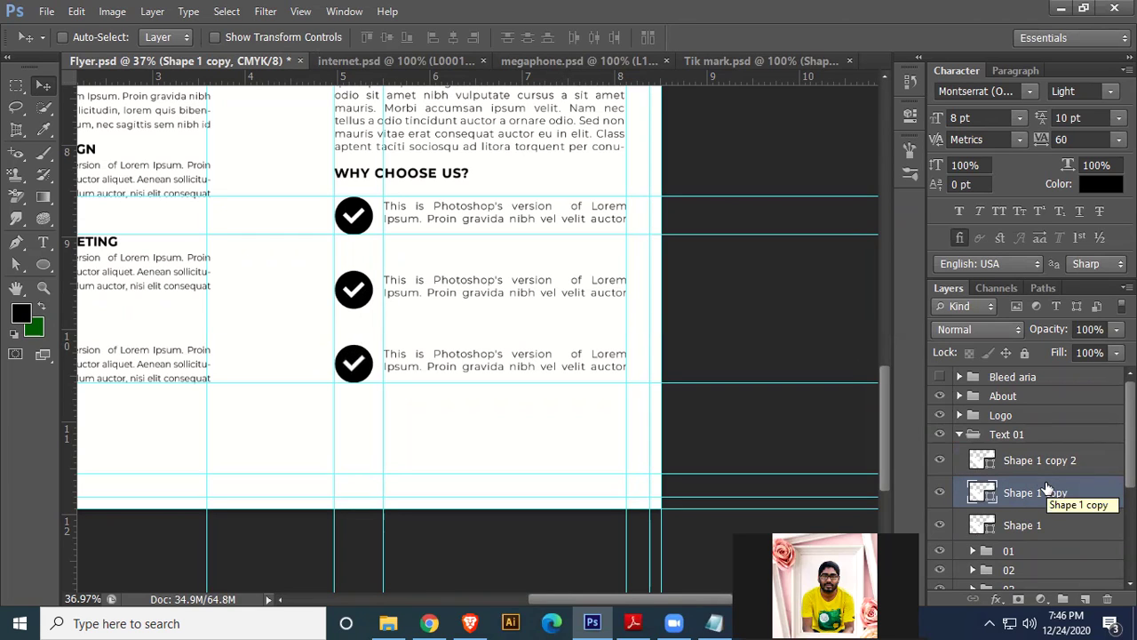
# - Collapse the Text 01 group and check its contents by toggling its visibility
pyautogui.scroll(-1, 1092, 513)
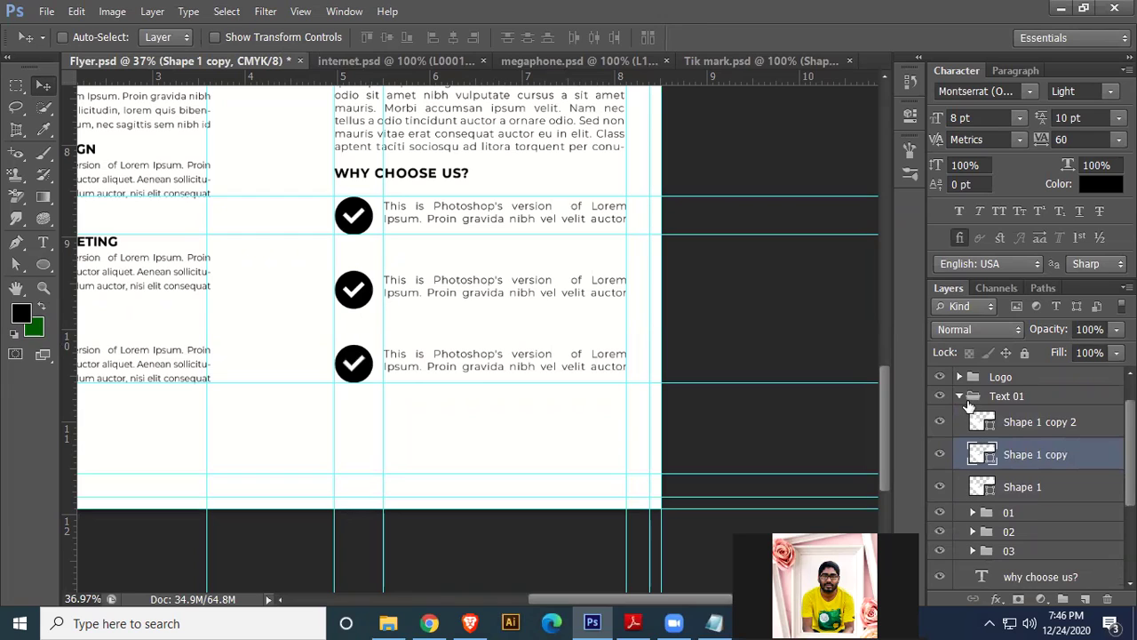
pyautogui.click(960, 396)
pyautogui.click(941, 434)
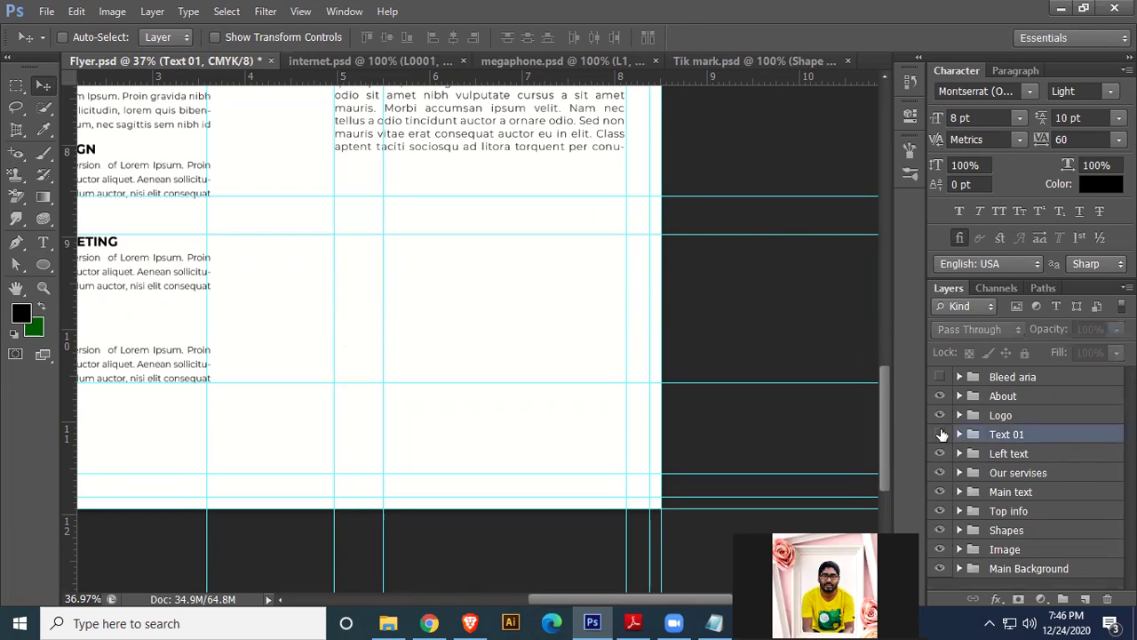
pyautogui.click(941, 434)
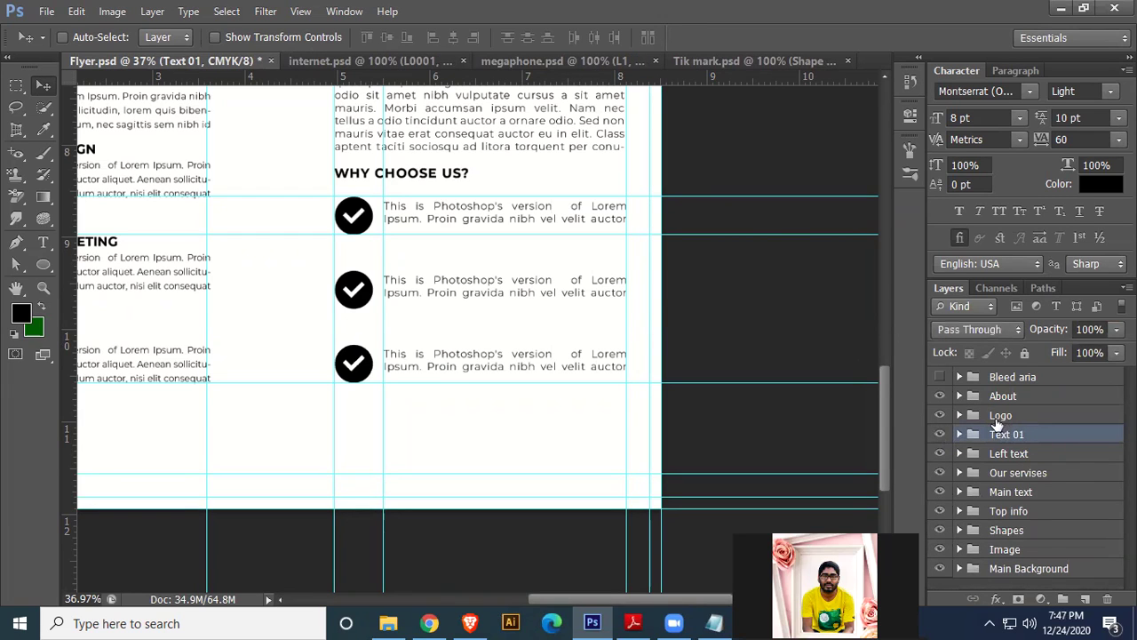
# - Remove the helper guides running between the columns, across the list items and along the ABOUT US heading
pyautogui.moveTo(639, 406); pyautogui.dragTo(605, 259)
pyautogui.scroll(-1, 613, 292)
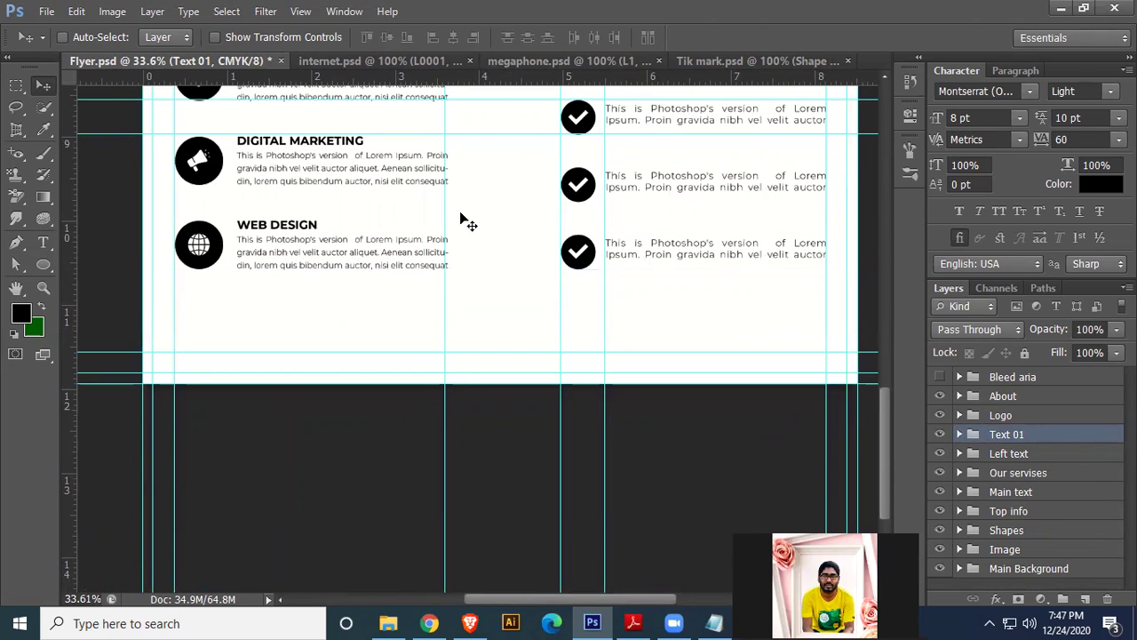
pyautogui.moveTo(444, 213); pyautogui.dragTo(560, 211)
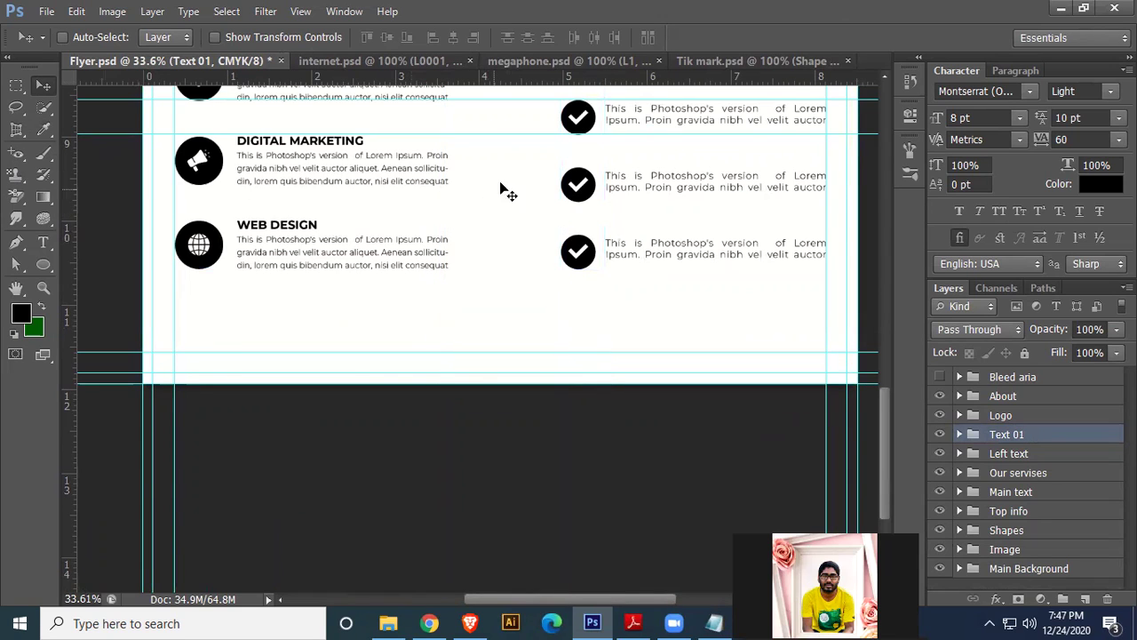
pyautogui.moveTo(521, 133); pyautogui.dragTo(481, 9)
pyautogui.scroll(5, 655, 422)
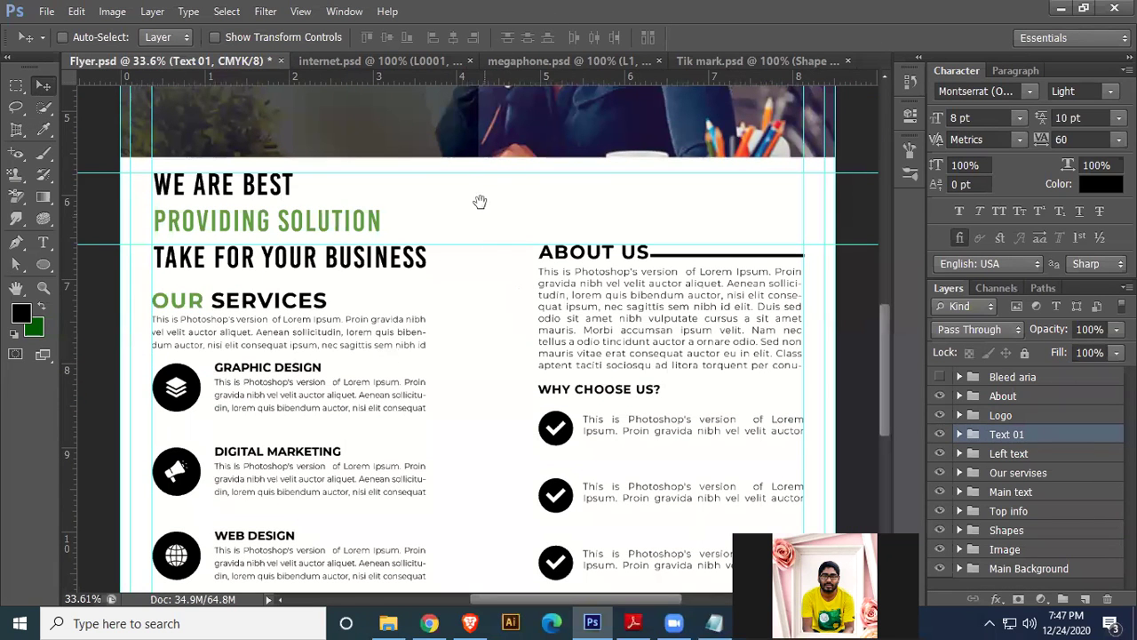
pyautogui.moveTo(485, 246); pyautogui.dragTo(452, 44)
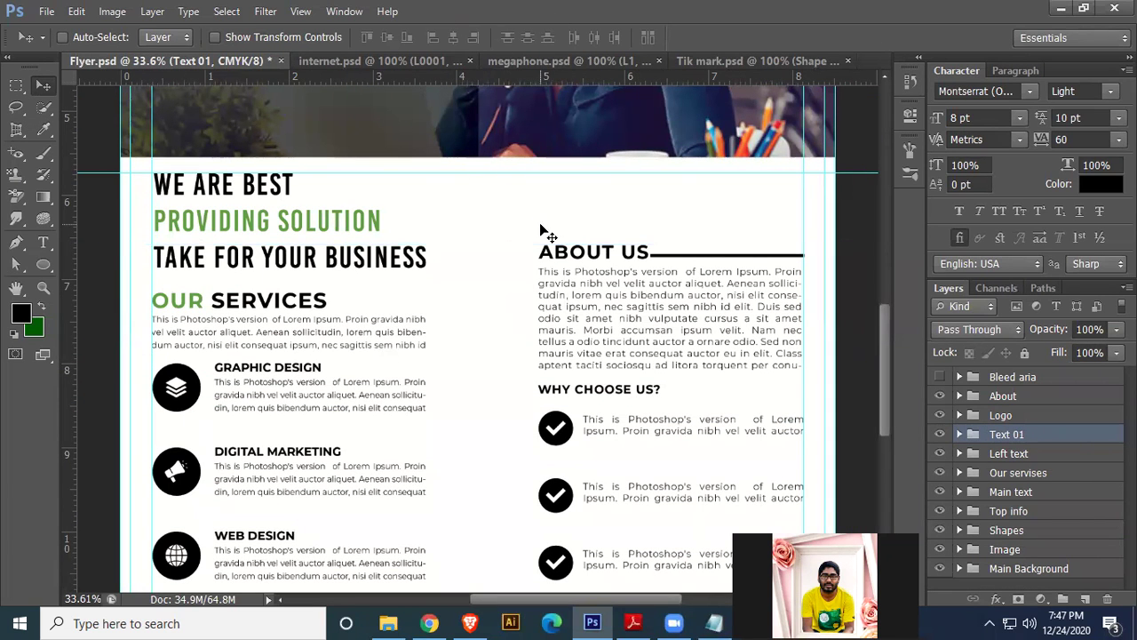
# - Draw a black rectangle about 2555 × 304 px as a full-width band along the flyer's bottom edge
pyautogui.scroll(-10, 574, 272)
pyautogui.scroll(4, 584, 383)
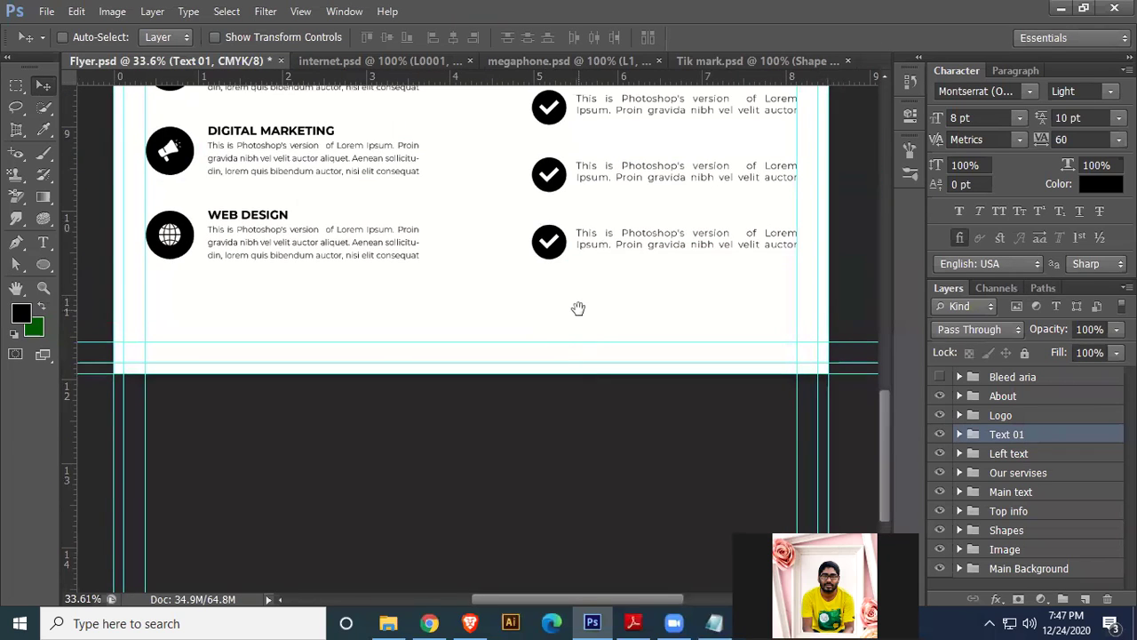
pyautogui.moveTo(578, 308); pyautogui.dragTo(580, 342)
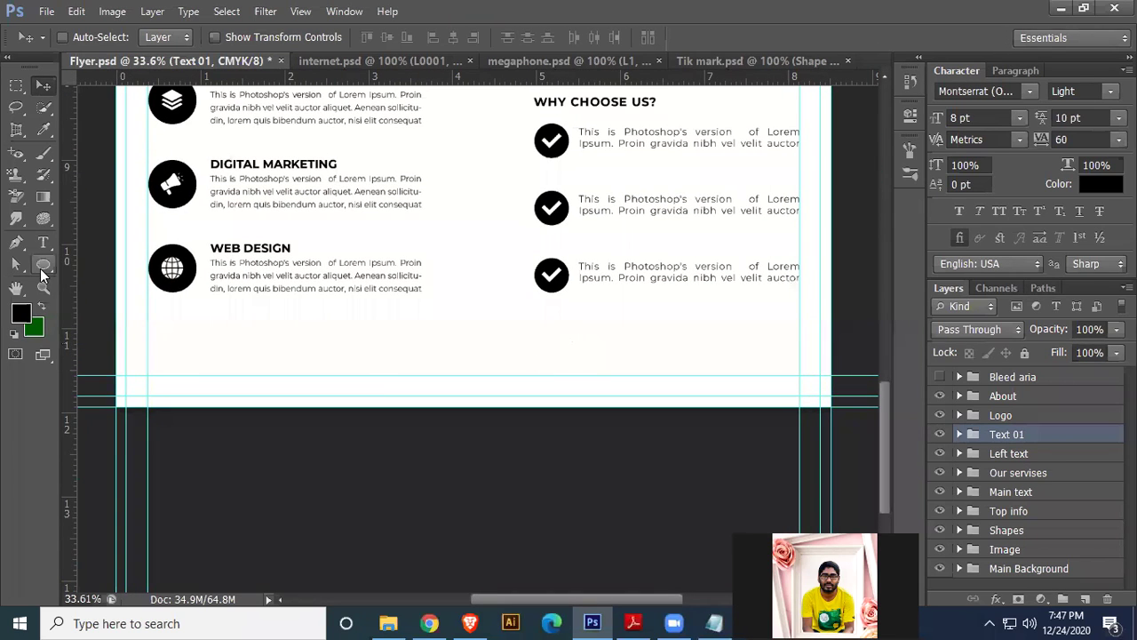
pyautogui.click(40, 268)
pyautogui.click(93, 265)
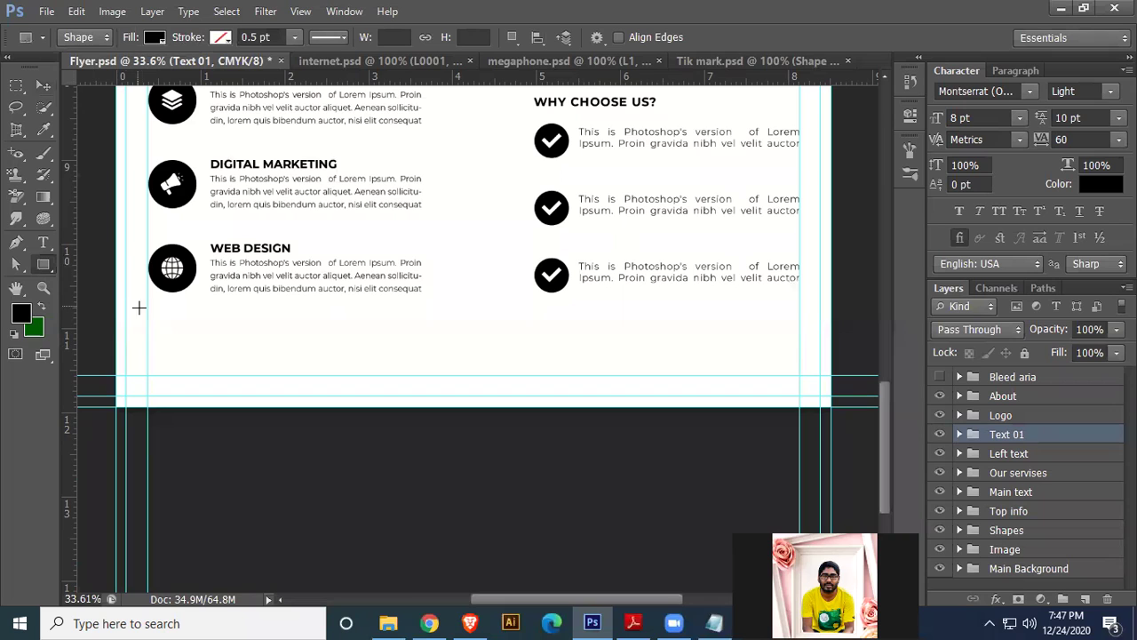
pyautogui.moveTo(113, 322); pyautogui.dragTo(819, 410)
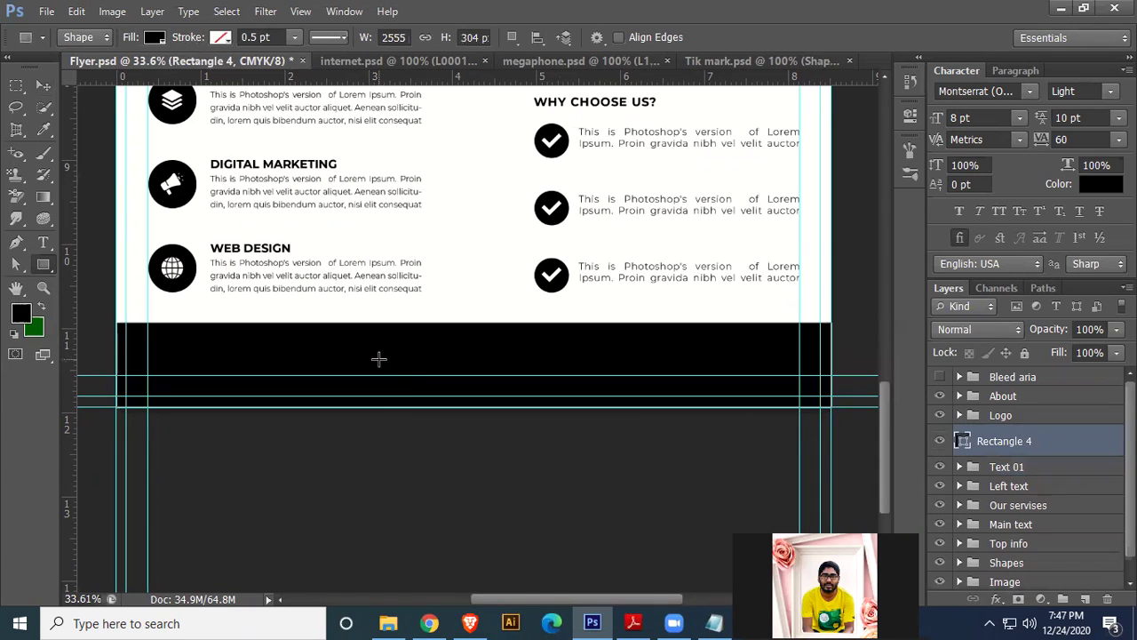
pyautogui.click(44, 86)
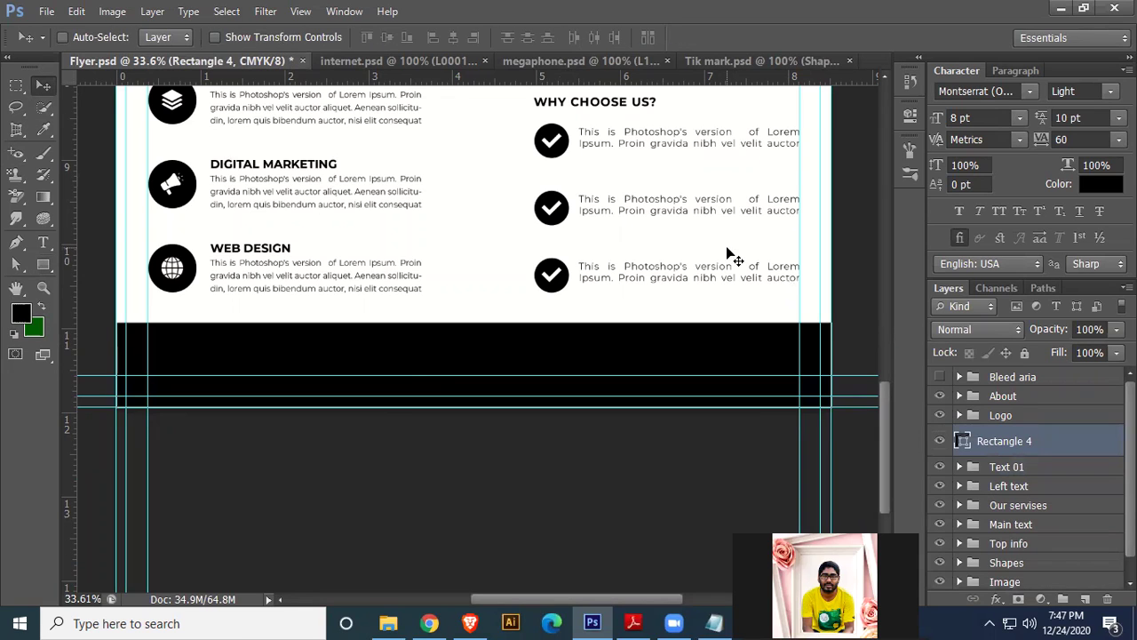
pyautogui.click(715, 623)
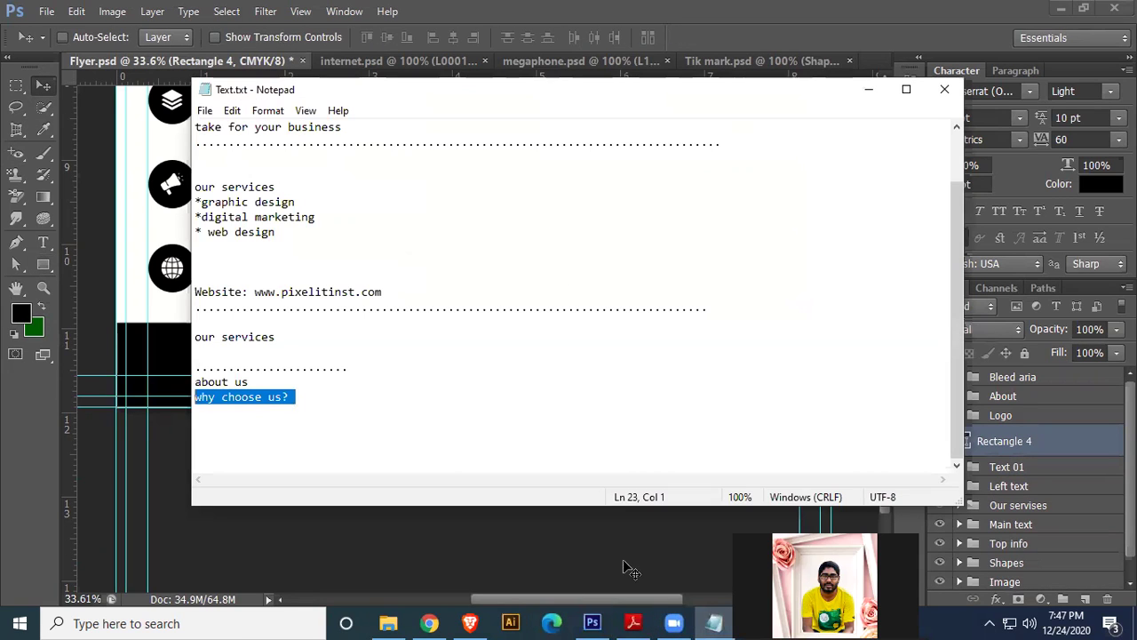
pyautogui.moveTo(254, 293); pyautogui.dragTo(399, 291)
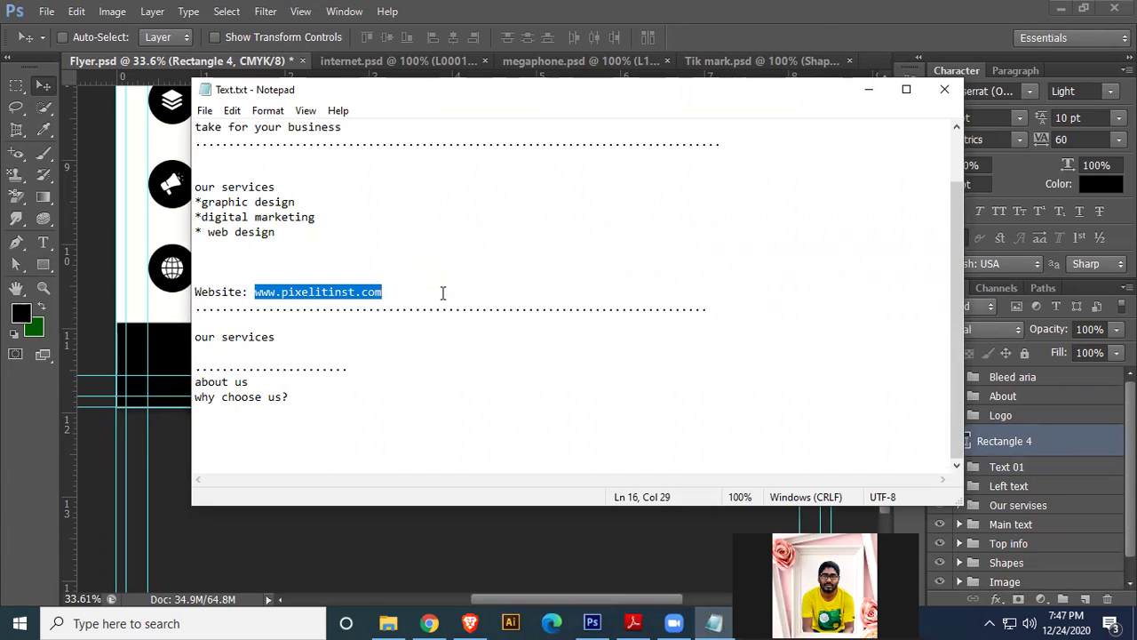
pyautogui.click(820, 6)
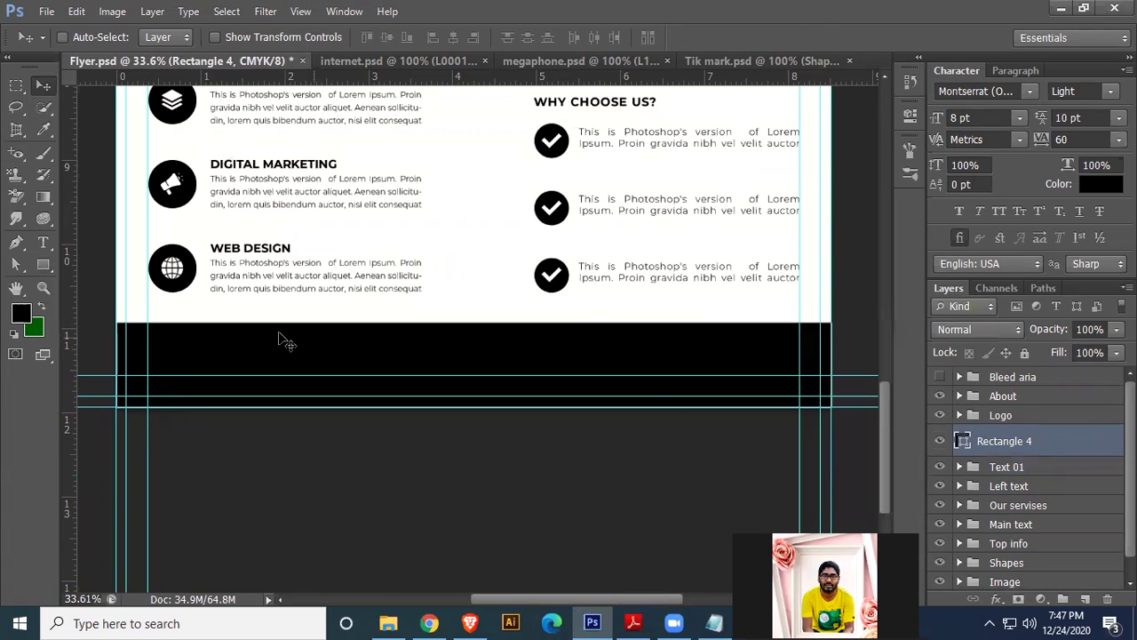
pyautogui.click(44, 244)
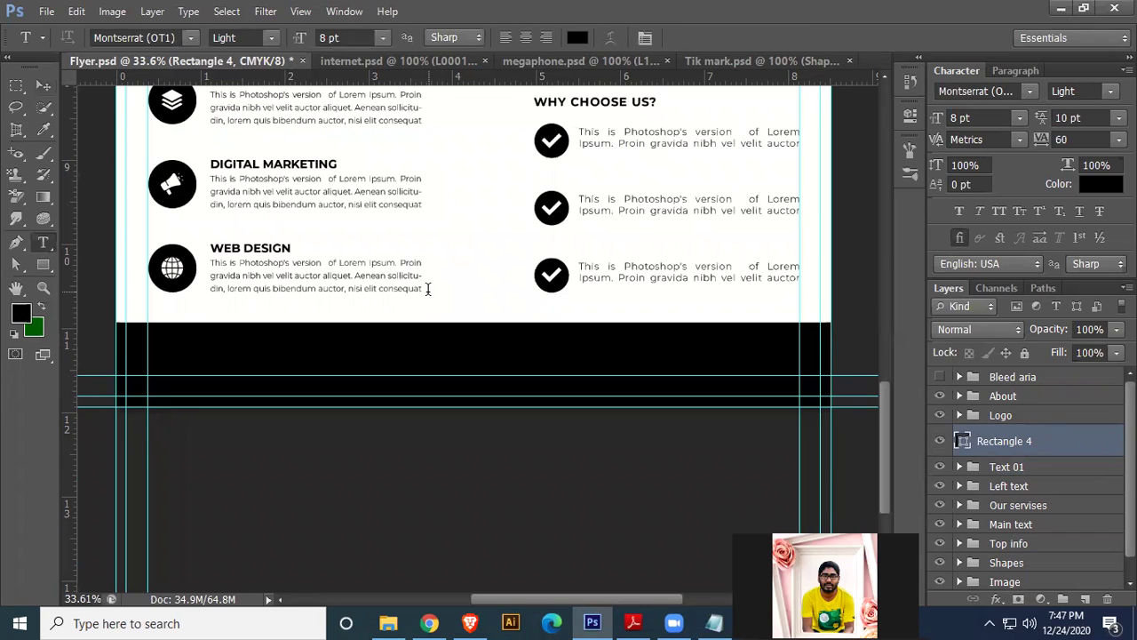
pyautogui.click(428, 289)
pyautogui.write('www.pixelsinst.com')
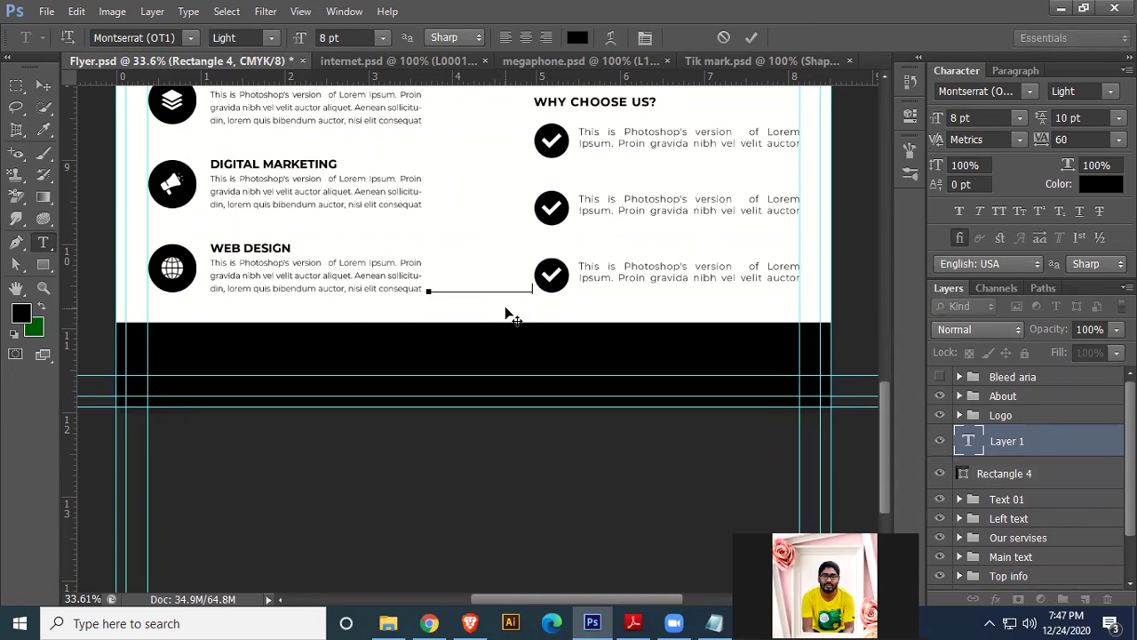
# - Set the website text's tracking to 460 and its font size to 18 pt
pyautogui.hotkey('ctrl', 'a')
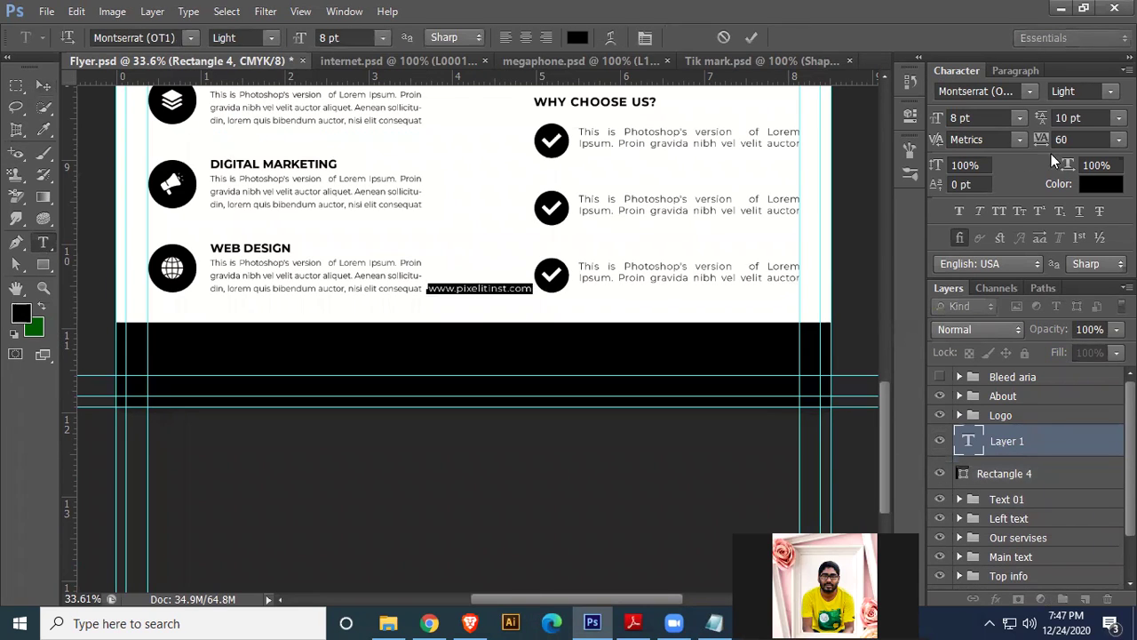
pyautogui.click(1079, 139)
pyautogui.press('Return')
pyautogui.click(989, 117)
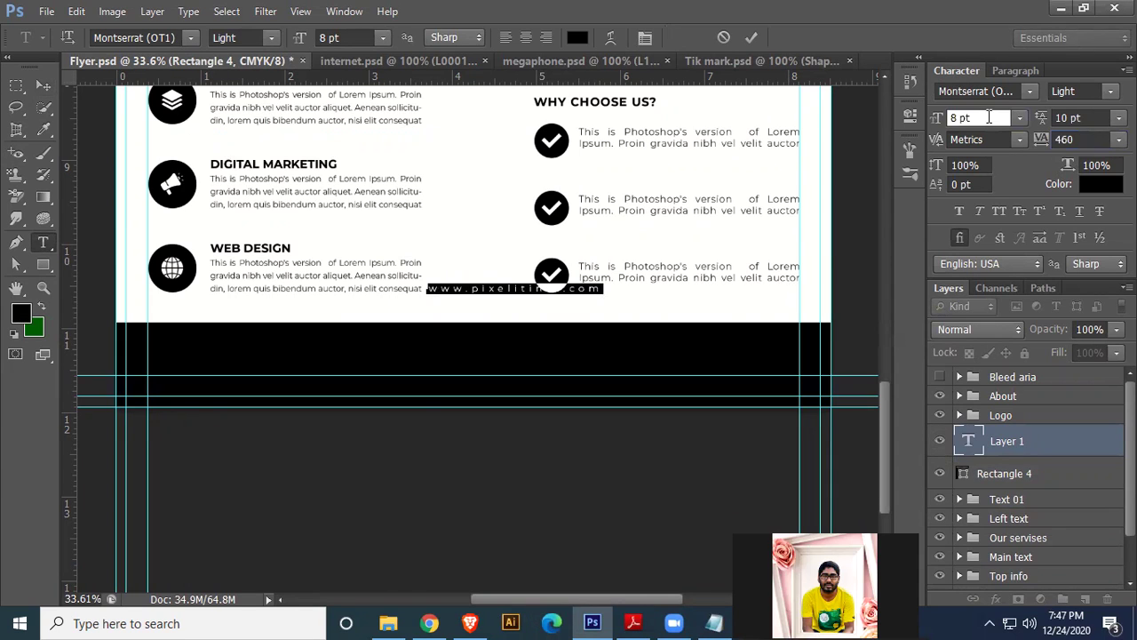
pyautogui.write('2')
pyautogui.press('Return')
pyautogui.write('18')
pyautogui.press('Return')
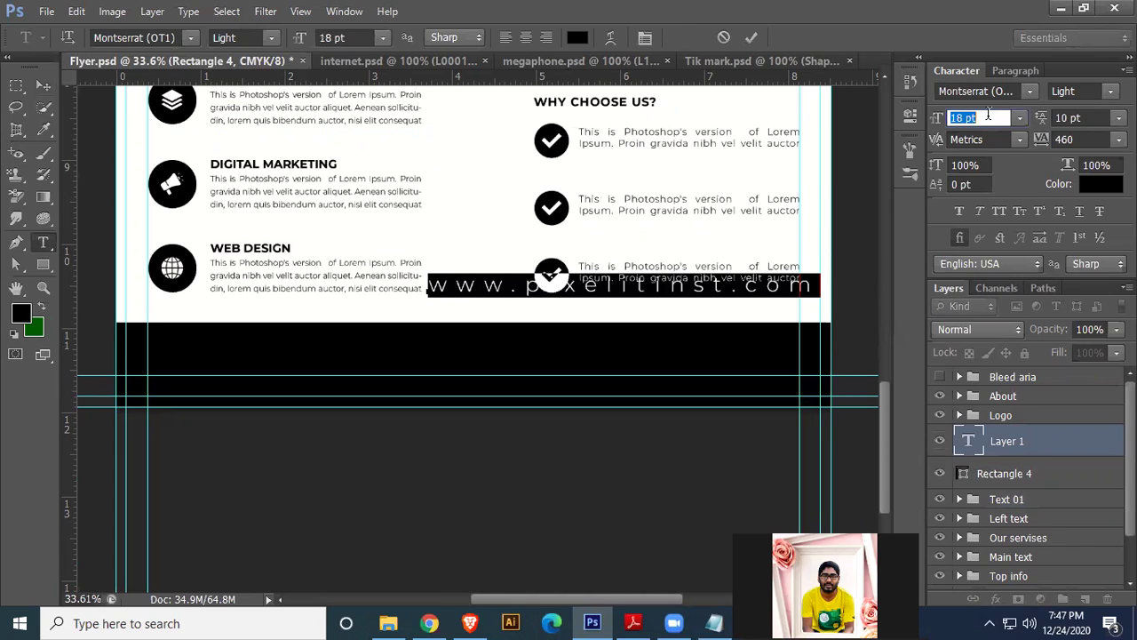
# - Move the website text onto the black footer band and recolour it with white sampled from the flyer background
pyautogui.click(43, 85)
pyautogui.moveTo(614, 290); pyautogui.dragTo(496, 371)
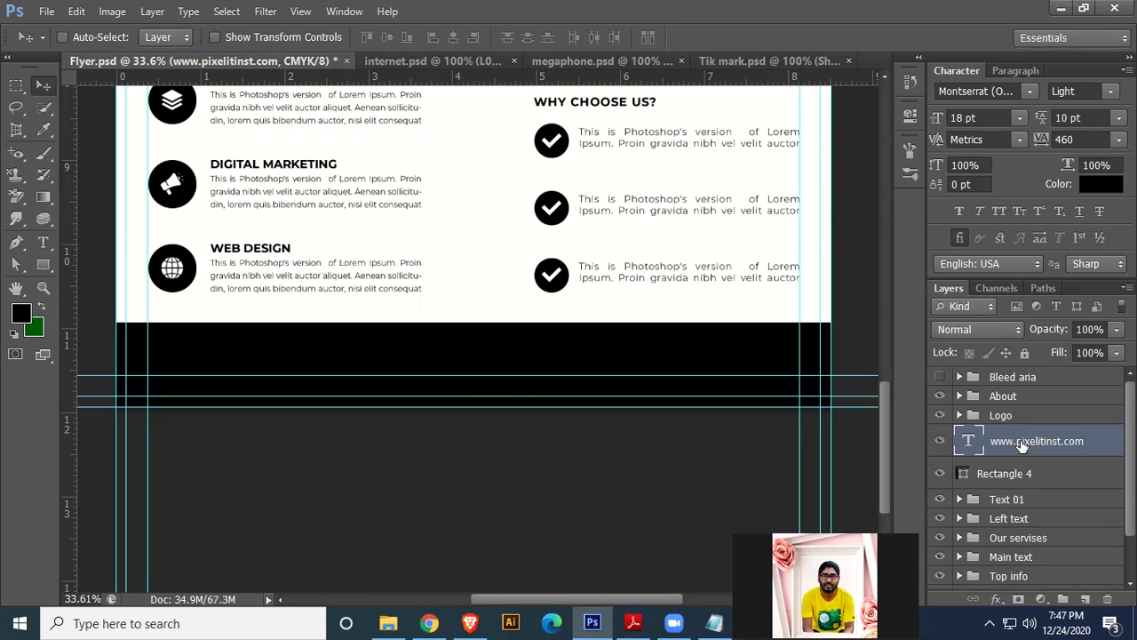
pyautogui.click(1100, 182)
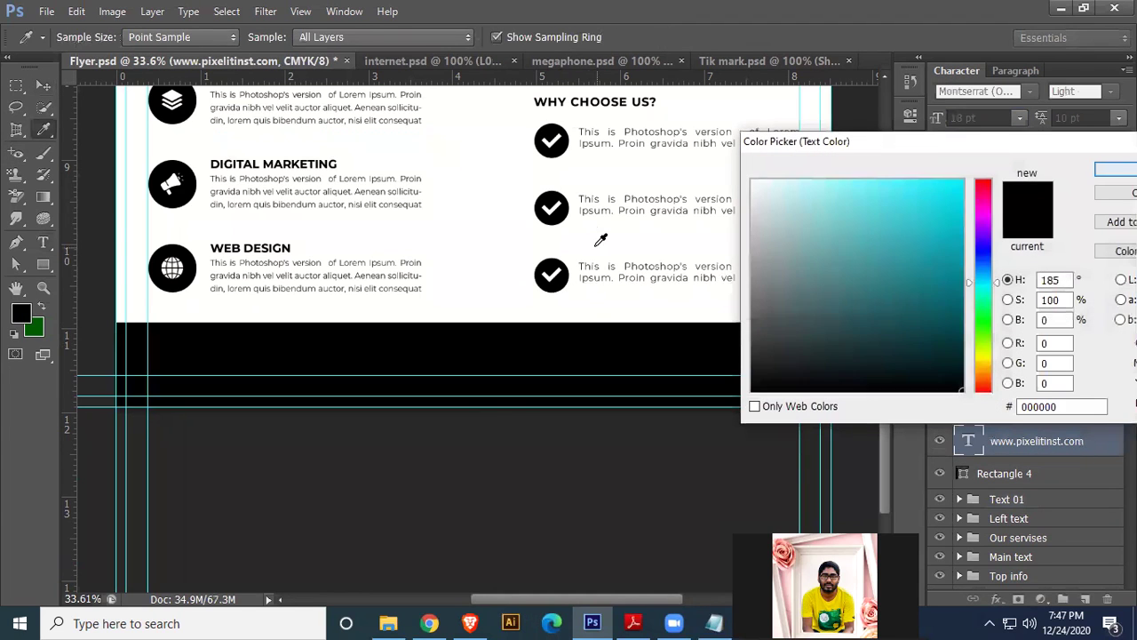
pyautogui.click(487, 185)
pyautogui.press('Return')
pyautogui.press('v')
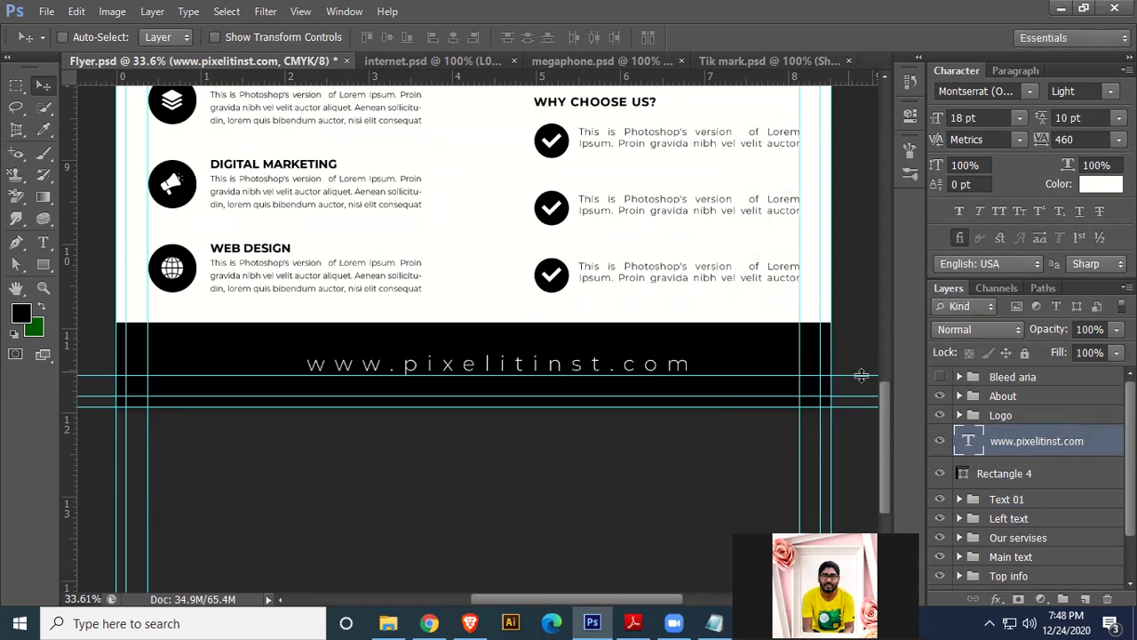
# - Centre the website text horizontally on the whole canvas, clear the selection and save the flyer
pyautogui.hotkey('ctrl', 'a')
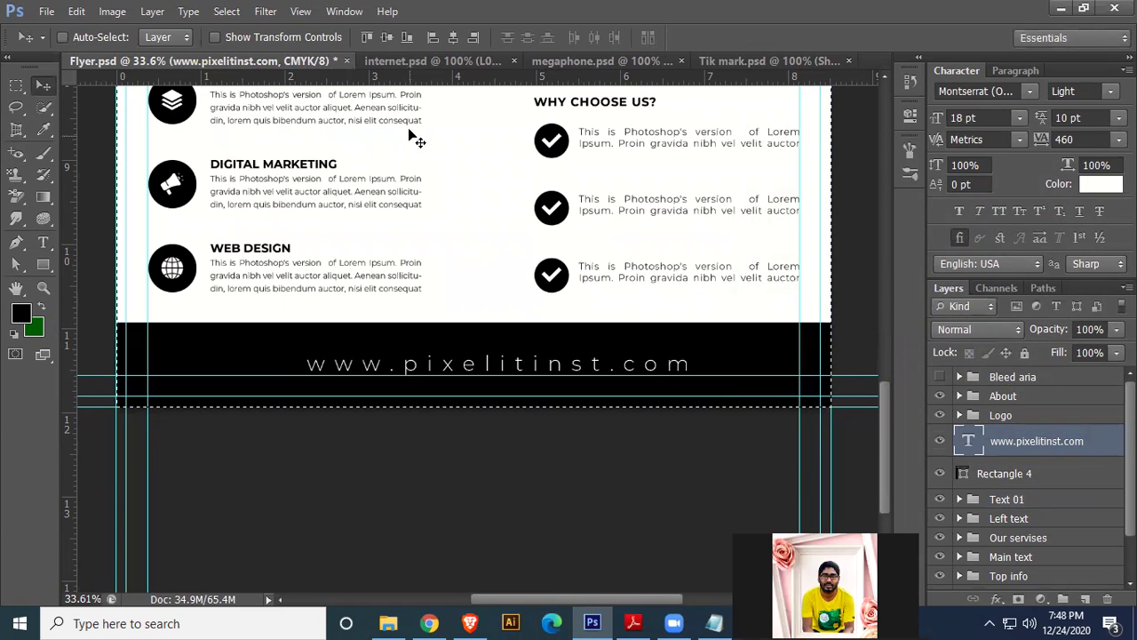
pyautogui.click(453, 38)
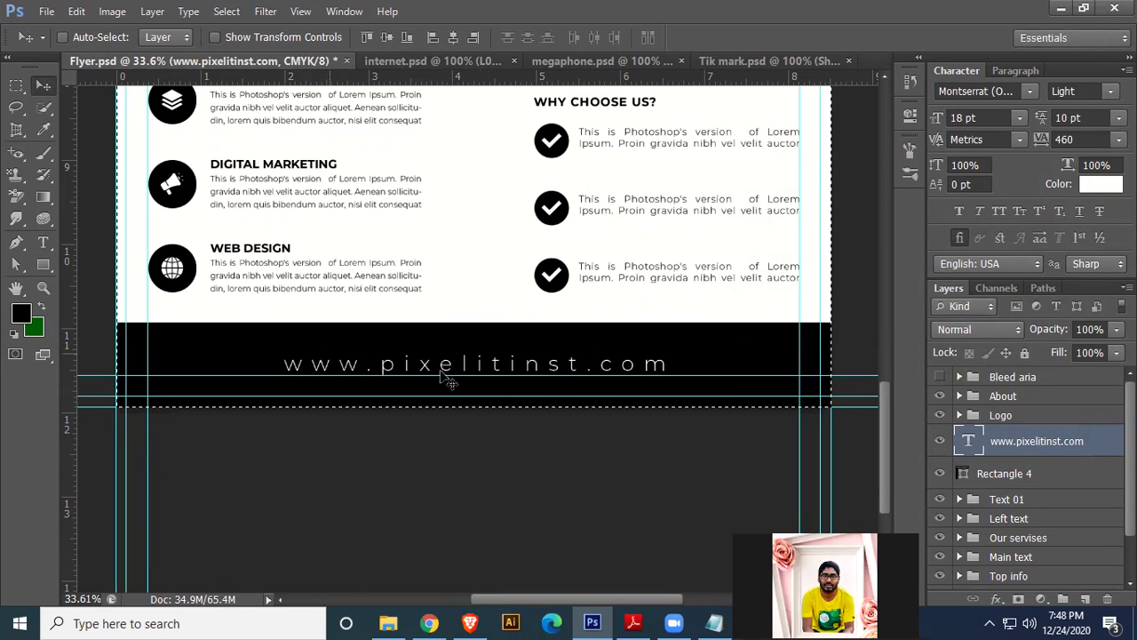
pyautogui.hotkey('ctrl', 'd')
pyautogui.hotkey('ctrl', 's')
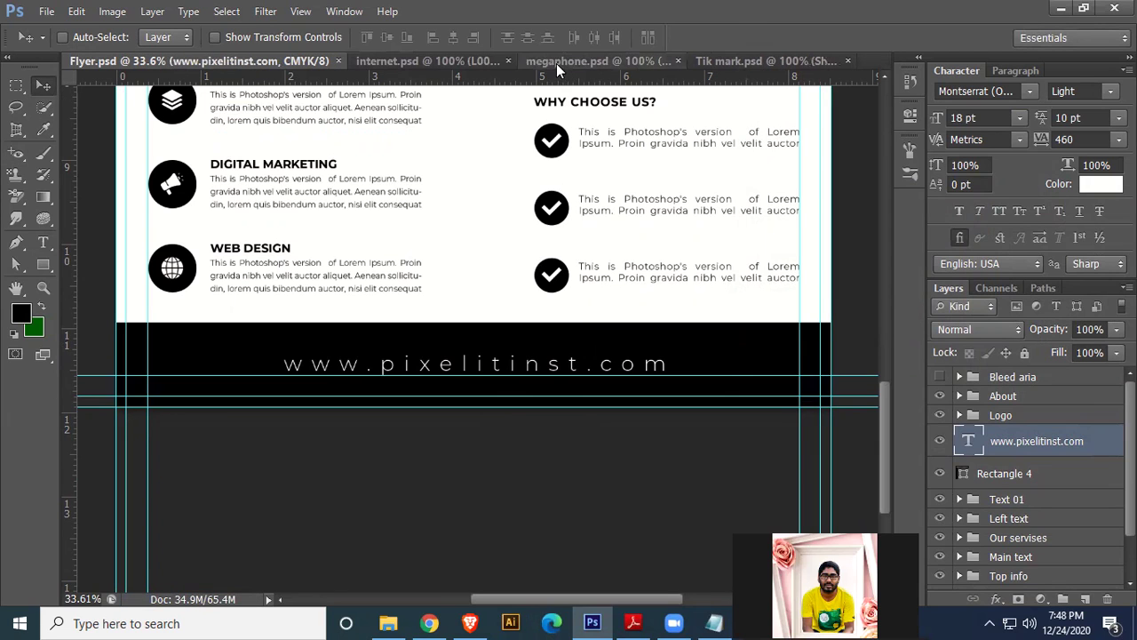
# - Close internet.psd and megaphone.psd without saving changes, and close Tik mark.psd, leaving only the flyer open
pyautogui.click(507, 61)
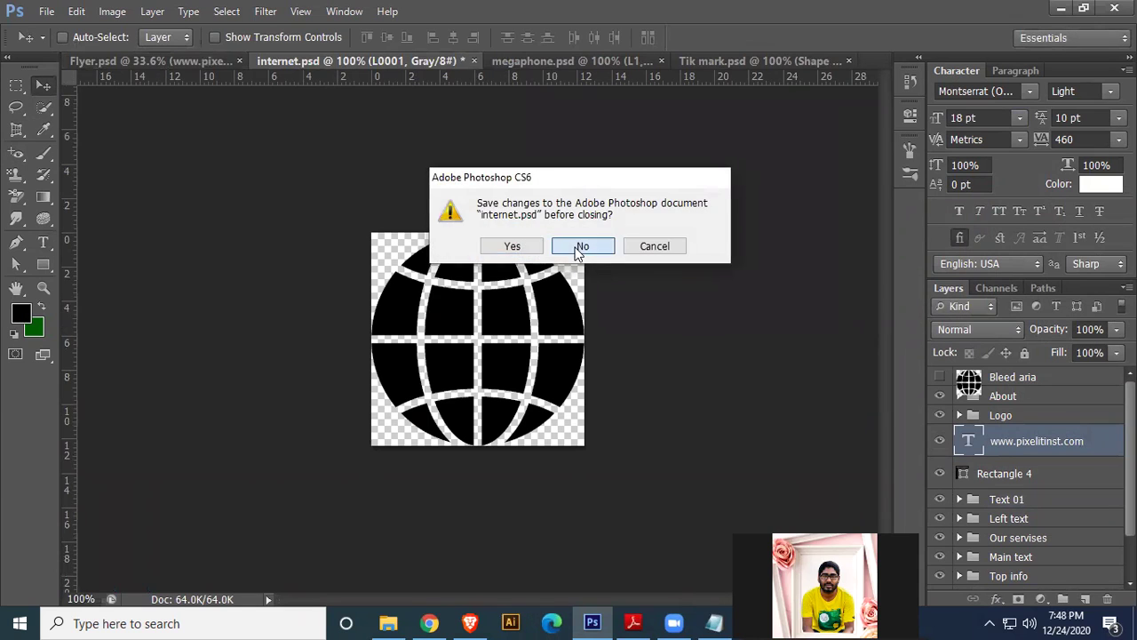
pyautogui.click(582, 246)
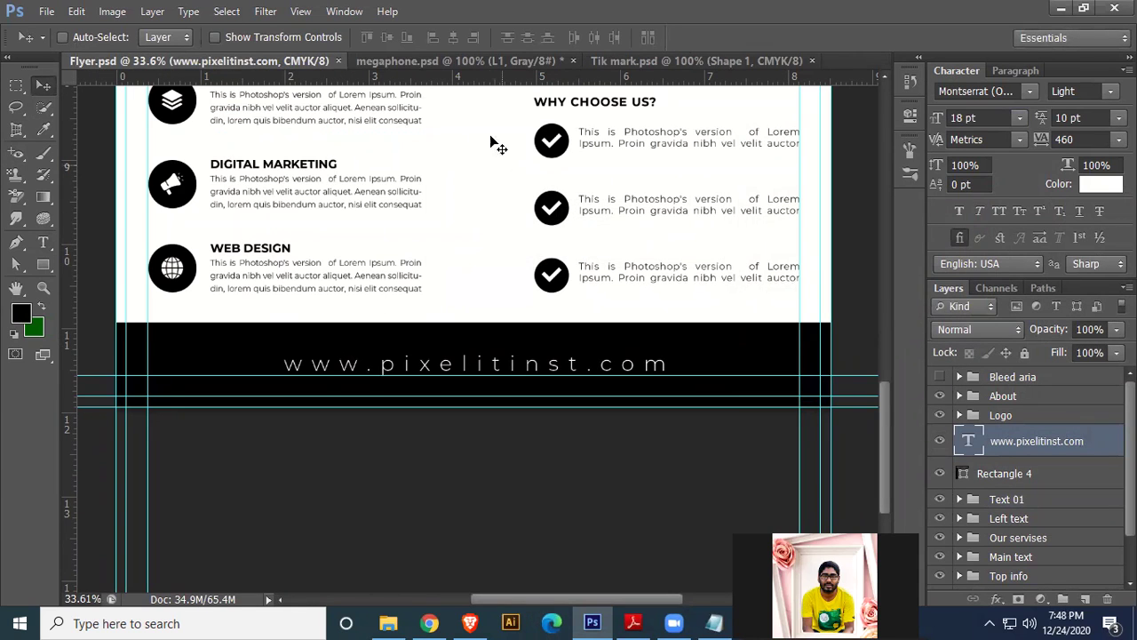
pyautogui.click(573, 61)
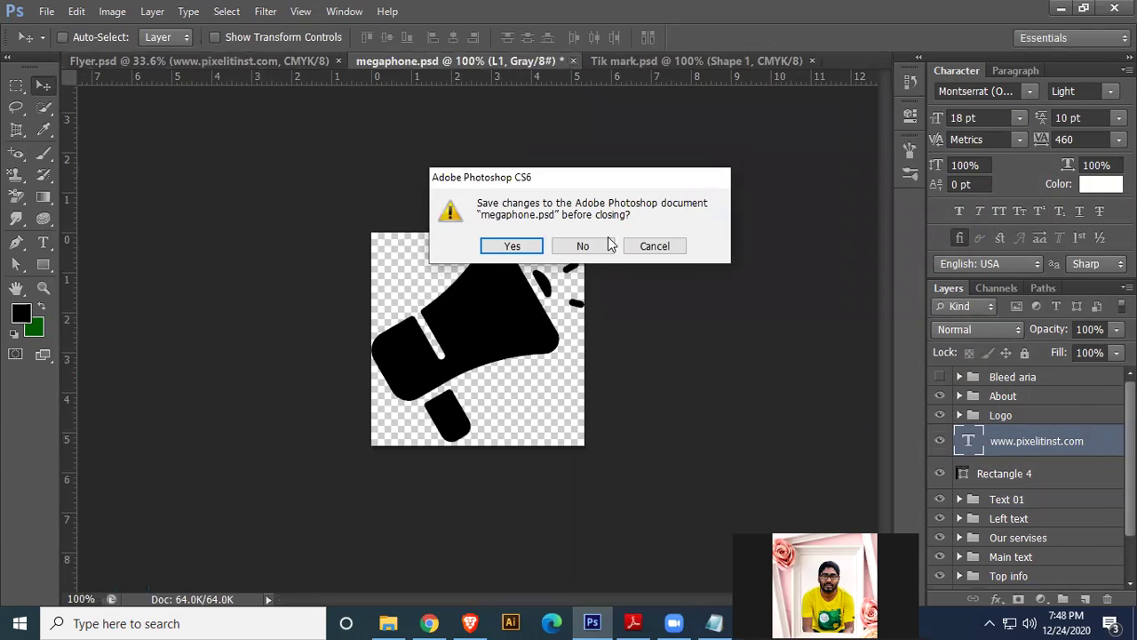
pyautogui.click(604, 246)
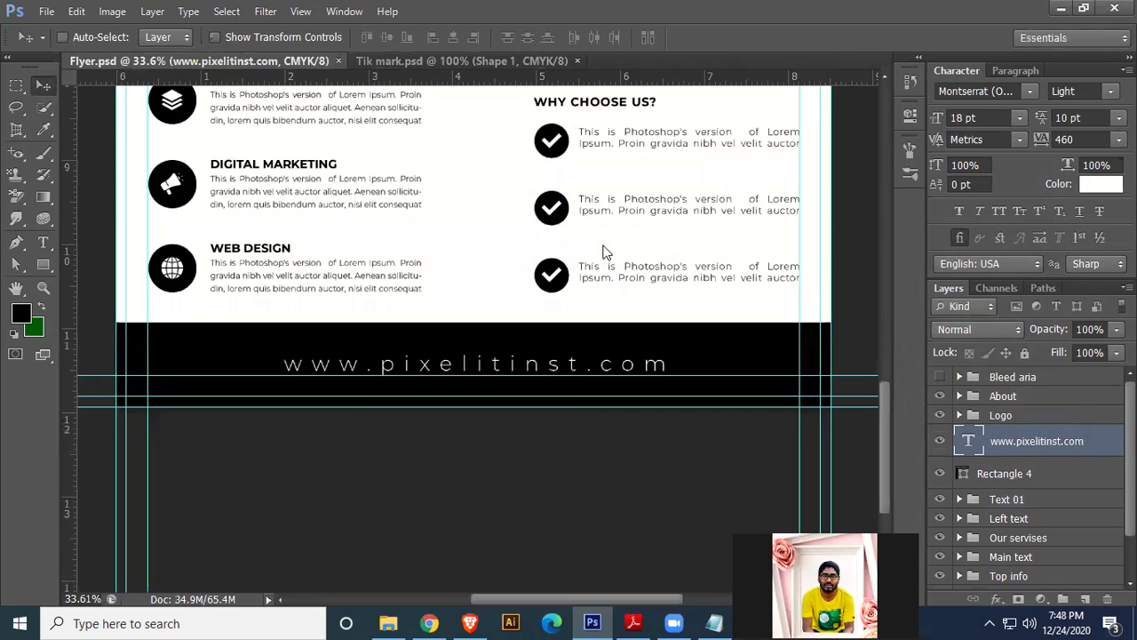
pyautogui.click(578, 61)
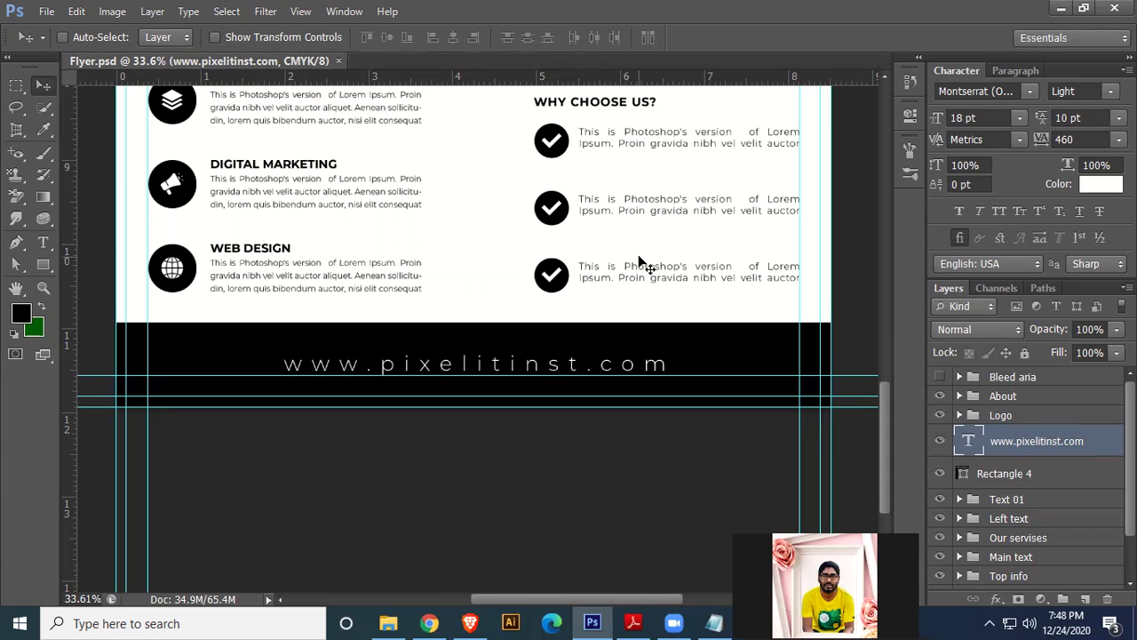
# - Change the website text's font weight to Regular and save the flyer
pyautogui.hotkey('ctrl', '0')
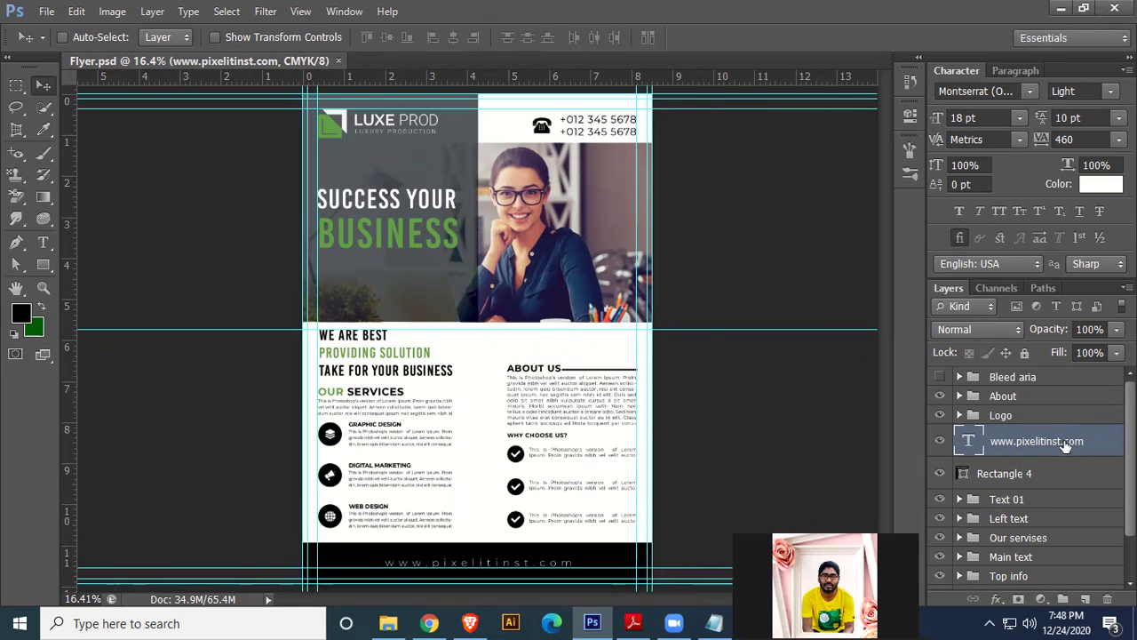
pyautogui.click(1107, 91)
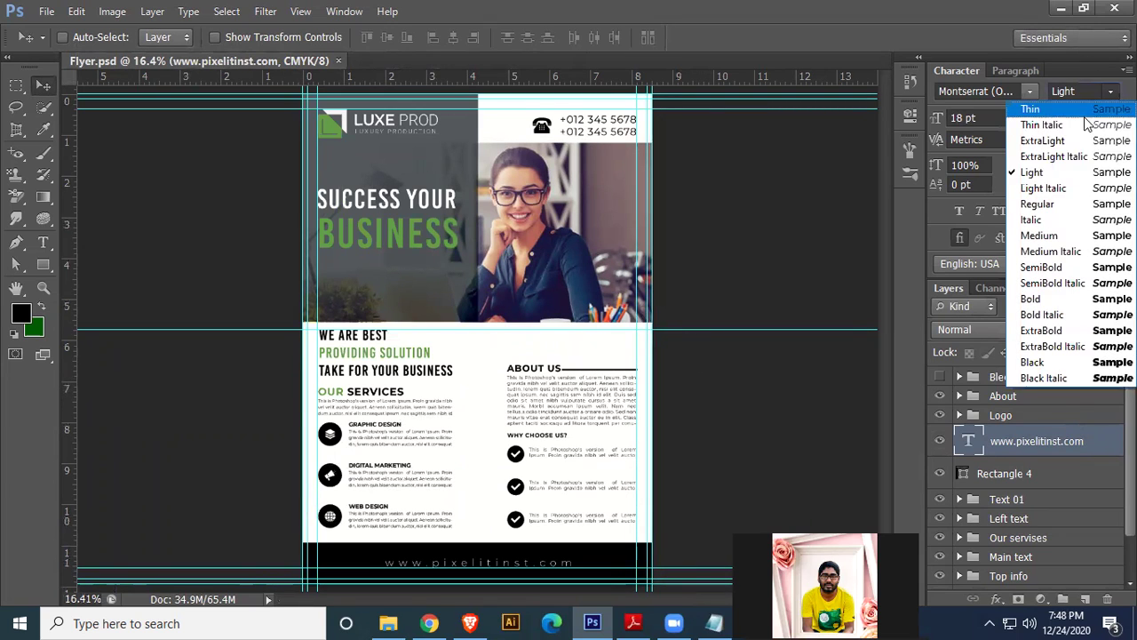
pyautogui.click(1036, 209)
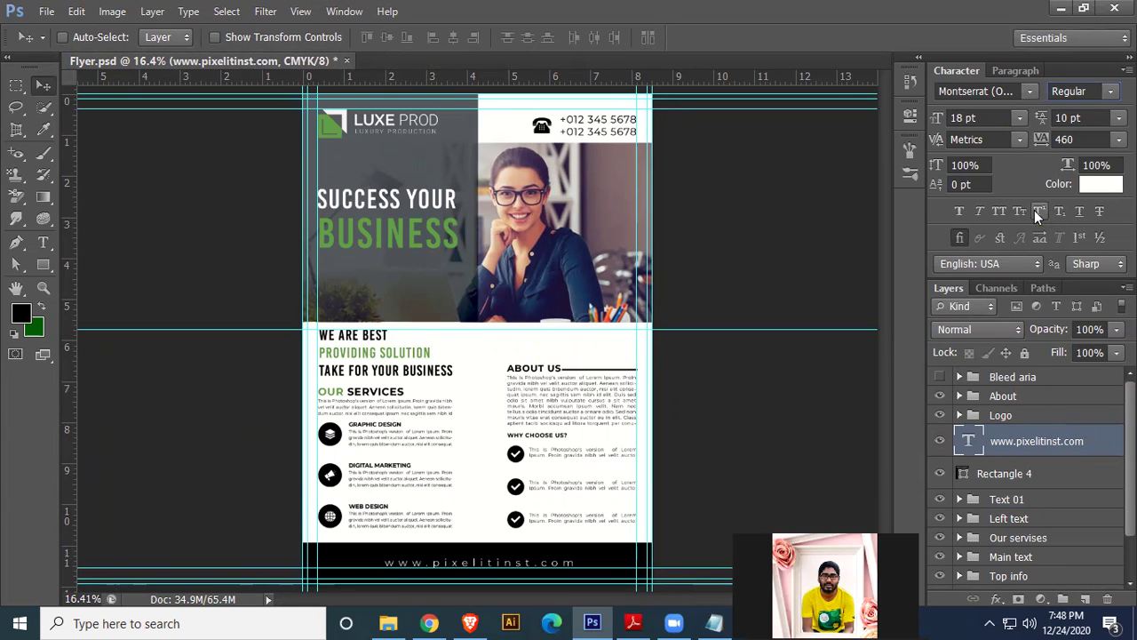
pyautogui.hotkey('ctrl', 's')
# - Switch to Chrome and open goodmockups.com
pyautogui.click(429, 623)
pyautogui.click(498, 42)
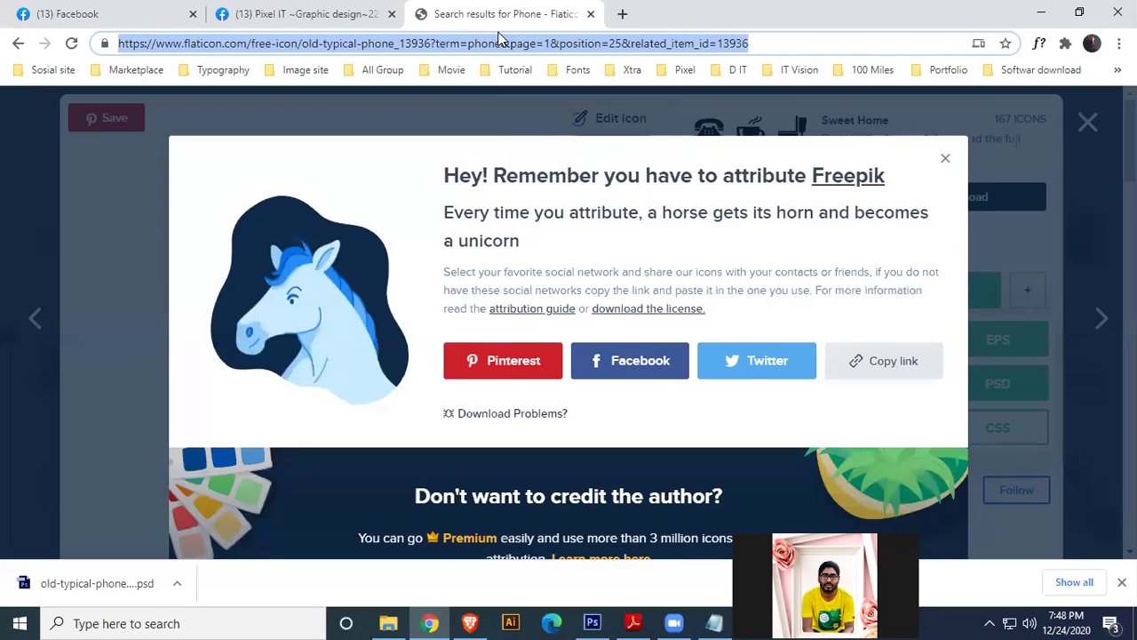
pyautogui.write('good')
pyautogui.press('Return')
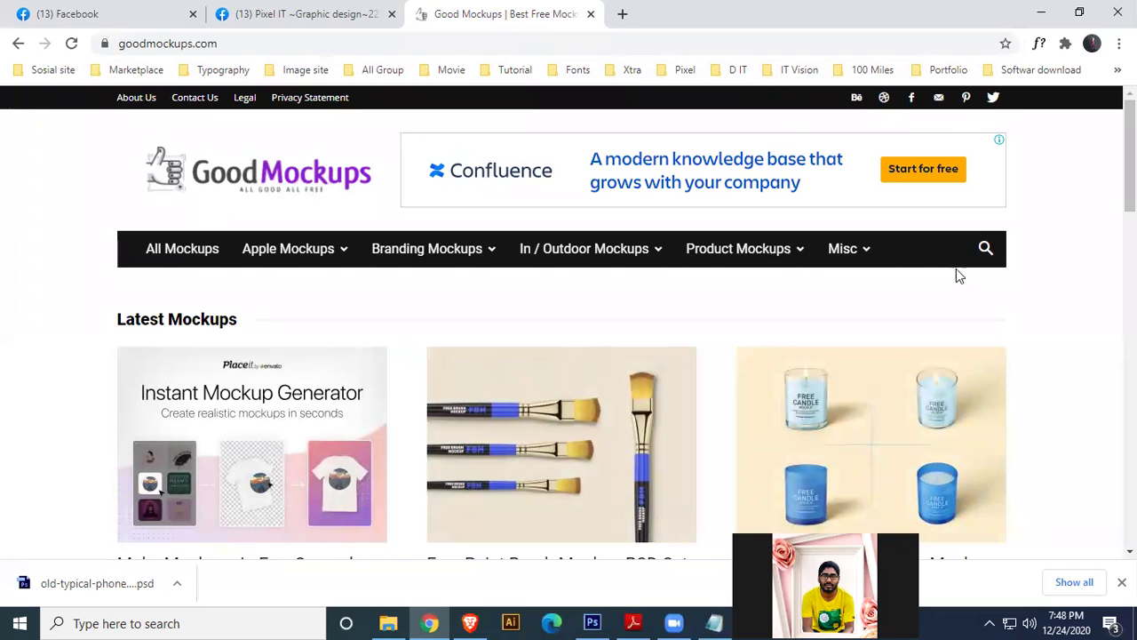
# - Search the mockup site for "flyer mockup" and browse the resulting flyer designs, dismissing the downloads bar
pyautogui.click(985, 252)
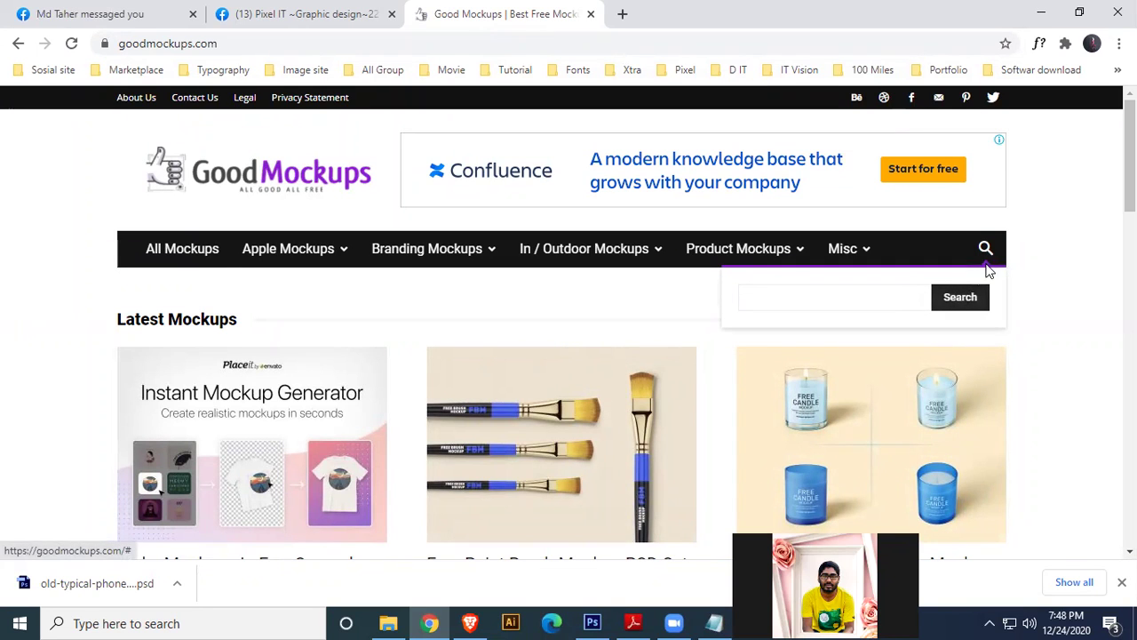
pyautogui.click(985, 250)
pyautogui.click(986, 250)
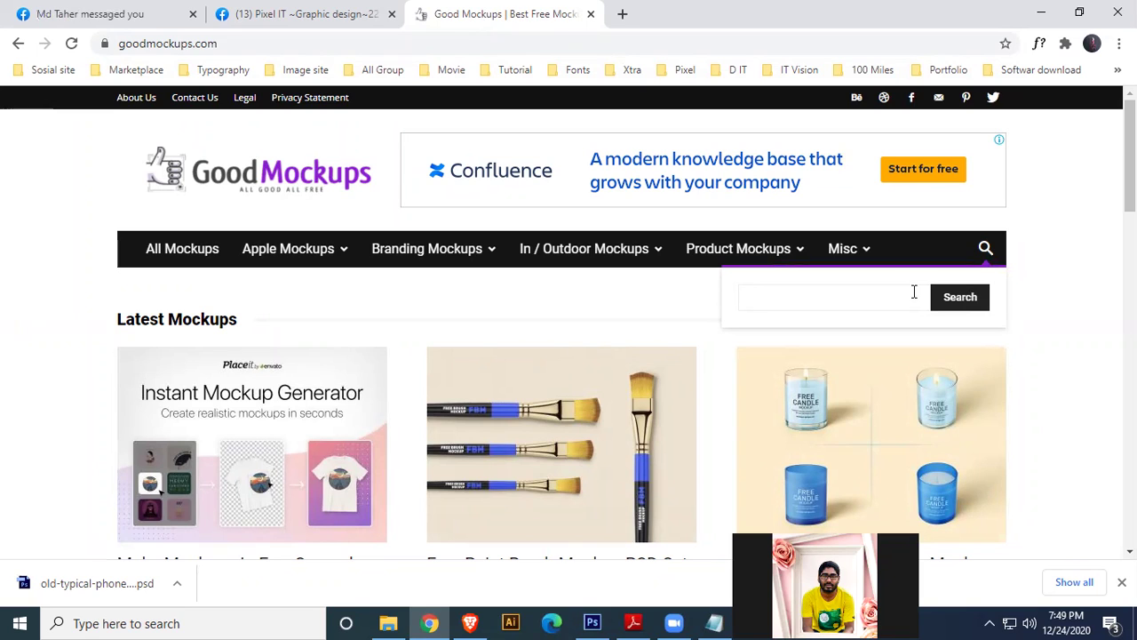
pyautogui.write('flyer mockup')
pyautogui.press('Return')
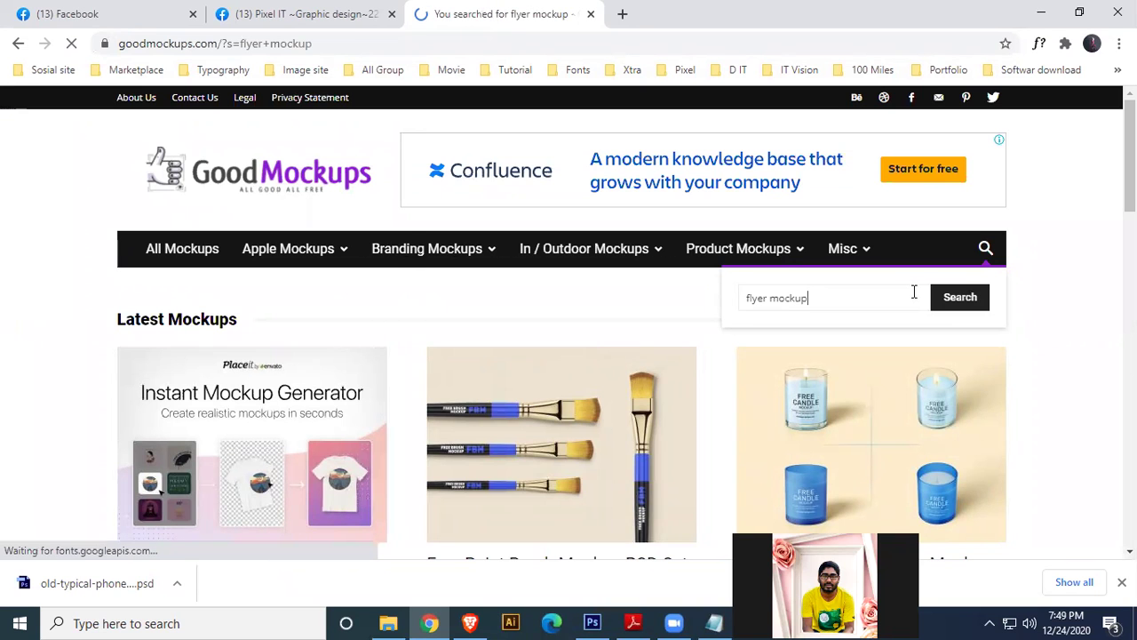
pyautogui.scroll(-3, 617, 449)
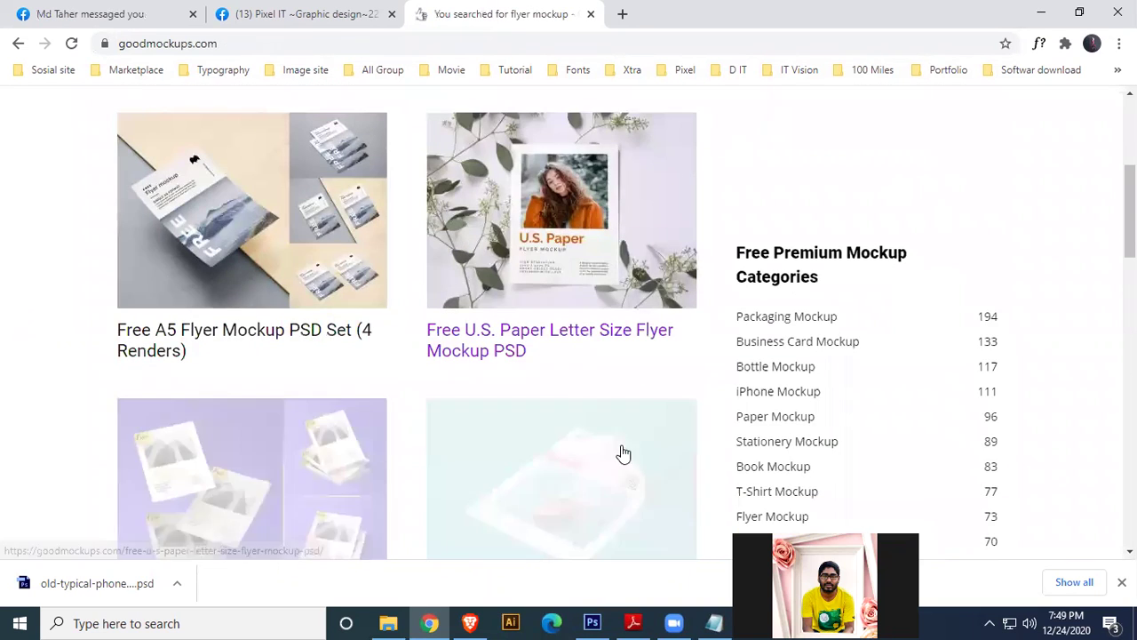
pyautogui.scroll(-4, 625, 445)
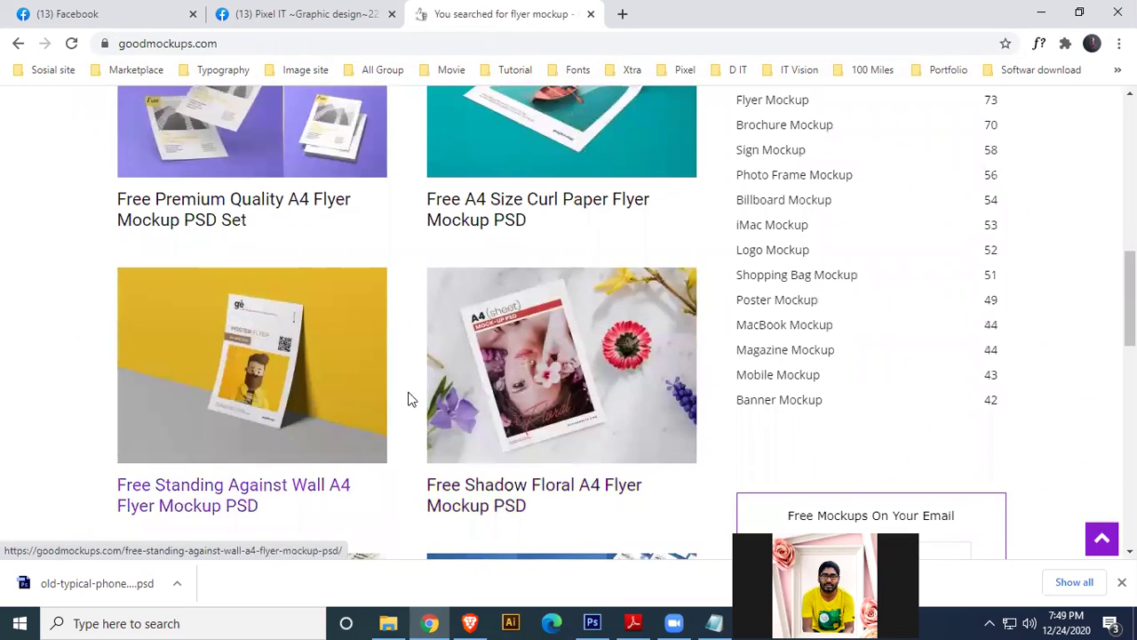
pyautogui.scroll(-3, 409, 396)
pyautogui.scroll(10, 449, 394)
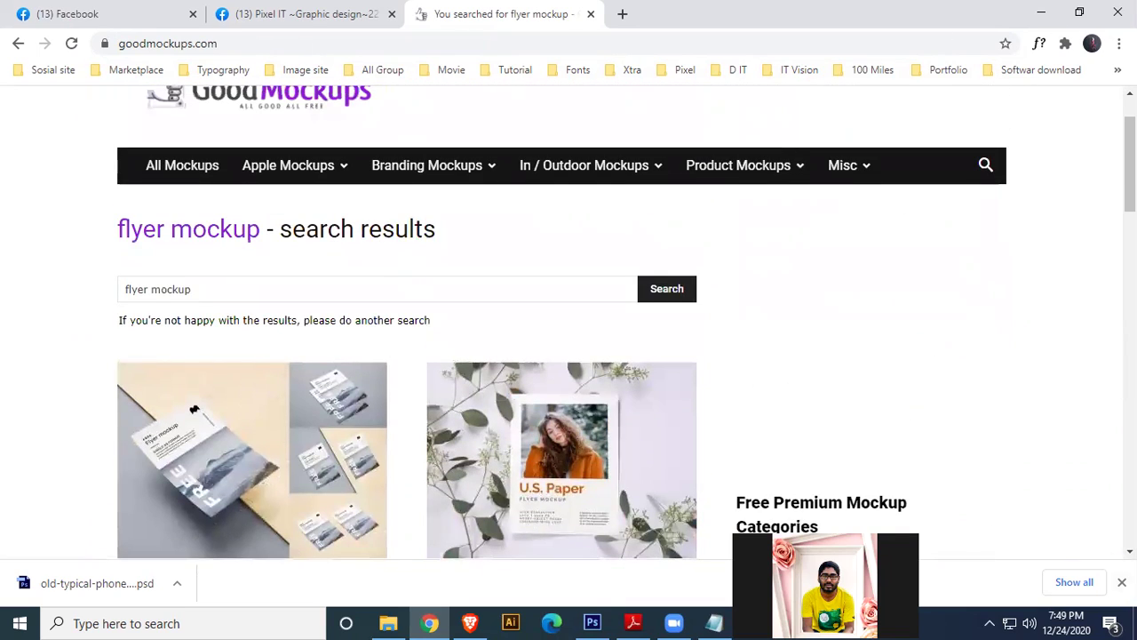
pyautogui.click(1122, 582)
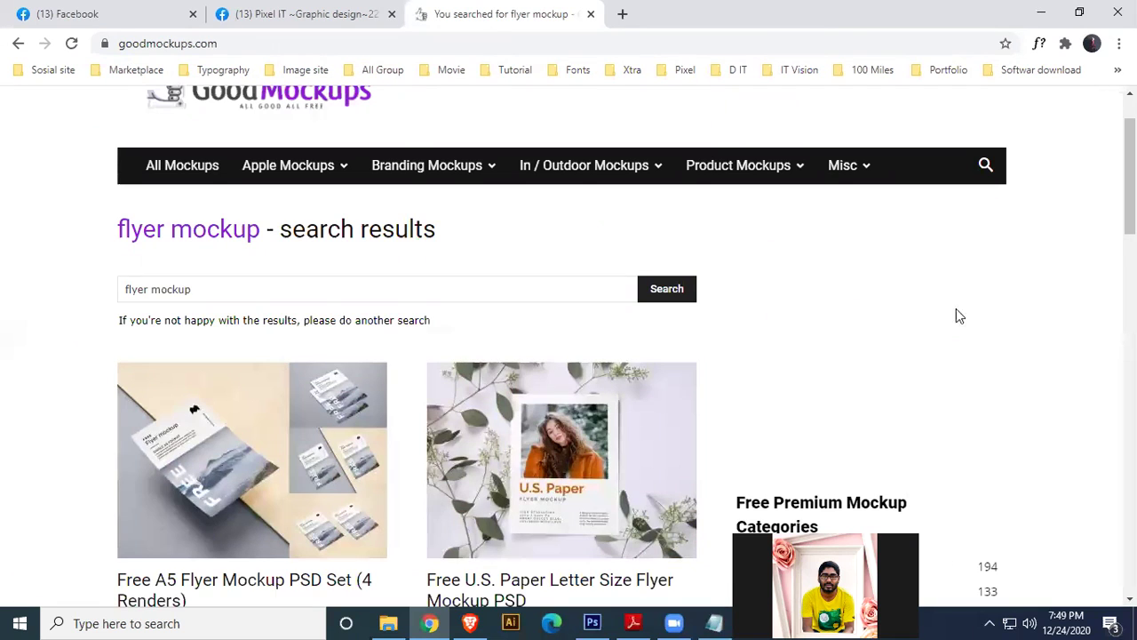
# - Open Flyer-mock-up.psd and Mockup-2.psd from the Element folder in Photoshop, keeping their layers editable
pyautogui.click(1041, 11)
pyautogui.click(1060, 9)
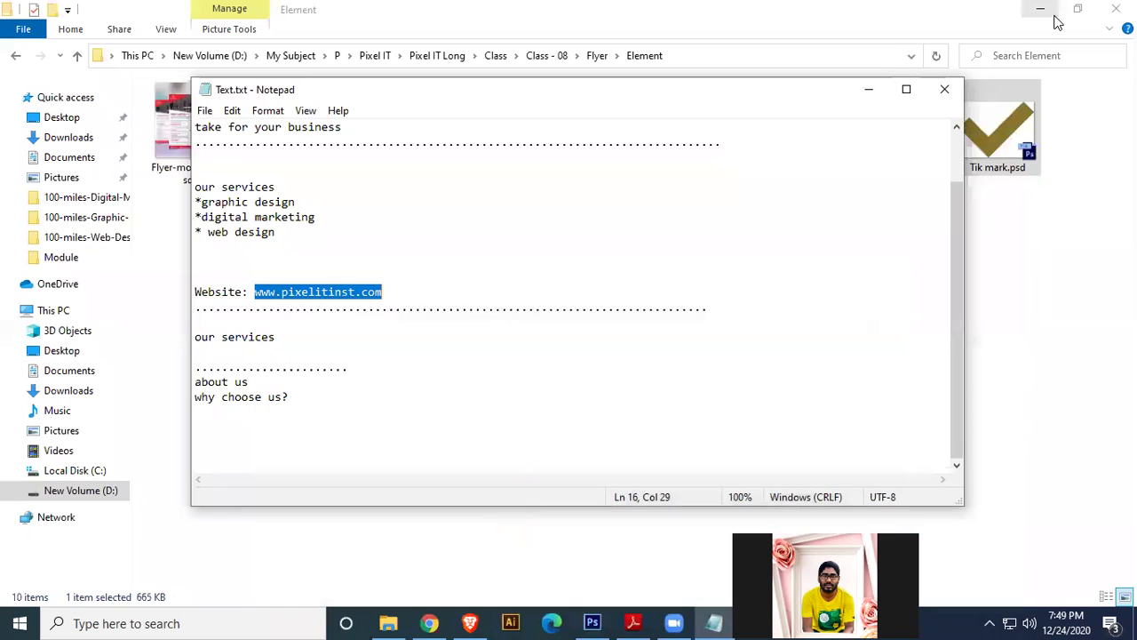
pyautogui.click(943, 90)
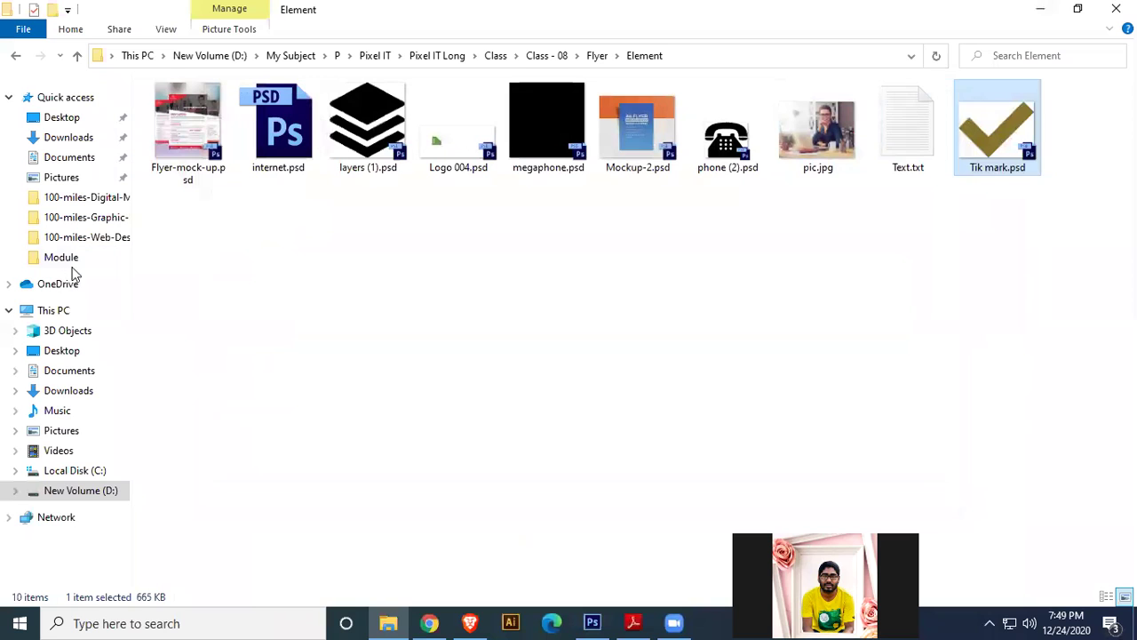
pyautogui.click(178, 120)
pyautogui.doubleClick(648, 125)
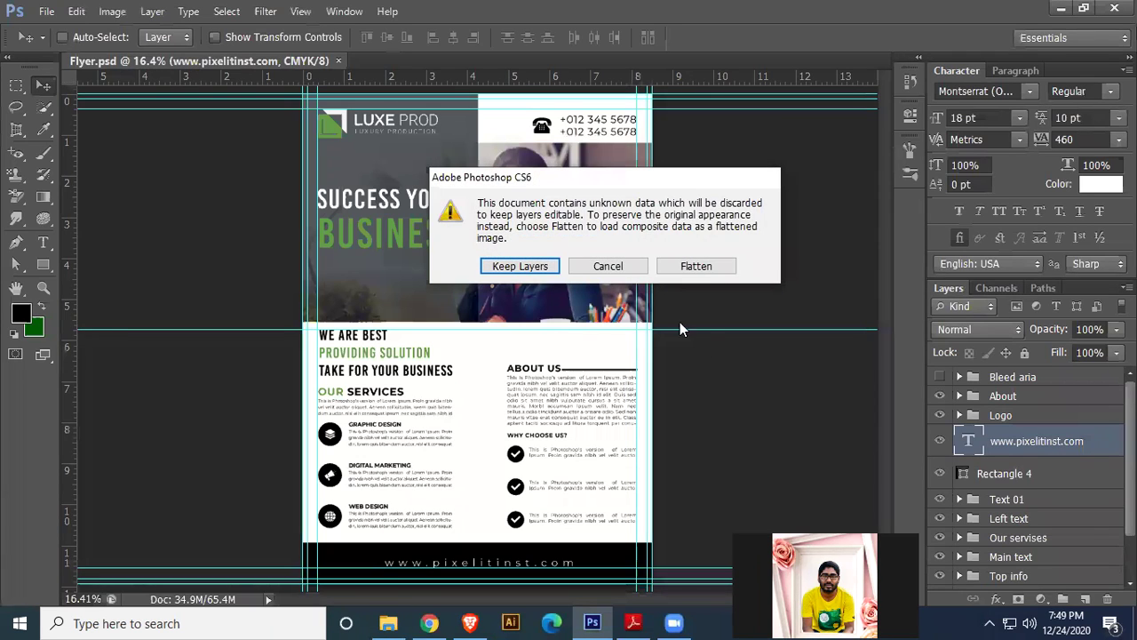
pyautogui.click(514, 265)
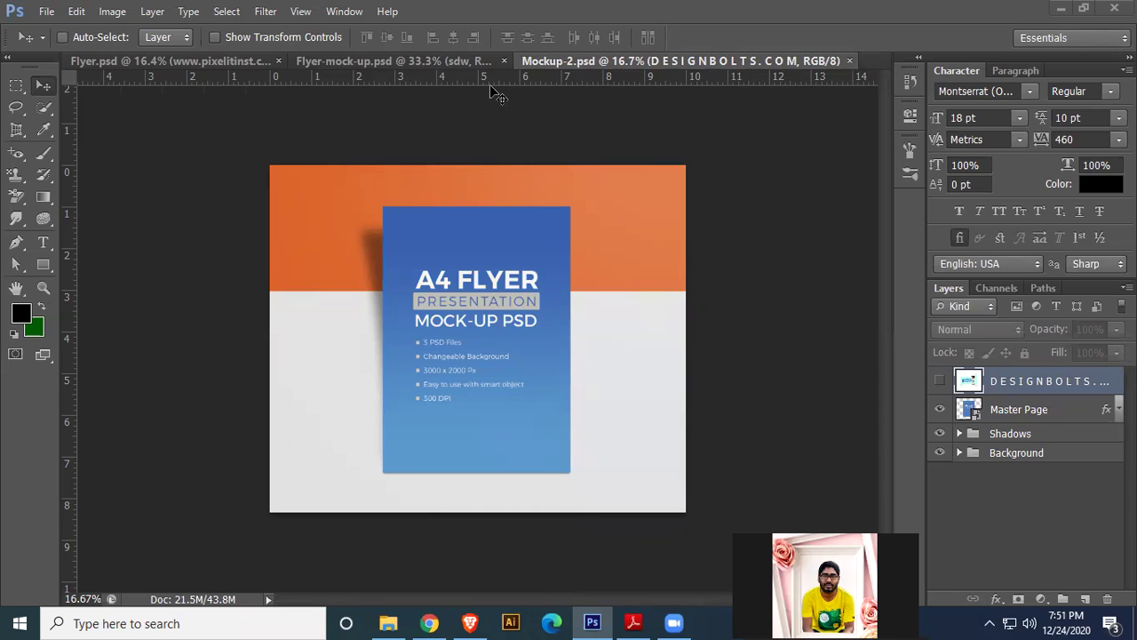
# - In Flyer.psd, select the flyer area inside the bleed guides with a Normal-style rectangular marquee and copy it merged
pyautogui.click(471, 60)
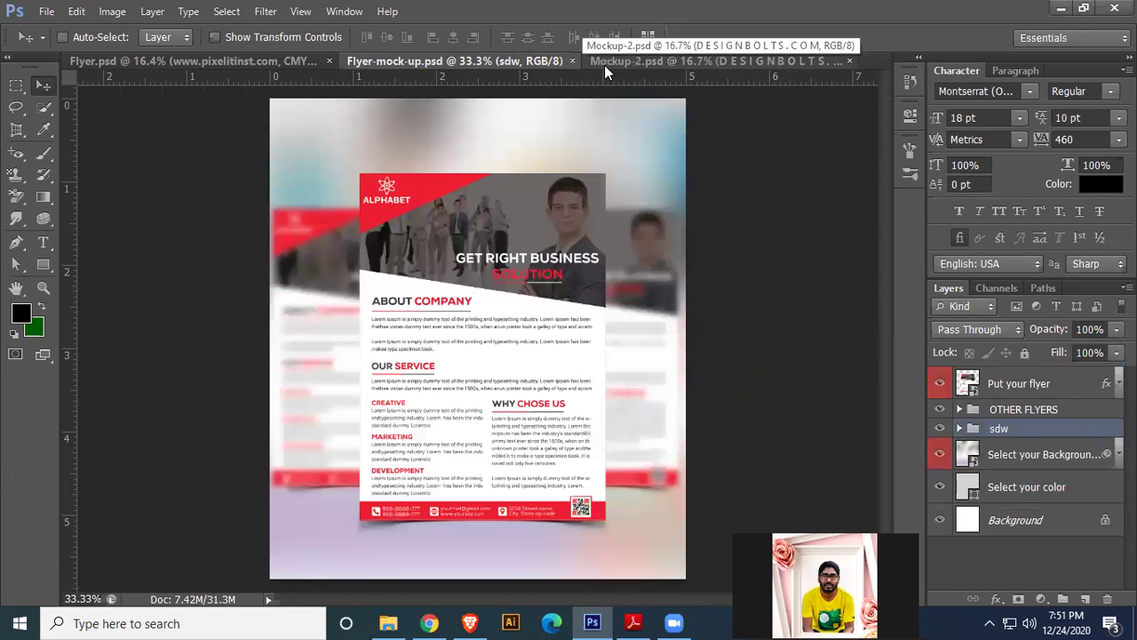
pyautogui.click(272, 60)
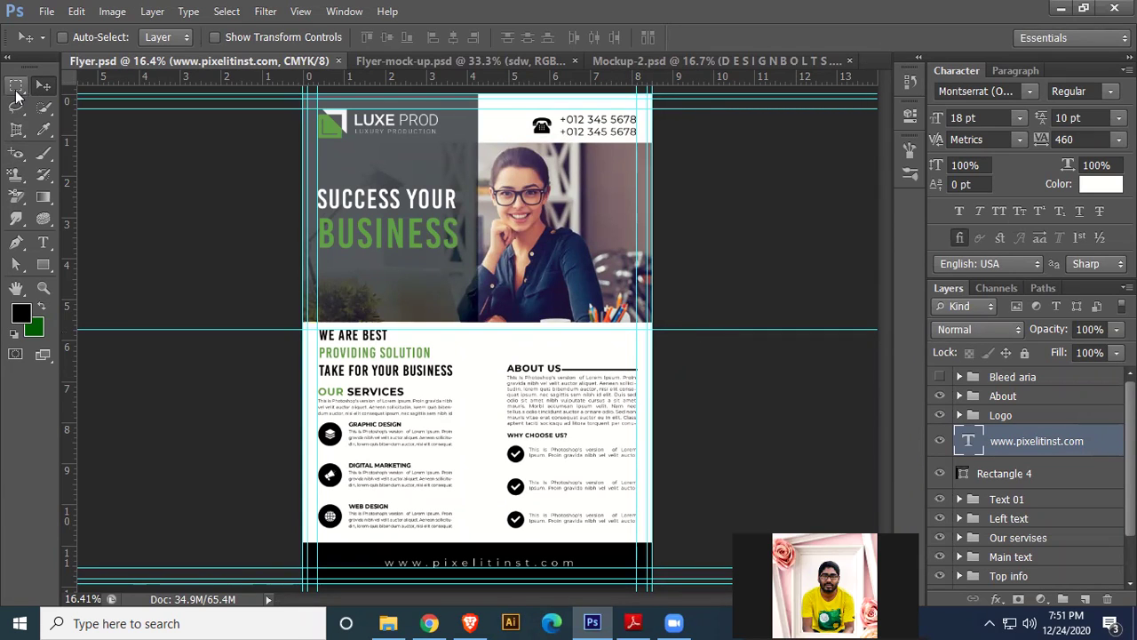
pyautogui.moveTo(15, 91); pyautogui.dragTo(76, 89)
pyautogui.click(404, 38)
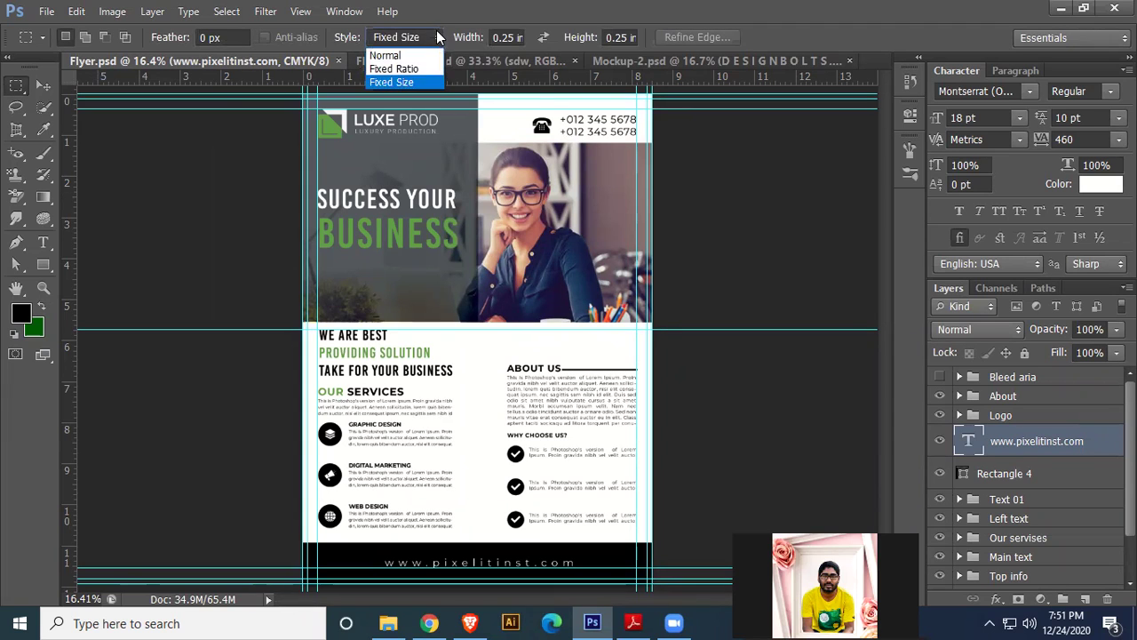
pyautogui.click(400, 57)
pyautogui.moveTo(310, 100); pyautogui.dragTo(647, 576)
pyautogui.click(77, 10)
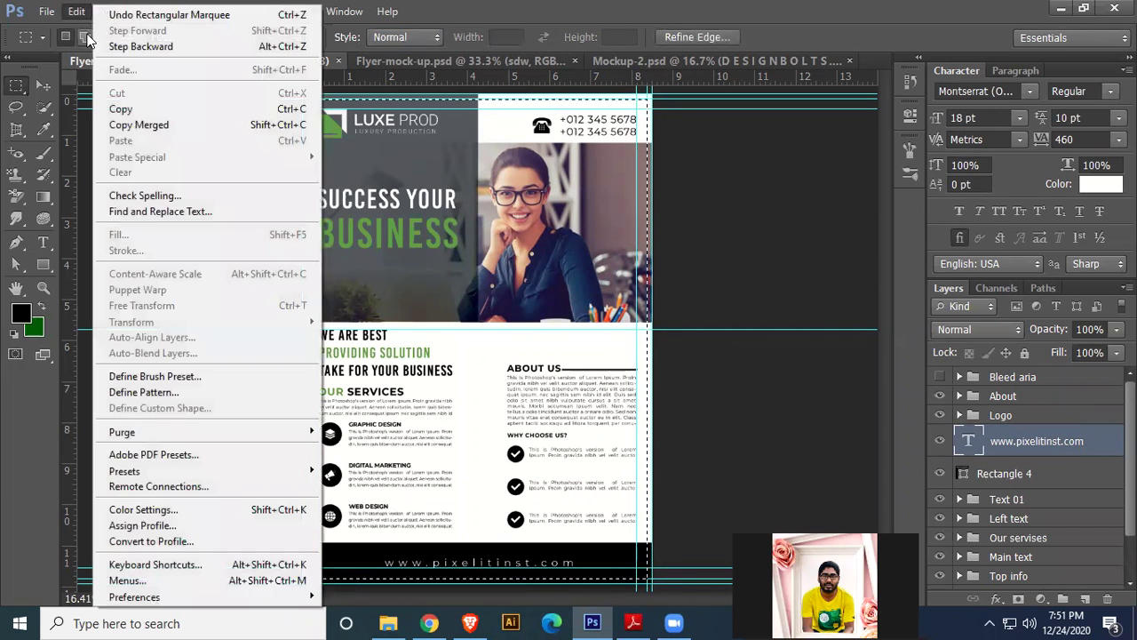
pyautogui.click(146, 127)
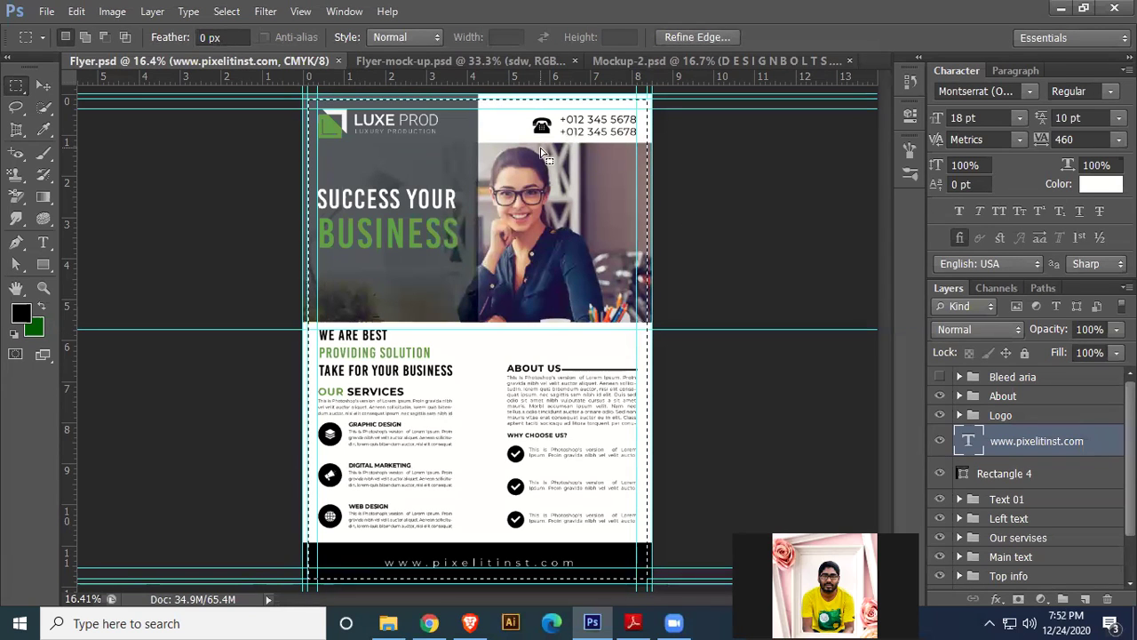
# - Open the "Put your flyer" smart object in Flyer-mock-up.psd and paste the copied flyer into it
pyautogui.click(508, 62)
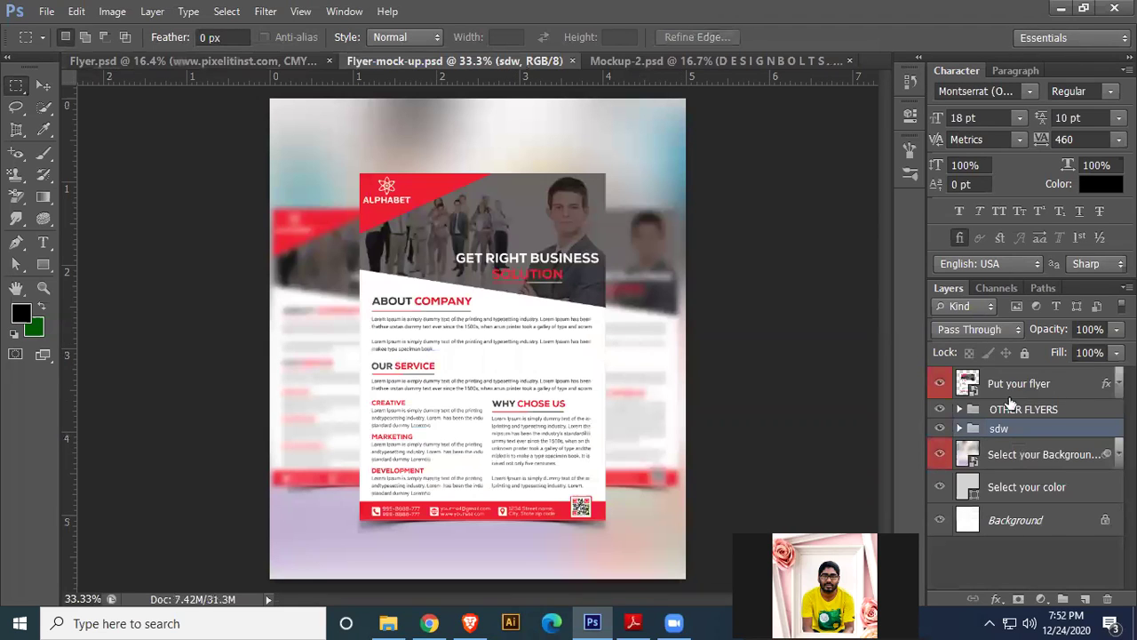
pyautogui.click(973, 391)
pyautogui.doubleClick(968, 388)
pyautogui.click(642, 277)
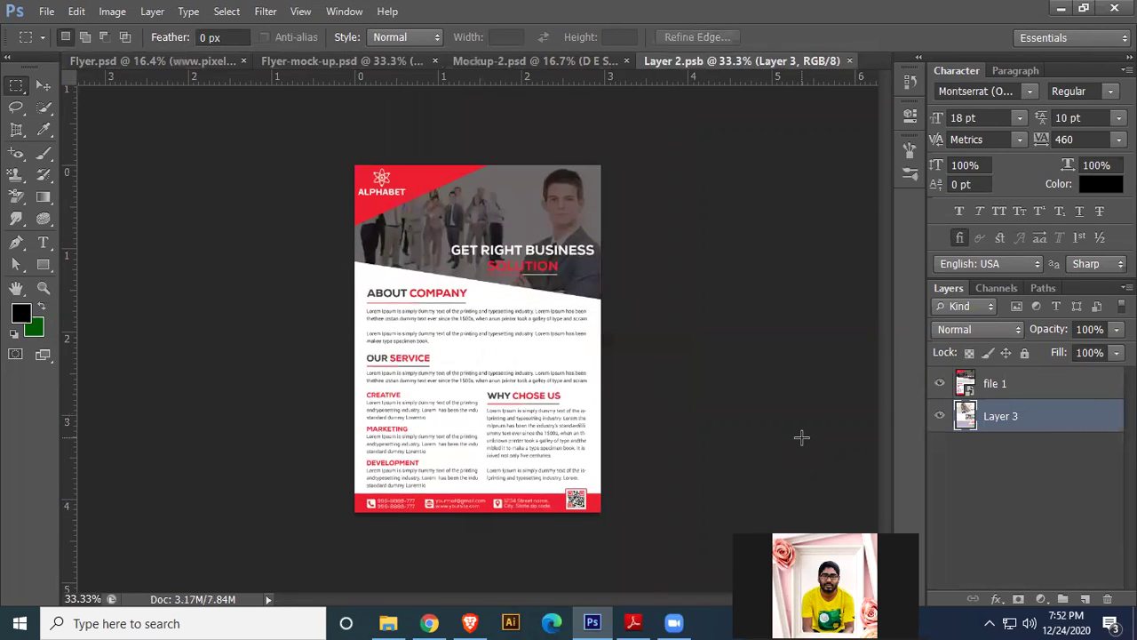
pyautogui.hotkey('ctrl', 'v')
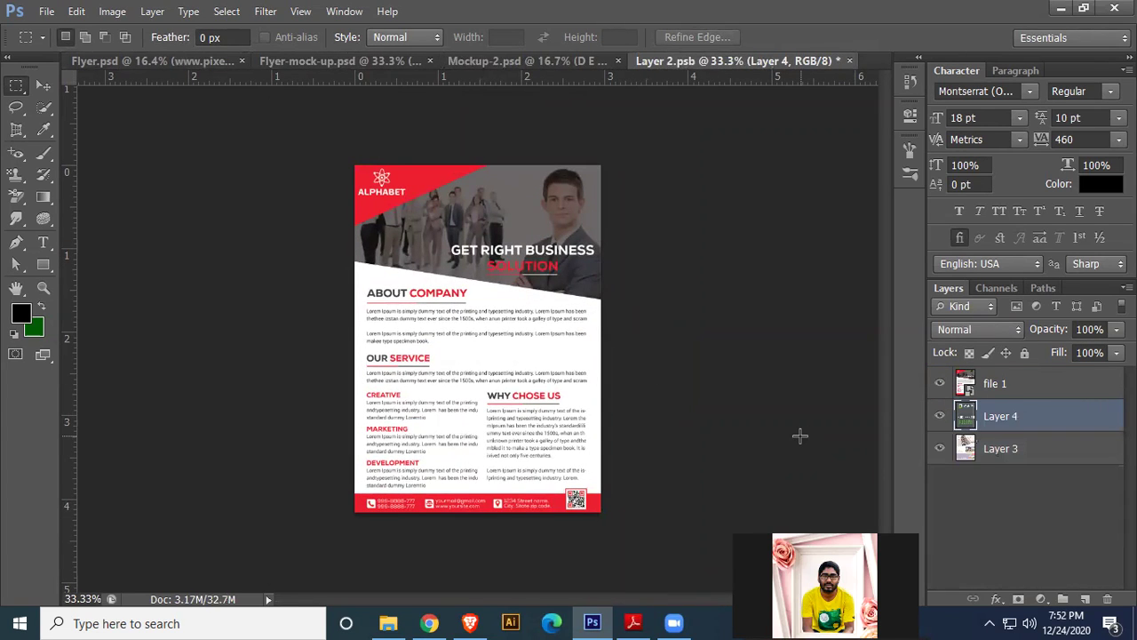
# - Delete the "file 1" sample layer and convert the pasted flyer layer to a smart object
pyautogui.click(997, 383)
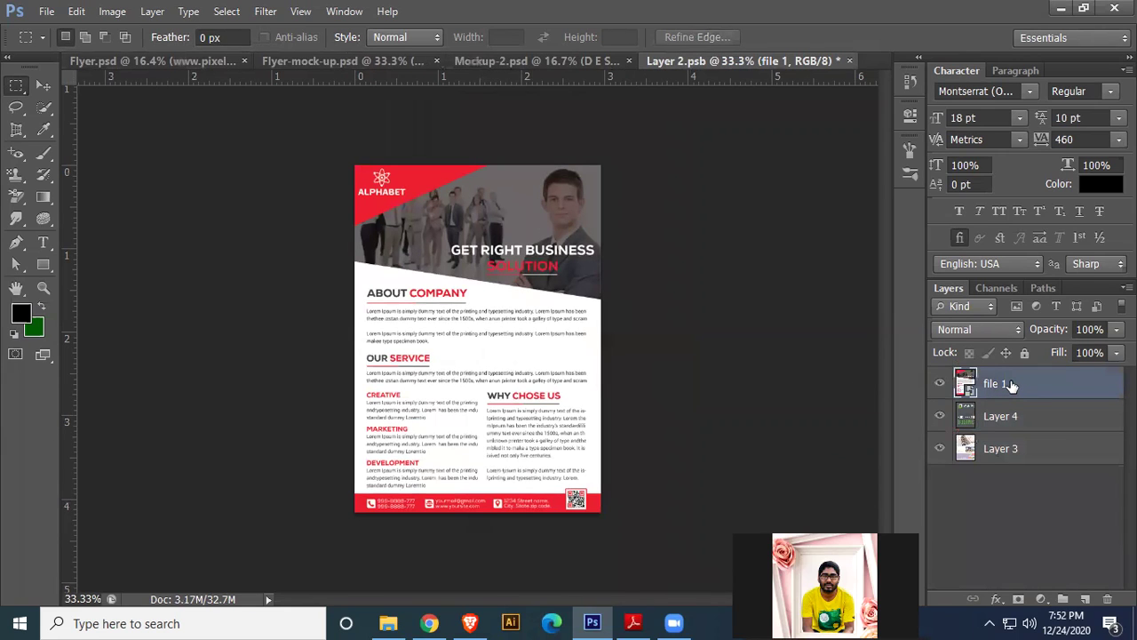
pyautogui.press('Delete')
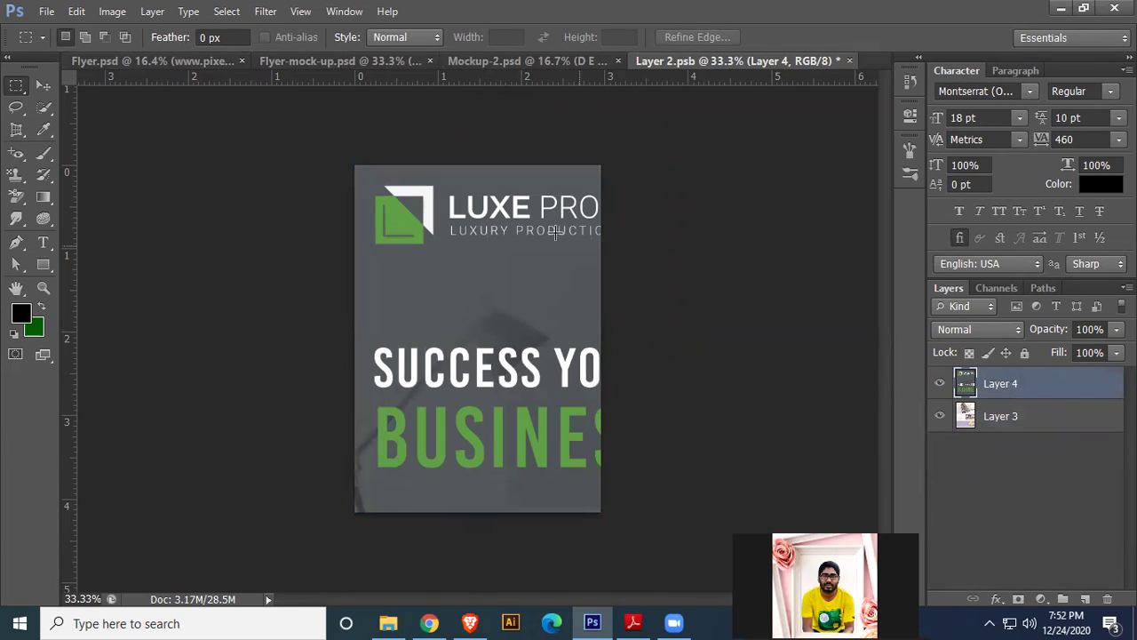
pyautogui.rightClick(1054, 385)
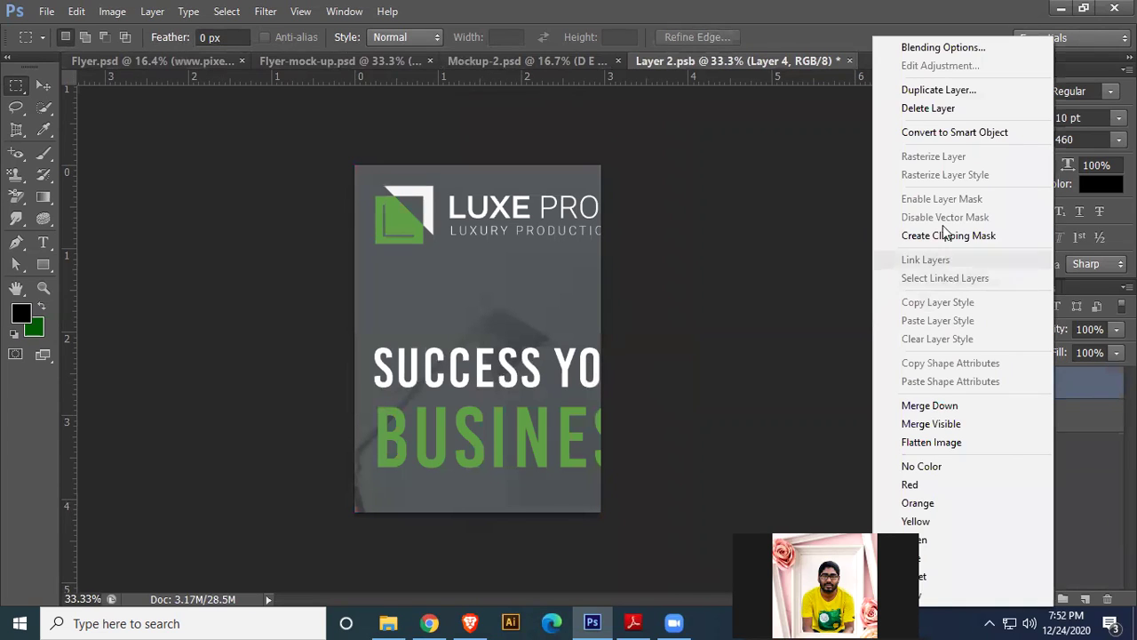
pyautogui.click(948, 133)
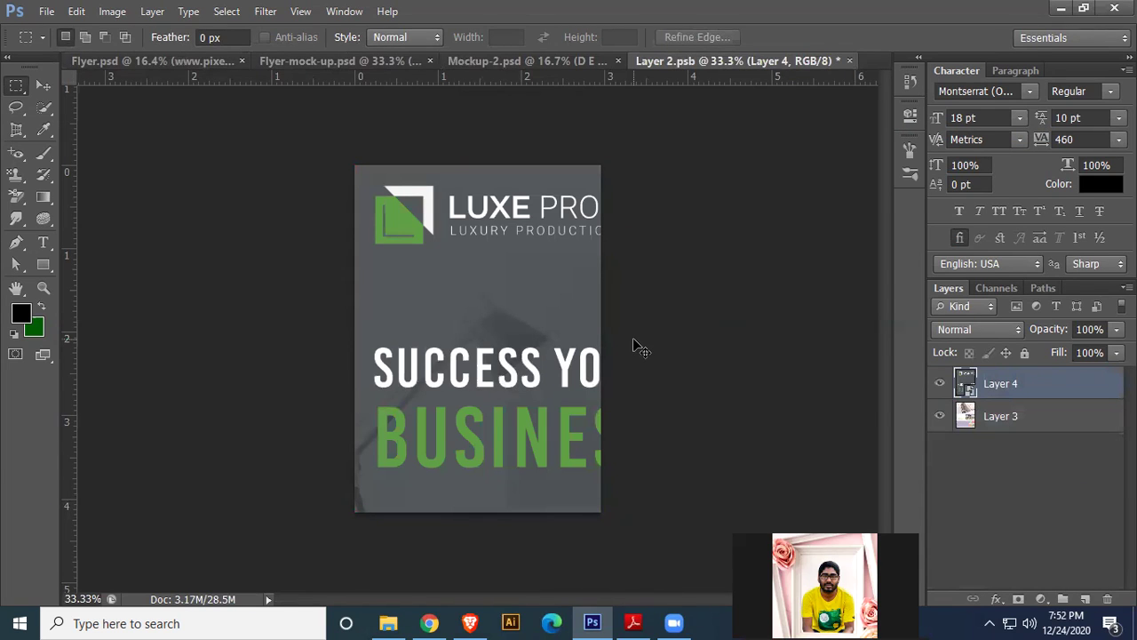
# - Scale the pasted flyer to about 36% so it fills the canvas, and save and close the smart object file
pyautogui.hotkey('ctrl', 't')
pyautogui.hotkey('ctrl', '-')
pyautogui.hotkey('ctrl', '-')
pyautogui.hotkey('ctrl', '-')
pyautogui.hotkey('ctrl', '-')
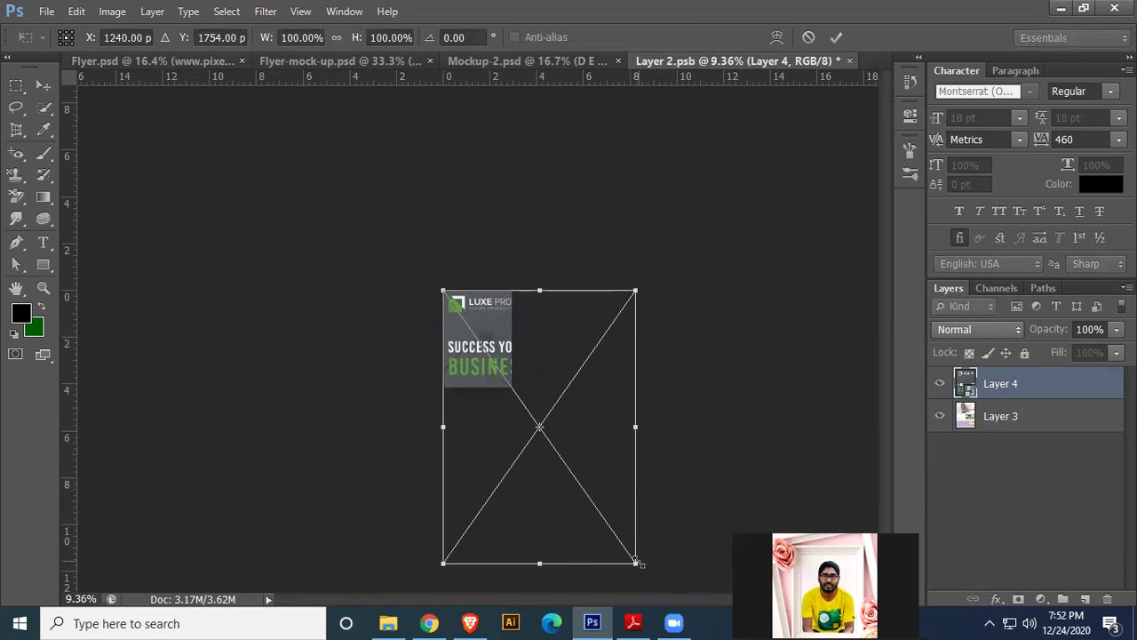
pyautogui.moveTo(624, 536); pyautogui.dragTo(499, 385)
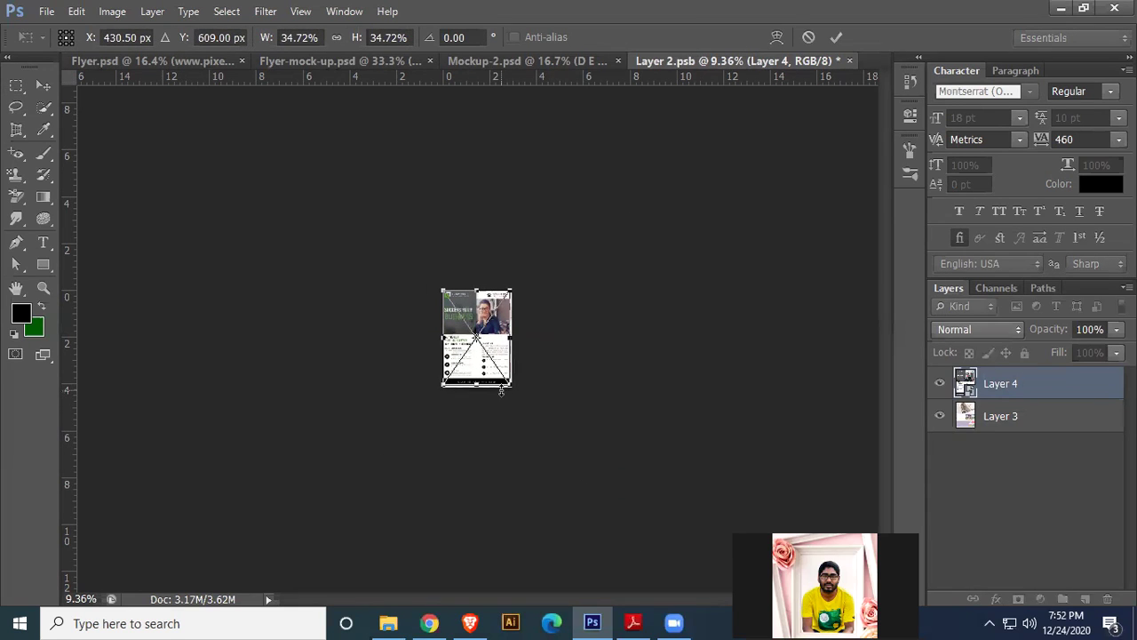
pyautogui.hotkey('ctrl', '+')
pyautogui.hotkey('ctrl', '+')
pyautogui.hotkey('ctrl', '+')
pyautogui.hotkey('ctrl', '+')
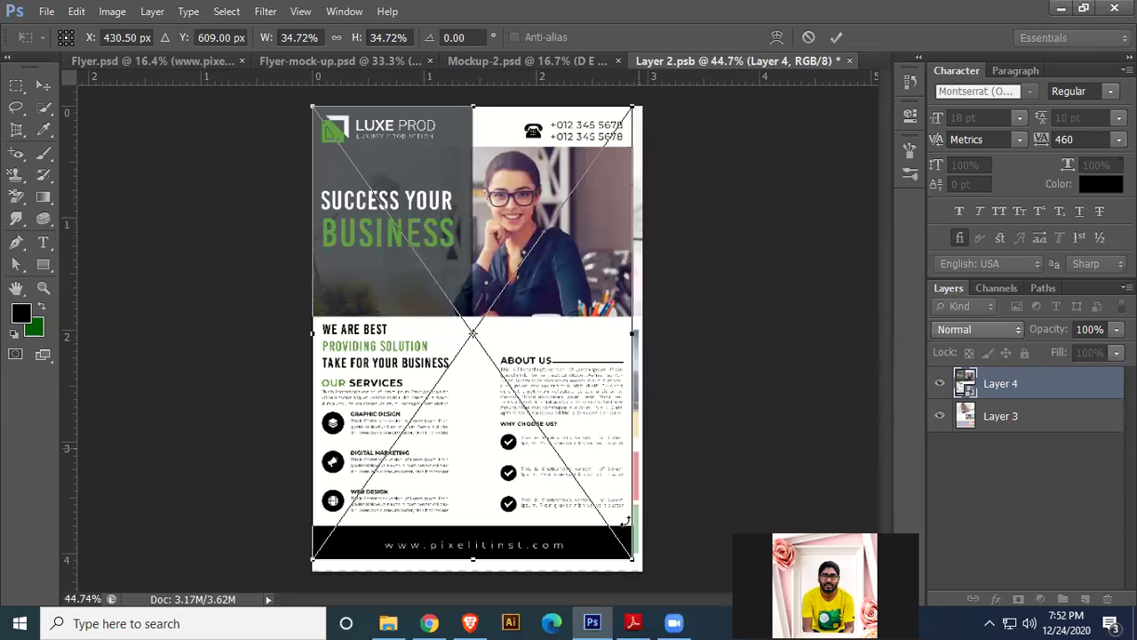
pyautogui.moveTo(637, 563); pyautogui.dragTo(646, 577)
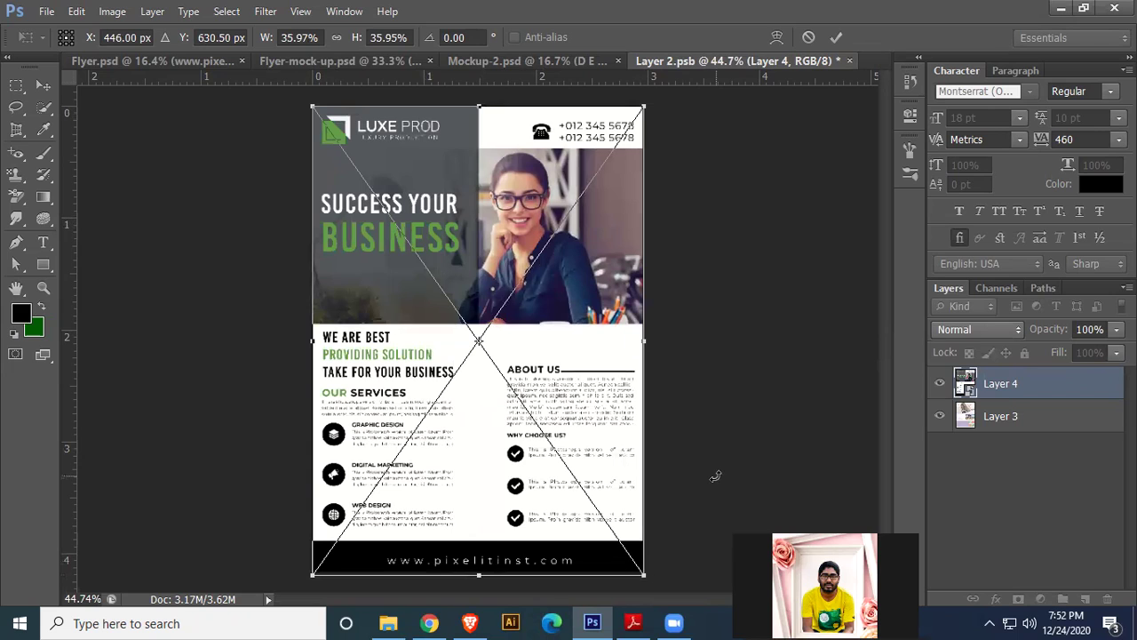
pyautogui.press('Return')
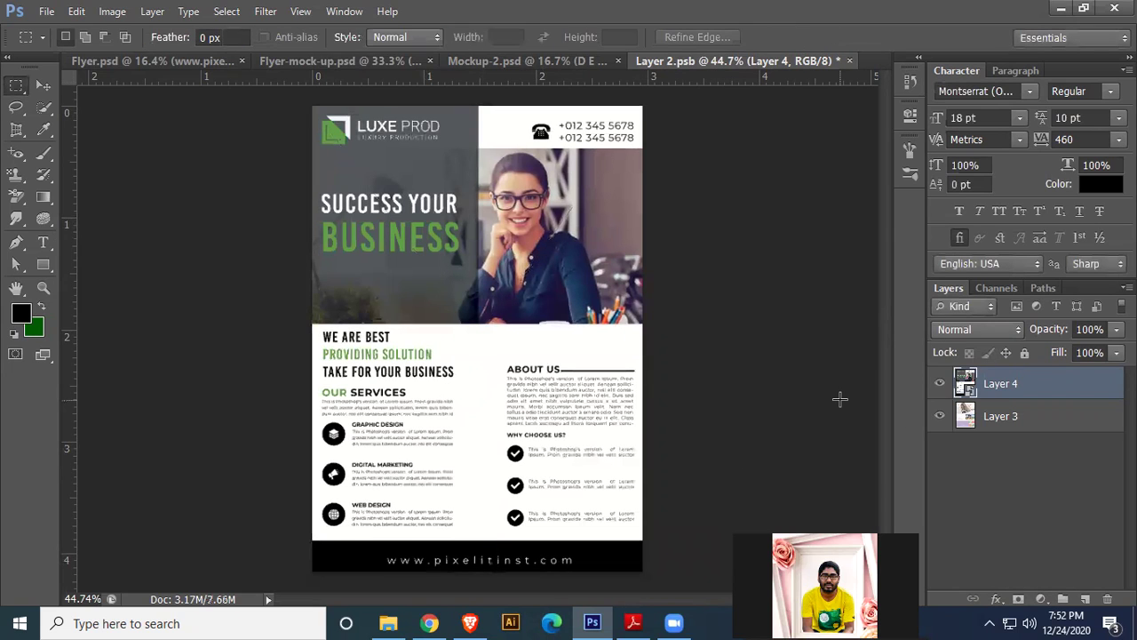
pyautogui.hotkey('ctrl', 's')
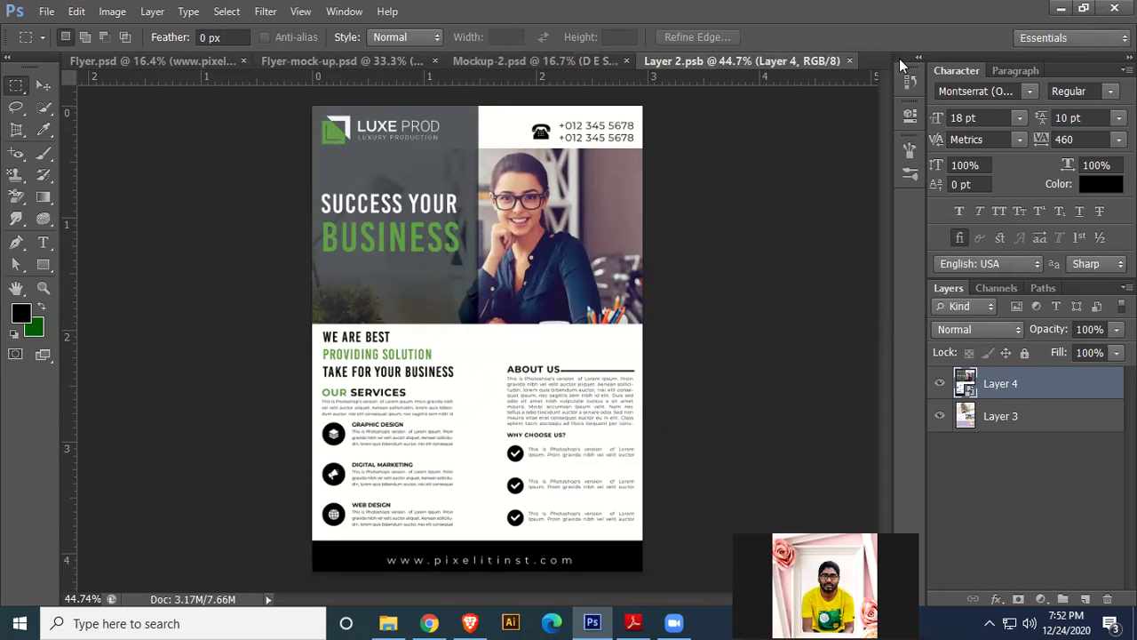
pyautogui.click(850, 62)
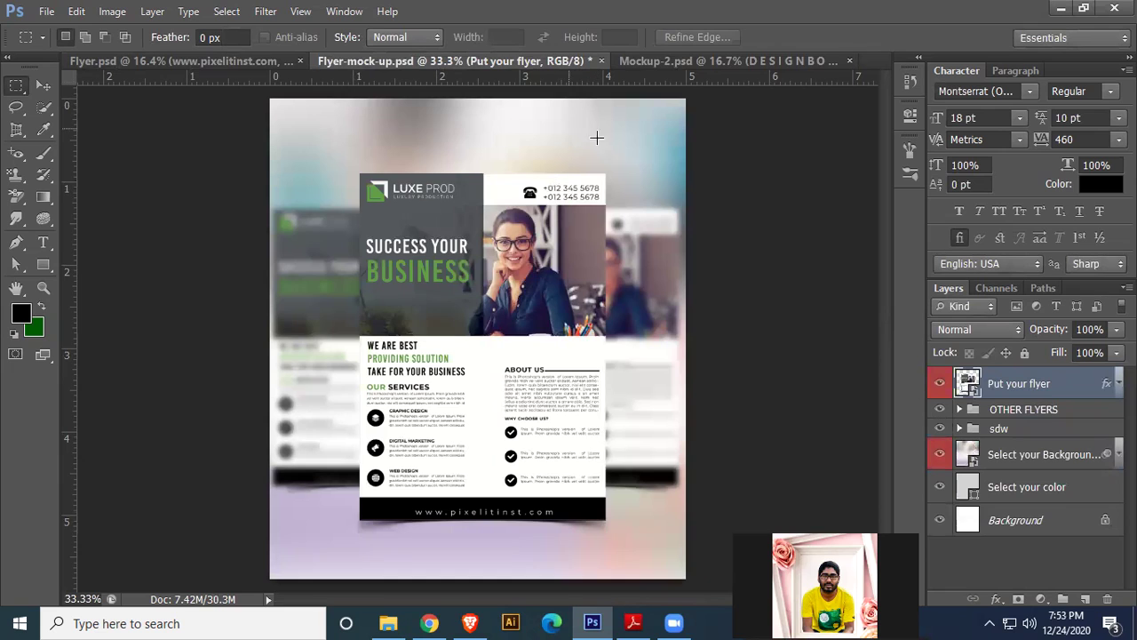
# - Open the Master Page smart object in Mockup-2.psd and paste the copied flyer into it
pyautogui.click(703, 61)
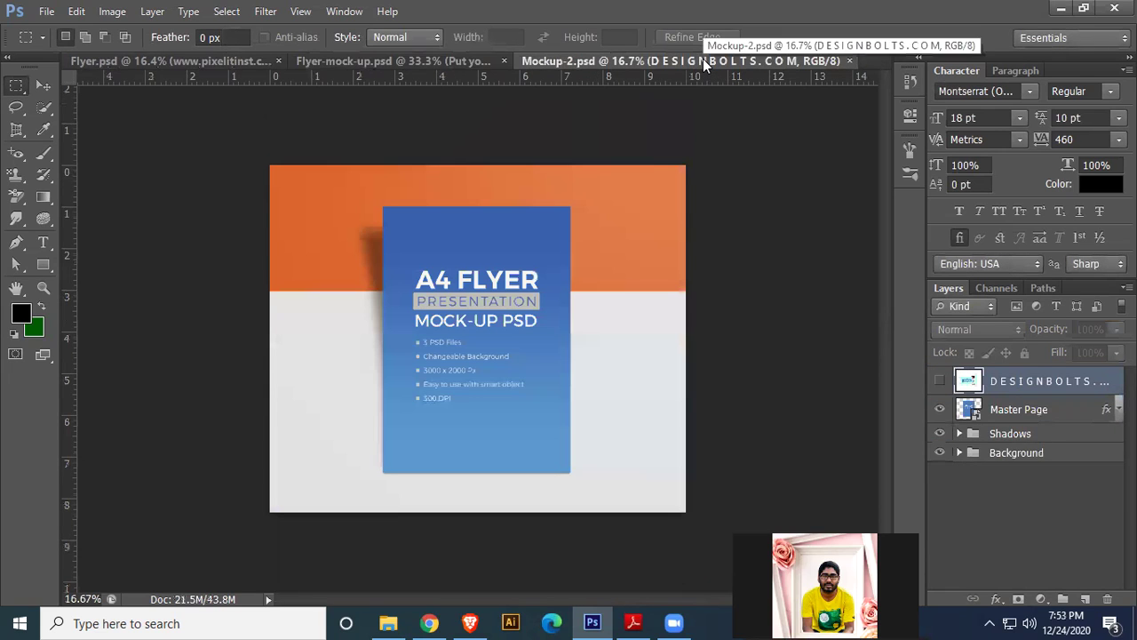
pyautogui.doubleClick(975, 420)
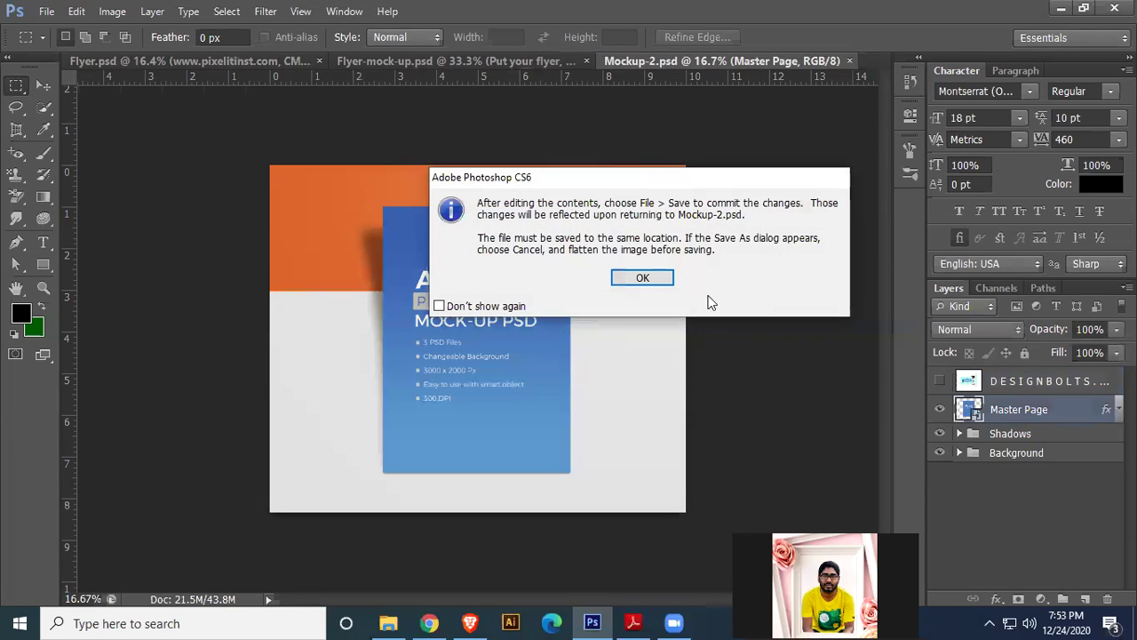
pyautogui.click(650, 280)
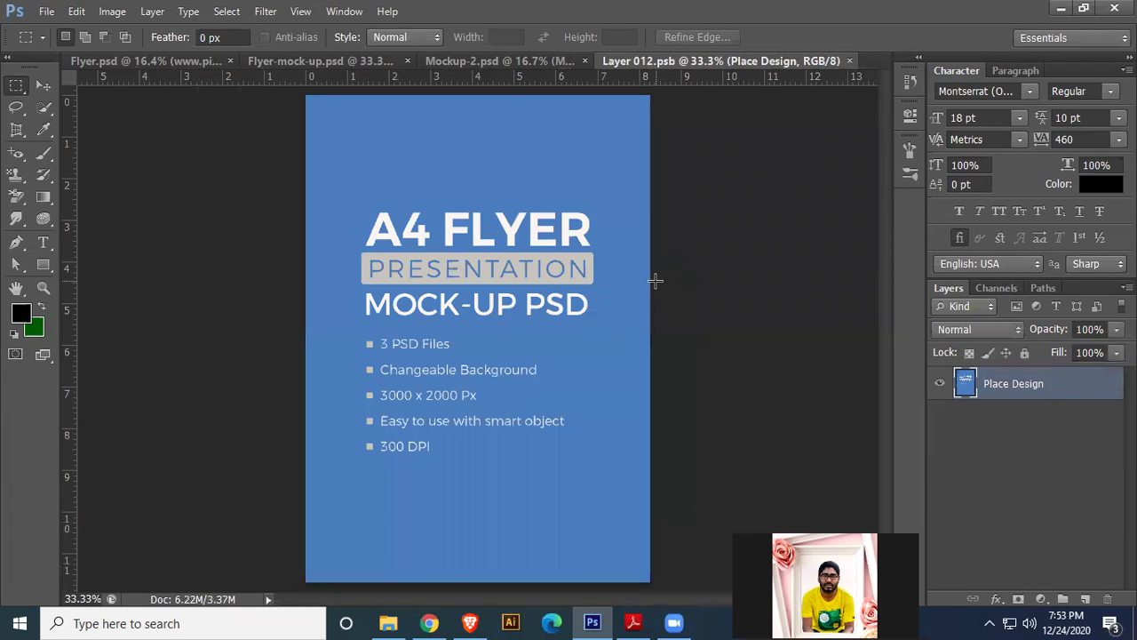
pyautogui.hotkey('ctrl', 'v')
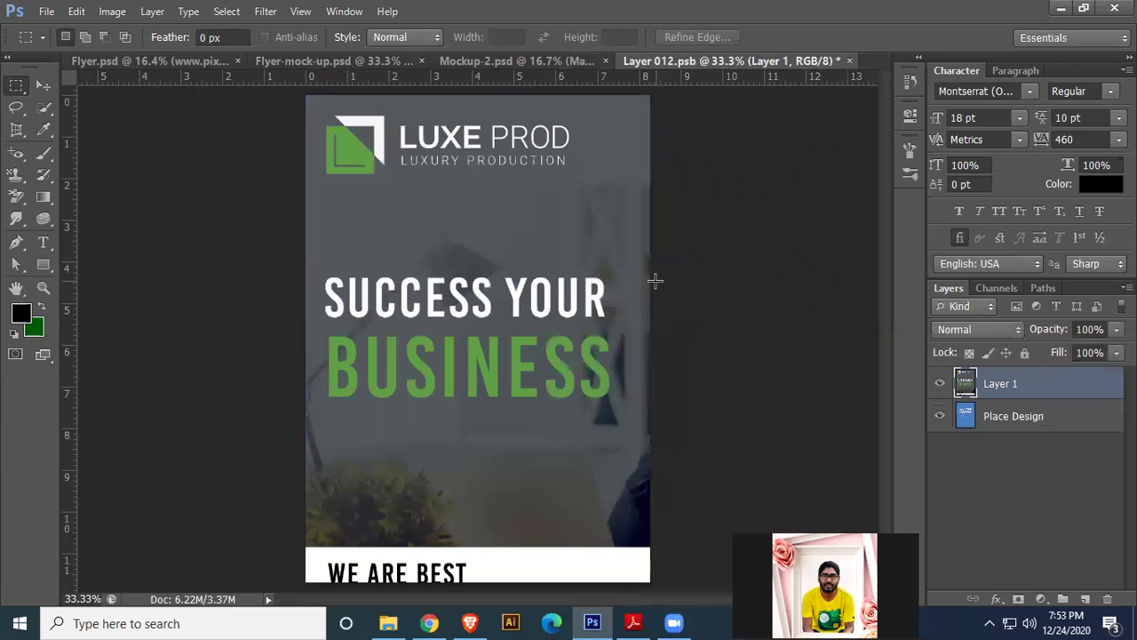
# - Convert the pasted flyer layer to a smart object and scale it to about 50% to cover the canvas
pyautogui.rightClick(1057, 376)
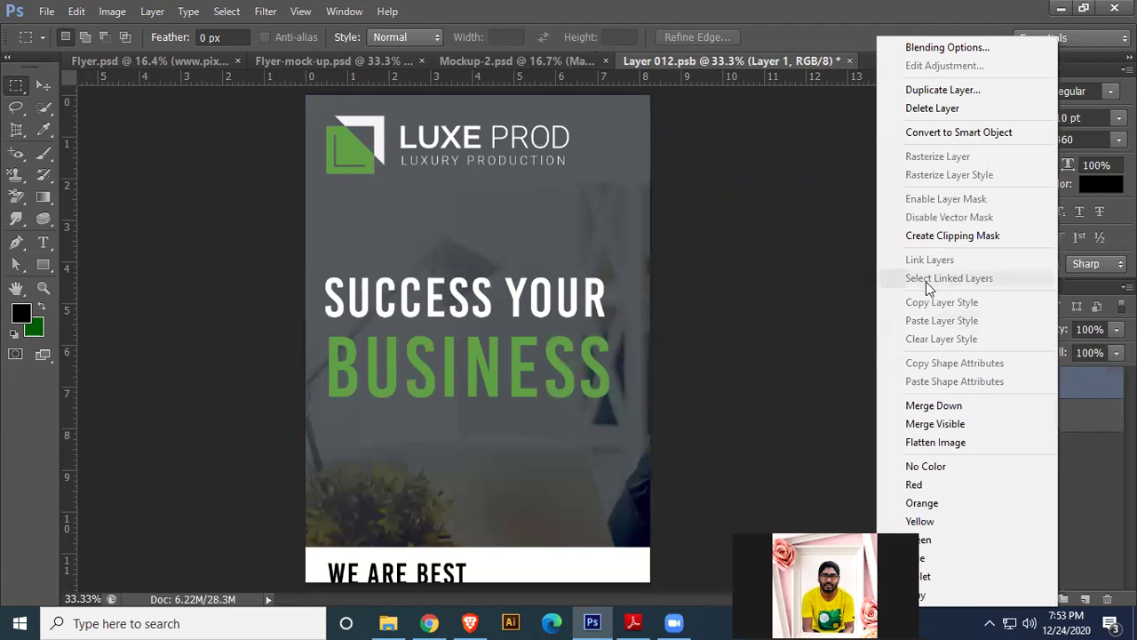
pyautogui.click(959, 132)
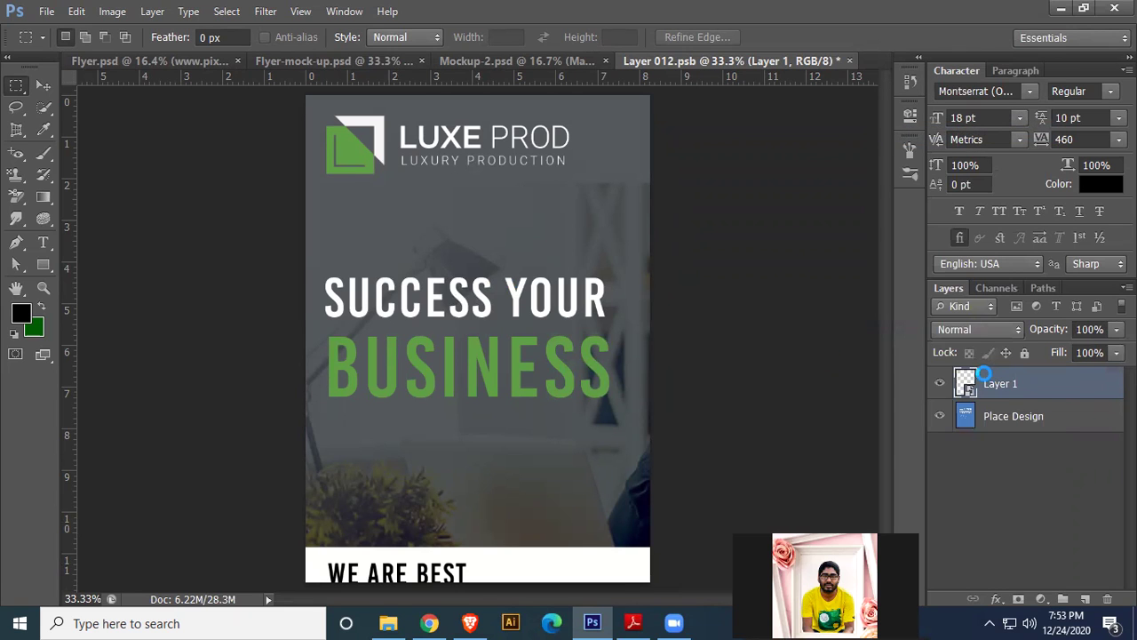
pyautogui.hotkey('ctrl', 't')
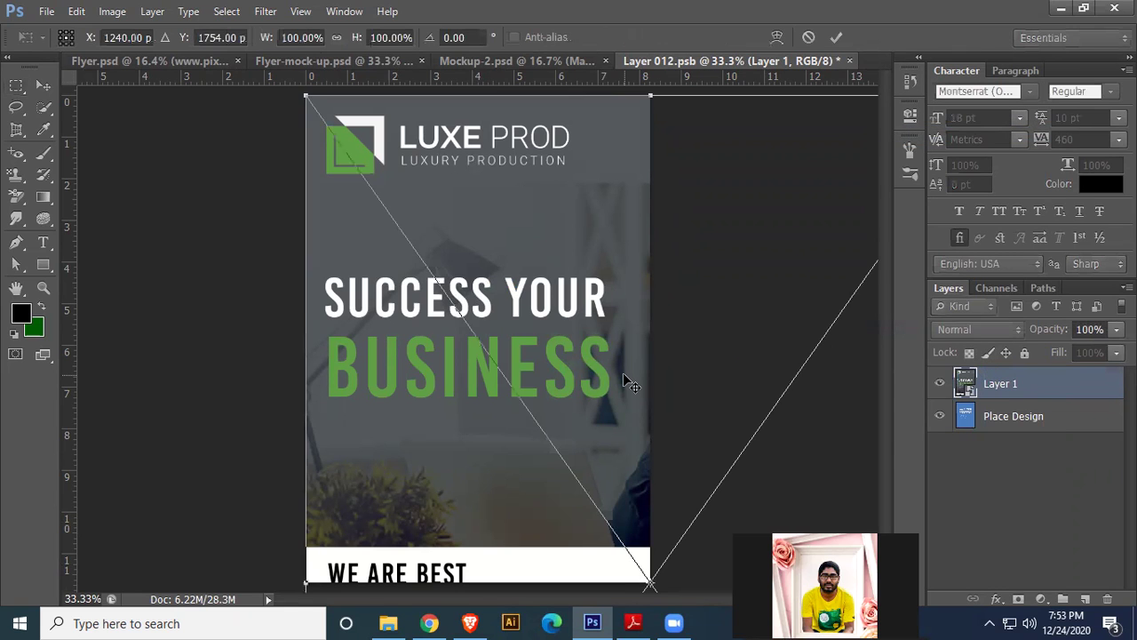
pyautogui.scroll(-5, 623, 382)
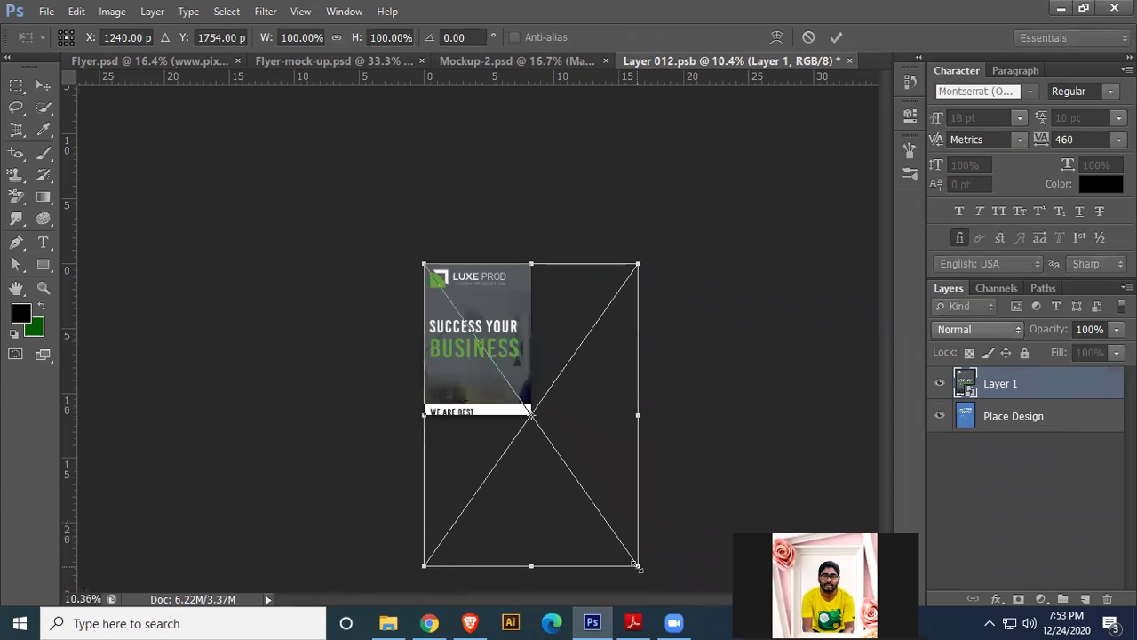
pyautogui.moveTo(637, 565); pyautogui.dragTo(528, 423)
pyautogui.scroll(5, 662, 496)
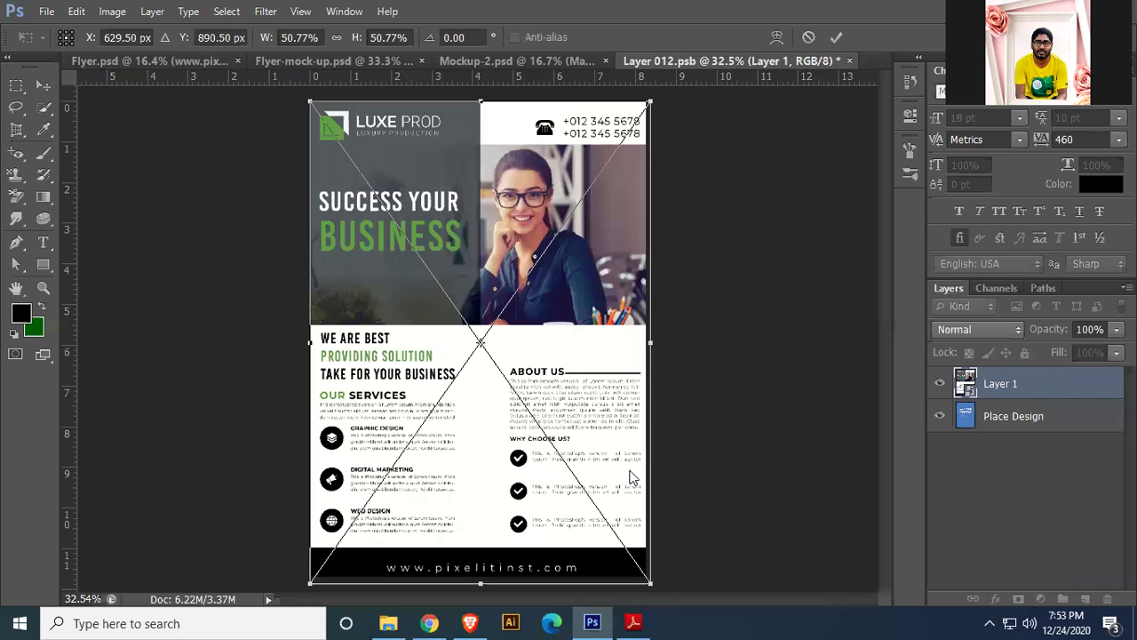
pyautogui.hotkey('ctrl', '-')
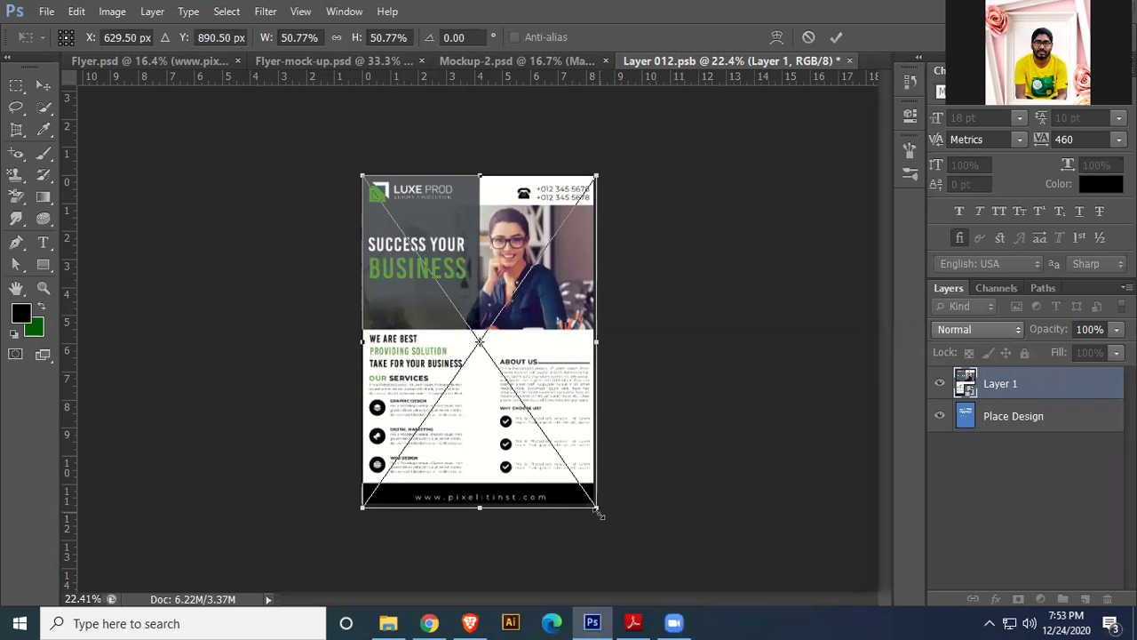
pyautogui.moveTo(596, 508); pyautogui.dragTo(593, 503)
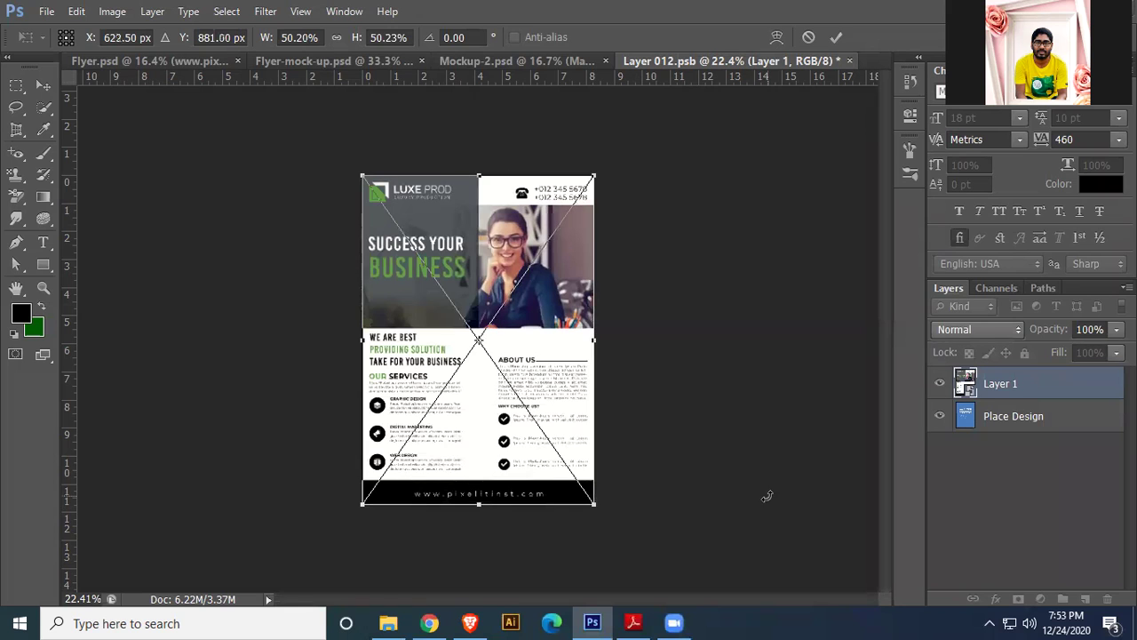
pyautogui.press('Return')
# - Save and close the Master Page smart object file to update Mockup-2.psd
pyautogui.scroll(4, 618, 487)
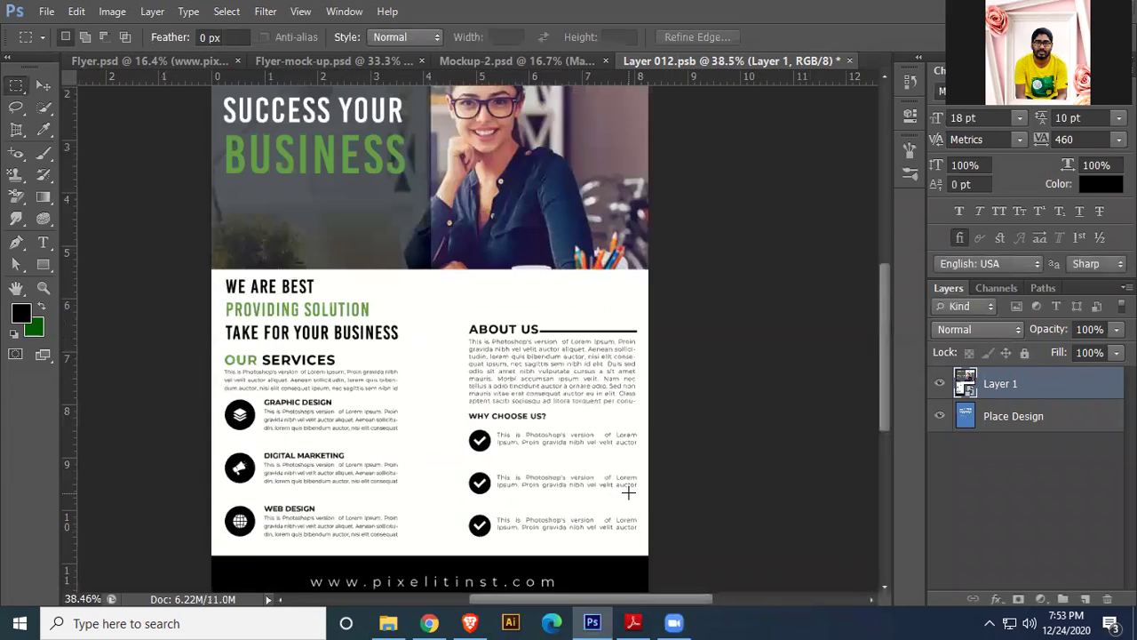
pyautogui.scroll(-2, 633, 500)
pyautogui.hotkey('ctrl', 's')
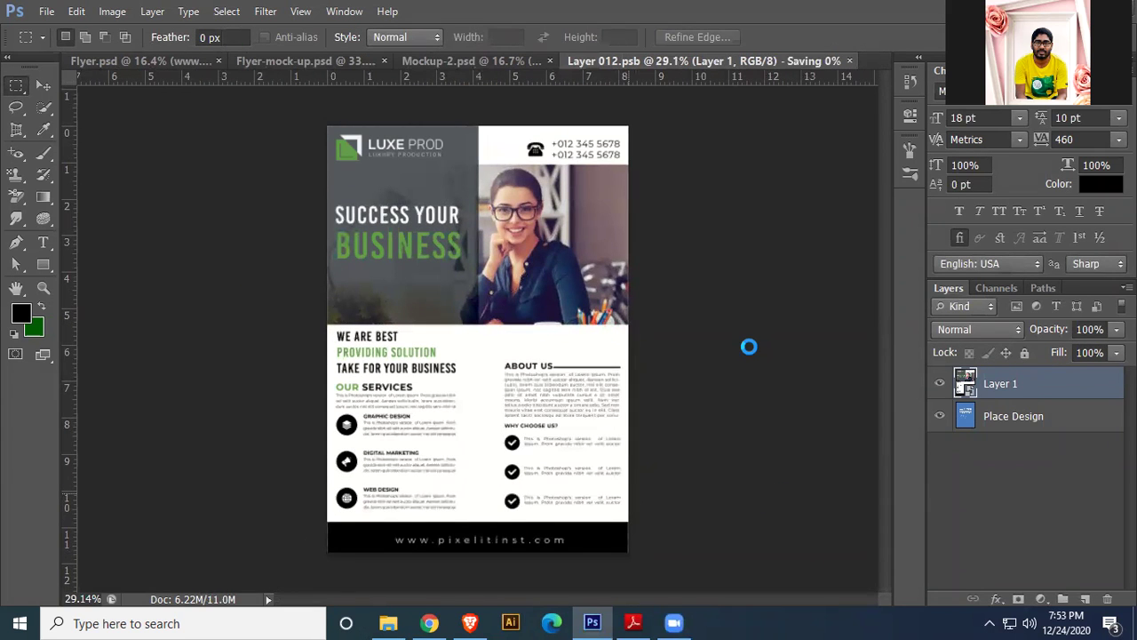
pyautogui.click(849, 61)
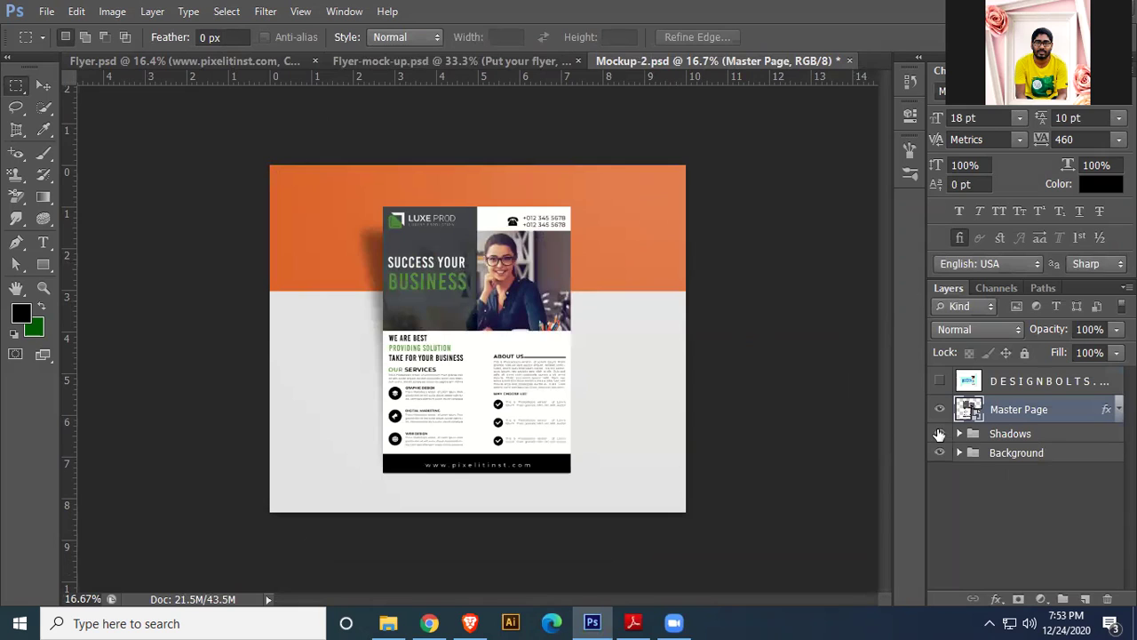
# - Recolour the orange Background fill in the Background group to the flyer logo's green, #498a35
pyautogui.click(959, 453)
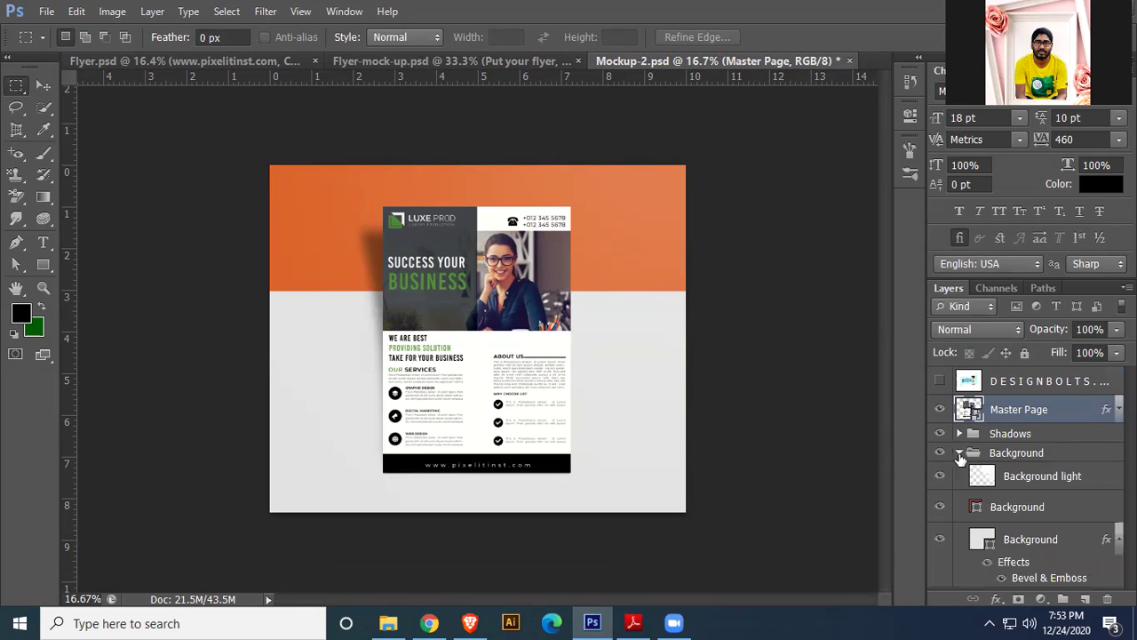
pyautogui.doubleClick(974, 508)
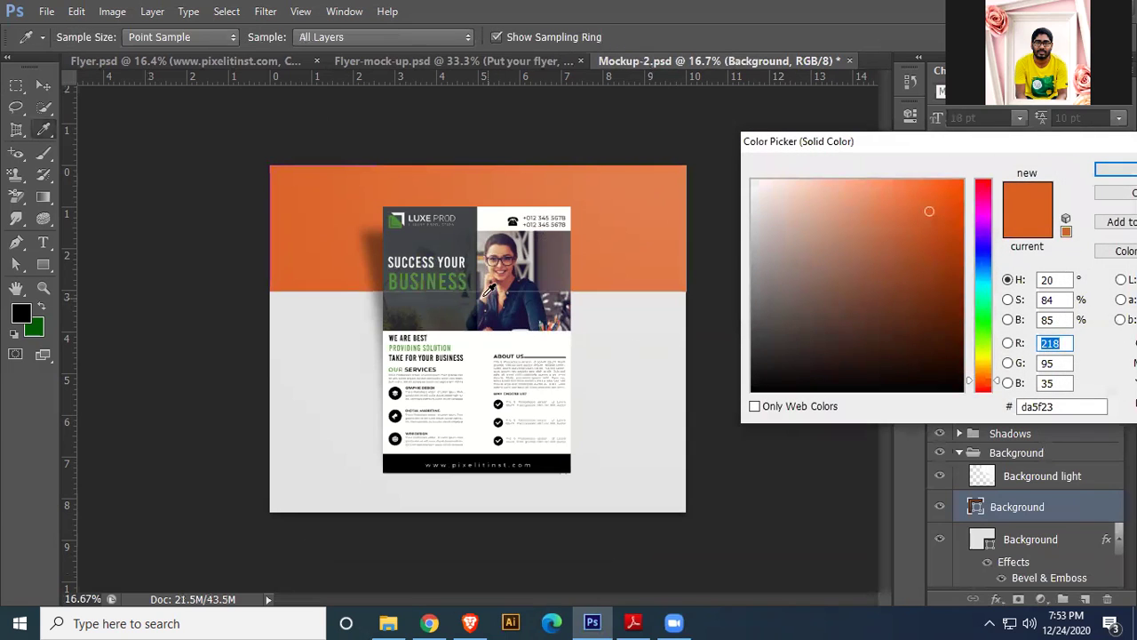
pyautogui.click(396, 220)
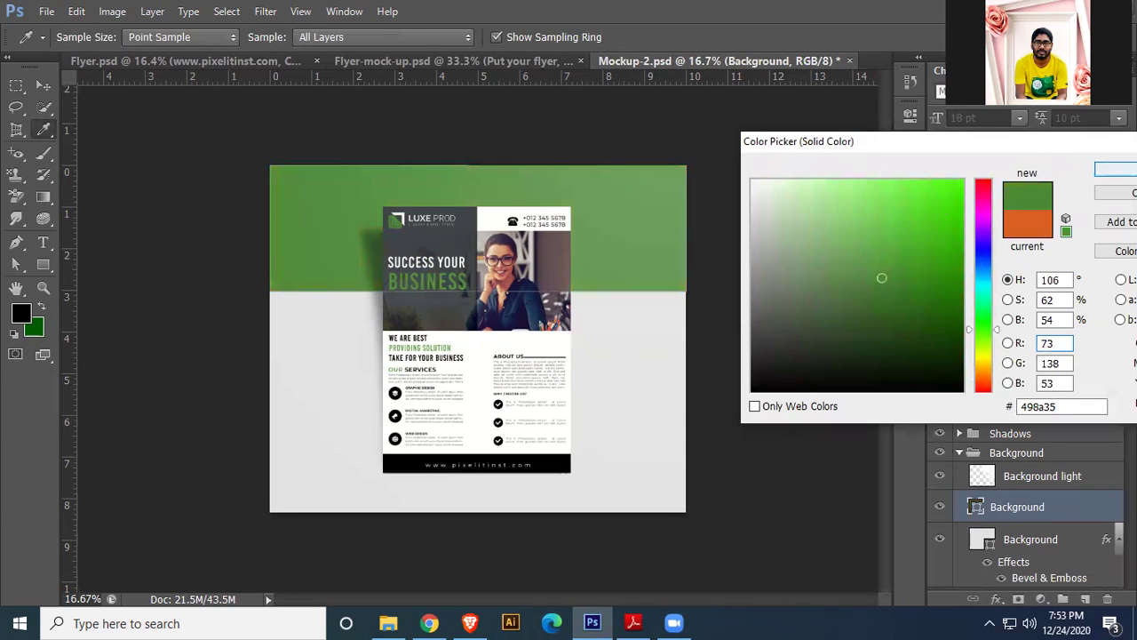
pyautogui.click(1116, 168)
pyautogui.click(43, 85)
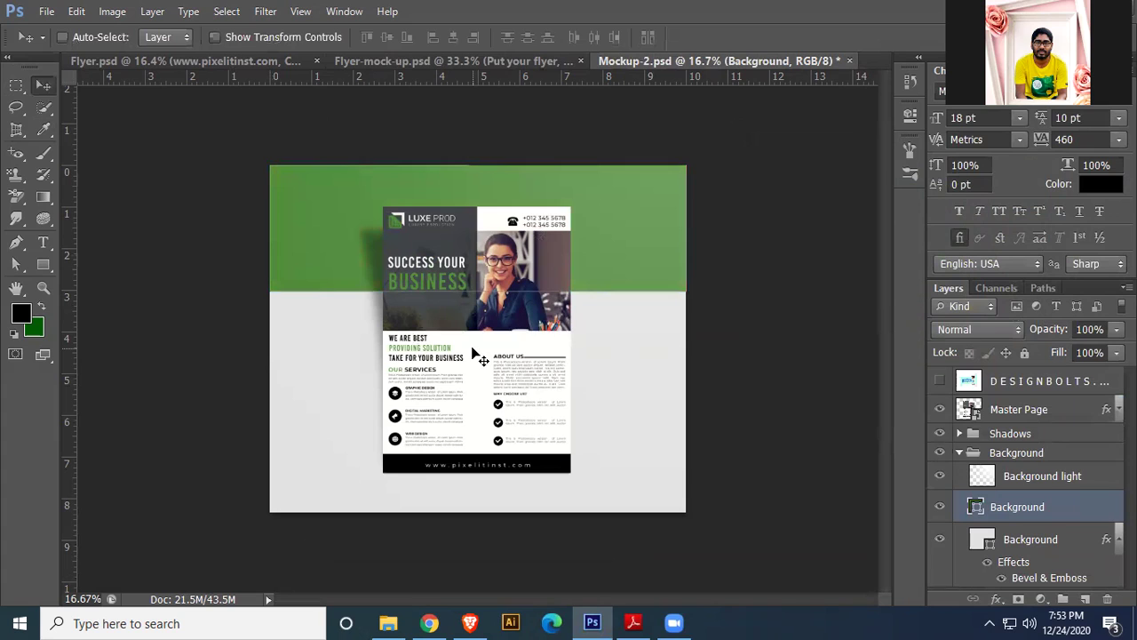
pyautogui.click(959, 455)
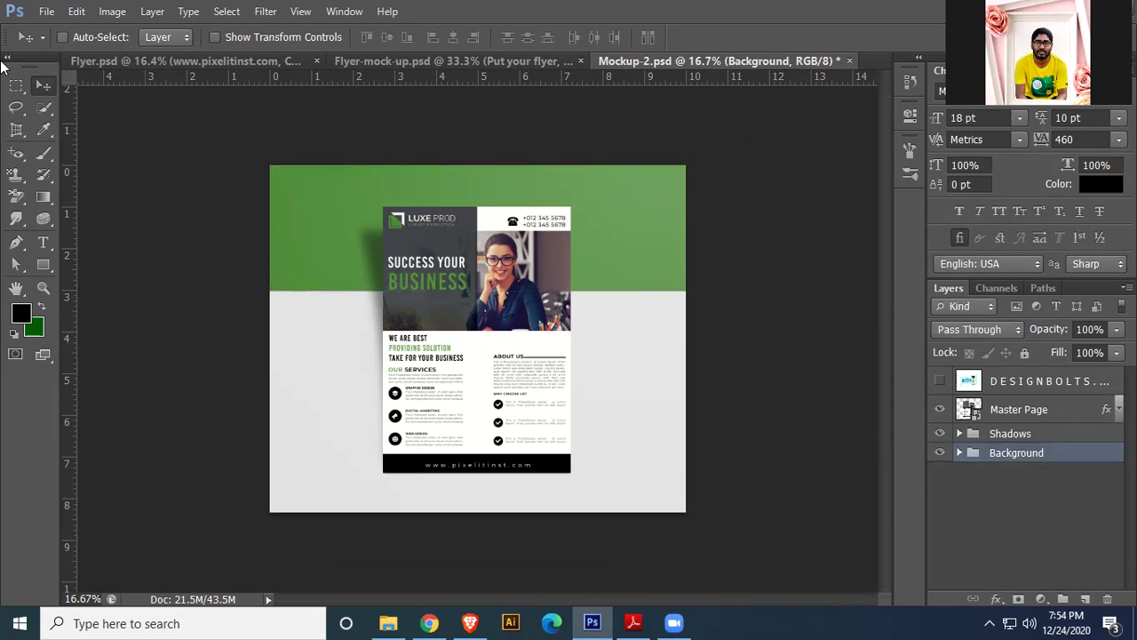
# - Export Mockup-2.psd for web as a Maximum-quality JPEG named 001 on the Desktop
pyautogui.click(64, 17)
pyautogui.click(46, 11)
pyautogui.click(46, 12)
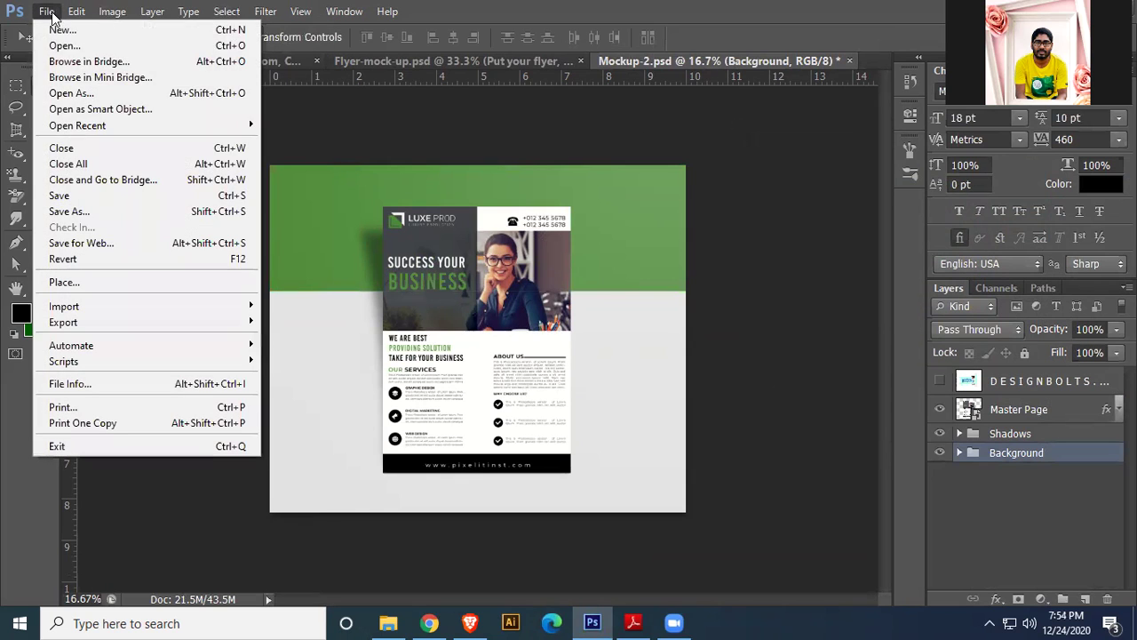
pyautogui.click(81, 243)
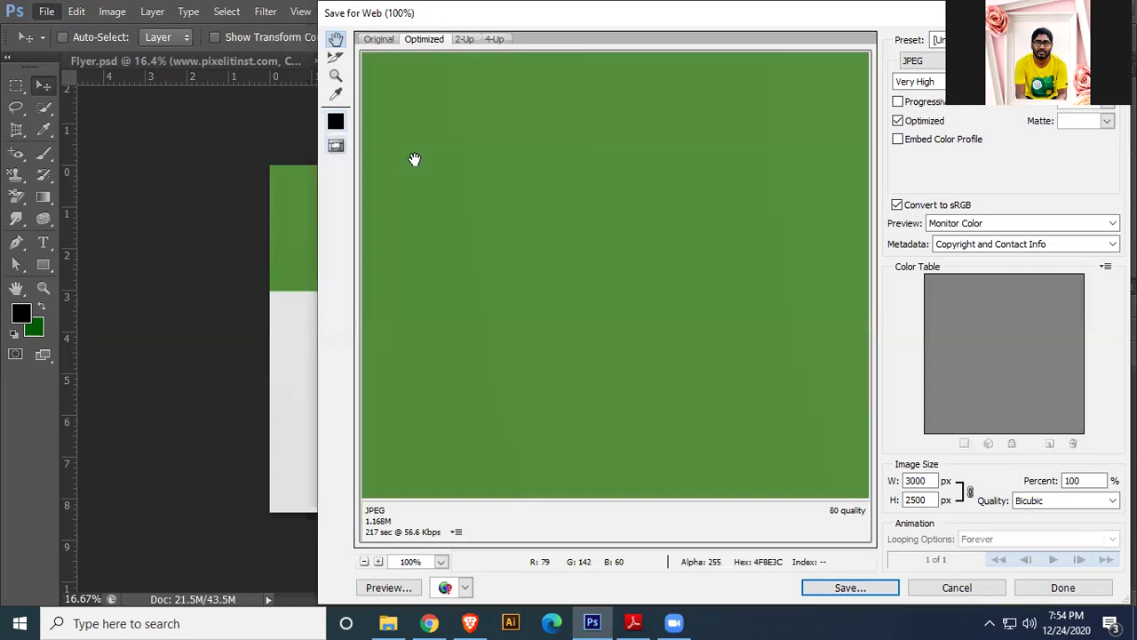
pyautogui.click(919, 81)
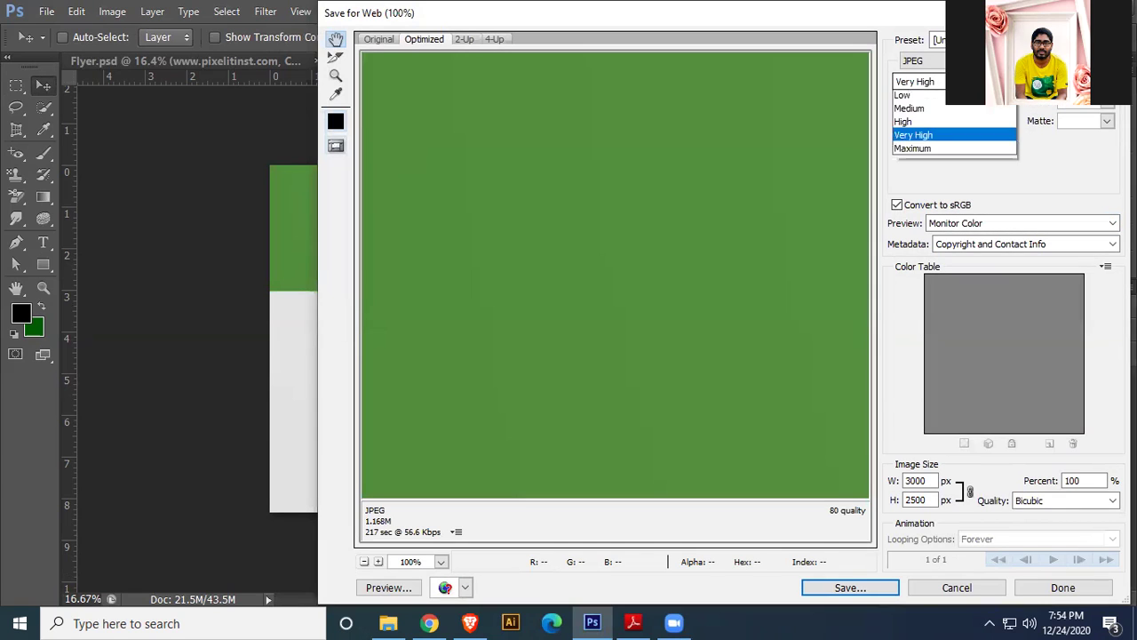
pyautogui.click(941, 150)
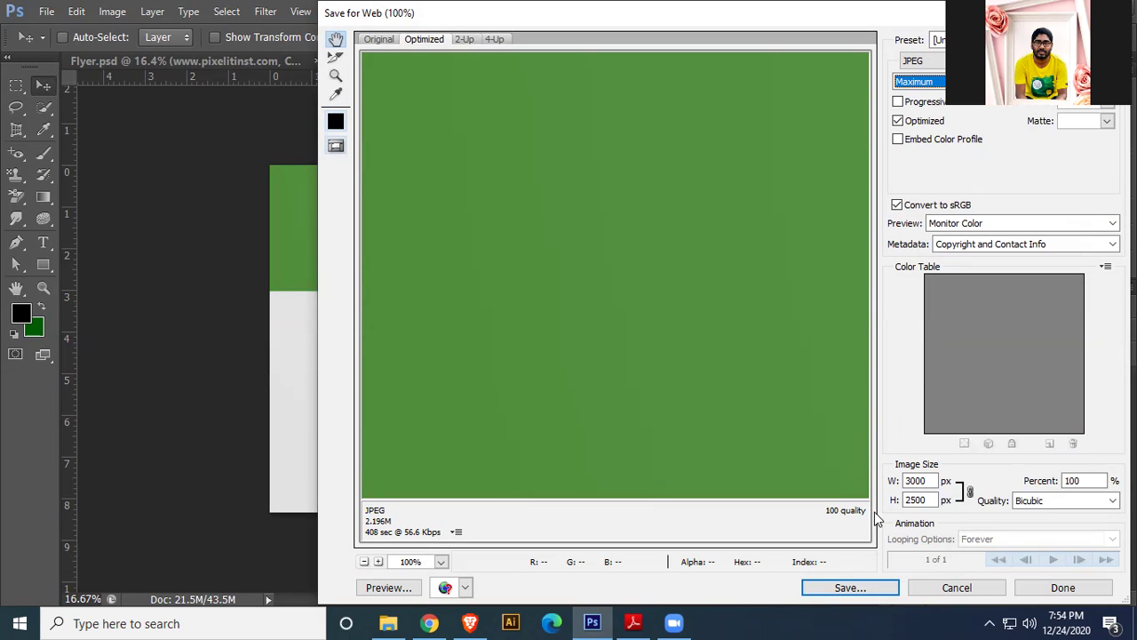
pyautogui.press('Return')
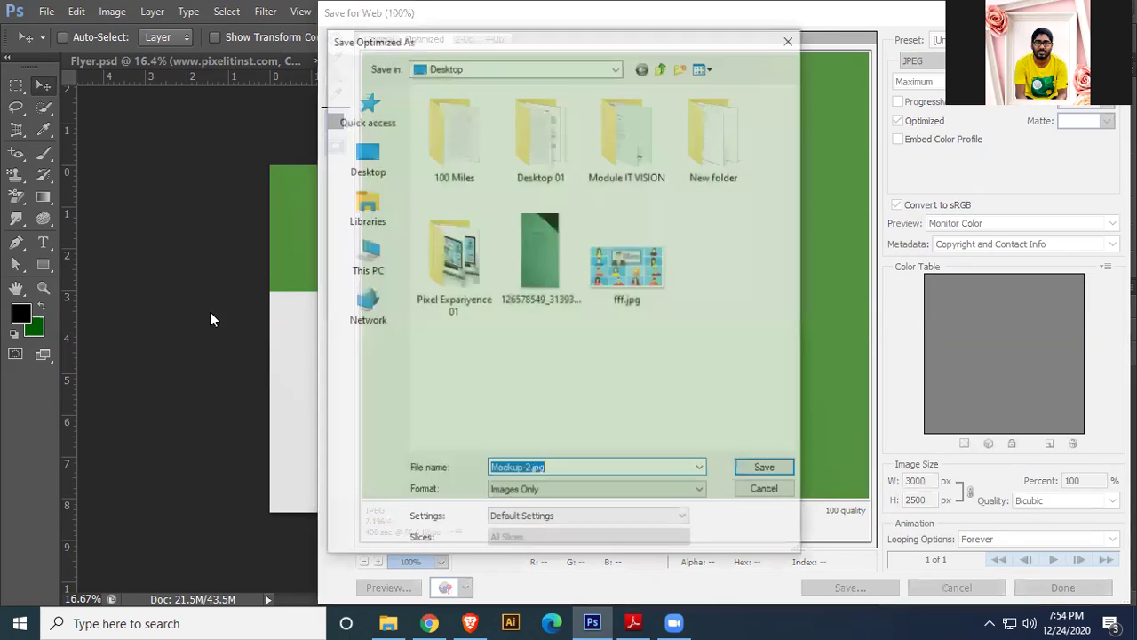
pyautogui.write('0')
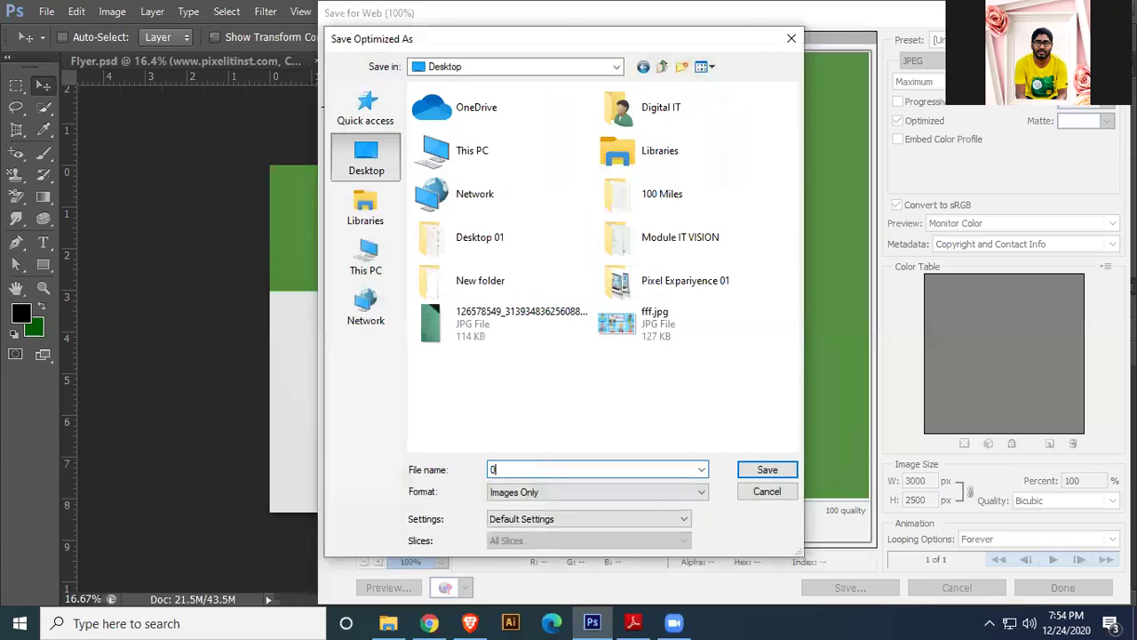
pyautogui.write('01')
pyautogui.press('Return')
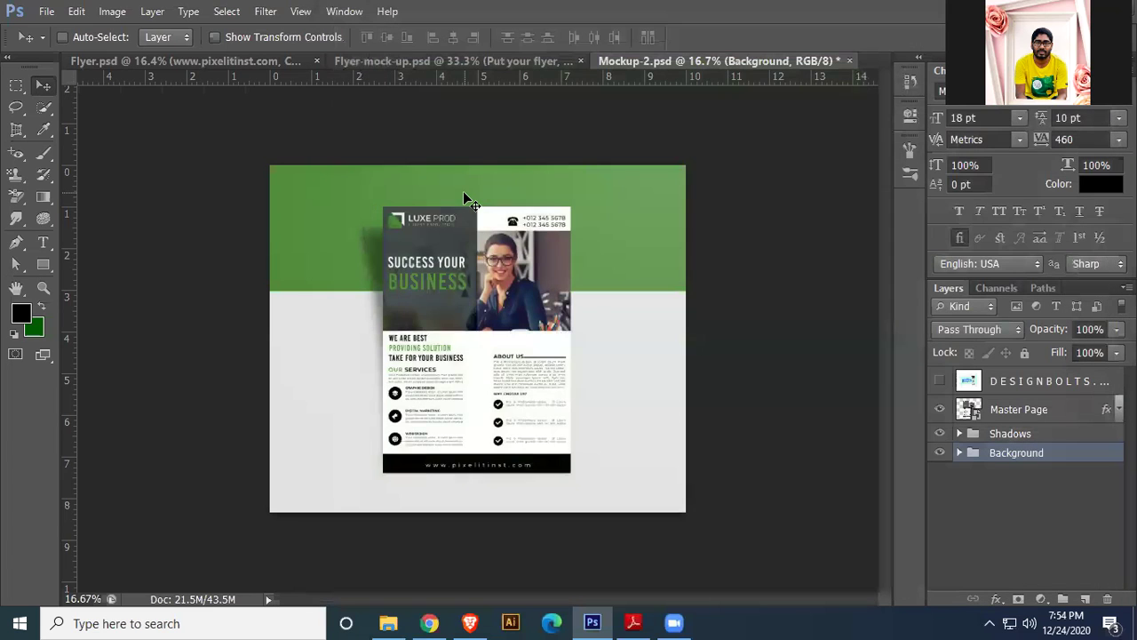
# - Export Flyer-mock-up.psd for web as a Maximum-quality JPEG named 002 on the Desktop
pyautogui.click(461, 59)
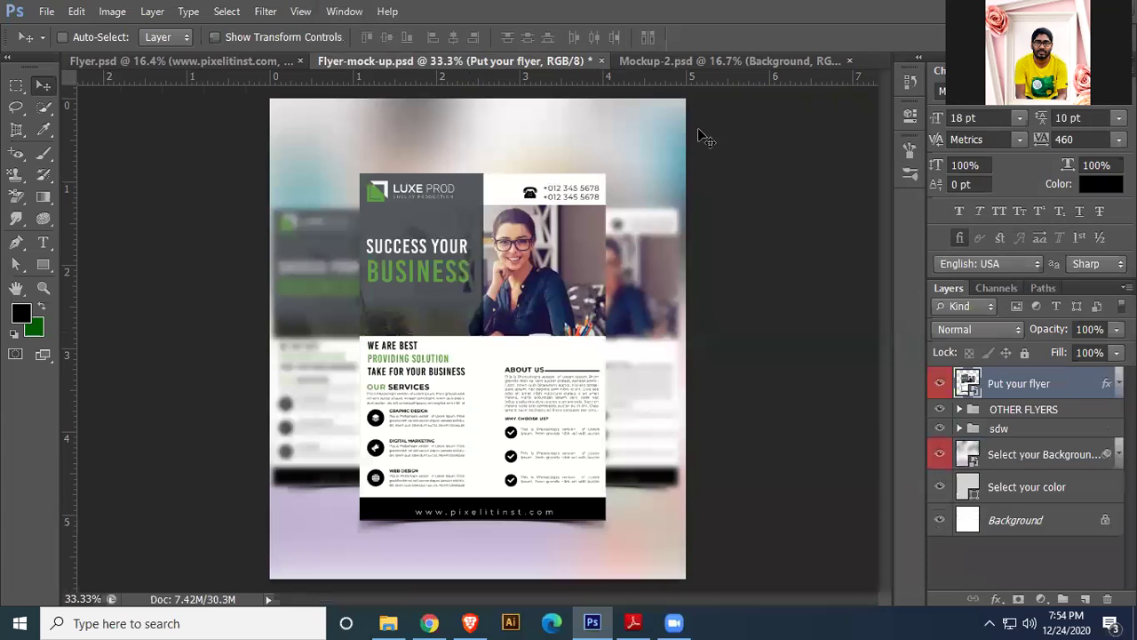
pyautogui.click(46, 11)
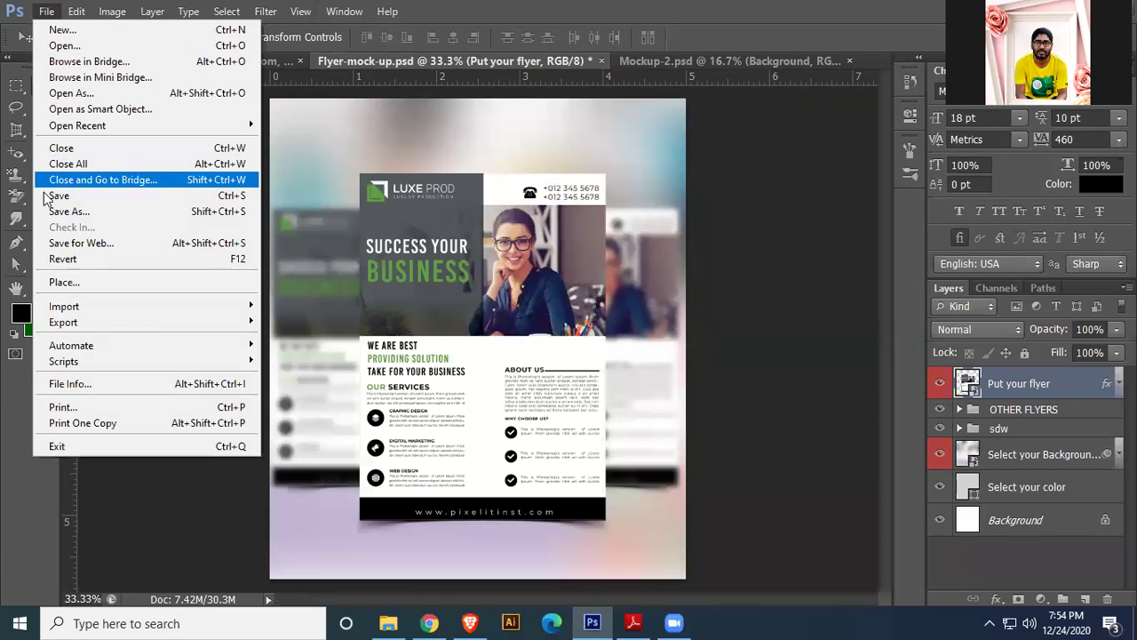
pyautogui.moveTo(83, 322)
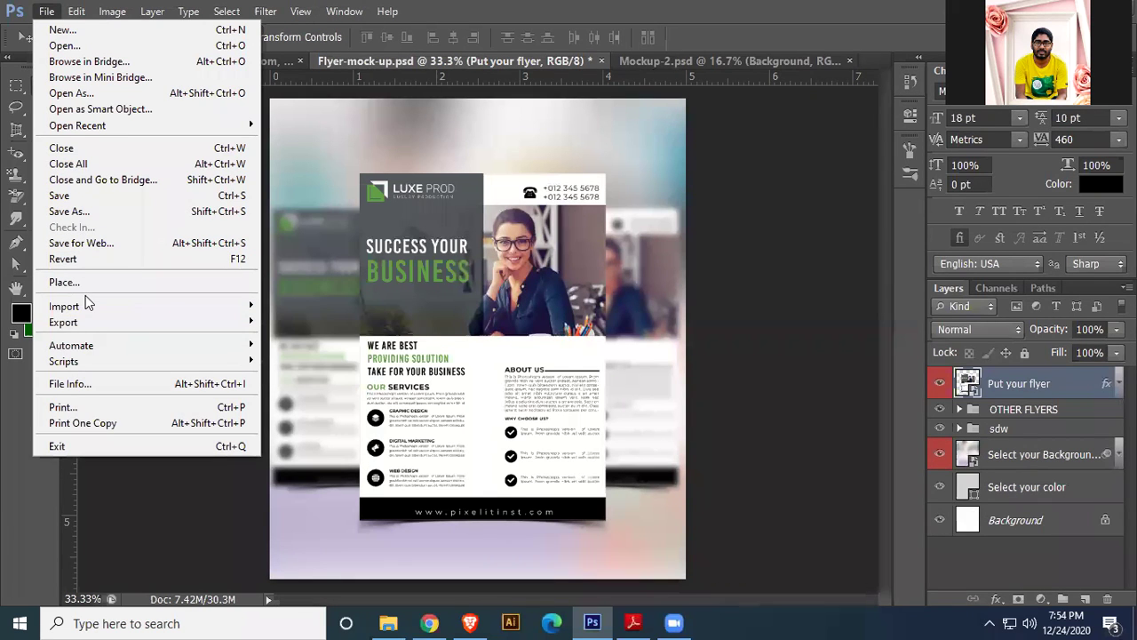
pyautogui.click(88, 243)
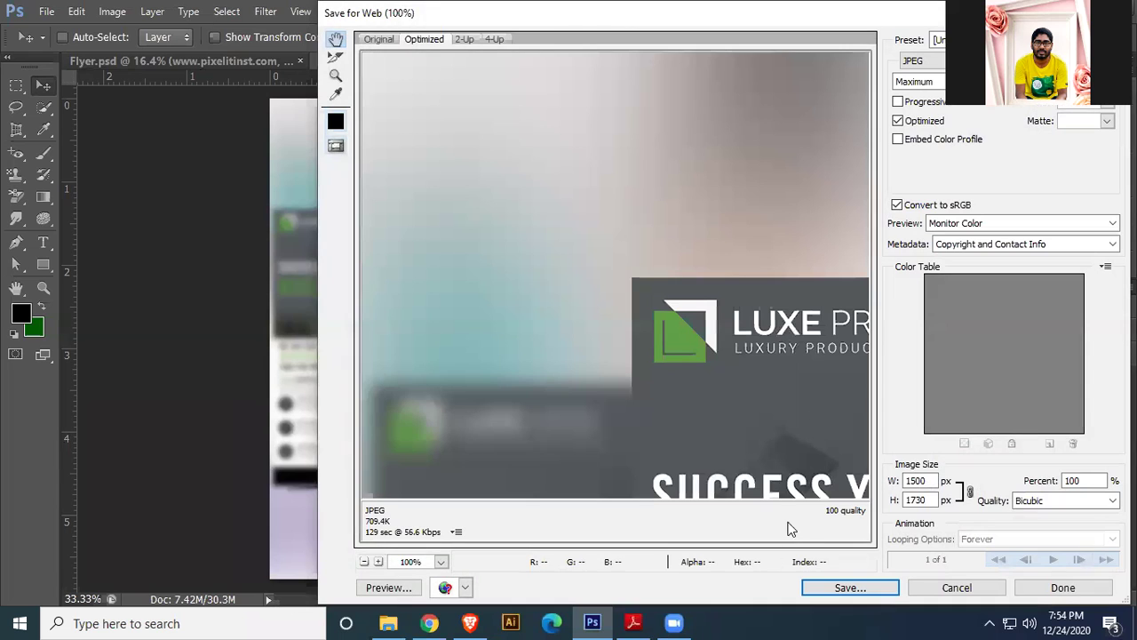
pyautogui.click(848, 587)
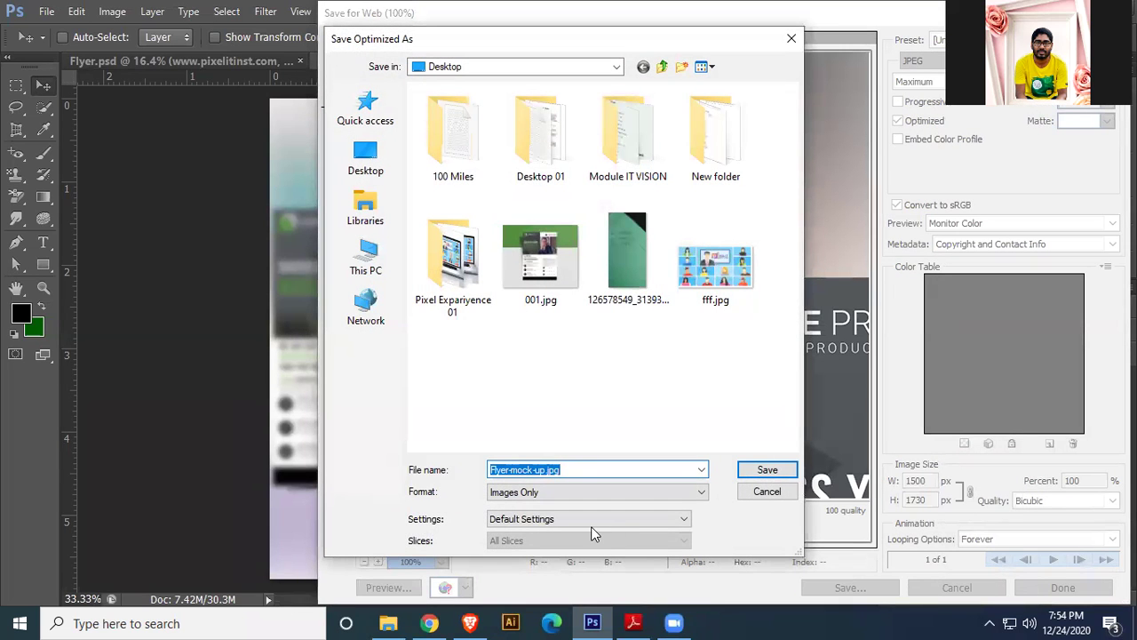
pyautogui.write('002')
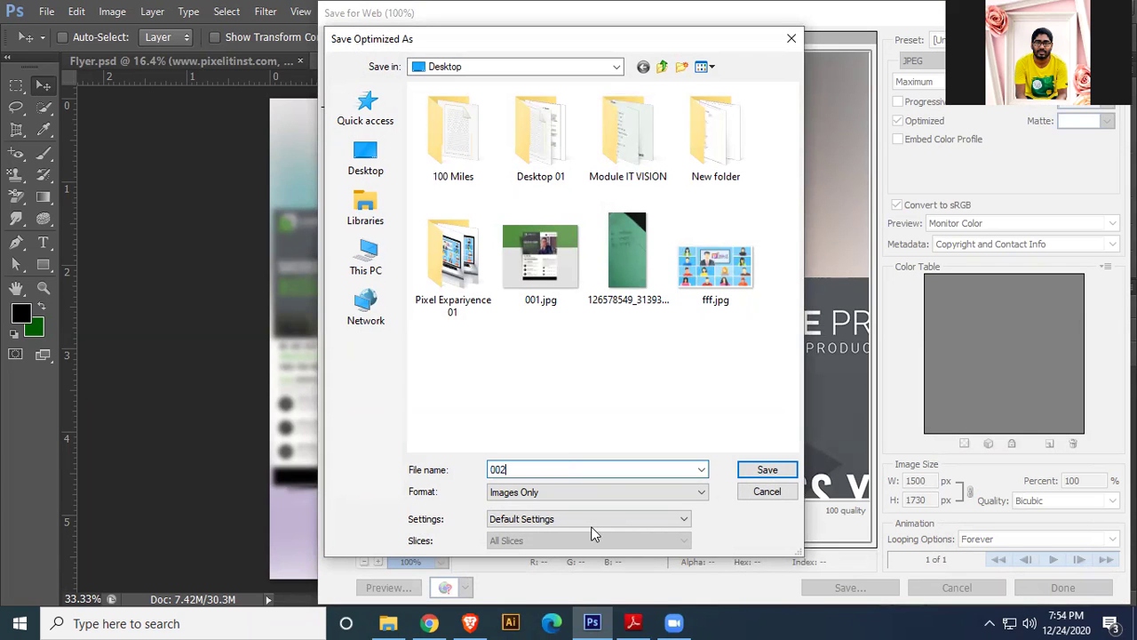
pyautogui.click(364, 153)
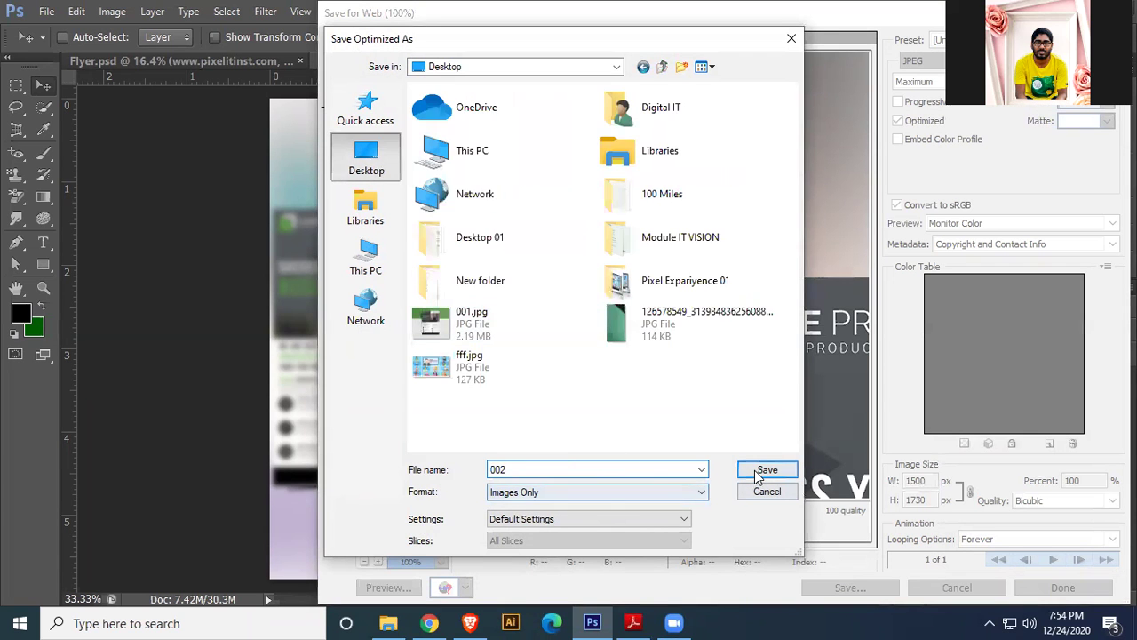
pyautogui.click(757, 471)
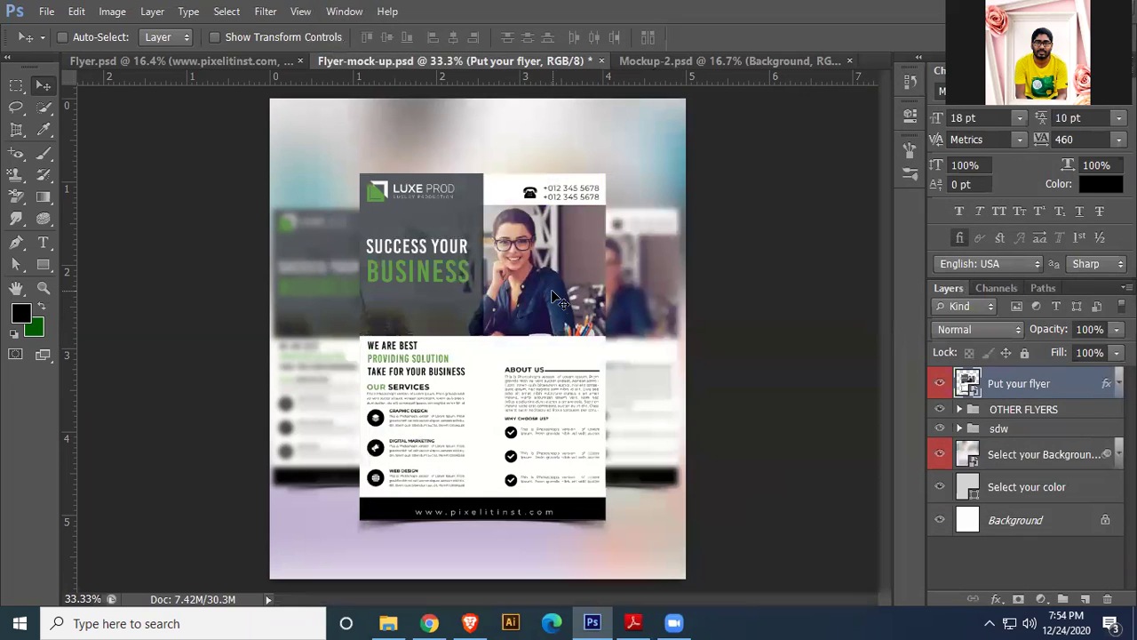
# - Switch to the Windows desktop, place 001.jpg and 002.jpg side by side in an empty area, and open 001.jpg
pyautogui.hotkey('alt', 'Tab')
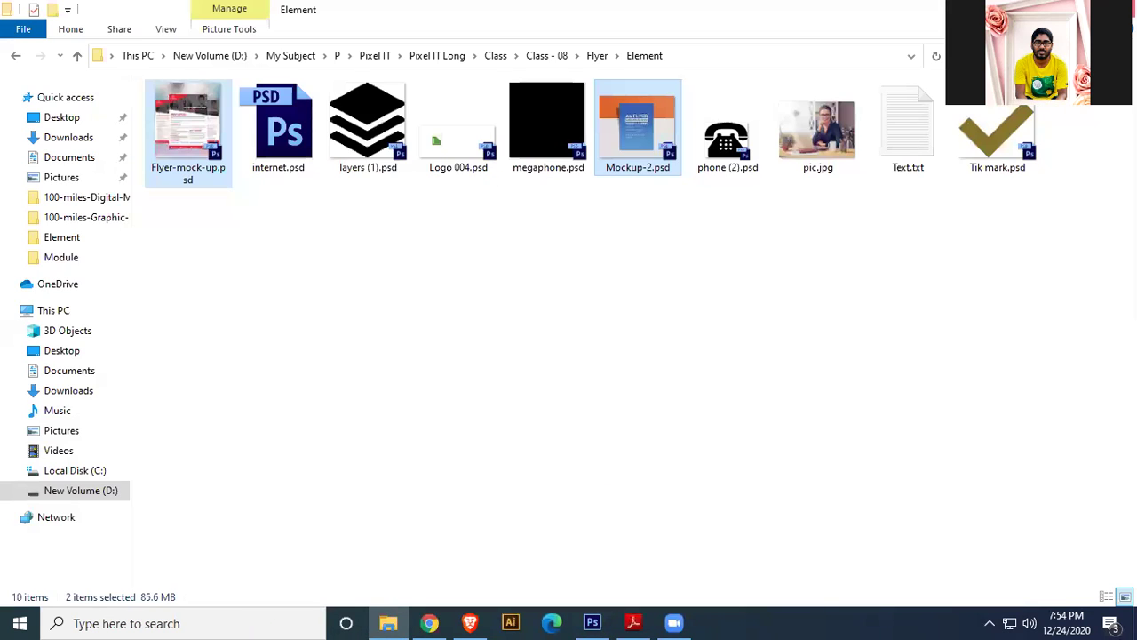
pyautogui.press('super+d')
pyautogui.moveTo(207, 256); pyautogui.dragTo(156, 202)
pyautogui.moveTo(111, 546); pyautogui.dragTo(375, 260)
pyautogui.moveTo(157, 213); pyautogui.dragTo(531, 203)
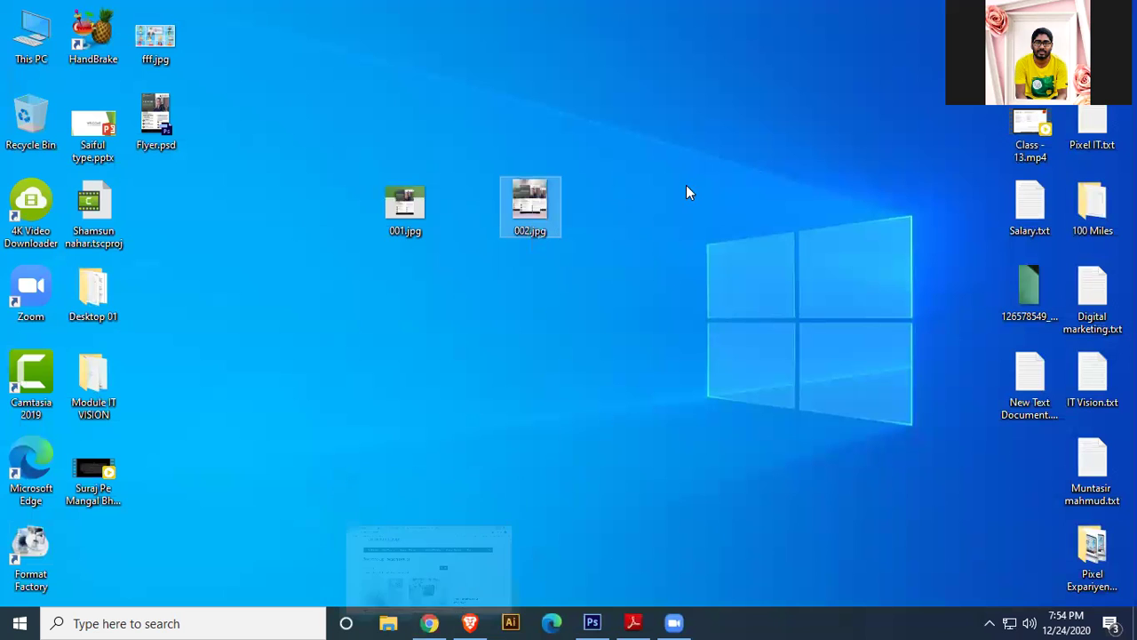
pyautogui.rightClick(697, 113)
pyautogui.click(740, 160)
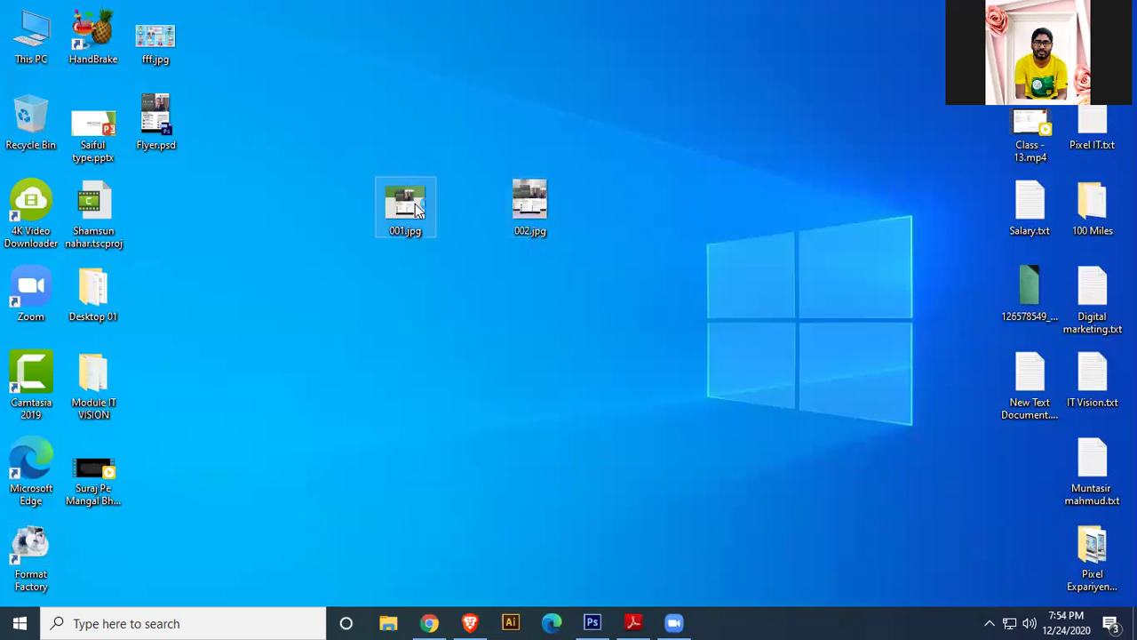
pyautogui.doubleClick(415, 204)
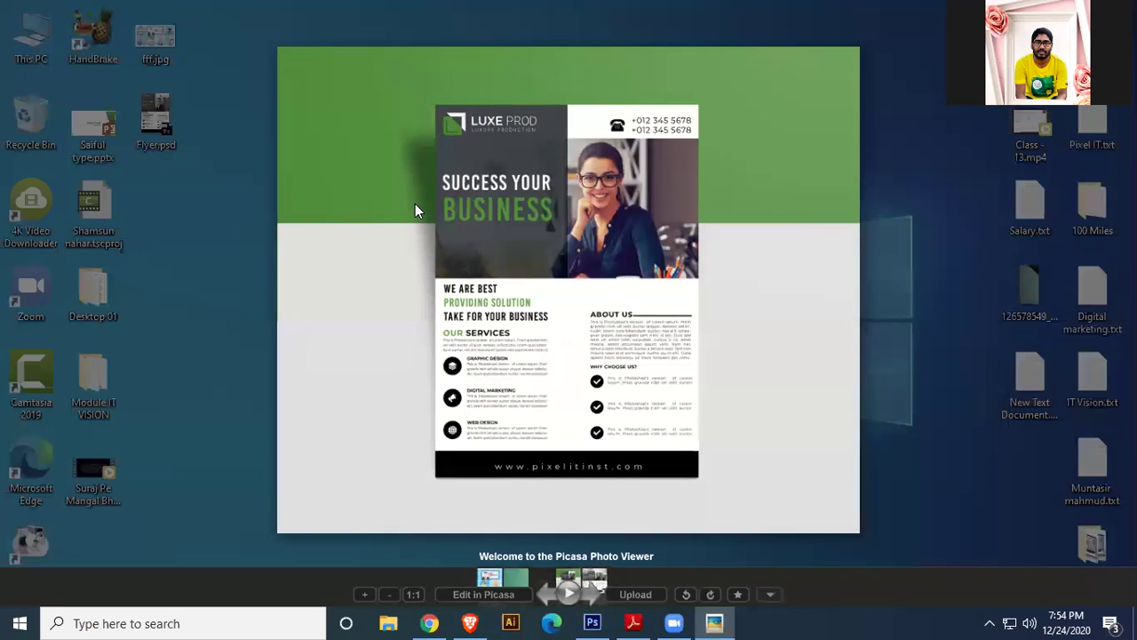